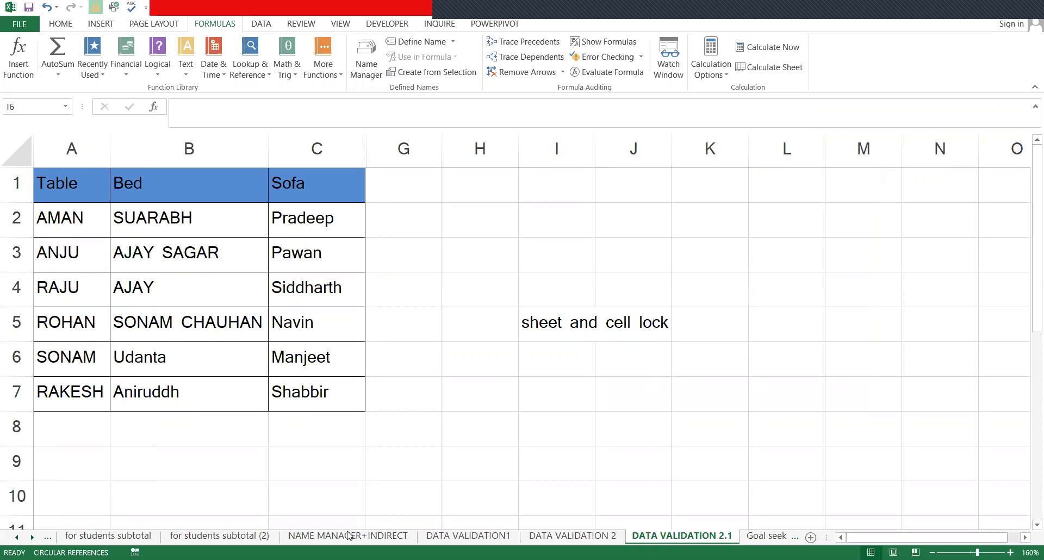
- On the NAME MANAGER+INDIRECT sheet, delete the ENGLISH, MATHS and HINDI results starting at L2
click(349, 536)
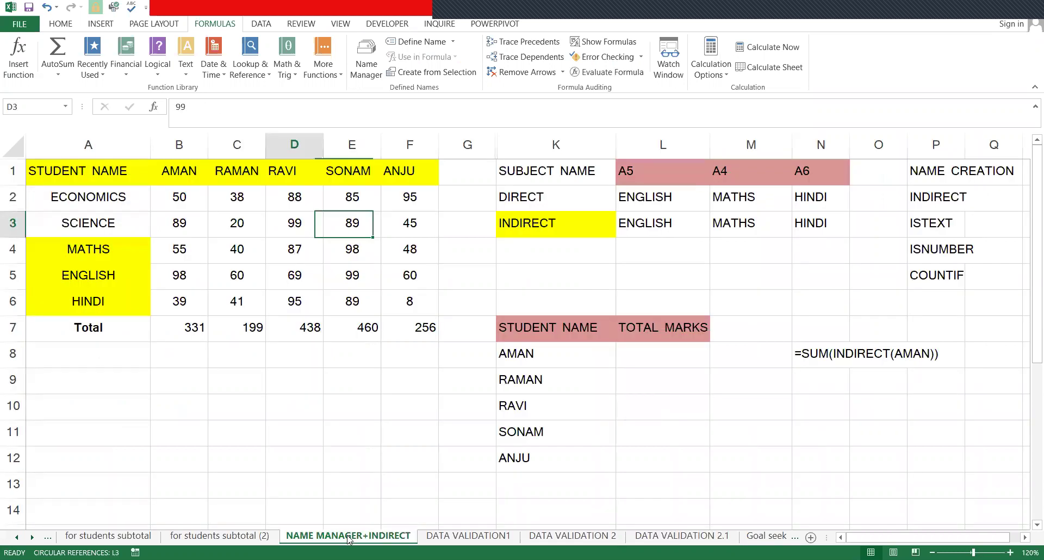
key(ctrl+Home)
key(ctrl+shift+Right)
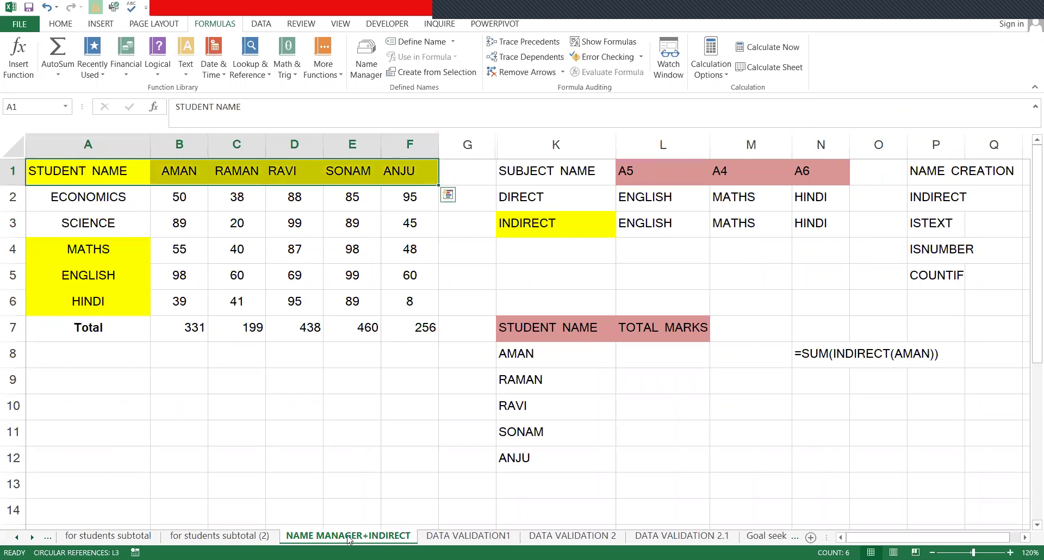
key(ctrl+Right)
key(ctrl+Right)
key(Right)
key(Down)
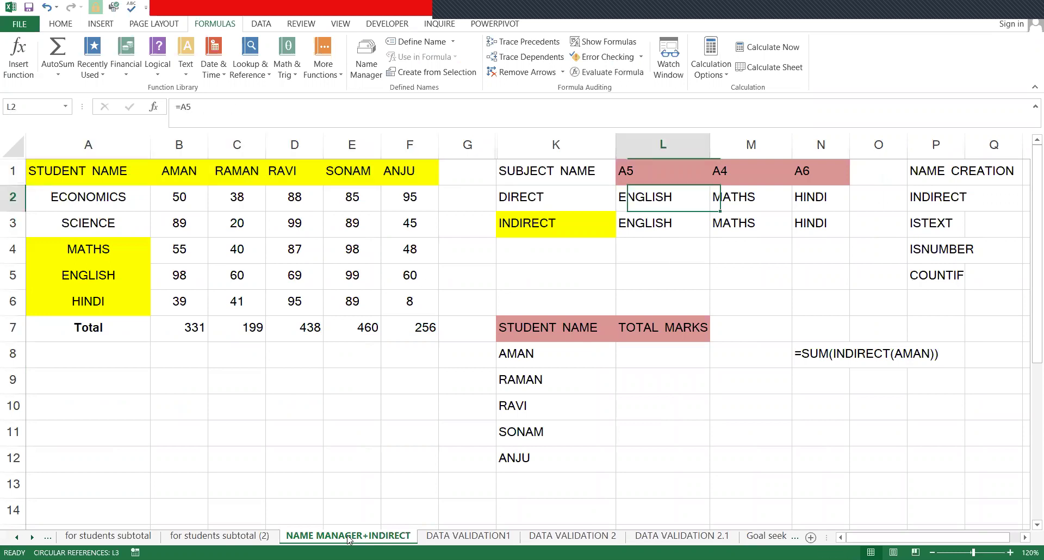
key(ctrl+shift+Right)
key(shift+Down)
key(shift+Down)
key(shift+Right)
key(Delete)
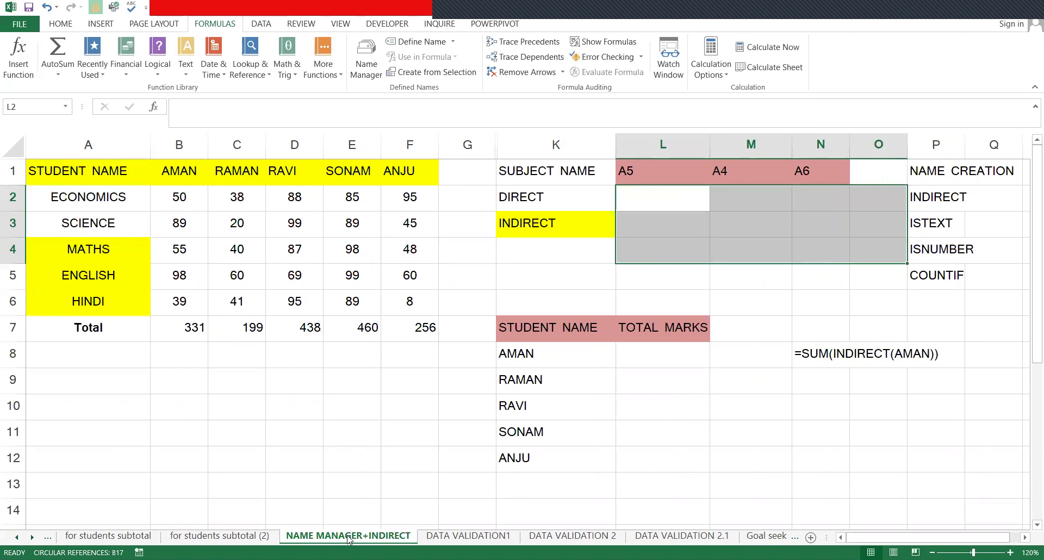
key(Up)
key(Down)
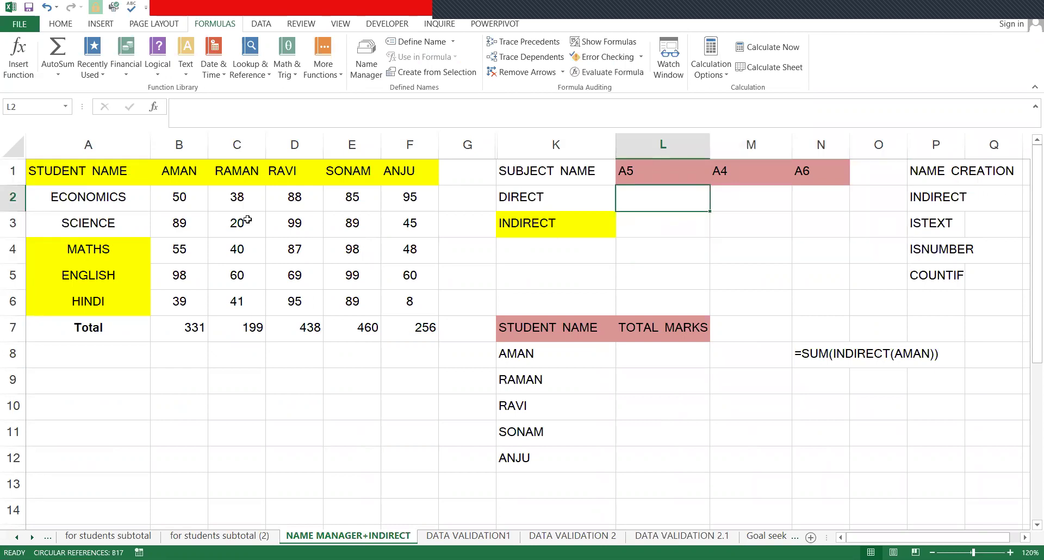
drag(79, 183, 400, 170)
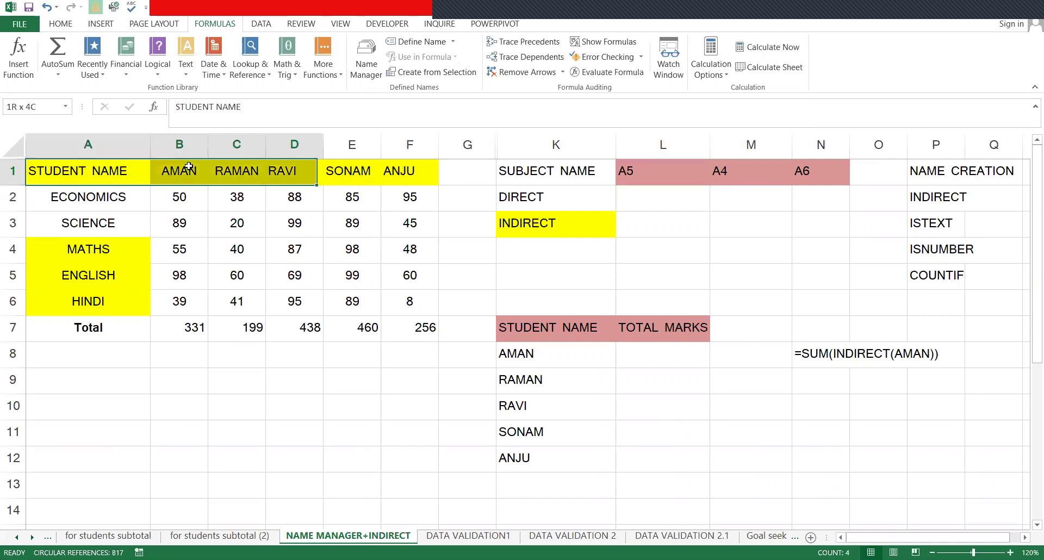
drag(88, 210, 88, 328)
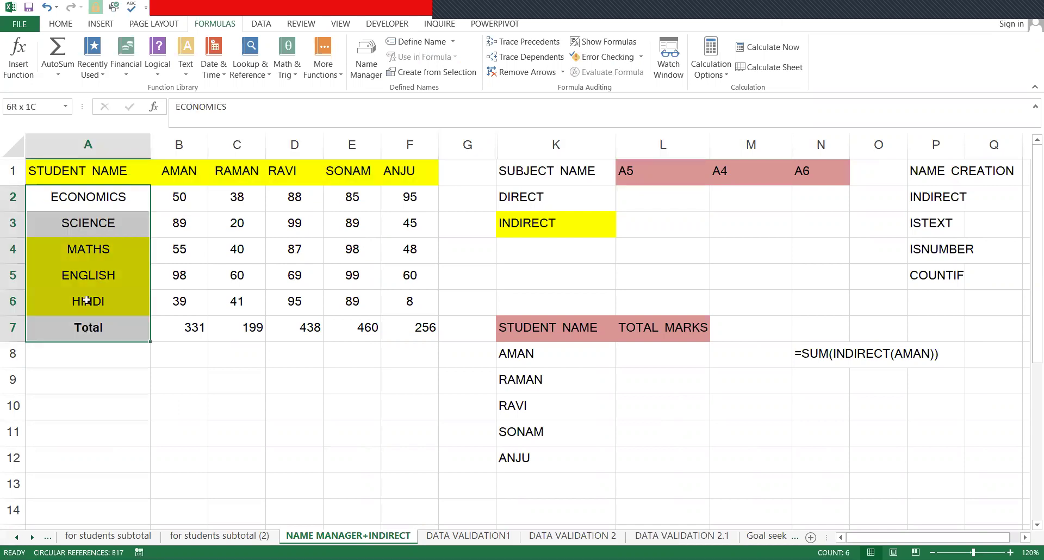
drag(70, 204, 88, 301)
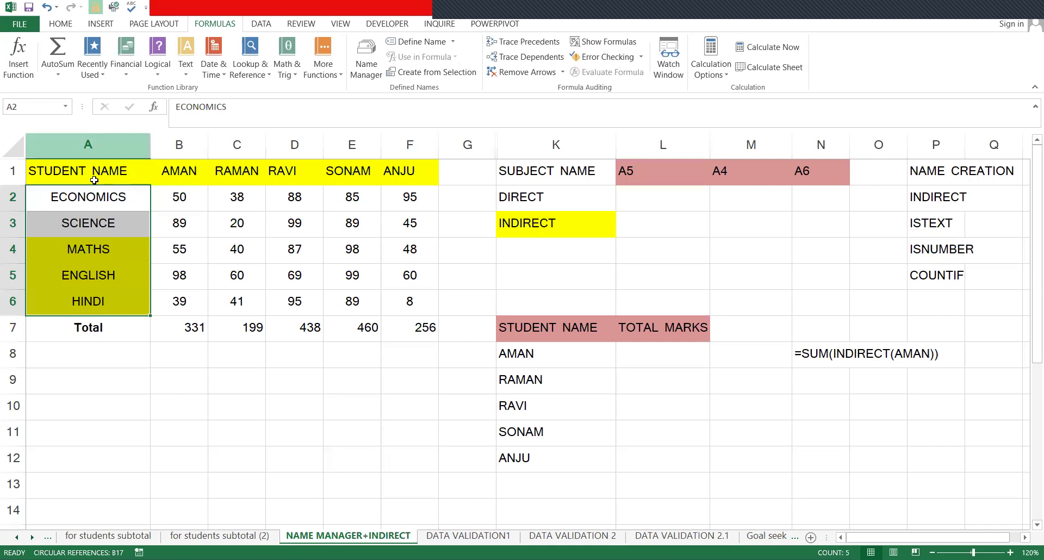
drag(106, 199, 96, 231)
click(97, 230)
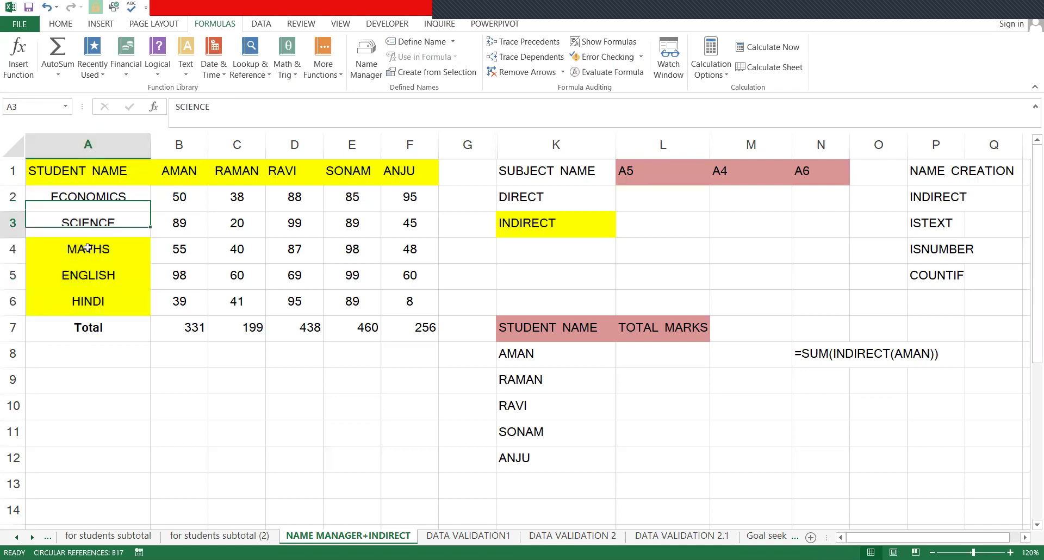
click(88, 247)
key(Down)
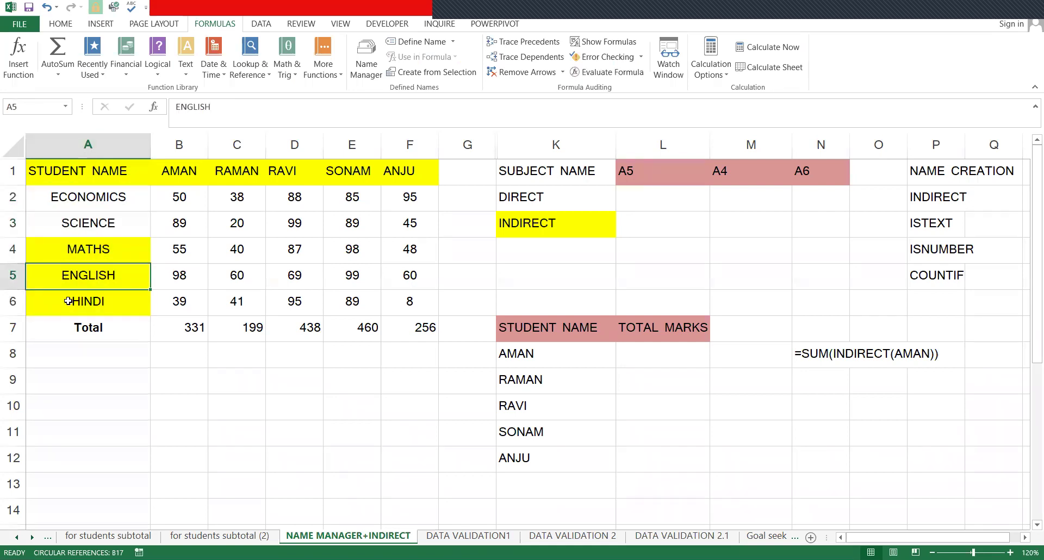
click(68, 301)
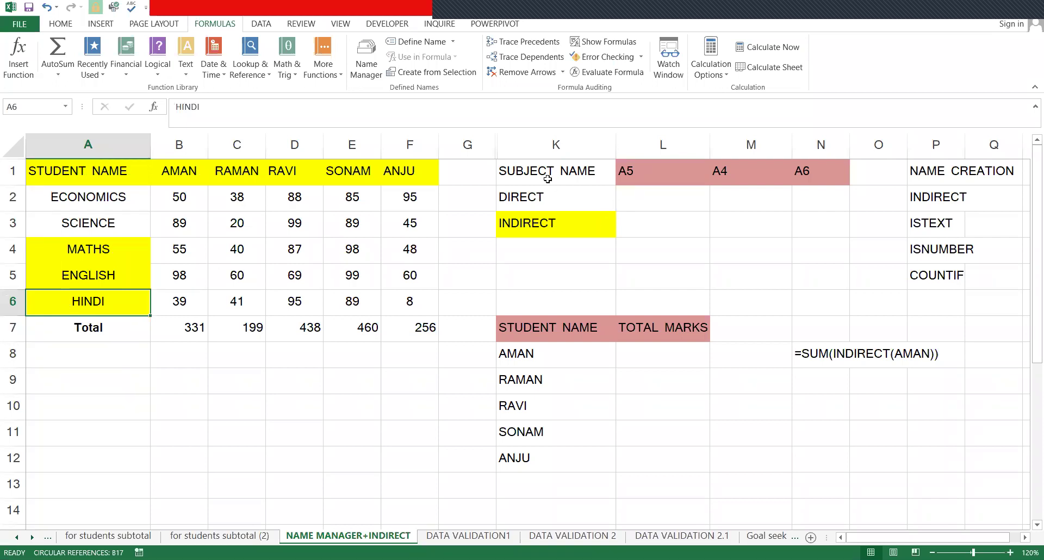
click(571, 146)
click(530, 199)
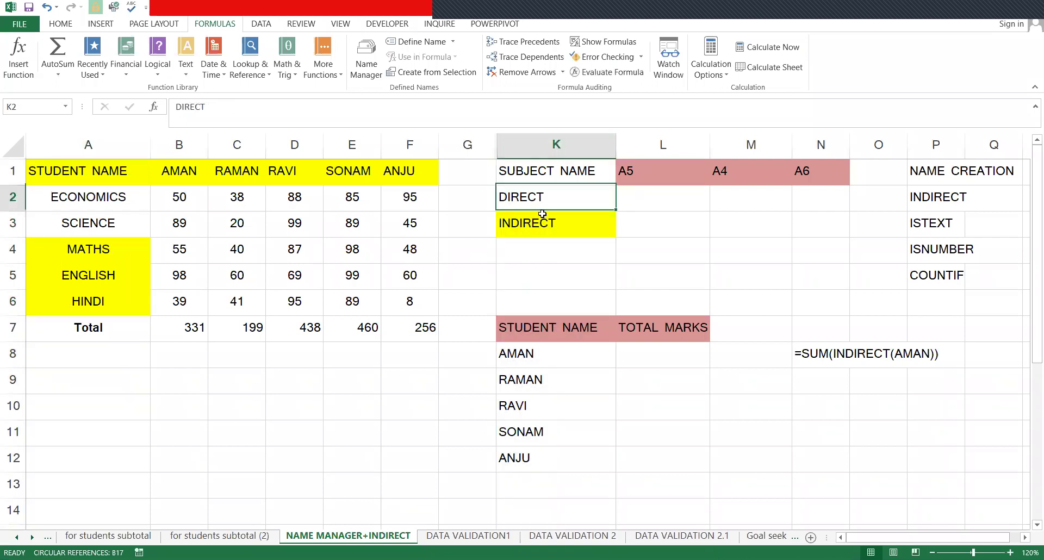
click(550, 217)
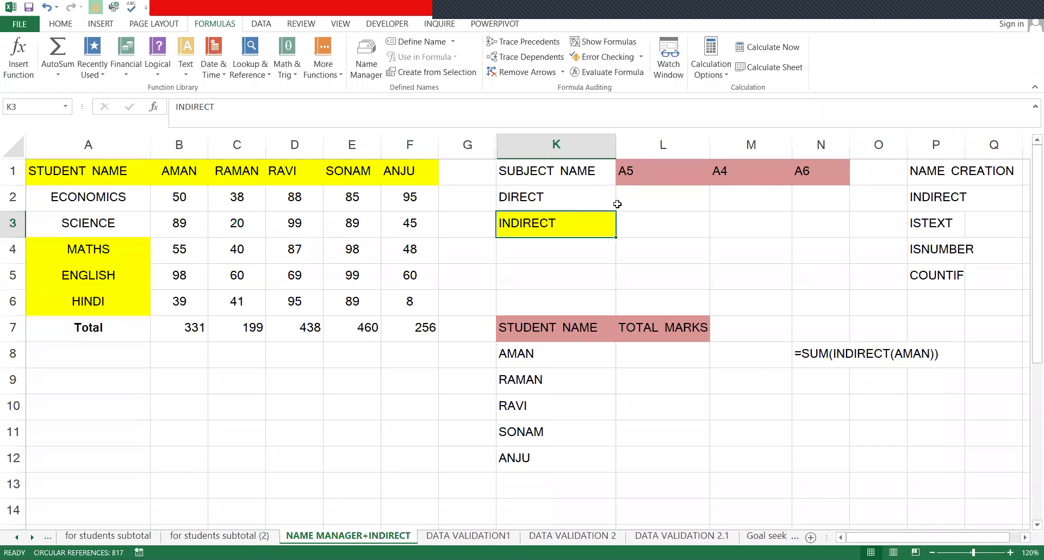
- Enter =A5 in L2 so it shows ENGLISH, then delete the trial fill-dragged copies
click(631, 200)
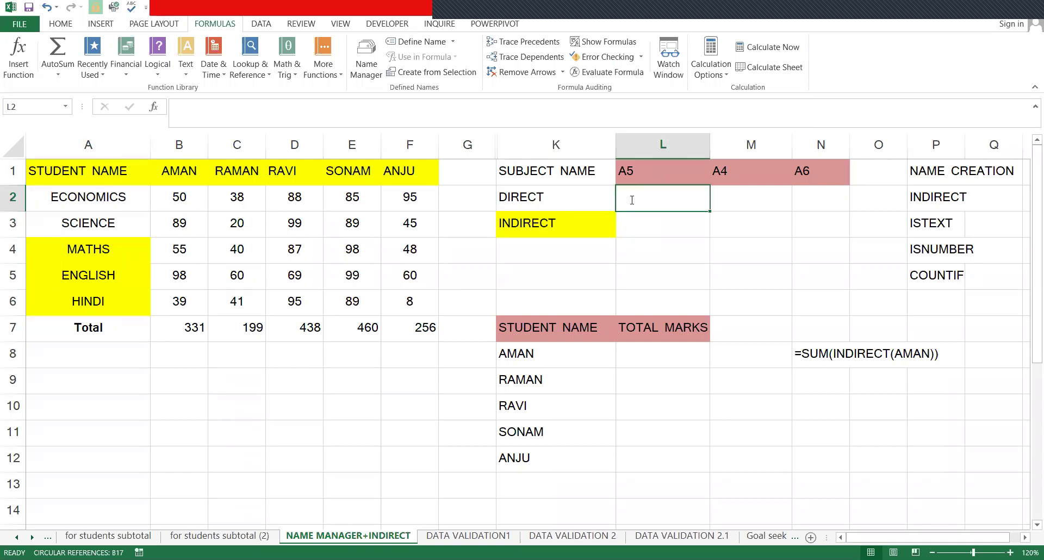
text(=)
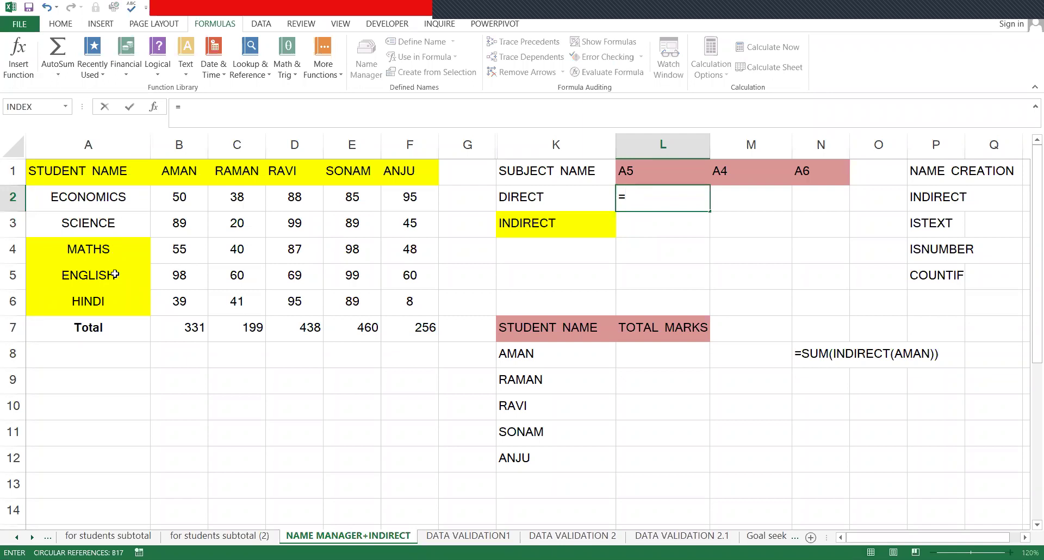
click(114, 275)
key(Return)
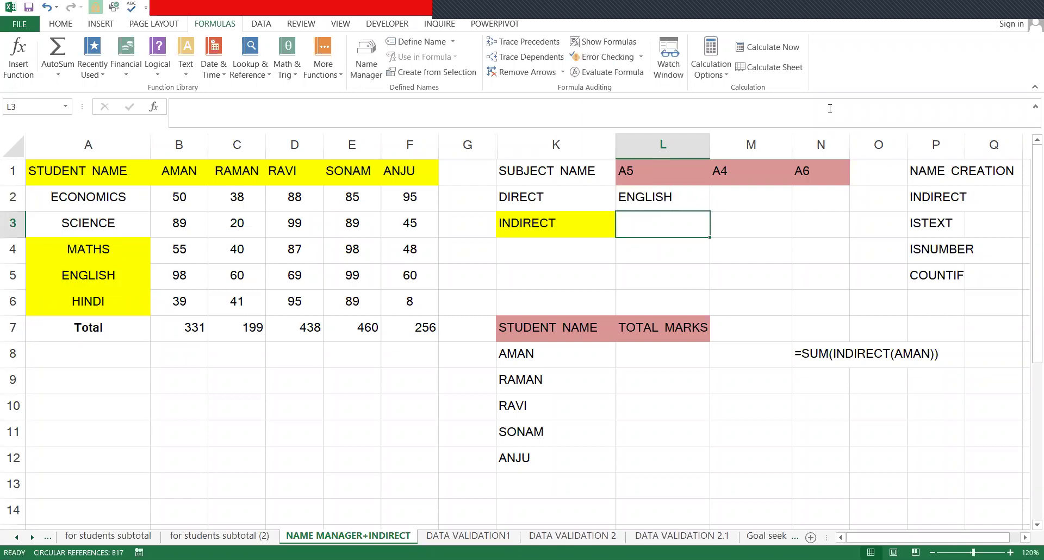
key(Up)
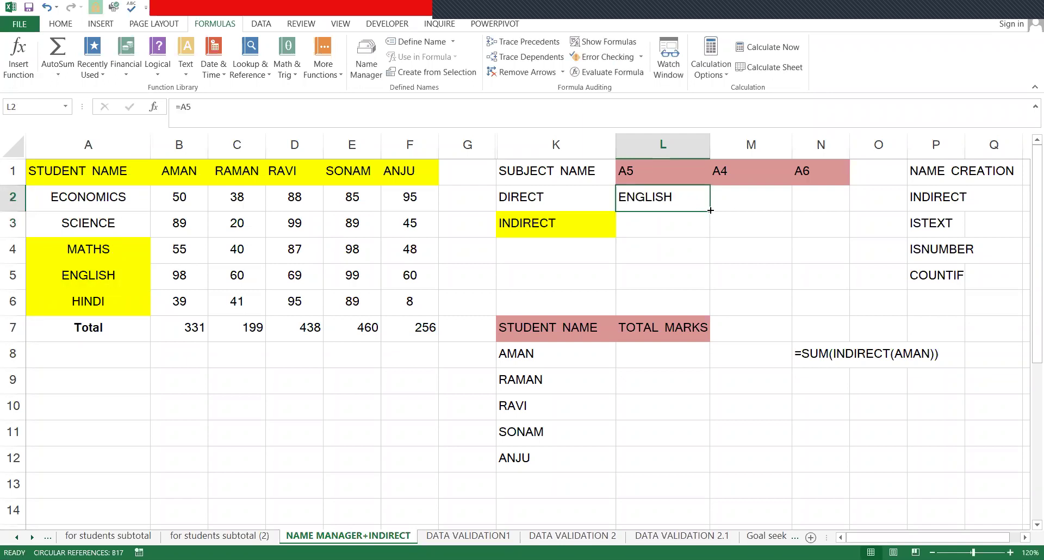
drag(725, 208, 807, 201)
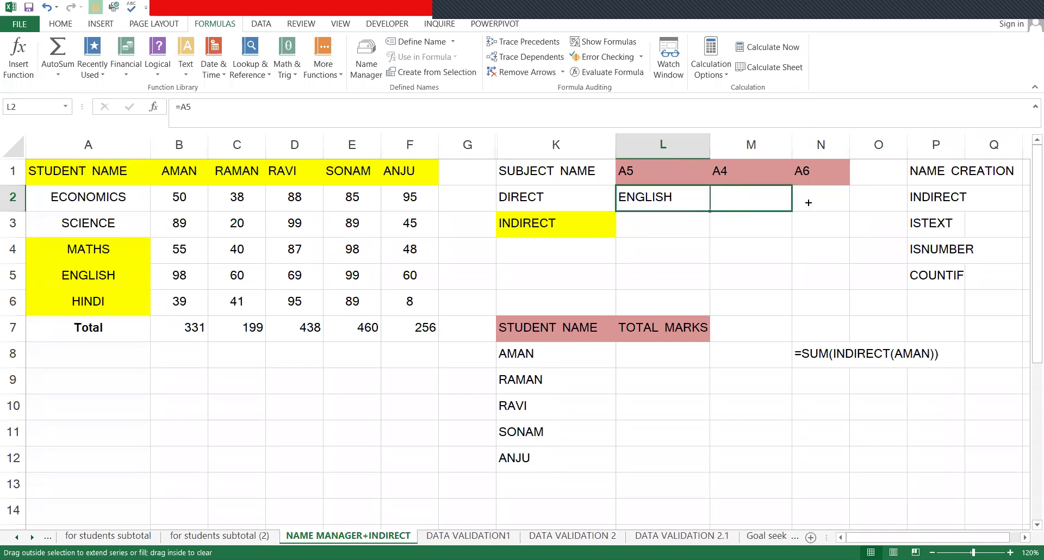
click(212, 274)
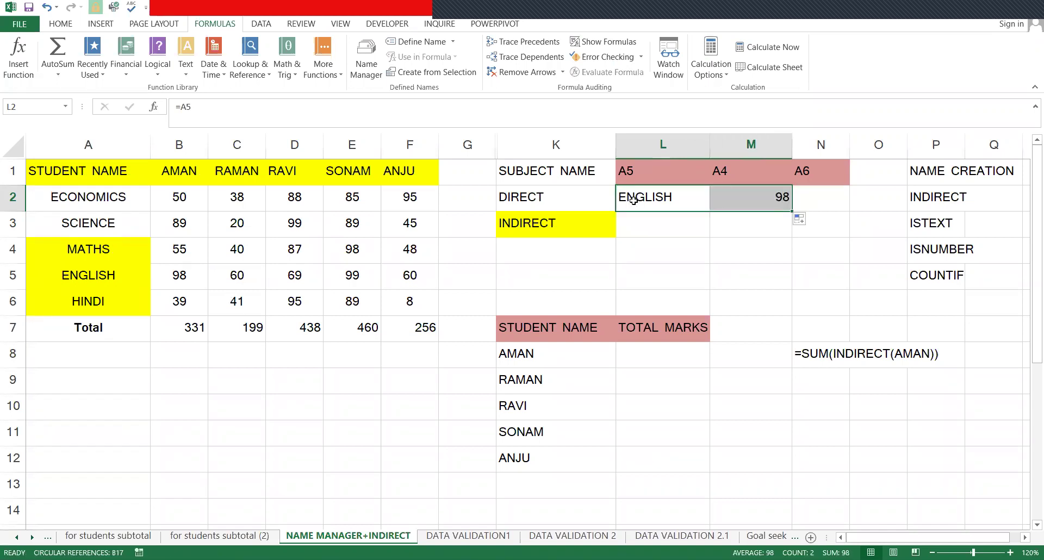
click(781, 204)
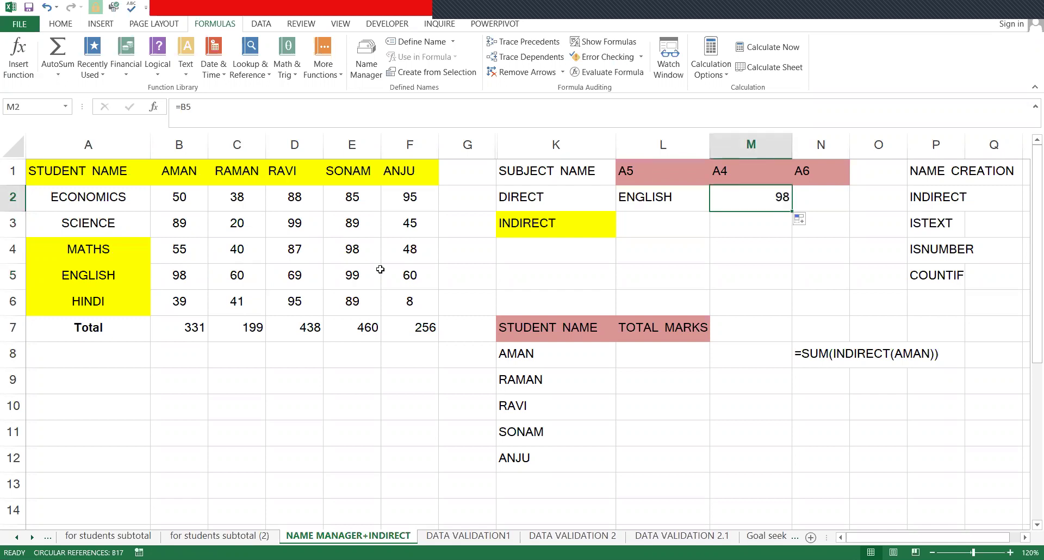
click(789, 210)
drag(797, 210, 830, 200)
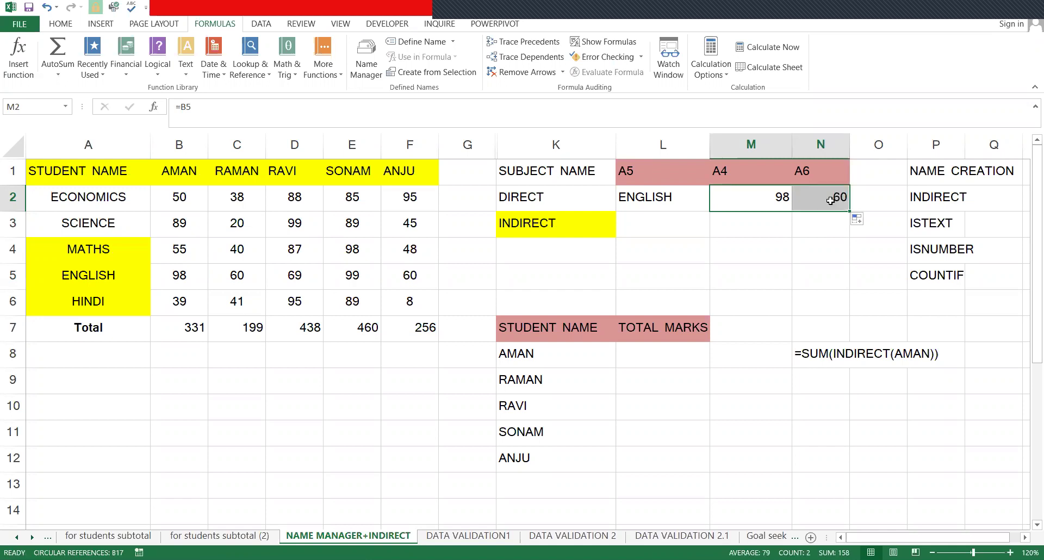
key(Delete)
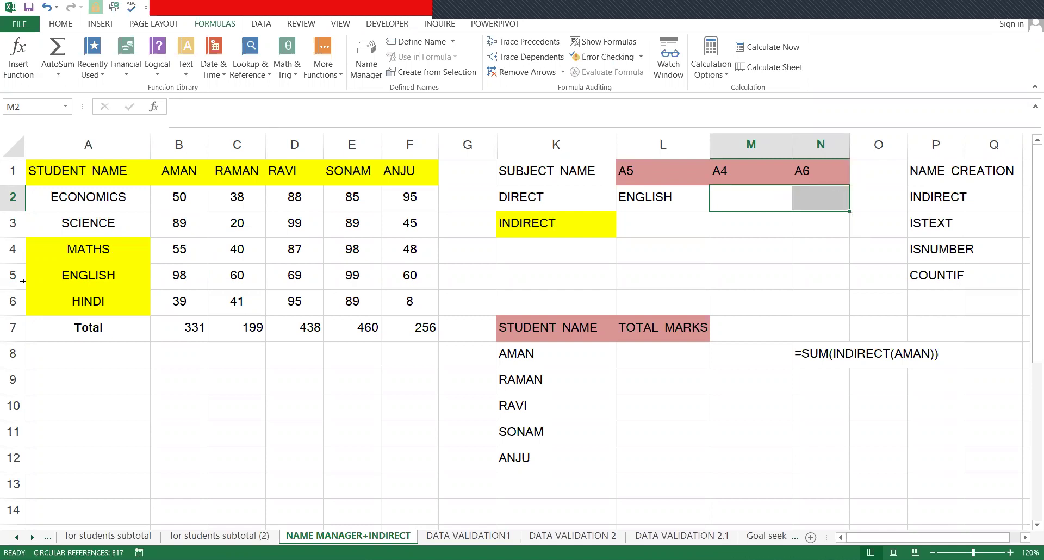
drag(100, 255, 105, 296)
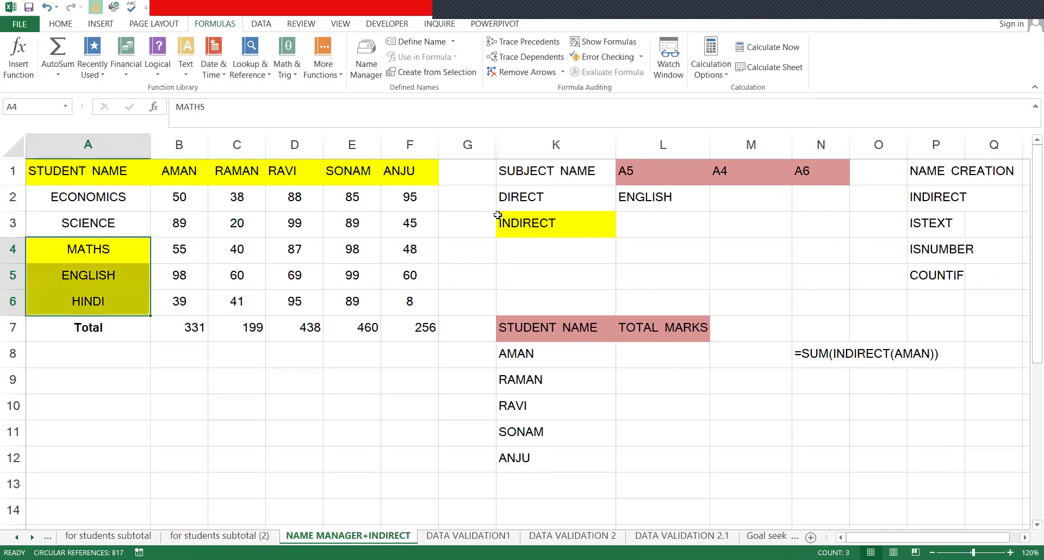
- Enter =A4 in M2 and =A6 in N2 so they show MATHS and HINDI
click(754, 197)
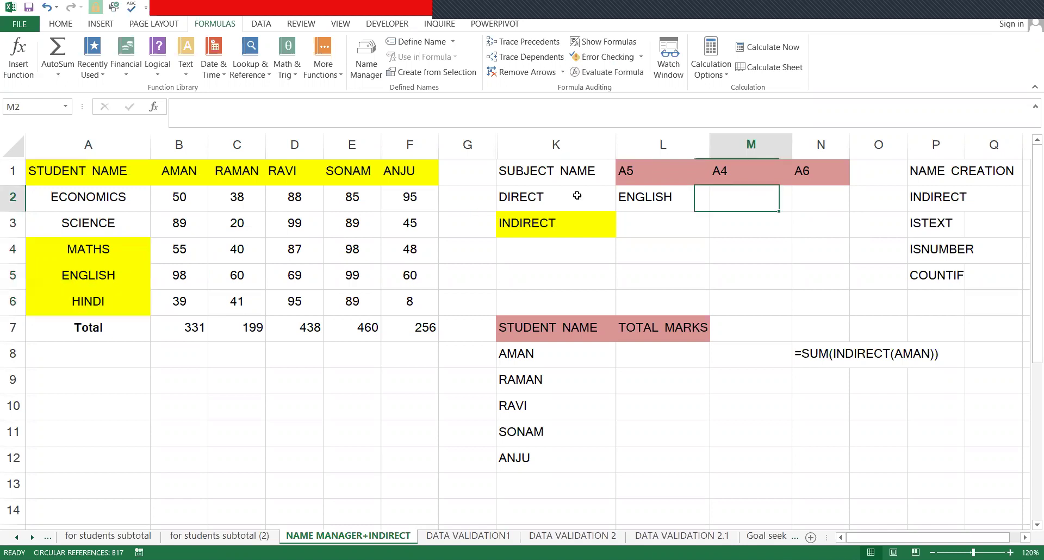
text(=)
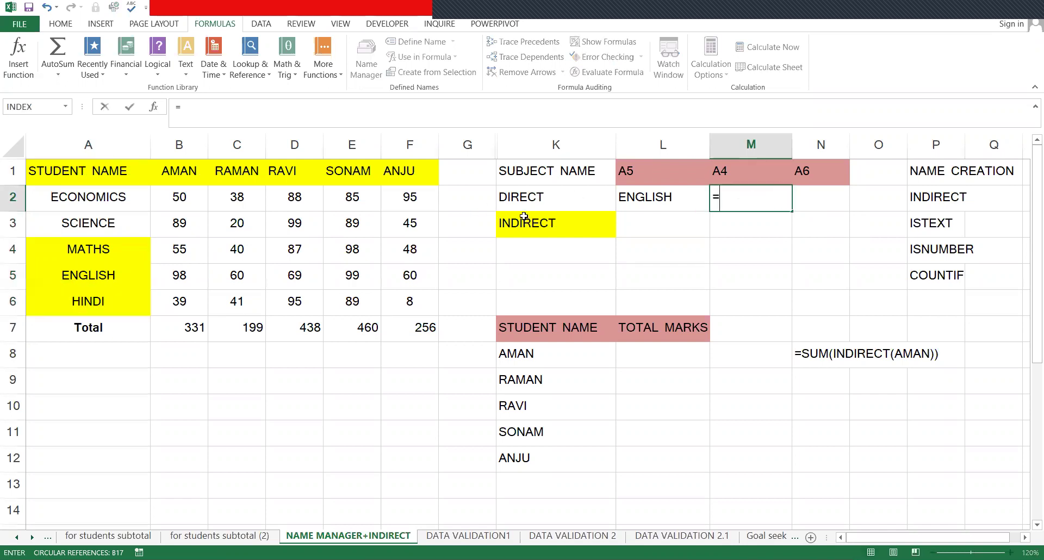
click(107, 259)
key(Return)
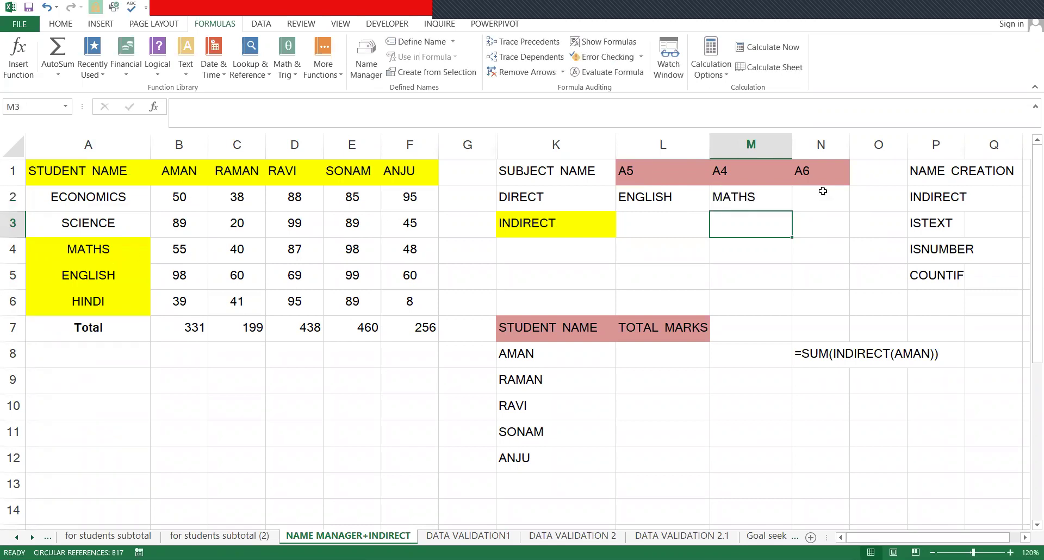
click(823, 191)
text(=)
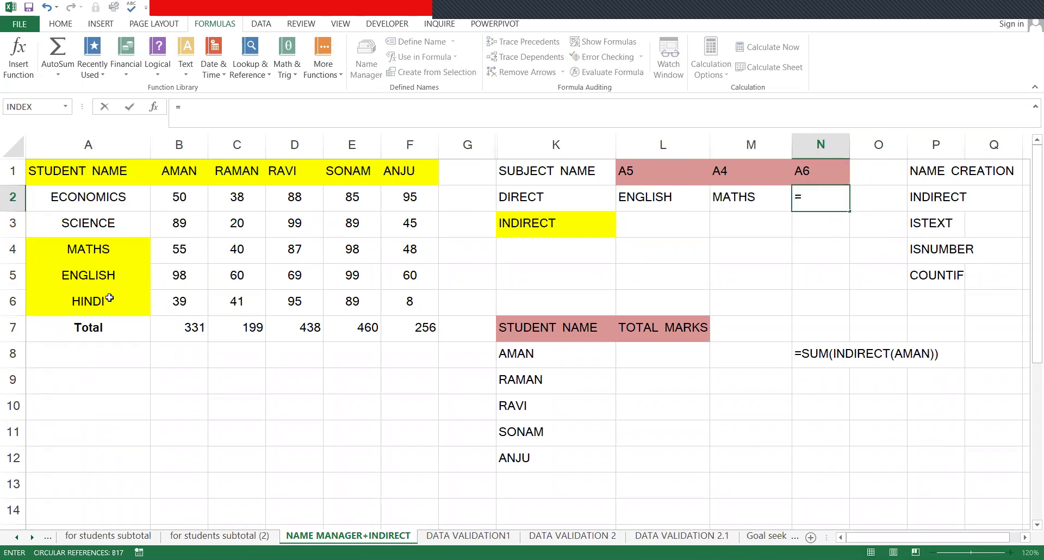
click(109, 298)
key(Return)
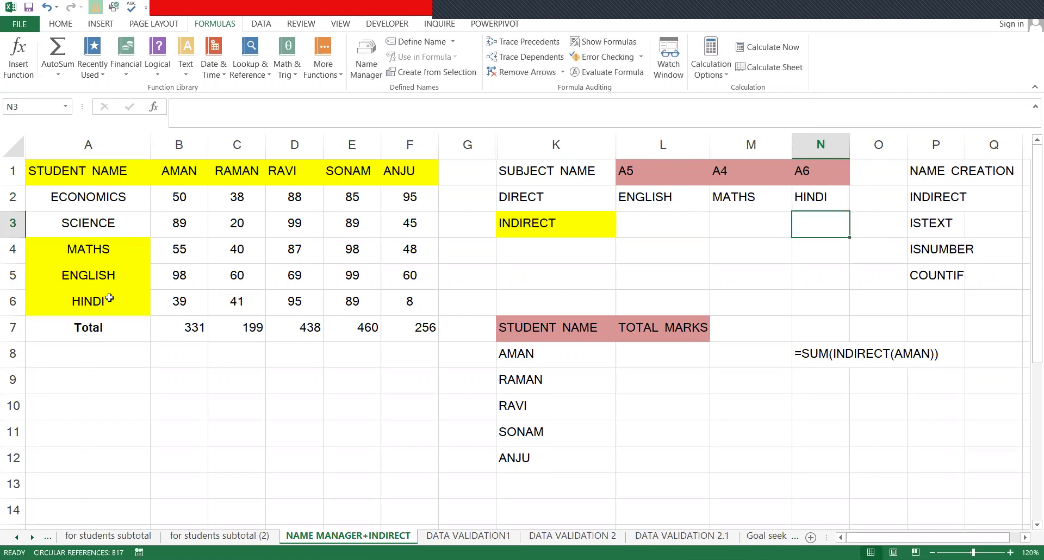
key(Left)
key(Left)
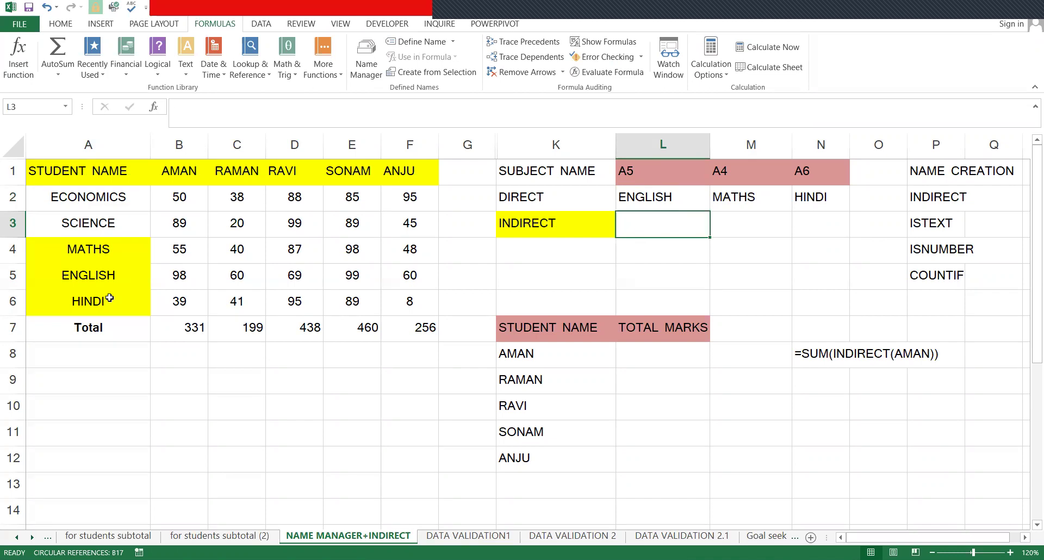
- Enter =INDIRECT(L1) in L3 so it returns ENGLISH from the A5 address
text(=)
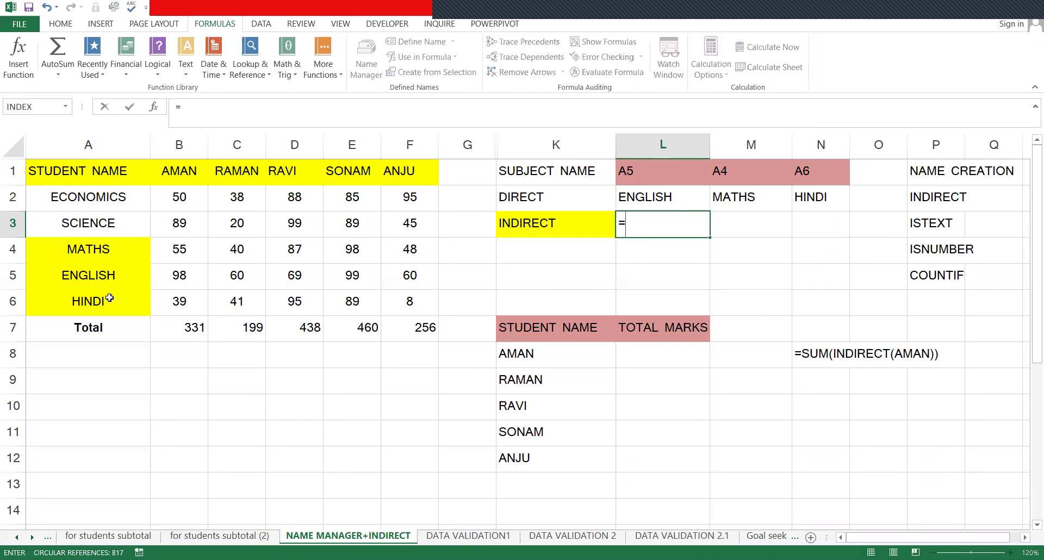
text(INDIRECT()
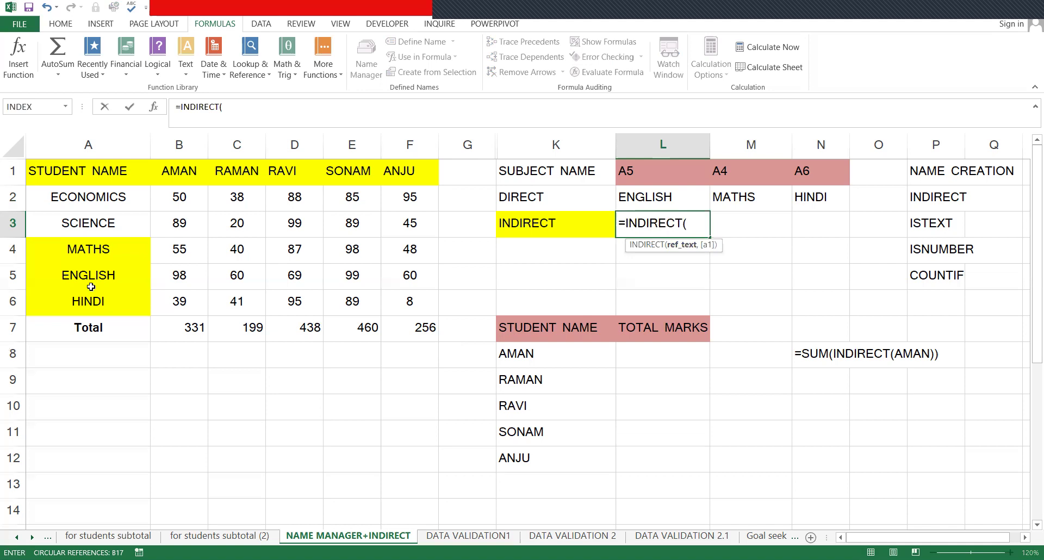
click(642, 179)
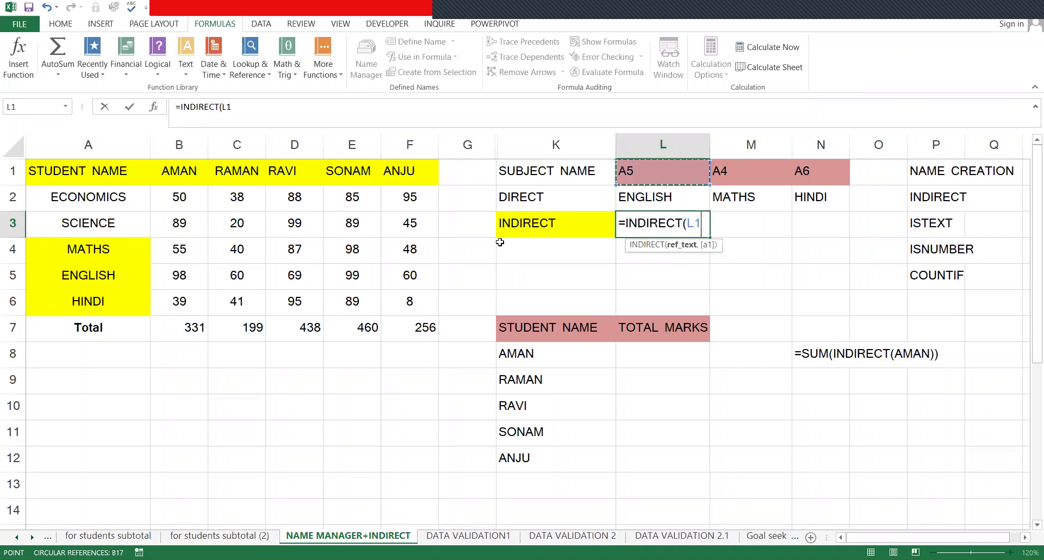
text())
key(ctrl+Return)
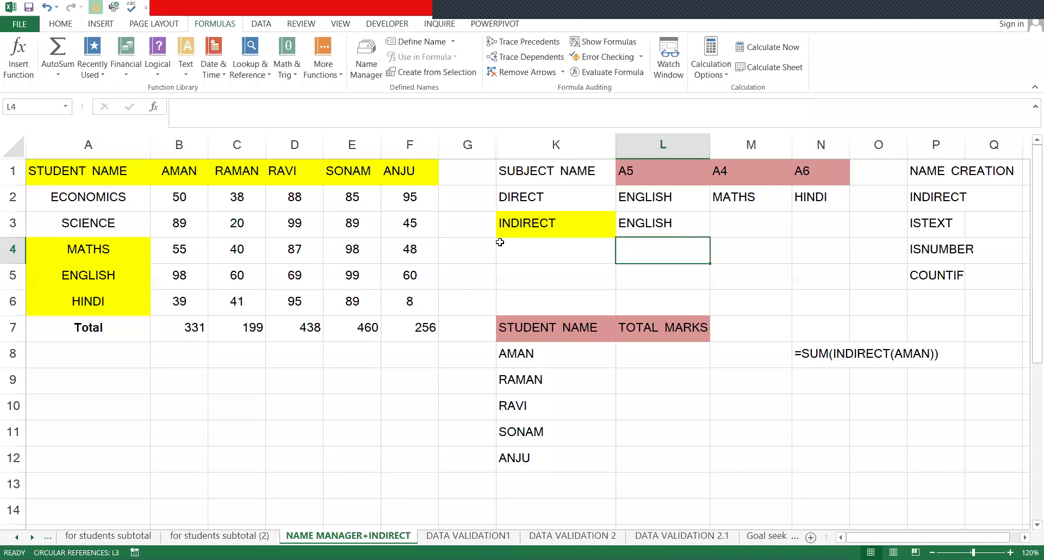
key(Up)
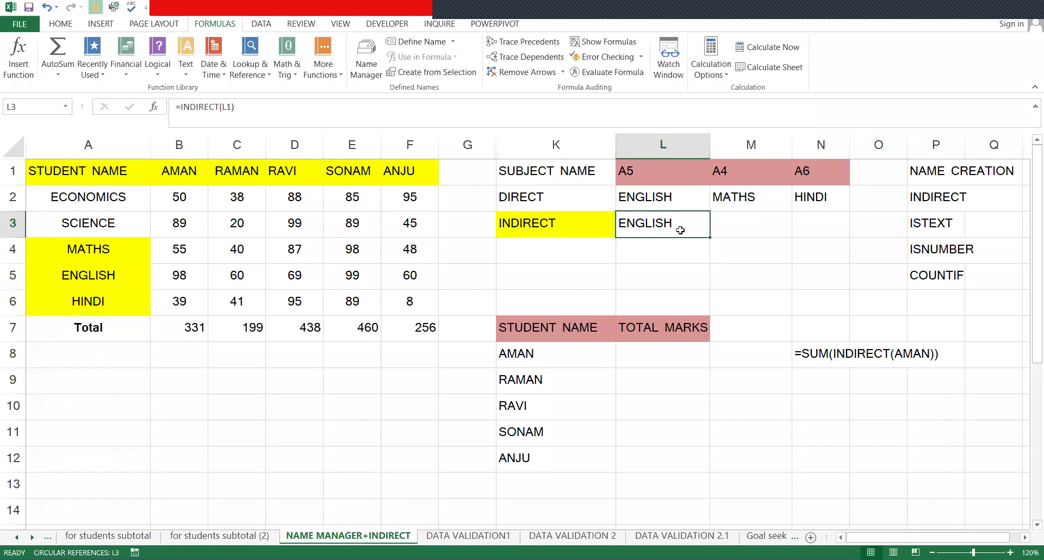
key(Up)
key(Up)
key(Right)
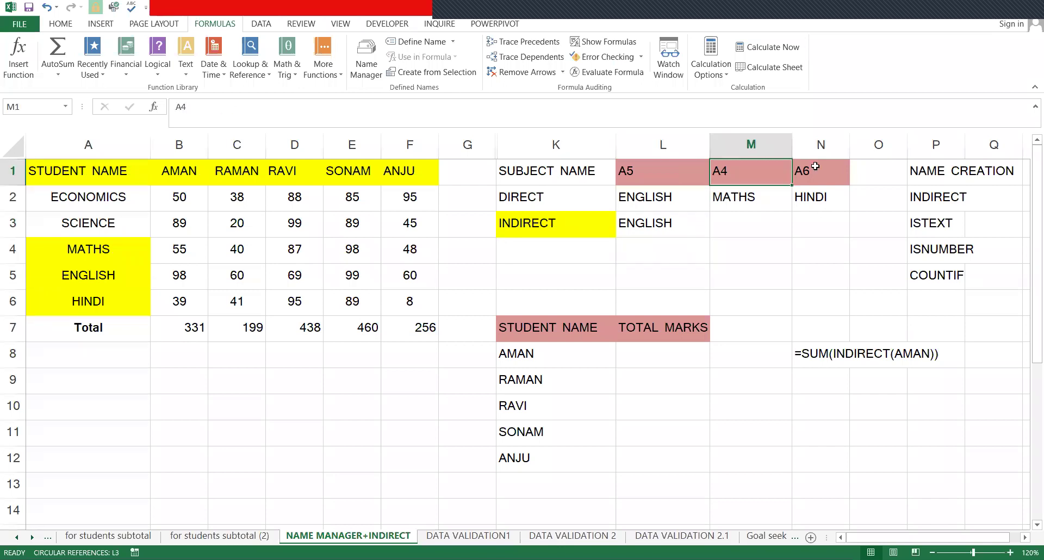
key(Right)
key(Left)
key(Left)
key(Down)
key(Down)
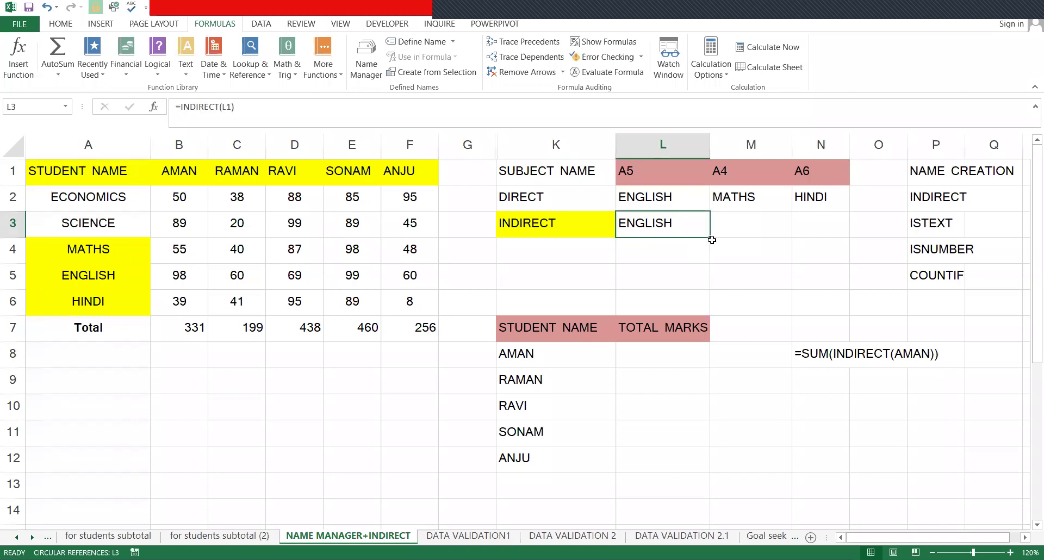
- Fill the INDIRECT formula from L3 across M3 and N3
click(714, 241)
click(663, 224)
drag(710, 237, 846, 236)
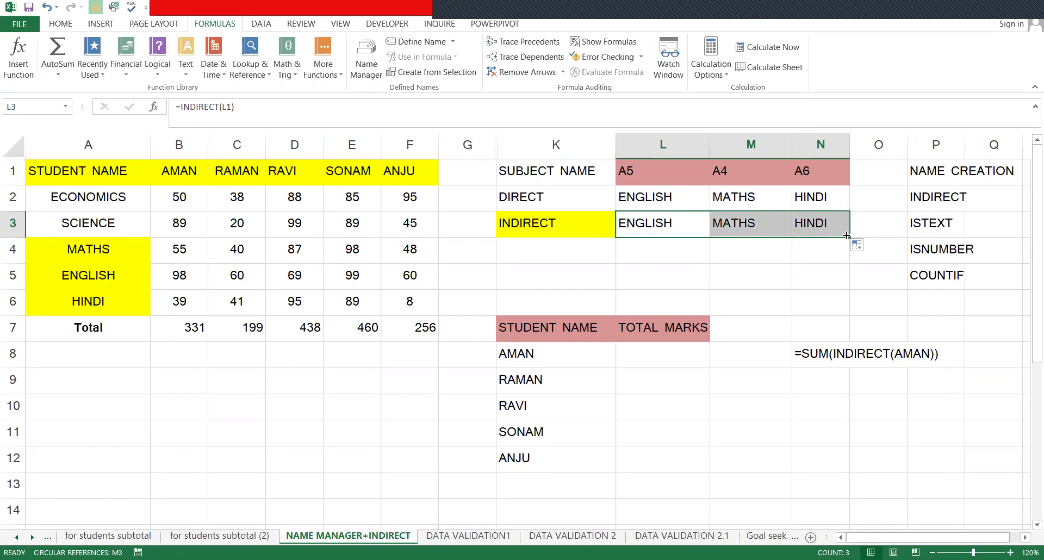
key(Down)
key(Down)
key(Down)
key(Down)
key(Down)
key(Down)
key(Down)
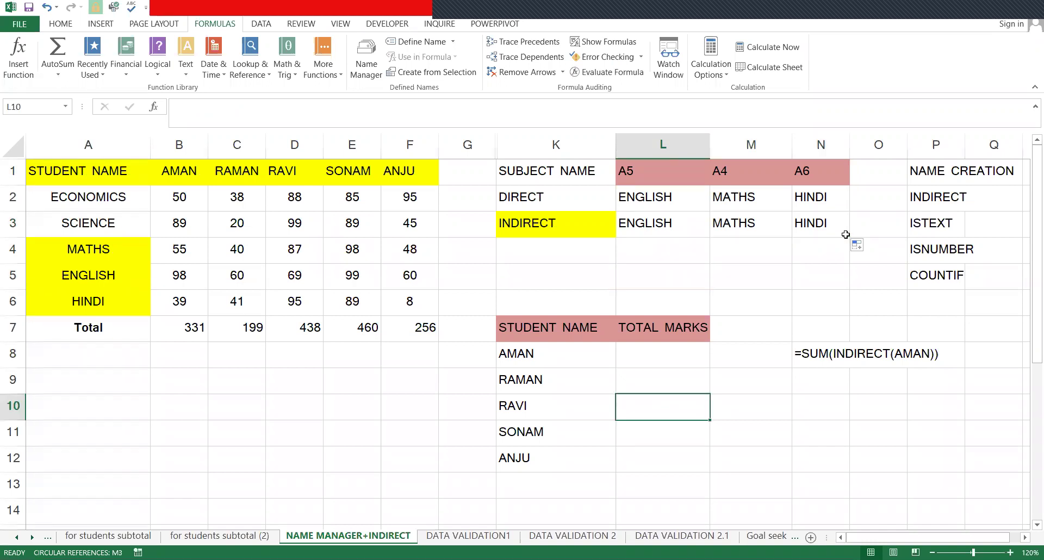
- Make the Total row values in B7:F7 bold and underlined
click(161, 208)
drag(179, 327, 437, 326)
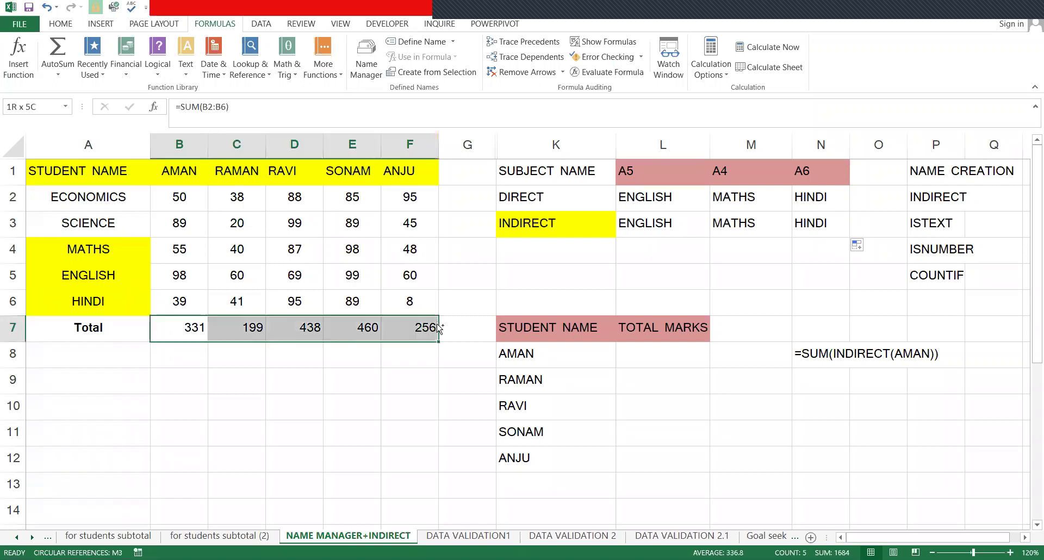
key(ctrl+b)
key(ctrl+u)
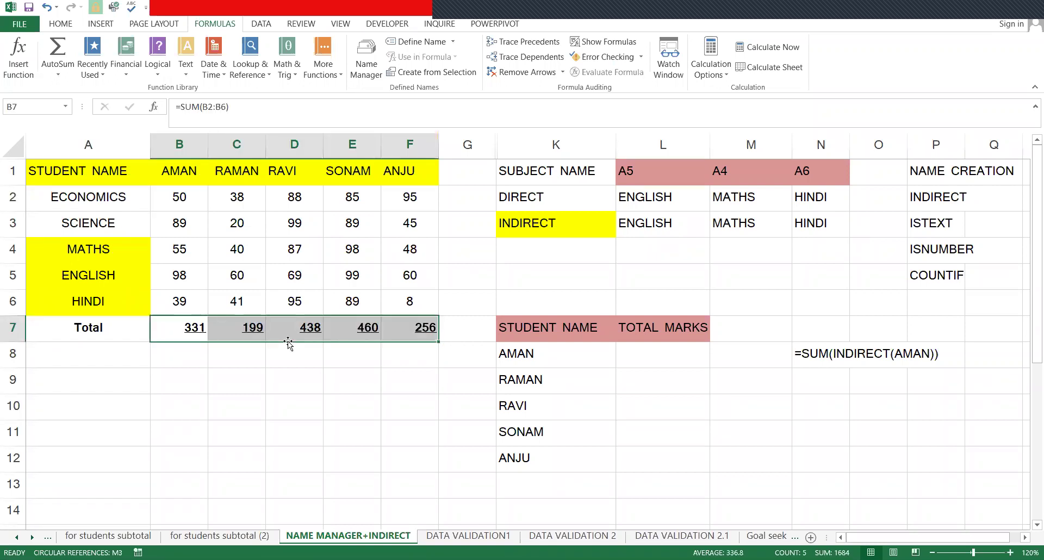
- Select the student names K8:K12 under STUDENT NAME
click(543, 347)
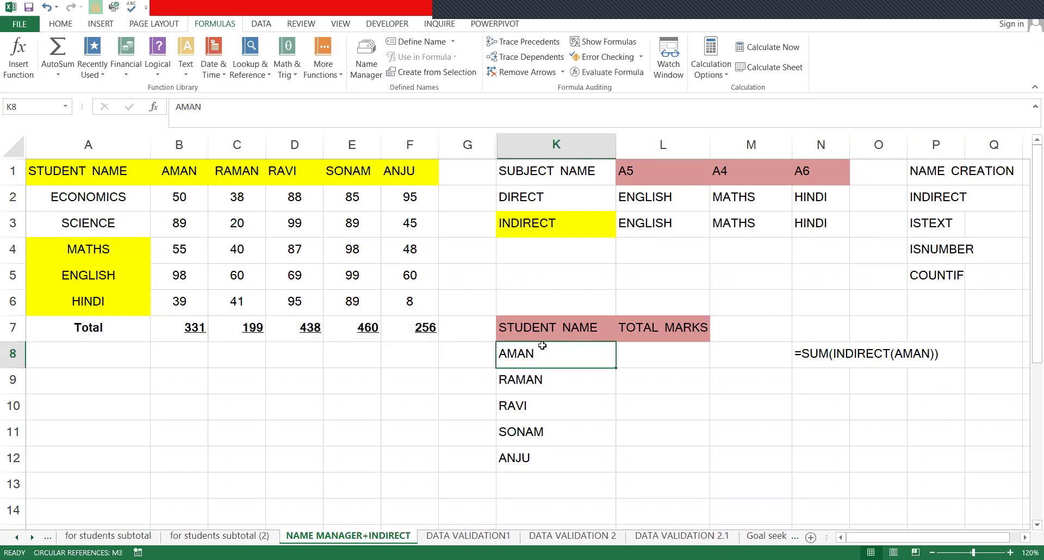
shift+click(572, 444)
click(645, 353)
drag(169, 177, 451, 178)
drag(545, 357, 546, 460)
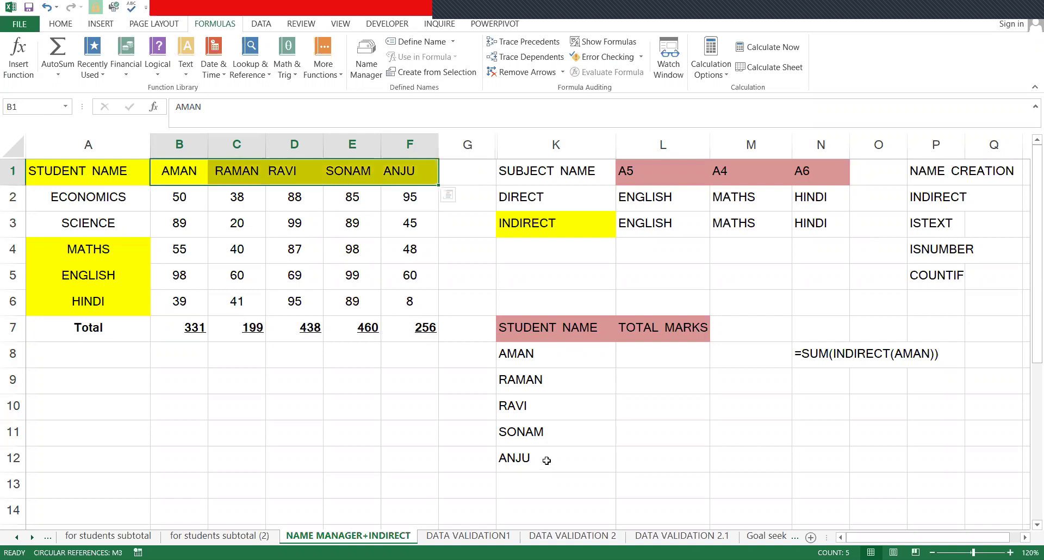
click(629, 361)
click(546, 359)
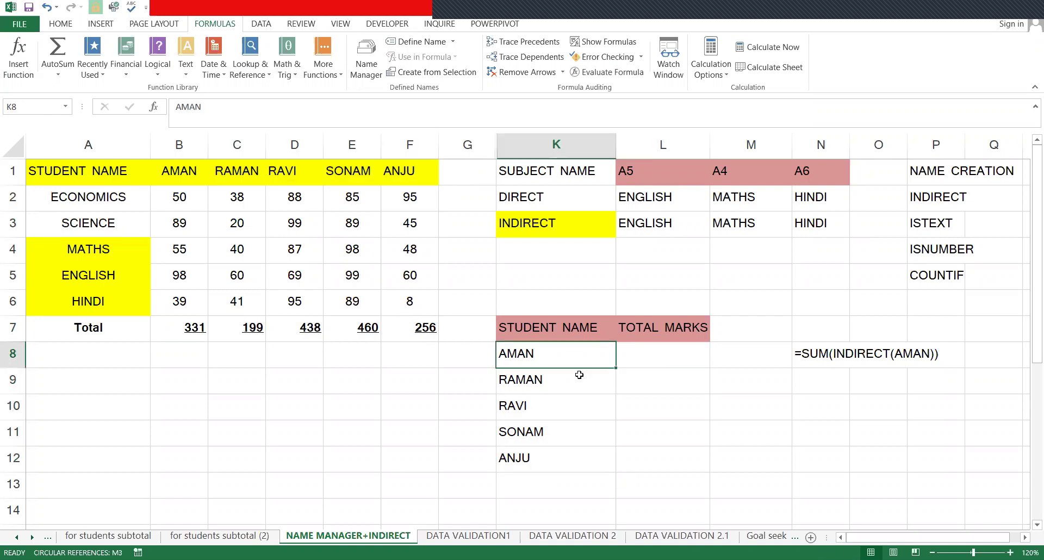
click(628, 360)
click(200, 330)
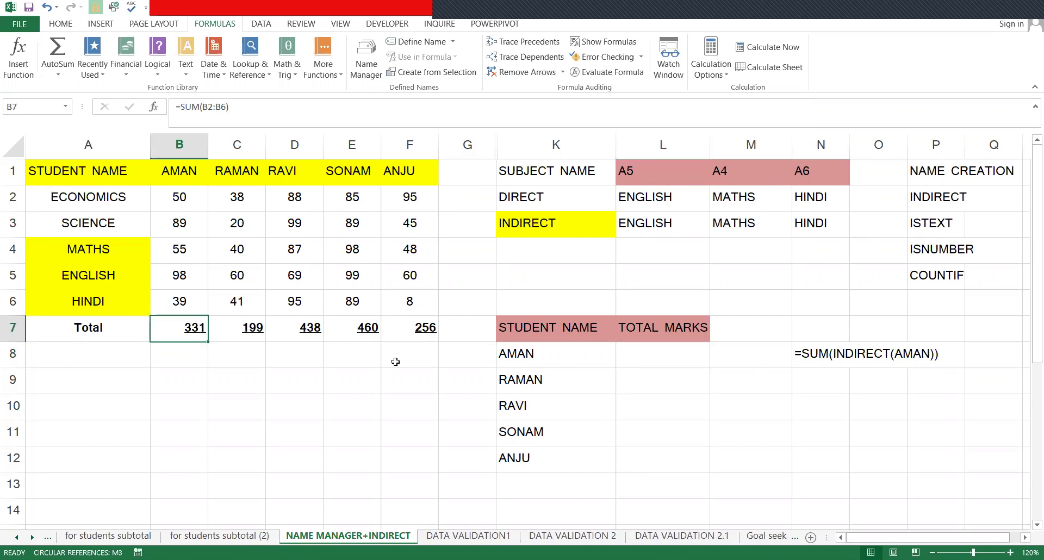
click(690, 373)
click(669, 354)
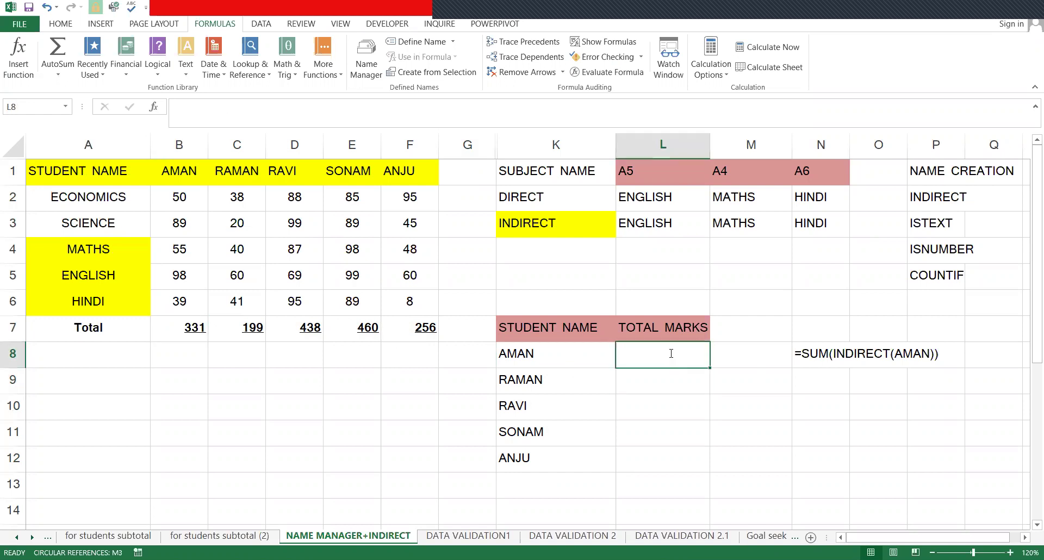
text(=)
click(203, 336)
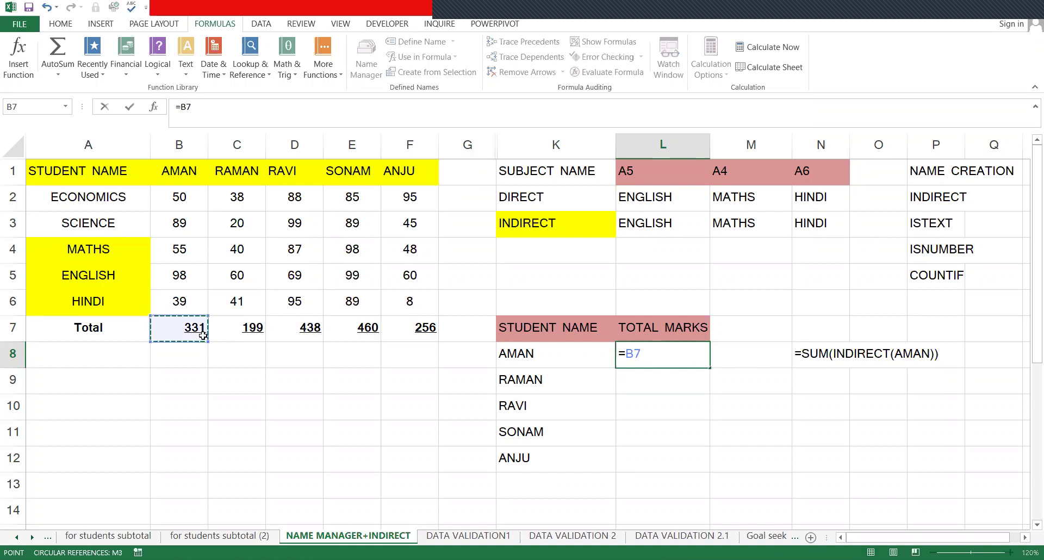
key(Return)
key(Return)
key(Up)
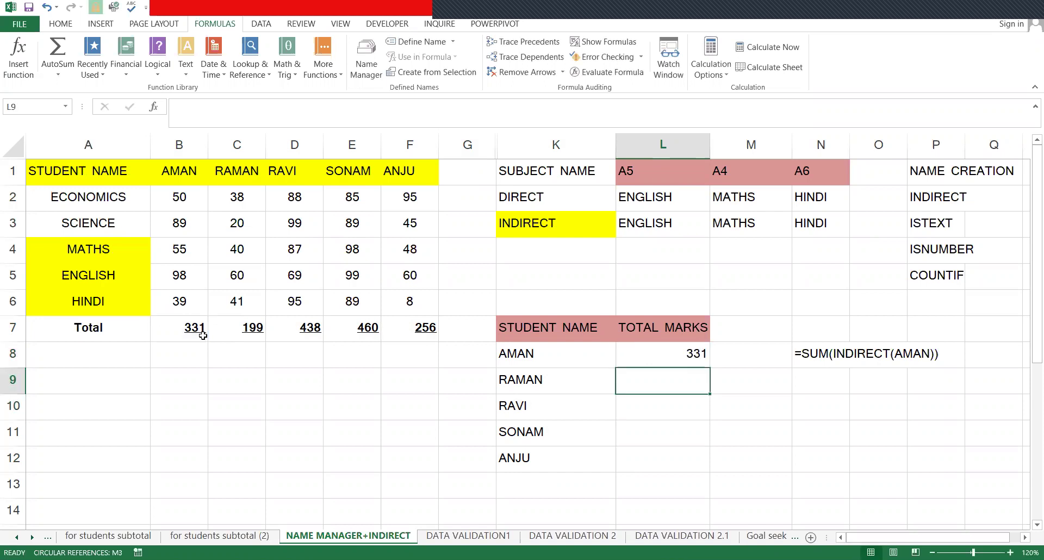
key(Up)
key(shift+Down)
key(shift+Down)
key(shift+Down)
key(shift+Down)
key(ctrl+d)
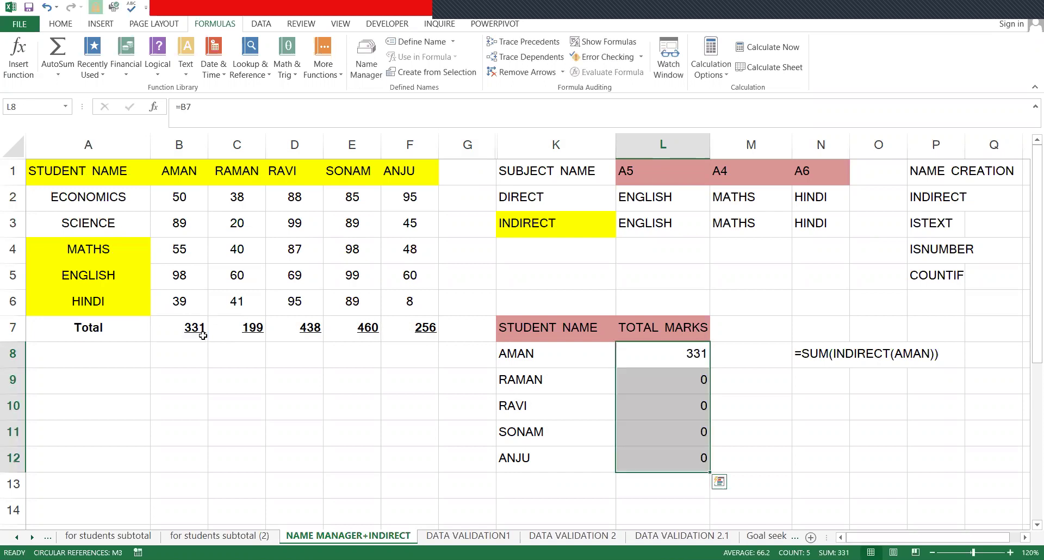
key(Down)
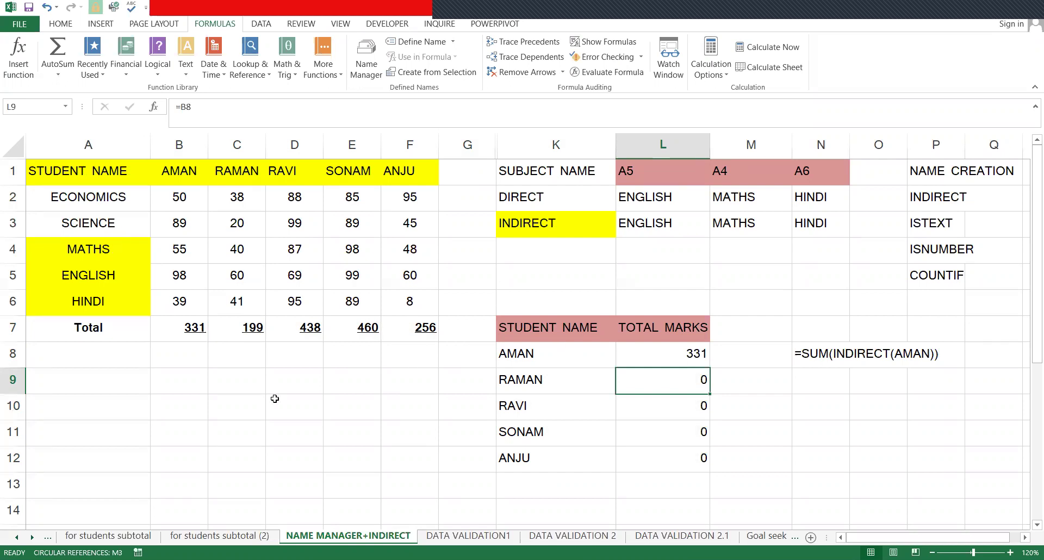
key(F2)
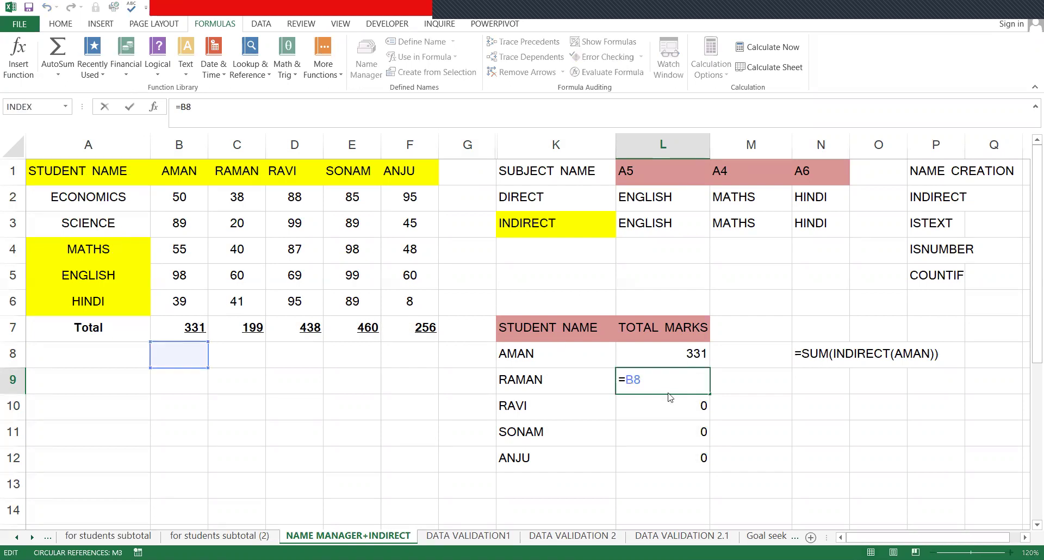
key(Escape)
key(Down)
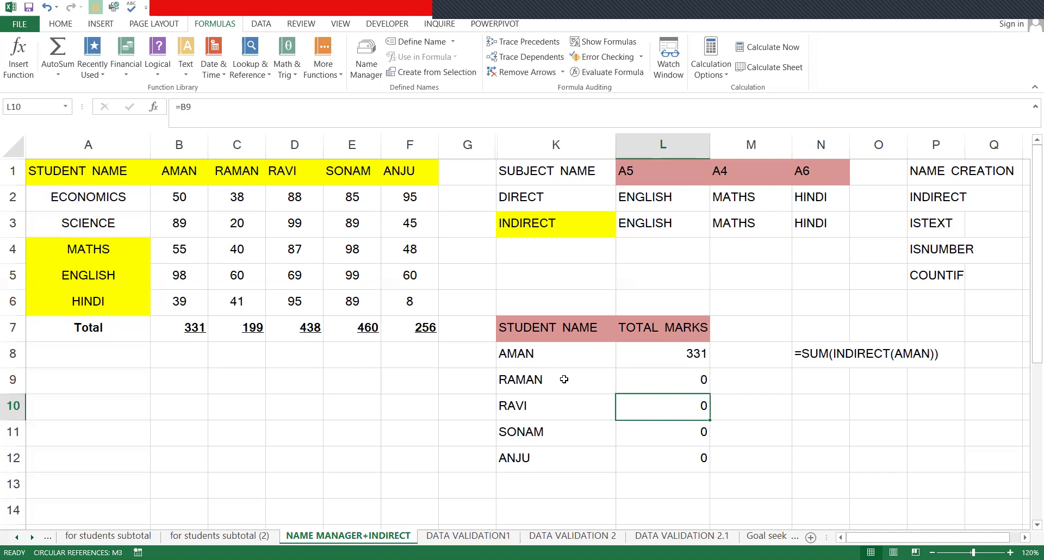
key(Up)
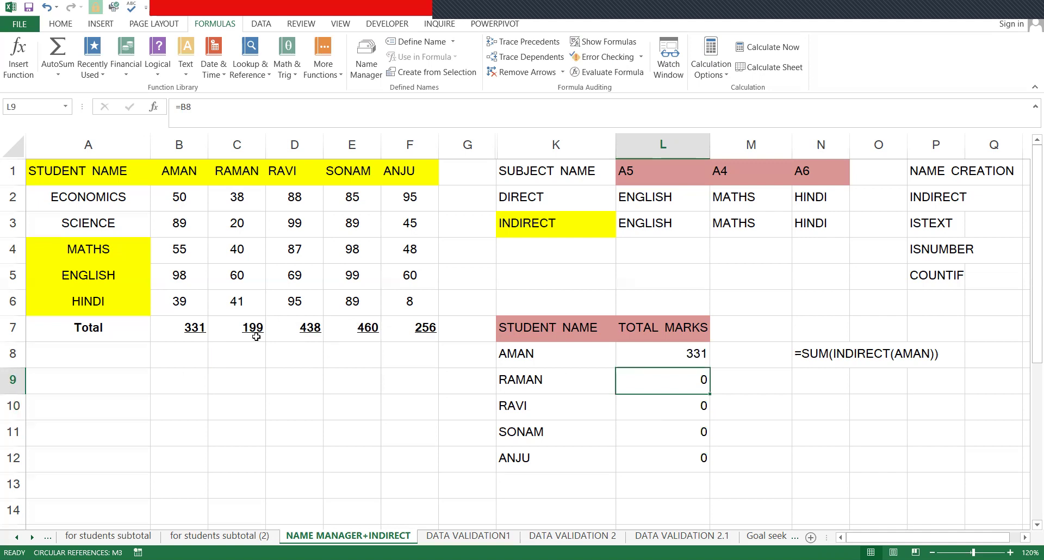
key(F2)
key(Escape)
key(Up)
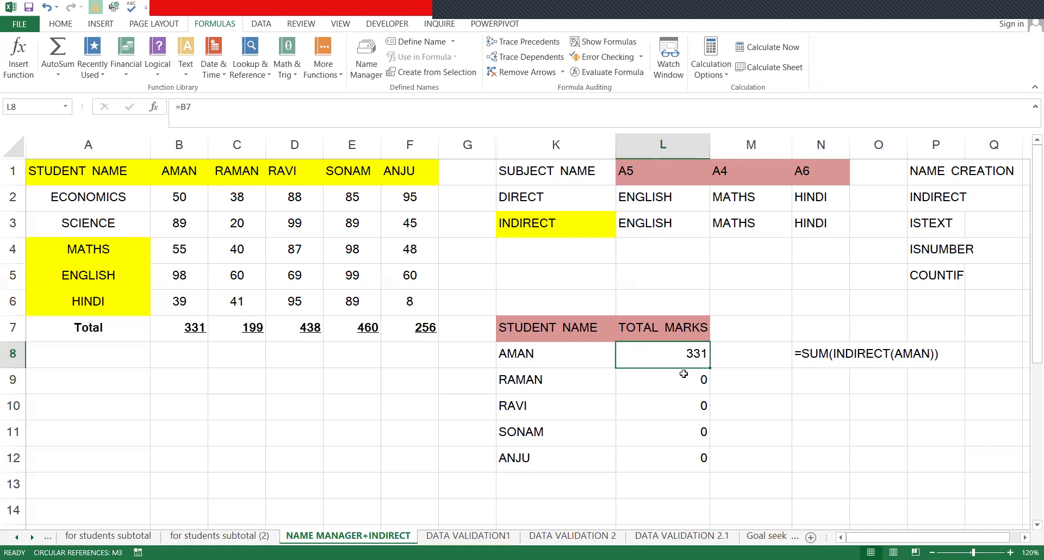
key(shift+Down)
key(shift+Down)
key(shift+Down)
key(shift+Down)
key(Delete)
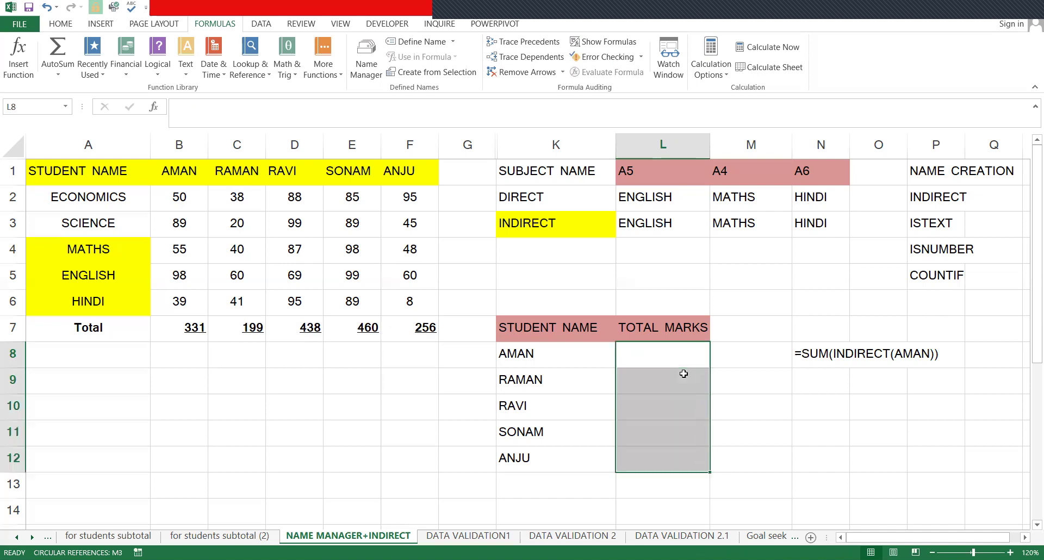
key(Up)
key(Right)
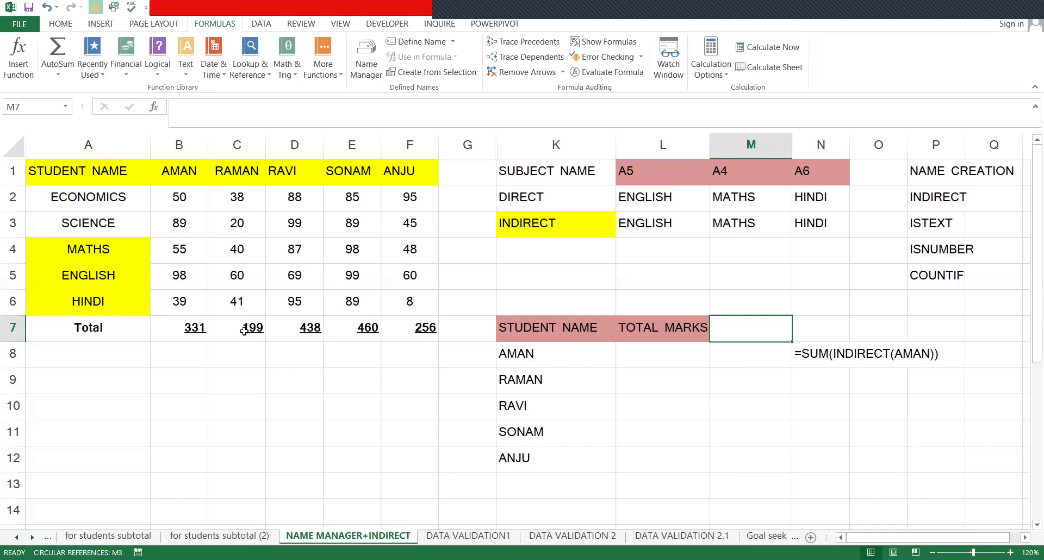
- Name AMAN's marks range B2:B6 'AMAN' in the Name Box
click(188, 327)
click(253, 327)
click(437, 321)
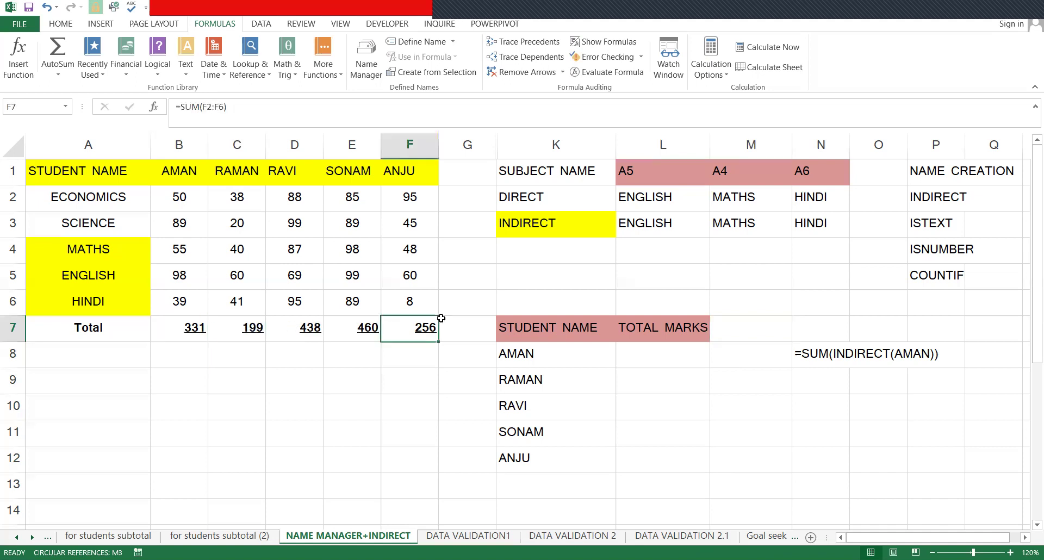
click(333, 272)
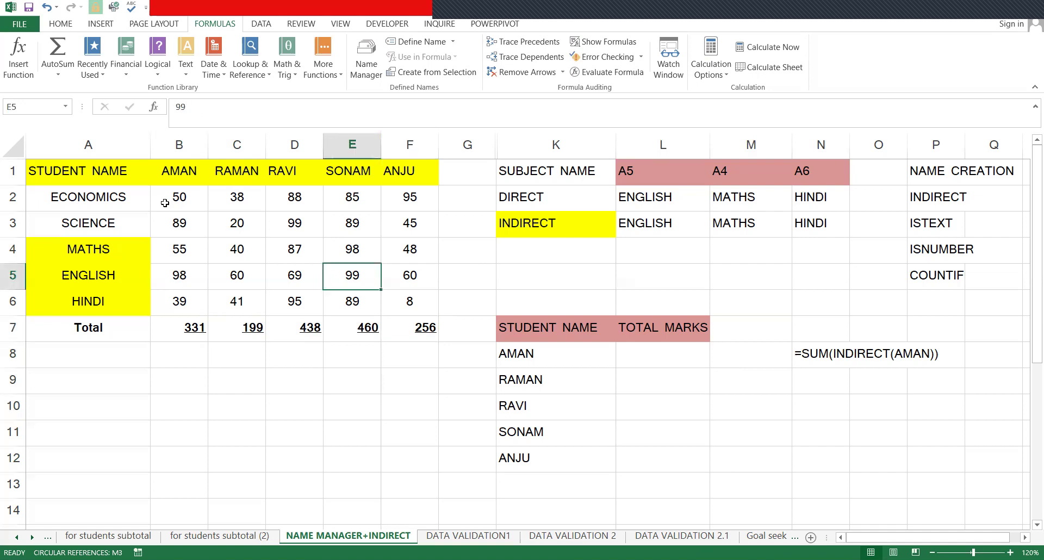
drag(175, 200, 182, 308)
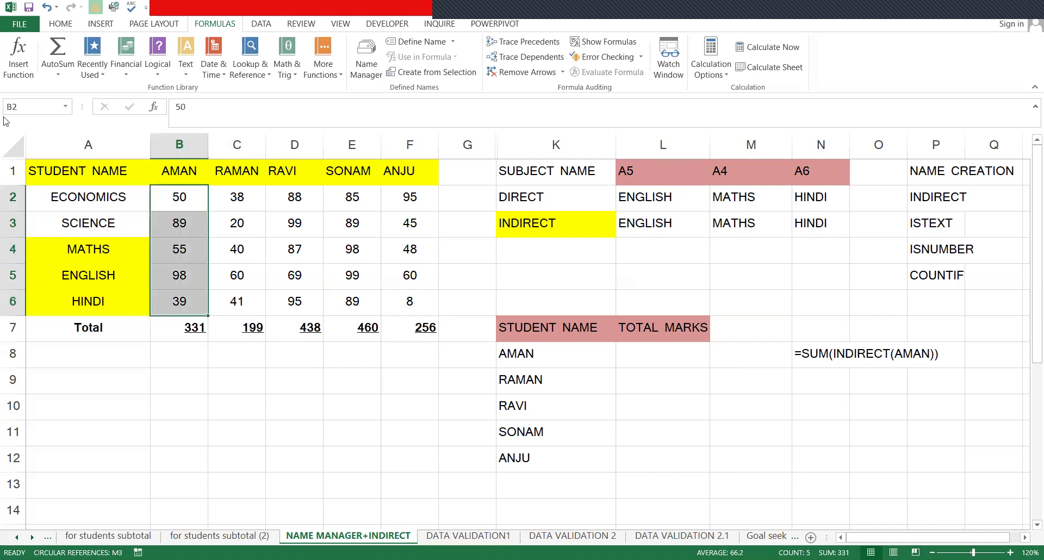
click(28, 108)
text(a)
key(BackSpace)
text(AMAN)
key(Return)
- Verify the AMAN range, then name RAMAN's marks C2:C6 in the Name Box
click(171, 197)
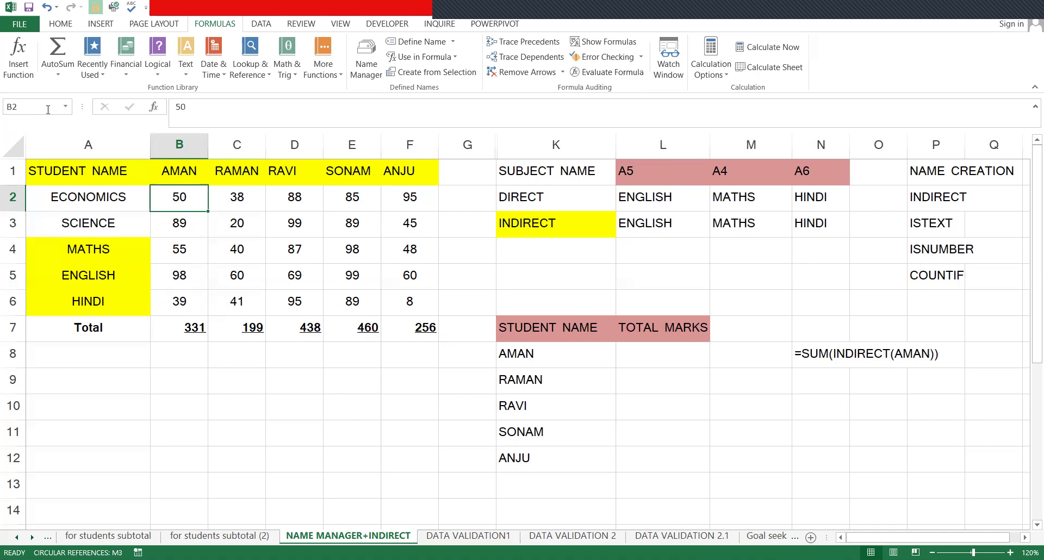
drag(193, 198, 199, 310)
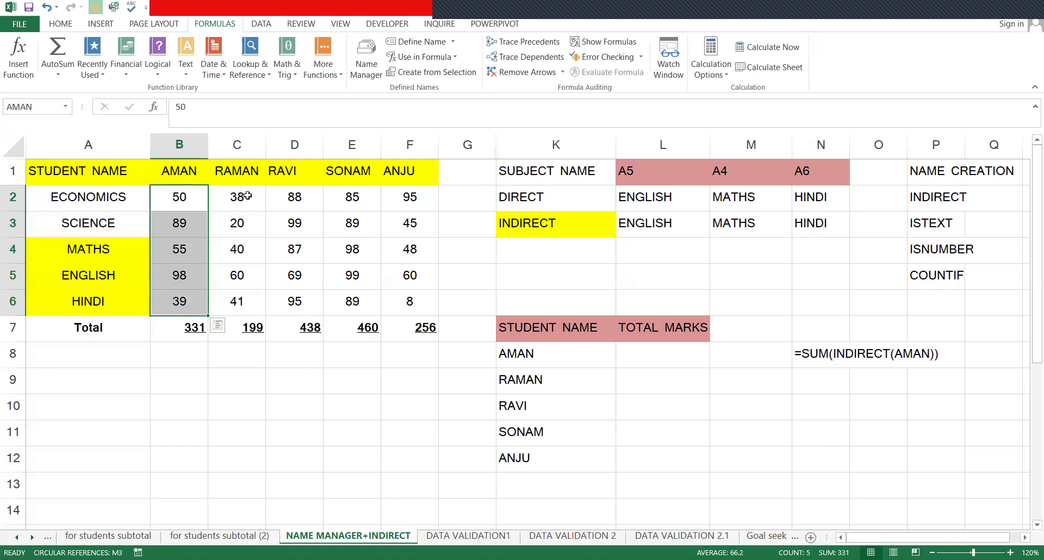
drag(237, 197, 256, 291)
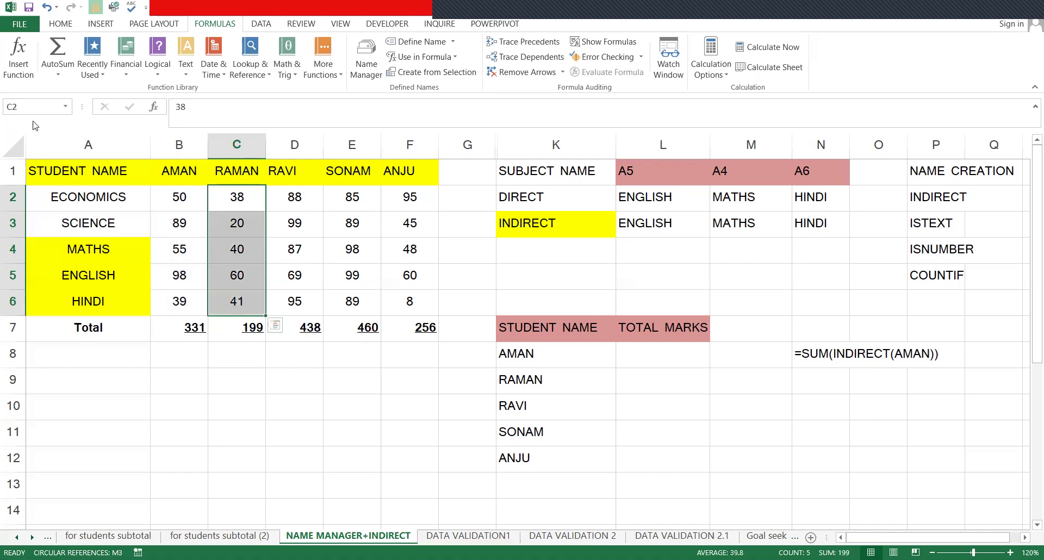
click(32, 112)
text(RAMAN)
click(356, 178)
click(238, 197)
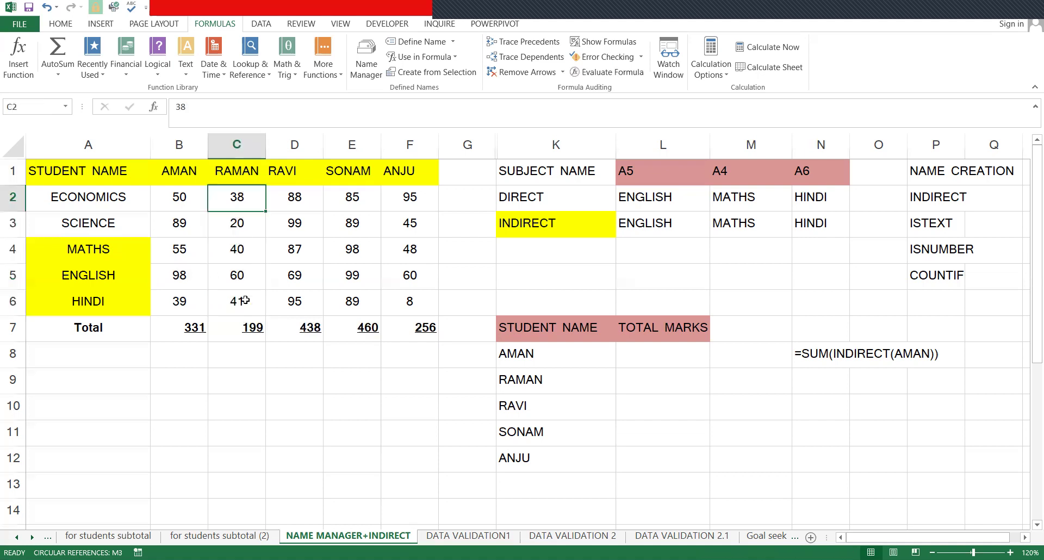
shift+click(245, 296)
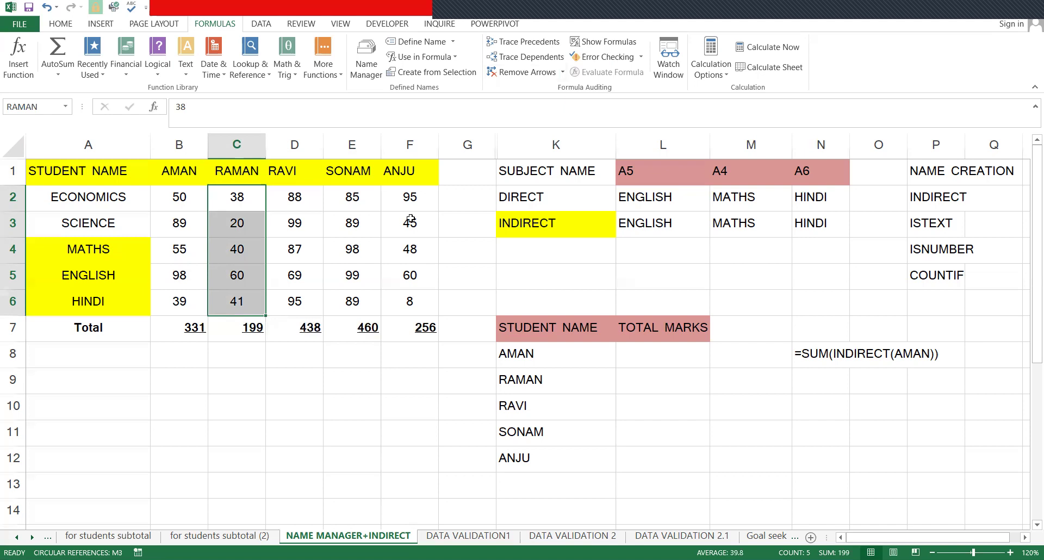
- Name D2:D6 'RAVI' and E2:E6 'SONAM'
drag(294, 197, 292, 300)
click(21, 106)
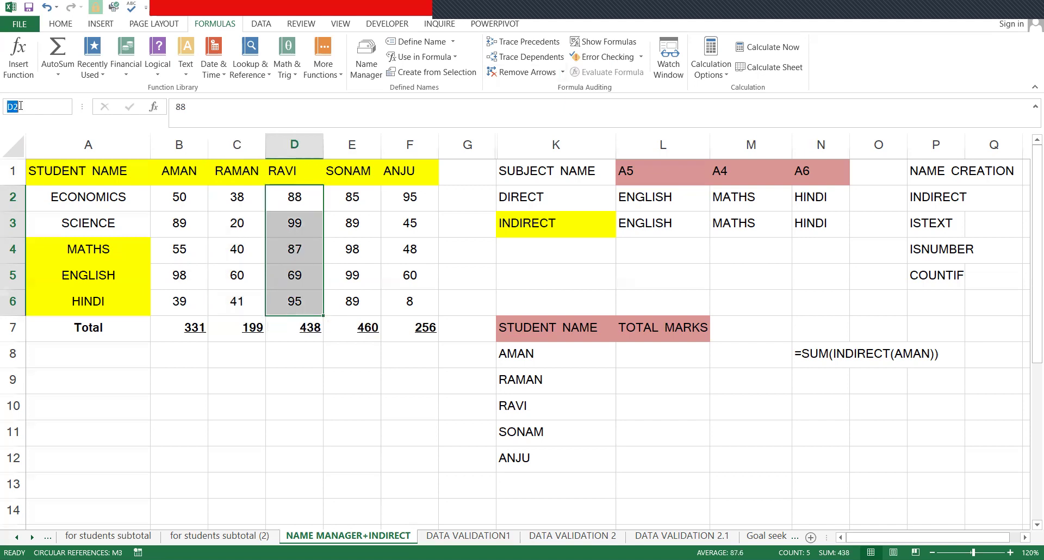
key(BackSpace)
text(RAVI)
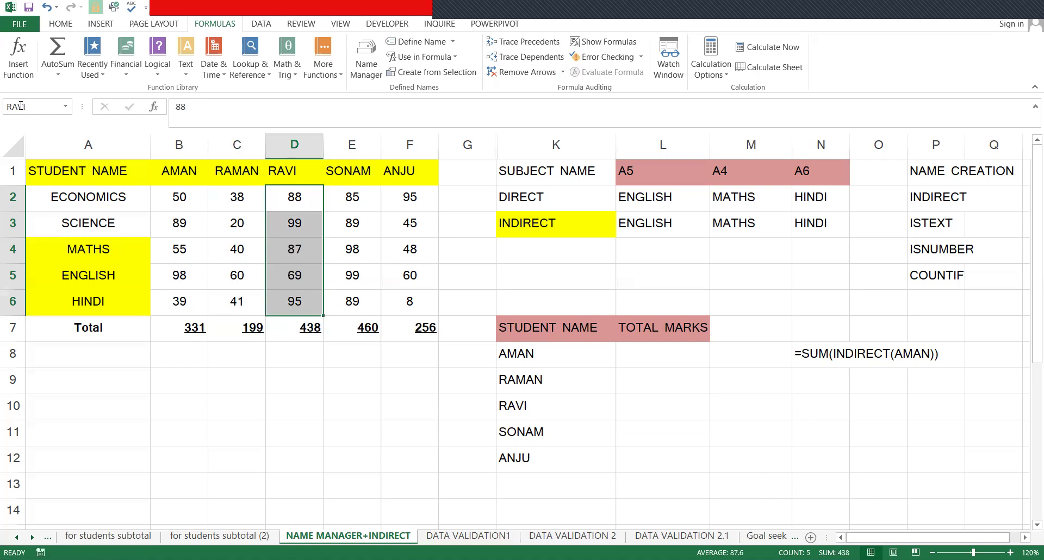
key(Return)
drag(353, 197, 373, 303)
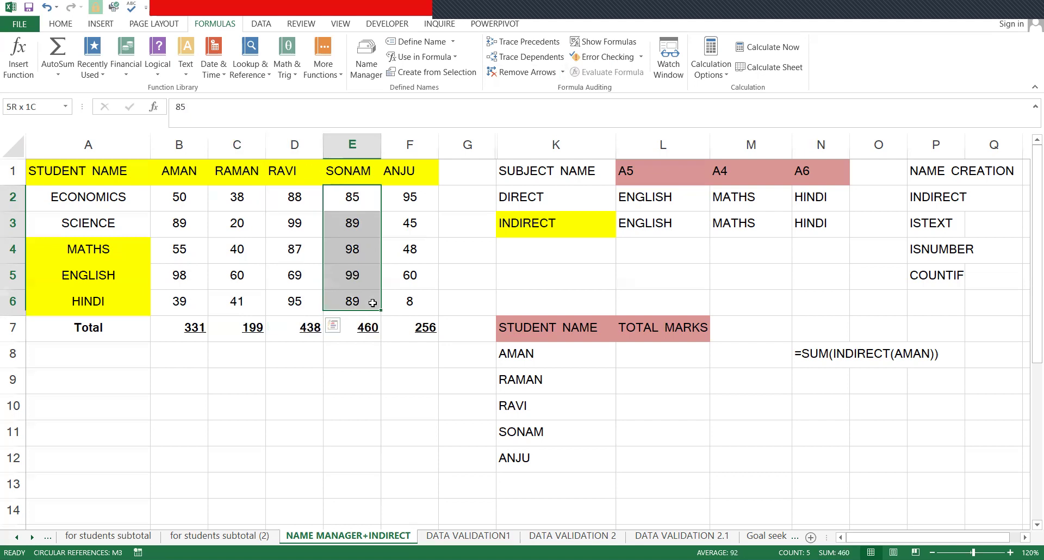
click(32, 110)
key(BackSpace)
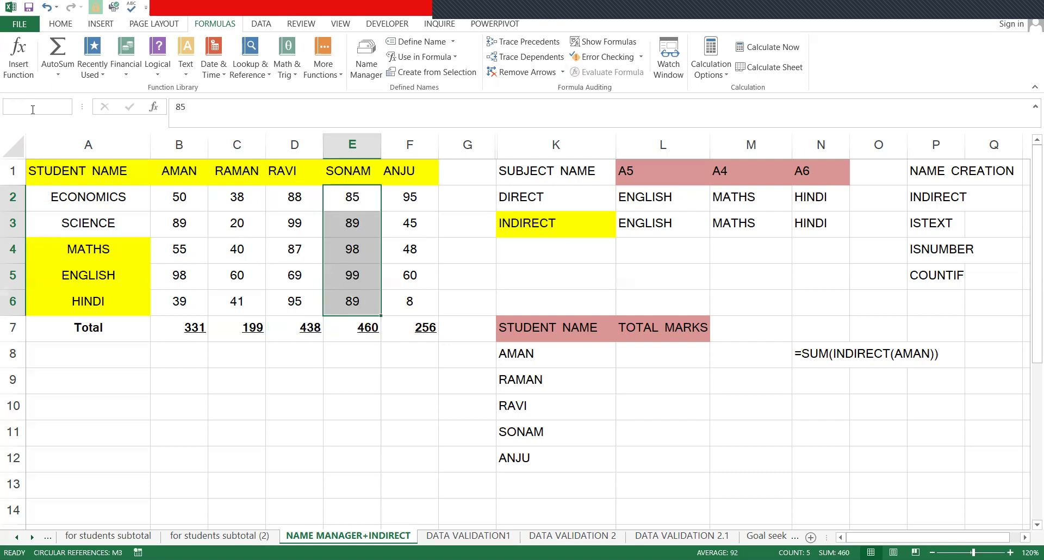
text(SONAM)
key(Return)
- Name F2:F6 'ANJU' and select the student names in column K
drag(410, 197, 405, 304)
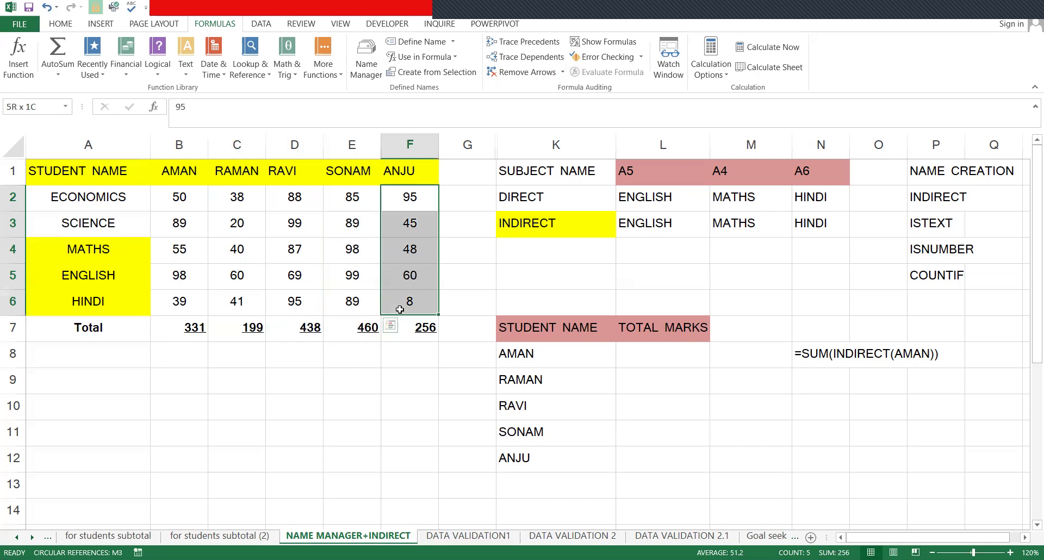
click(31, 110)
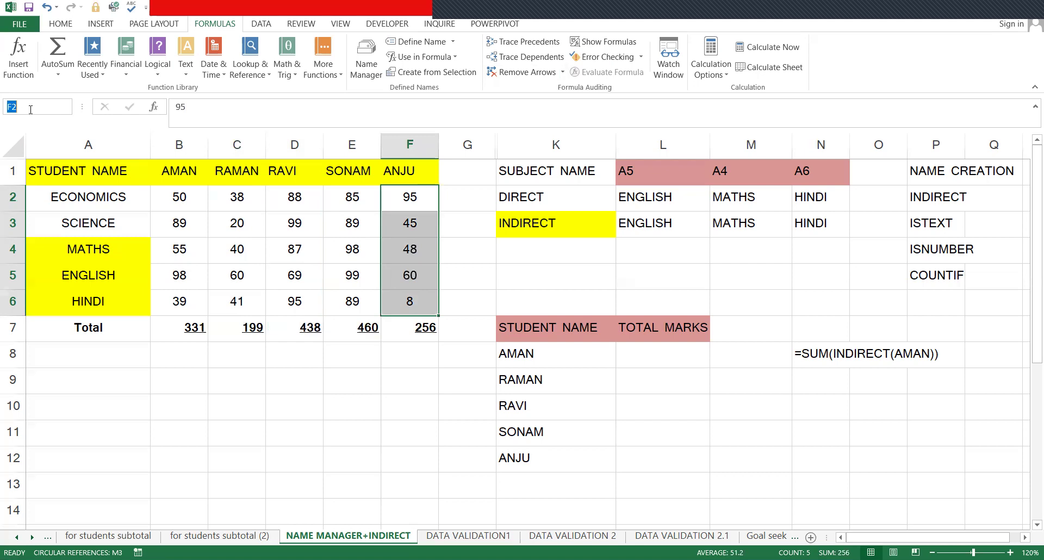
key(BackSpace)
text(ANJU)
key(Return)
drag(524, 356, 555, 485)
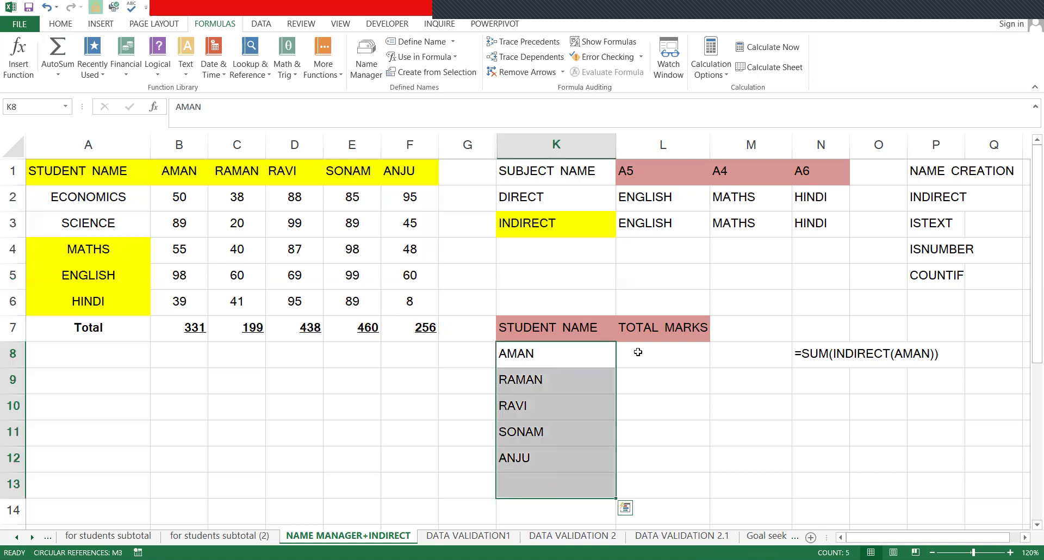
- Enter =SUM(INDIRECT(K8)) in L8 to total AMAN's marks
click(638, 352)
text(=)
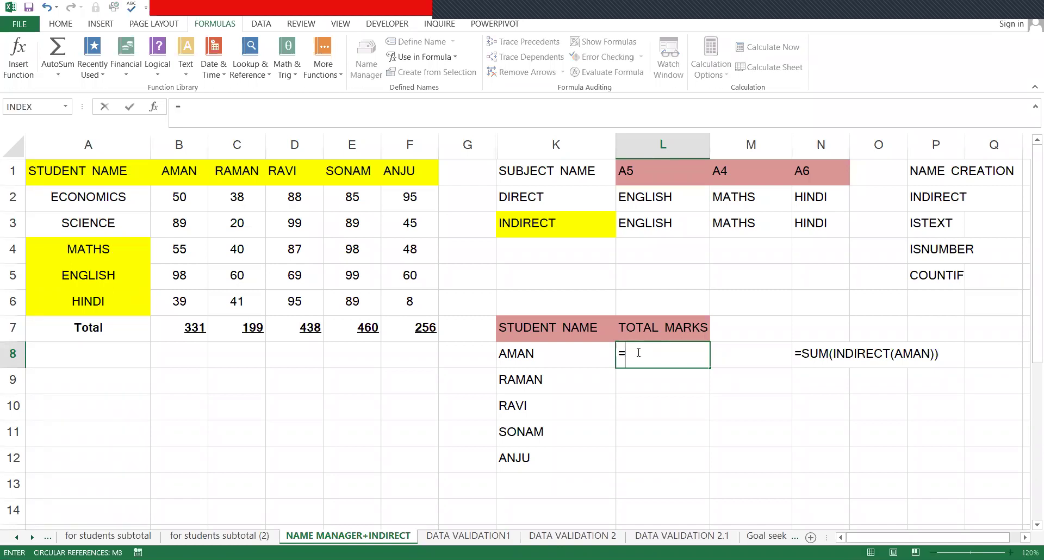
text(AN)
key(Down)
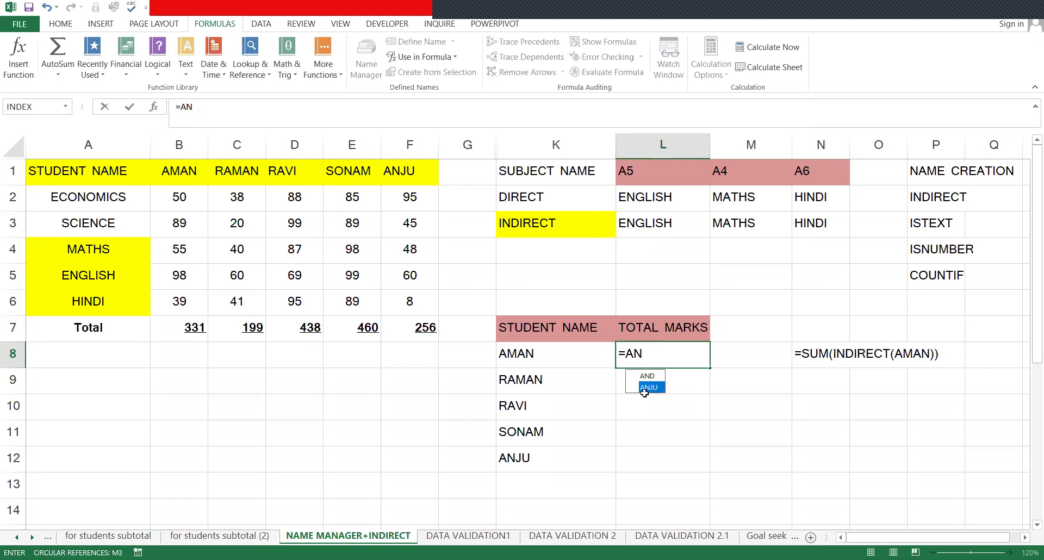
key(Escape)
key(Escape)
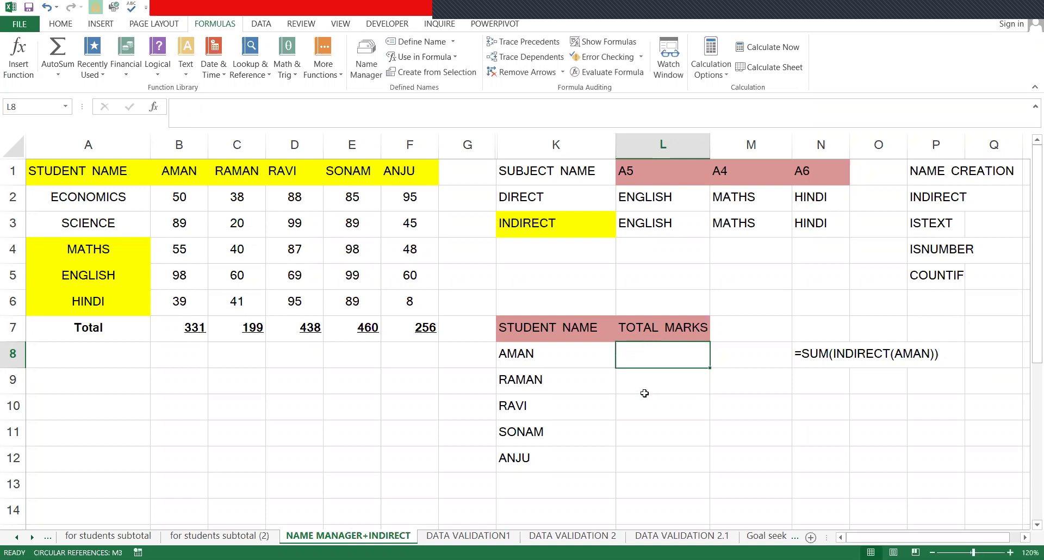
click(645, 393)
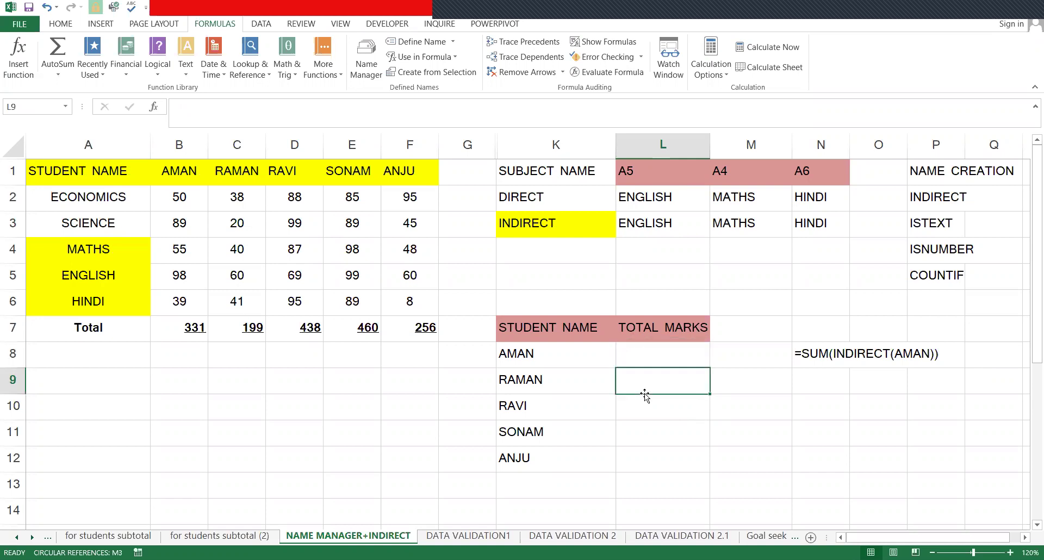
key(Up)
text(=)
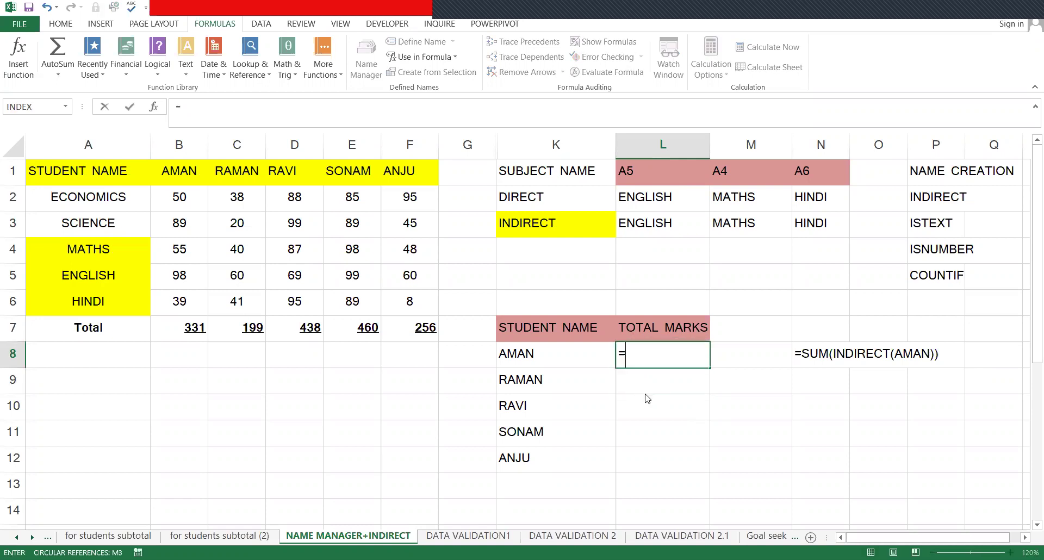
text(SUM()
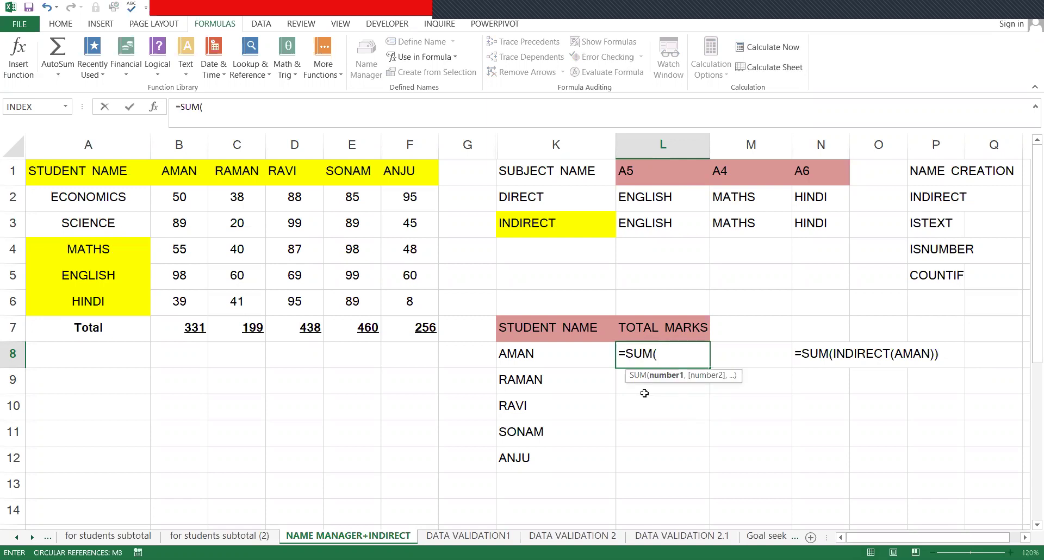
text(INDIRECT()
click(529, 353)
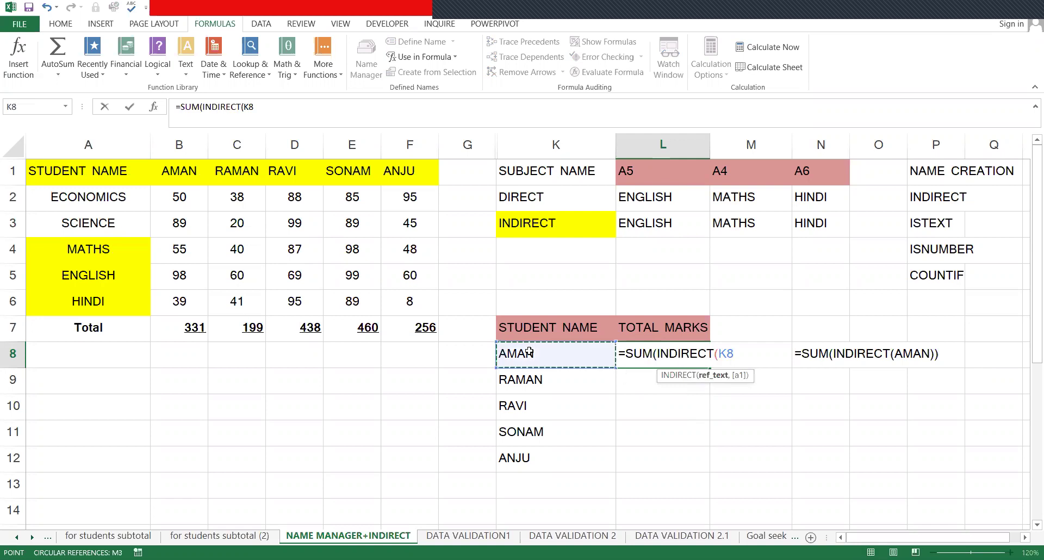
text()))
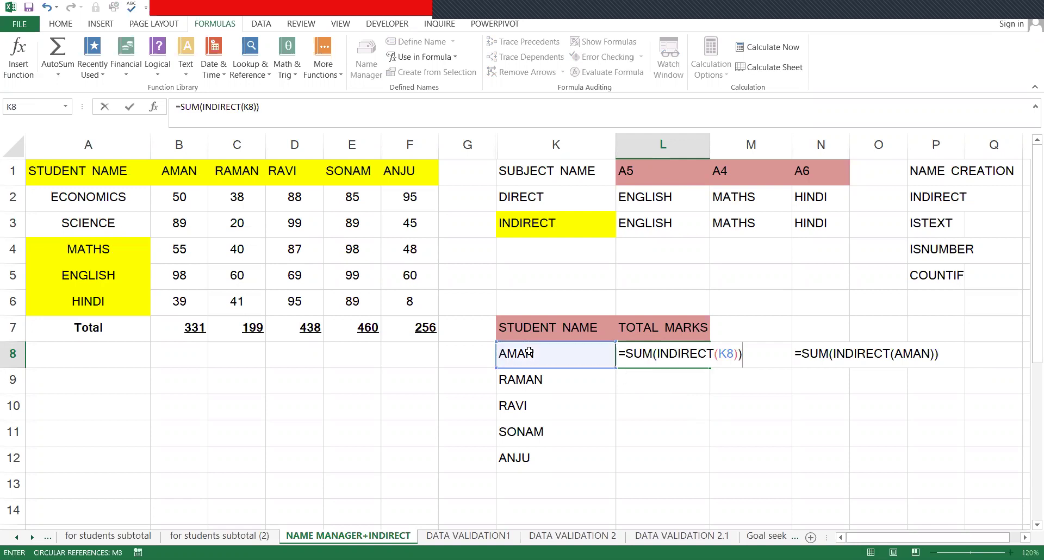
key(ctrl+Return)
- Fill the total formula down L8:L12 for every student
key(shift+Down)
key(shift+Down)
key(shift+Down)
key(shift+Down)
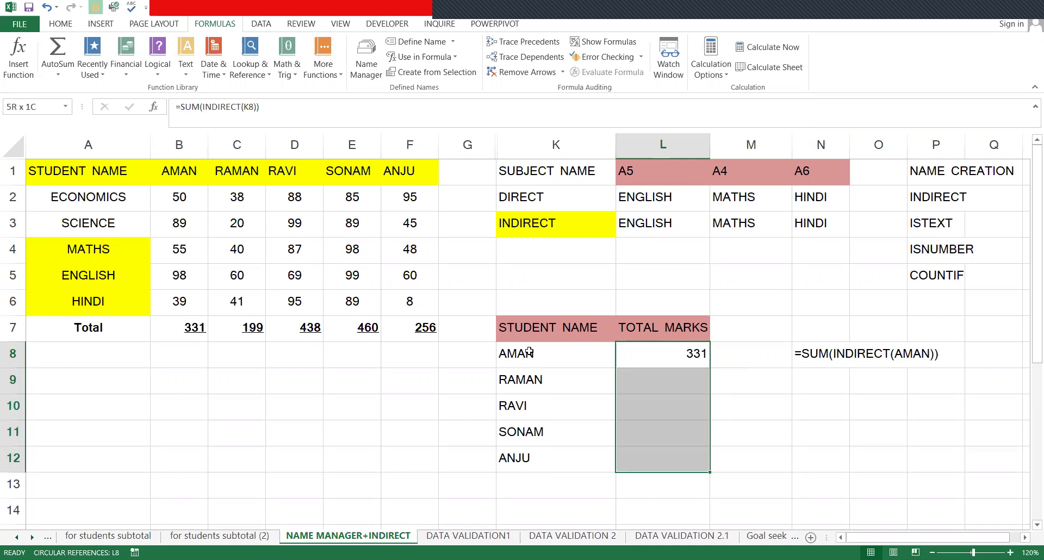
key(ctrl+d)
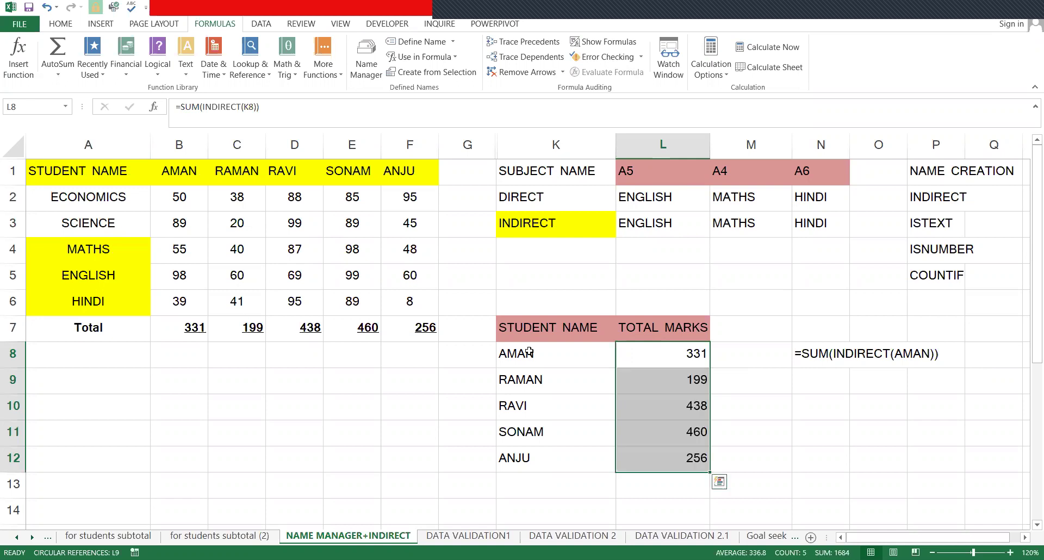
drag(688, 368, 687, 403)
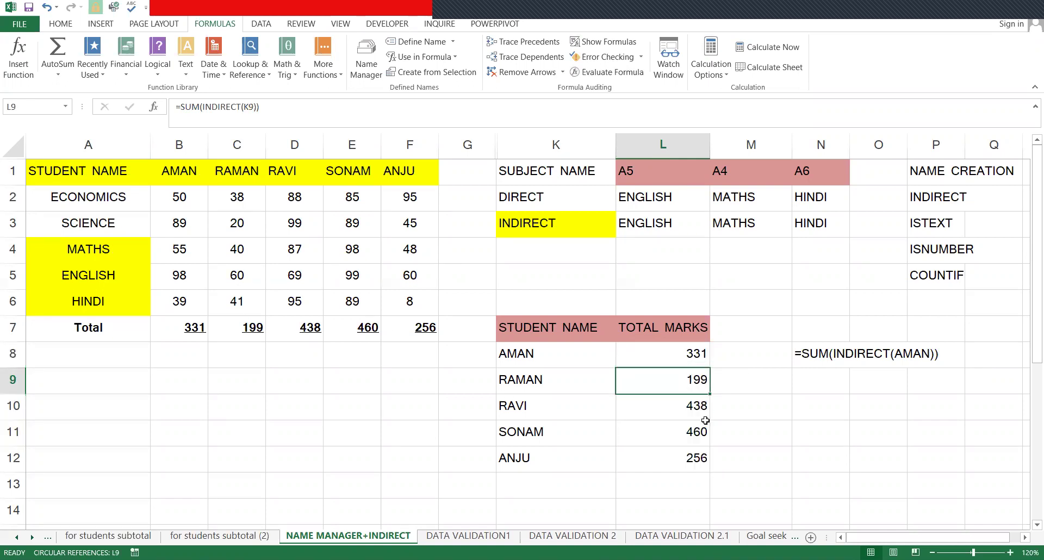
key(Down)
key(Down)
key(Down)
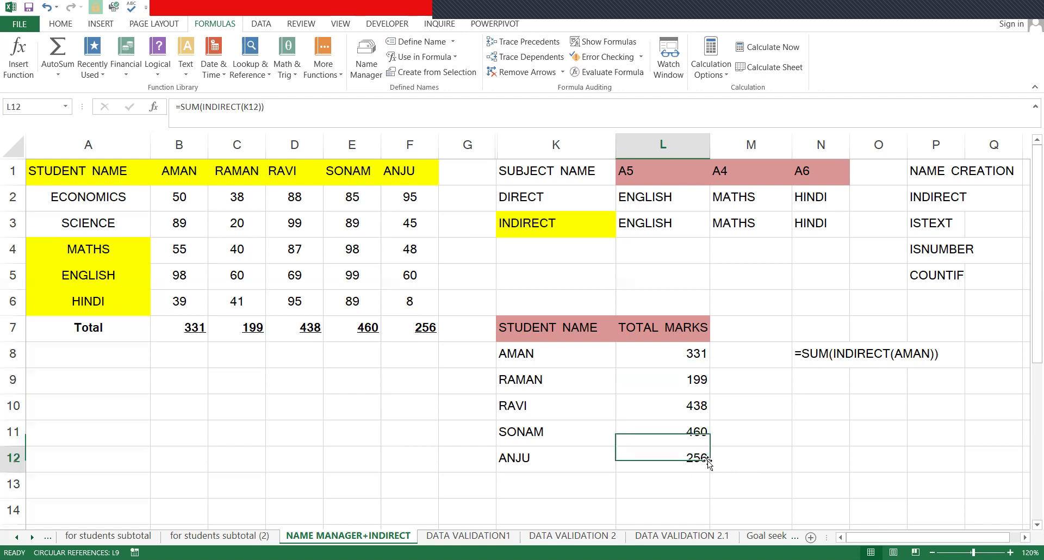
- Review the five totals 331, 199, 438, 460 and 256 in L8:L12
click(466, 11)
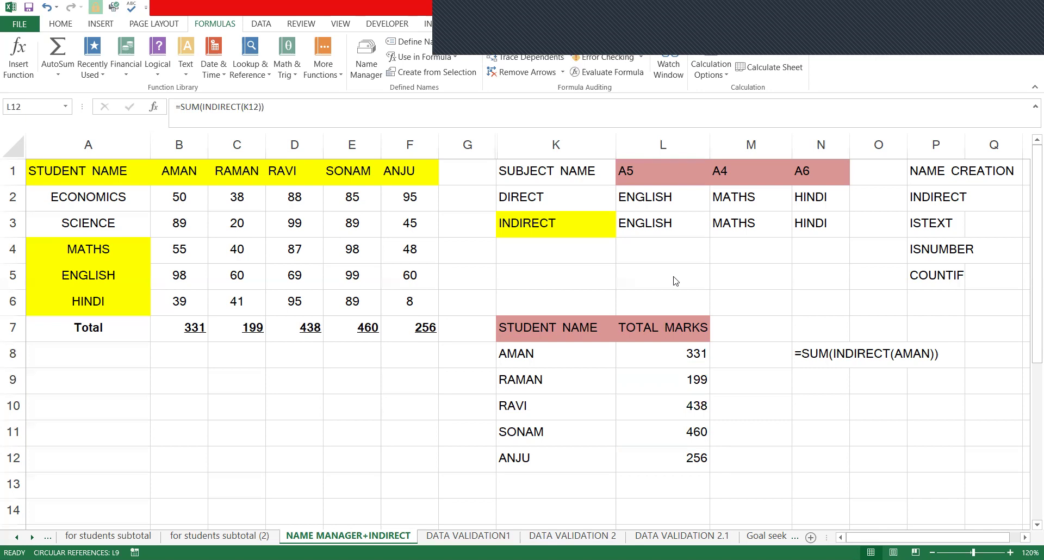
click(687, 363)
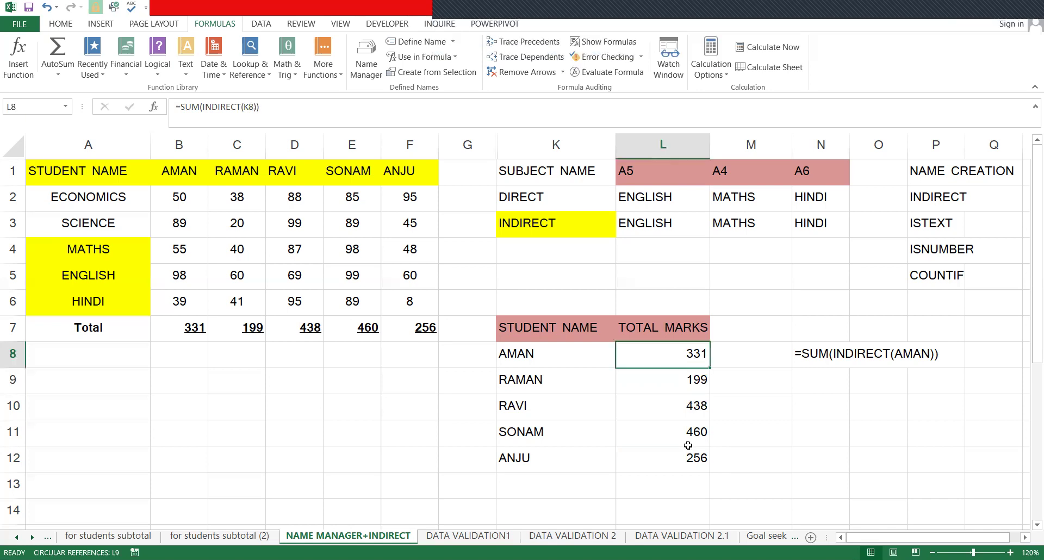
drag(688, 446, 682, 458)
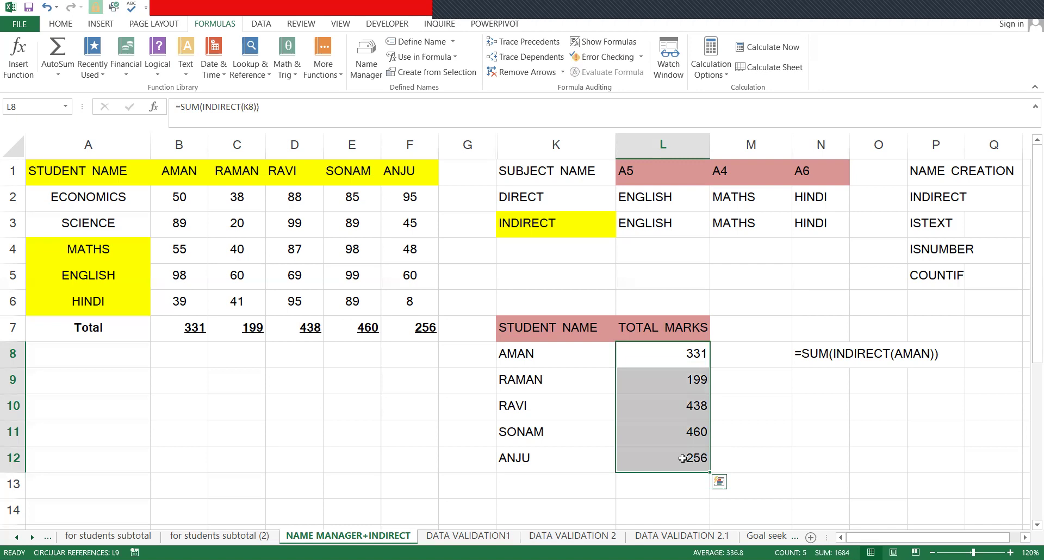
click(804, 338)
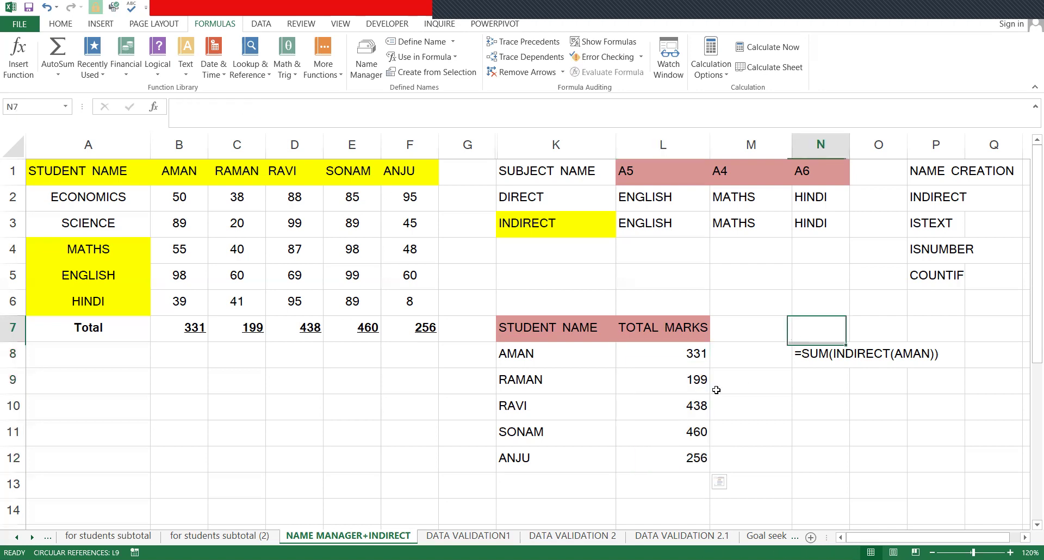
click(745, 381)
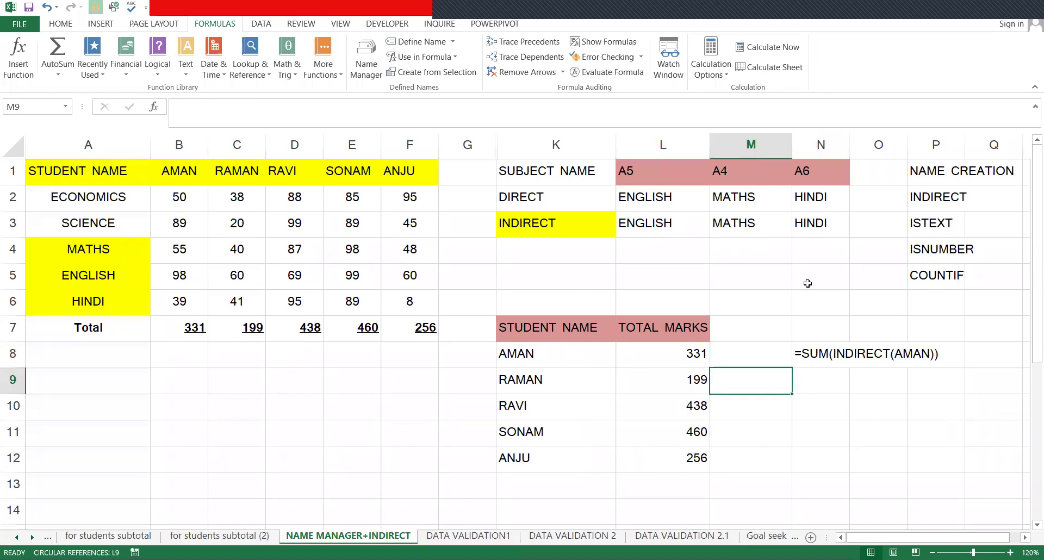
click(702, 359)
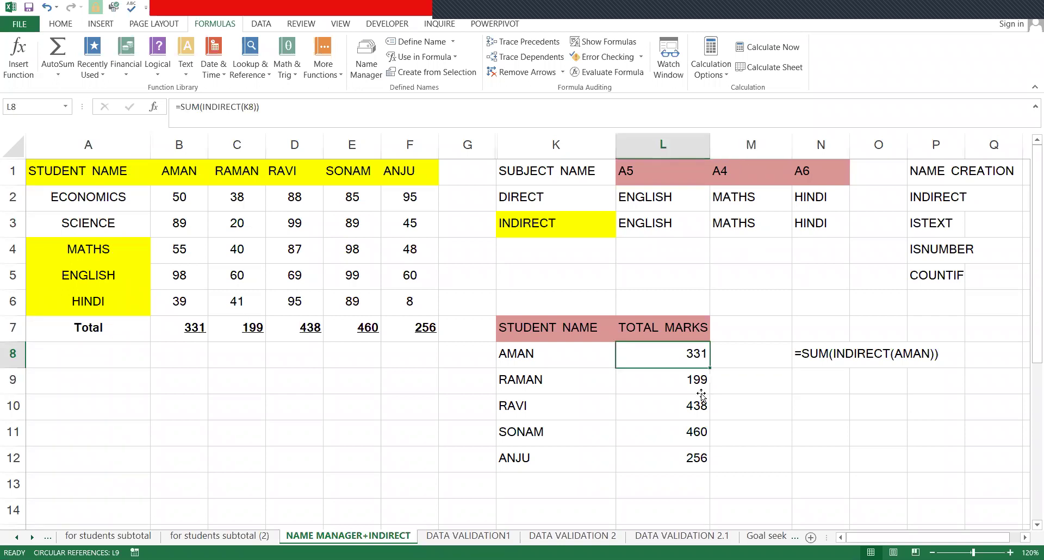
key(Down)
click(697, 432)
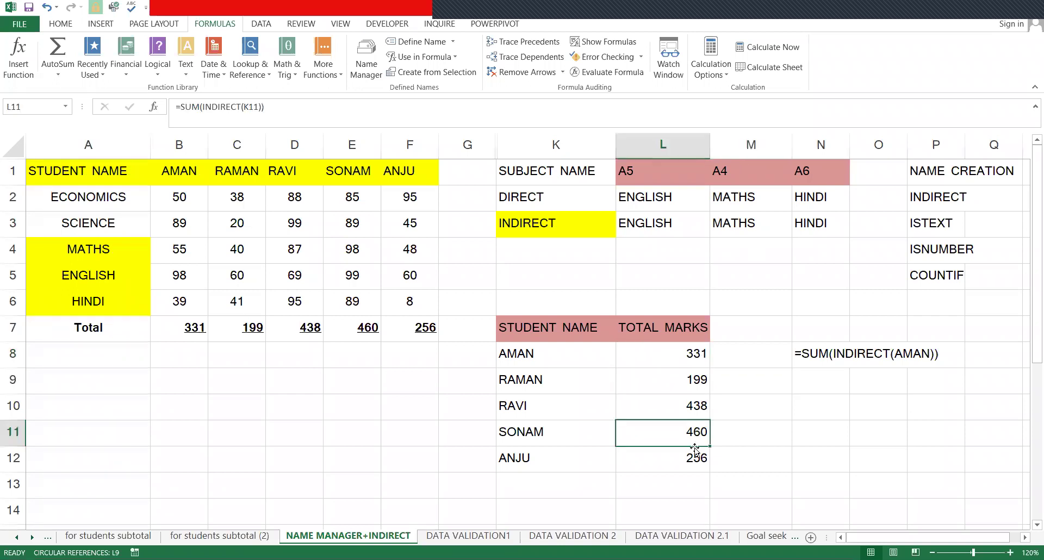
key(Down)
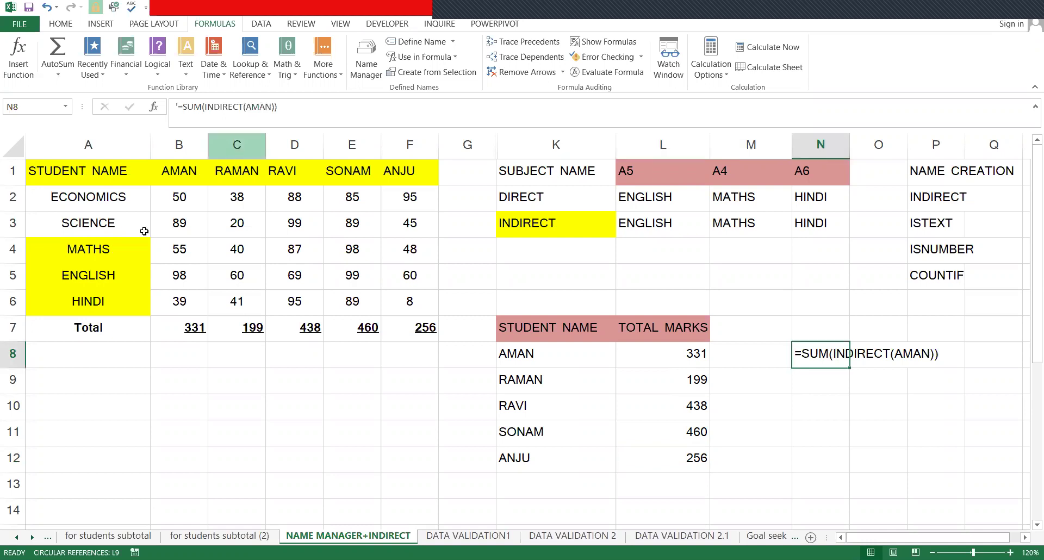
drag(179, 197, 177, 303)
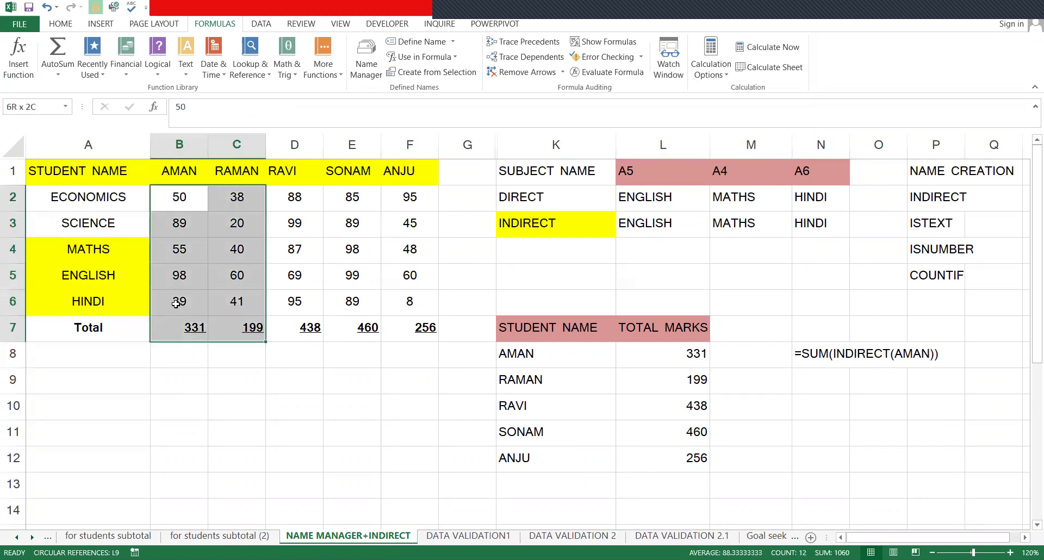
click(46, 113)
key(Return)
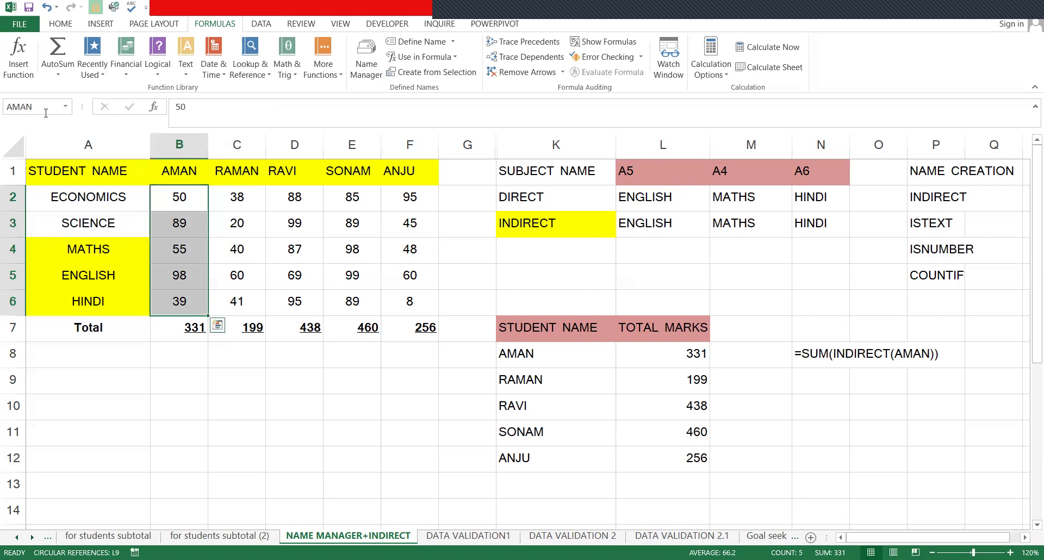
drag(242, 197, 239, 301)
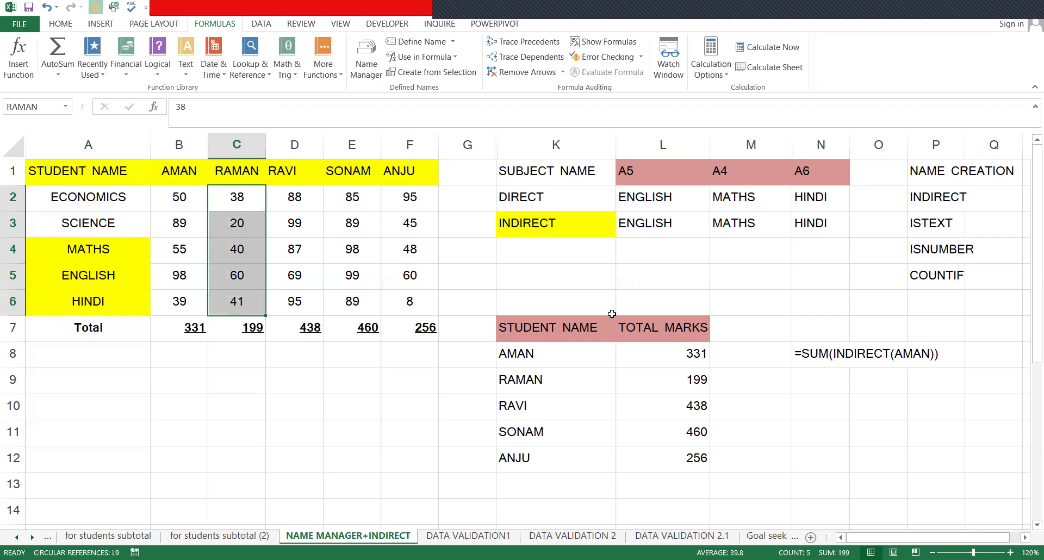
click(718, 380)
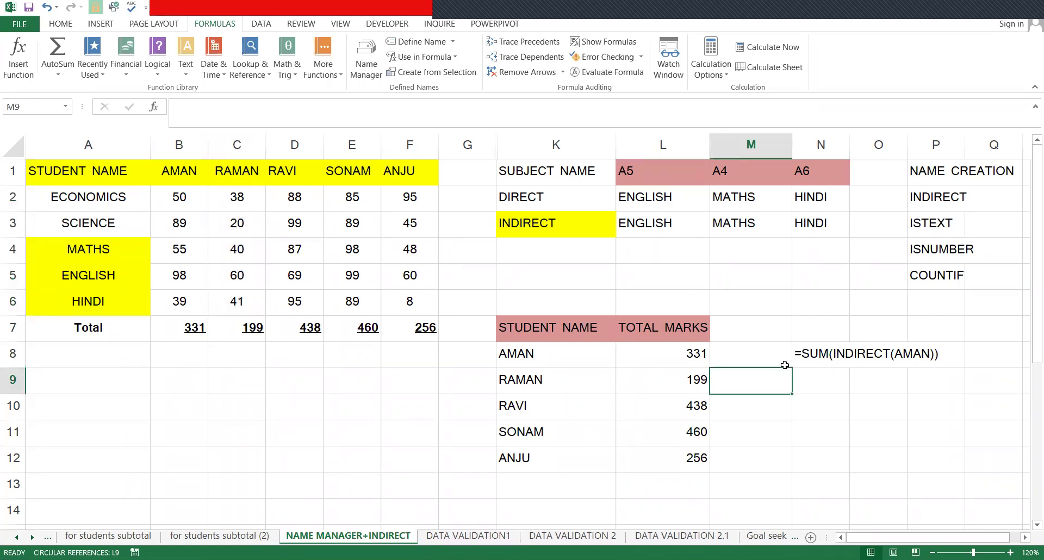
key(Up)
click(658, 381)
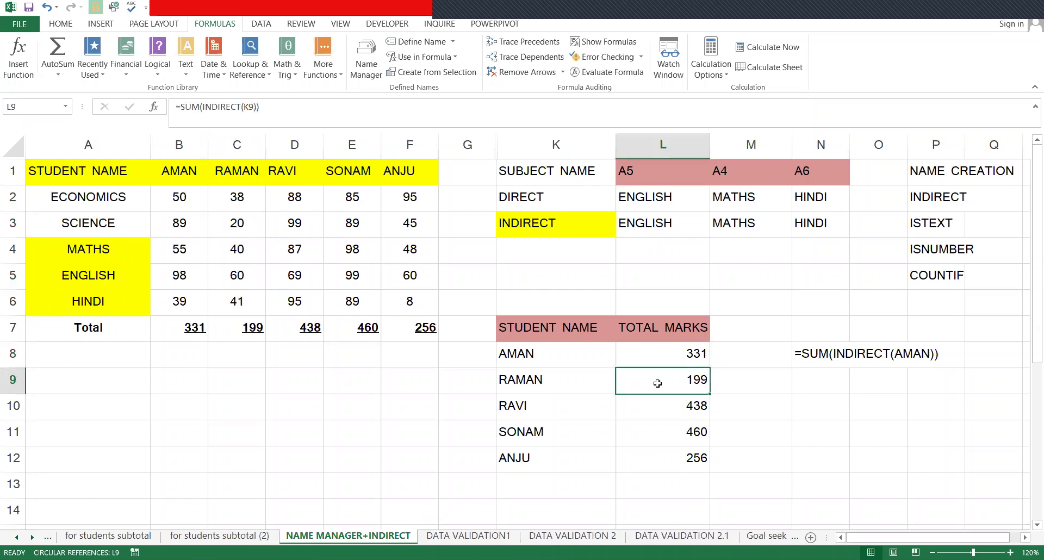
drag(689, 354, 670, 501)
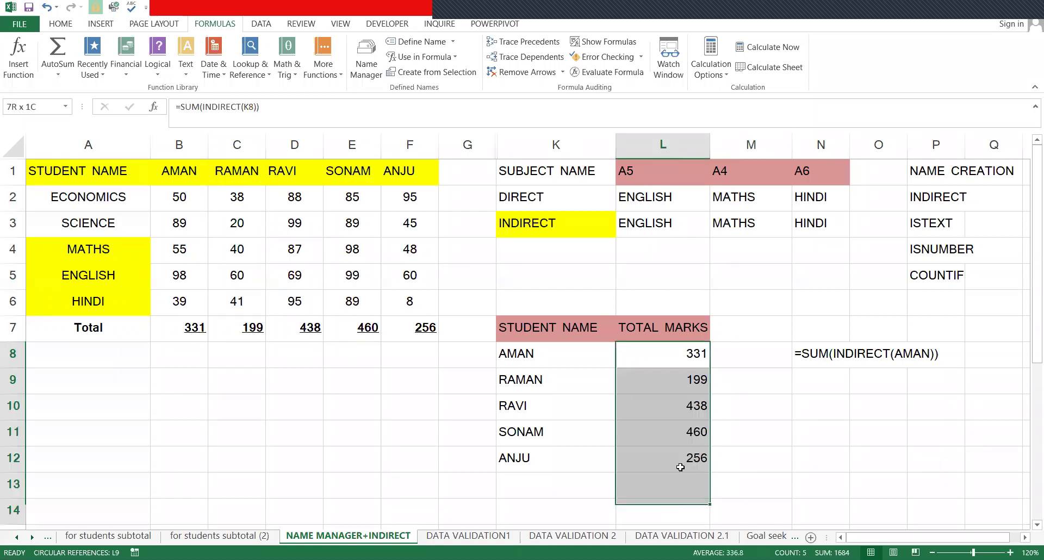
drag(665, 449, 665, 454)
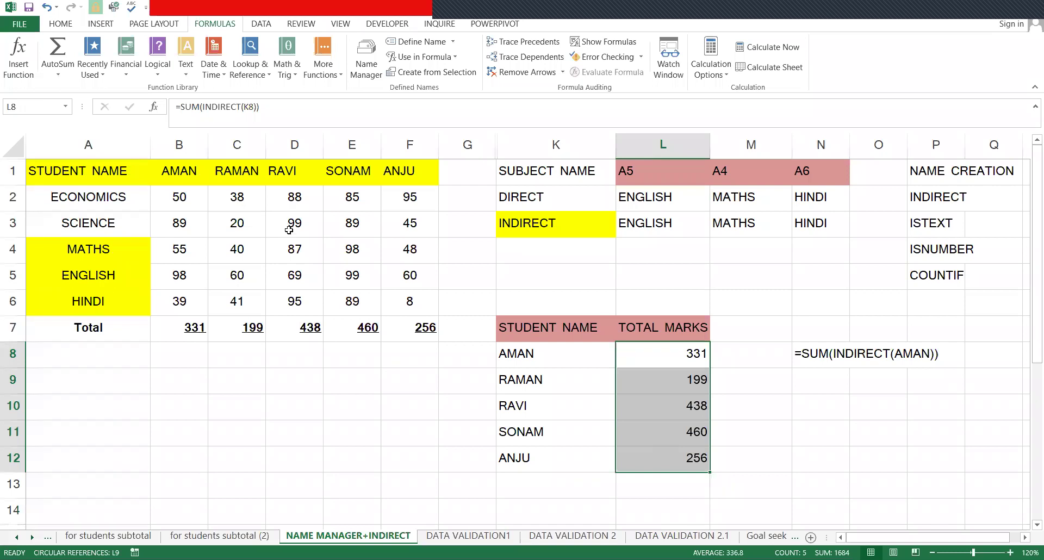
drag(76, 167, 807, 447)
click(809, 454)
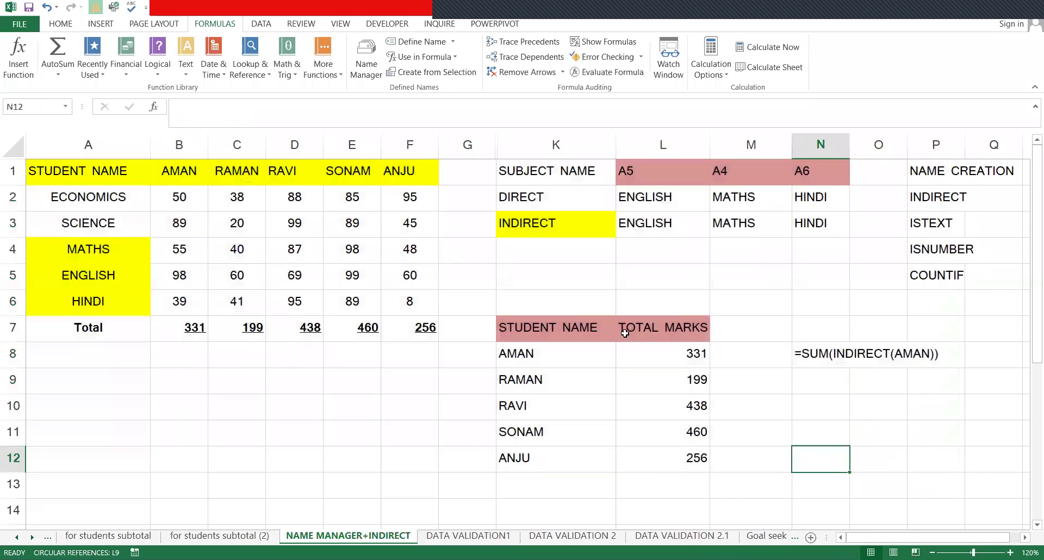
drag(657, 330, 656, 454)
click(738, 440)
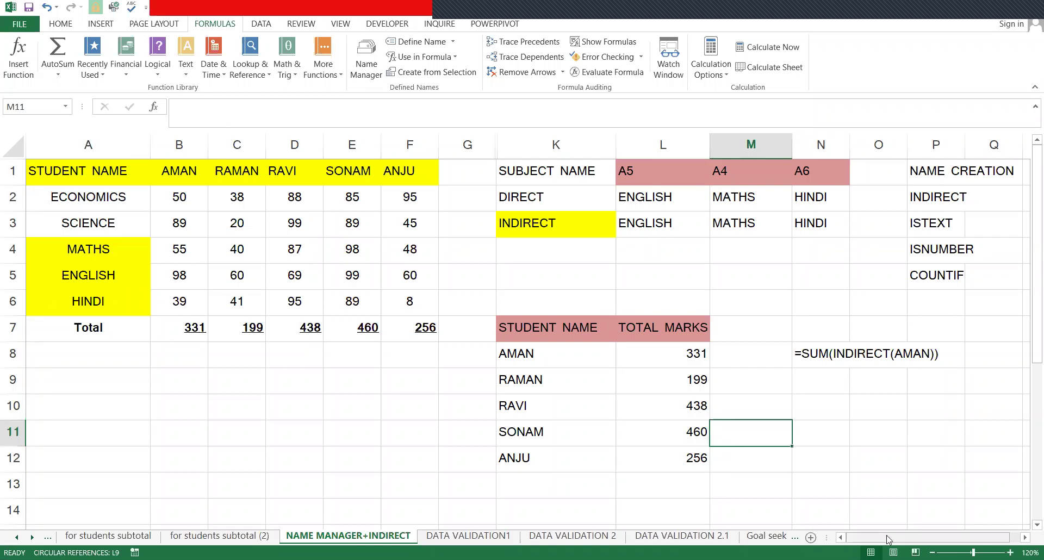
drag(907, 540, 865, 536)
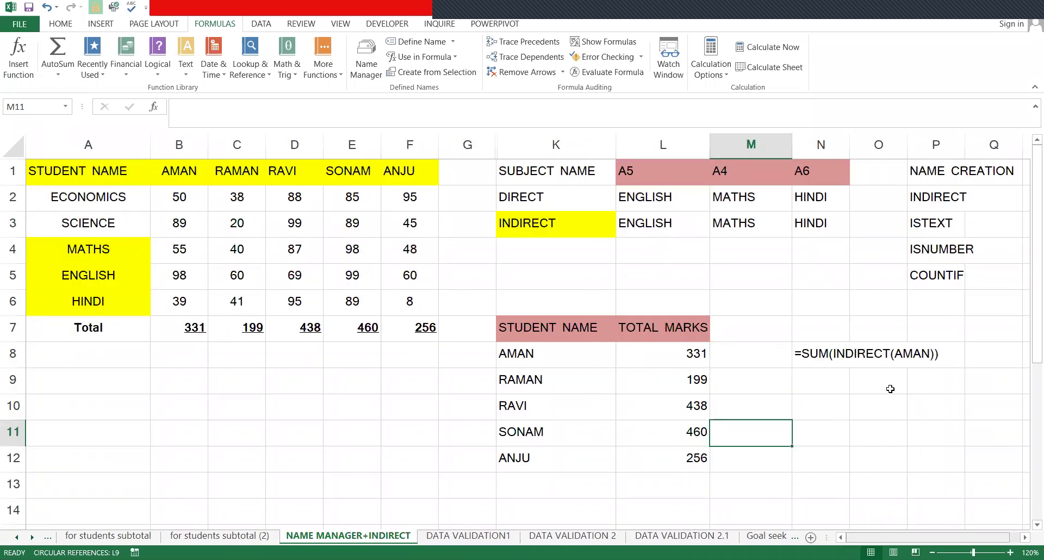
click(772, 356)
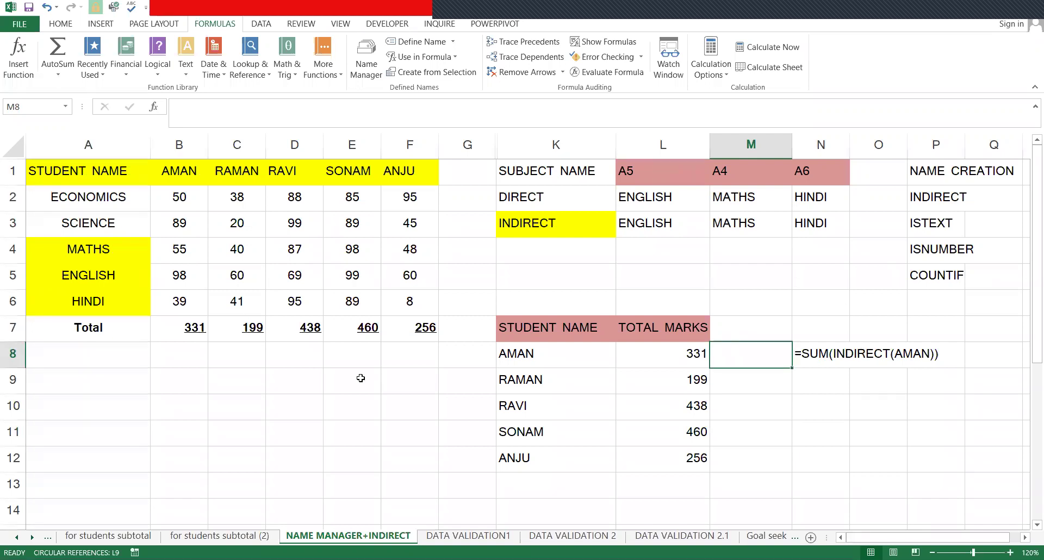
click(406, 381)
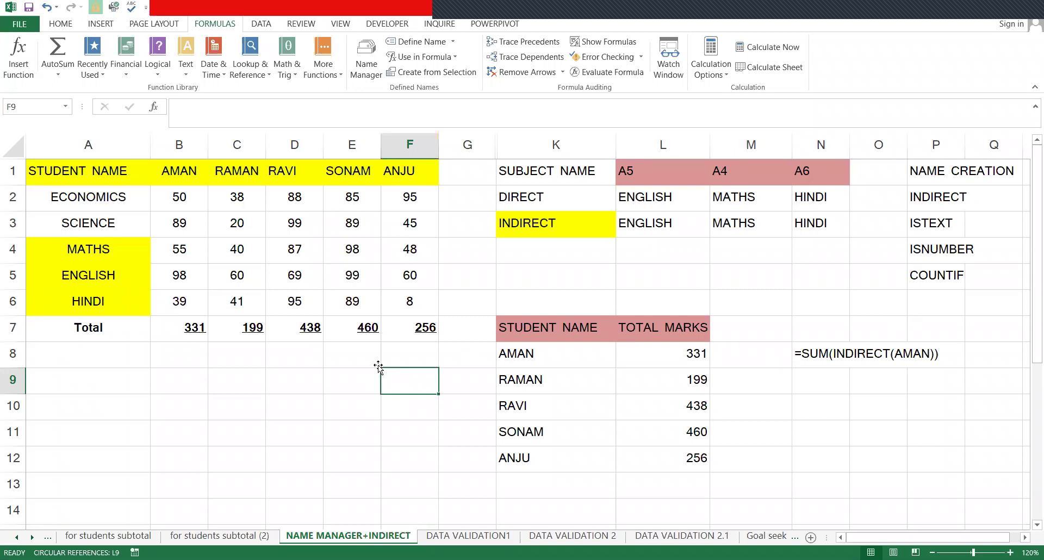
- Enter a test ISTEXT entry in F9, fix its typo, then delete it
text(ISTEX)
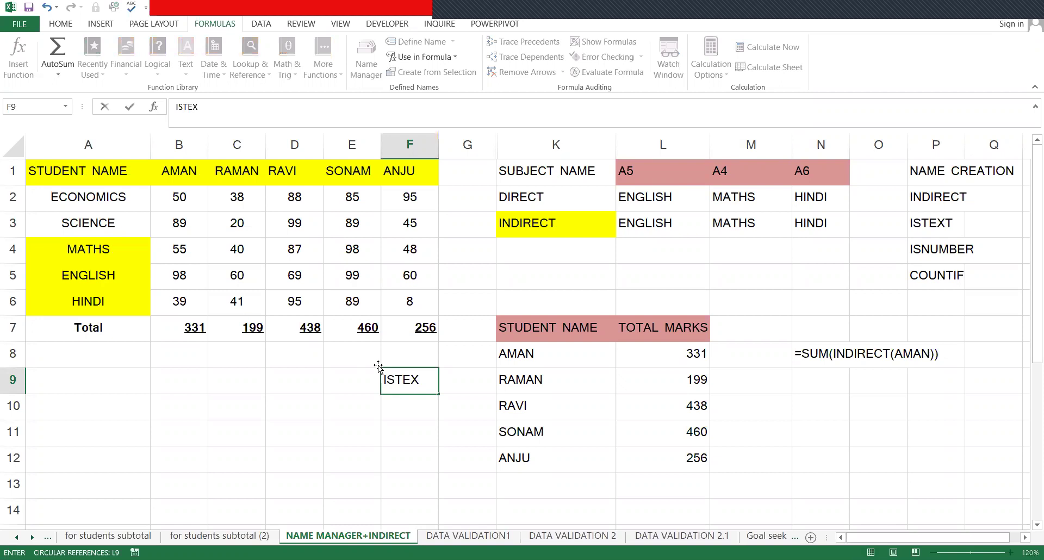
text(Y)
key(ctrl+Return)
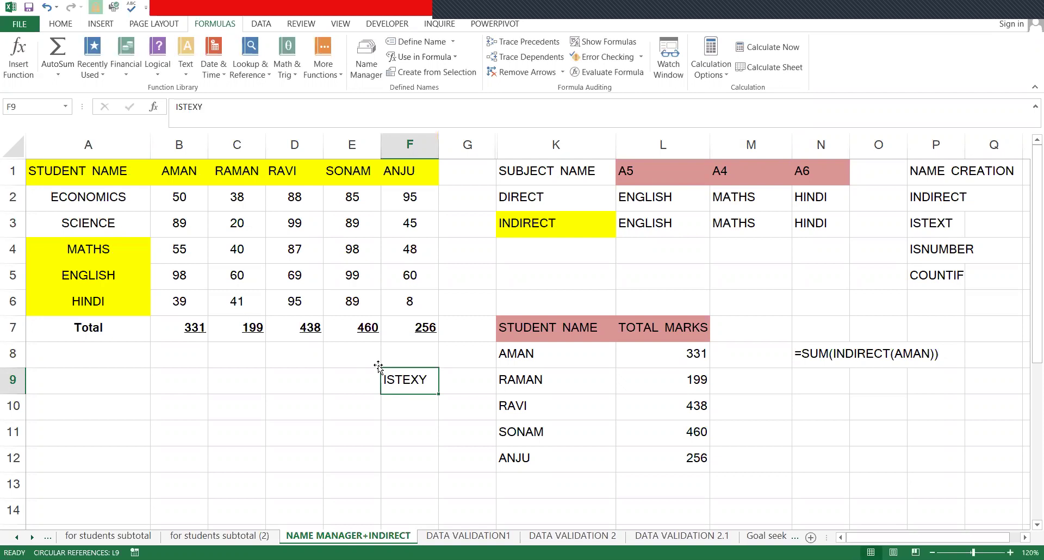
key(F2)
key(BackSpace)
text(T)
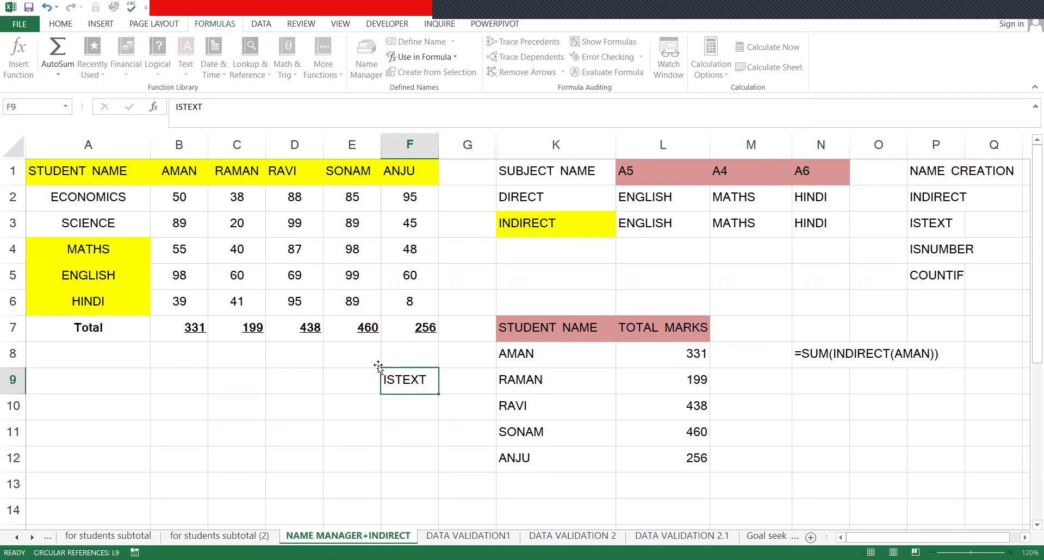
key(Delete)
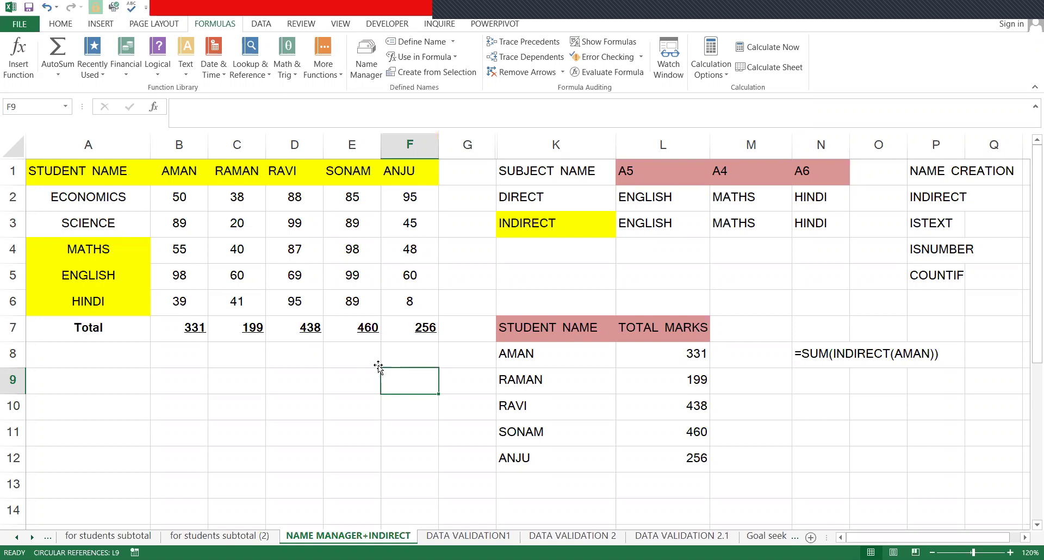
- Select L2:N3 and delete the ENGLISH, MATHS and HINDI results
key(Up)
key(Up)
key(Up)
key(Up)
key(Right)
key(Right)
key(Right)
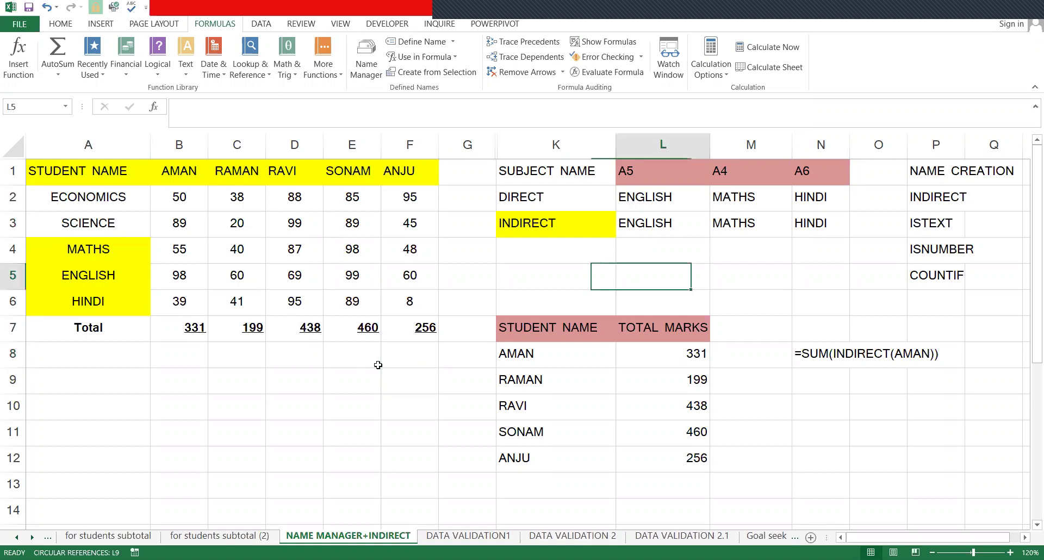
key(Up)
key(Up)
key(Up)
key(shift+Down)
key(shift+Right)
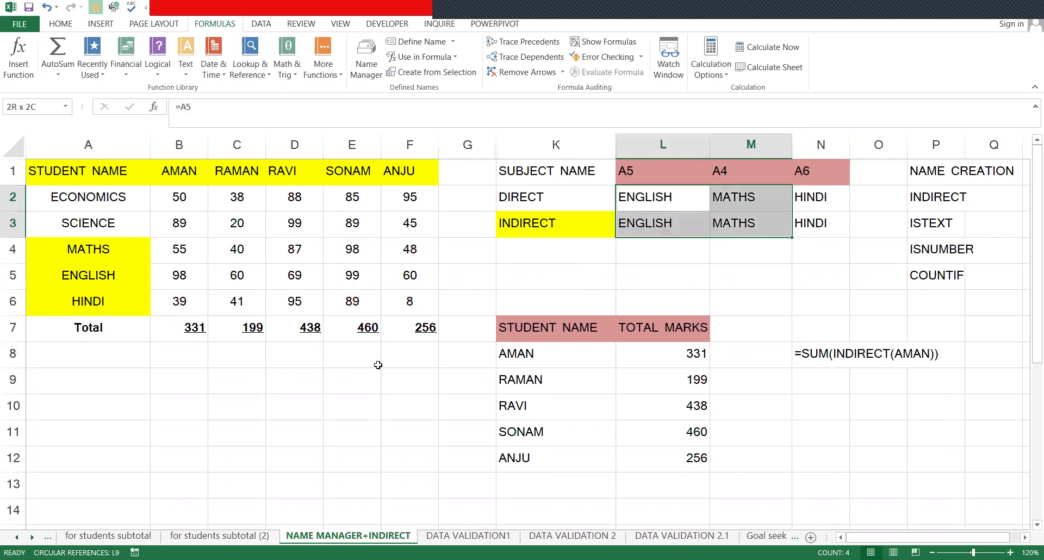
key(shift+Right)
key(Delete)
key(Down)
key(Up)
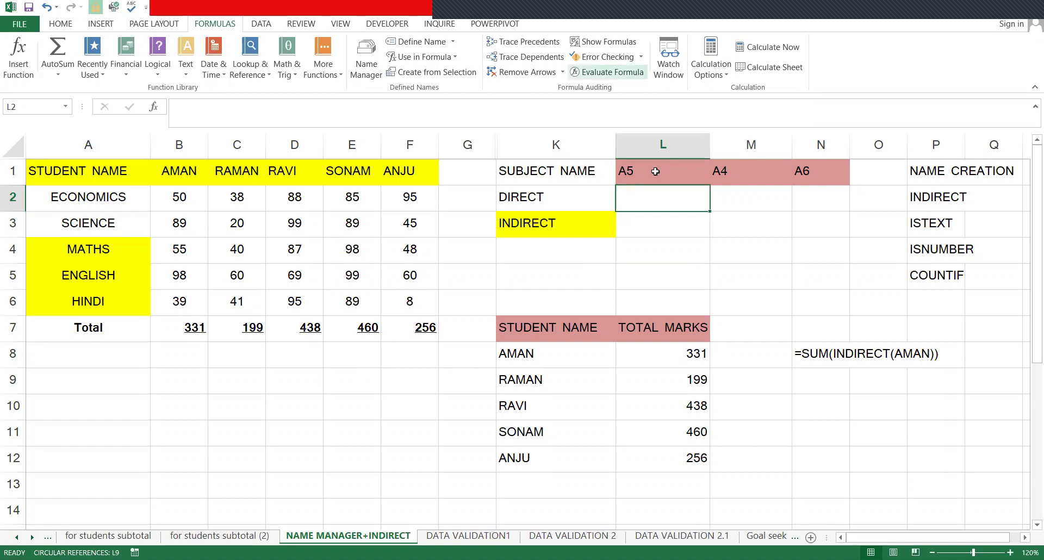
- Check the subject headers: A4 holds MATHS, A5 ENGLISH and A6 HINDI
key(Up)
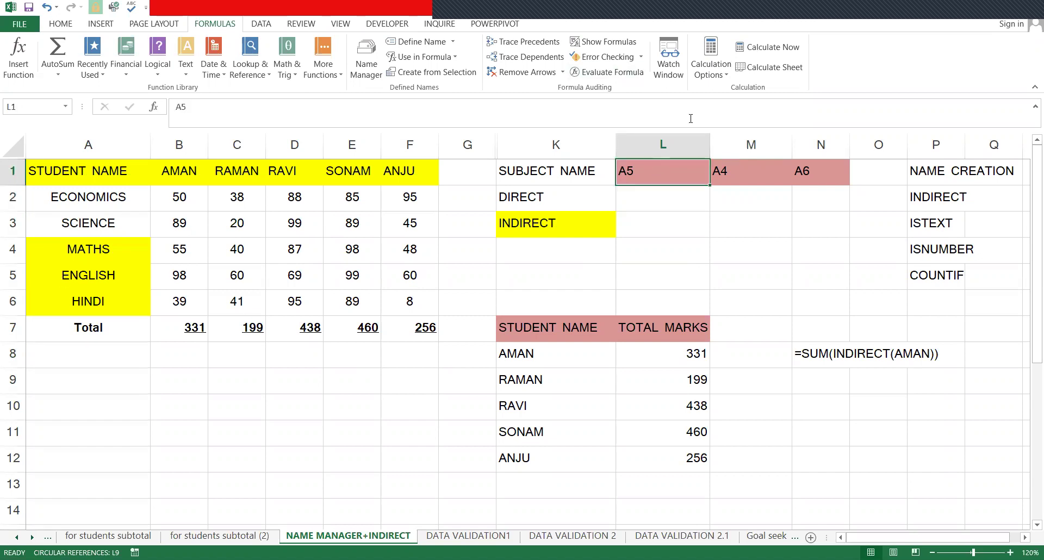
click(69, 277)
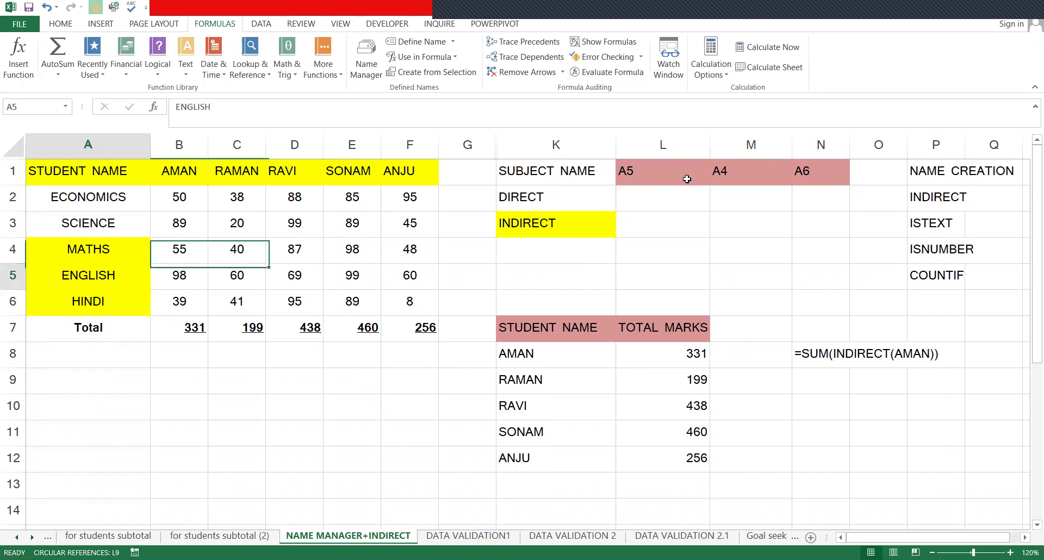
click(50, 253)
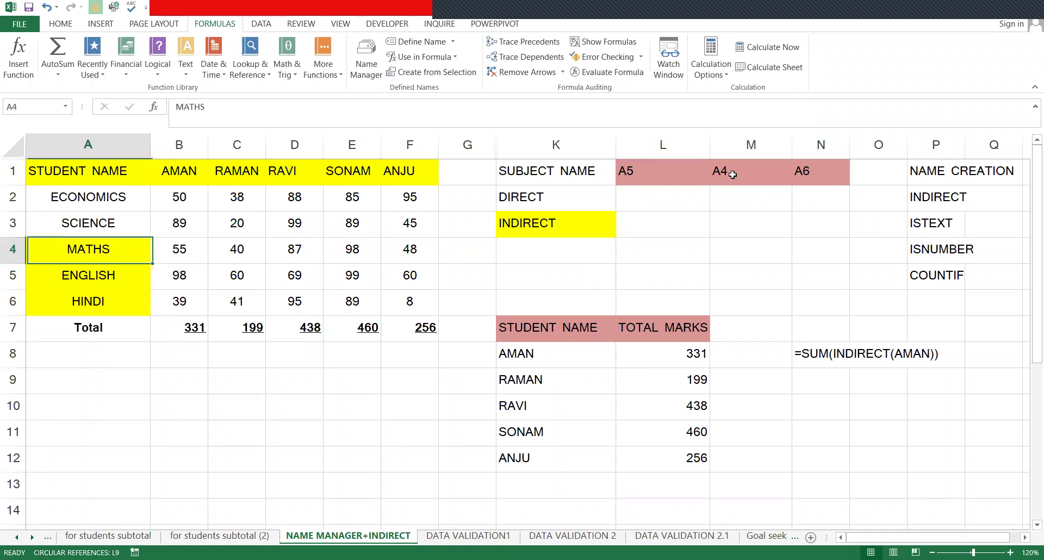
click(120, 294)
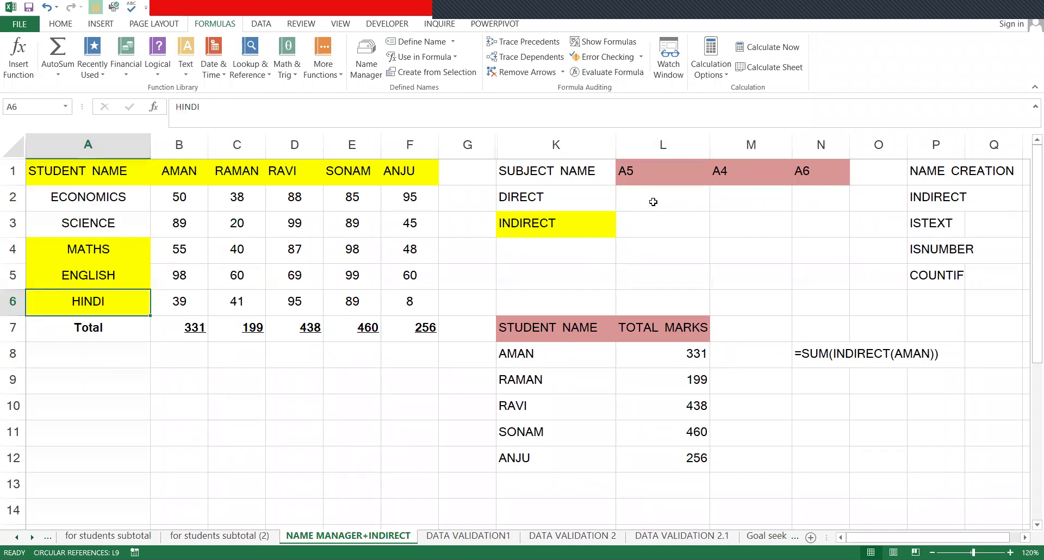
- Enter =L1 in L2 so the DIRECT cell under A5 displays the text A5
click(674, 201)
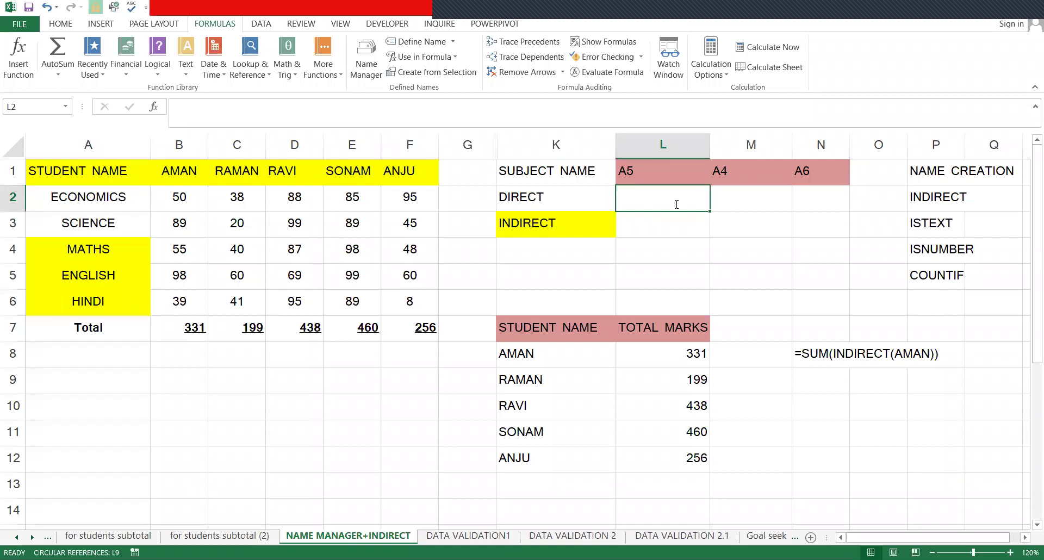
text(=)
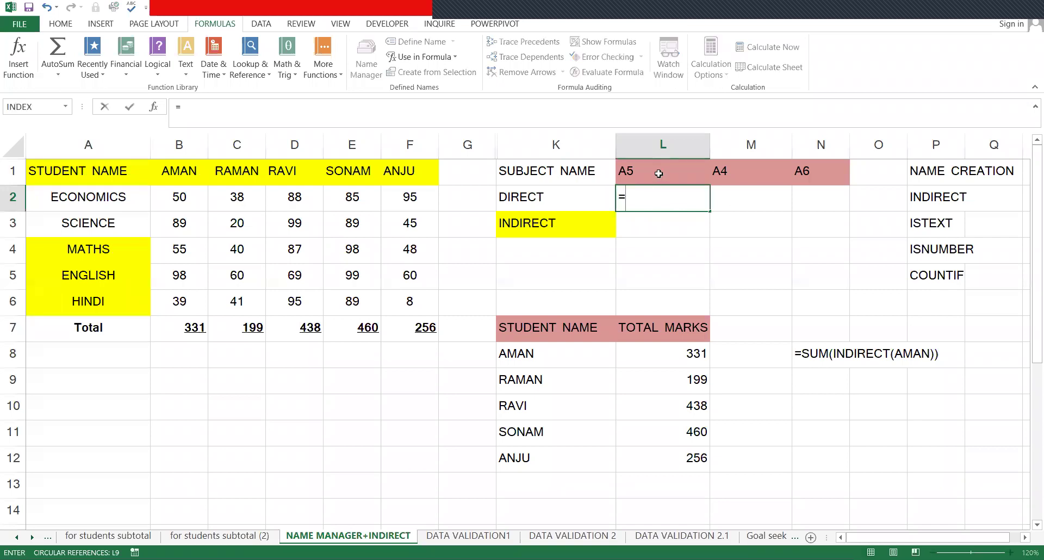
click(659, 173)
key(Return)
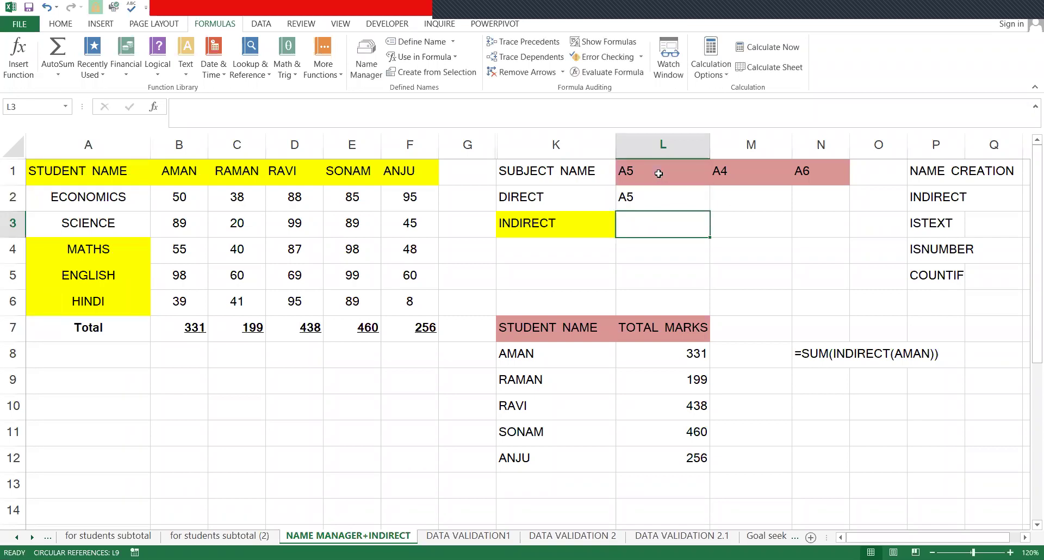
key(Up)
key(Up)
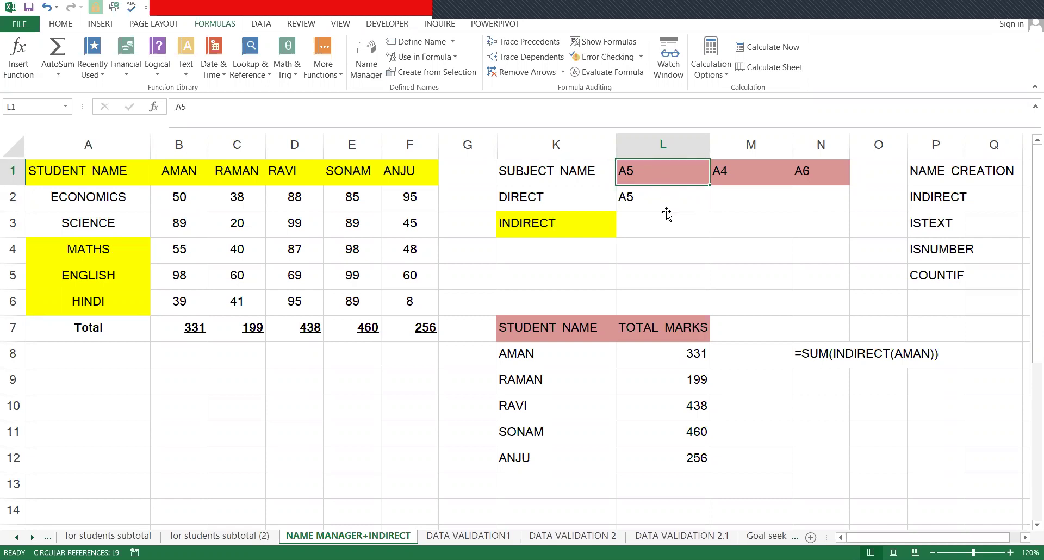
click(665, 204)
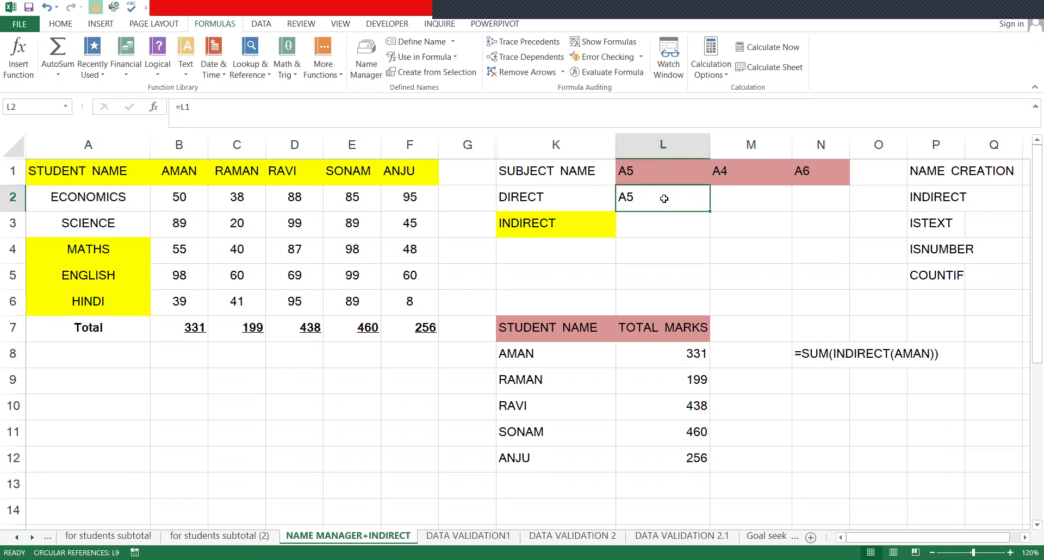
key(Up)
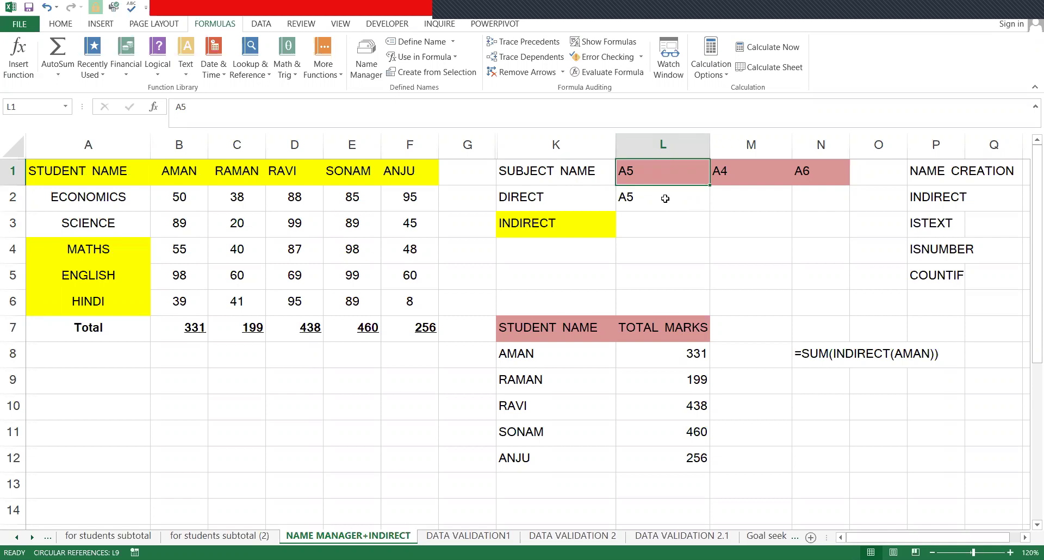
key(Down)
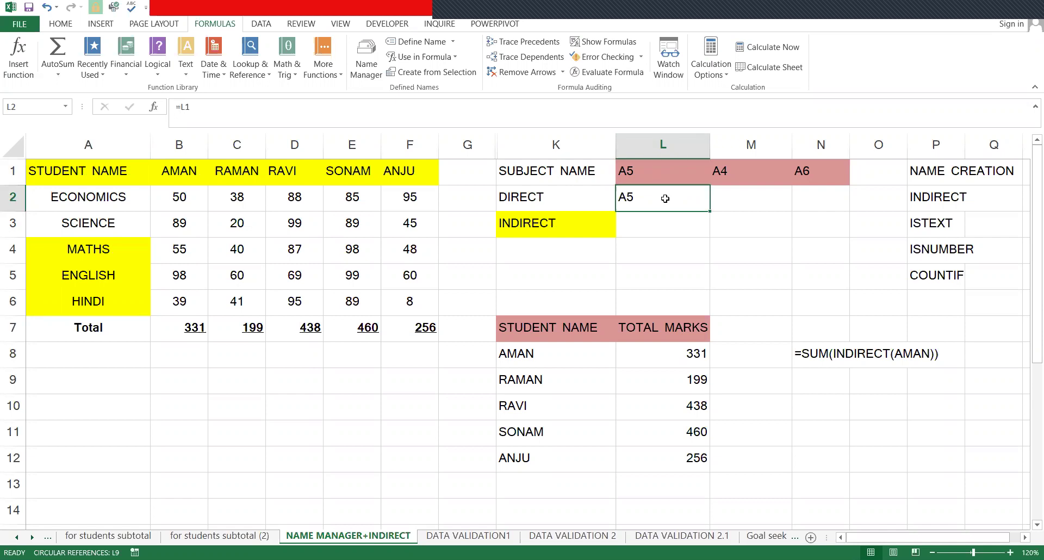
key(Down)
- Enter an indirect reference to L1 in L3 so it returns ENGLISH
text(=)
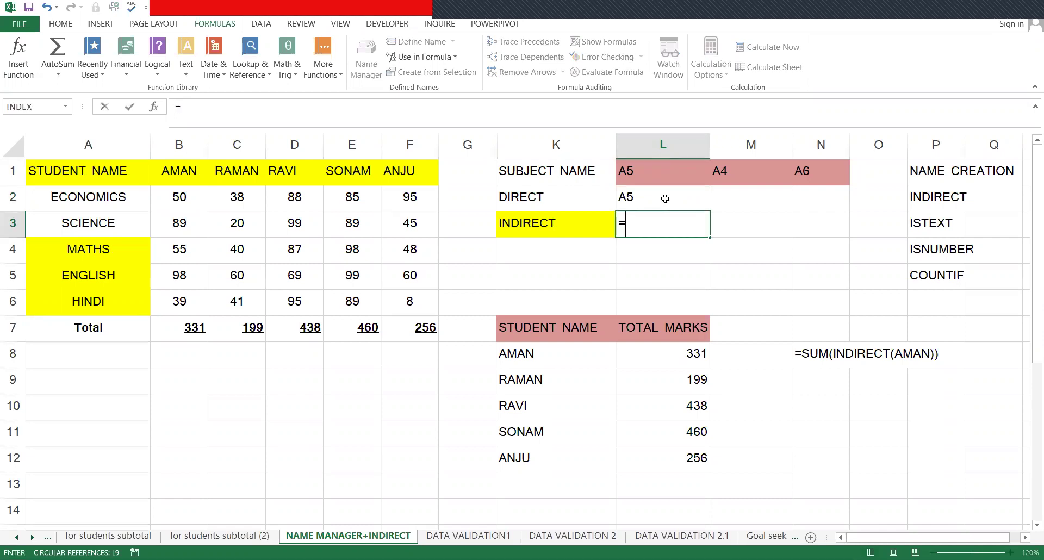
text(INDEX()
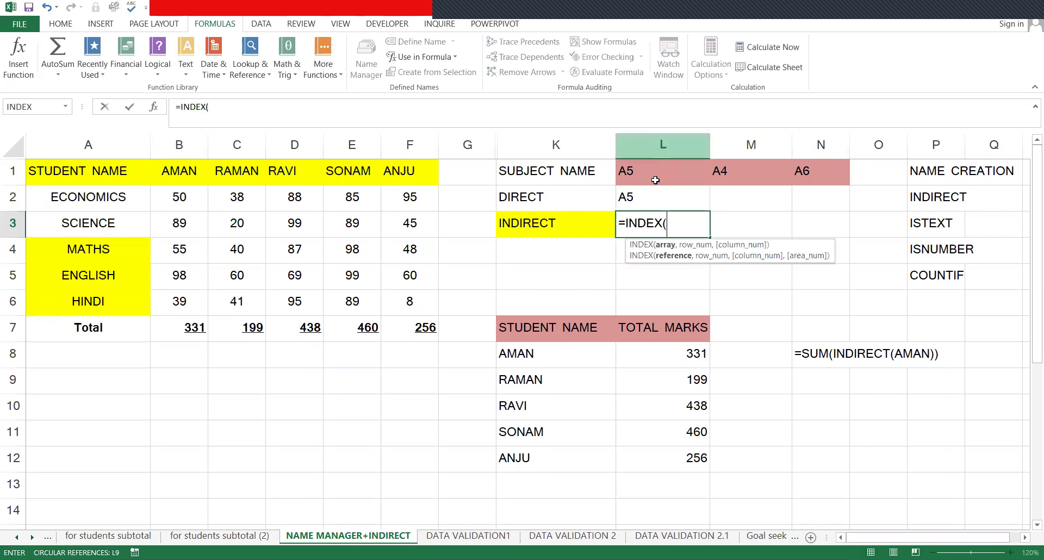
click(655, 180)
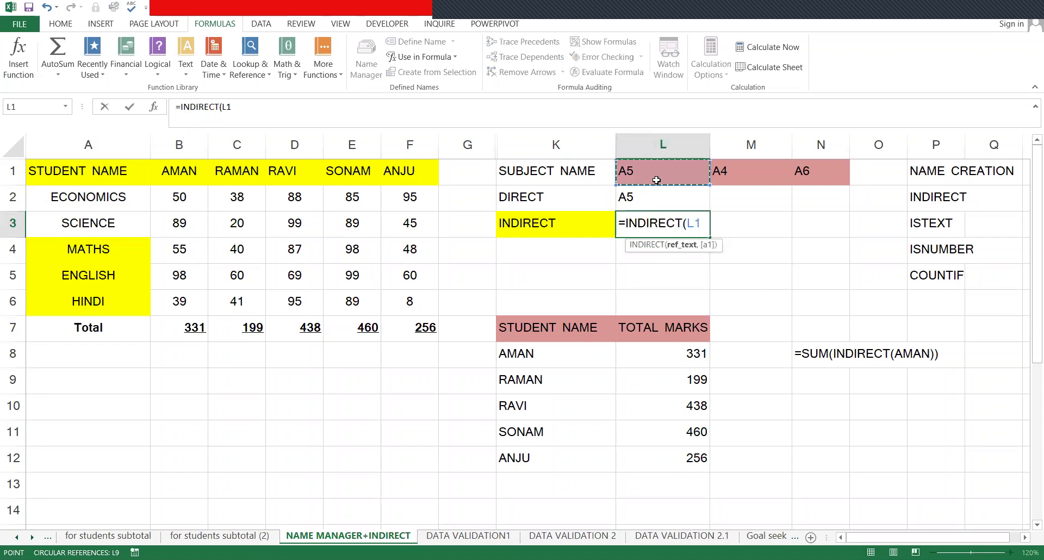
key(Return)
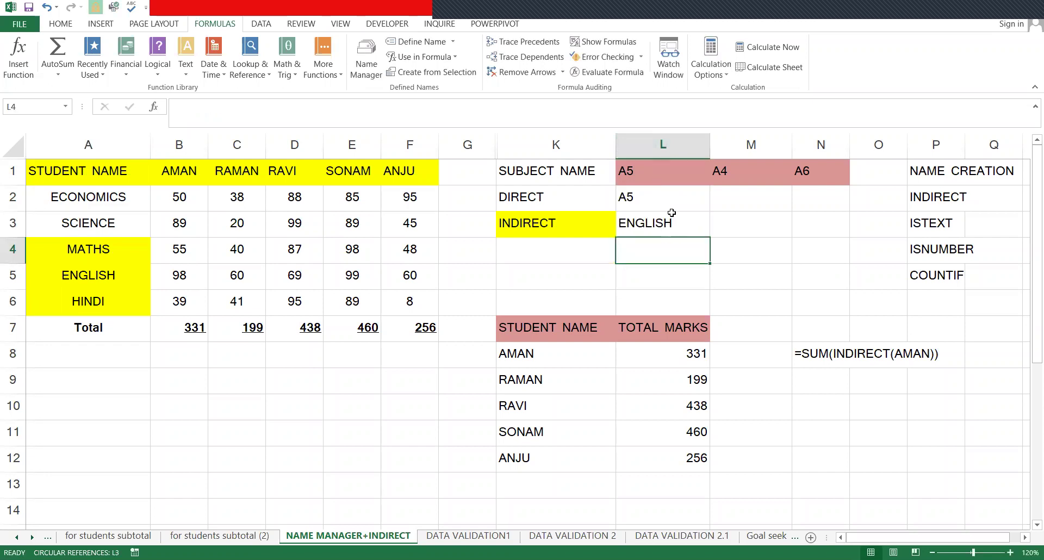
- Compare the L2 and L3 formulas with the ENGLISH value in cell A5
click(667, 212)
click(672, 191)
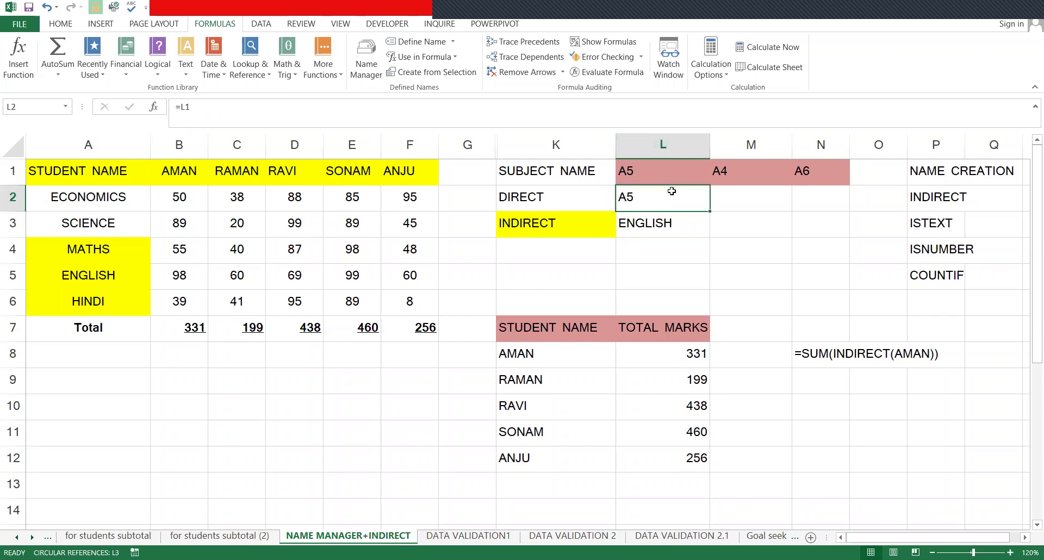
click(651, 179)
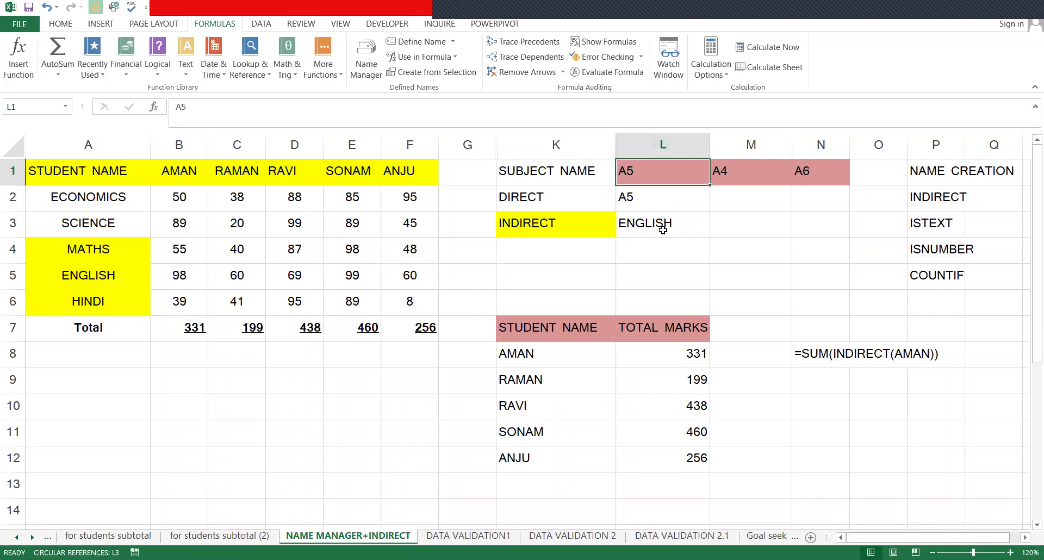
click(664, 224)
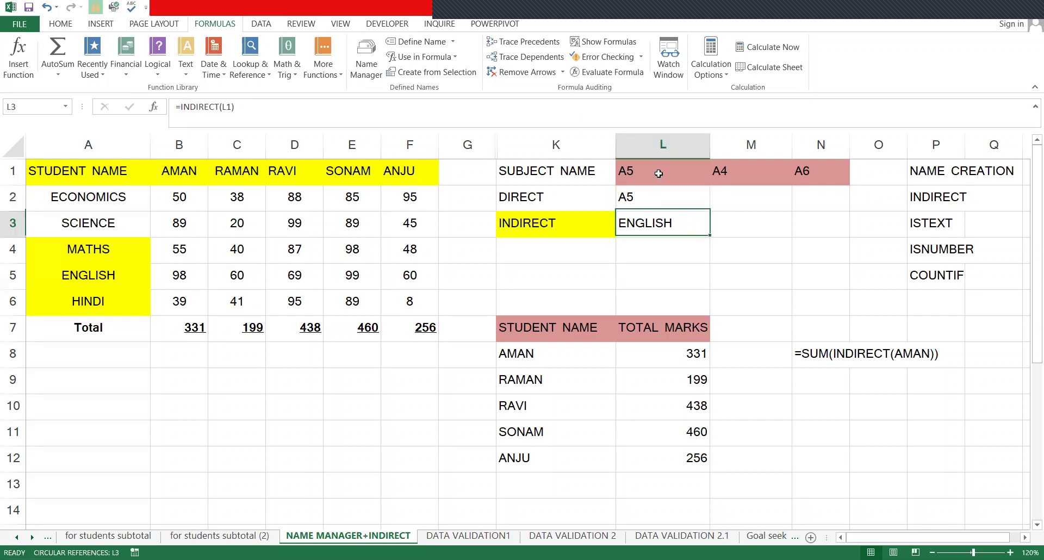
click(70, 272)
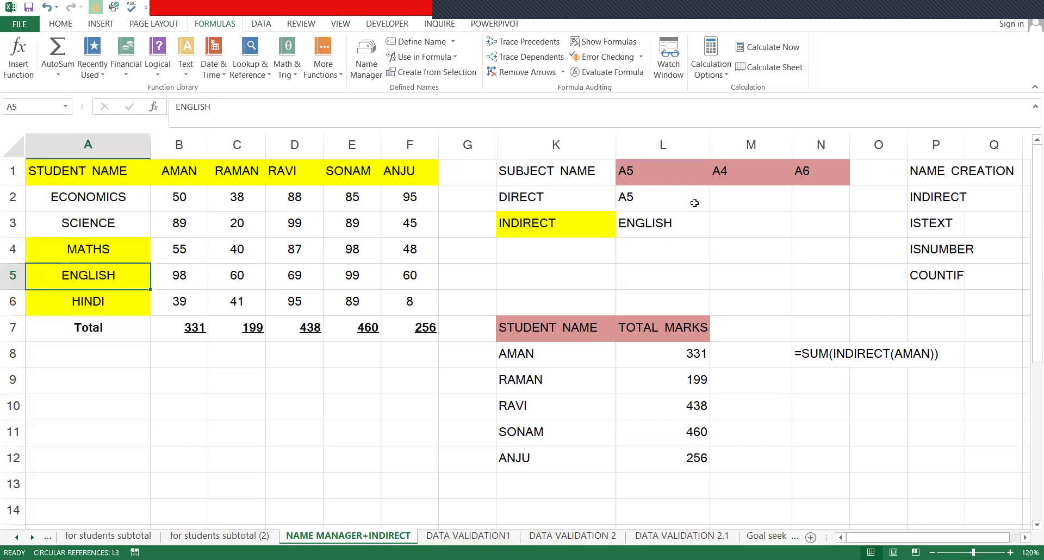
- Enter =M1 in M2 and =INDIRECT(M1) in M3, showing A4 and MATHS
click(714, 197)
text(=)
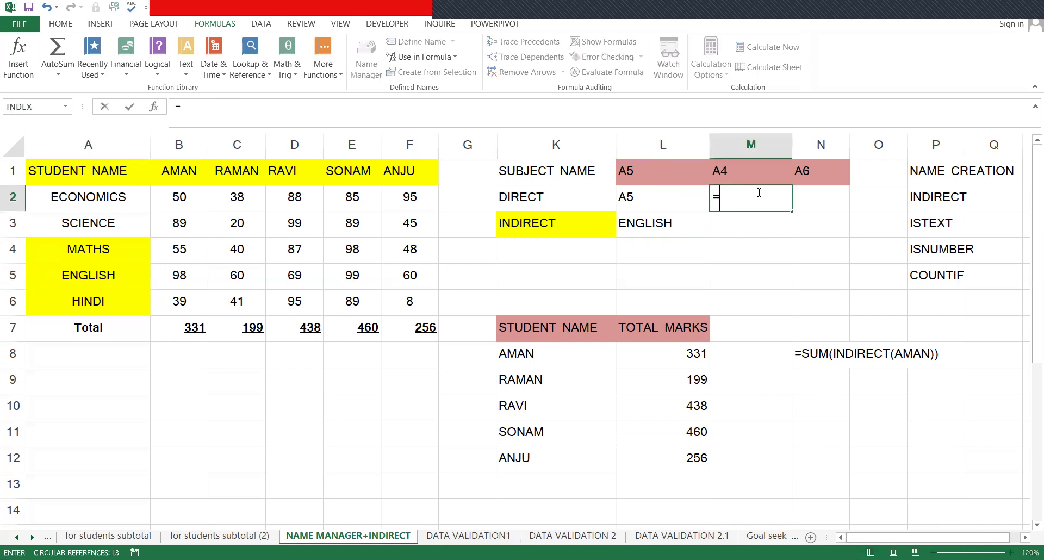
click(761, 173)
key(Return)
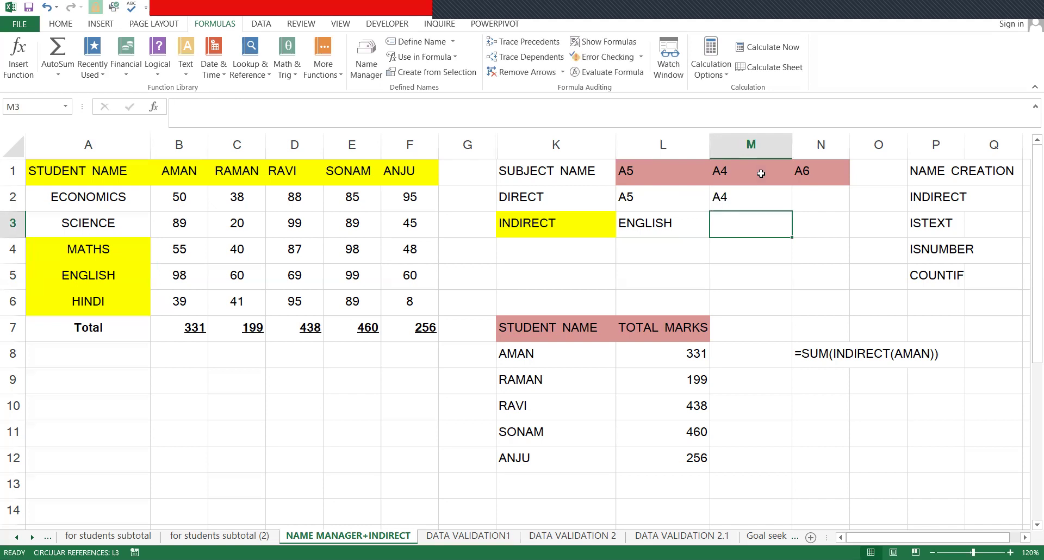
text(=)
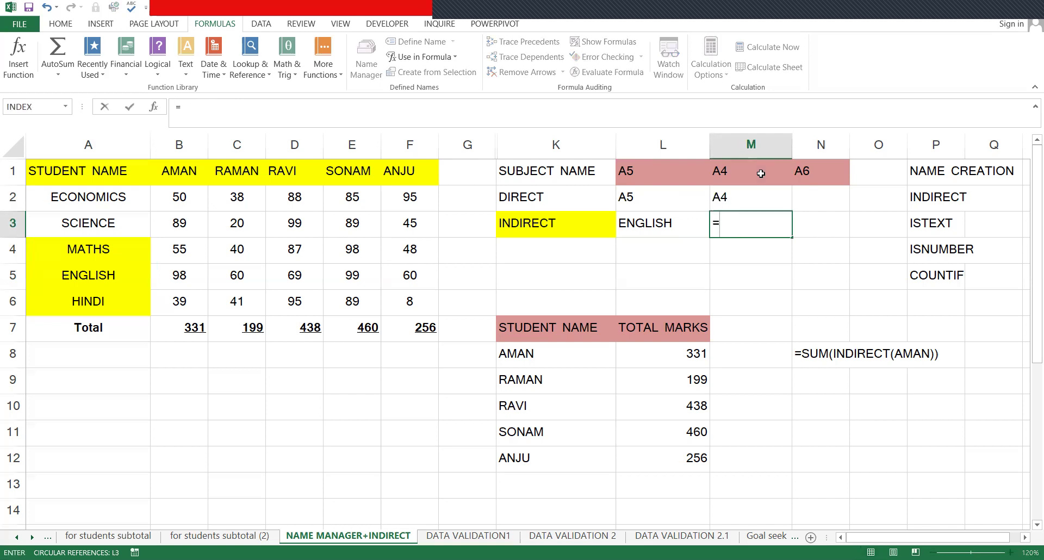
text(INDIREC)
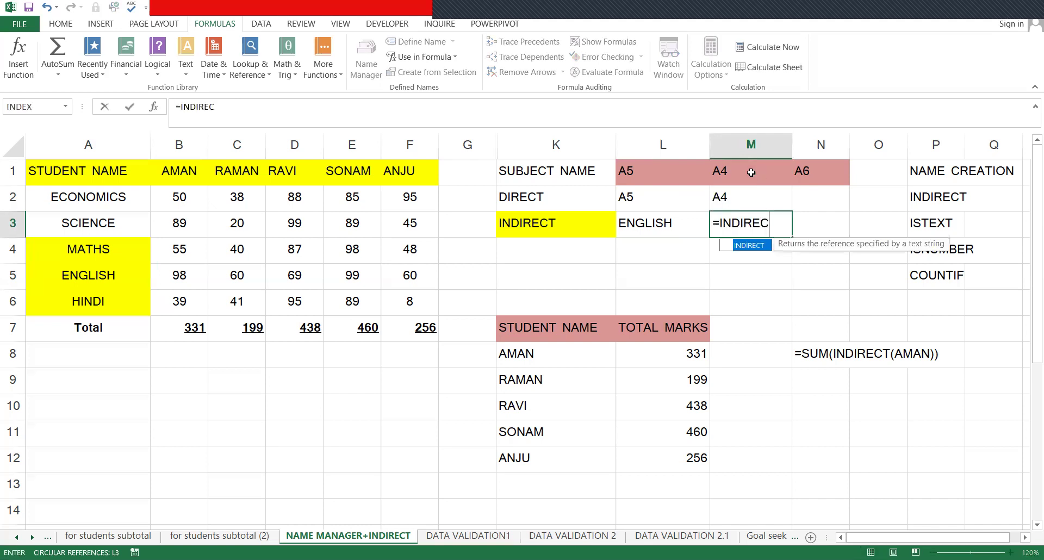
text(T()
click(734, 171)
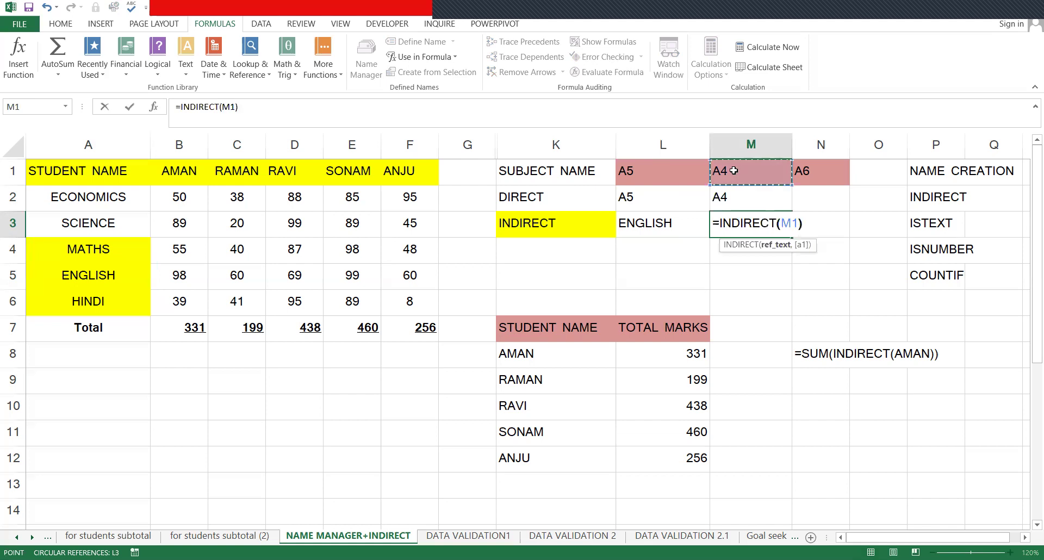
key(Return)
key(Up)
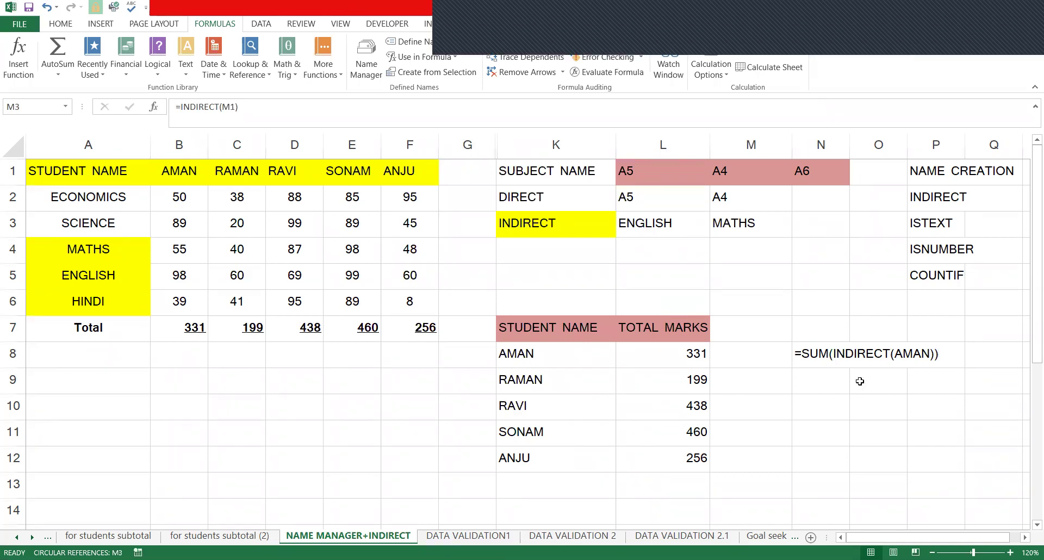
- Move to the empty cell G8 for the next example
click(788, 354)
key(Right)
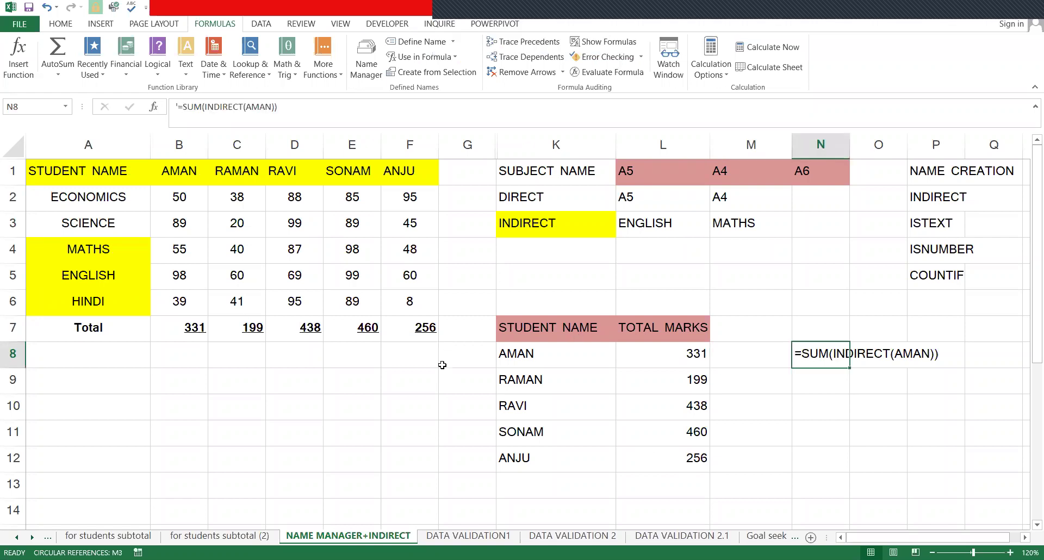
click(441, 365)
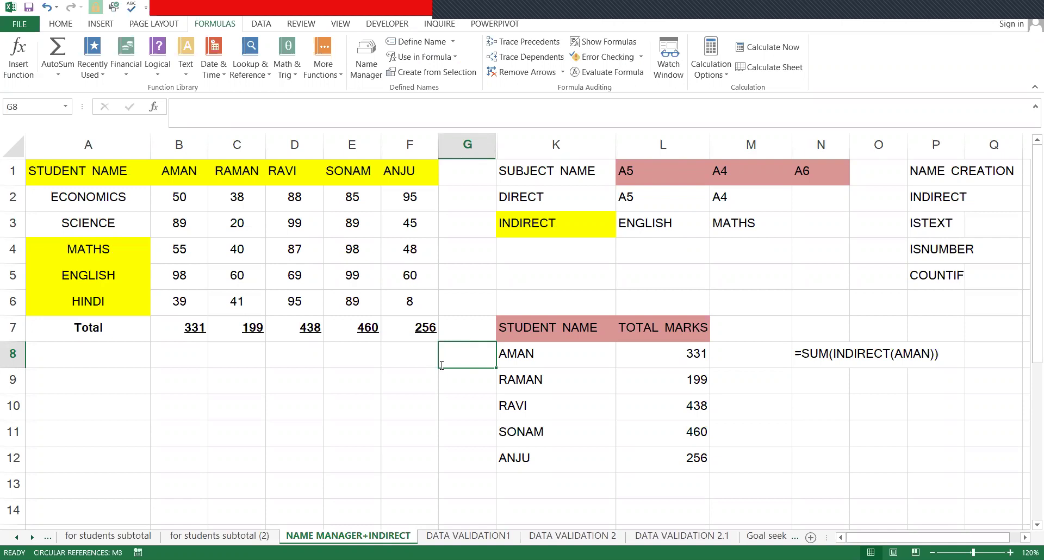
- Place the label ISTEXT in cell F8
double_click(442, 365)
text(IS)
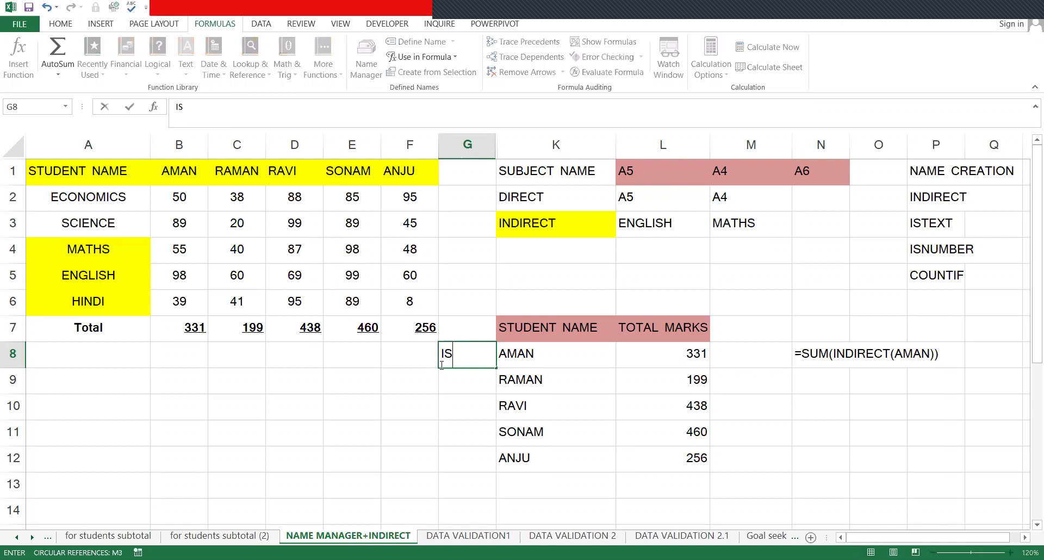
text(TEXT)
key(Return)
click(441, 365)
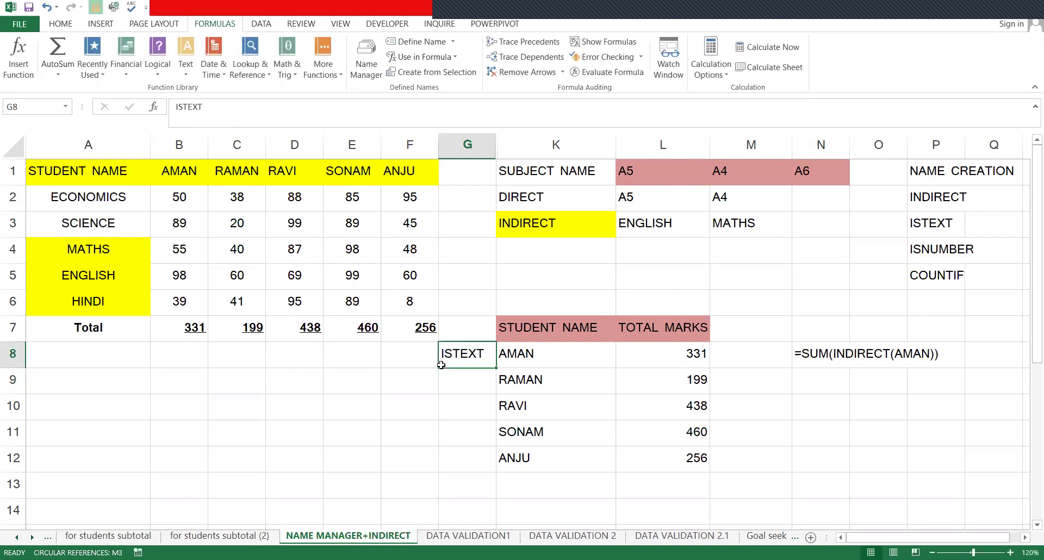
key(Return)
click(442, 365)
key(Left)
key(ctrl+z)
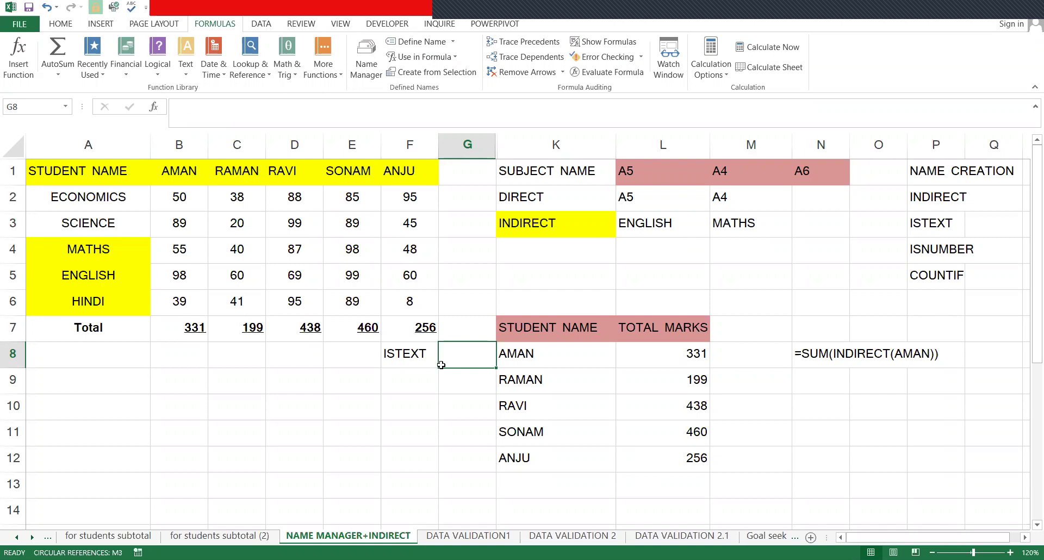
- Enter =ISTEXT(K8) in G8 and fill it down to G12
text(=)
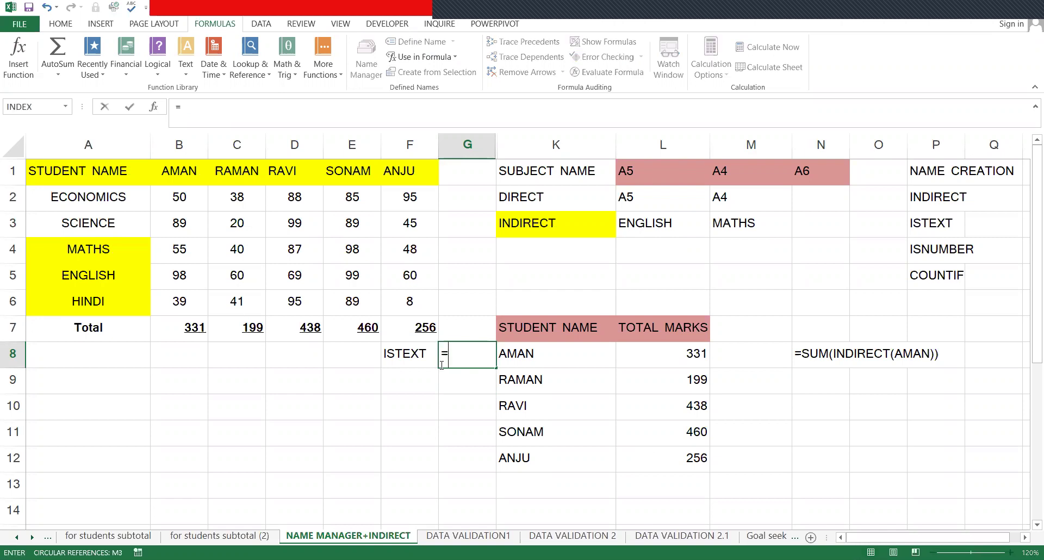
text(ISTE)
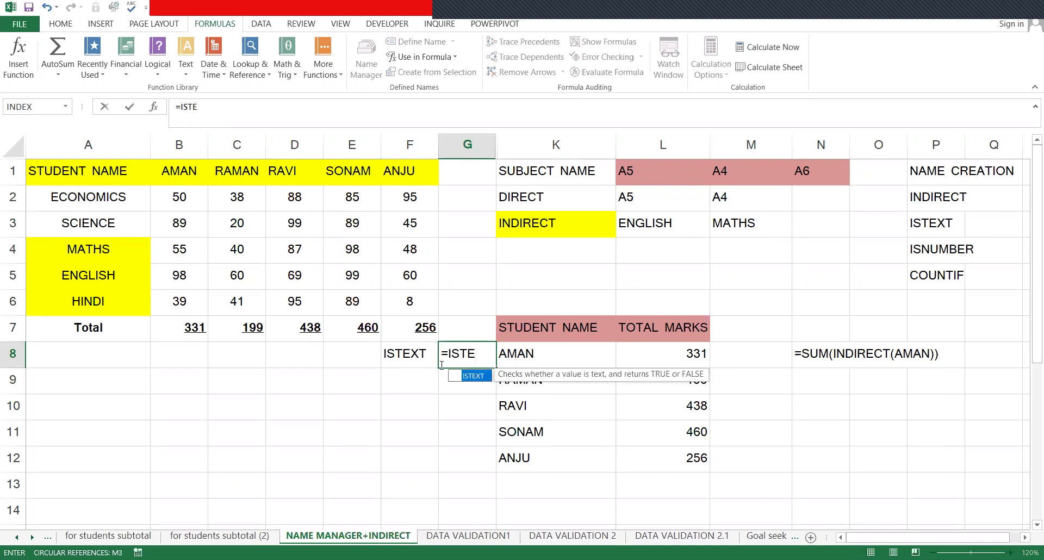
key(Tab)
click(577, 351)
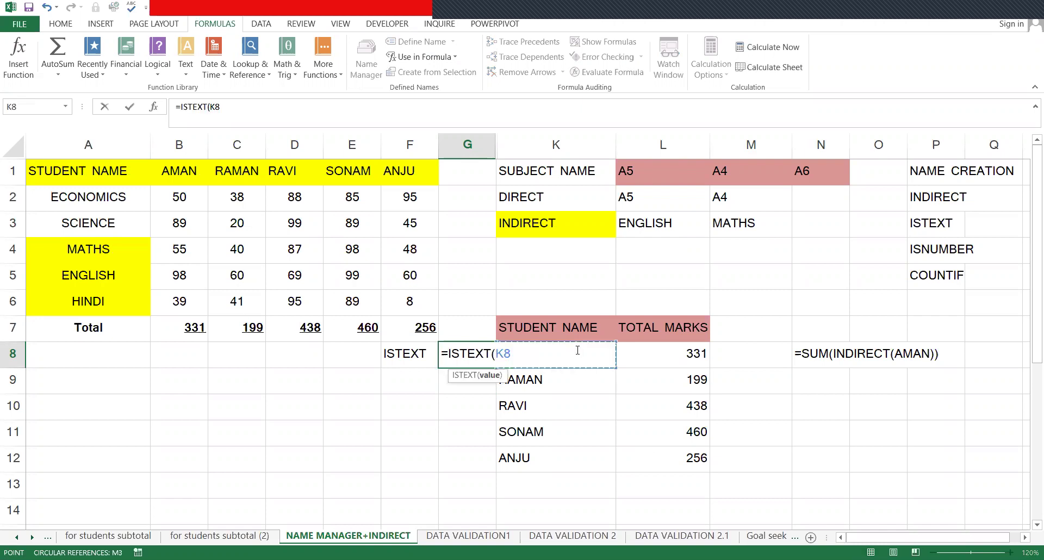
key(Return)
key(Up)
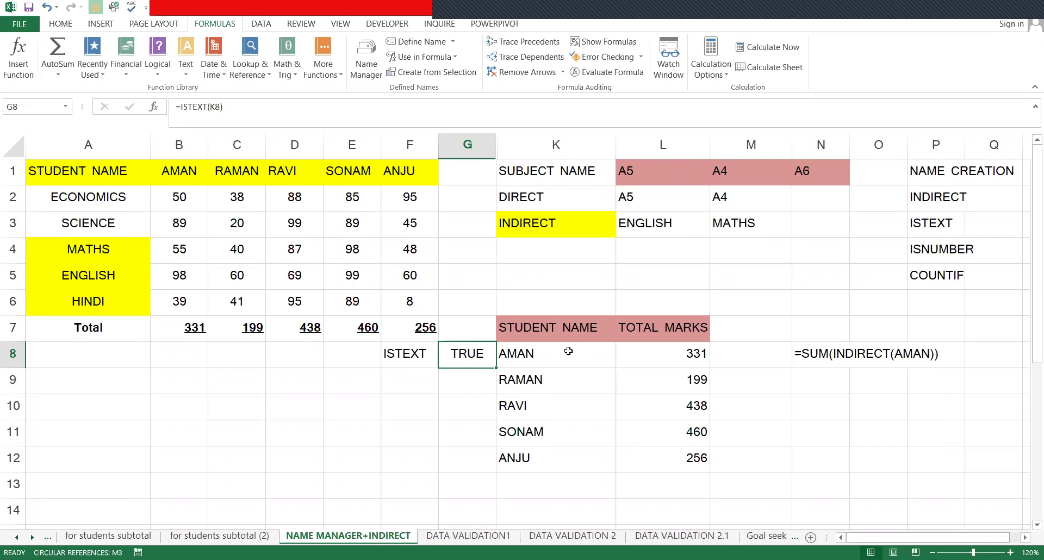
click(569, 351)
click(473, 362)
drag(498, 369, 498, 481)
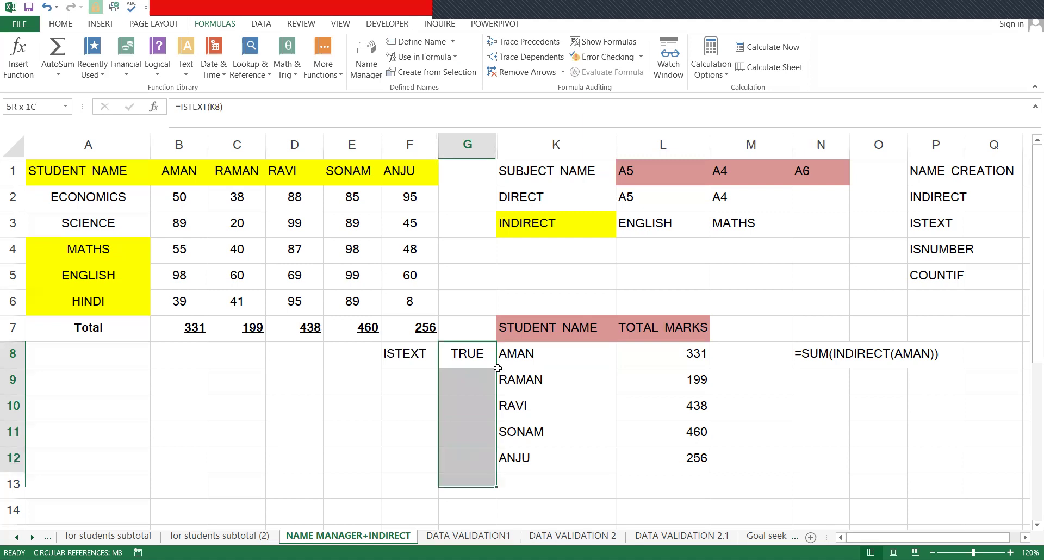
drag(498, 368, 499, 370)
- Test with 13215 in K9 and 546 in K10 to show FALSE, then undo
click(503, 356)
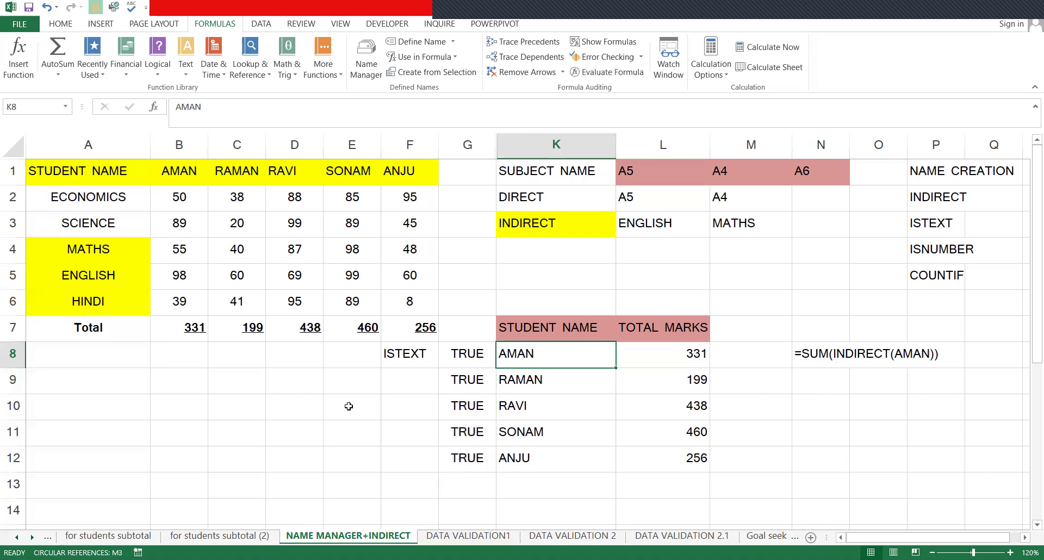
click(533, 383)
text(13215)
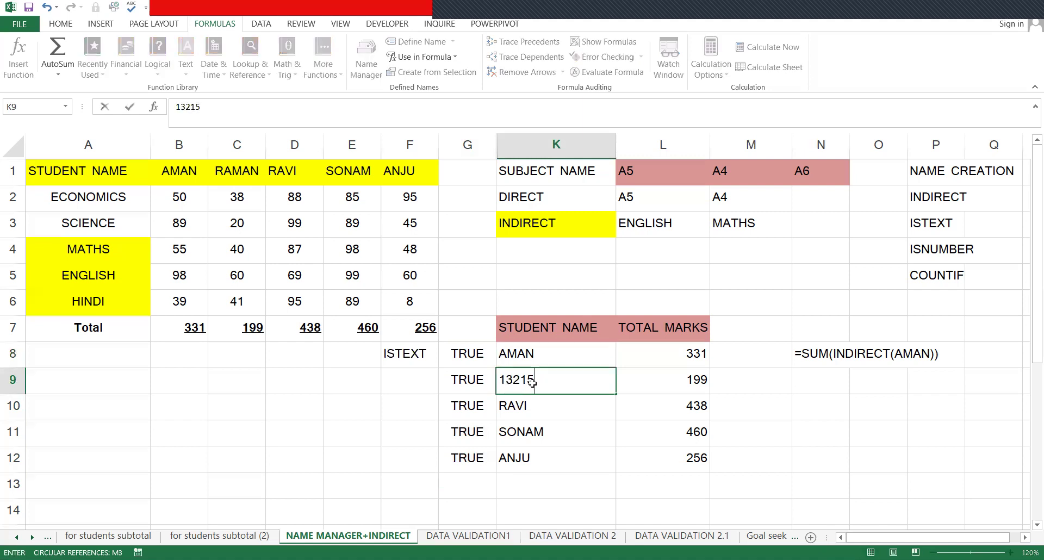
key(Return)
key(Up)
key(Left)
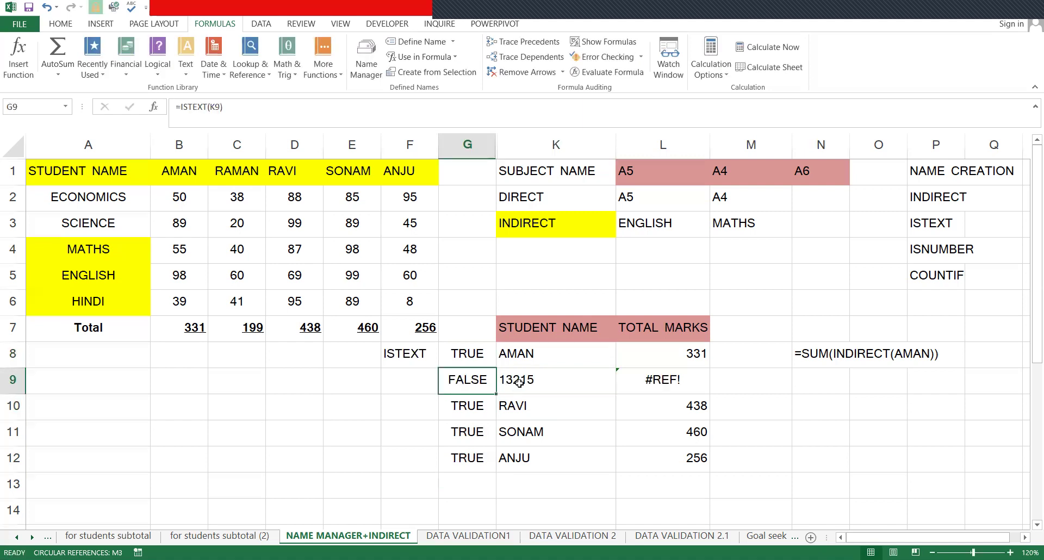
click(529, 417)
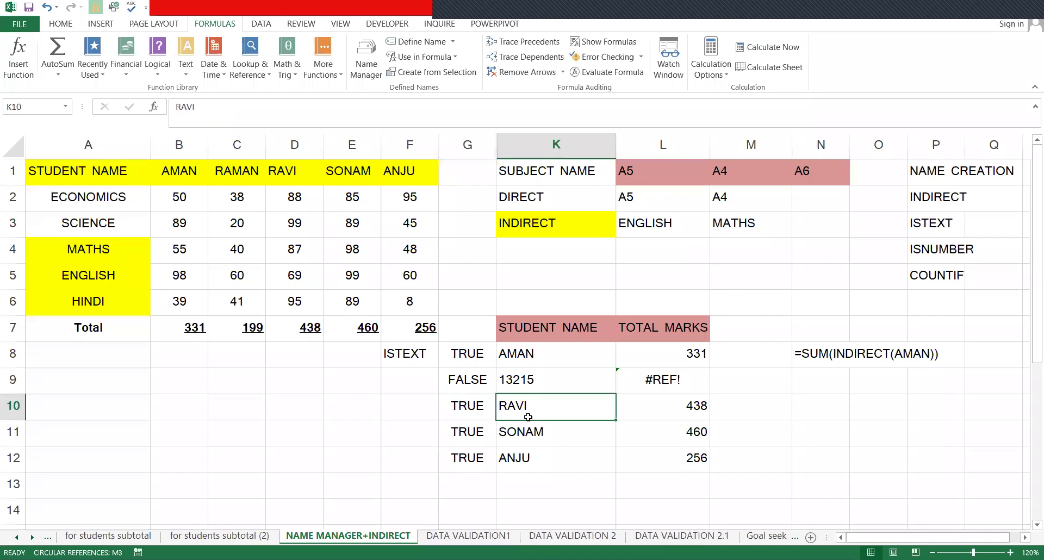
text(546)
key(Return)
key(ctrl+z)
key(ctrl+z)
click(424, 359)
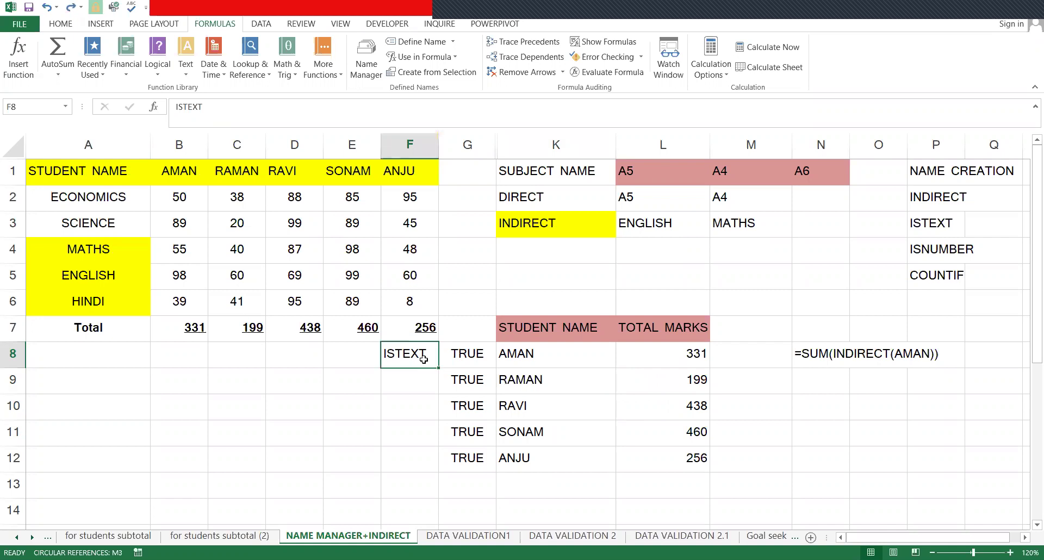
- Add the label ISNUMBER in cell M7
key(Down)
key(Up)
key(shift+Right)
key(Right)
key(Right)
key(Right)
key(Right)
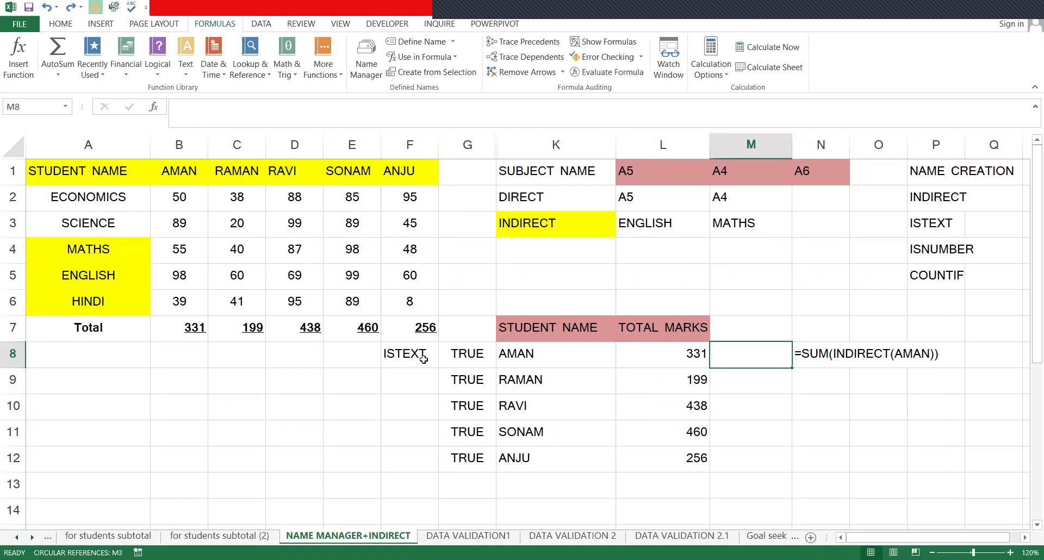
key(Up)
text(O)
key(BackSpace)
text(I)
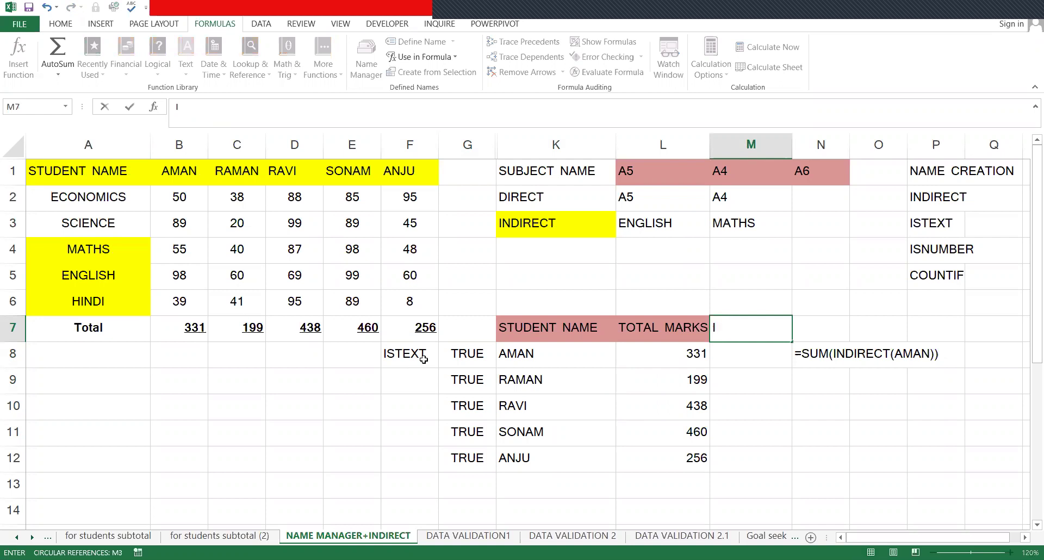
text(SNUMBER)
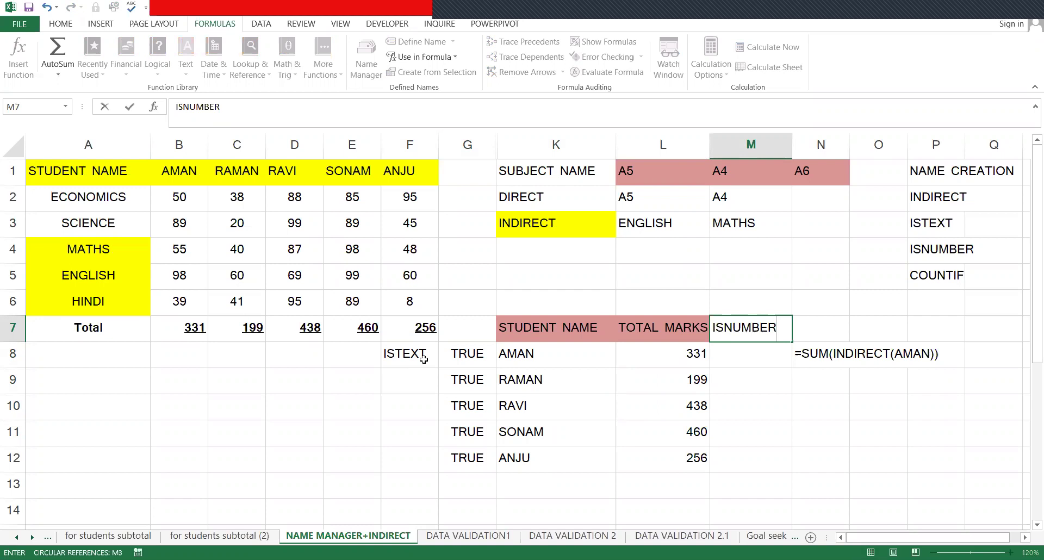
key(Return)
- Enter =ISNUMBER(L8) in M8 and fill it down to M12
text(=)
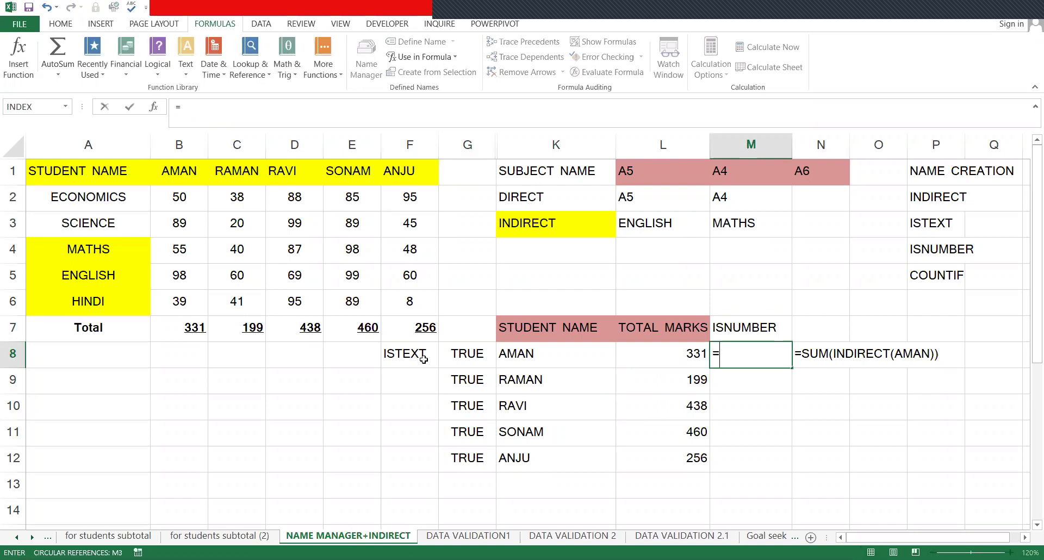
text(ISNUM)
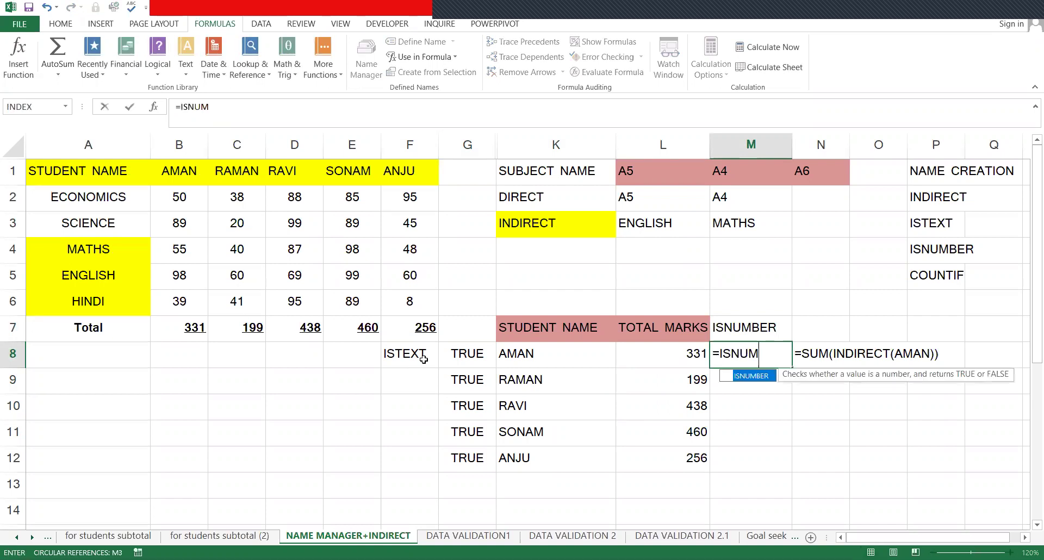
key(Tab)
click(654, 362)
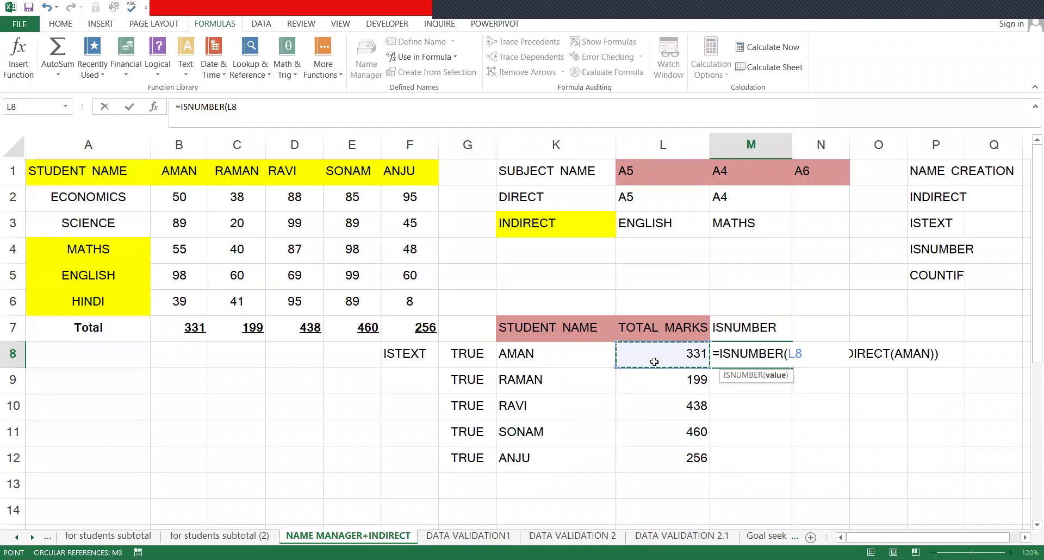
text())
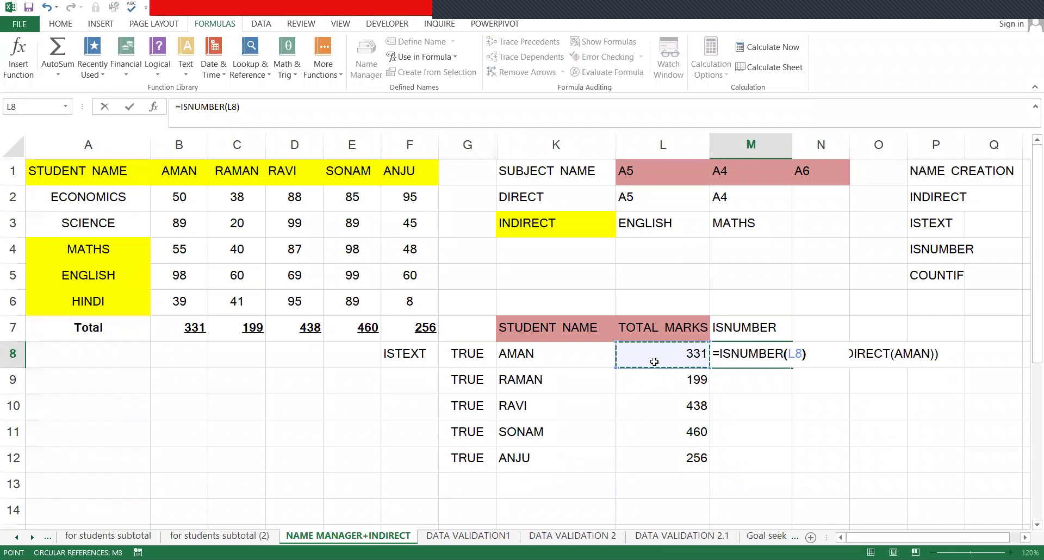
key(Return)
key(shift+Down)
key(shift+Down)
key(shift+Down)
key(shift+Down)
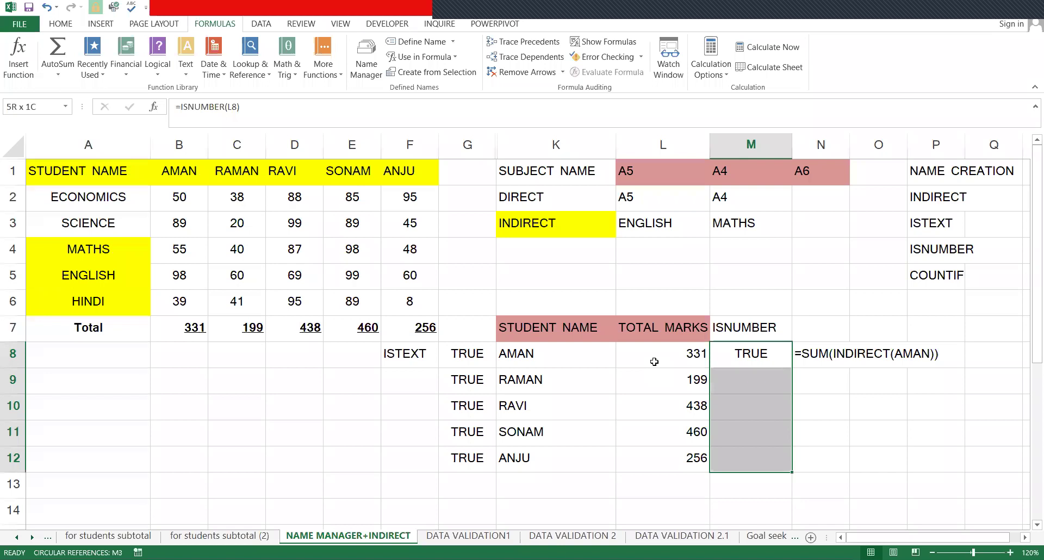
key(ctrl+d)
- Test with ASD in L9, undo it, then select the ISTEXT cells F8:G12
key(Left)
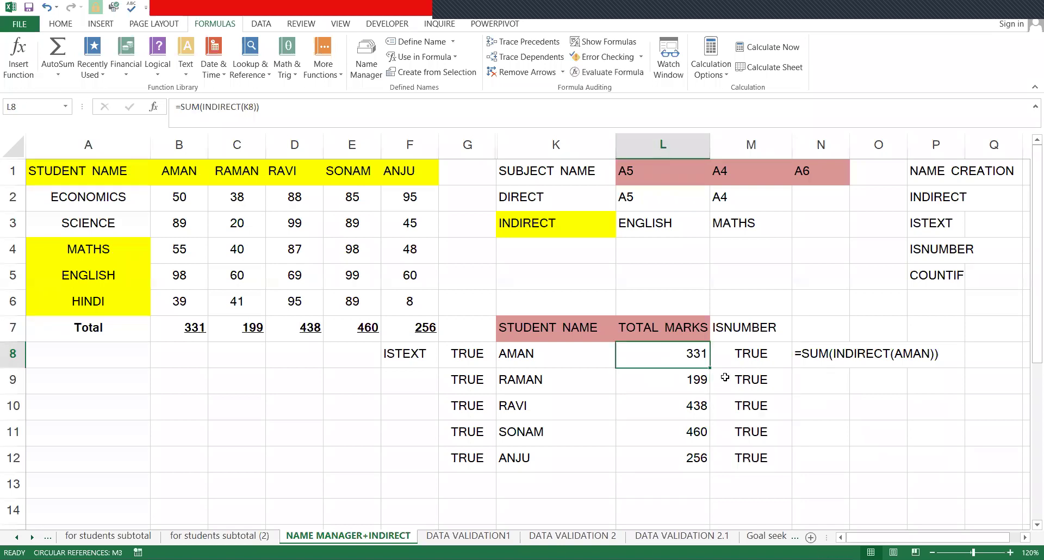
click(693, 381)
text(ASD)
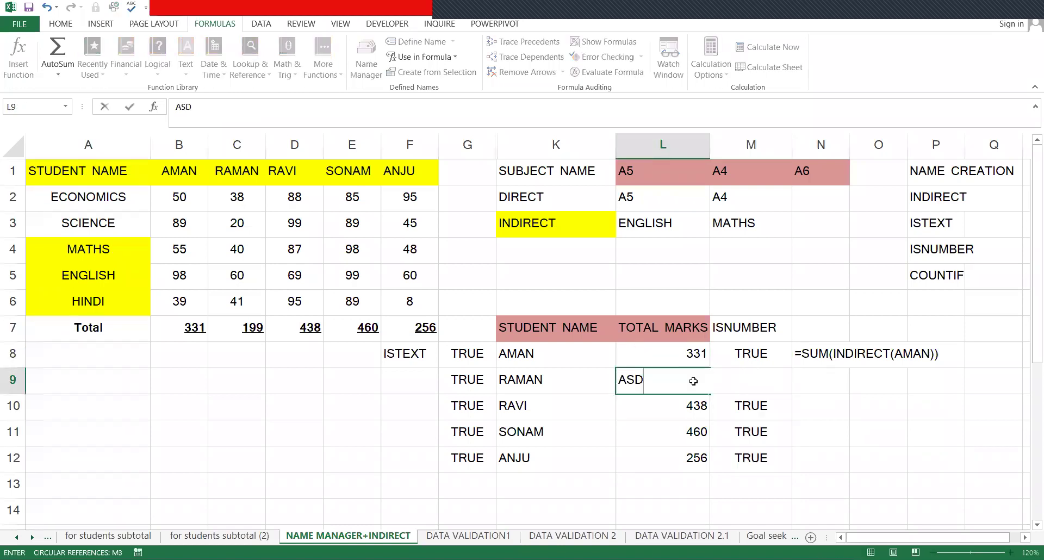
key(Return)
click(694, 380)
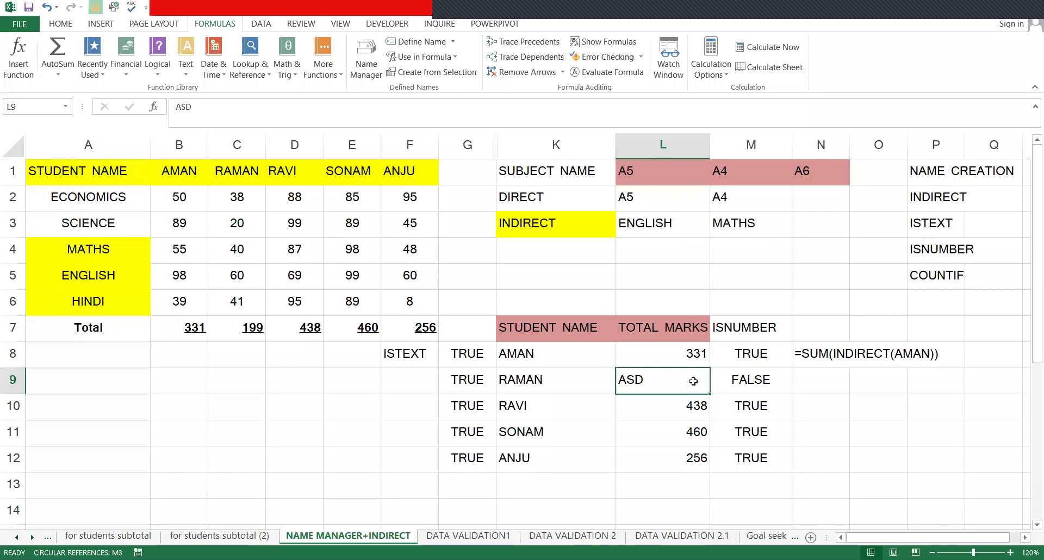
key(ctrl+z)
click(526, 466)
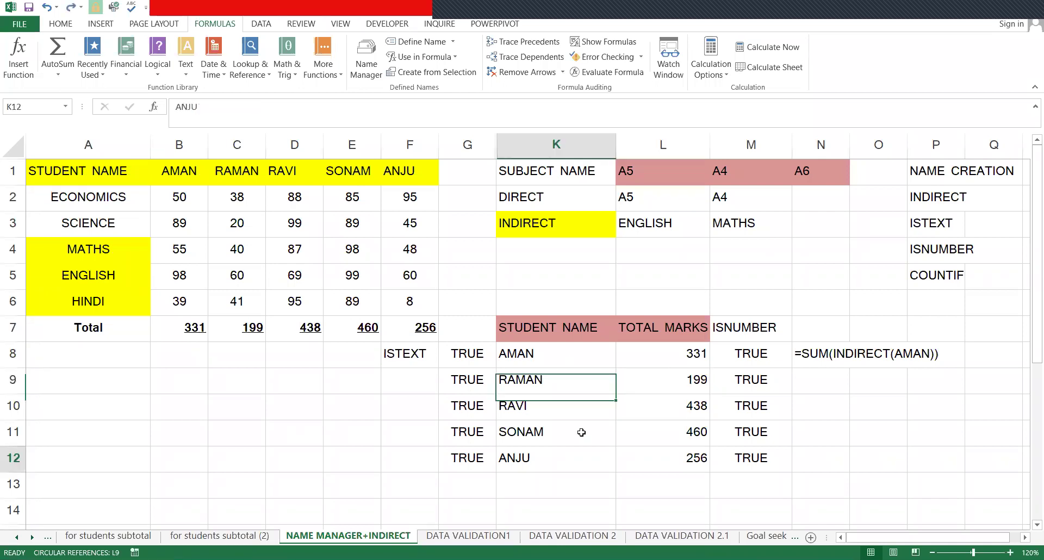
click(690, 372)
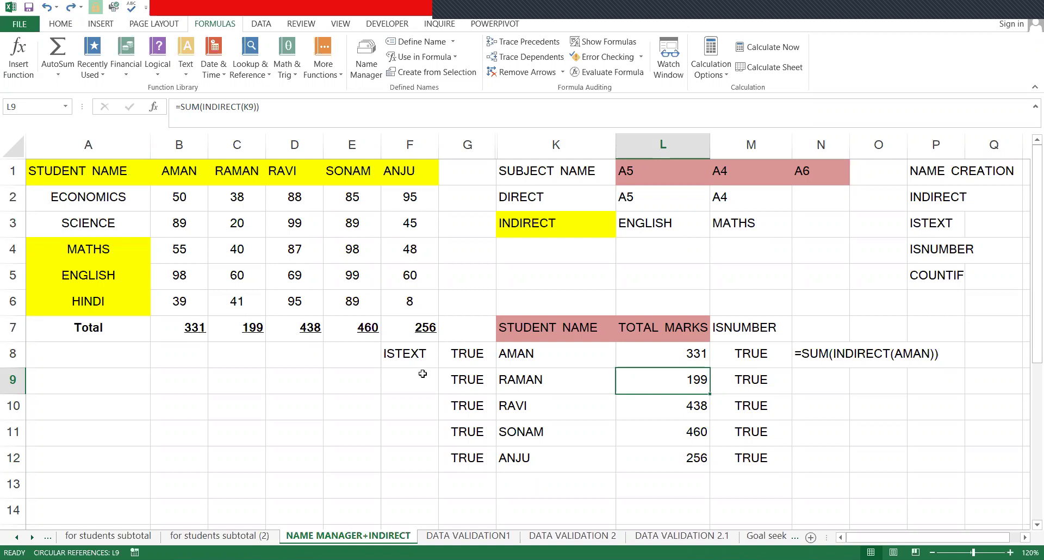
drag(409, 354, 468, 353)
drag(460, 475, 460, 458)
- Clear the ISTEXT cells F8:G12, hide columns E and F, and widen column G
key(Delete)
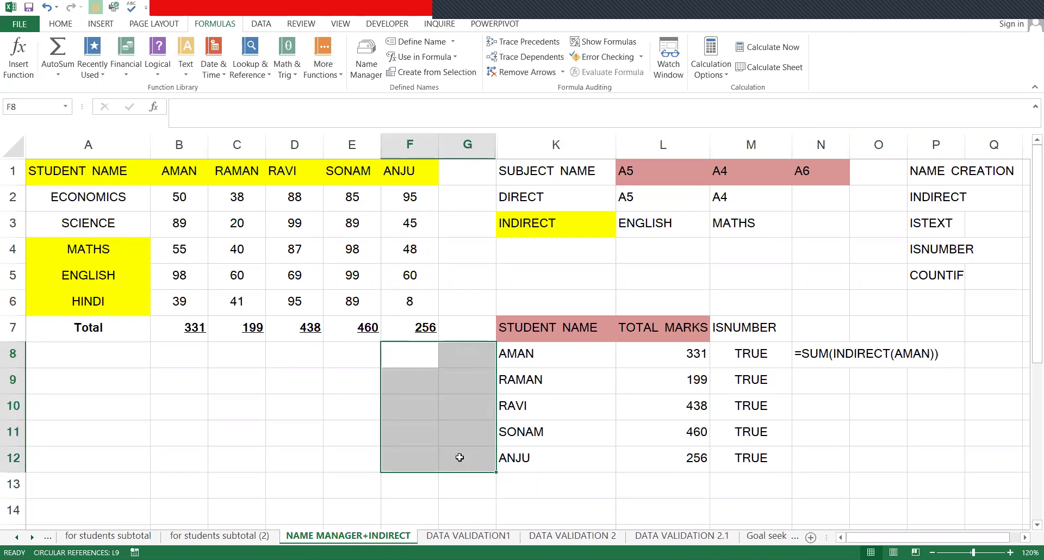
click(524, 358)
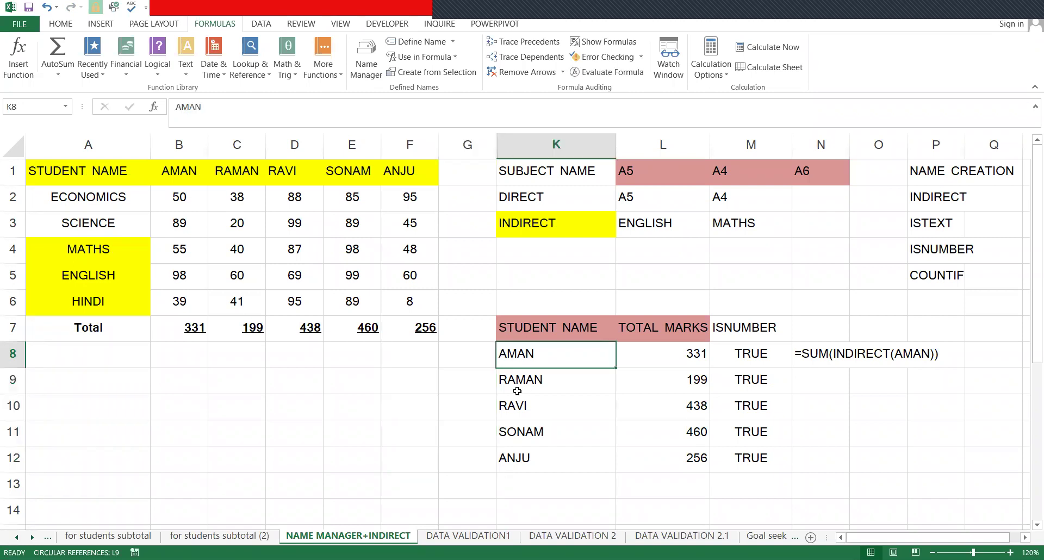
click(518, 389)
key(Down)
key(Down)
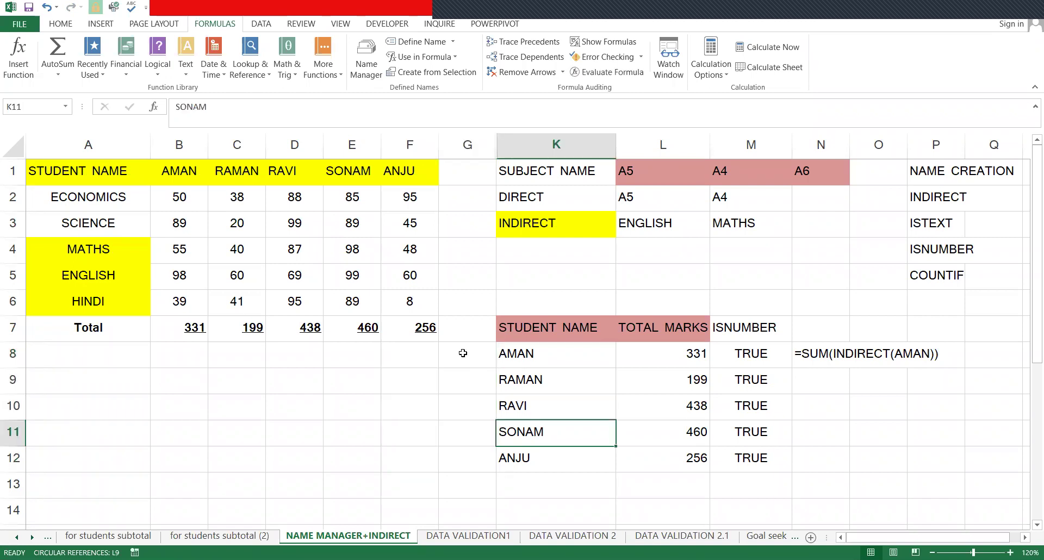
click(462, 353)
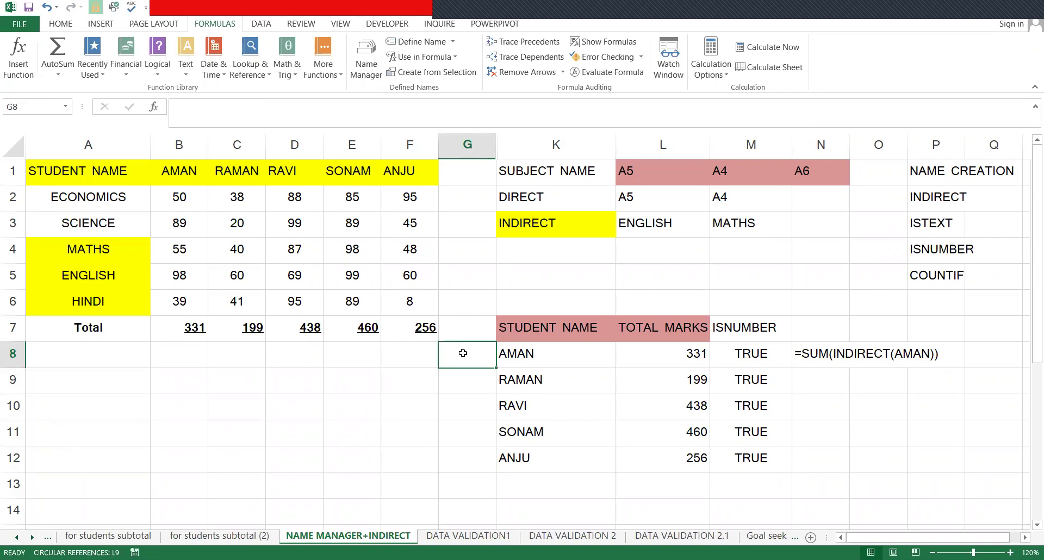
text(=)
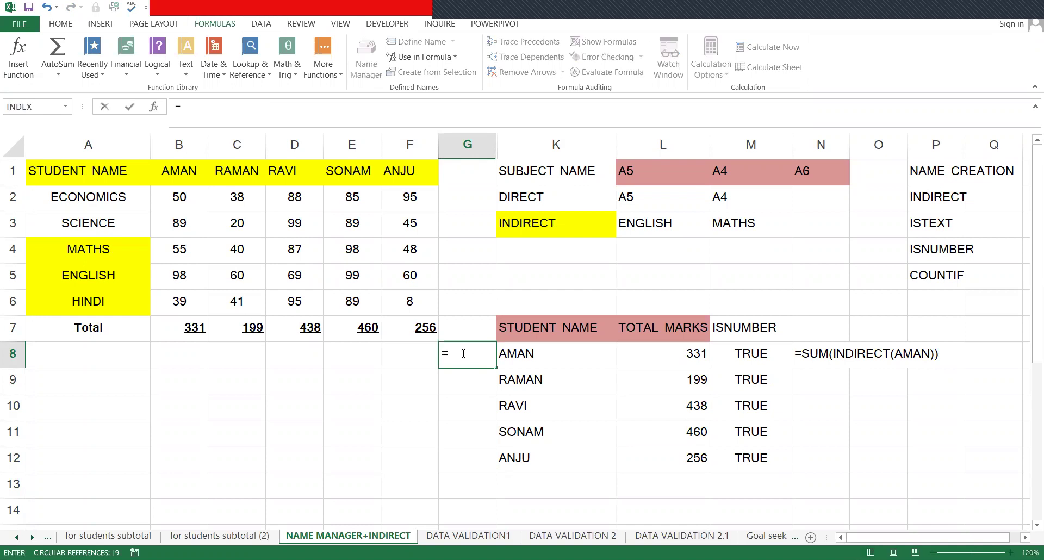
text(COUNT)
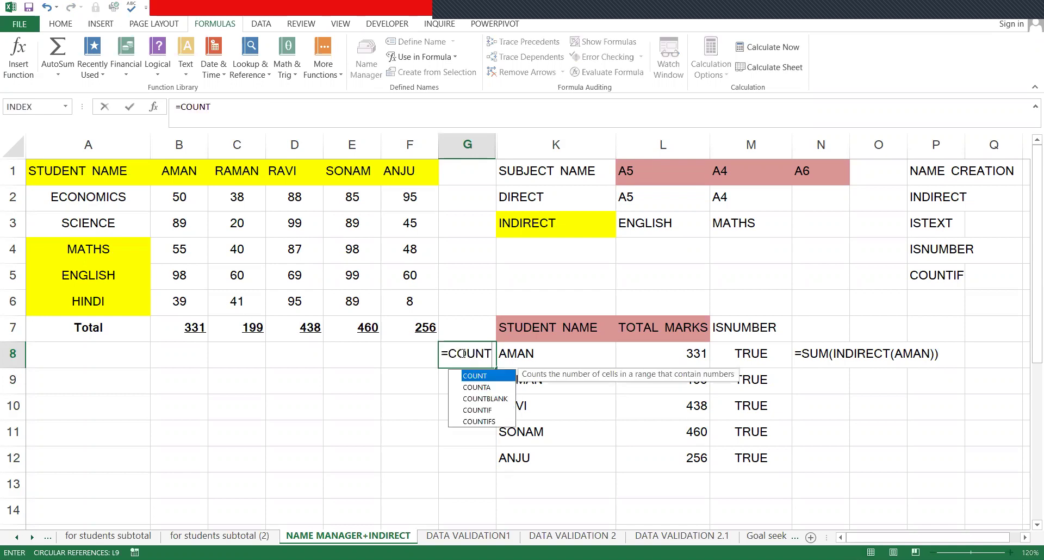
text(IF()
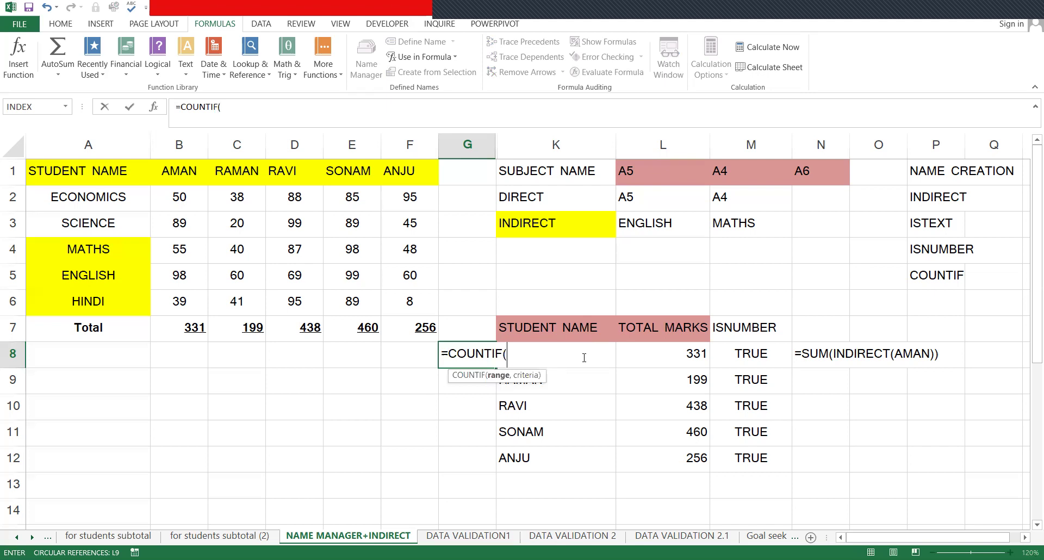
key(Escape)
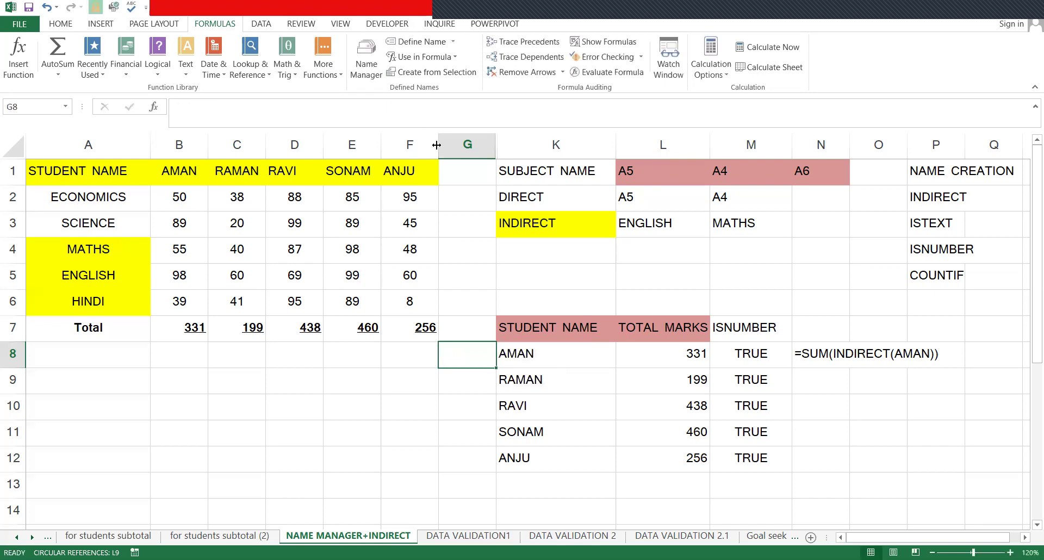
drag(436, 146, 319, 145)
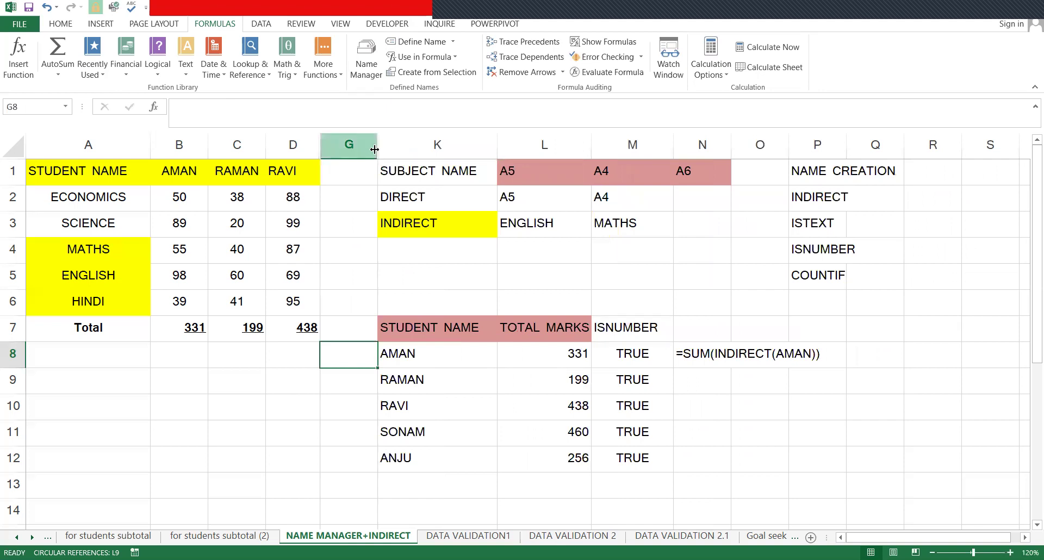
drag(423, 149, 456, 152)
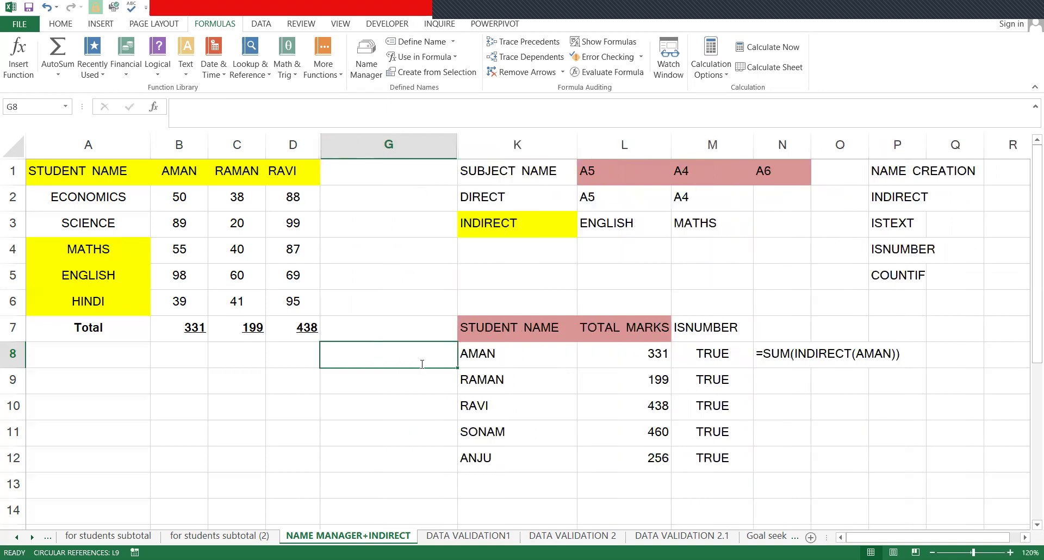
- Enter =COUNTIF(K8:K12,K8) in G8
text(=C)
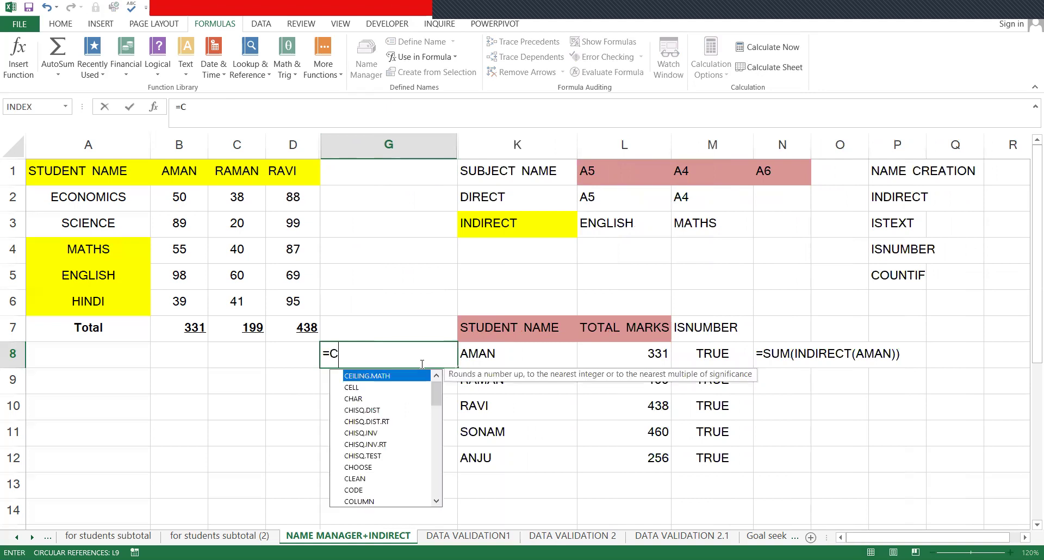
text(O)
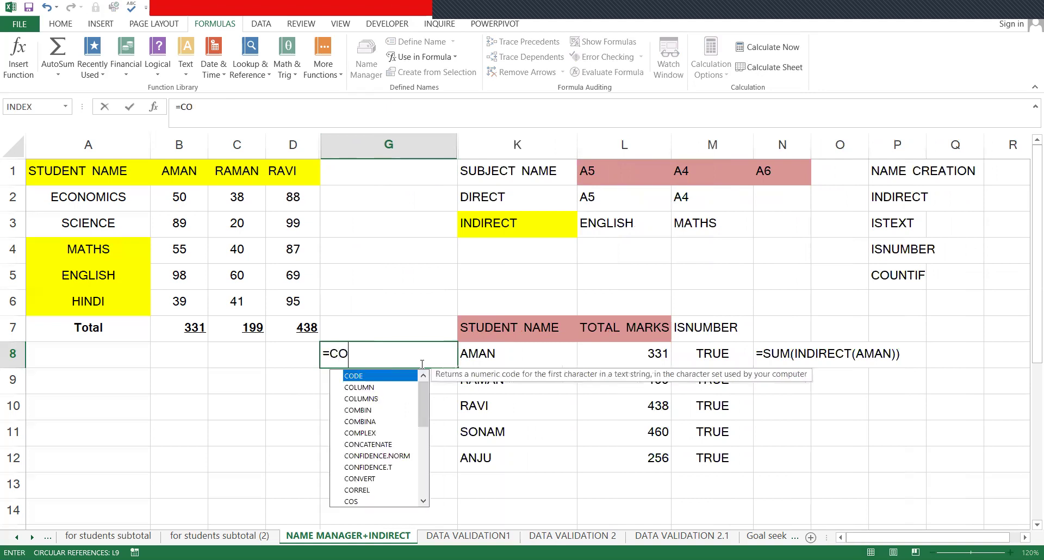
text(UN)
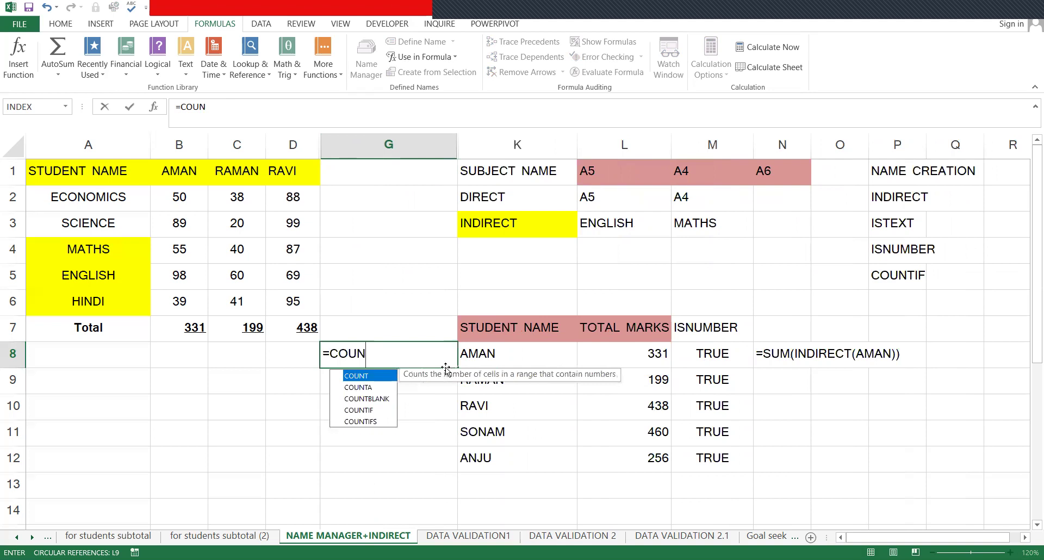
text(TIF()
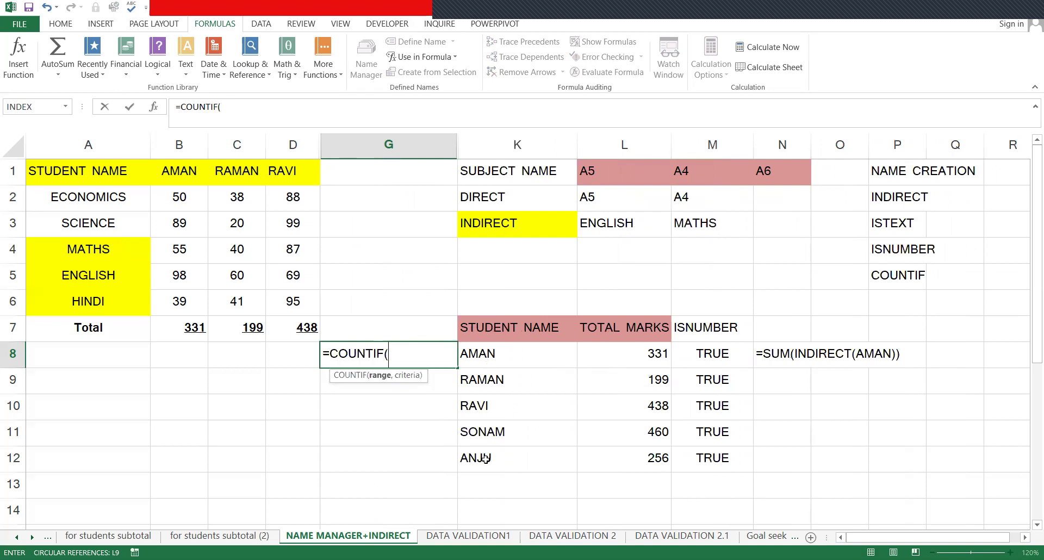
drag(486, 458, 531, 351)
text(,)
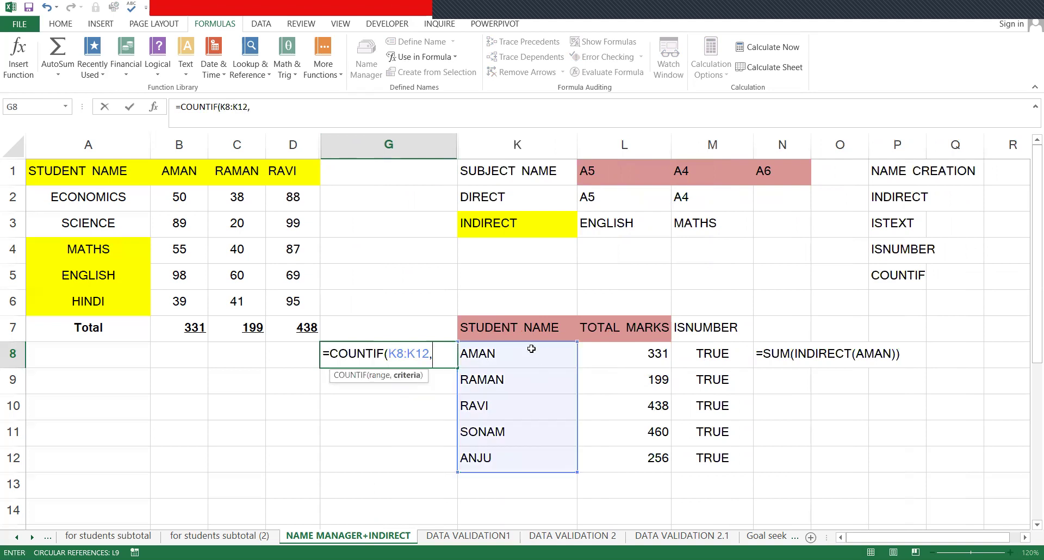
click(531, 348)
text(()
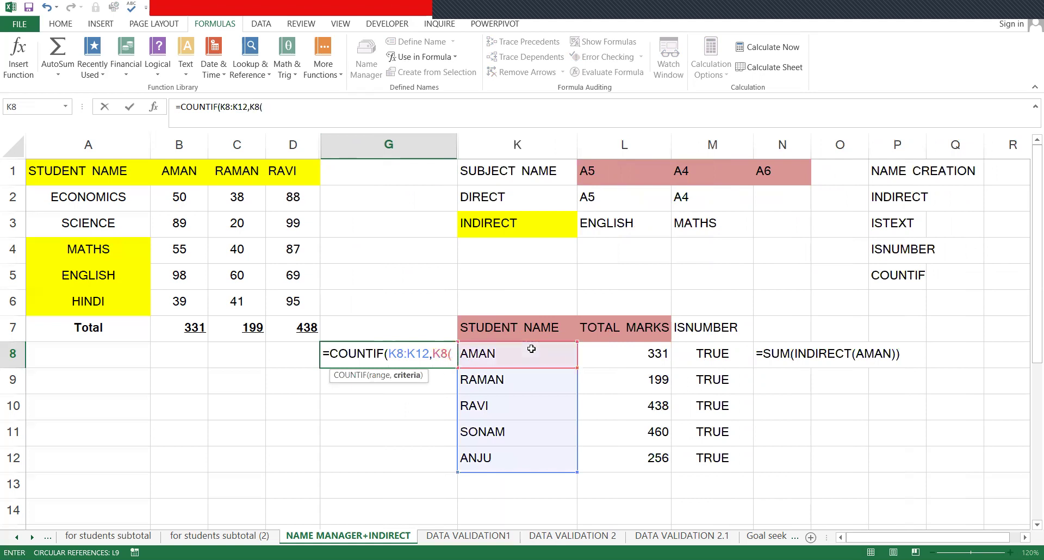
key(BackSpace)
text())
key(Up)
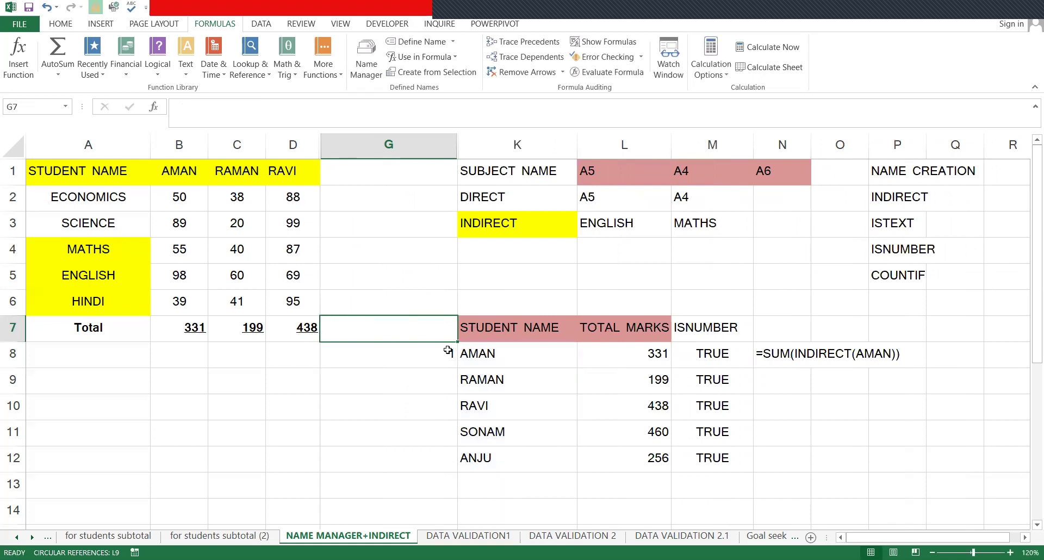
- Overwrite SONAM in K11 and RAVI in K10 with AMAN to raise the G8 count
key(Down)
drag(516, 359, 511, 460)
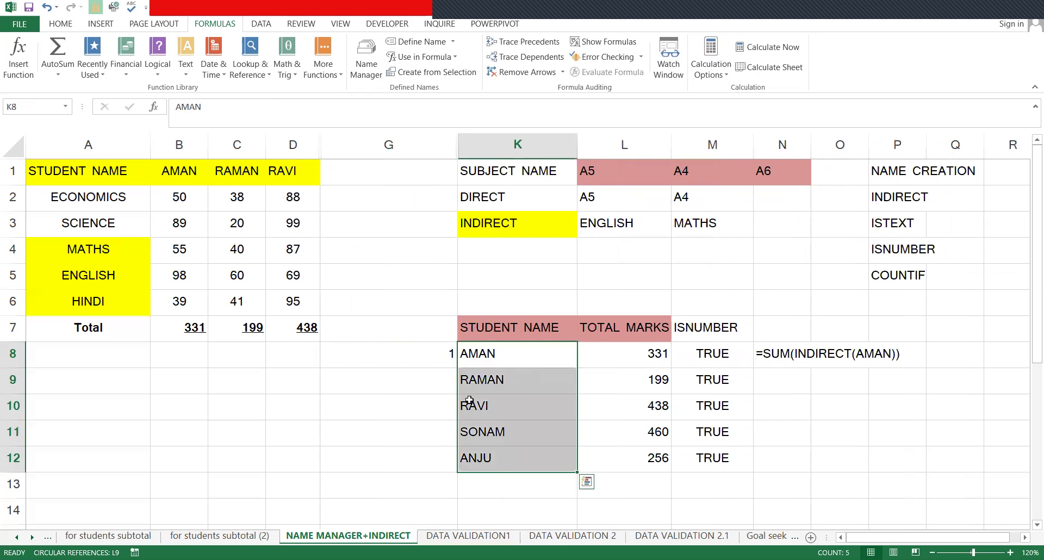
click(442, 350)
click(496, 435)
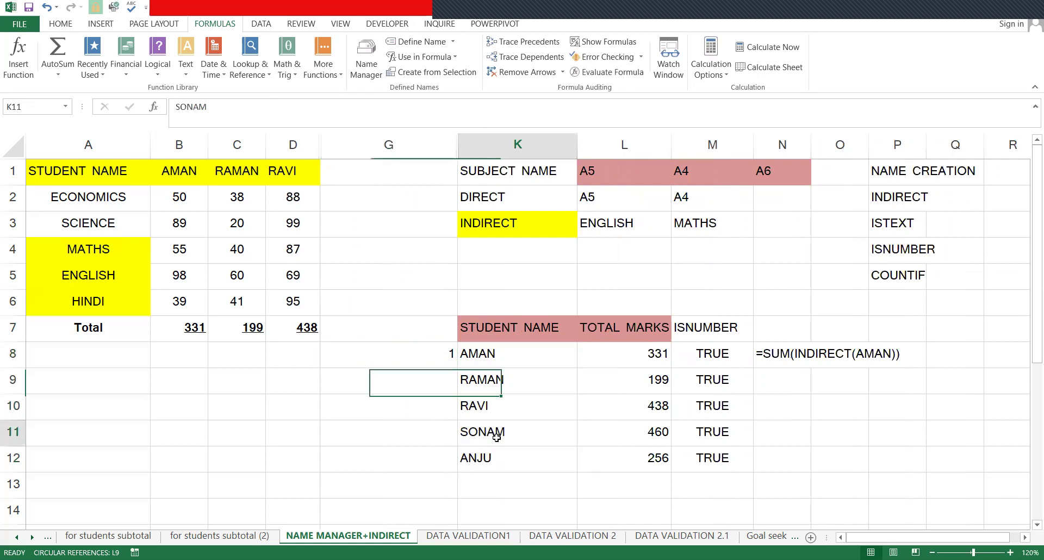
text(AMAN)
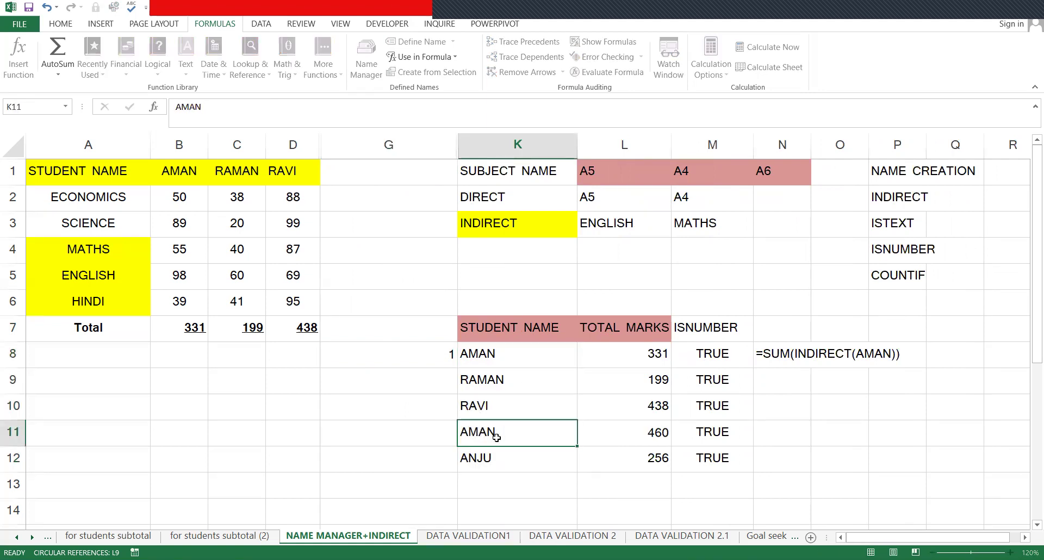
key(Return)
click(493, 415)
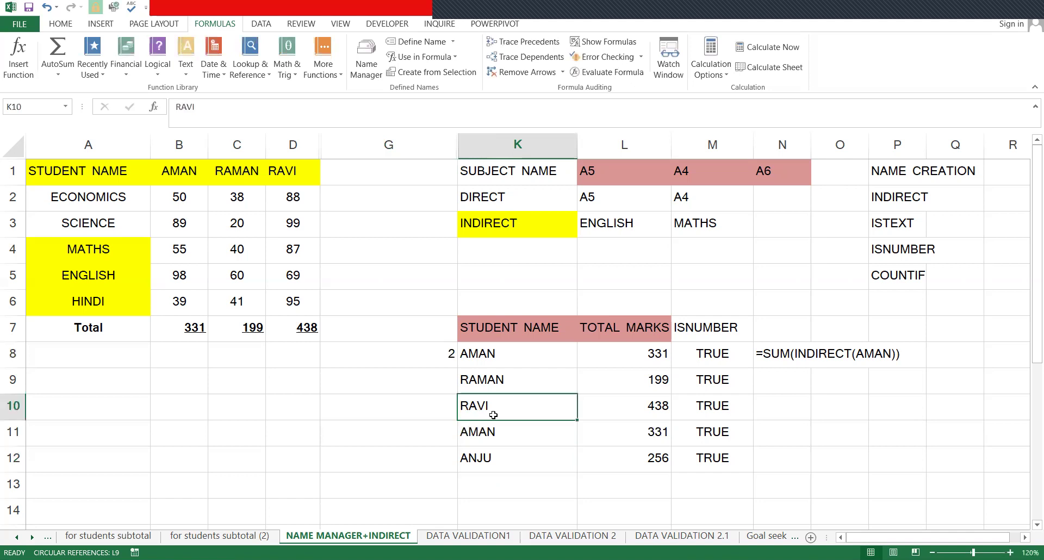
text(AMA)
key(Return)
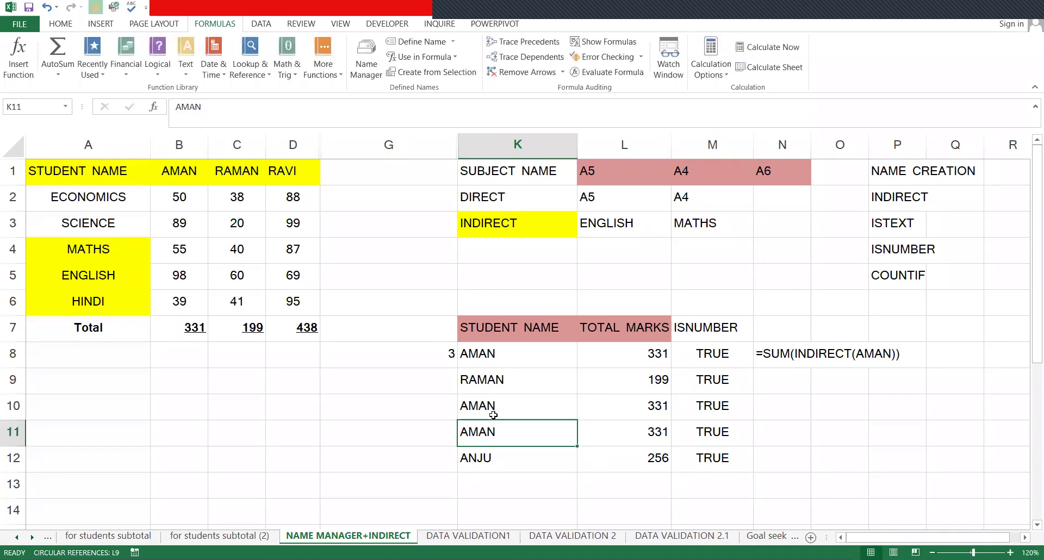
click(447, 354)
click(520, 361)
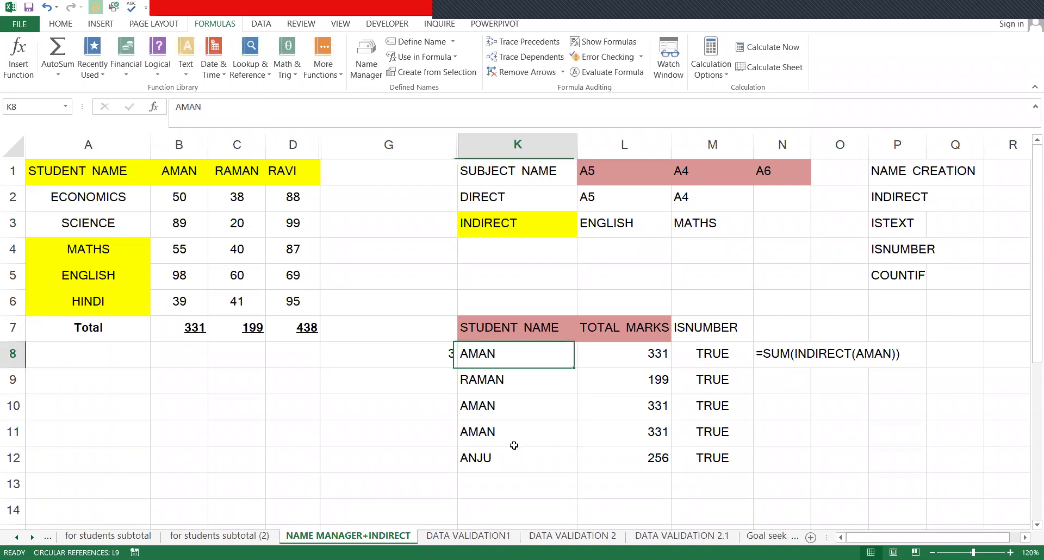
shift+click(514, 459)
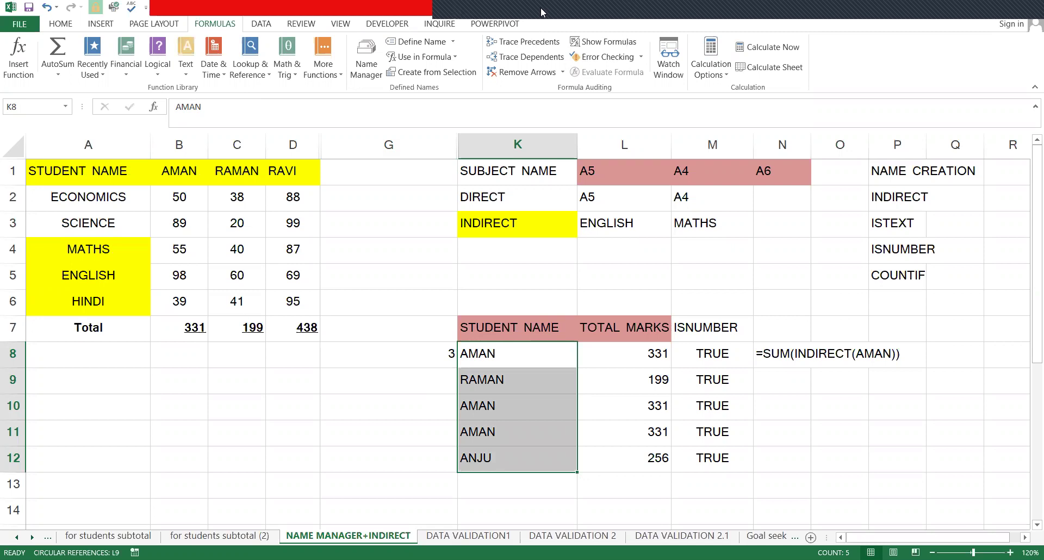
- Restore the original names, delete the G8 COUNTIF formula, and go to DATA VALIDATION1
click(816, 328)
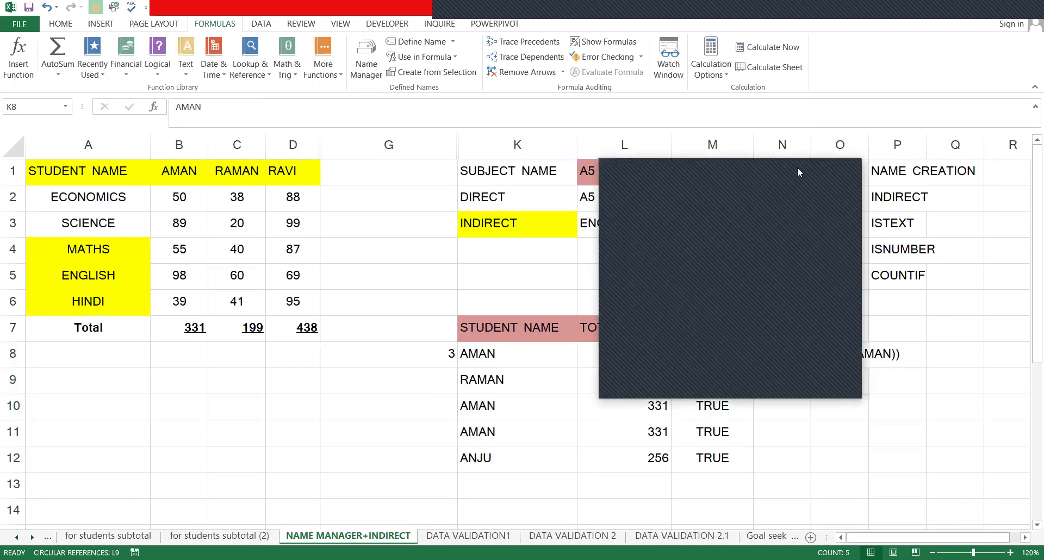
click(914, 16)
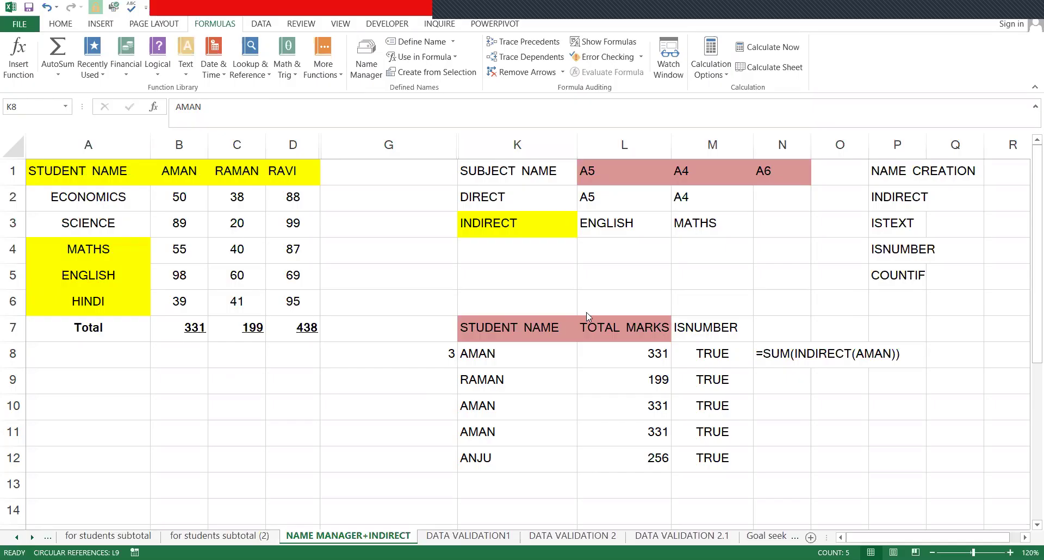
click(436, 351)
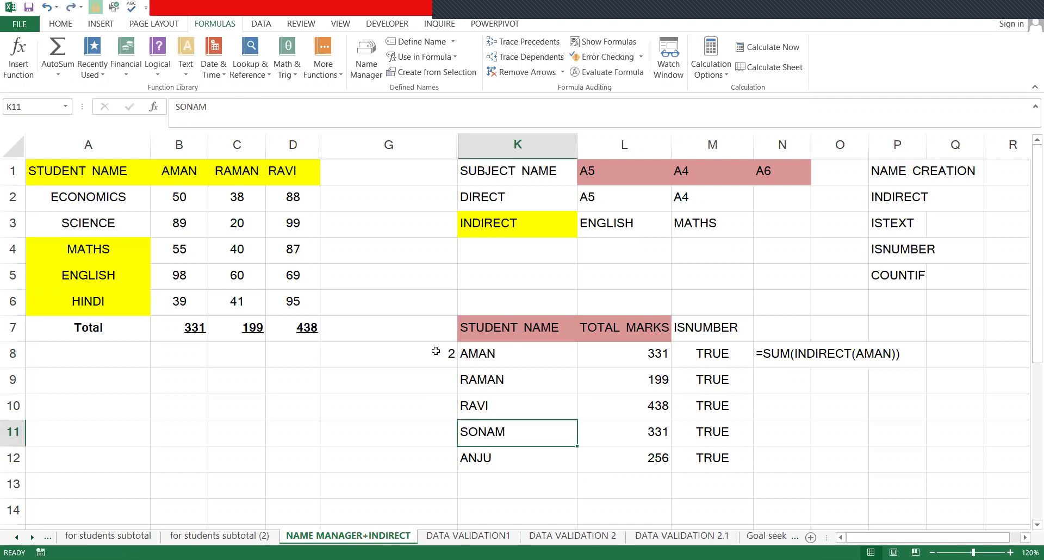
key(Up)
click(436, 351)
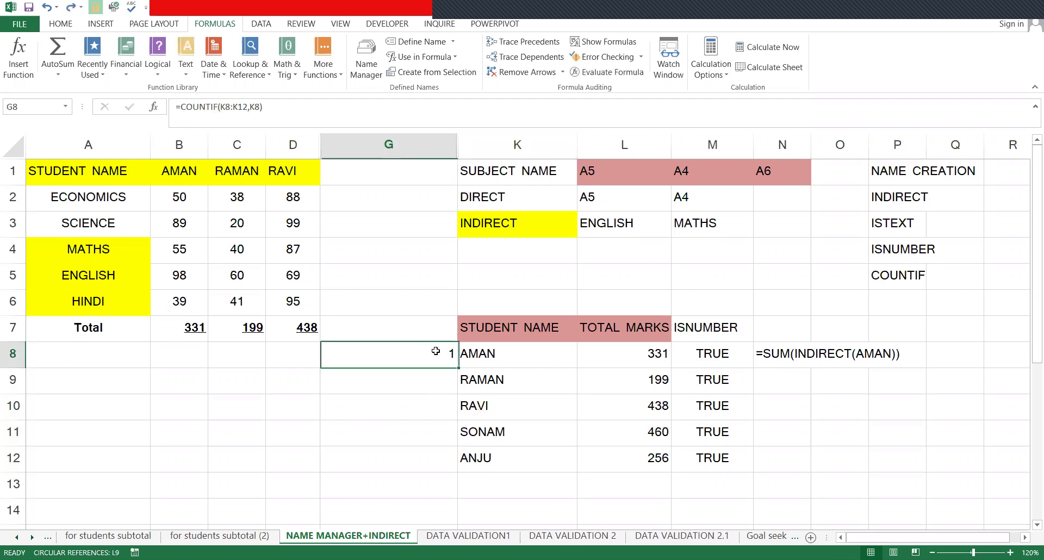
key(Delete)
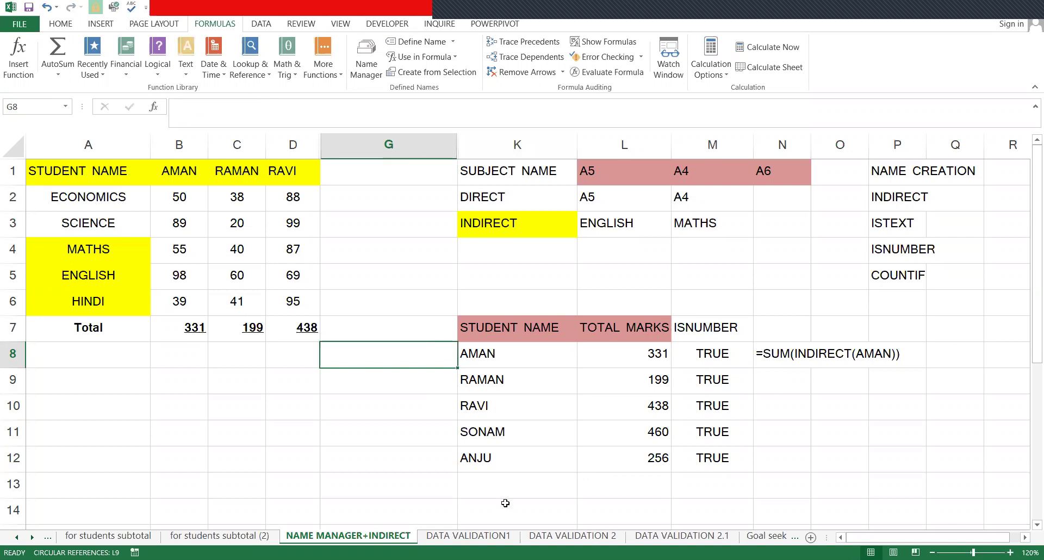
key(ctrl+Page_Down)
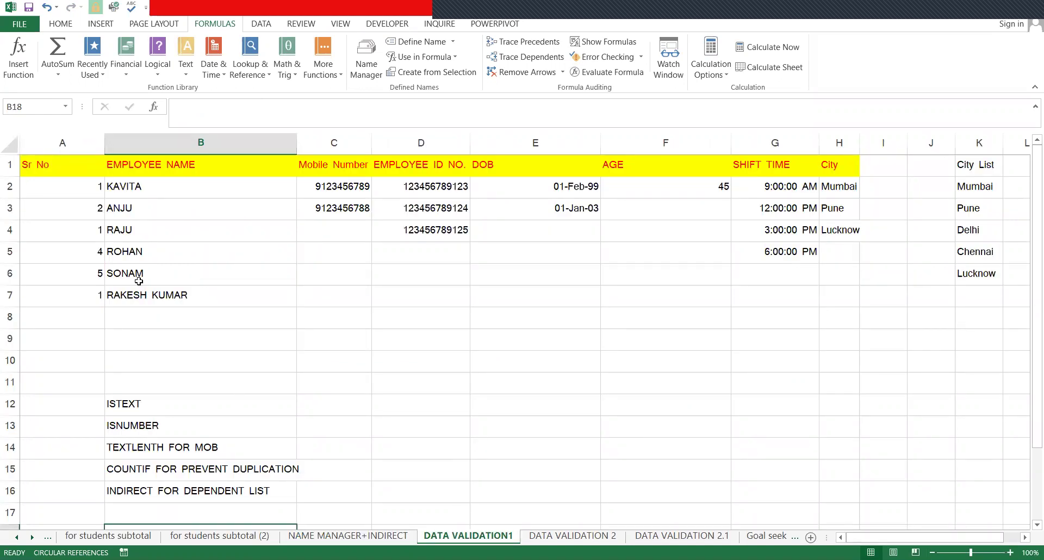
drag(55, 157, 66, 302)
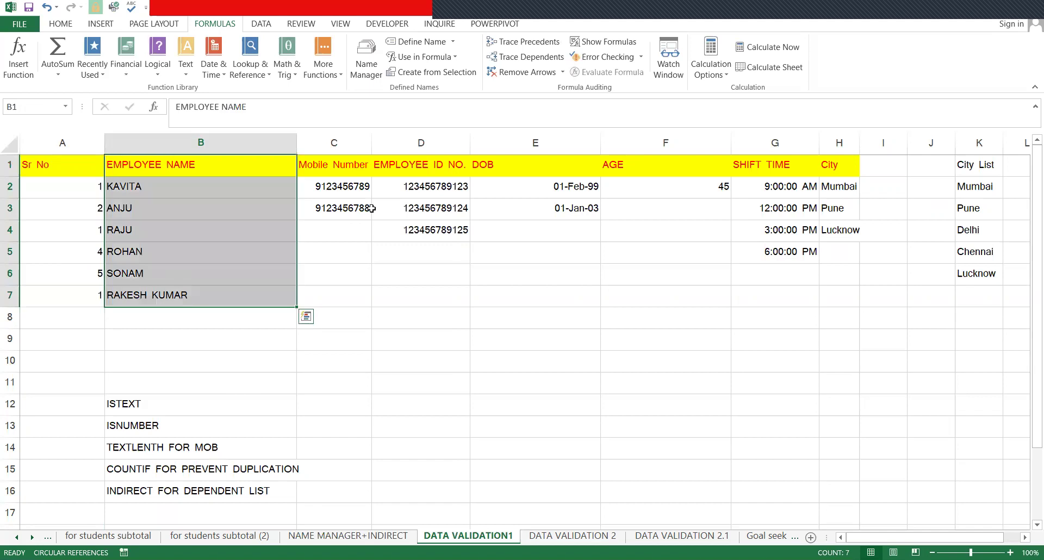
click(91, 256)
drag(136, 253, 152, 313)
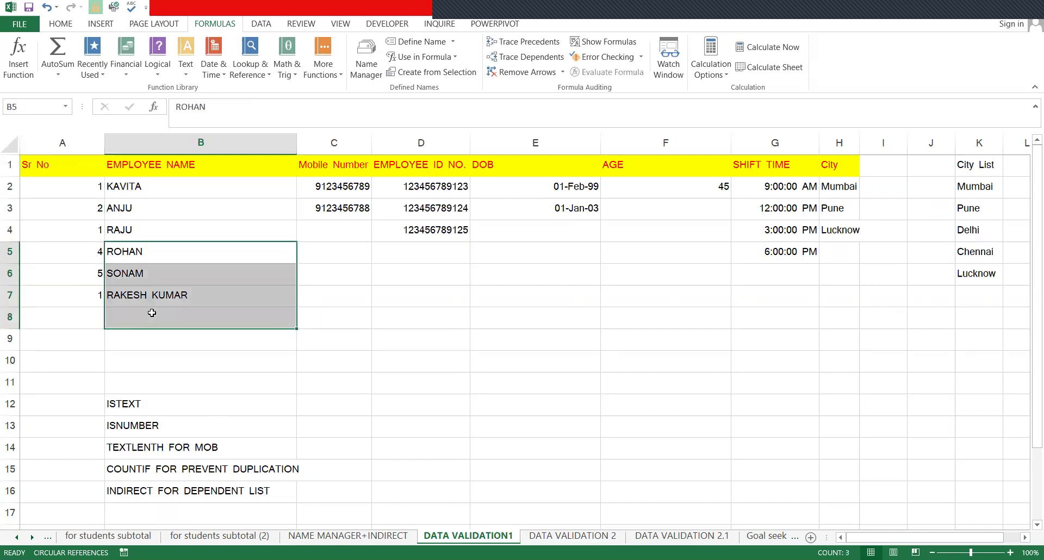
key(Delete)
click(345, 271)
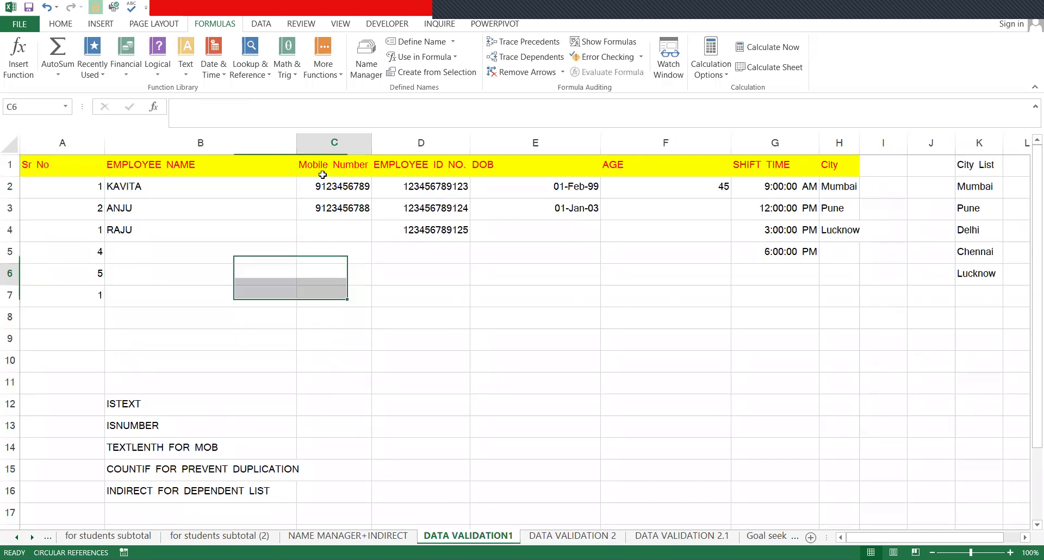
- Review the EMPLOYEE ID NO., SHIFT TIME and City columns, then return to NAME MANAGER+INDIRECT
drag(437, 169, 450, 240)
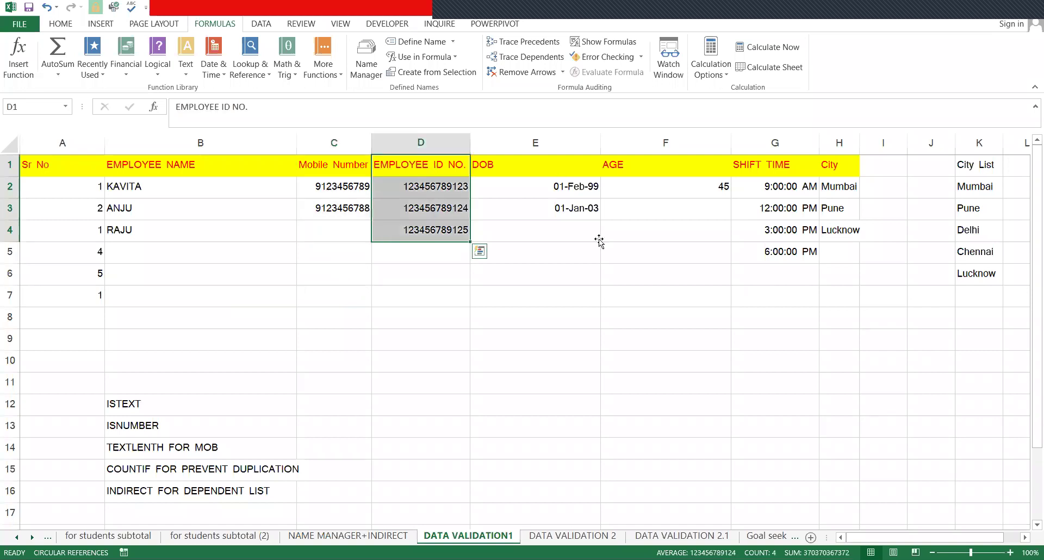
drag(705, 187, 715, 253)
drag(768, 172, 791, 292)
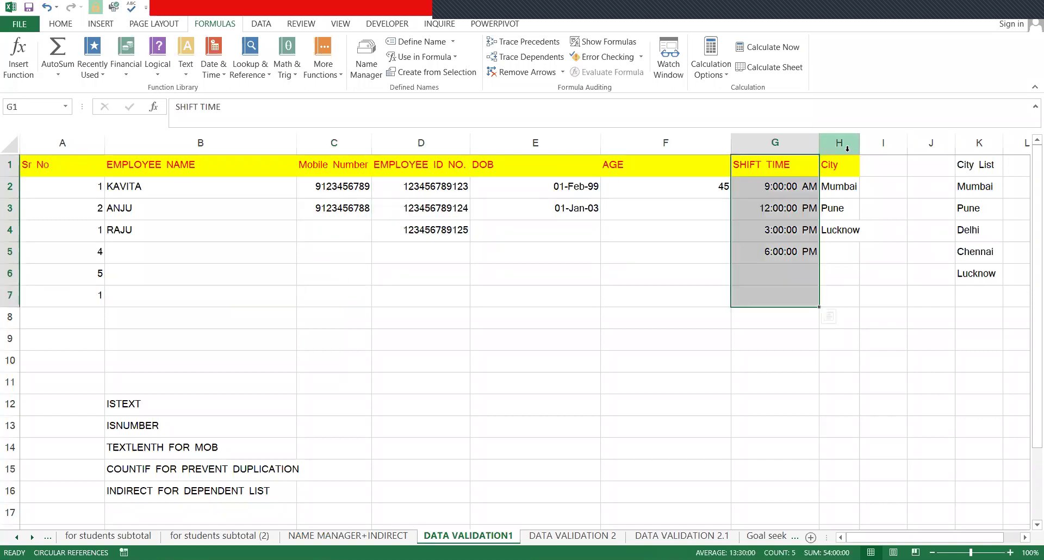
drag(839, 143, 870, 183)
click(758, 49)
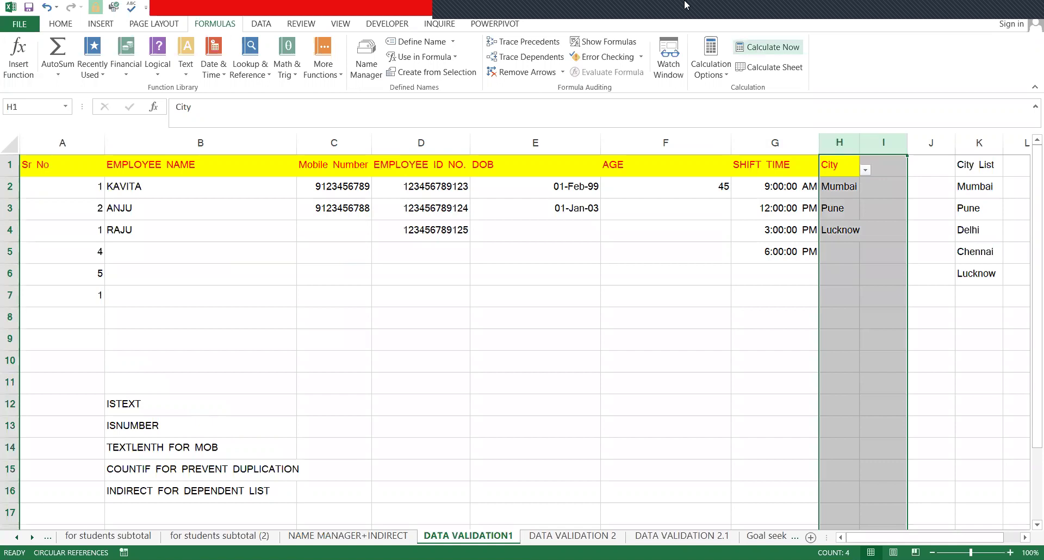
click(1005, 4)
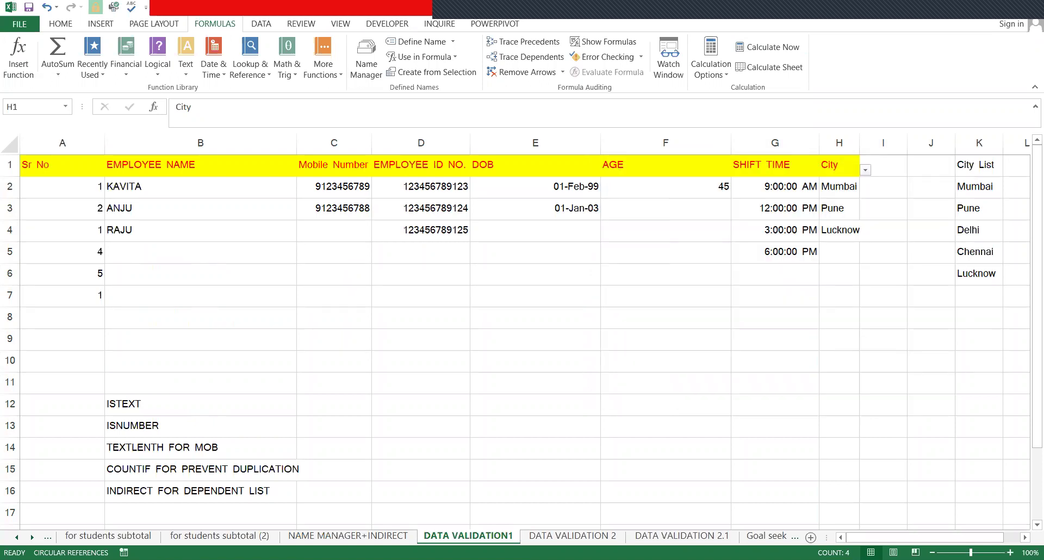
click(396, 520)
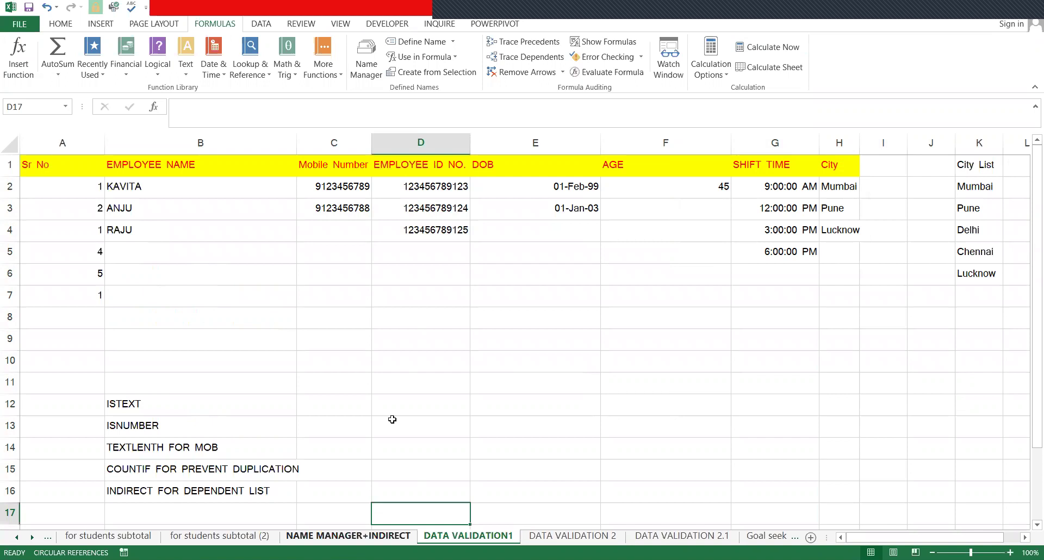
key(ctrl+Page_Up)
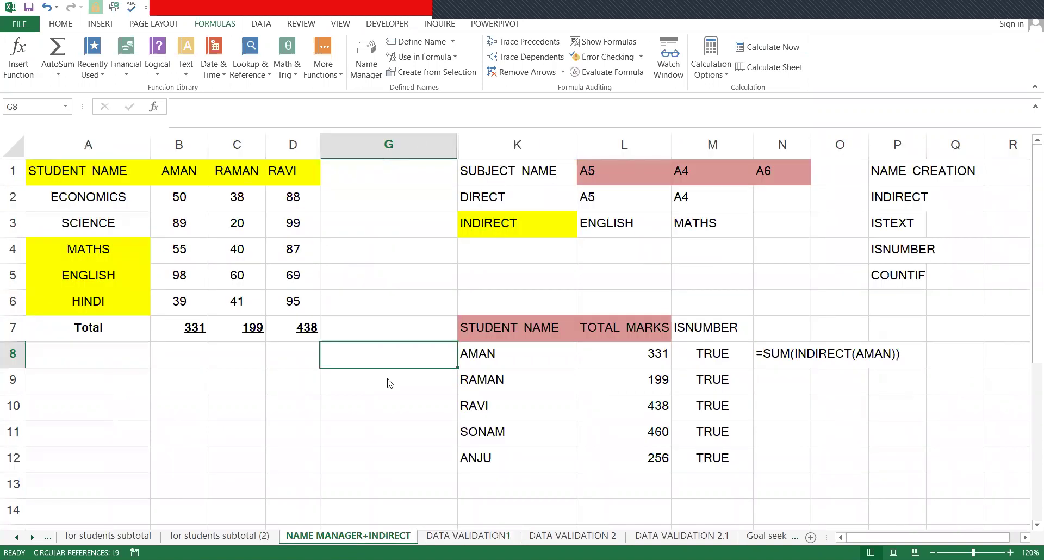
text(=COUNTIF()
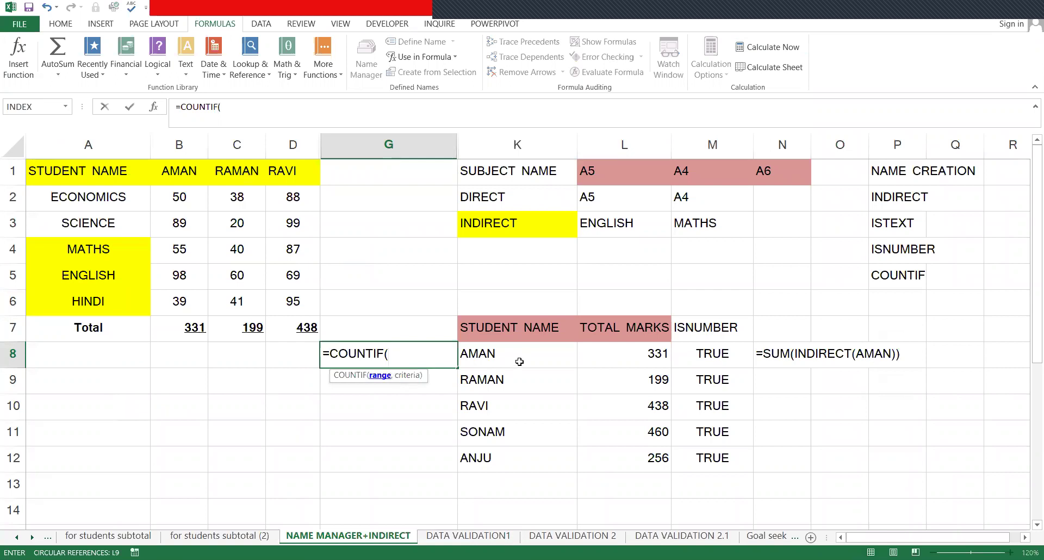
drag(515, 459, 515, 460)
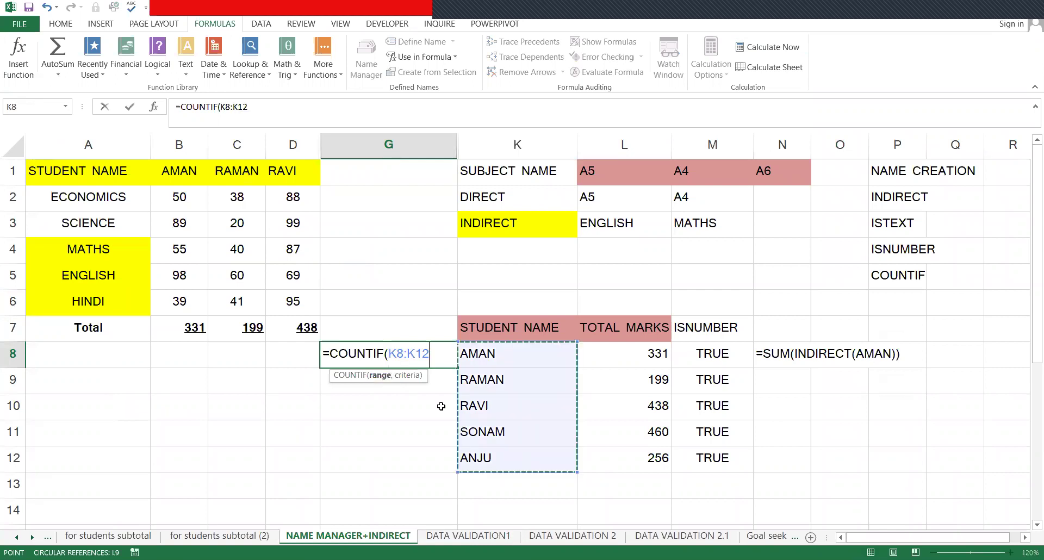
text(,)
click(505, 359)
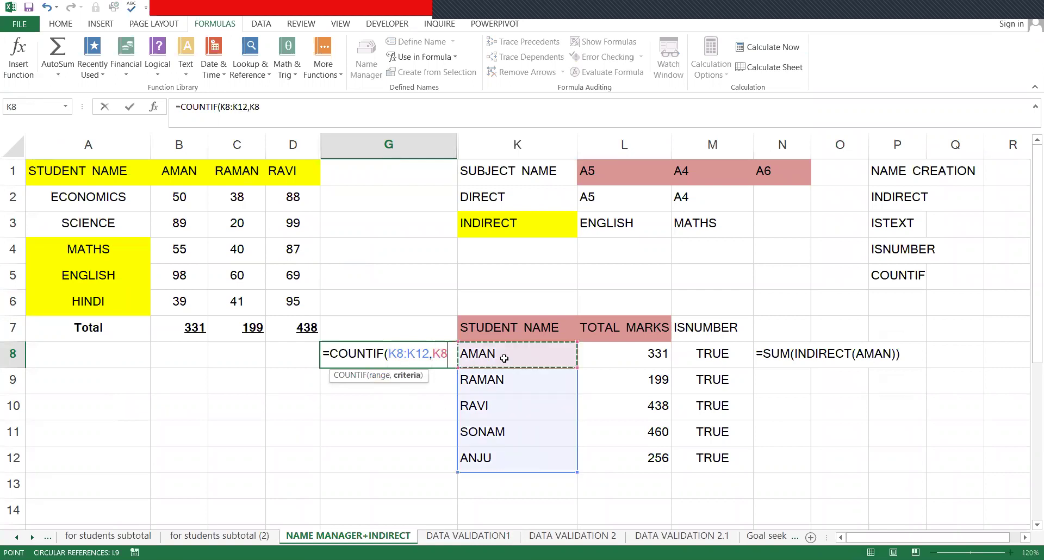
key(Return)
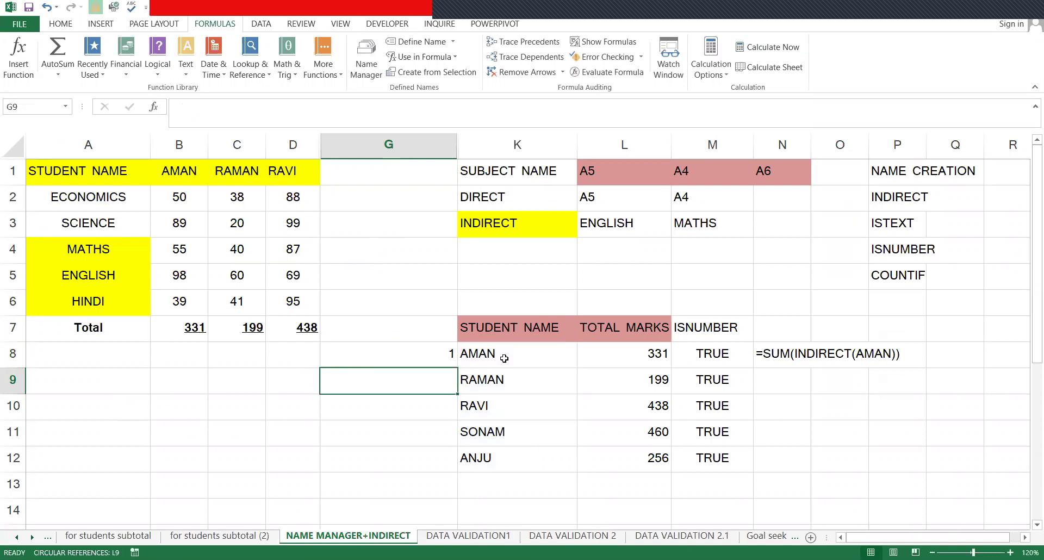
key(Up)
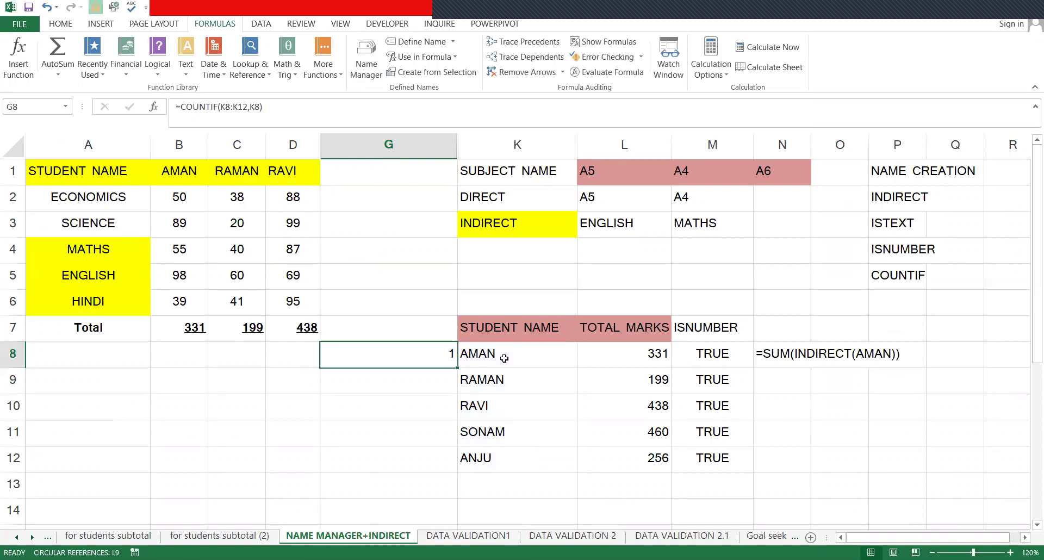
key(Right)
key(Down)
key(Down)
key(Down)
text(AM)
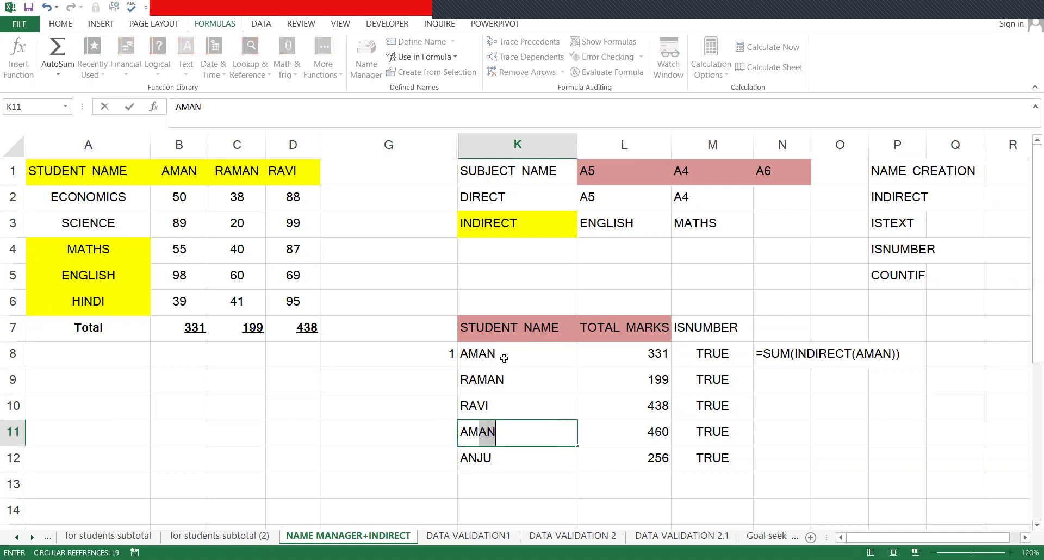
key(Return)
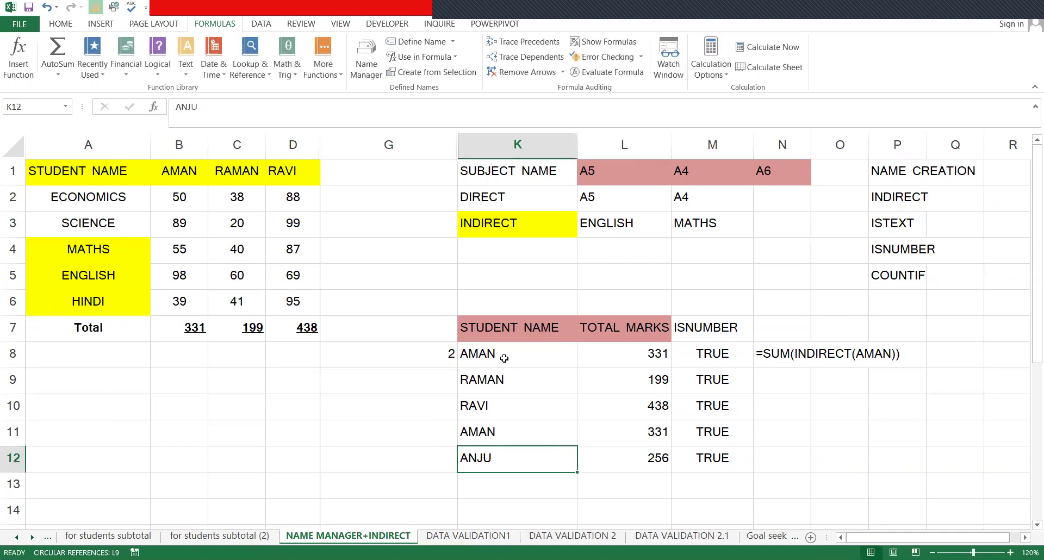
key(Up)
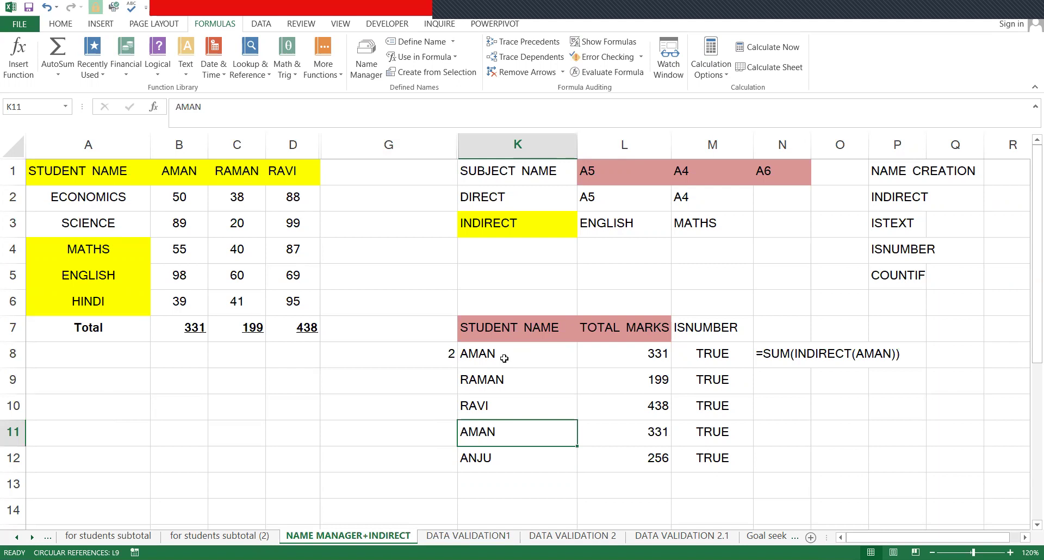
key(ctrl+z)
click(504, 359)
key(ctrl+z)
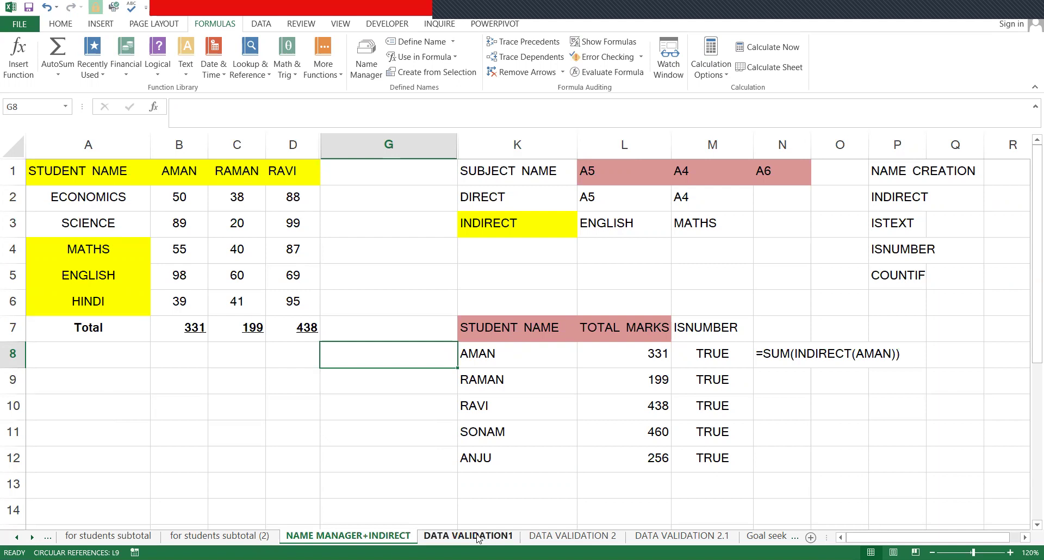
- On the DATA VALIDATION1 sheet, fill the EMPLOYEE NAME header cell B1 green
key(ctrl+Page_Down)
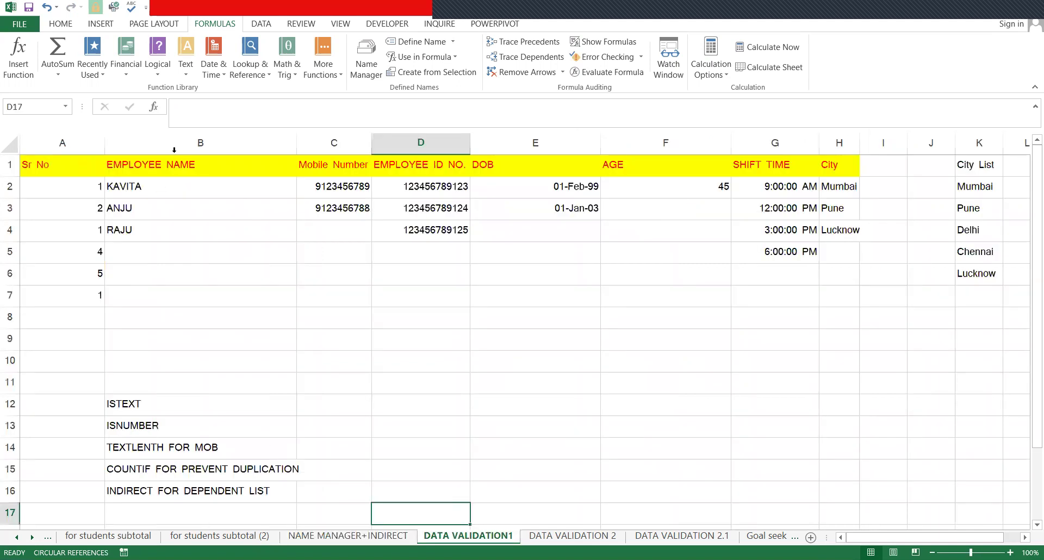
click(190, 143)
click(191, 162)
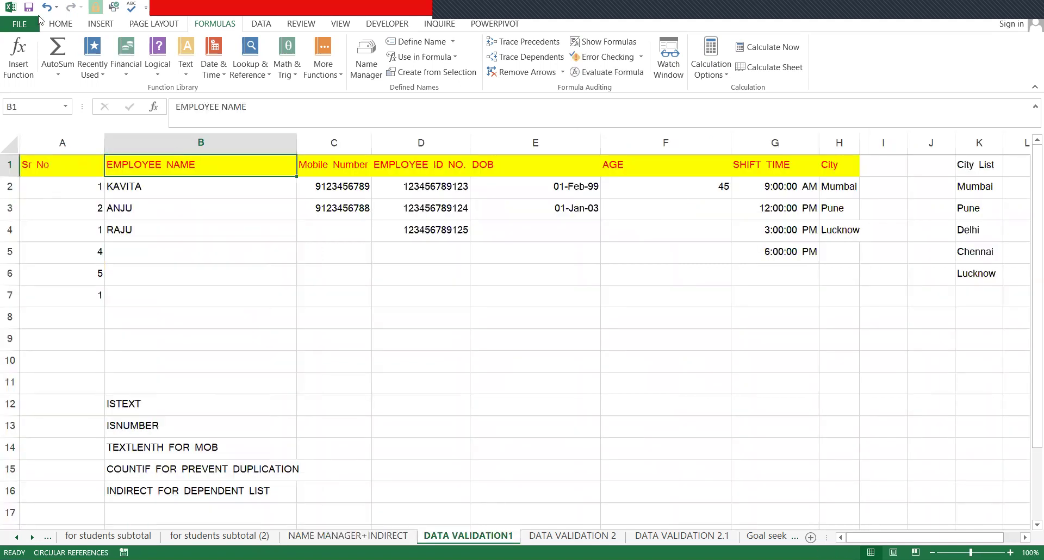
click(49, 24)
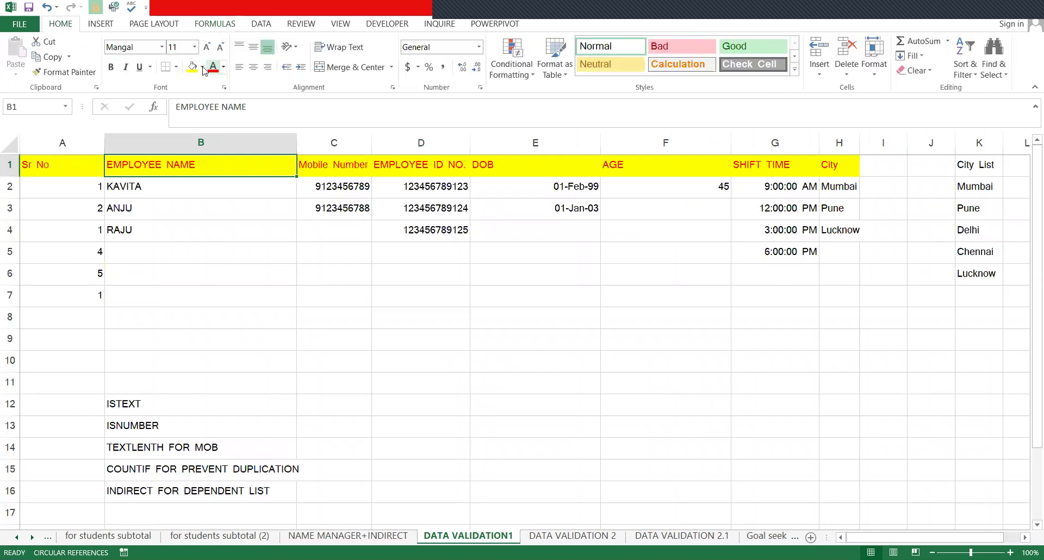
click(202, 67)
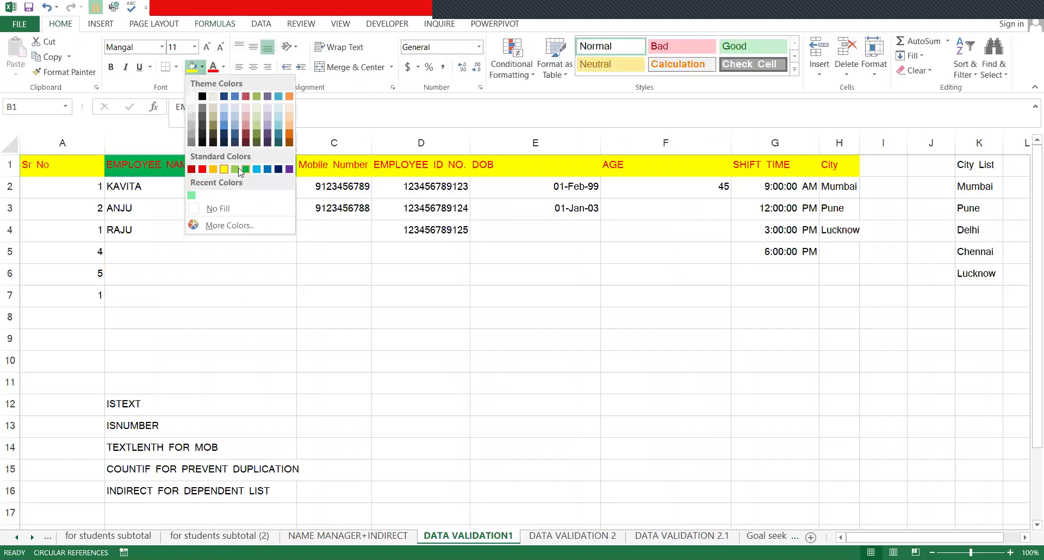
click(245, 170)
- Enter the trial number 213513 in empty name cell B5
click(175, 199)
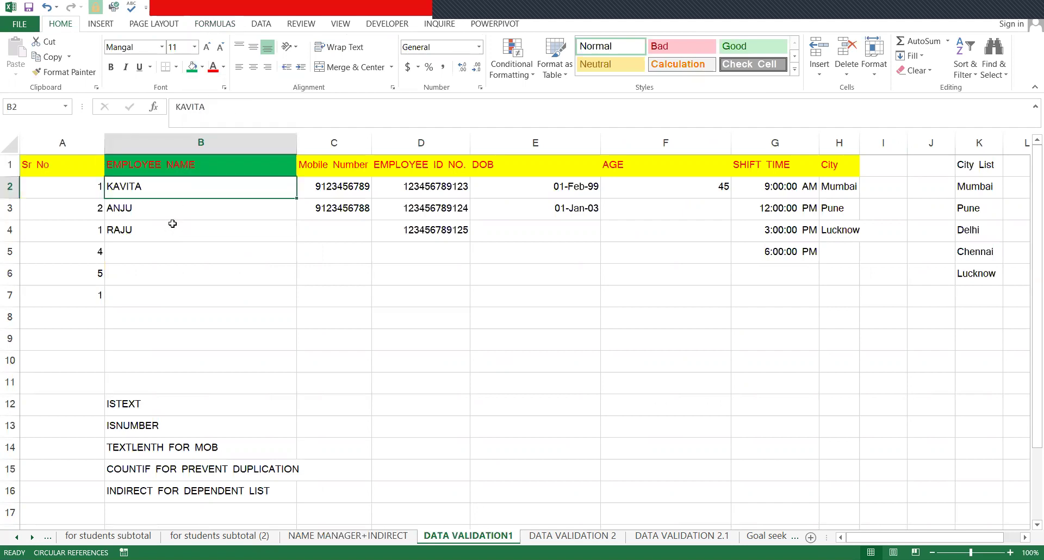
click(170, 227)
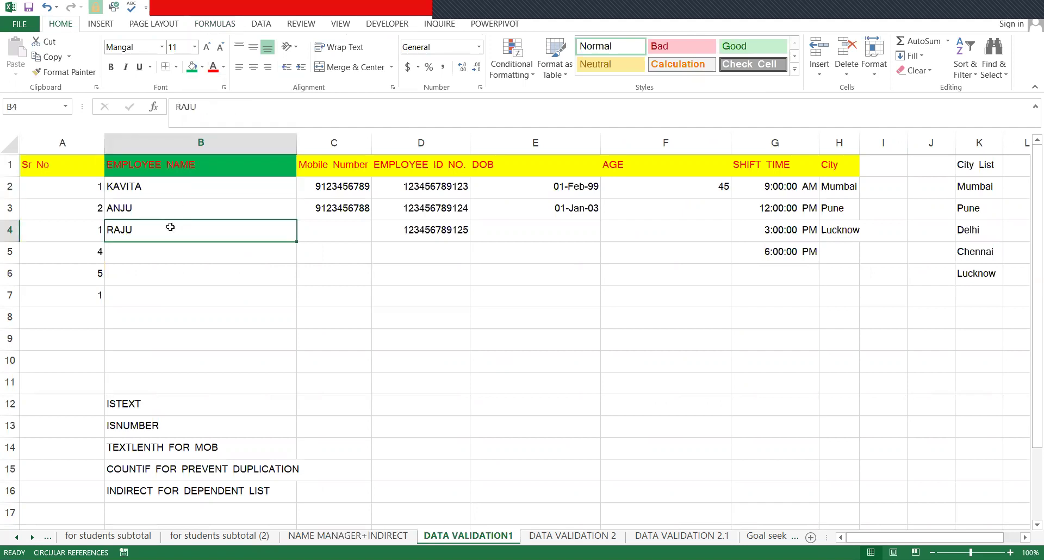
click(155, 260)
text(213513)
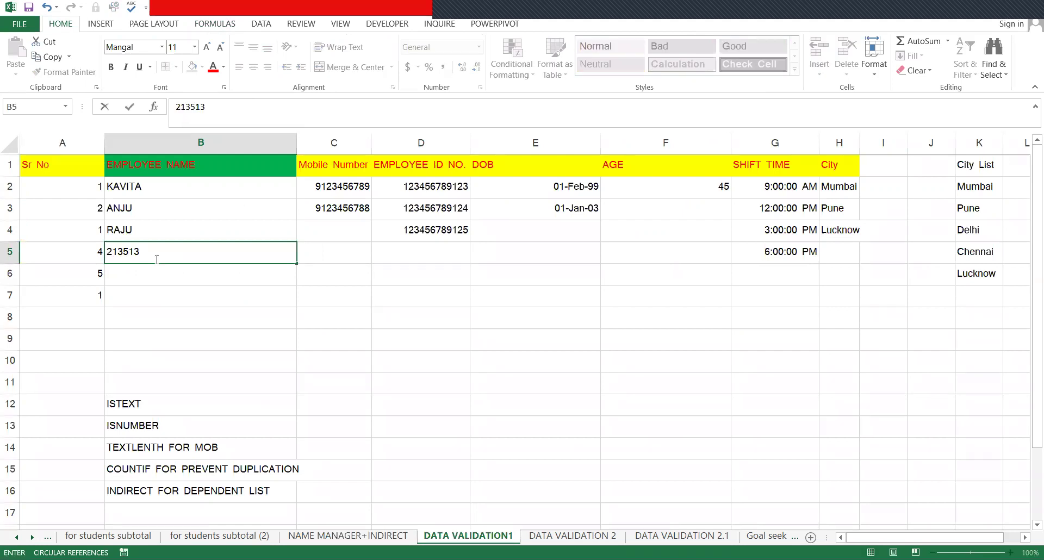
- Erase the trial numbers 213513 and 2132 from B5, leaving it empty
key(BackSpace)
key(BackSpace)
key(BackSpace)
key(BackSpace)
key(BackSpace)
key(BackSpace)
key(Return)
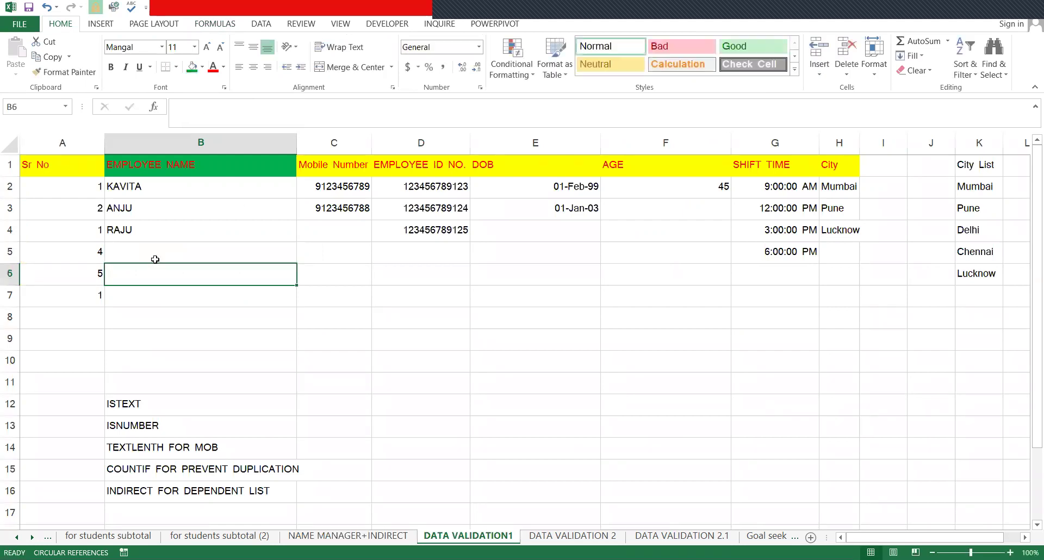
key(Up)
key(Up)
click(155, 259)
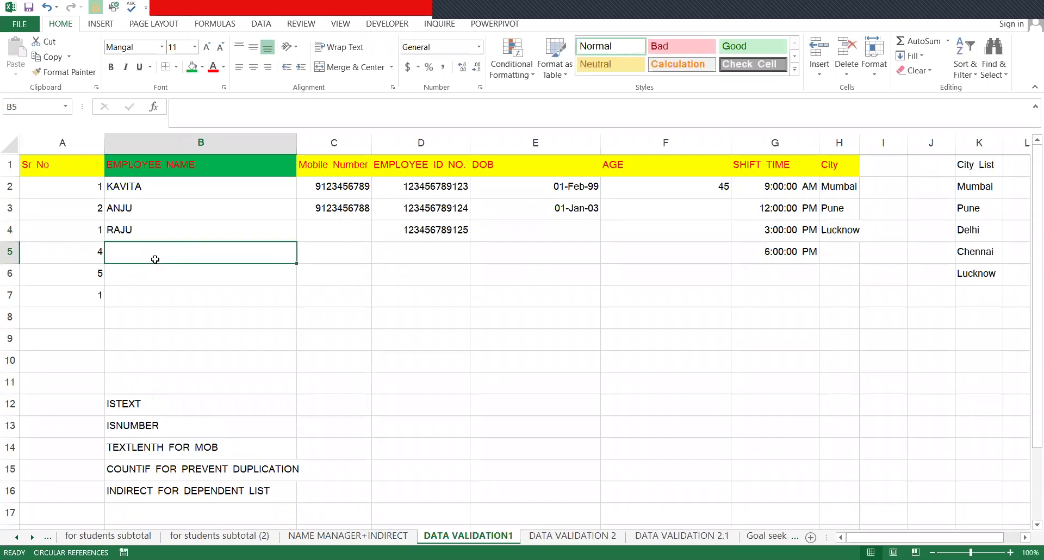
text(2132)
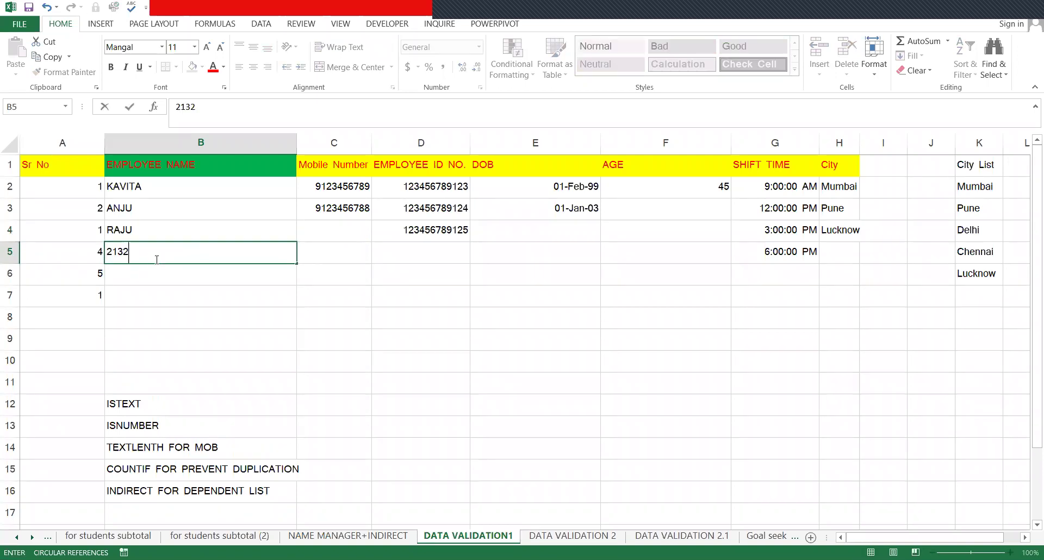
double_click(157, 260)
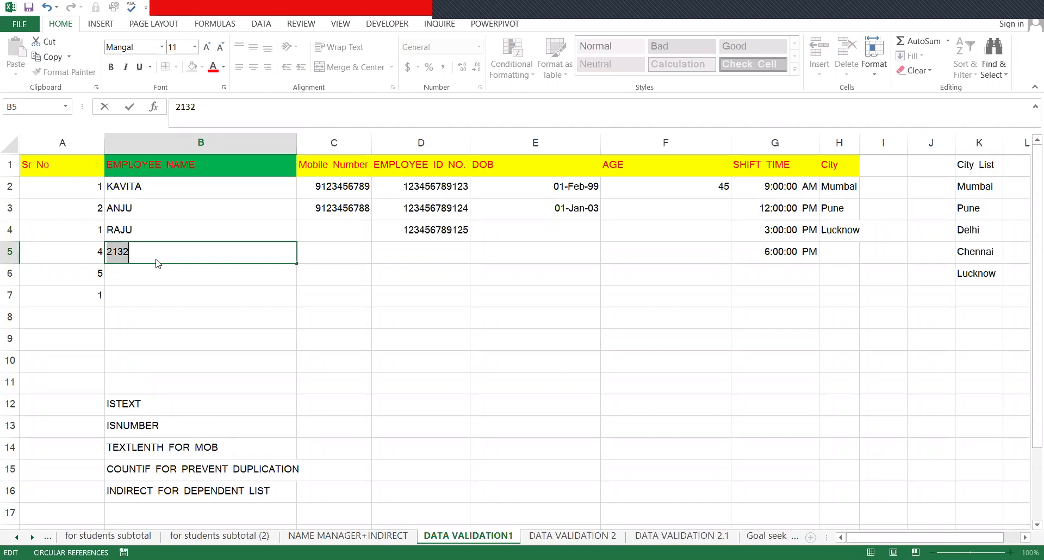
key(BackSpace)
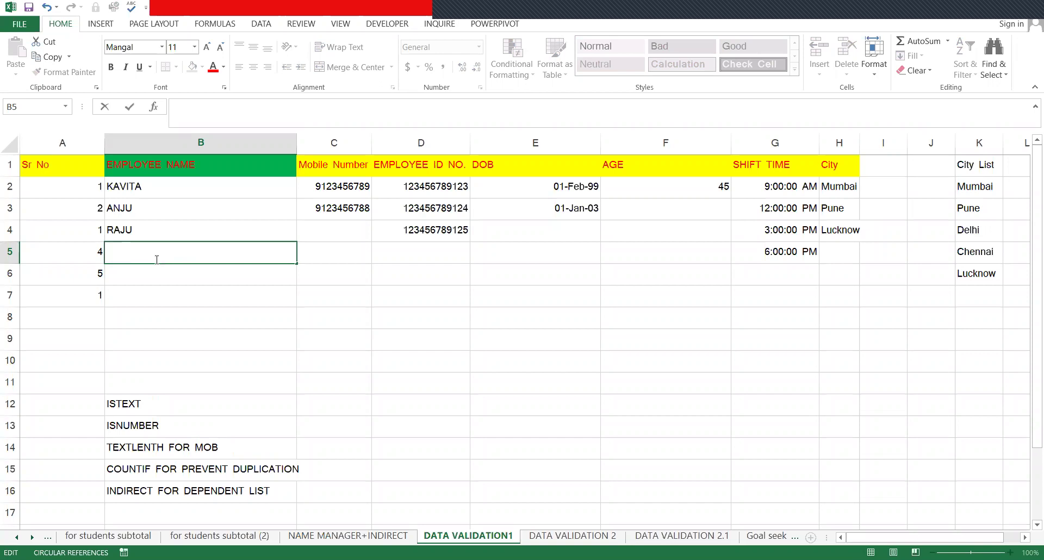
- Try HINSD and 443 in B5, then erase them and leave B5 blank
text(HINSD)
key(Return)
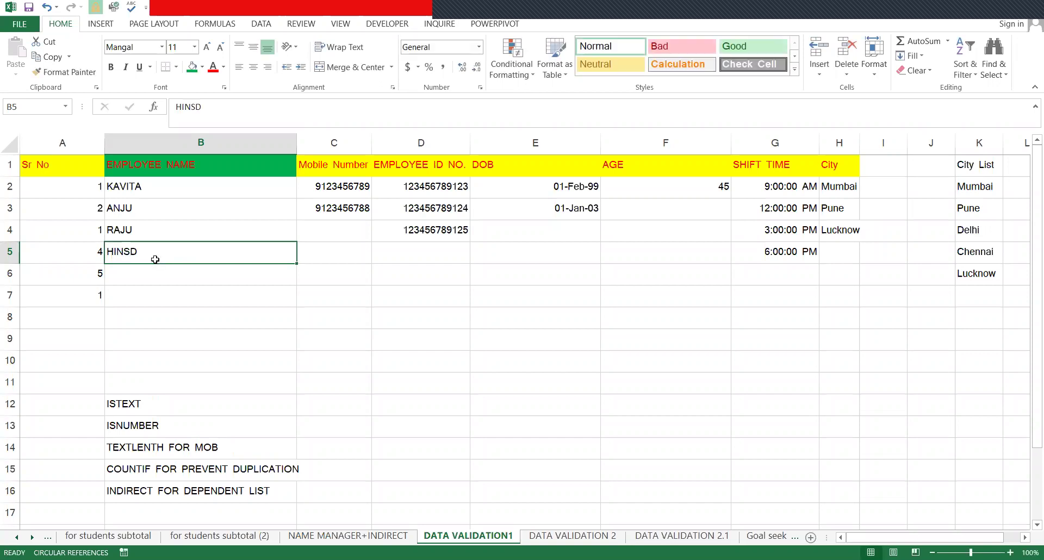
text(443)
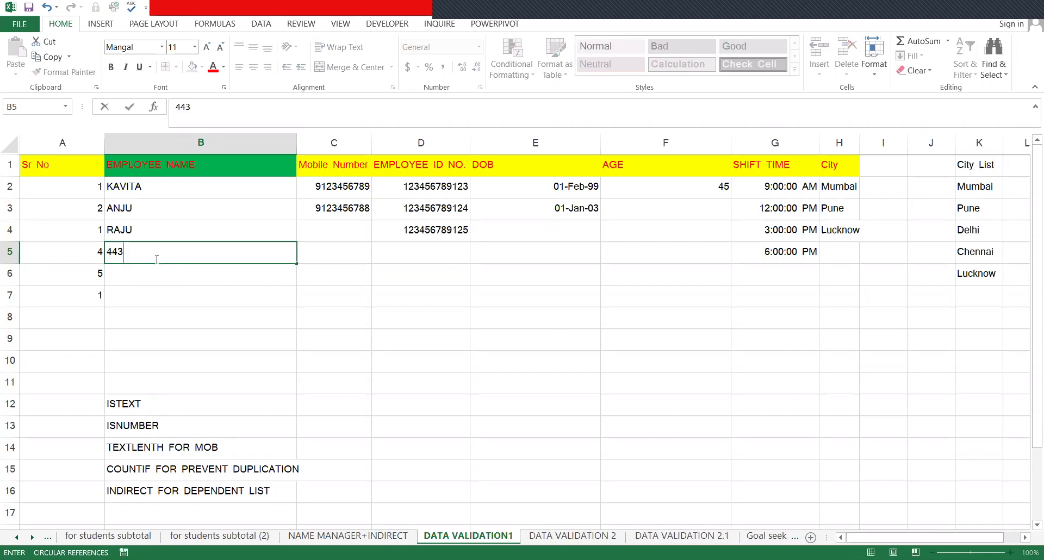
key(BackSpace)
key(BackSpace)
key(BackSpace)
click(336, 281)
click(155, 146)
click(380, 246)
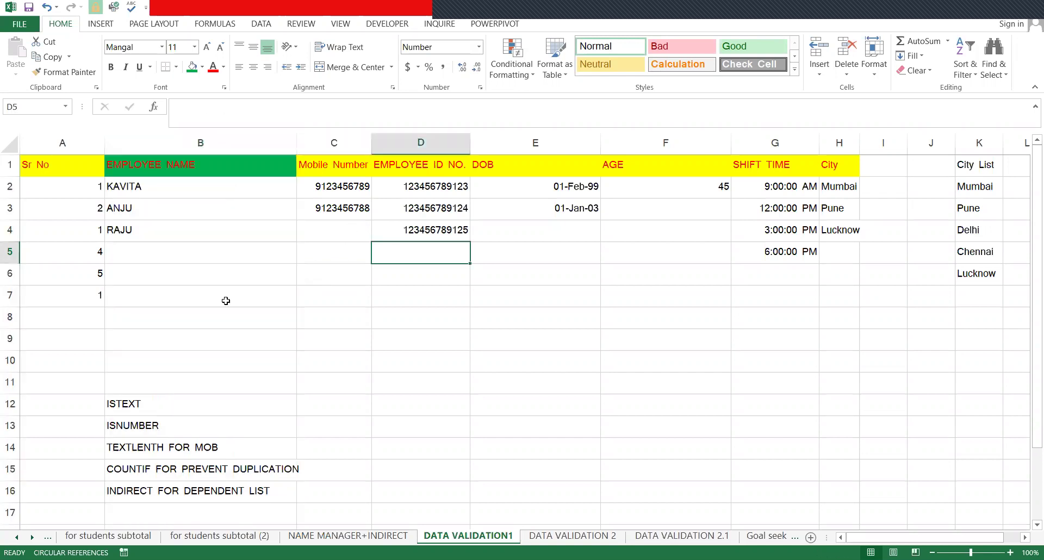
- Select the EMPLOYEE NAME column and set its Data Validation Allow type to Custom
drag(163, 187, 226, 301)
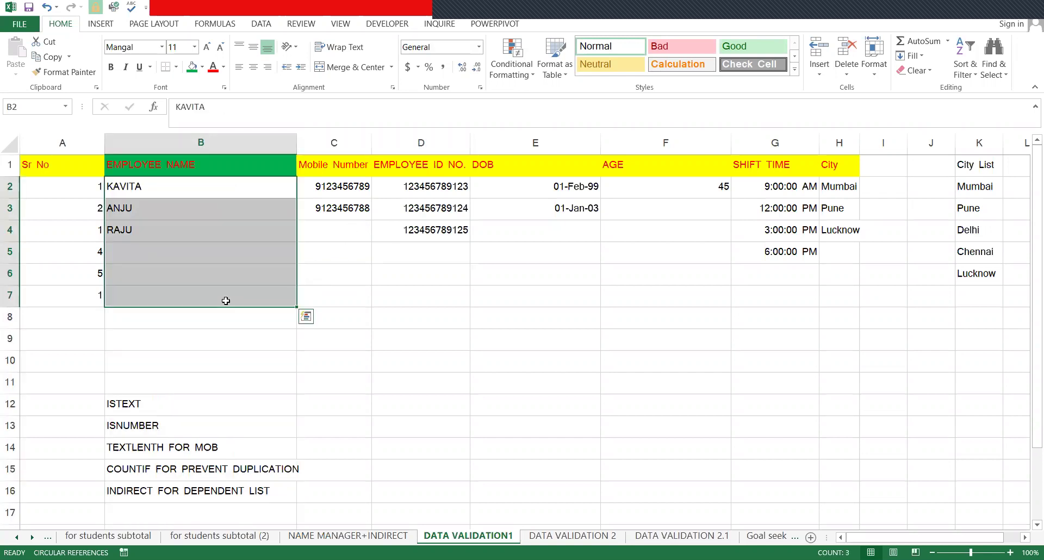
click(254, 134)
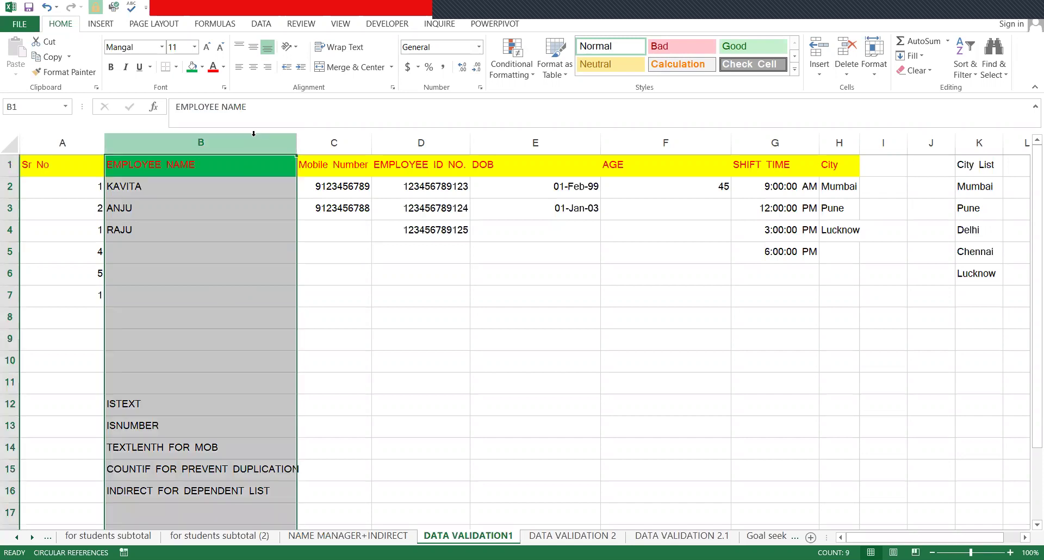
click(261, 24)
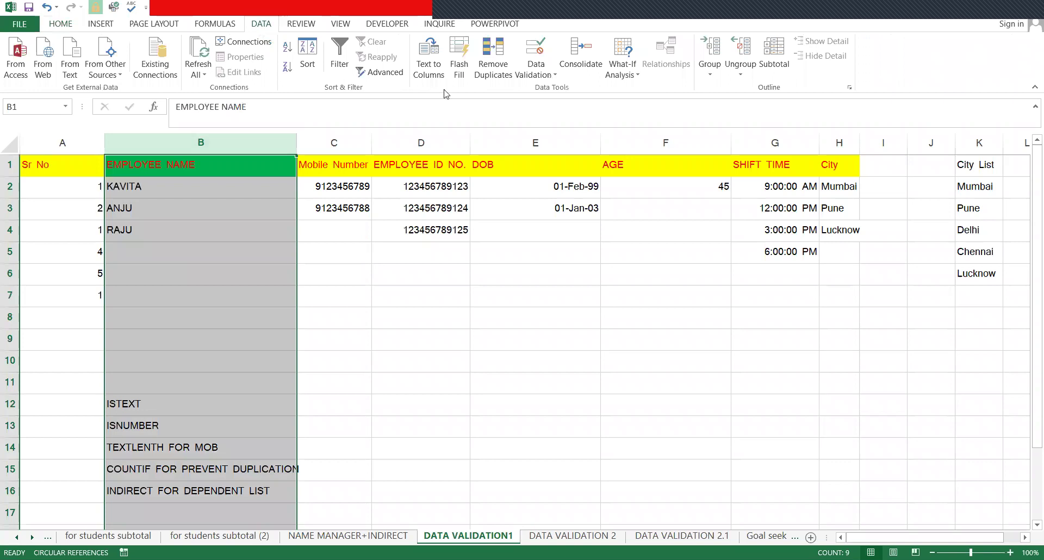
click(545, 75)
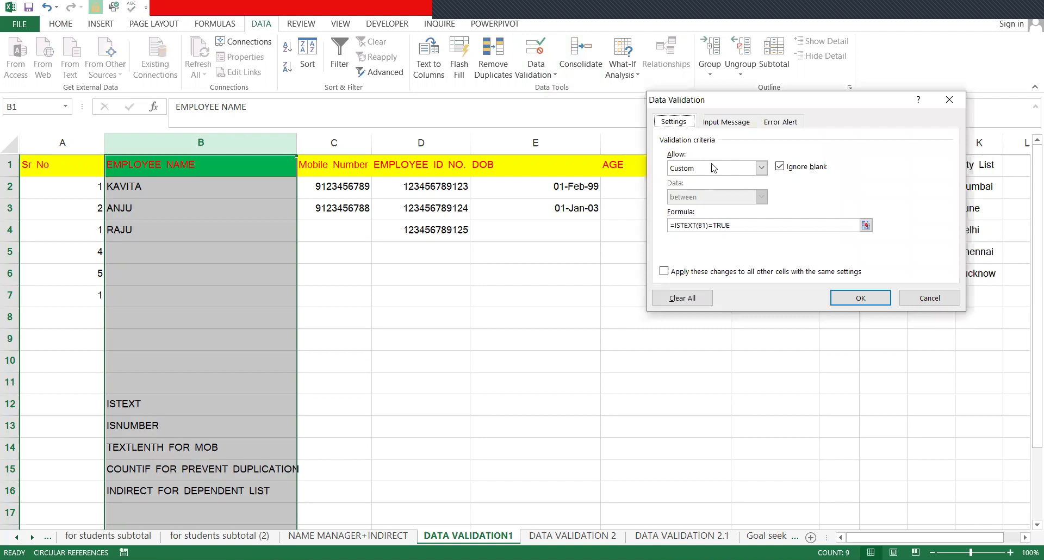
click(704, 176)
click(703, 180)
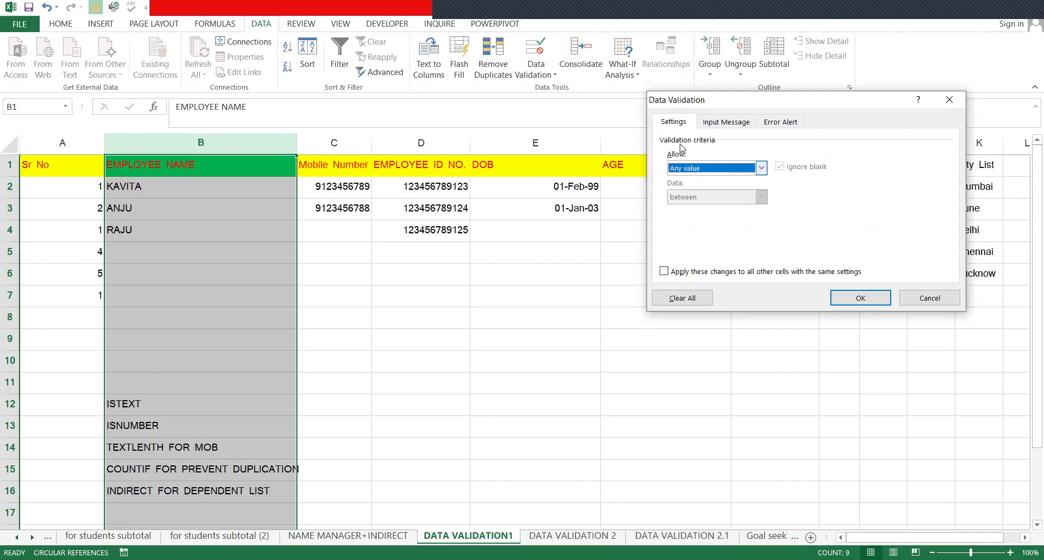
click(694, 171)
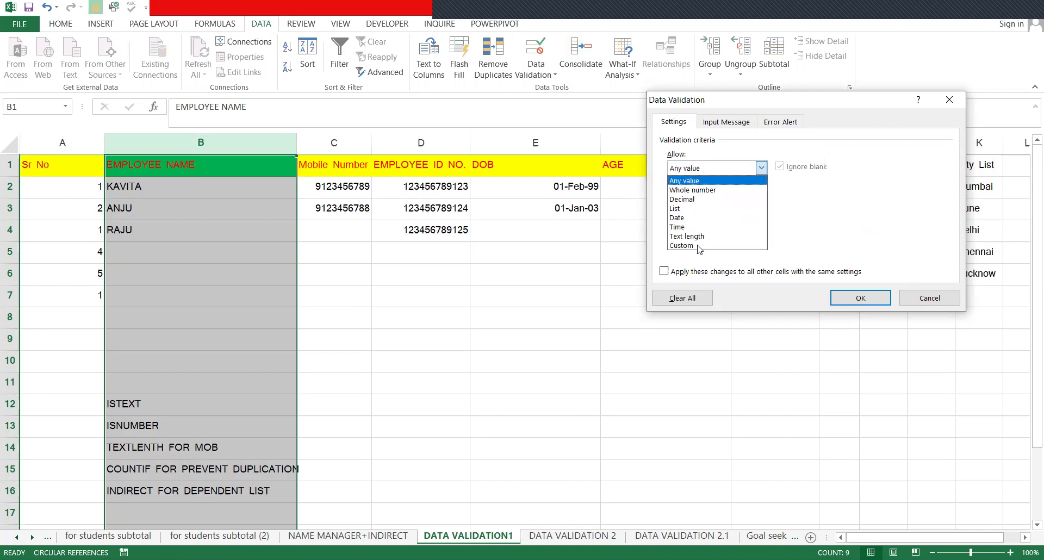
click(700, 246)
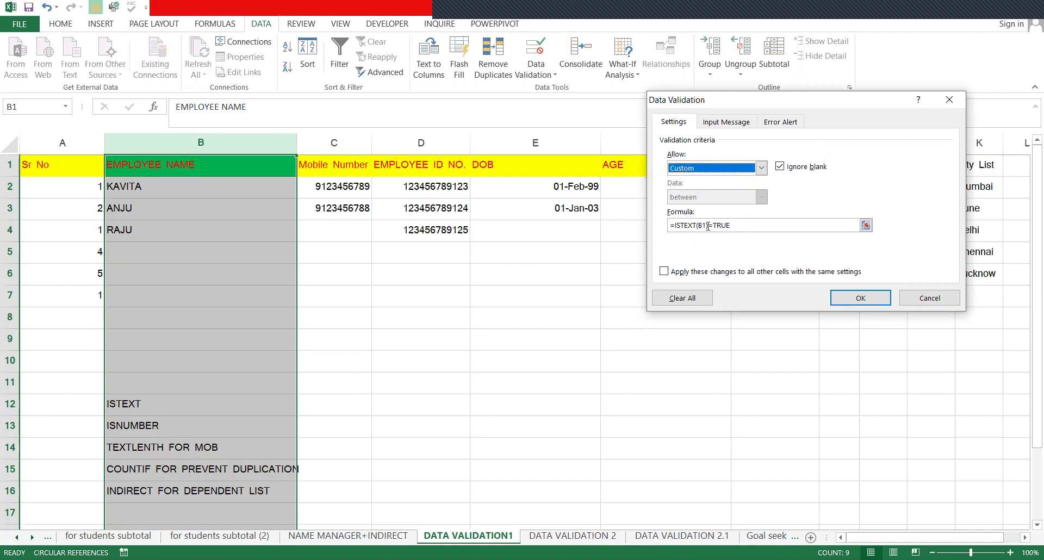
- Reopen Data Validation with Alt+A+V and delete the existing custom formula
click(739, 229)
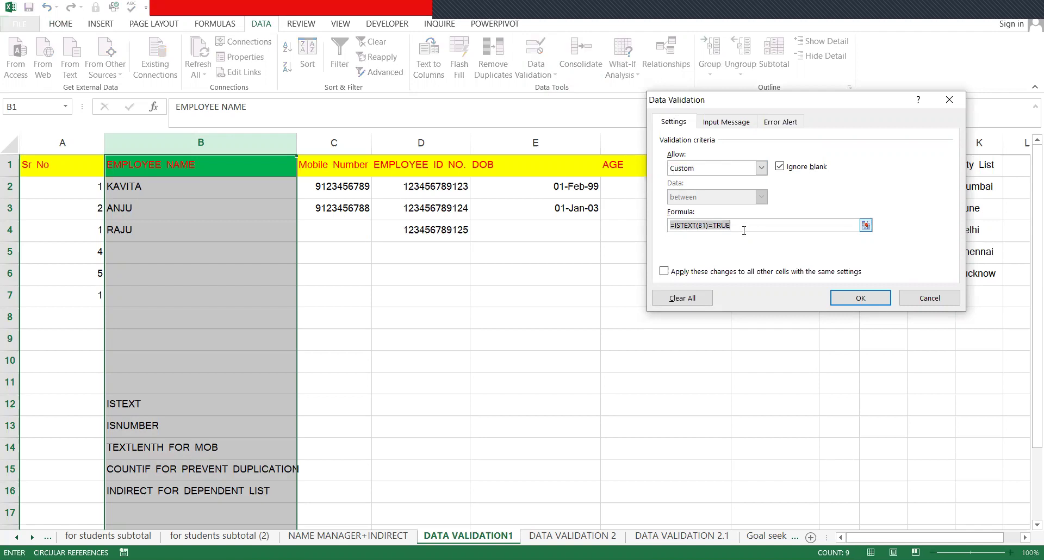
click(707, 225)
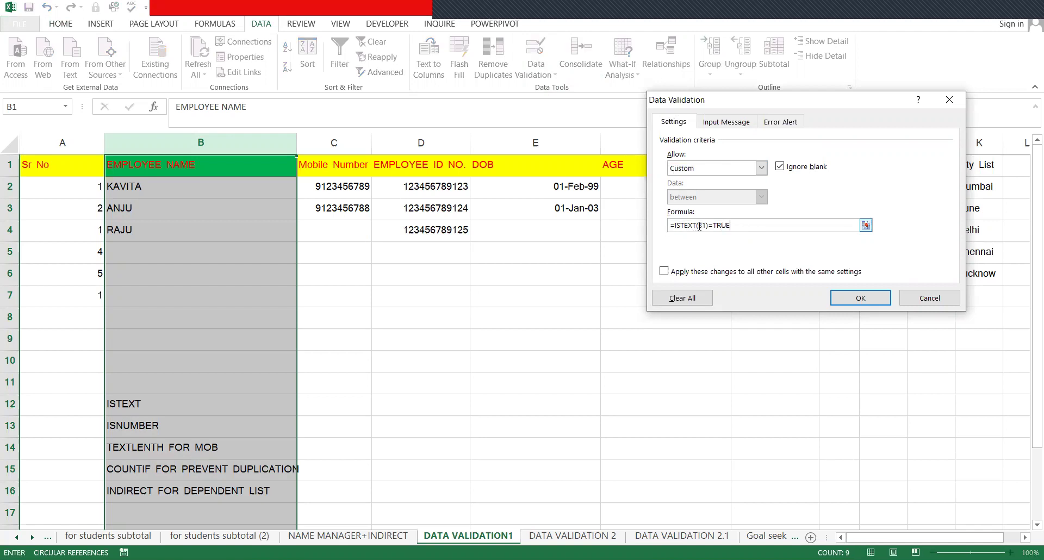
click(700, 225)
key(Right)
key(Right)
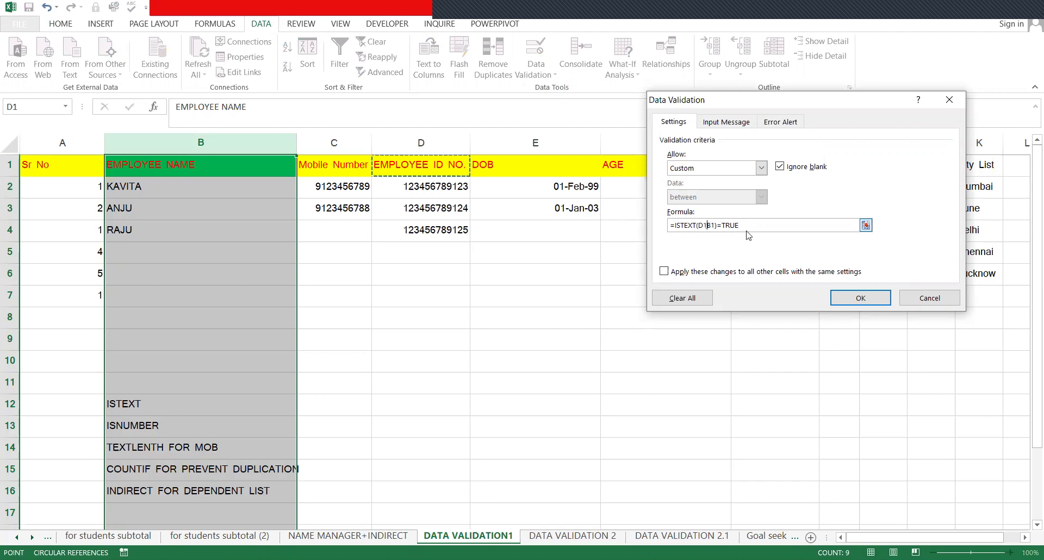
key(Escape)
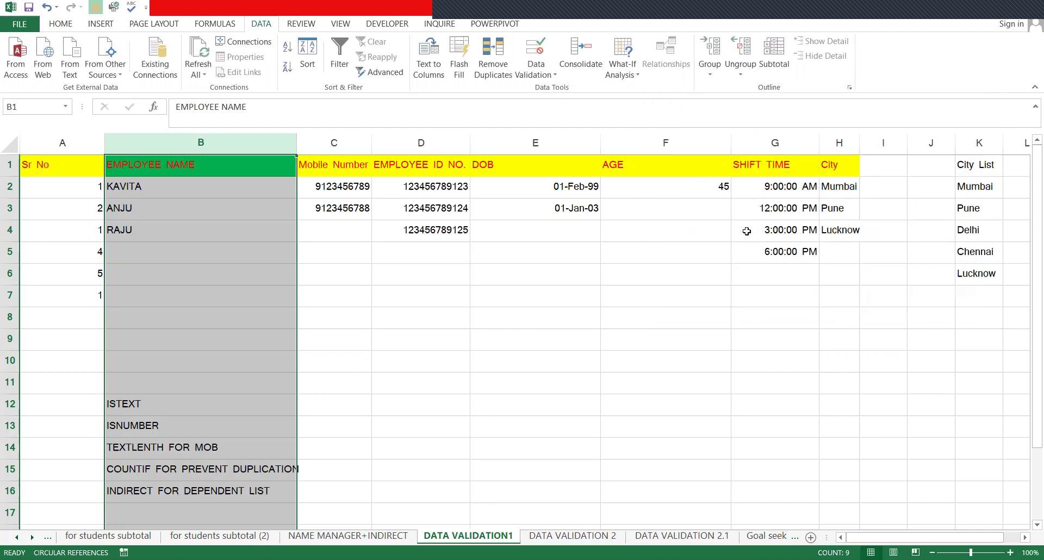
key(alt)
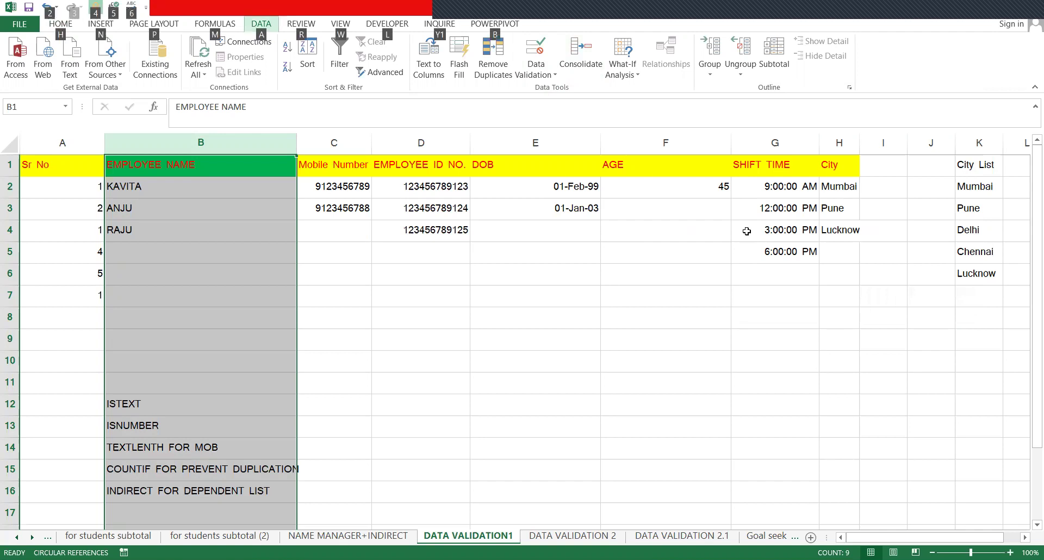
key(a)
key(v)
key(v)
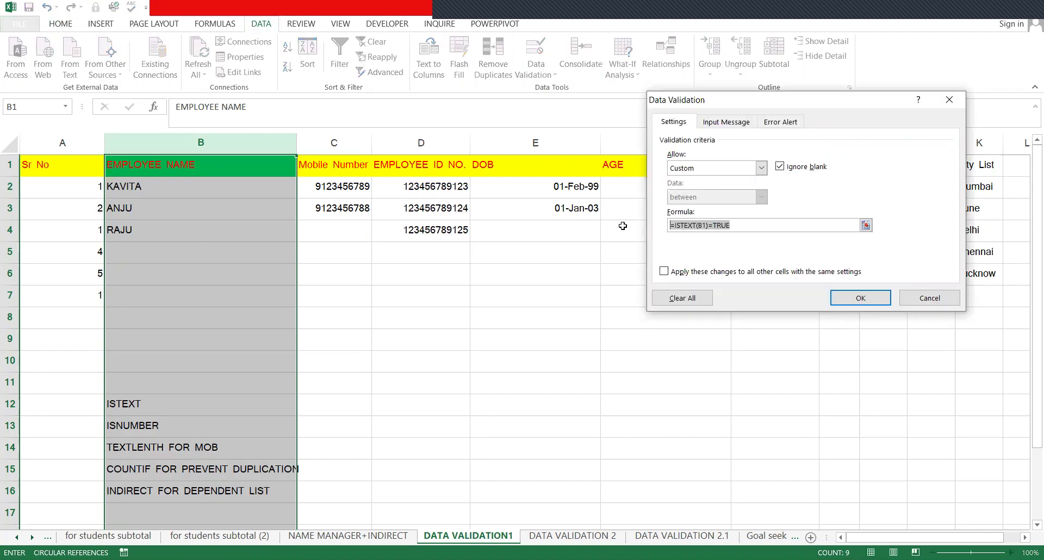
key(BackSpace)
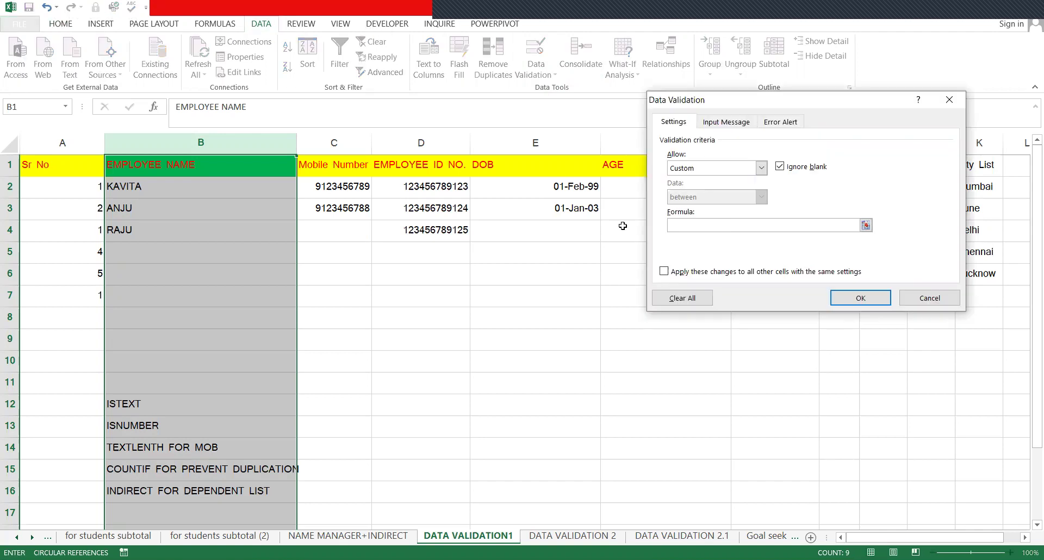
- Enter the custom validation formula =ISTEXT(B2)=TRUE, picking B2 from the sheet
text(=ISTEXT)
text(()
click(145, 186)
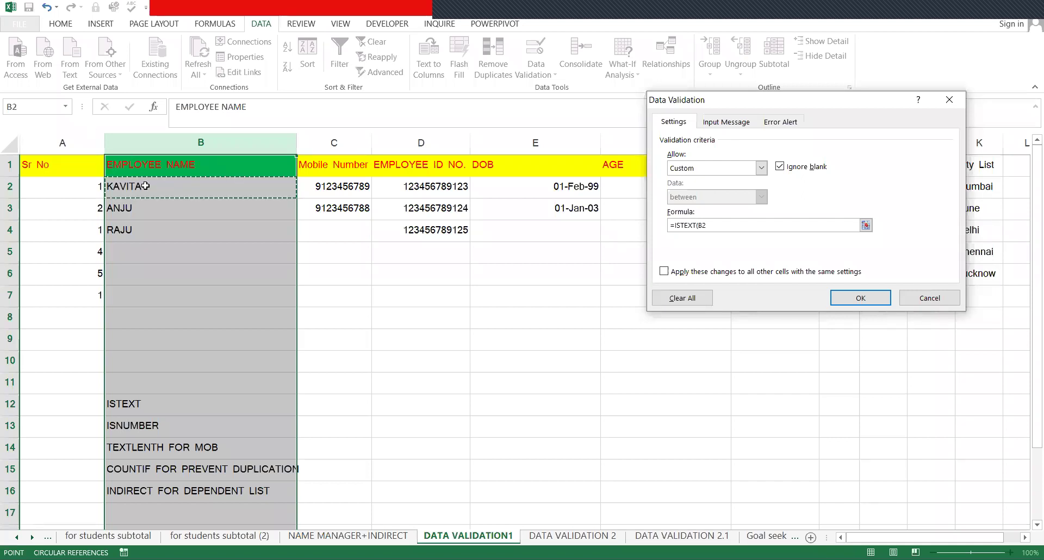
text()=TRUE)
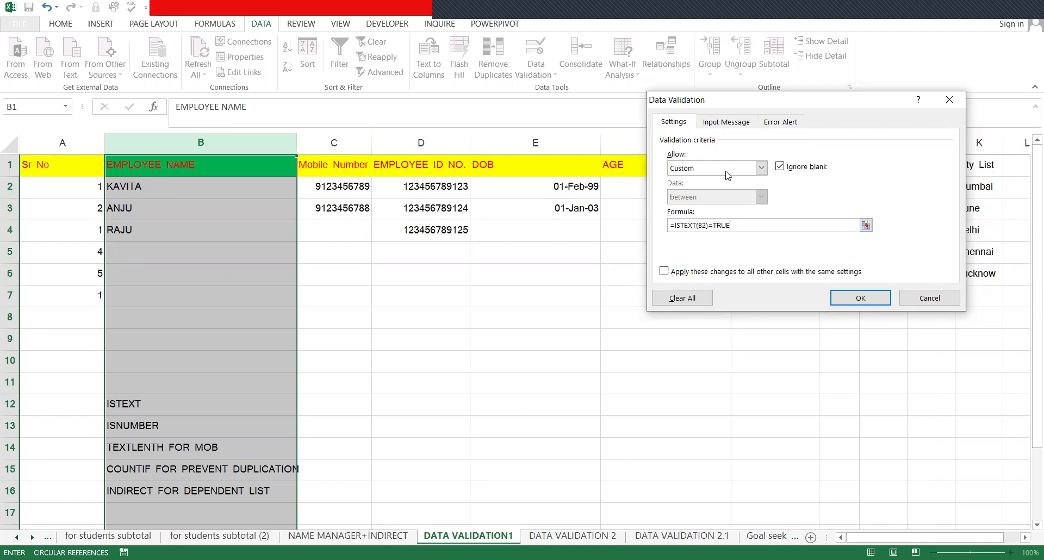
click(769, 122)
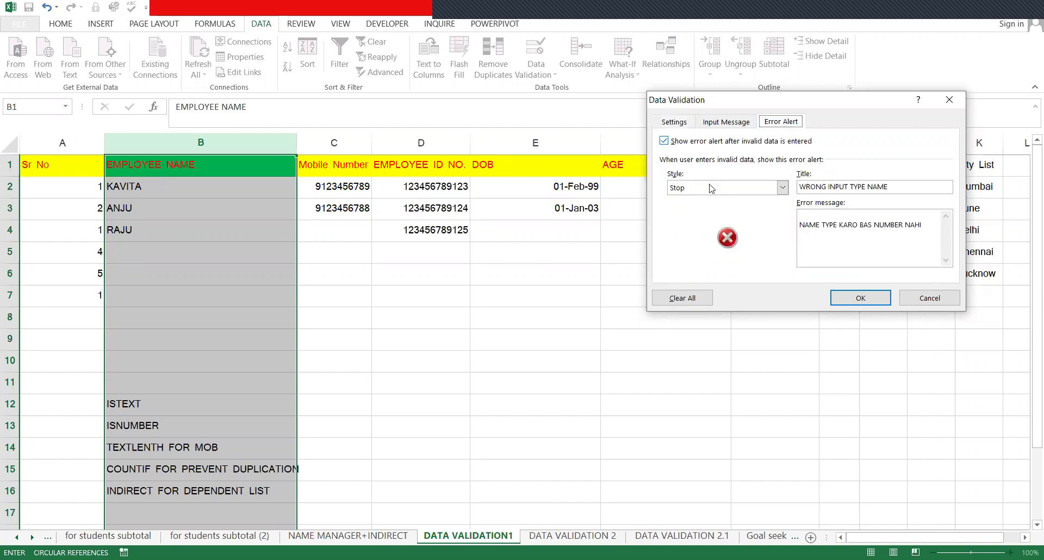
- Keep the Stop alert style, title it 'GALAT TYPE KAR RAHE HO', and apply the rule
click(716, 188)
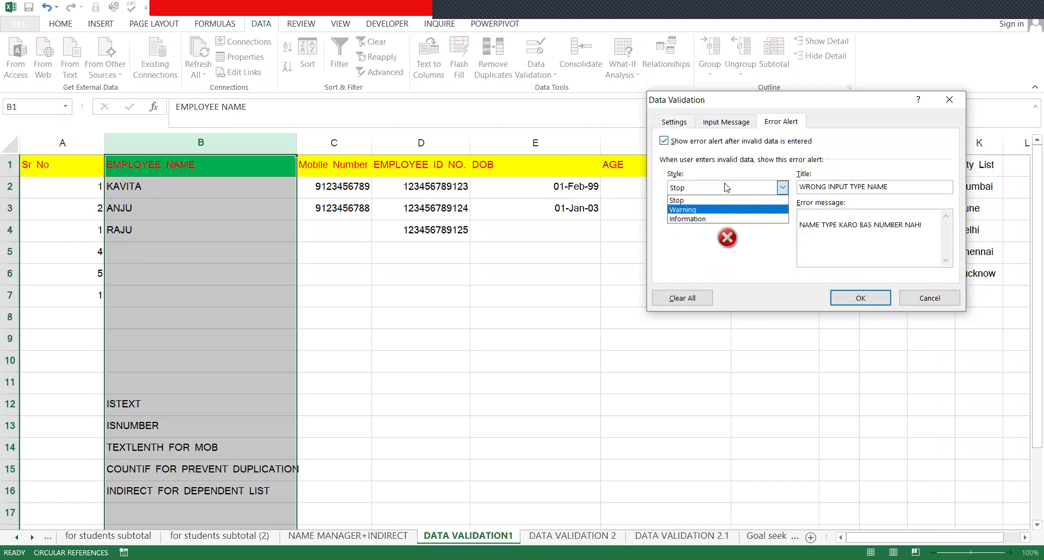
click(715, 201)
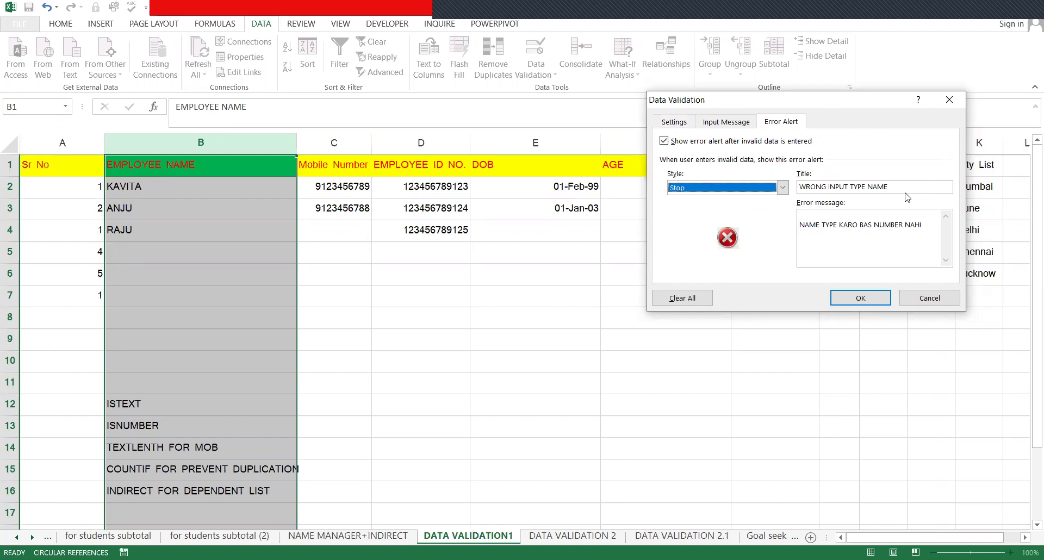
key(Tab)
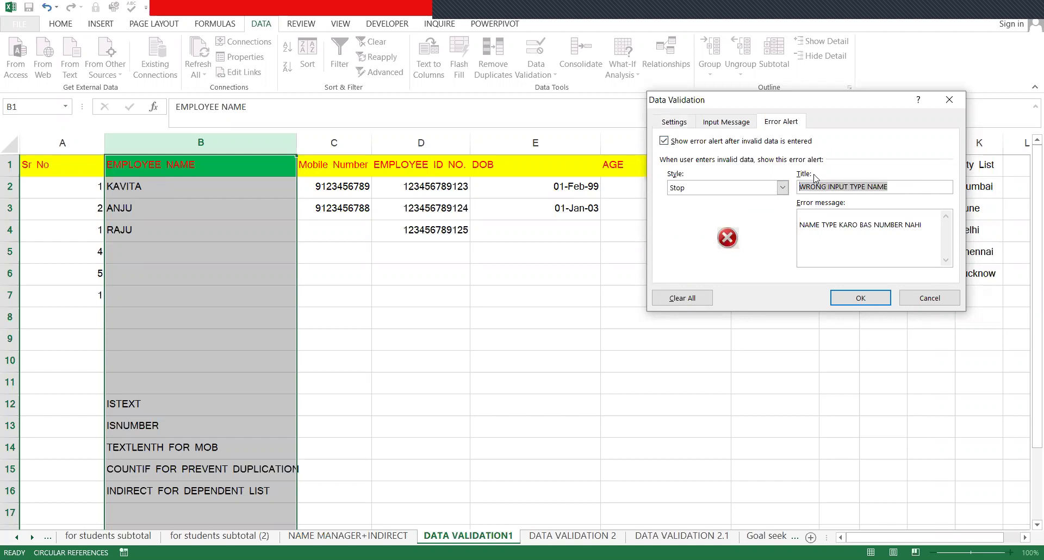
text(GALAT TYPE KAR RAHE HO)
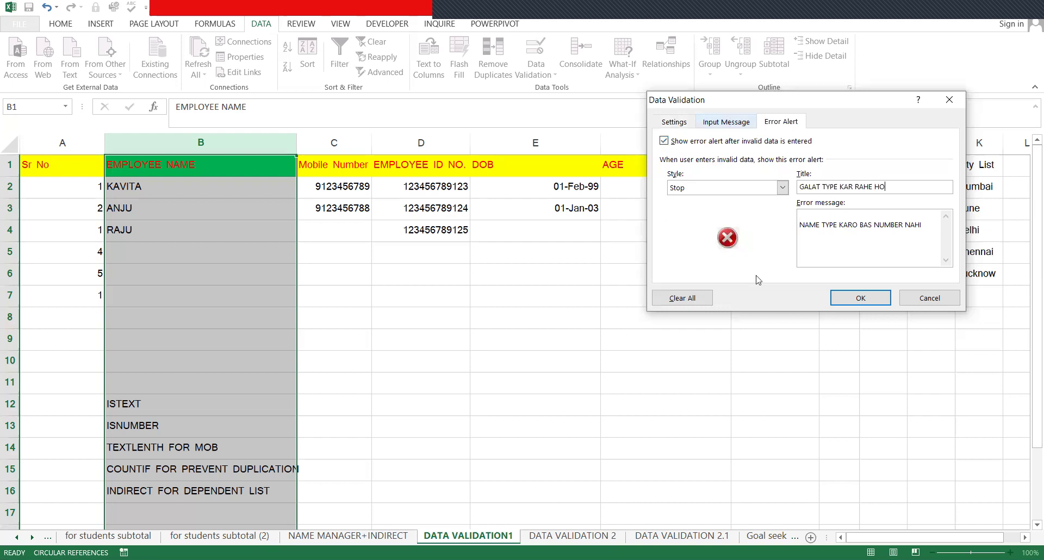
click(853, 292)
- Test 213 in B5, undo it, and discard the HINSD entry to keep B5 empty
click(198, 253)
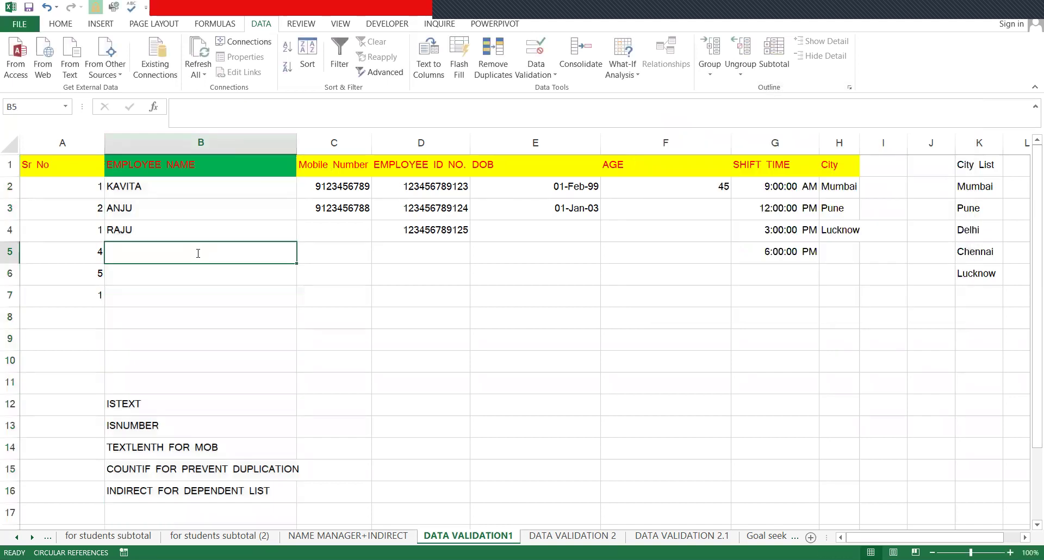
text(213)
key(Return)
key(ctrl+z)
text(HINSD)
key(Delete)
key(Up)
key(Up)
key(Down)
key(Down)
key(Down)
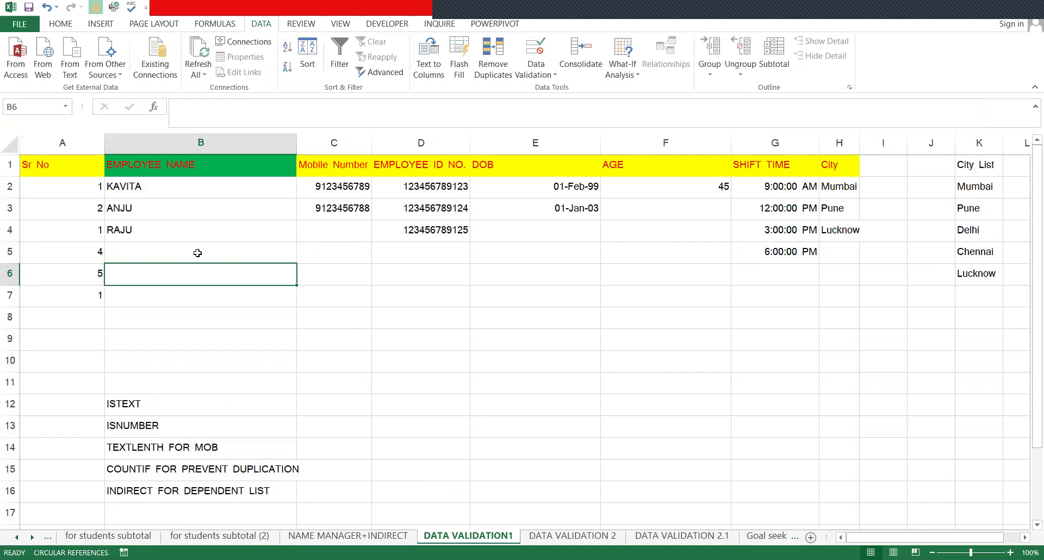
key(Up)
key(Up)
key(Down)
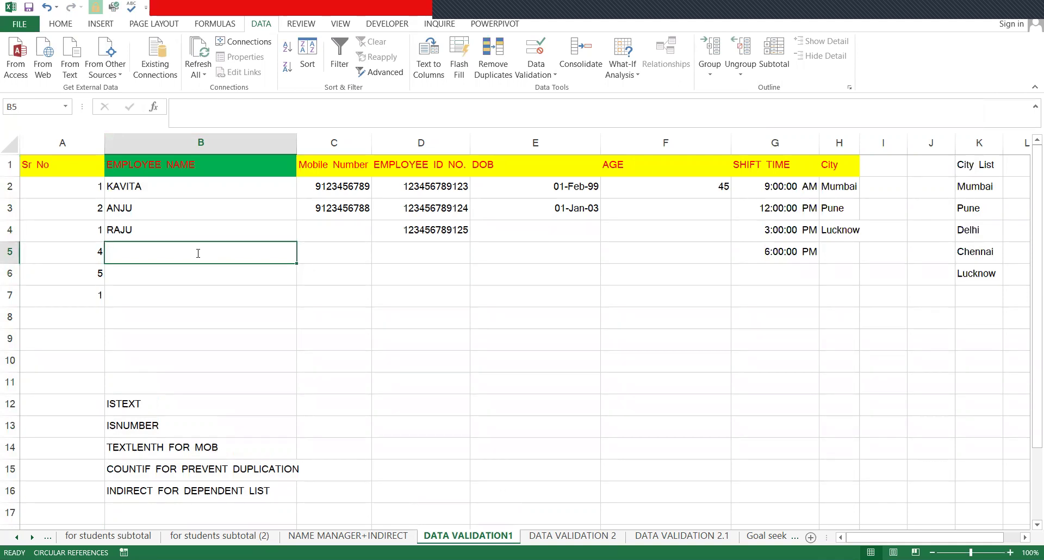
- Enter SONU in B5, then confirm 123 in B6 is rejected by the Stop alert
text(SONU)
key(Return)
text(12)
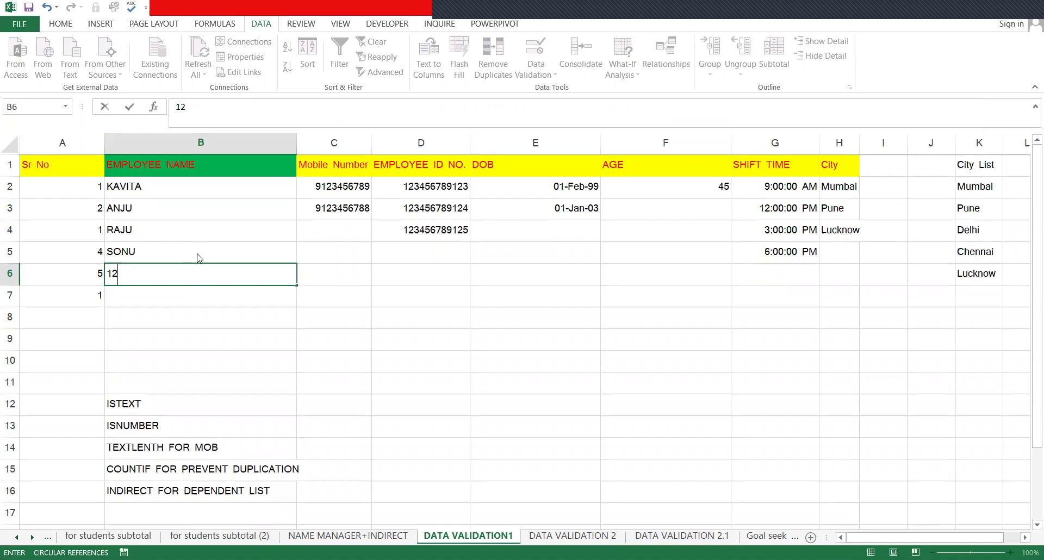
text(3)
key(Return)
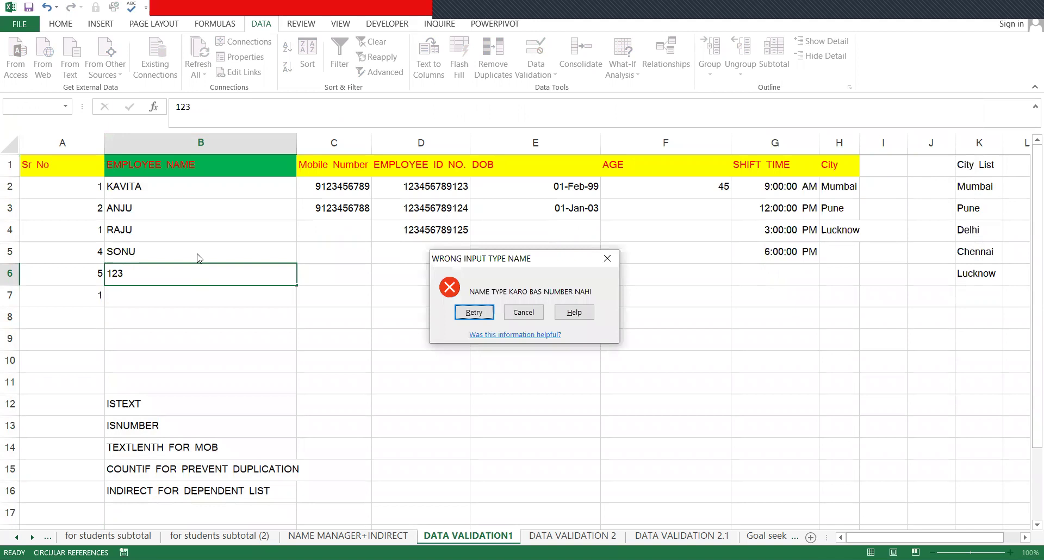
key(Escape)
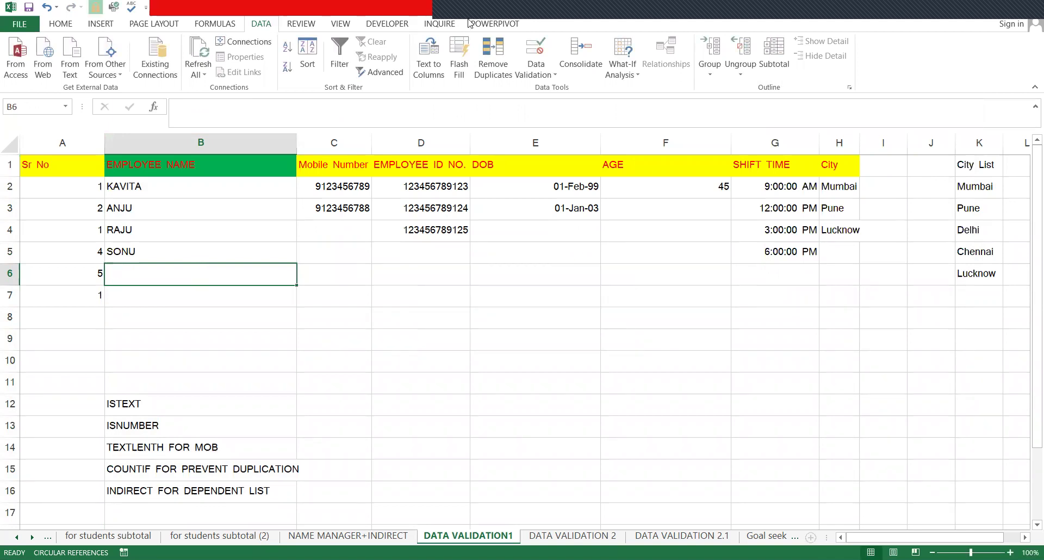
- Reopen Data Validation for B6, reselect Custom, and select its =ISTEXT(B6)=TRUE formula
click(541, 72)
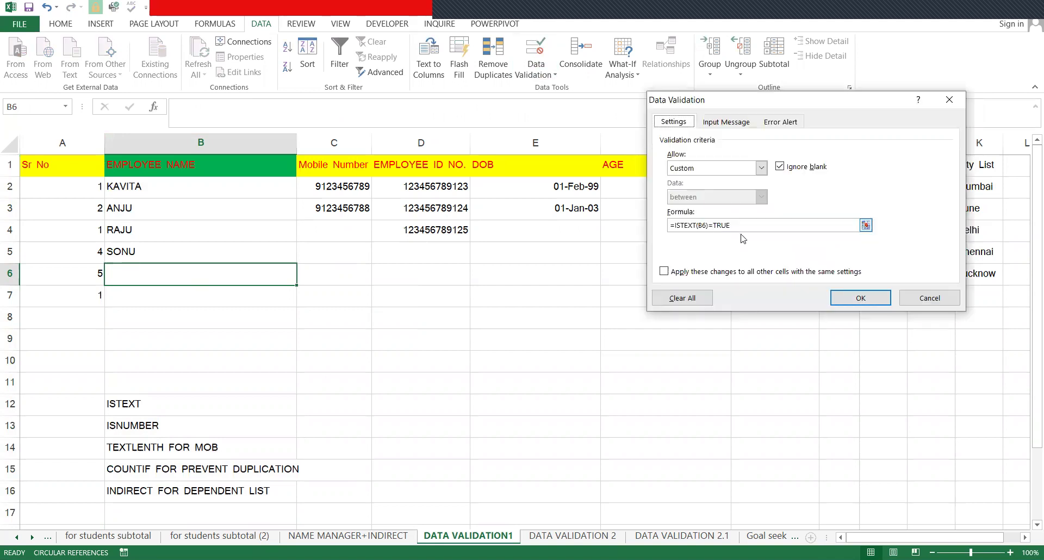
click(688, 168)
click(690, 180)
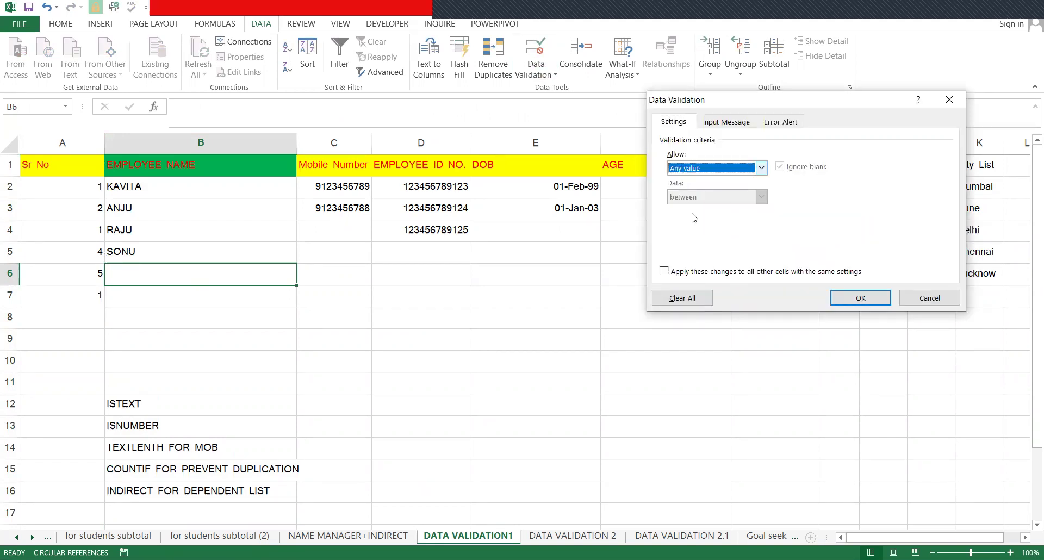
click(696, 169)
click(674, 246)
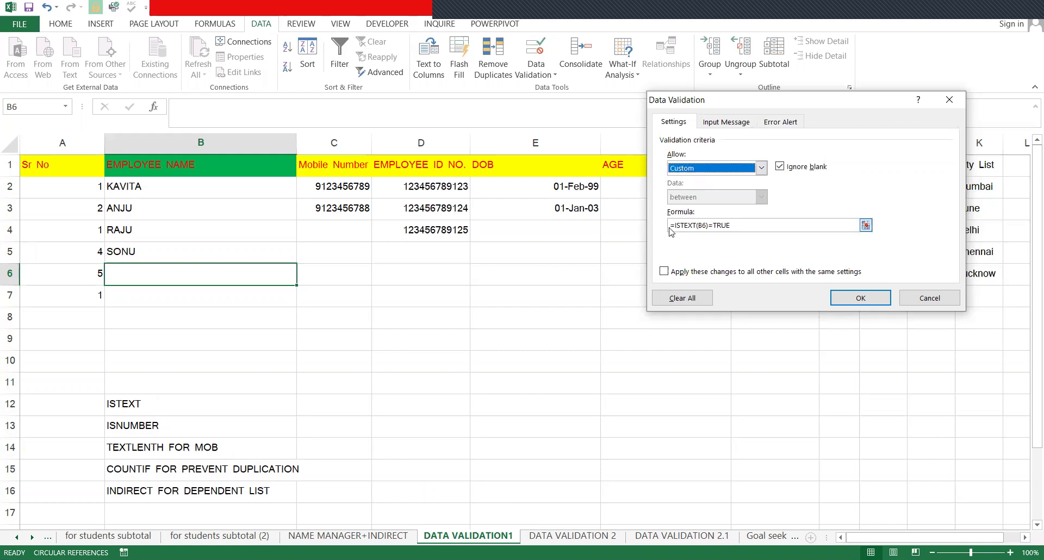
drag(670, 228, 749, 227)
click(686, 227)
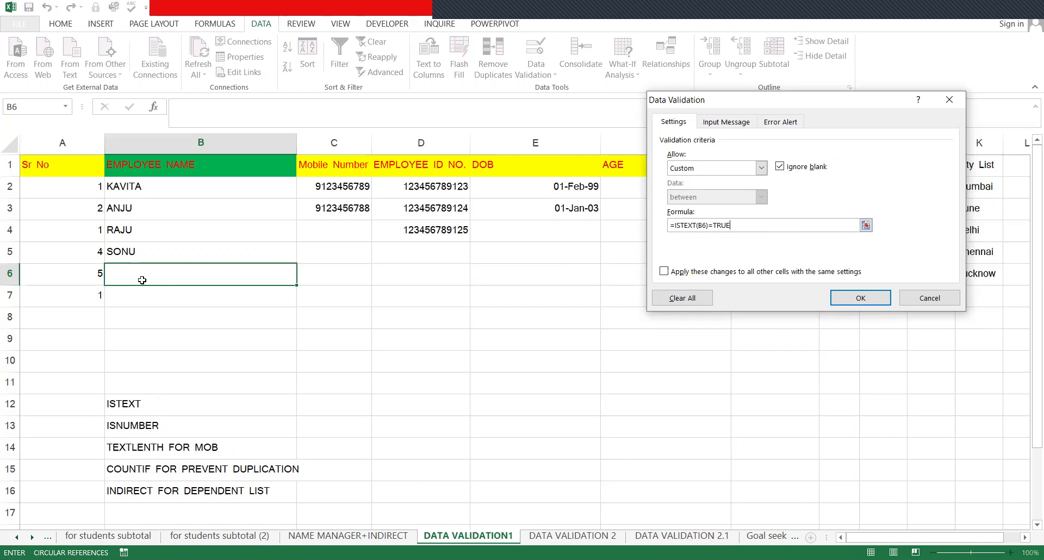
- Cancel the =ISTEXT(B6)=TRUE validation dialog unchanged and select the EMPLOYEE NAME column B
key(Escape)
click(166, 143)
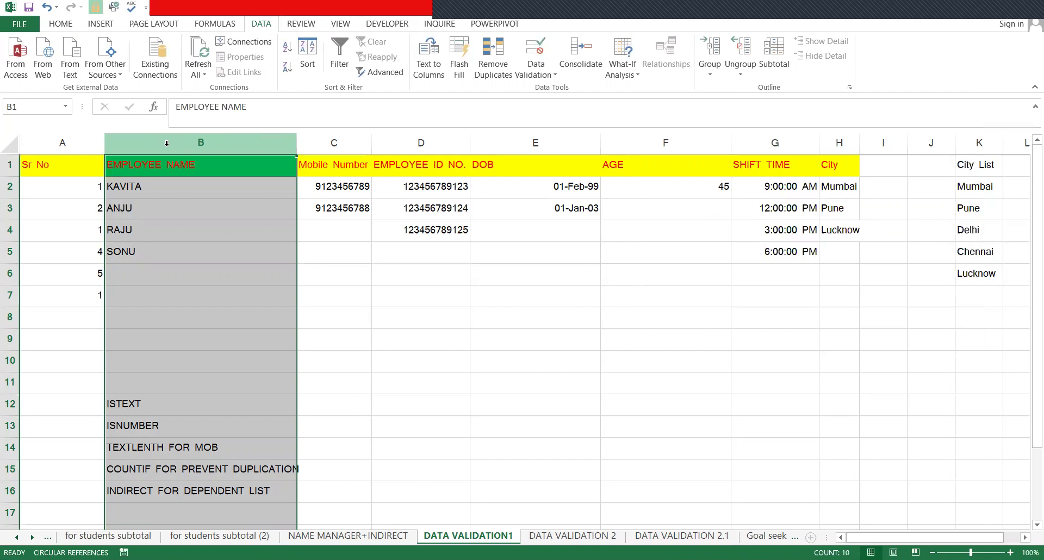
click(329, 143)
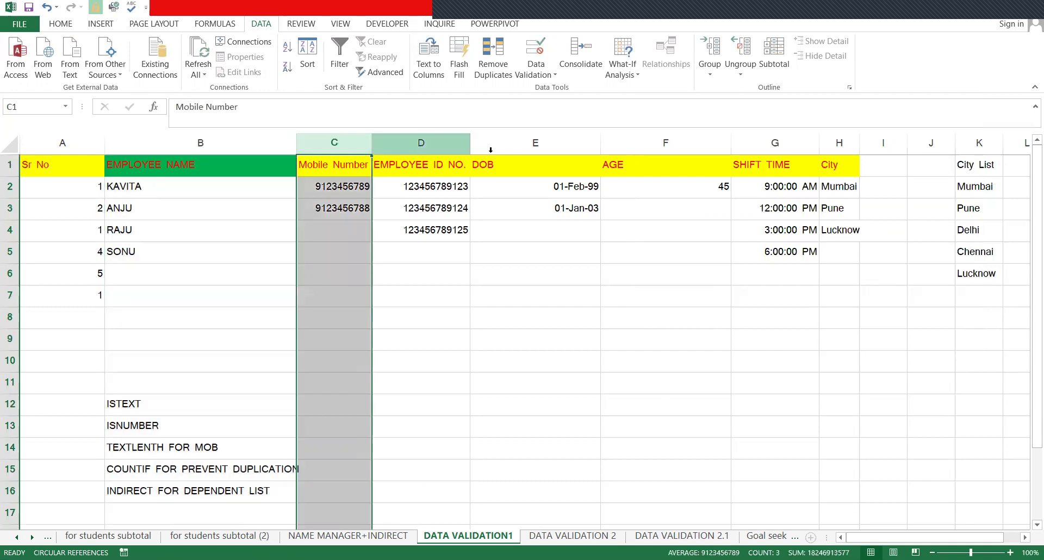
click(597, 143)
click(606, 143)
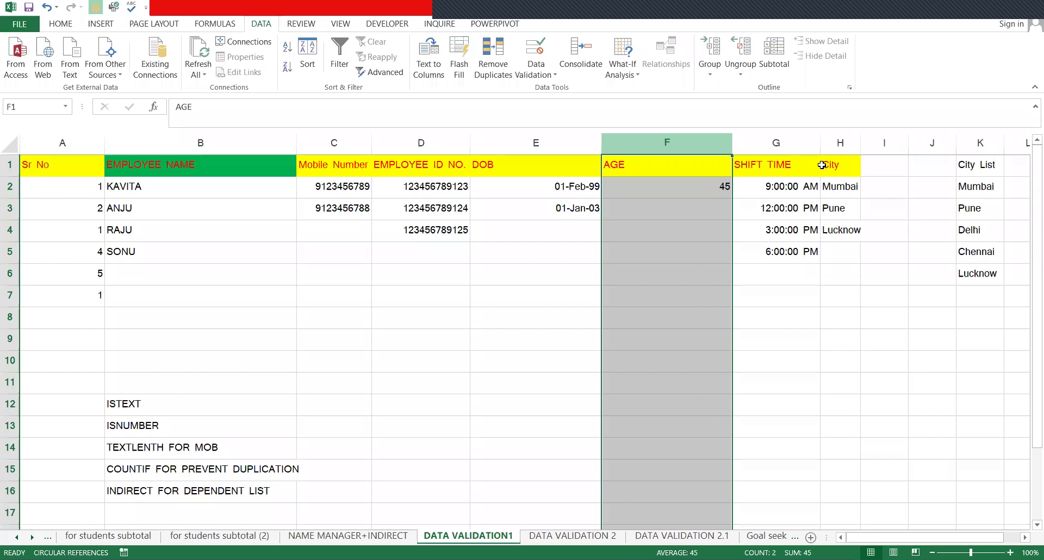
click(347, 161)
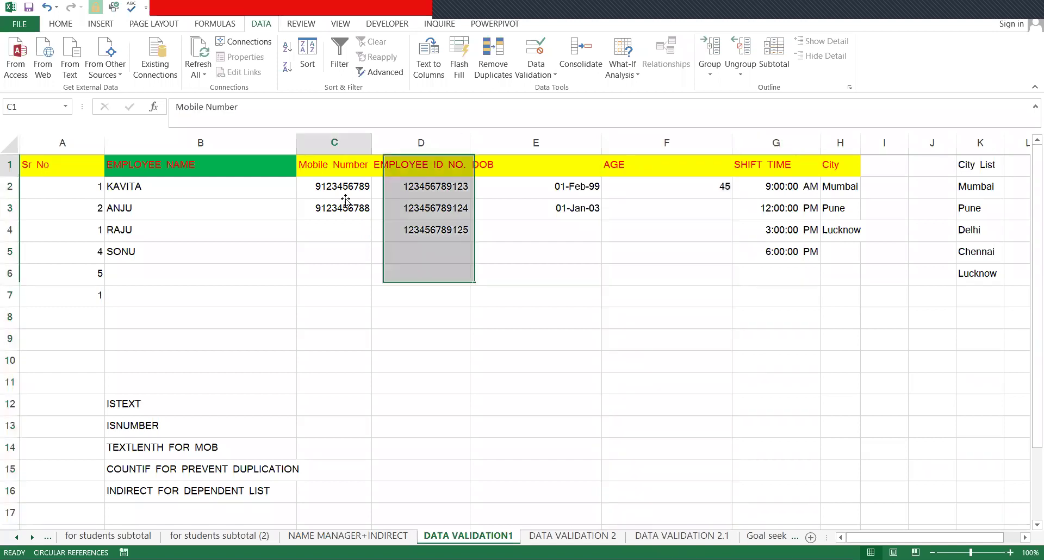
key(Down)
key(Down)
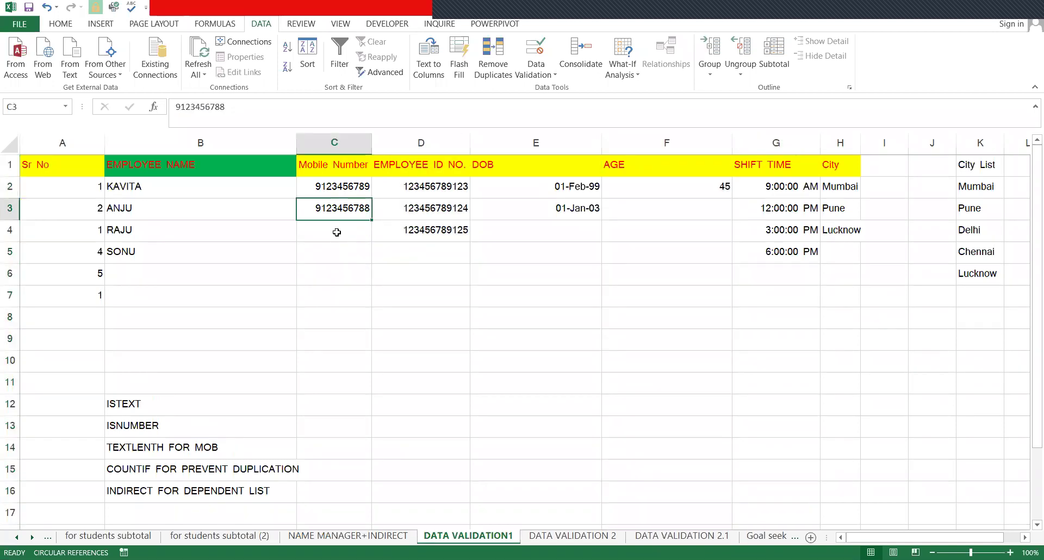
click(337, 232)
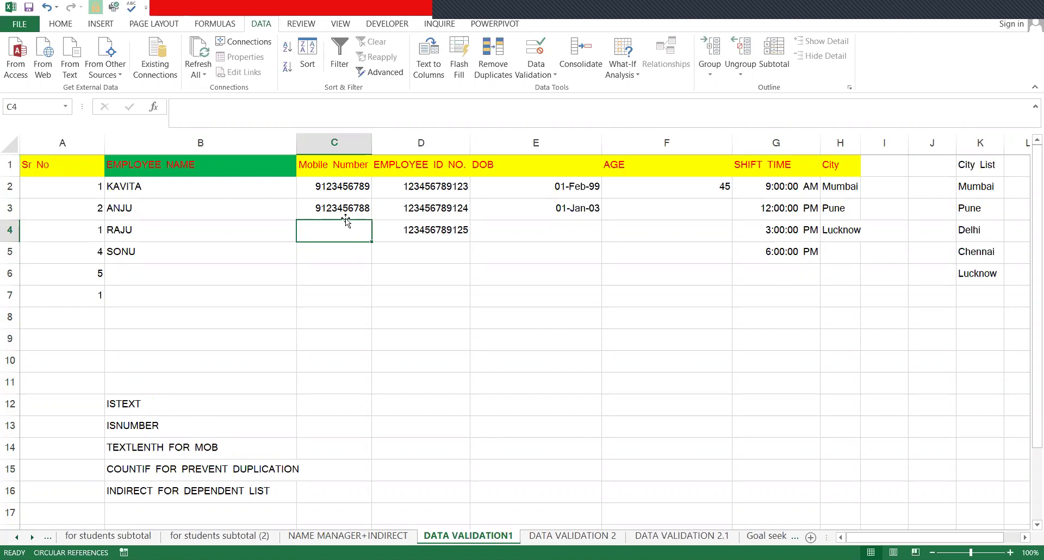
click(360, 143)
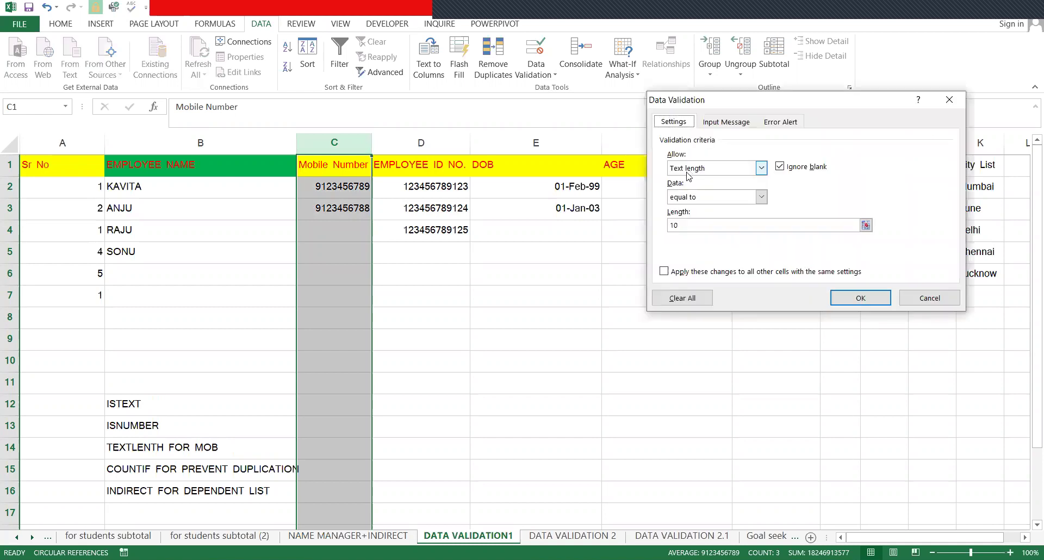
- Allow only text with length equal to 10 in the Mobile Number column
key(Tab)
click(689, 179)
click(722, 170)
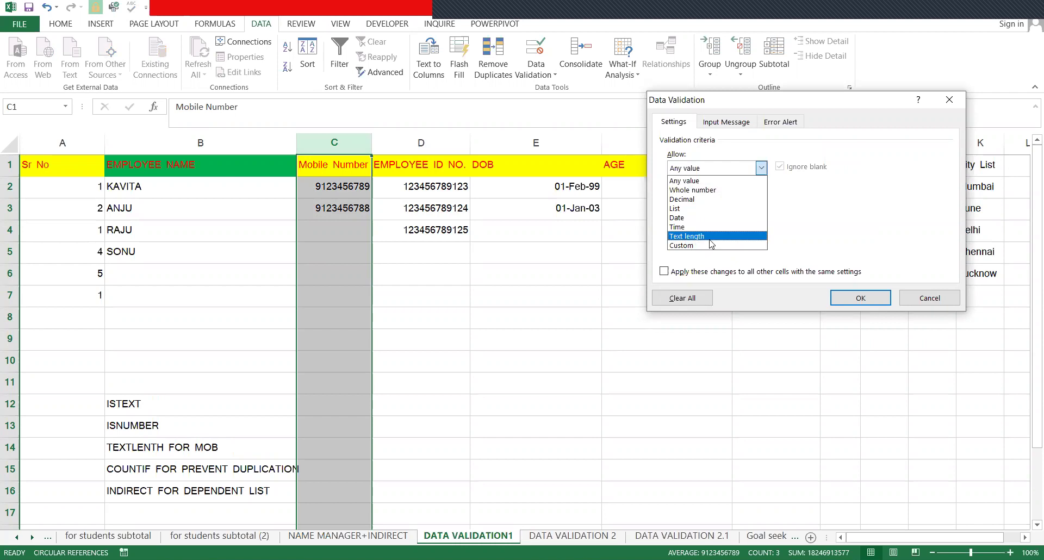
click(707, 236)
click(702, 198)
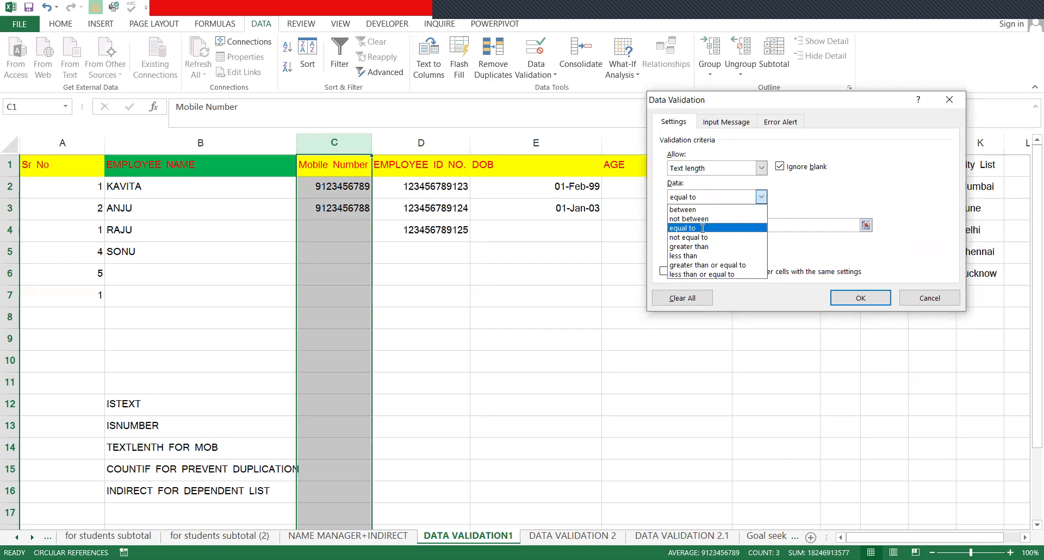
click(703, 227)
click(703, 225)
text(10)
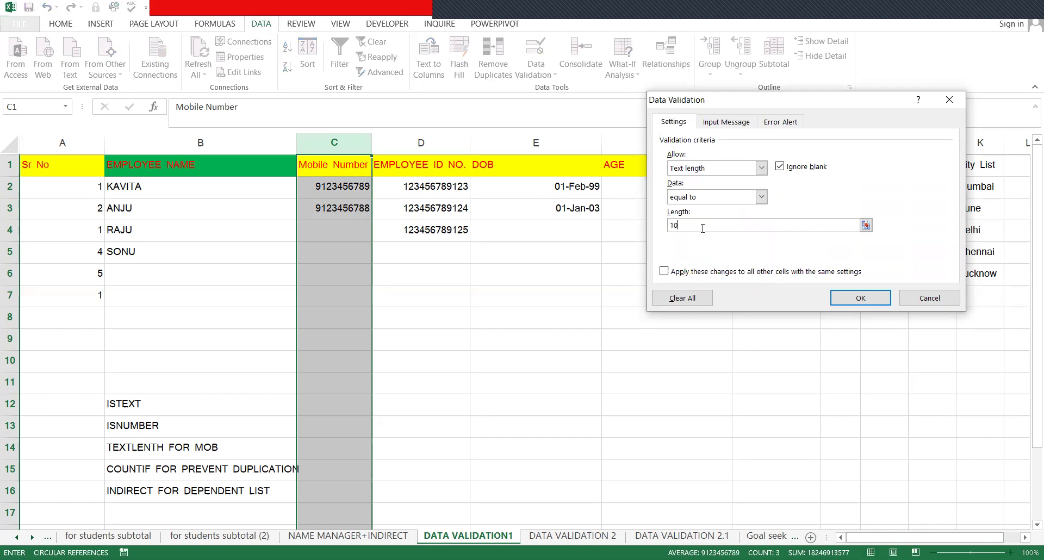
key(BackSpace)
key(BackSpace)
text(10)
- Keep Stop as the error alert style and close the validation dialog
click(780, 122)
click(672, 191)
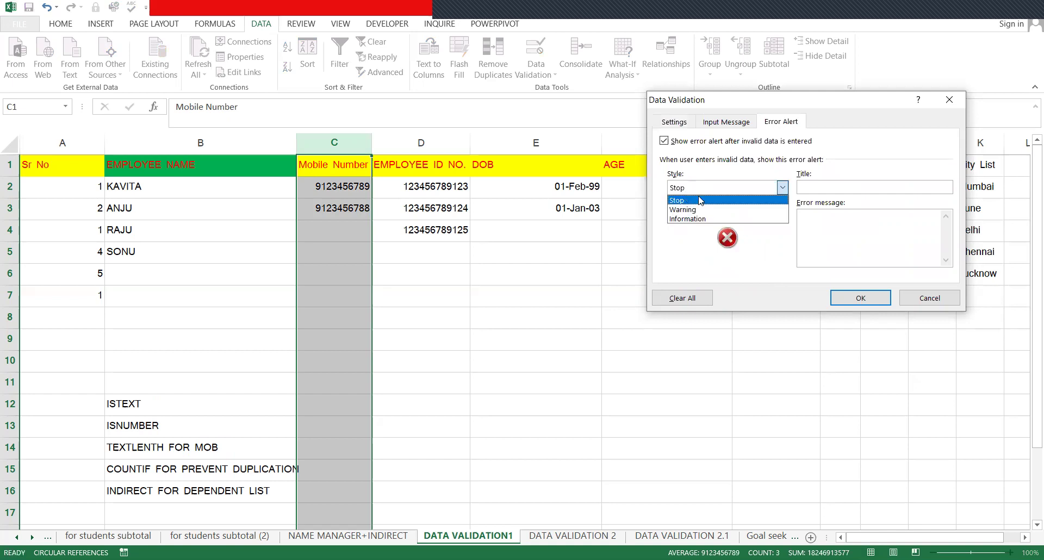
click(846, 192)
click(845, 192)
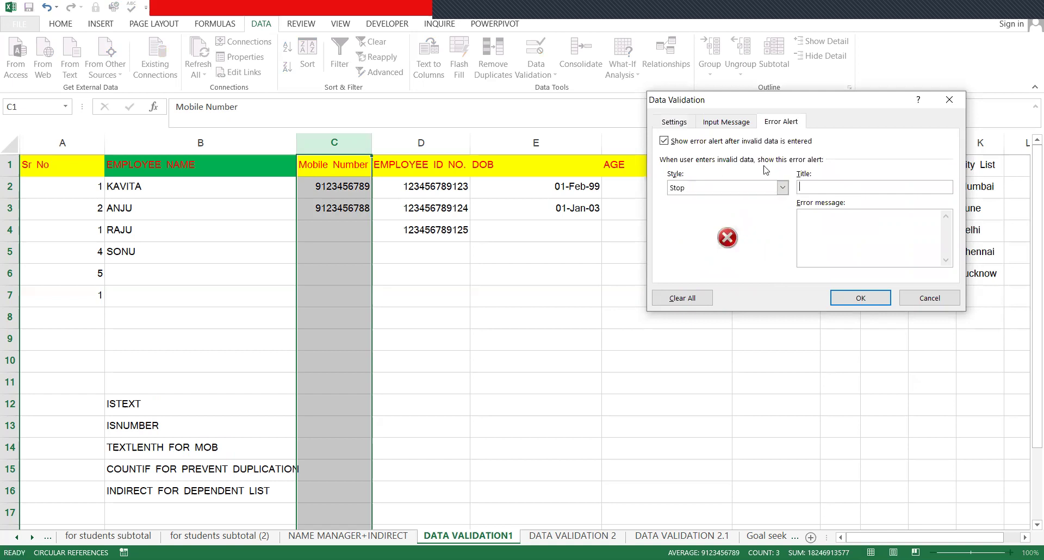
click(740, 190)
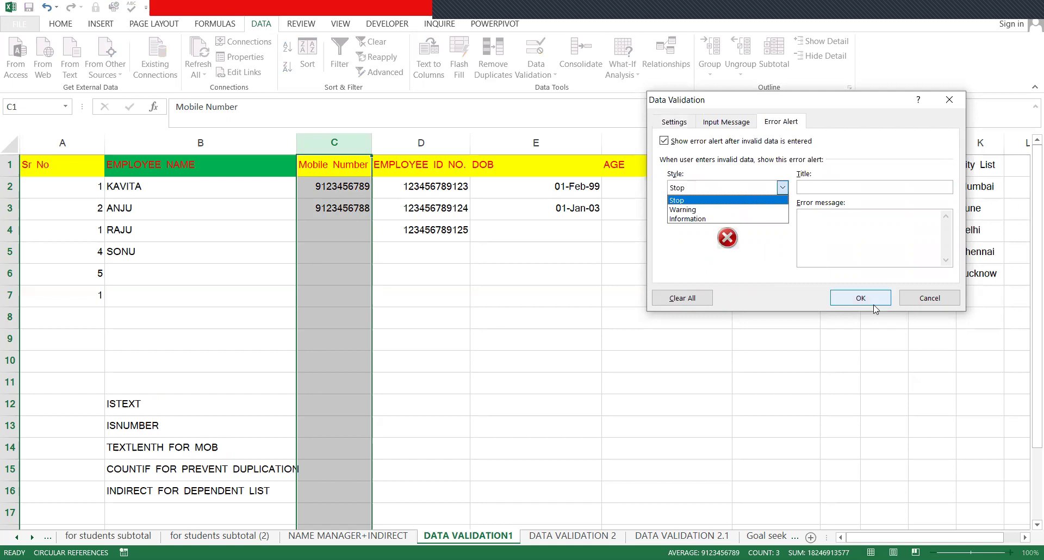
click(852, 301)
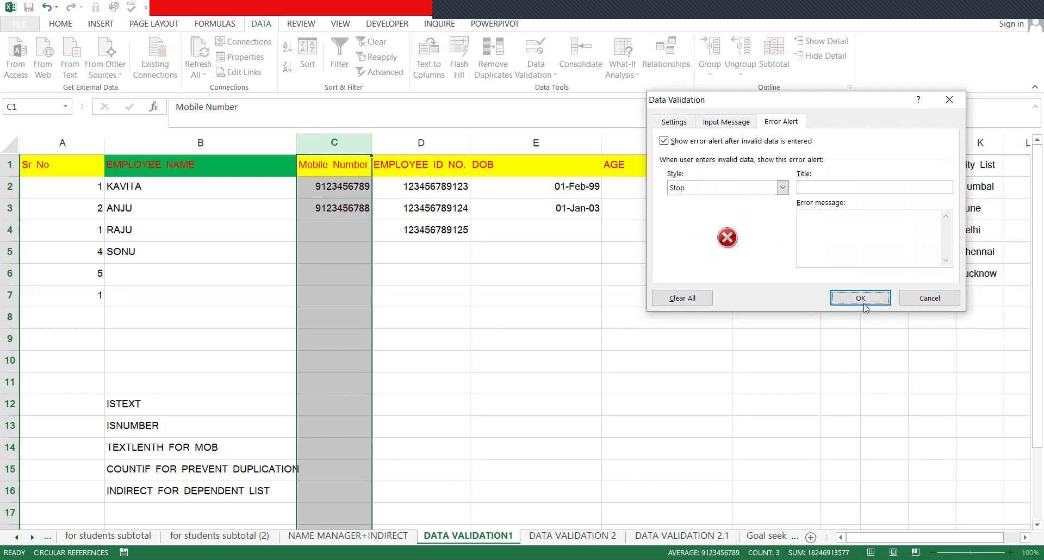
click(924, 303)
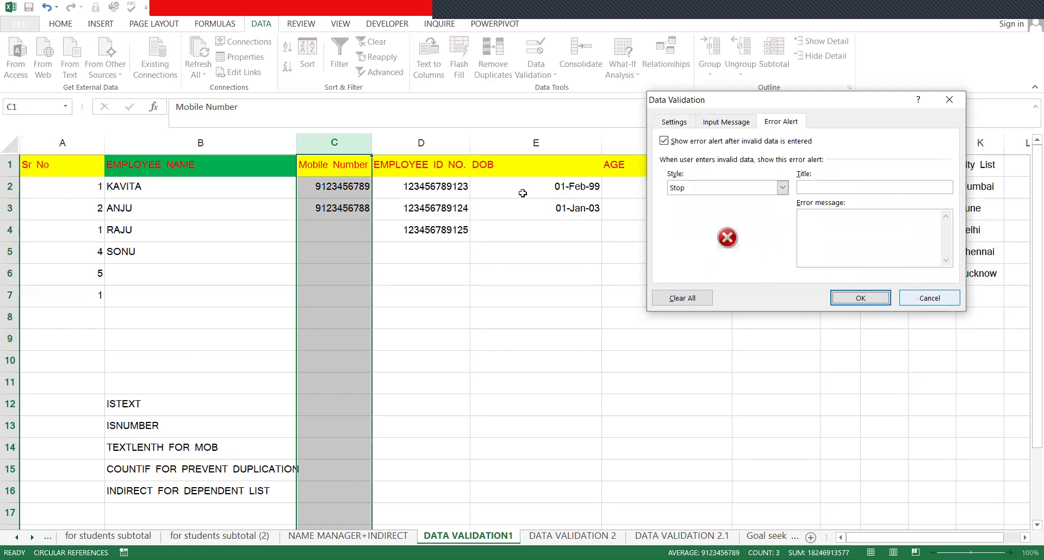
click(337, 238)
text(1231)
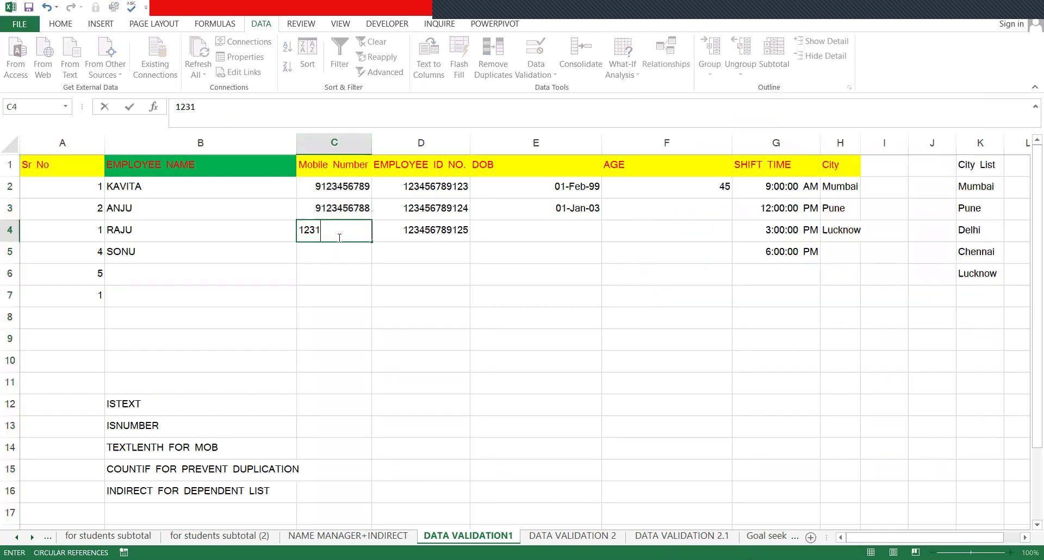
key(Return)
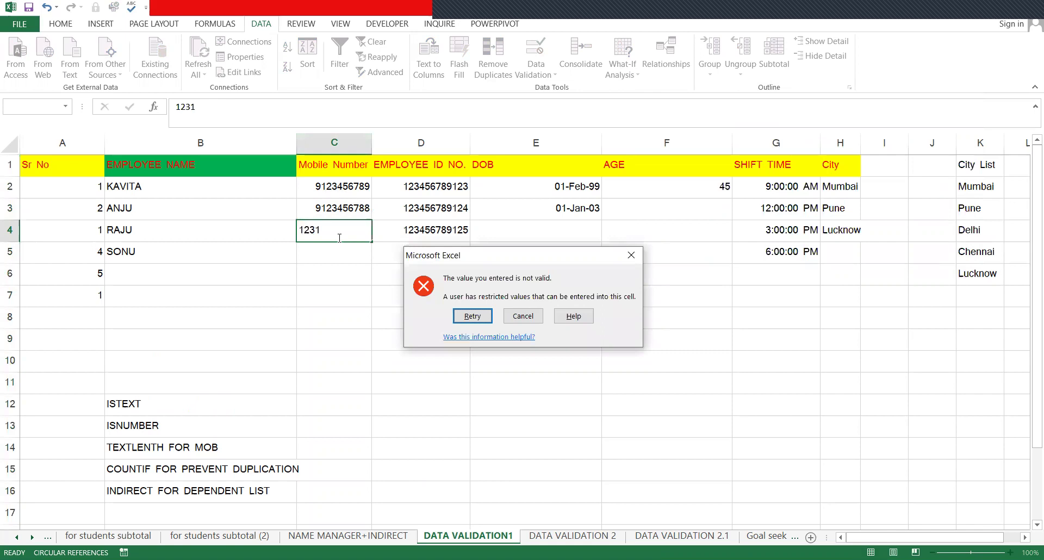
key(Return)
text(123564)
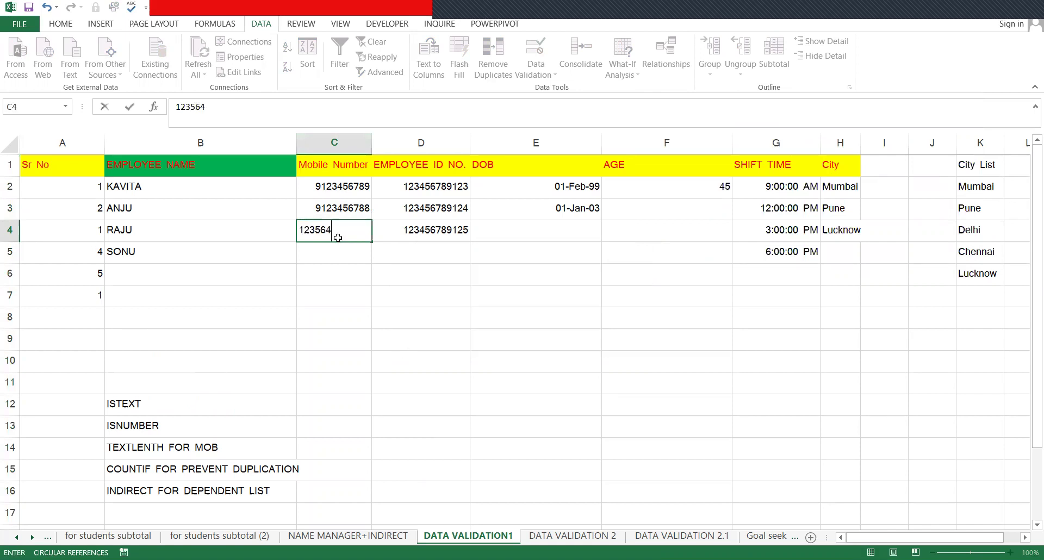
key(BackSpace)
key(BackSpace)
key(BackSpace)
key(BackSpace)
key(BackSpace)
text(23456789)
double_click(339, 238)
key(ctrl+c)
text(0)
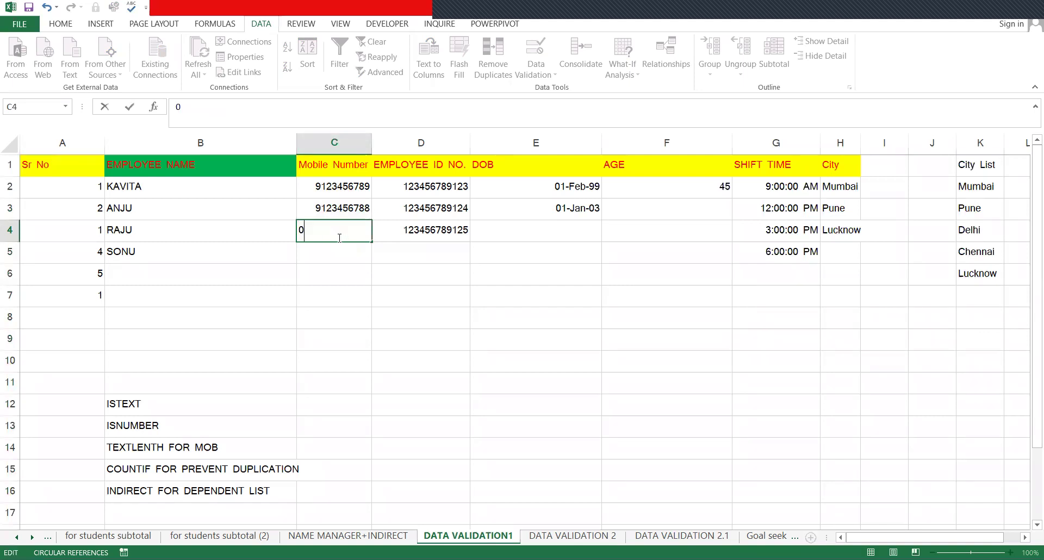
key(ctrl+v)
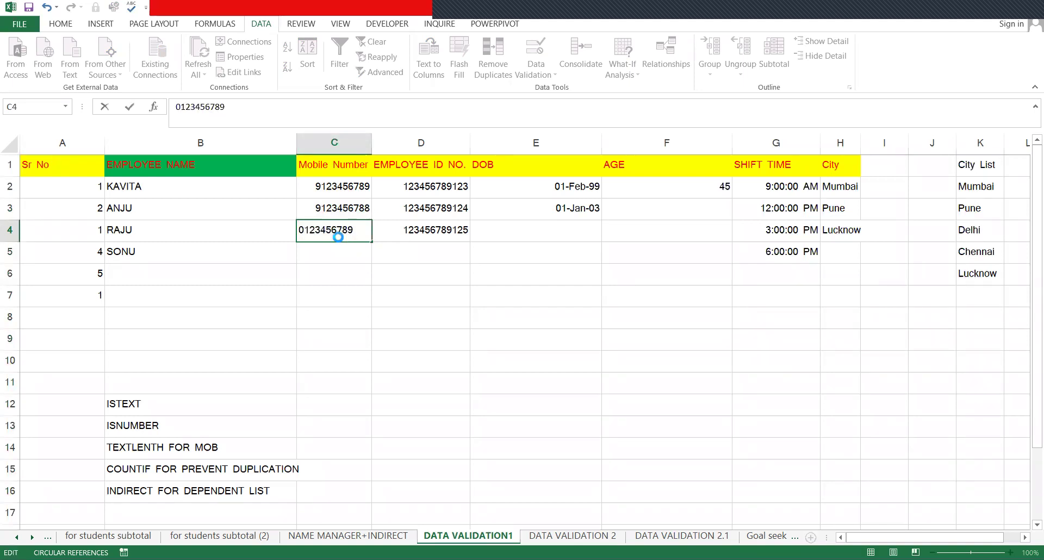
key(Escape)
key(Up)
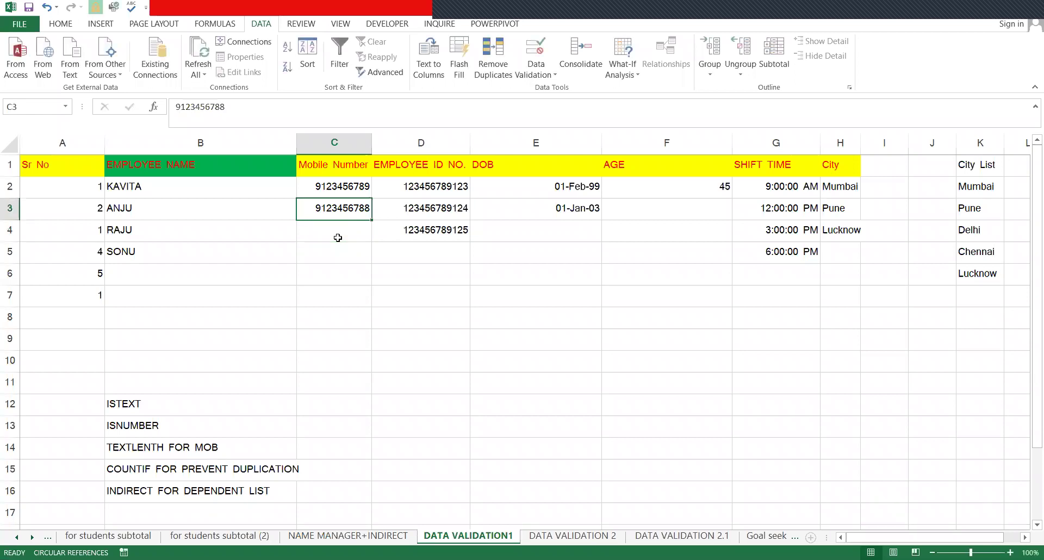
click(337, 237)
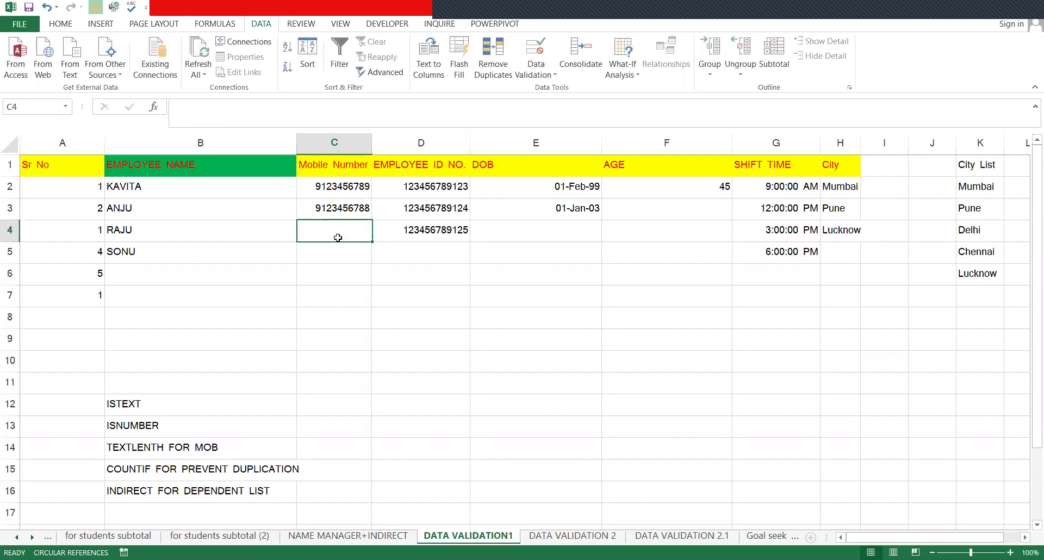
key(Right)
key(Right)
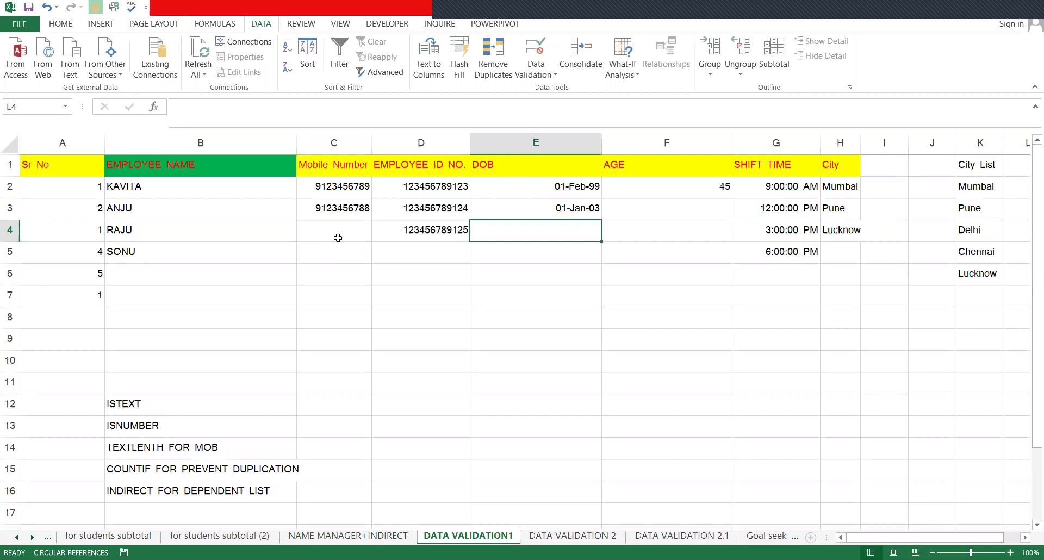
key(Up)
key(Left)
key(Left)
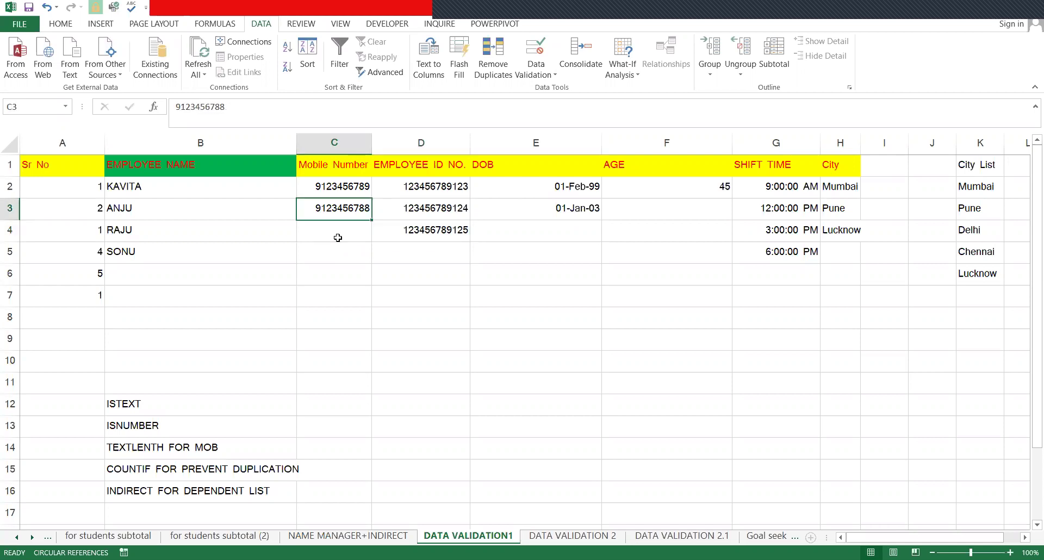
key(Right)
key(alt+a)
key(v)
key(v)
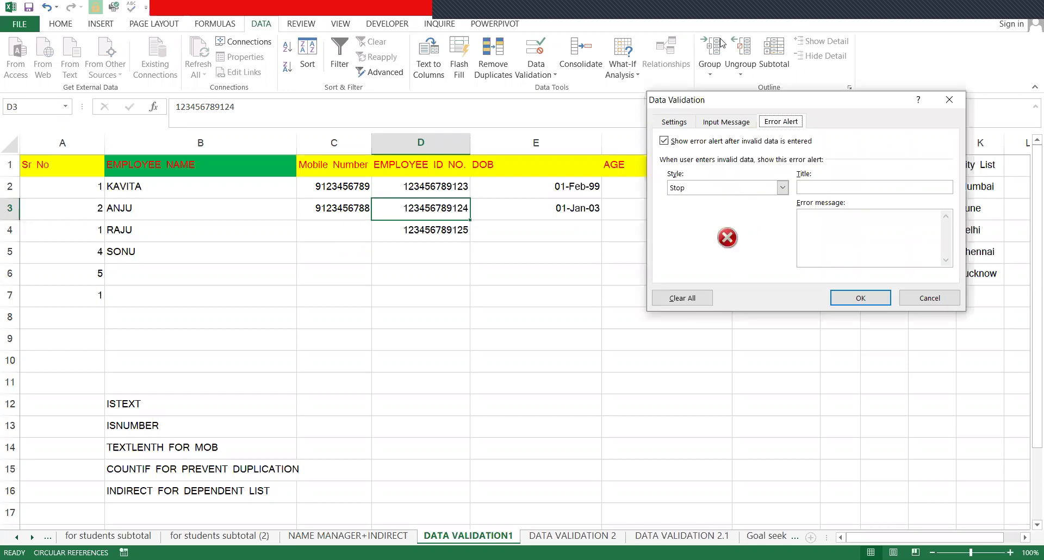
- Review the Employee ID COUNTIF no-duplicates rule on the Settings tab and close it unchanged
click(675, 123)
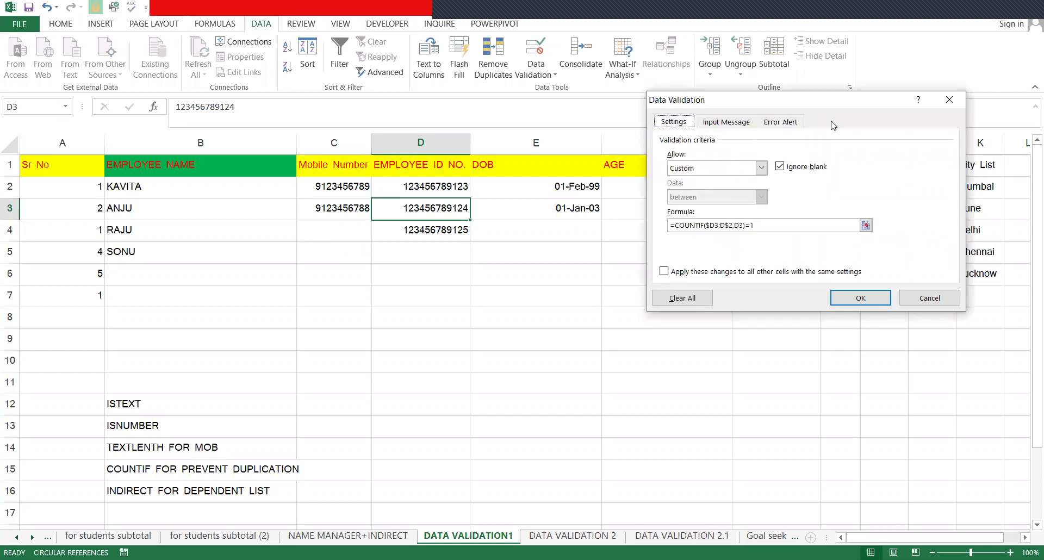
key(Escape)
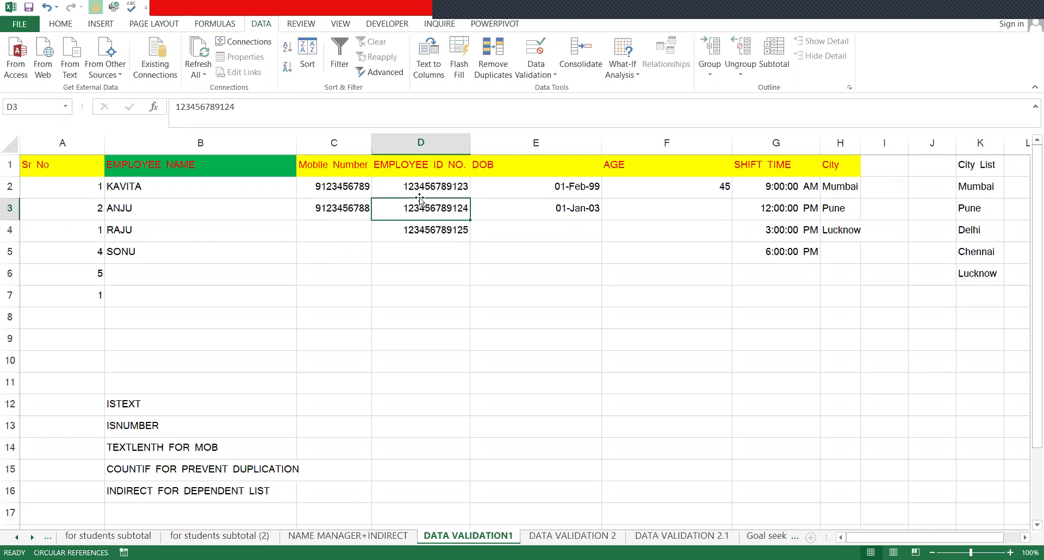
double_click(439, 166)
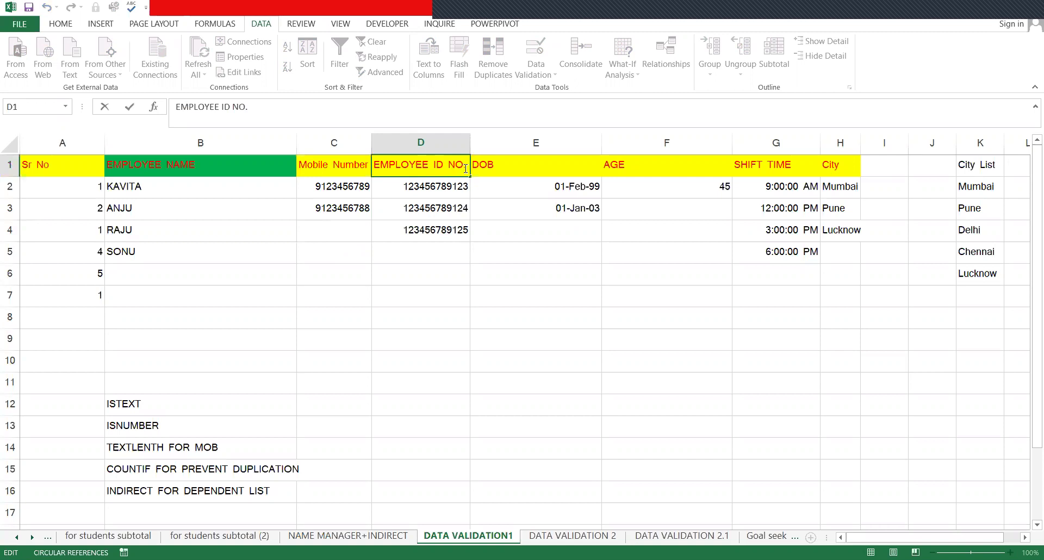
key(BackSpace)
key(BackSpace)
key(BackSpace)
text(/ADHAR)
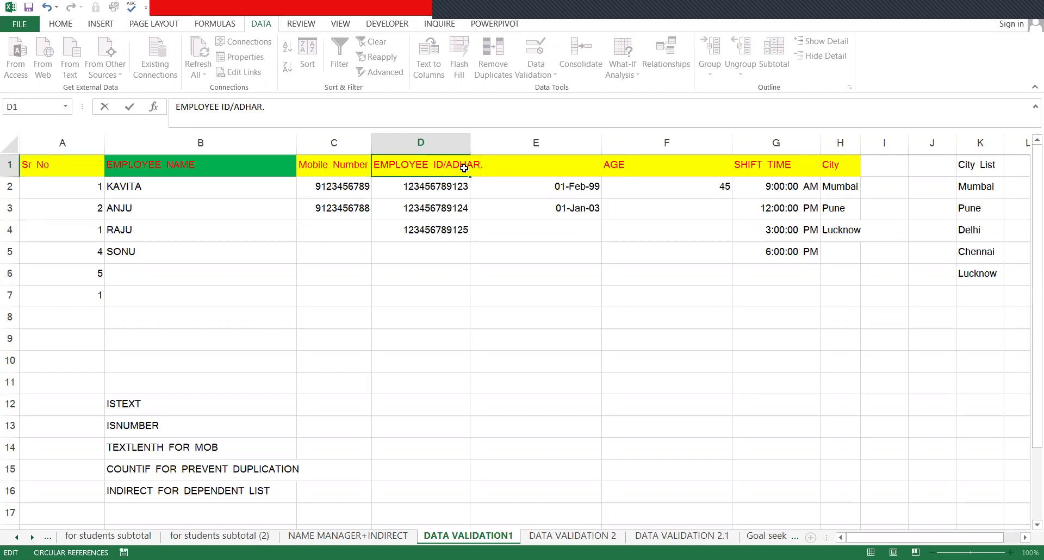
key(Return)
click(464, 168)
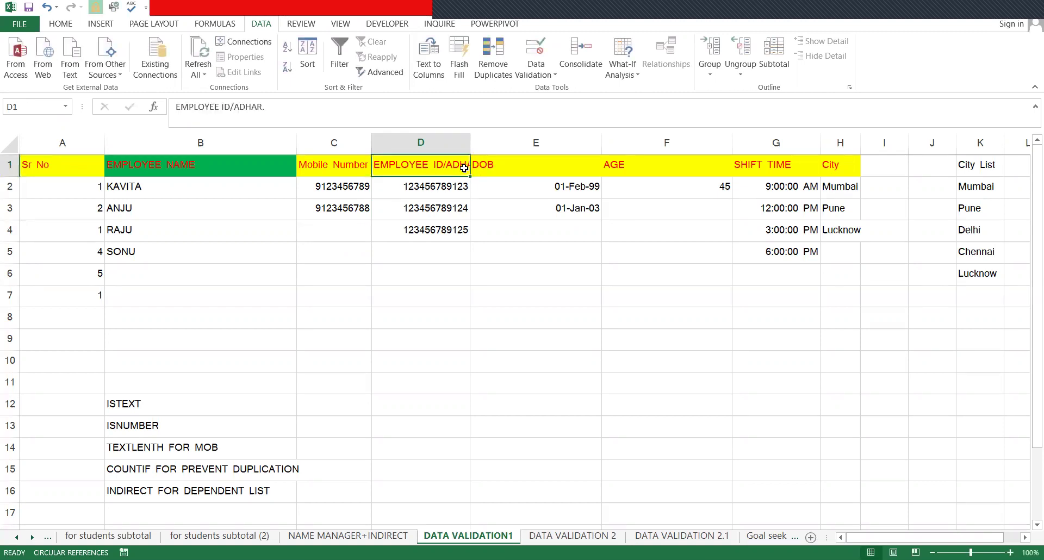
key(alt+o)
key(c)
key(a)
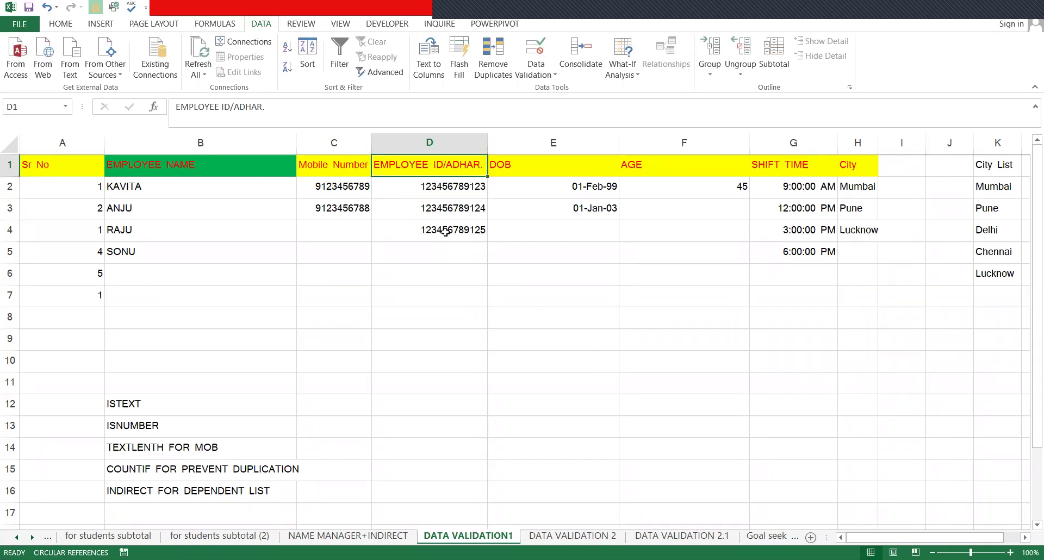
click(450, 143)
click(420, 196)
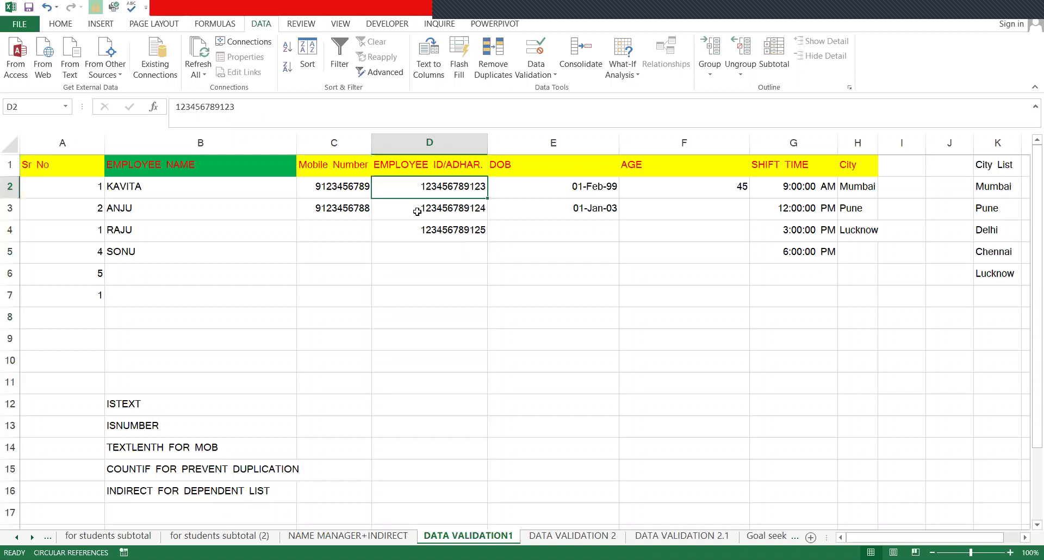
key(Return)
click(424, 254)
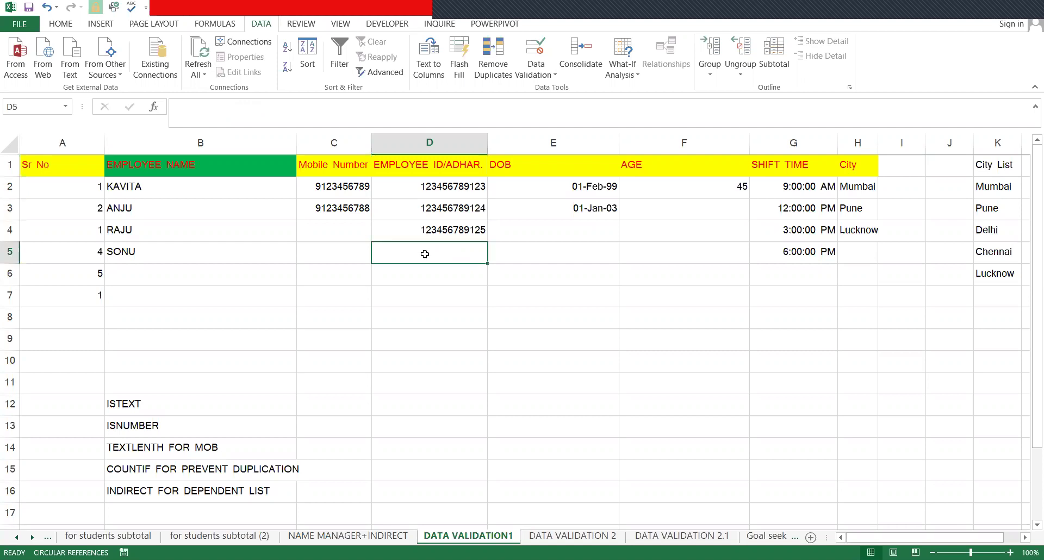
text(1)
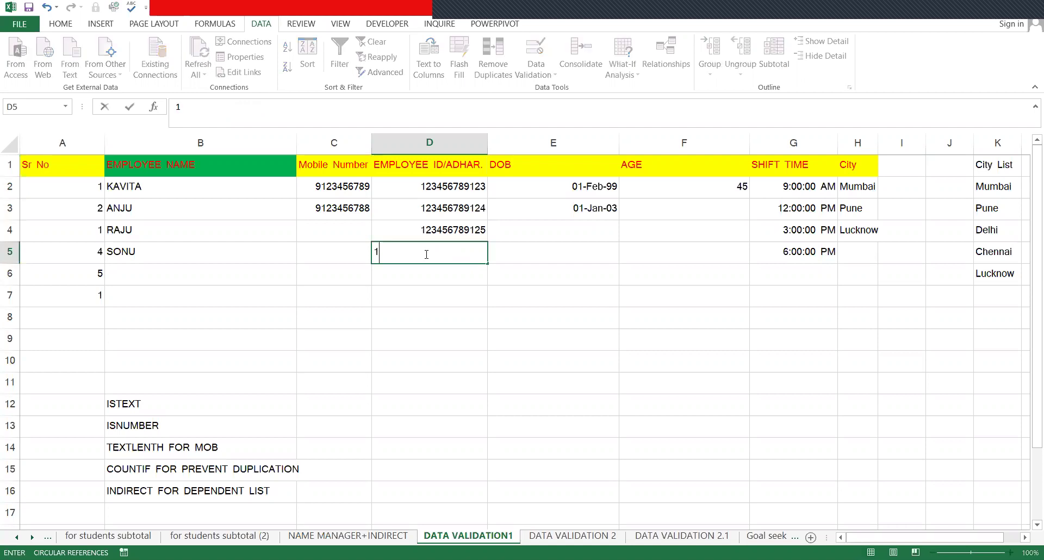
text(23456789)
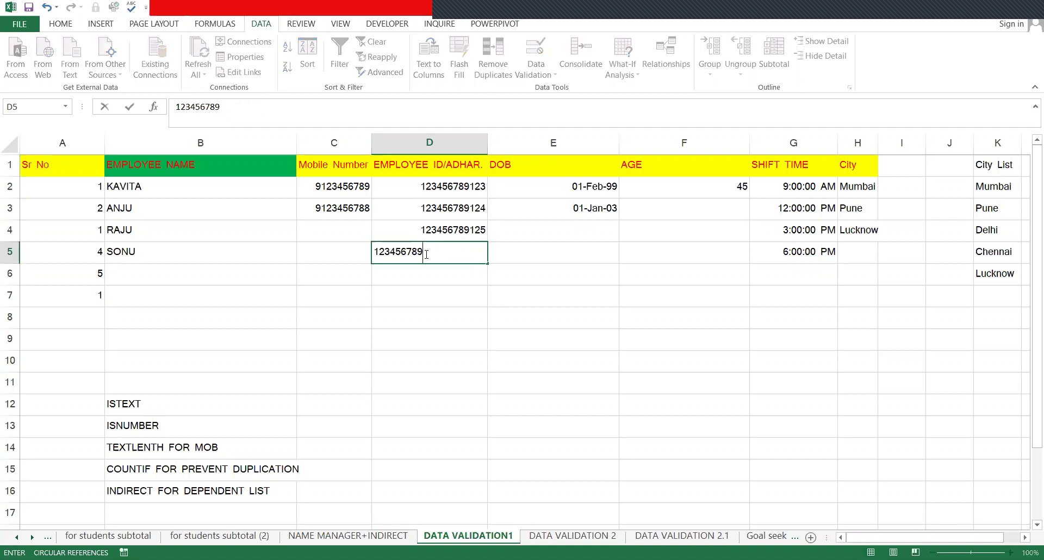
text(123)
key(Escape)
text(4)
key(Return)
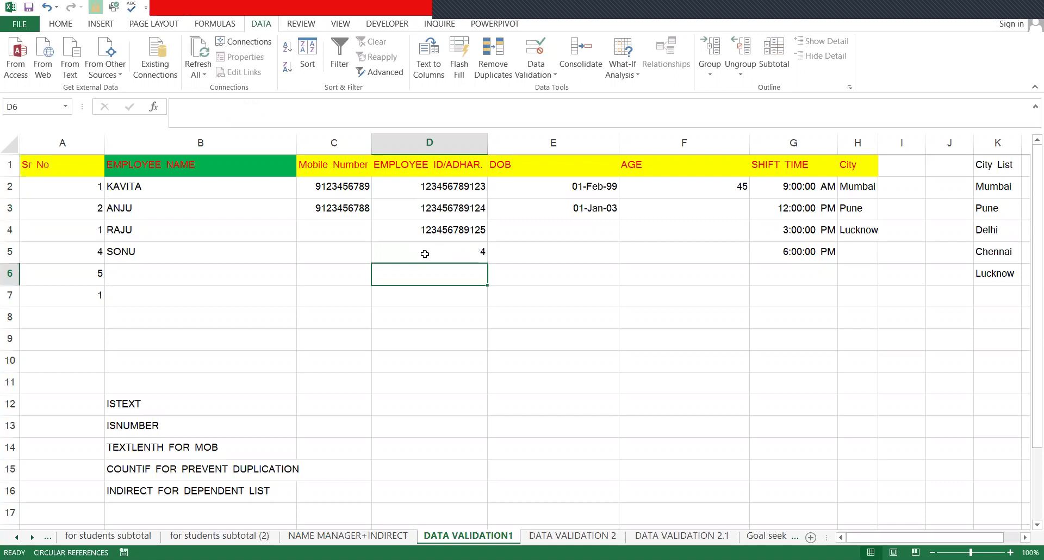
click(425, 254)
text(123456)
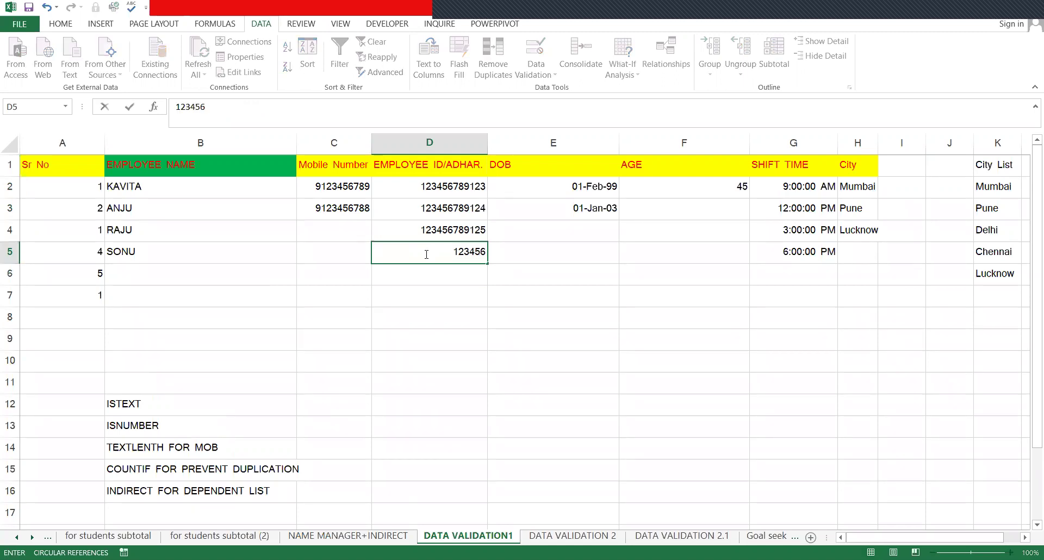
text(789126)
key(Return)
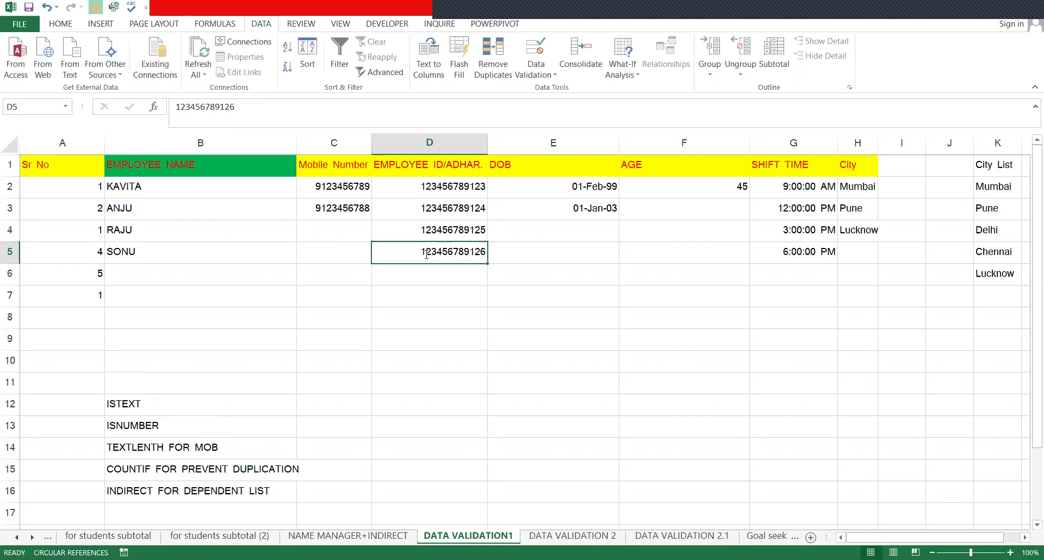
key(F2)
key(BackSpace)
text(5)
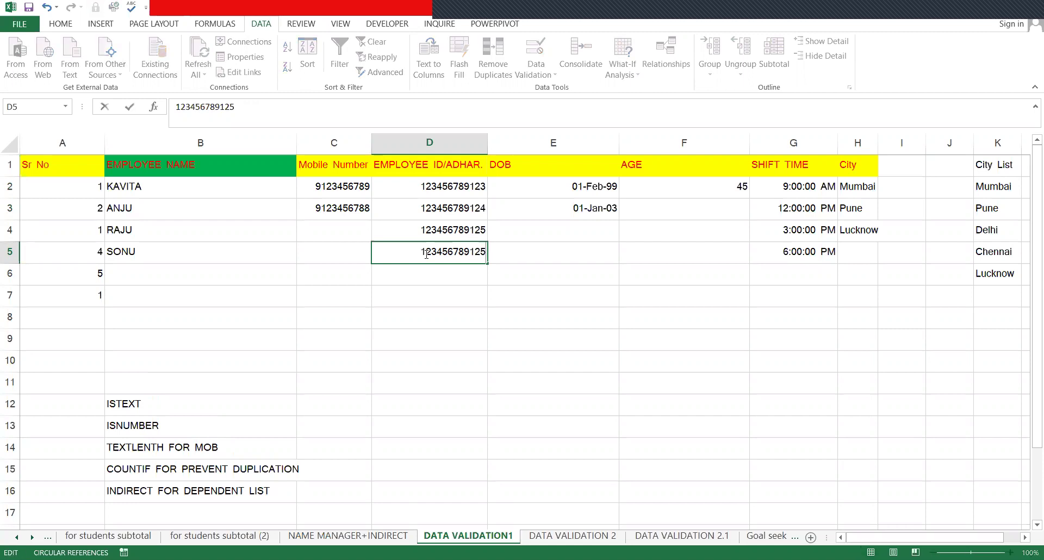
key(Return)
key(BackSpace)
text(6)
key(Return)
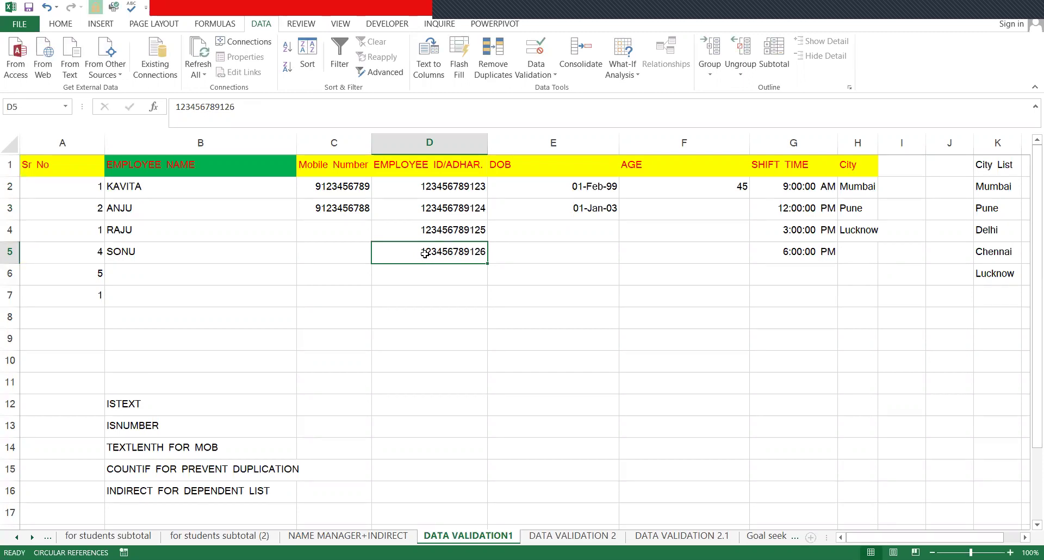
click(444, 139)
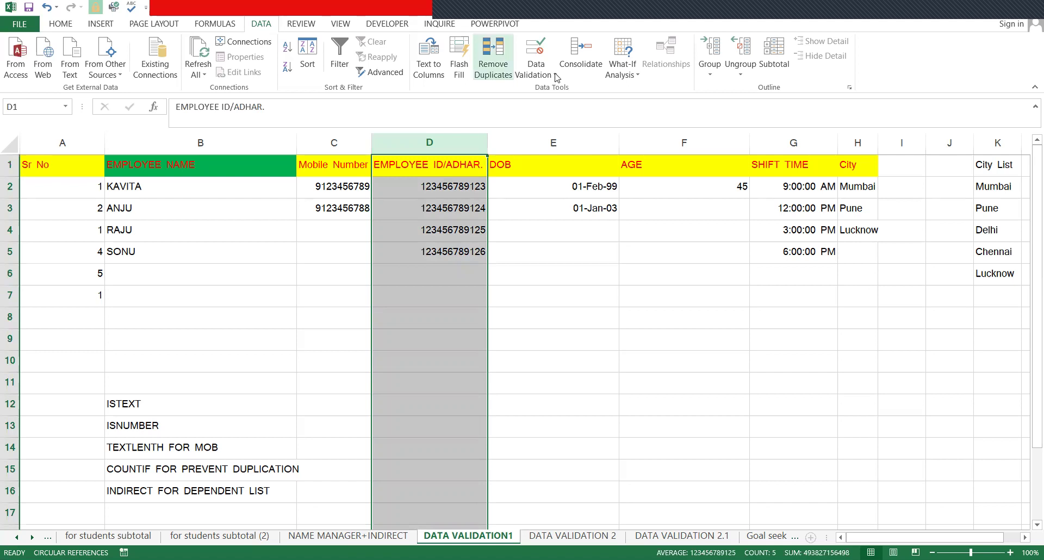
- Open Data Validation for column D and set Allow to Custom
key(alt+a)
key(v)
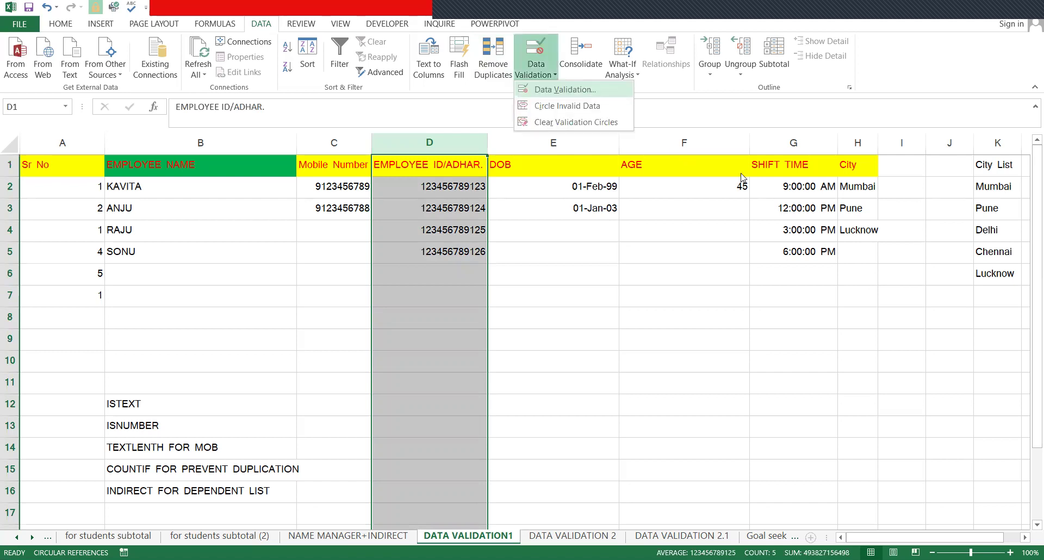
key(v)
click(725, 171)
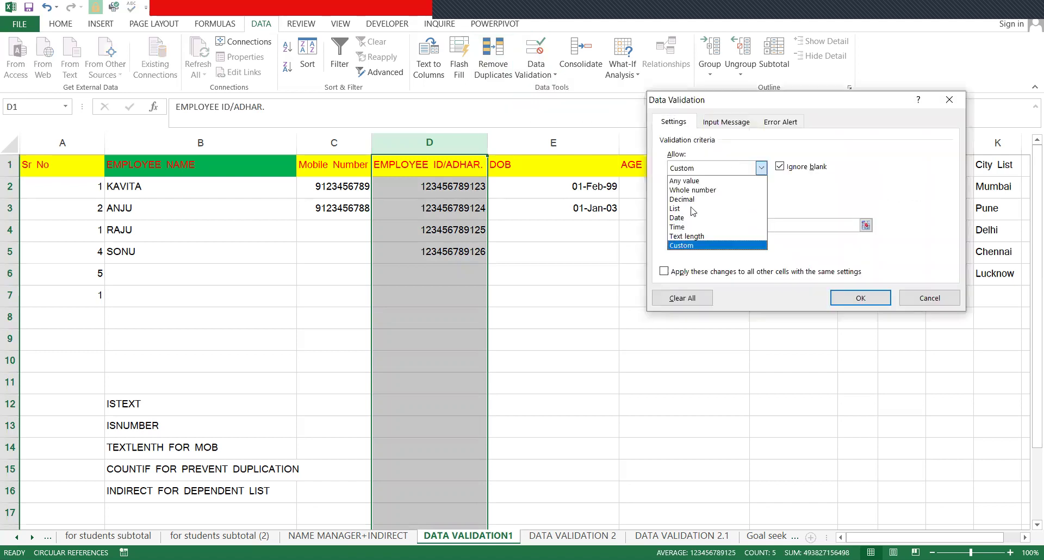
click(711, 168)
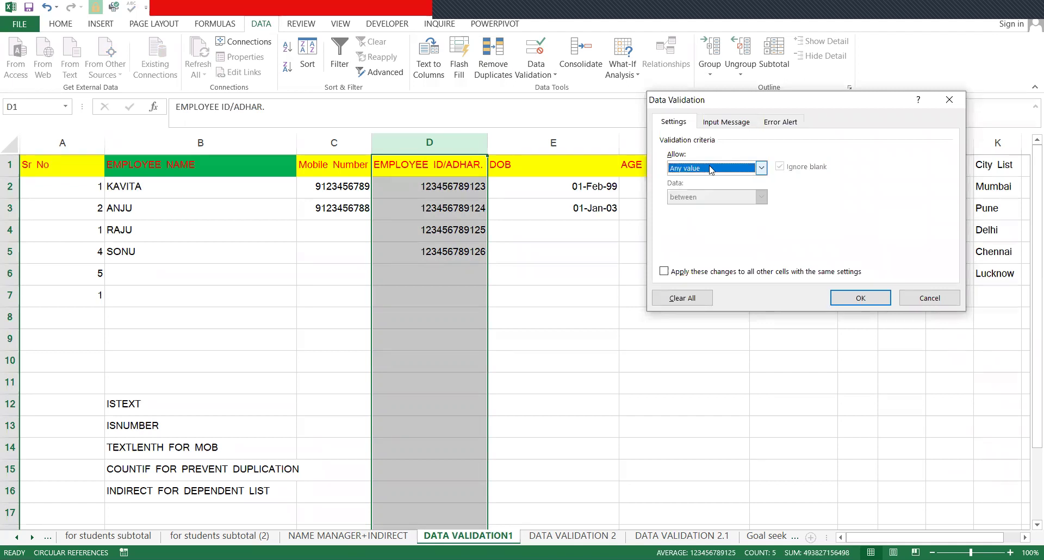
click(711, 169)
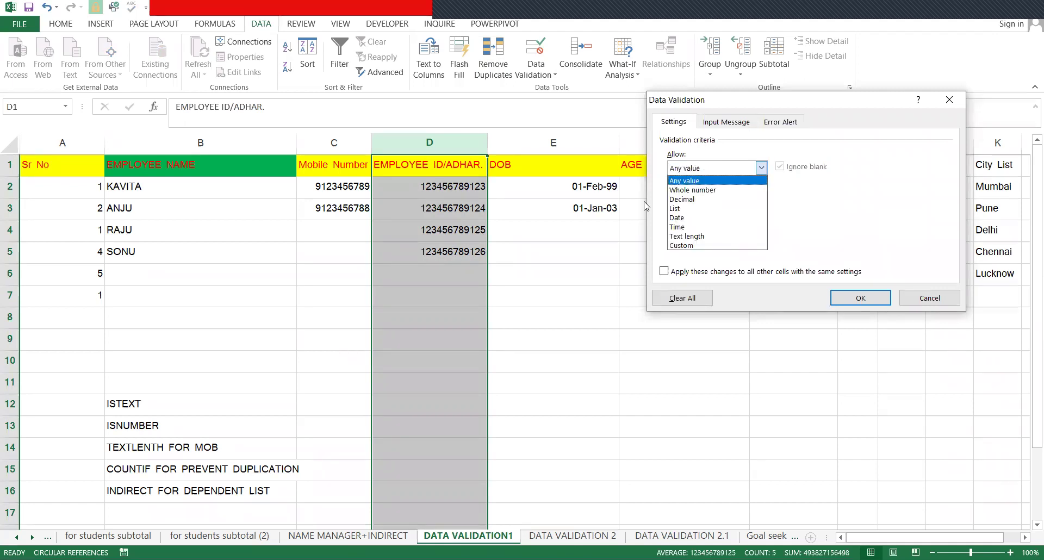
click(686, 246)
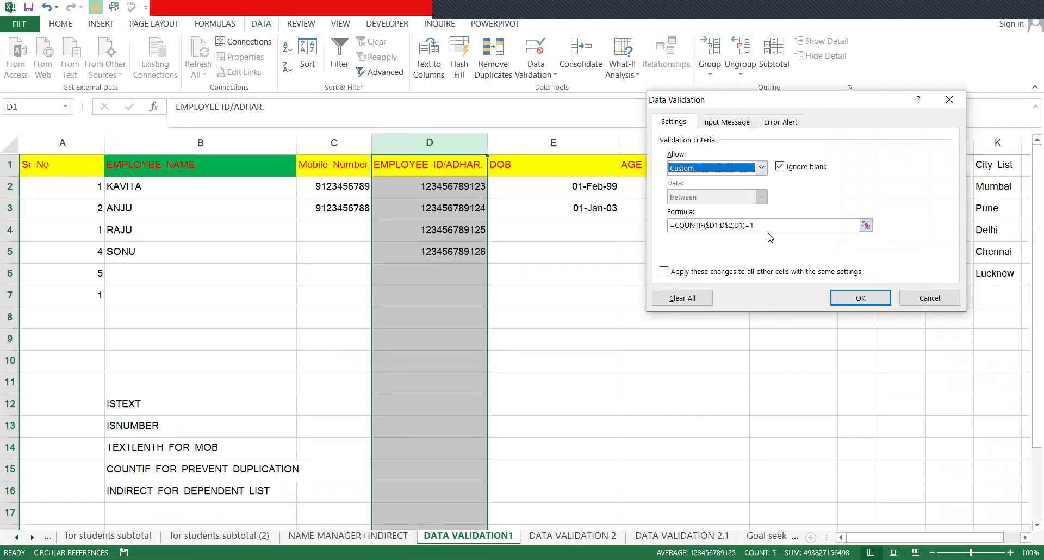
- Replace the old formula with =COUNTIF(D:D,D1)=1 and apply the rule
click(707, 225)
drag(757, 225, 625, 224)
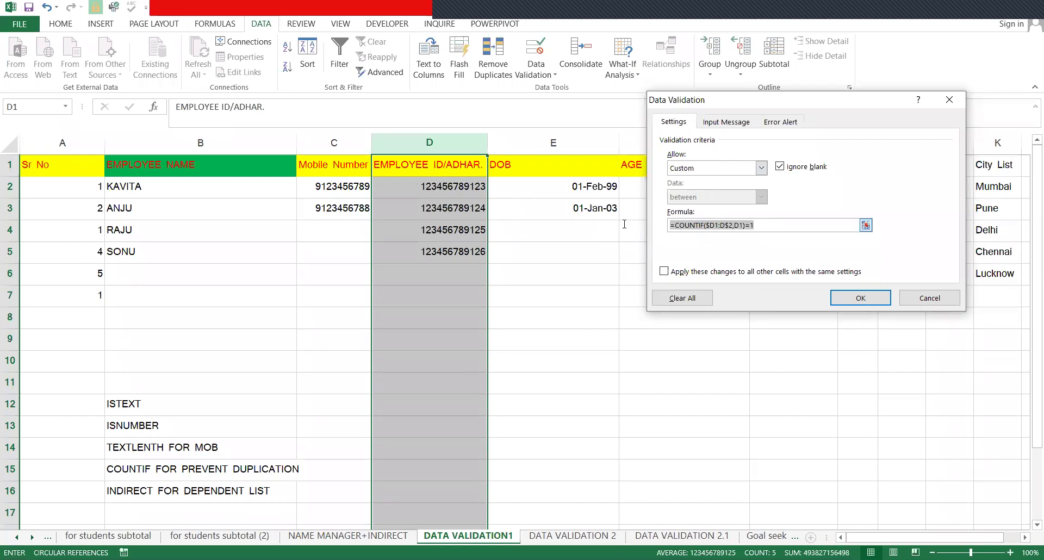
click(677, 226)
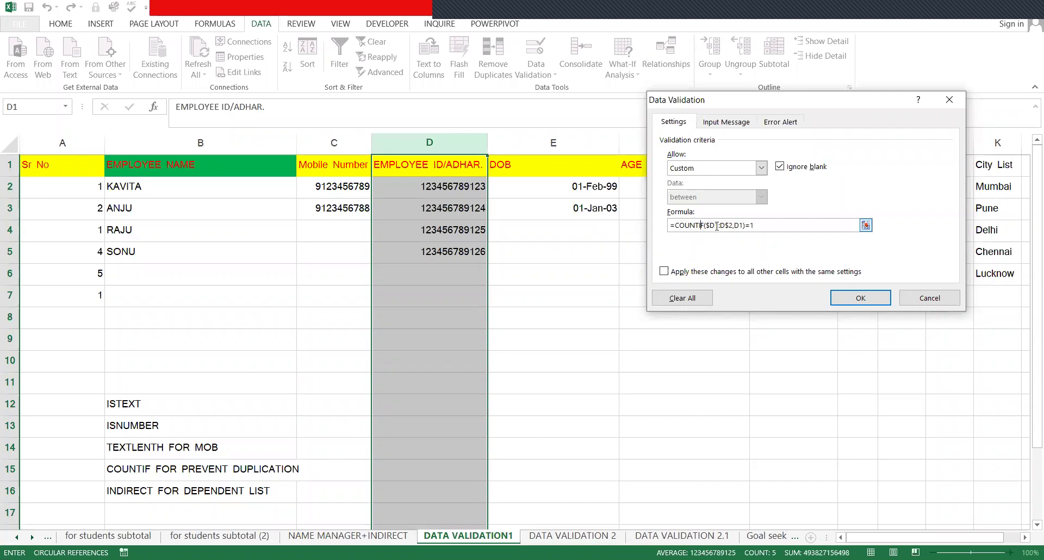
drag(755, 226, 651, 227)
key(Delete)
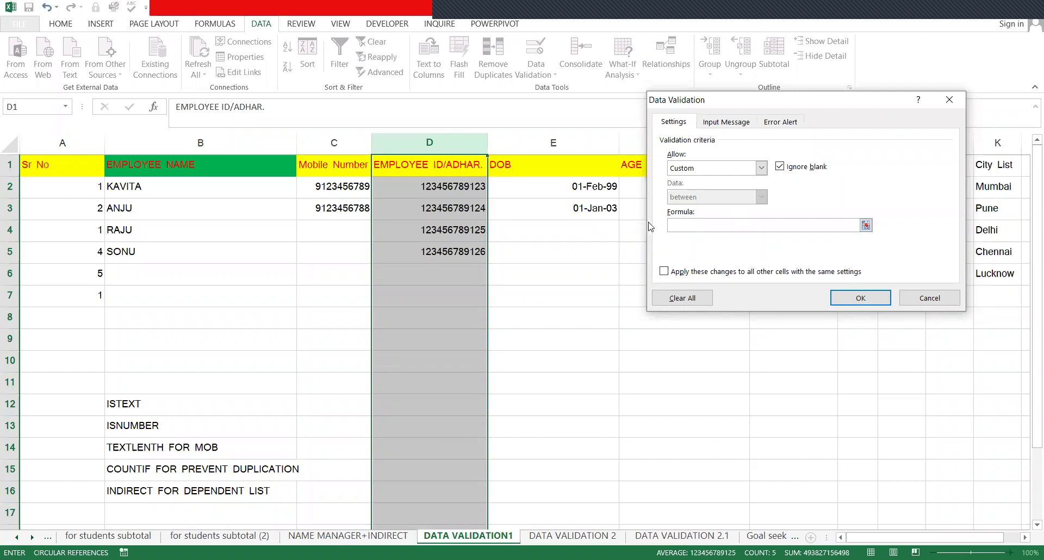
text(=COUNTIF()
click(454, 134)
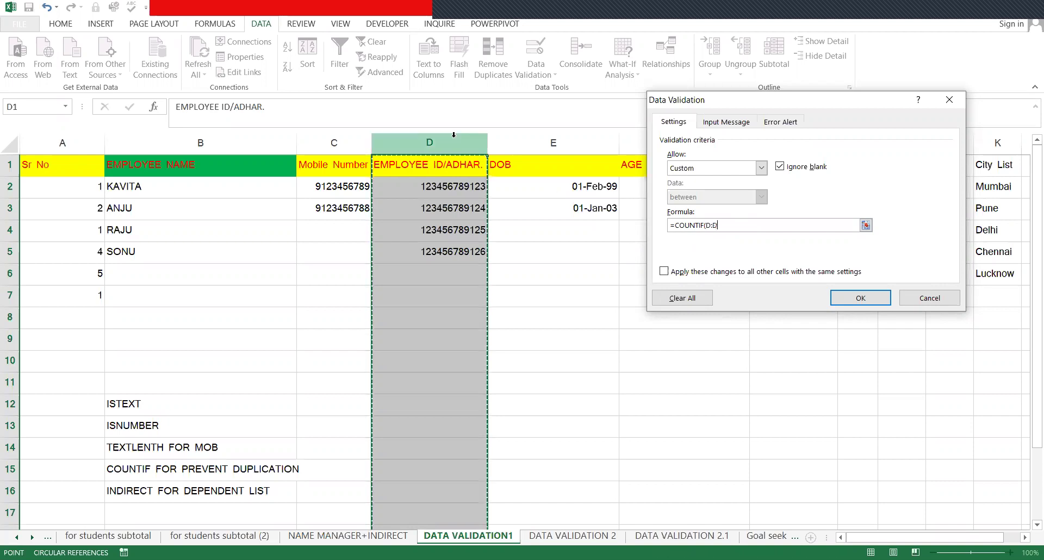
text(,)
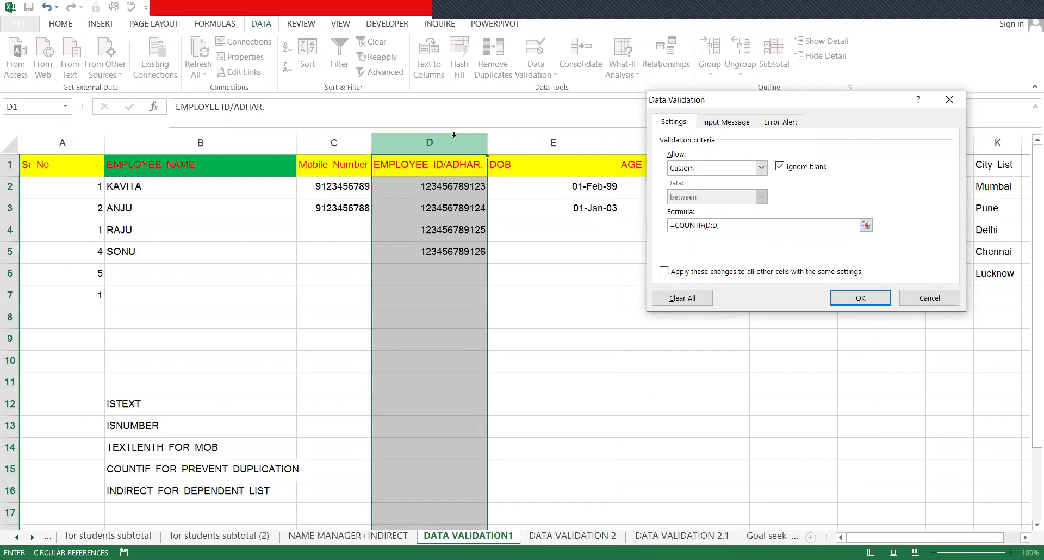
click(440, 165)
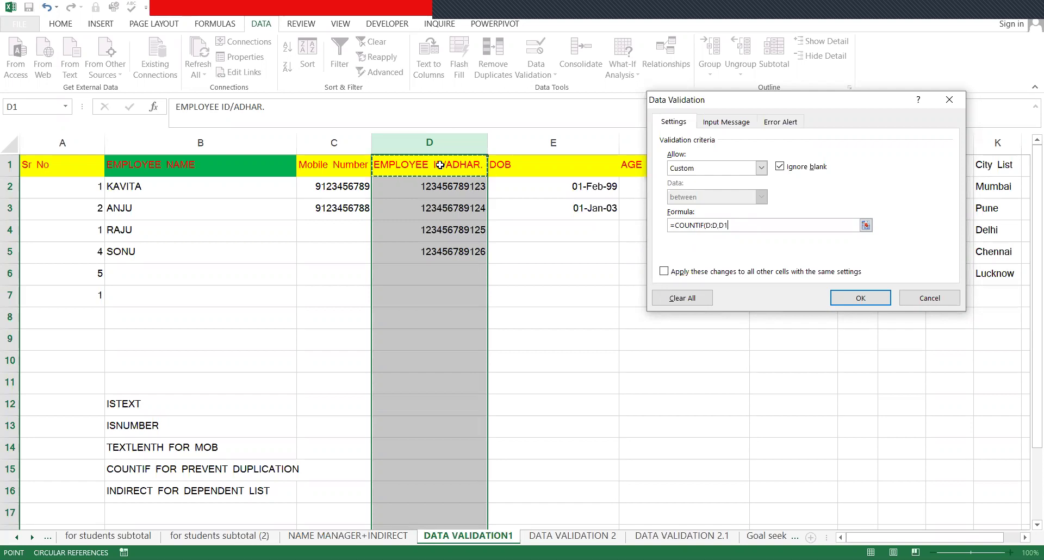
text()=1)
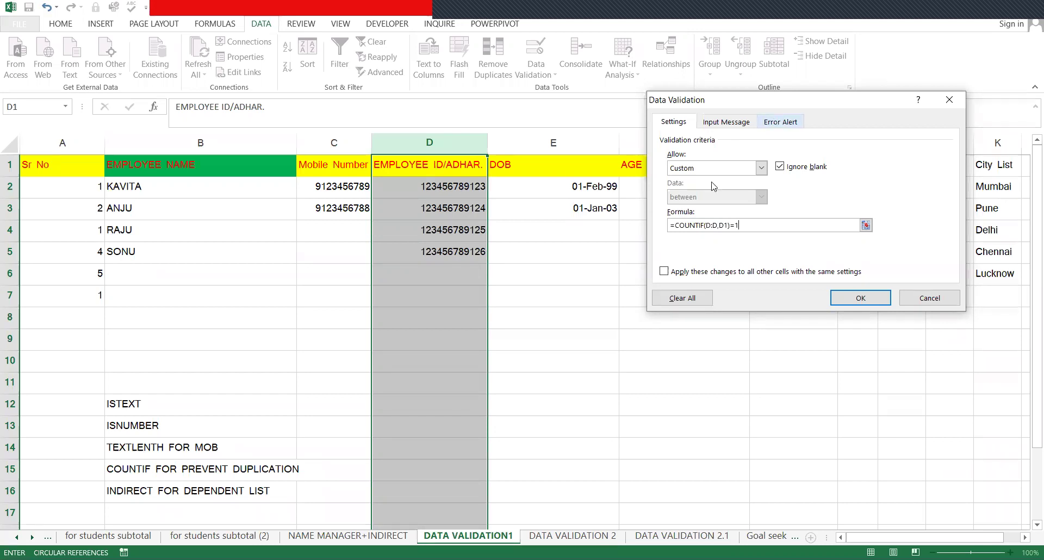
click(780, 123)
click(678, 124)
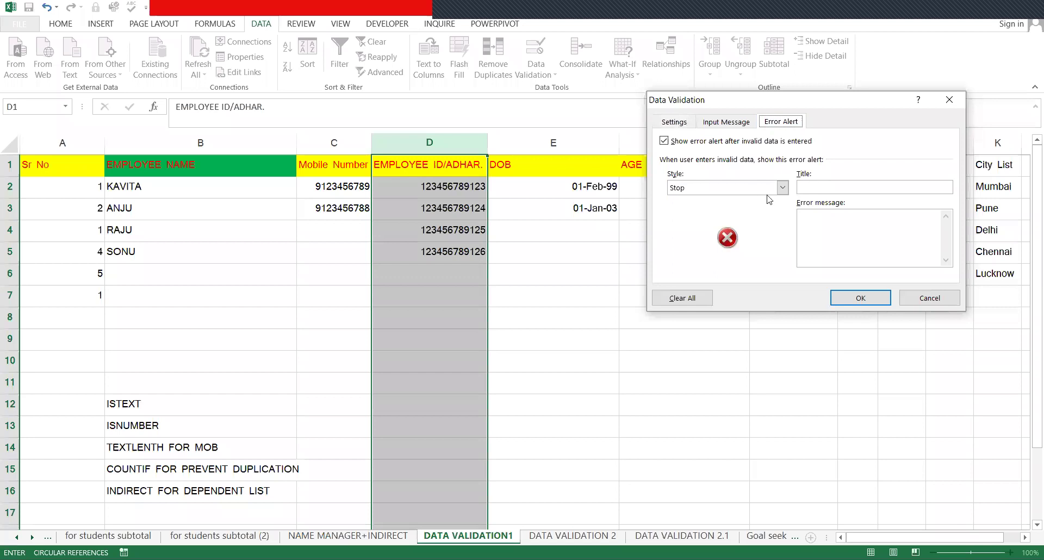
click(875, 299)
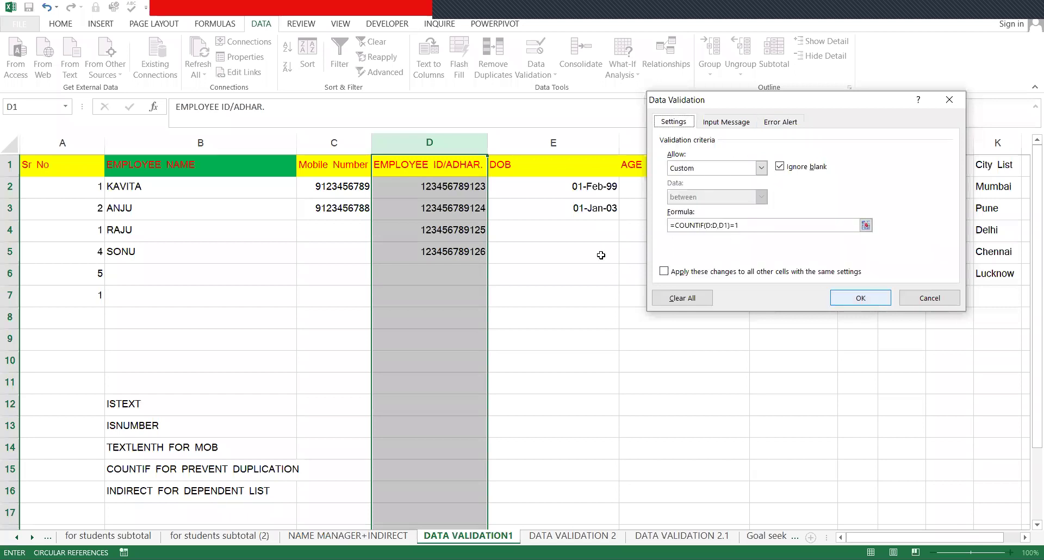
click(414, 279)
text(123)
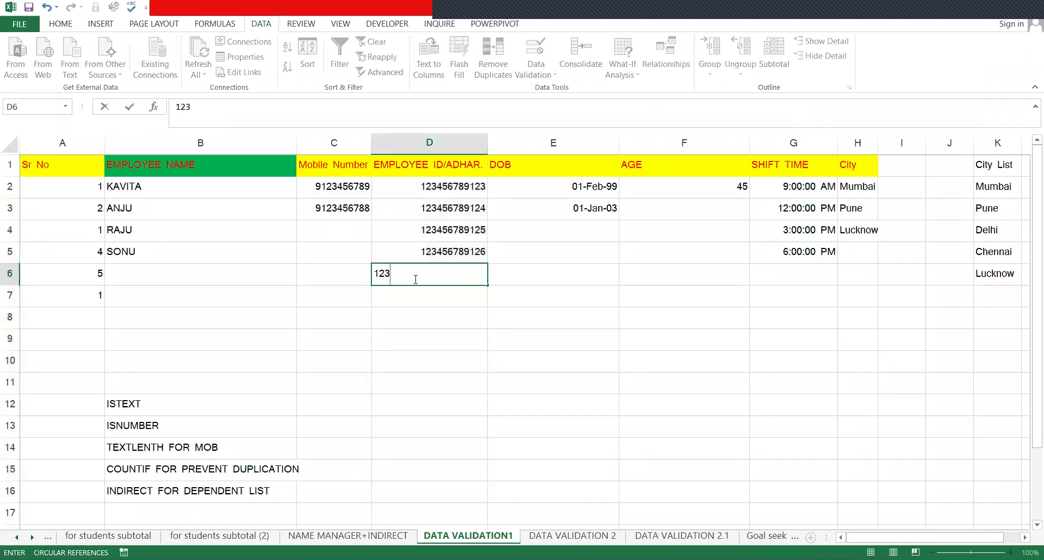
text(456789126)
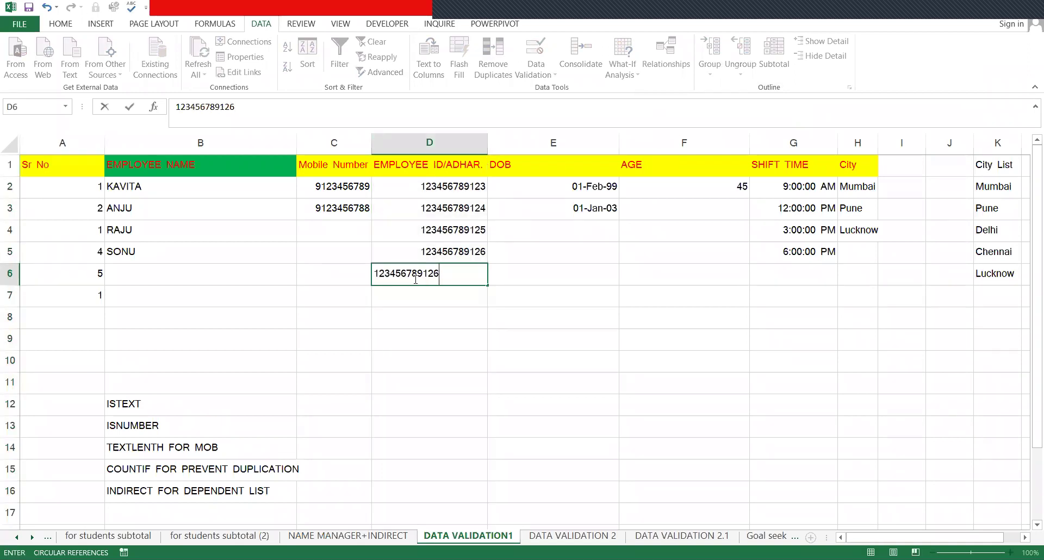
key(Return)
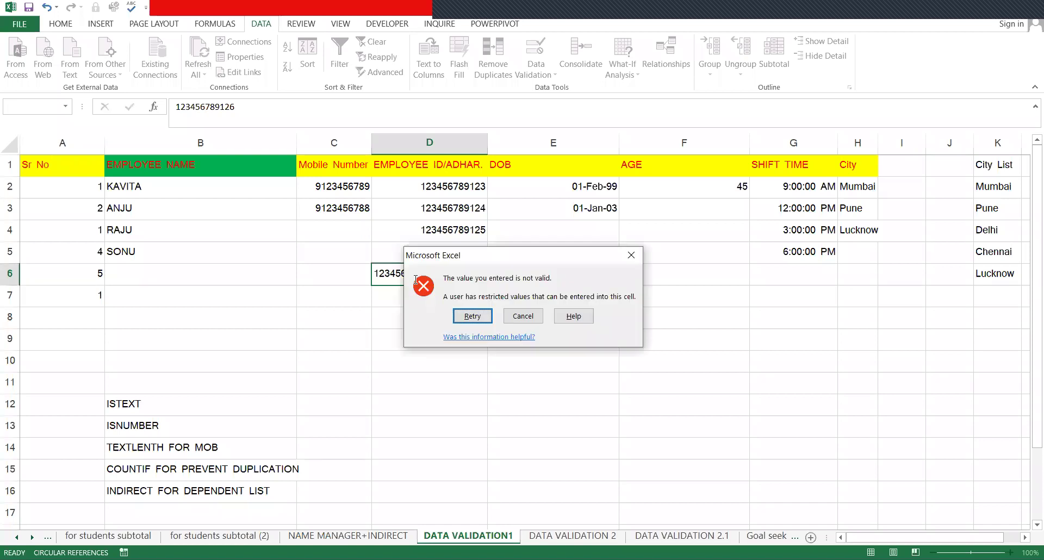
key(Return)
text(5)
key(Return)
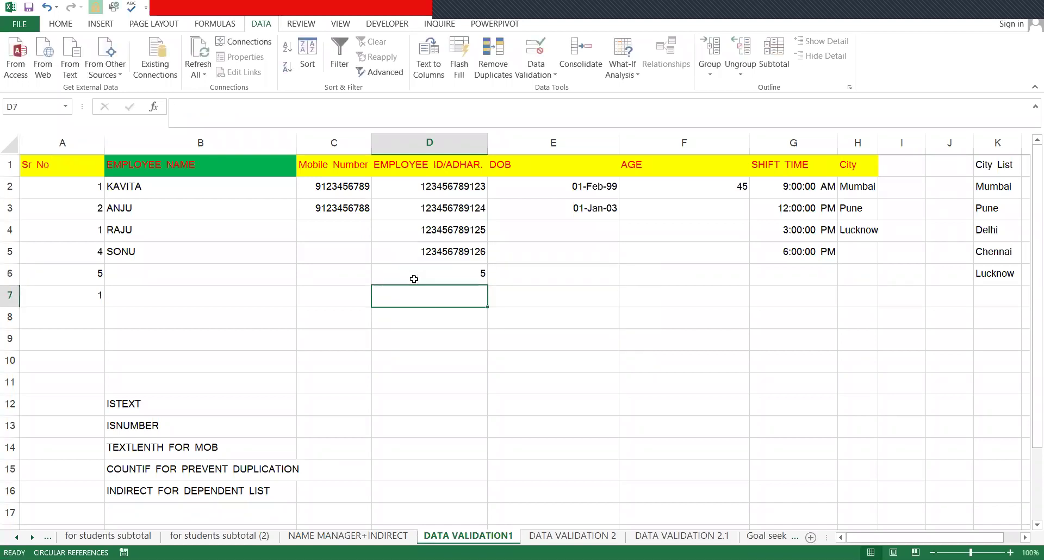
click(415, 279)
text(123456789)
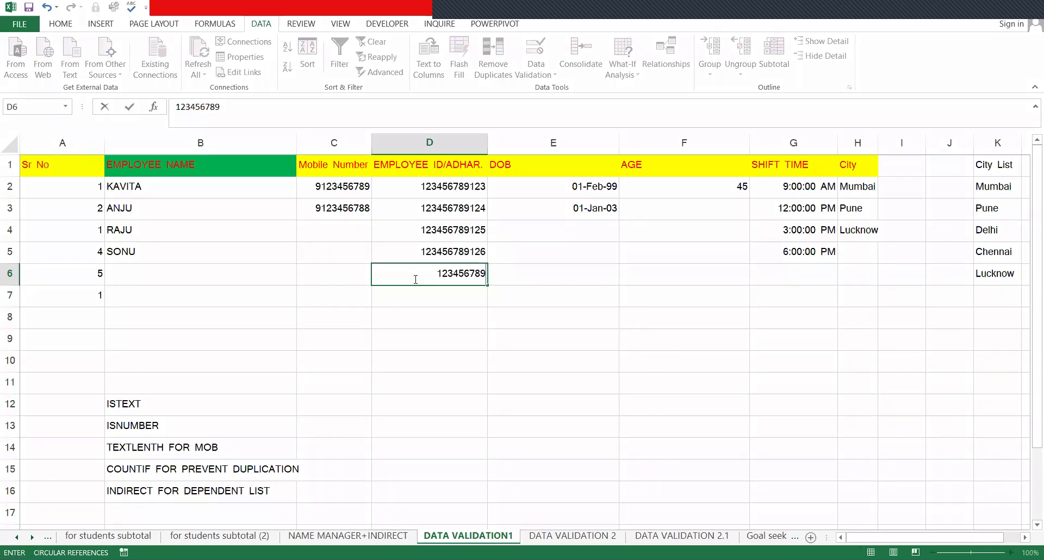
text(127)
key(Return)
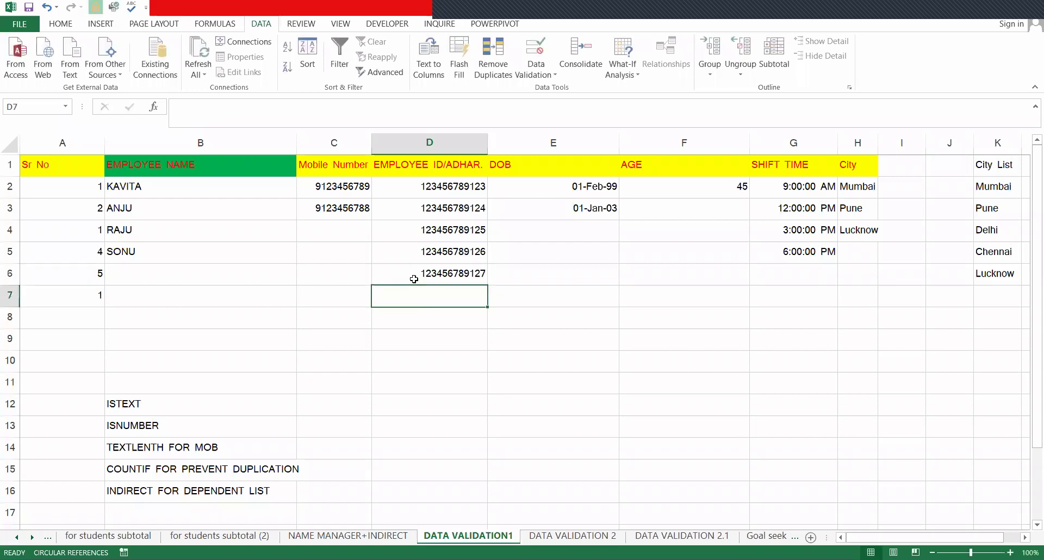
click(414, 279)
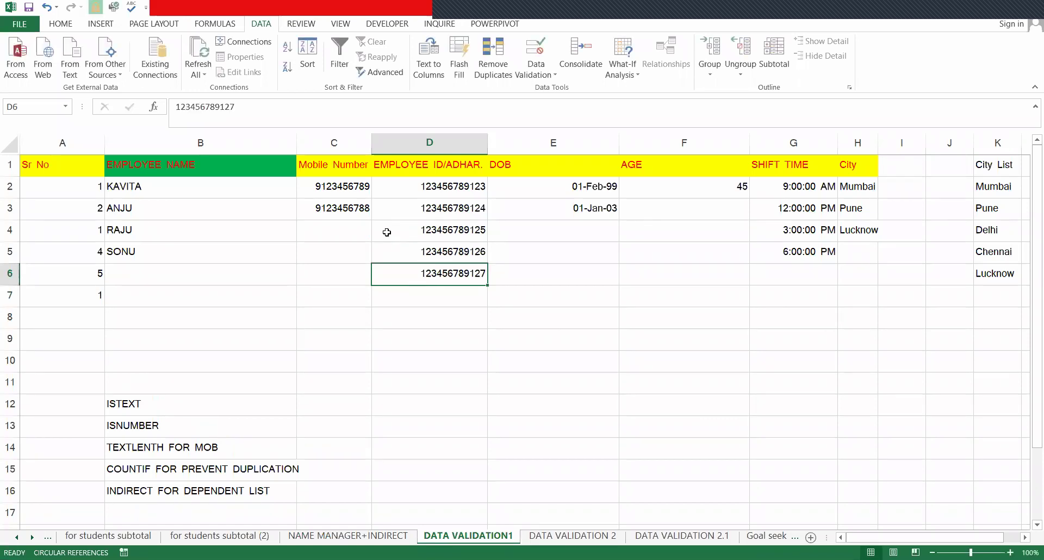
key(alt+a)
key(v)
key(v)
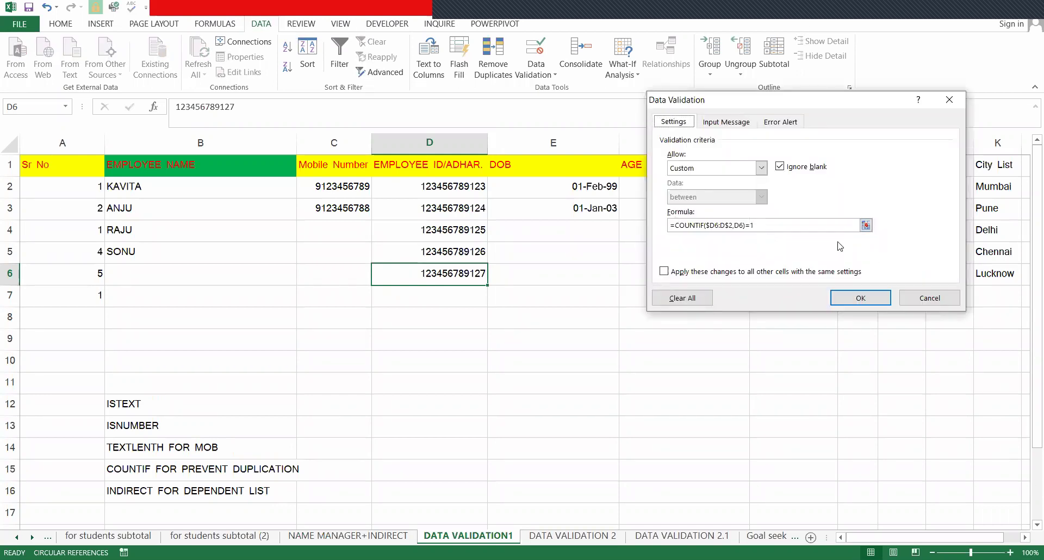
key(Escape)
- On the NAME MANAGER+INDIRECT sheet, enter =COUNTIF(K7:K12,K8) in G8
key(ctrl+Page_Up)
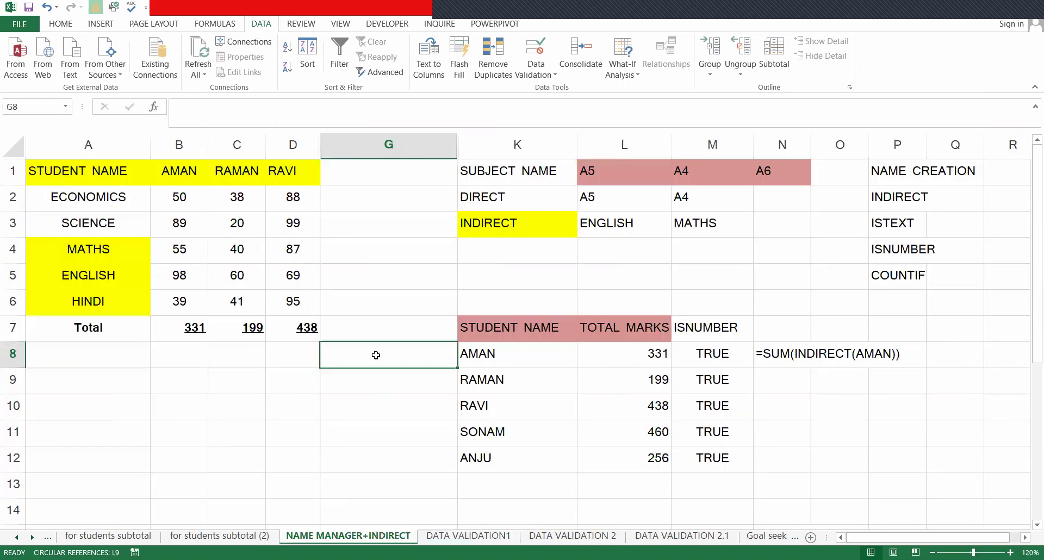
text(=)
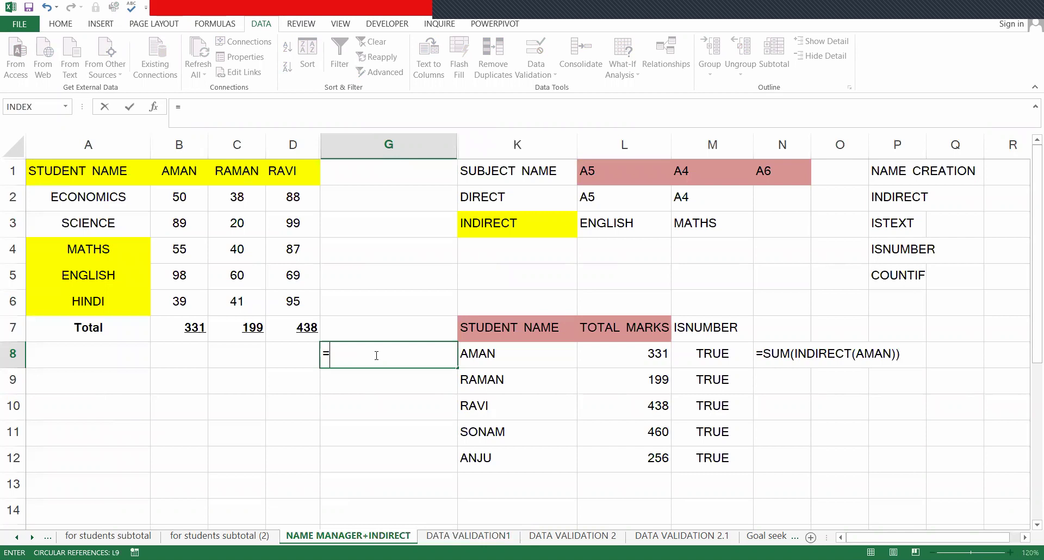
text(COUNTIF()
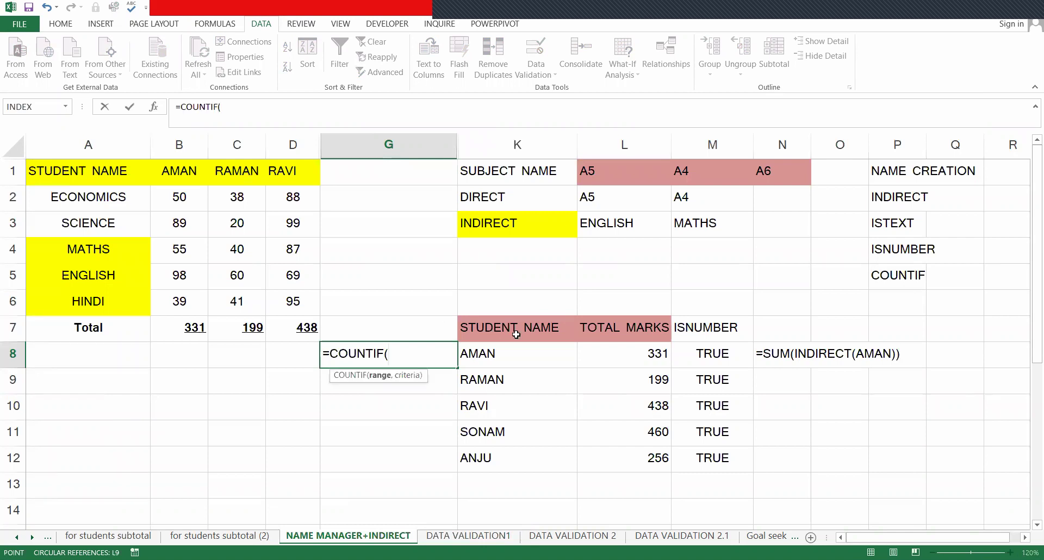
drag(517, 329, 517, 464)
text(,)
click(490, 355)
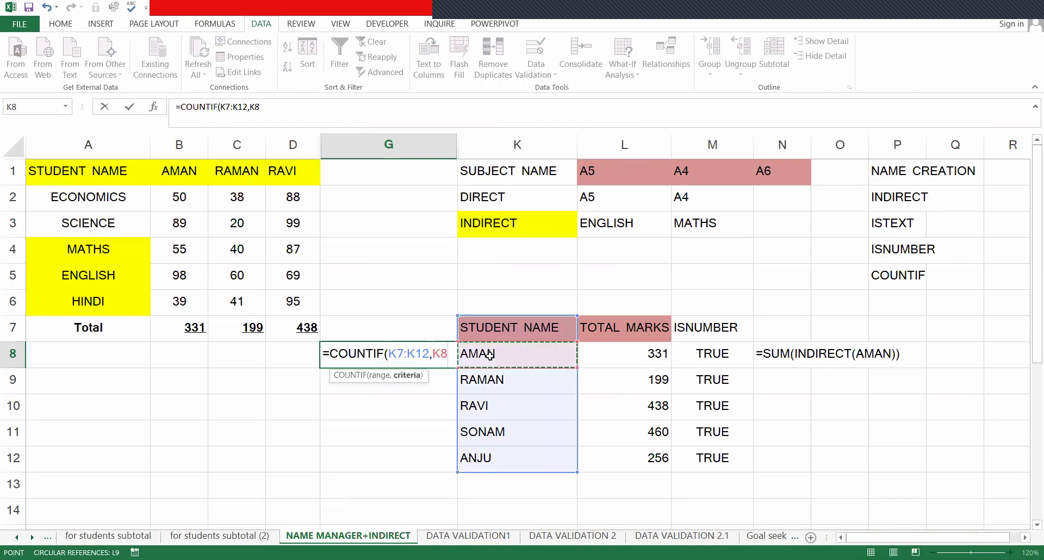
text())
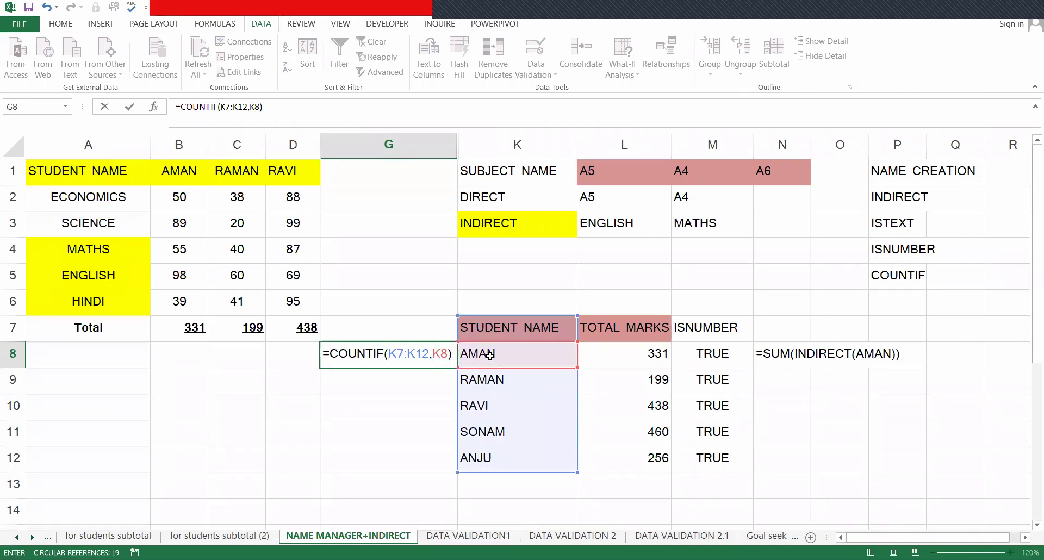
key(Return)
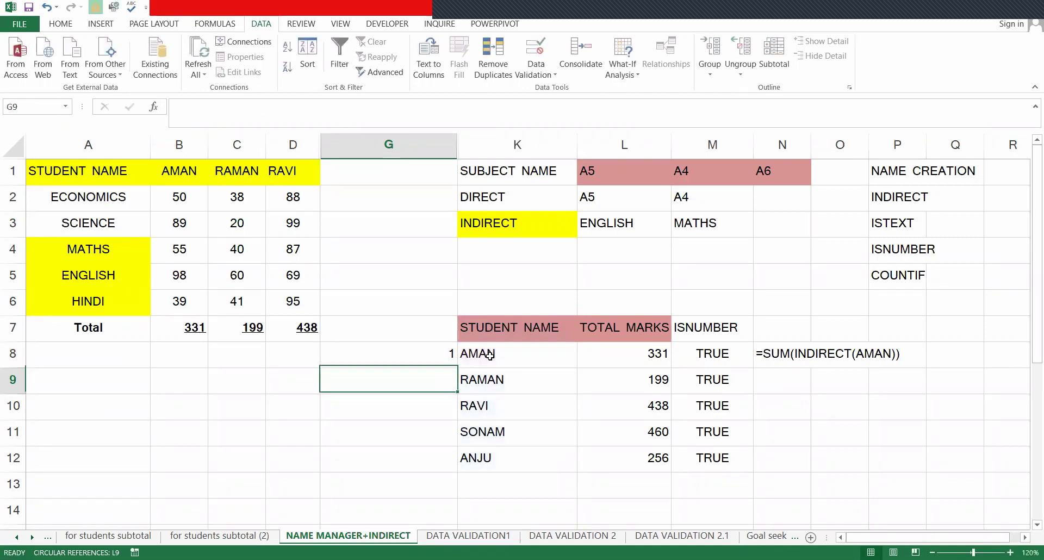
- Append =1 to the G8 formula so it returns TRUE for a unique name
key(Up)
key(Right)
key(Down)
key(Down)
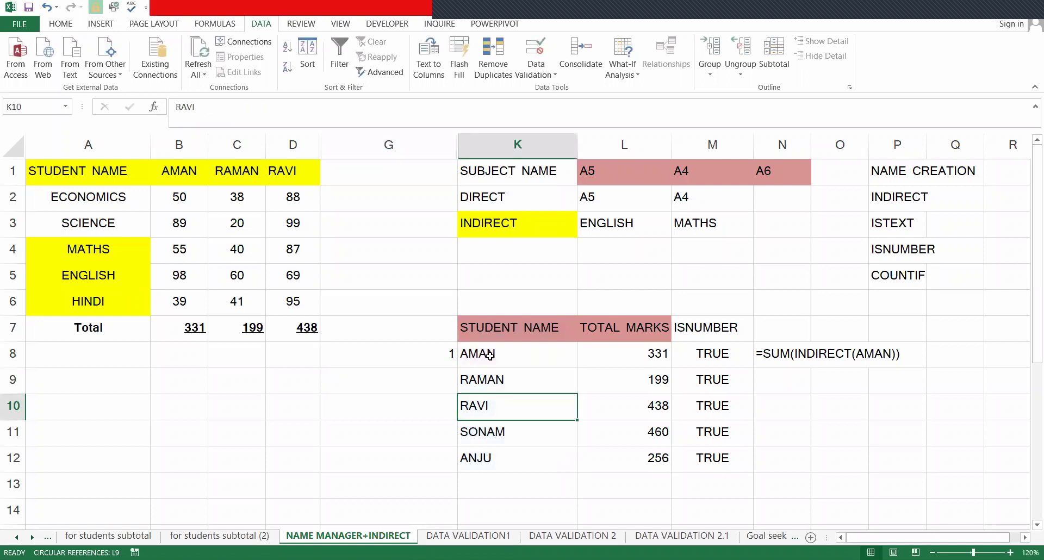
key(Up)
key(Up)
key(Up)
key(Left)
key(Down)
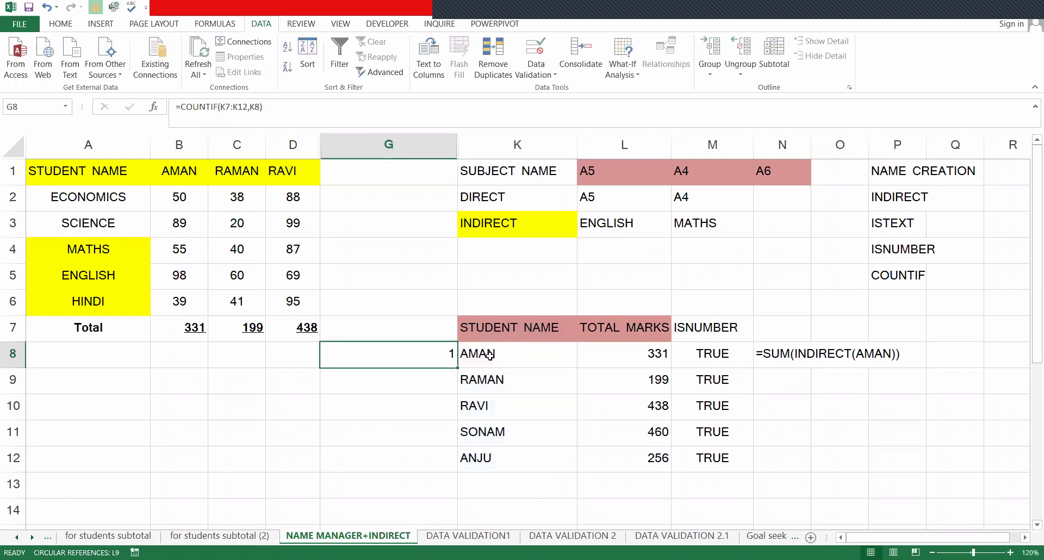
key(F2)
text(=1)
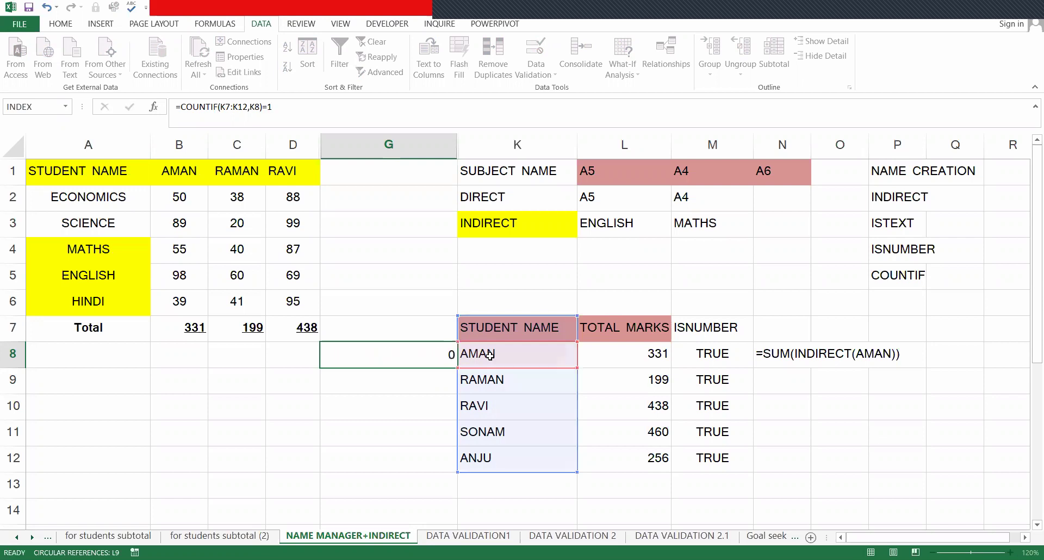
key(ctrl+Return)
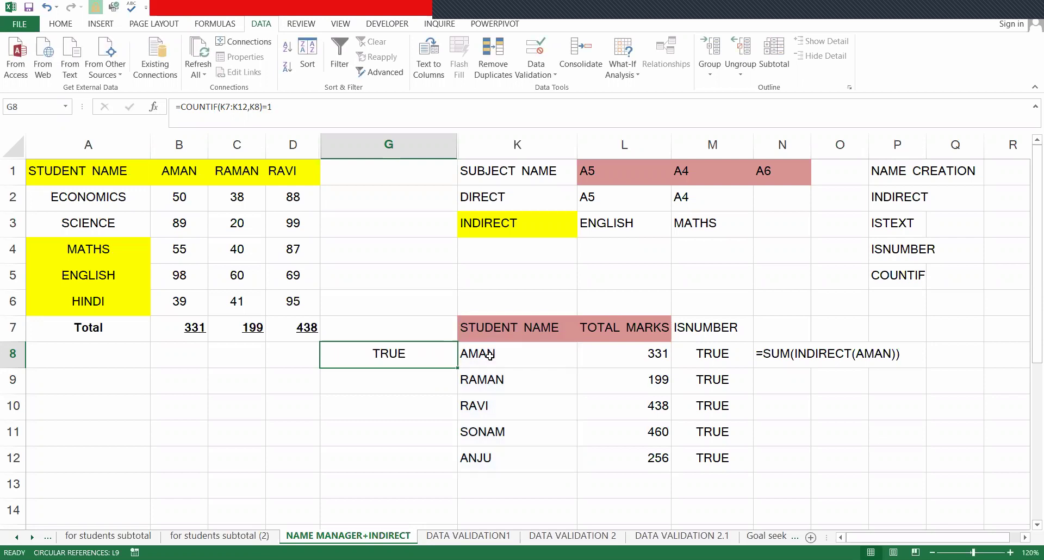
- Change K9 to AMAN to create a duplicate name and inspect G8's result
key(Right)
key(Down)
text(AM)
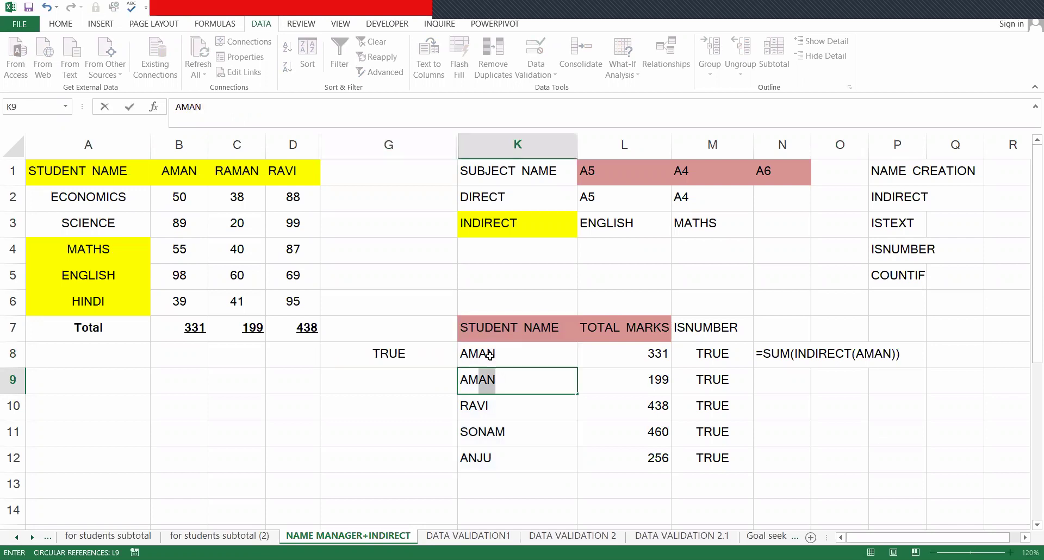
key(Return)
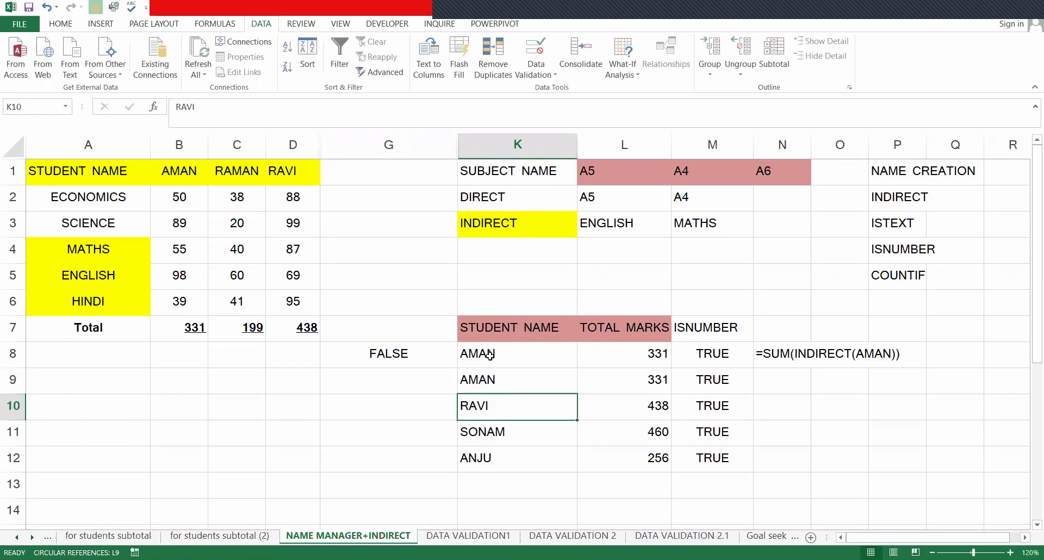
key(Up)
key(Up)
key(Left)
key(F2)
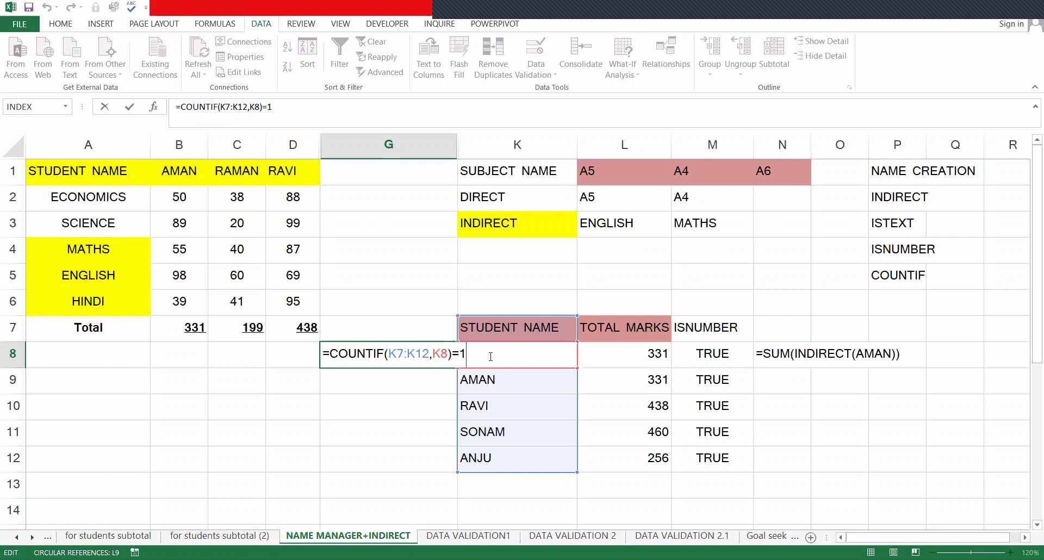
key(Return)
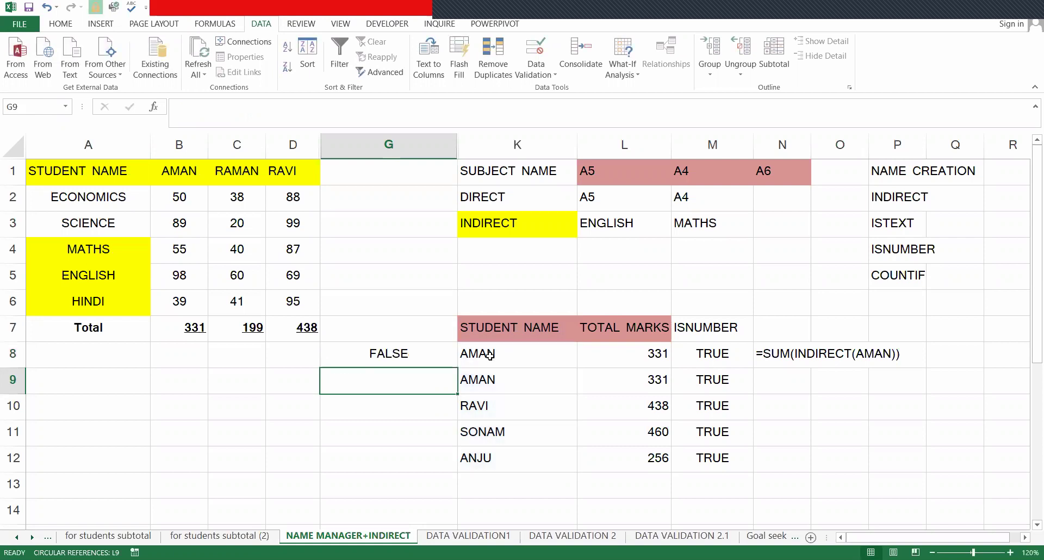
key(Up)
key(Down)
key(Right)
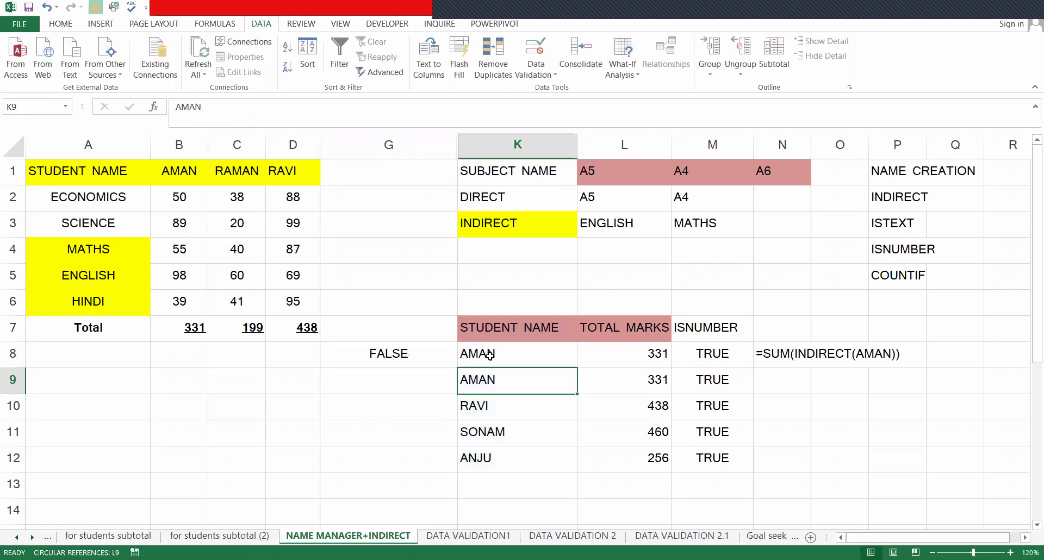
key(Up)
key(Left)
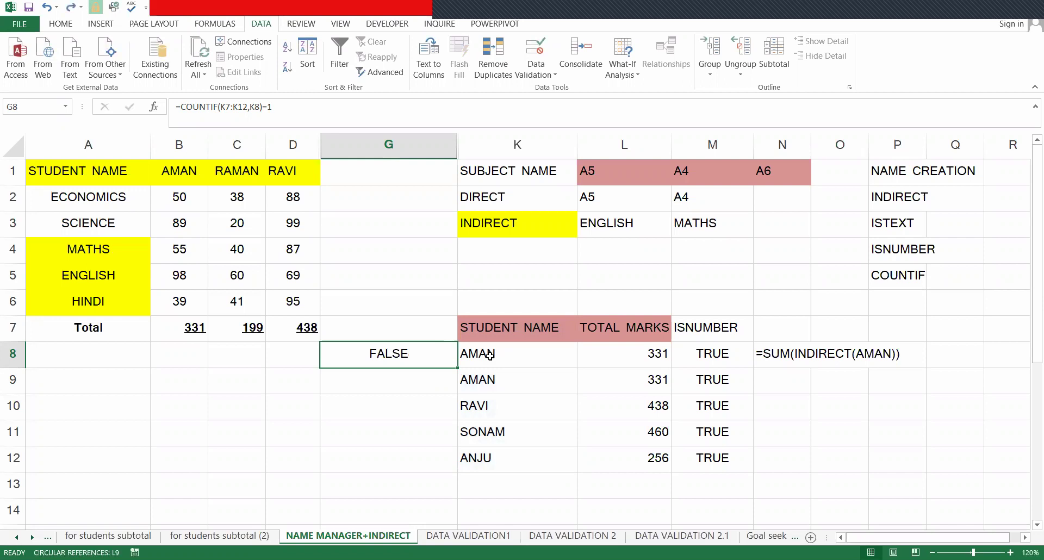
- Undo the K9 change so G8 shows TRUE, then return to DATA VALIDATION1
key(ctrl+z)
key(Up)
key(Left)
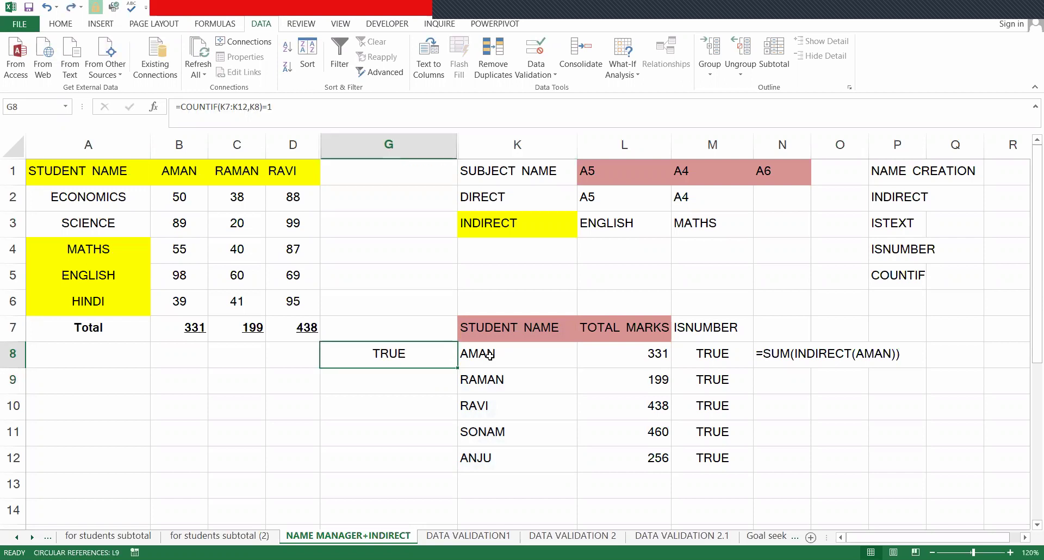
key(F2)
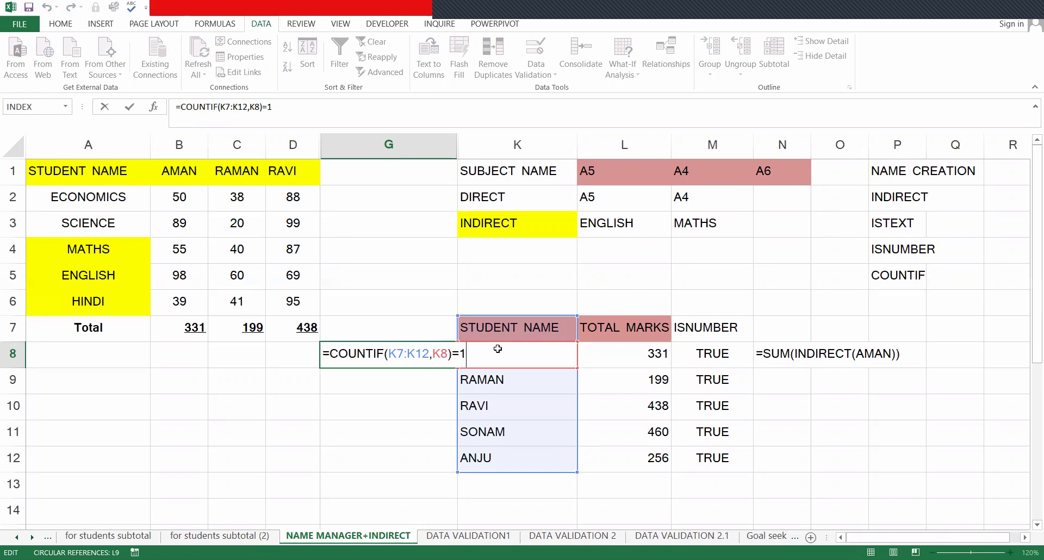
key(Escape)
drag(517, 327, 518, 450)
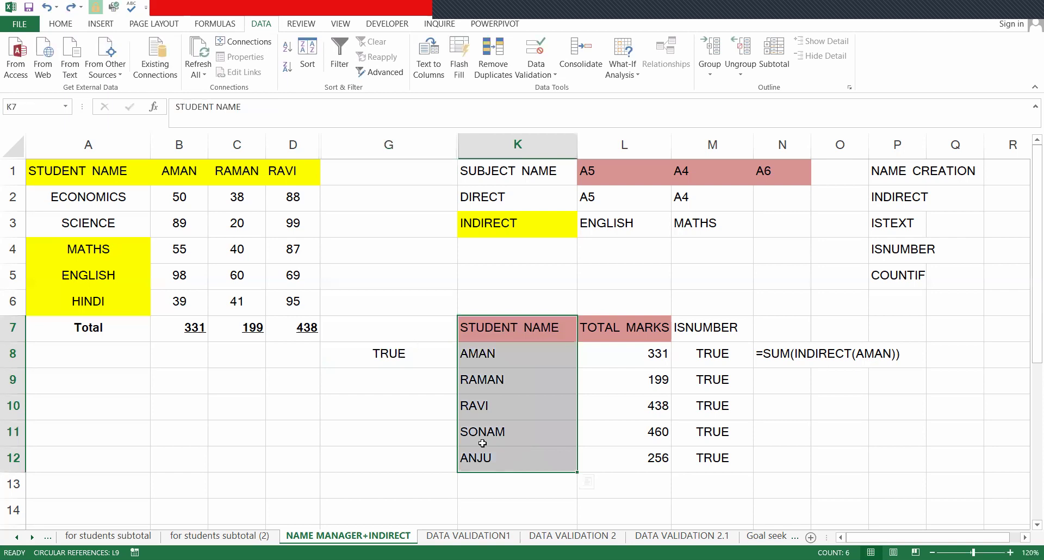
key(Left)
key(Down)
click(468, 536)
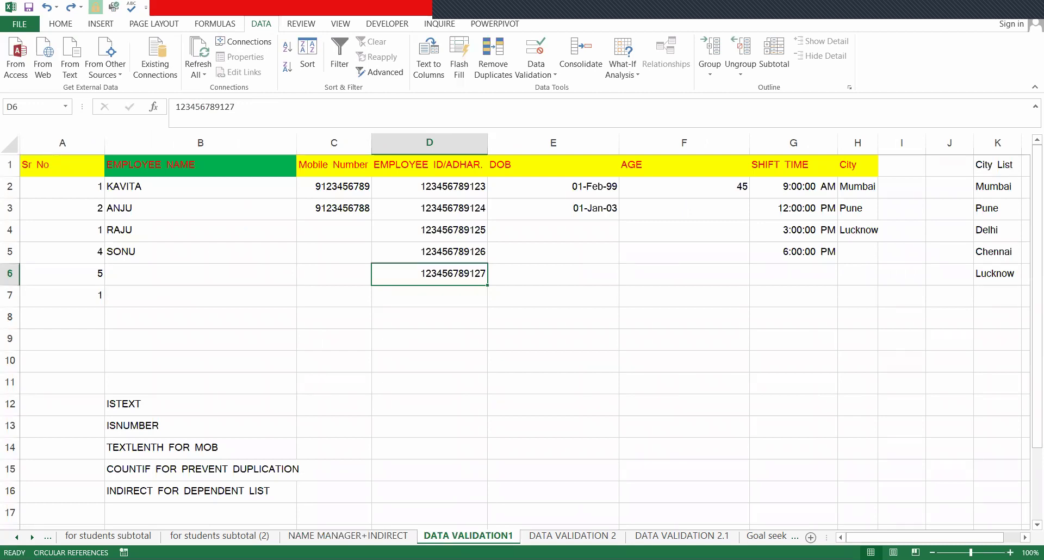
click(573, 194)
click(574, 203)
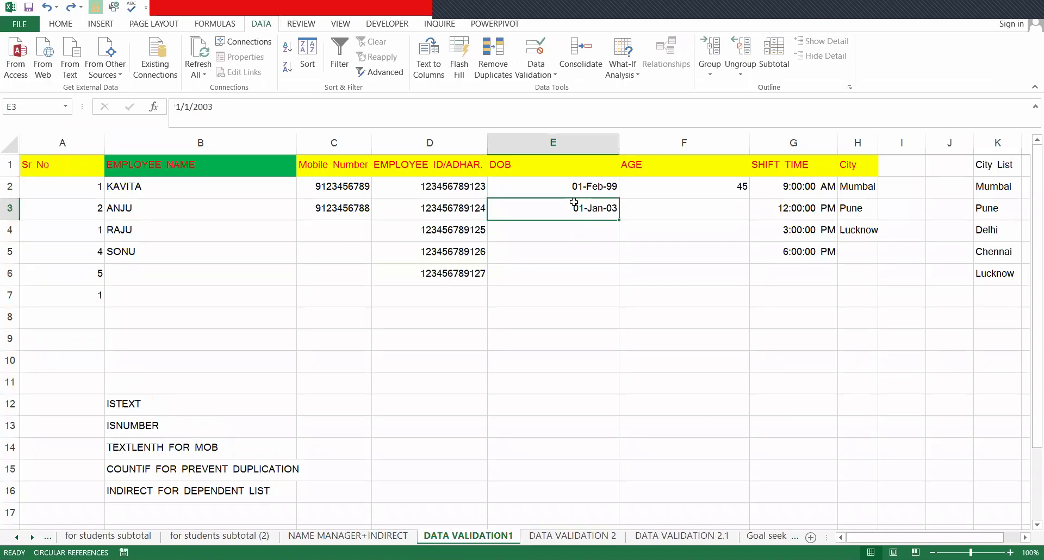
key(alt+a)
key(v)
key(v)
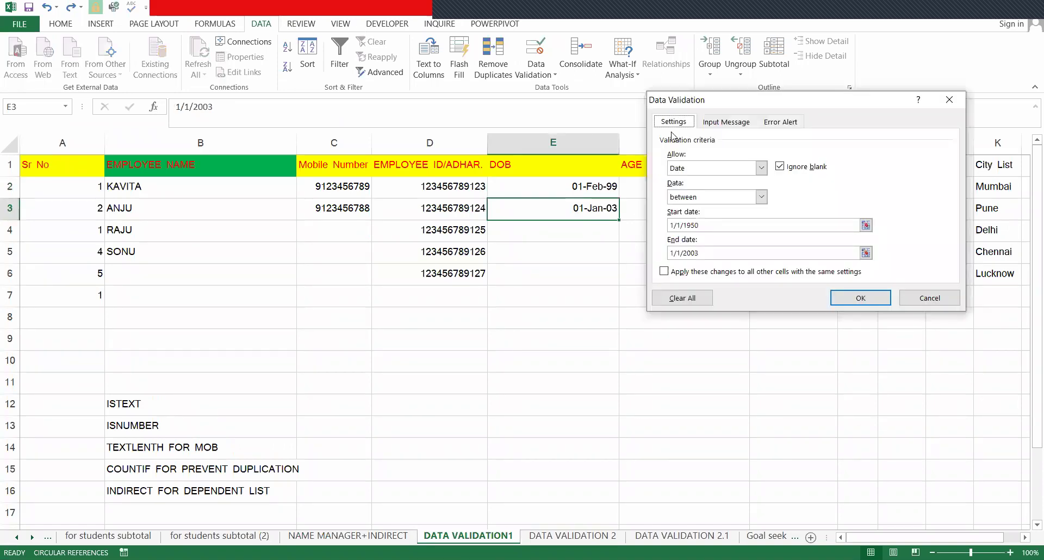
key(Escape)
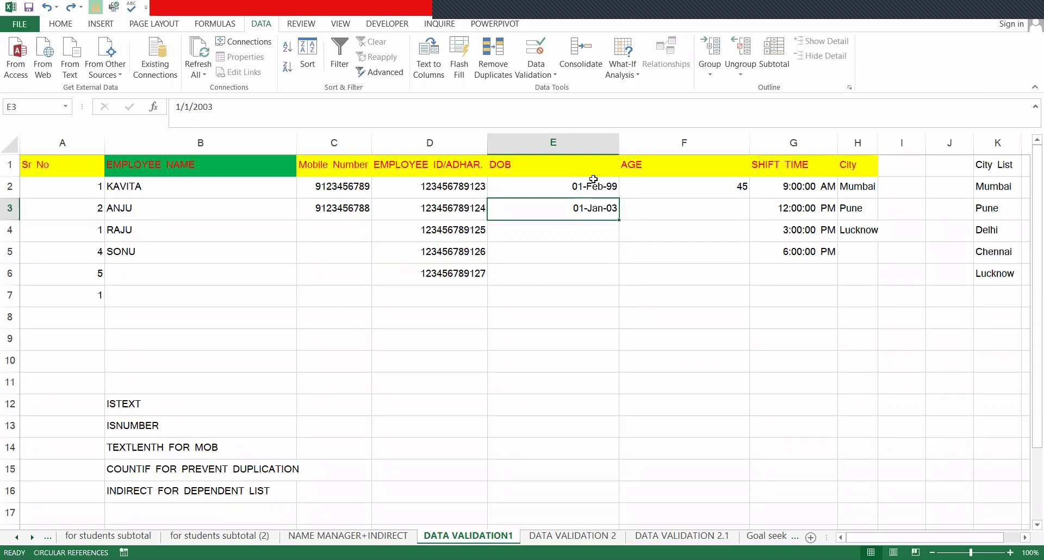
key(Down)
key(Up)
key(Up)
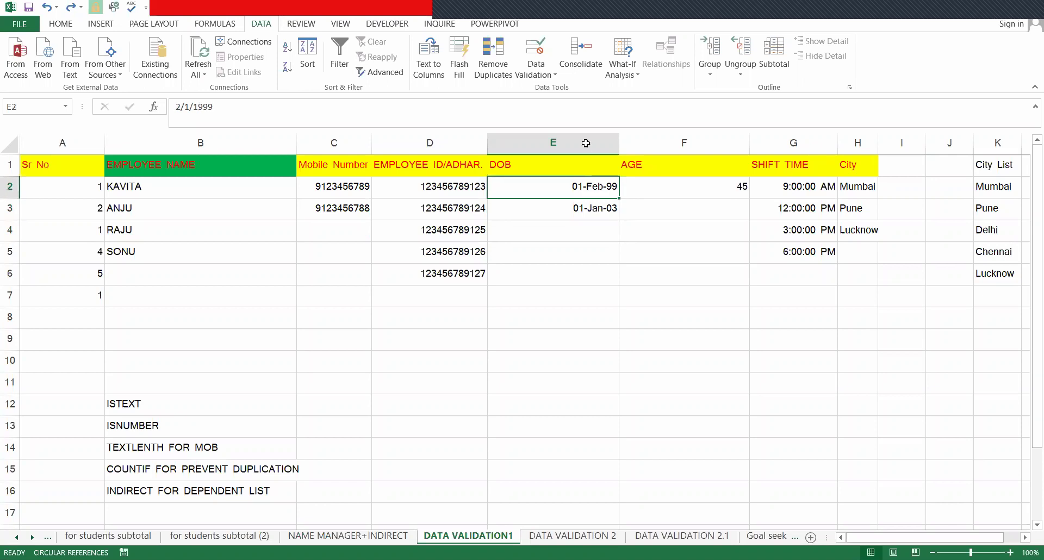
click(604, 143)
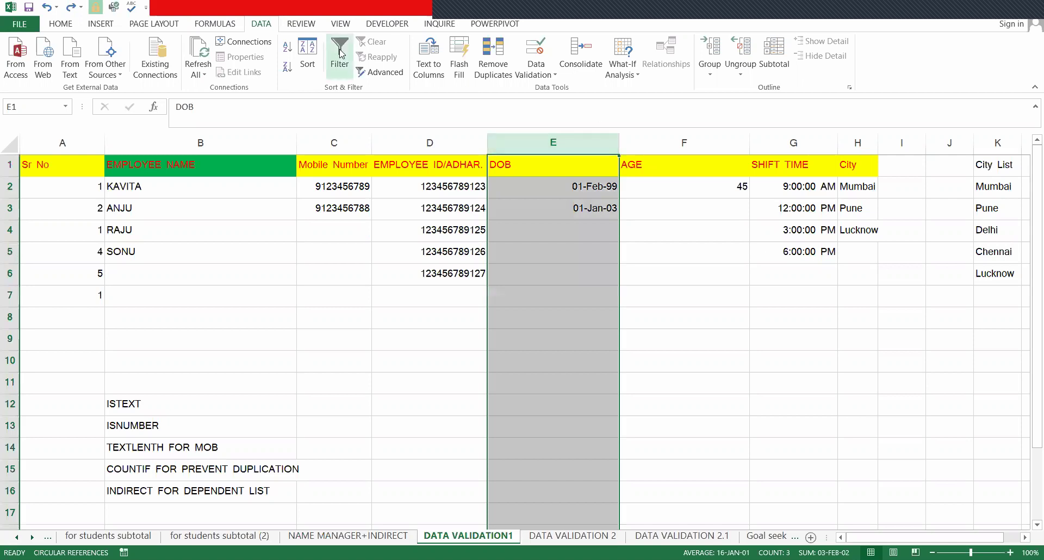
- Open Data Validation for the DOB column and allow Date values between two limits
key(alt+a)
key(v)
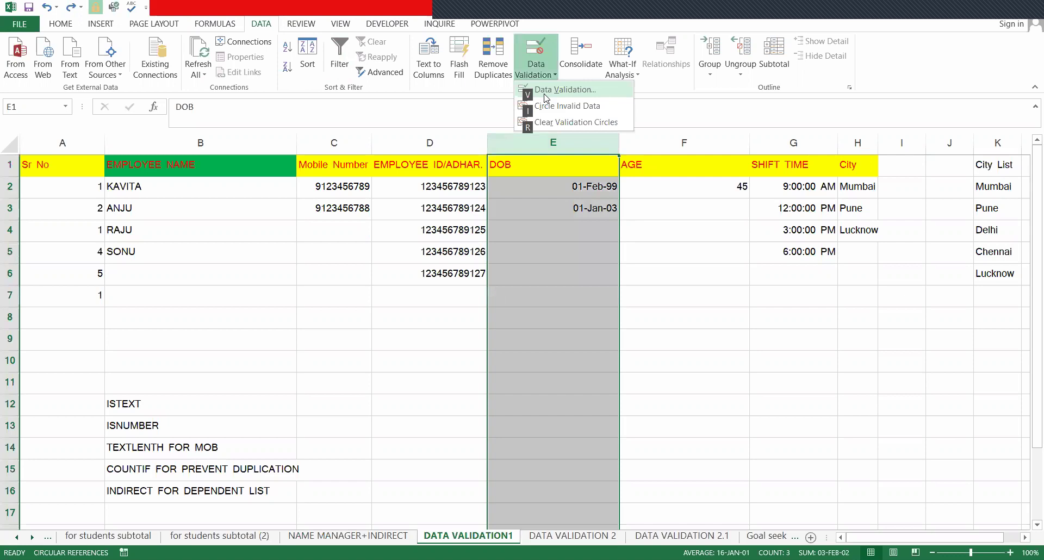
key(v)
click(713, 172)
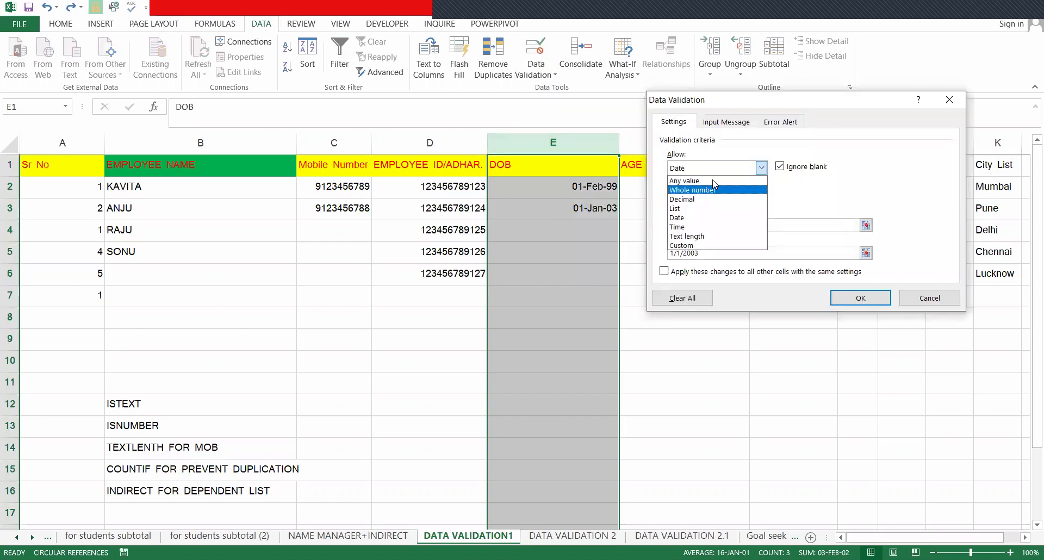
click(705, 181)
click(702, 170)
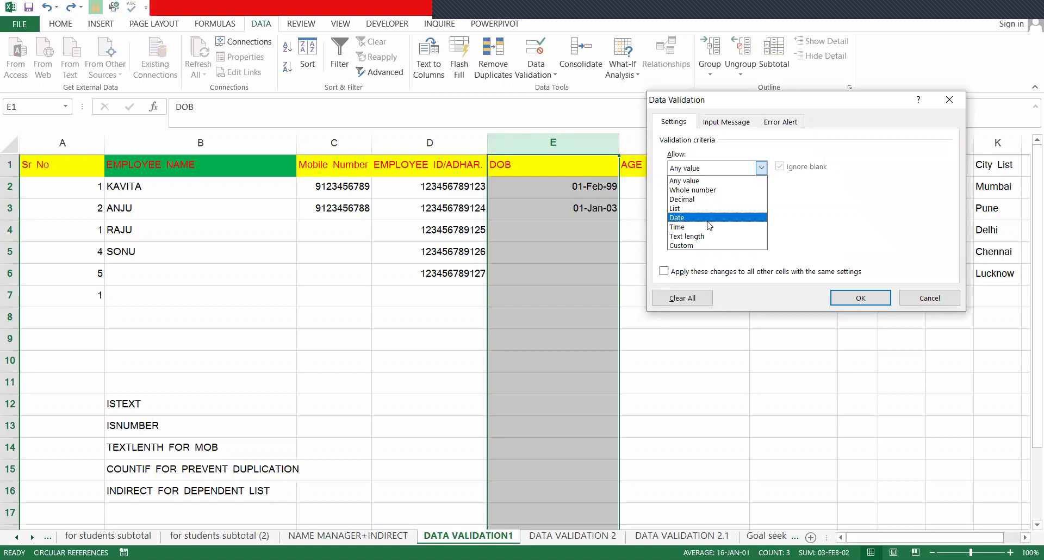
click(707, 220)
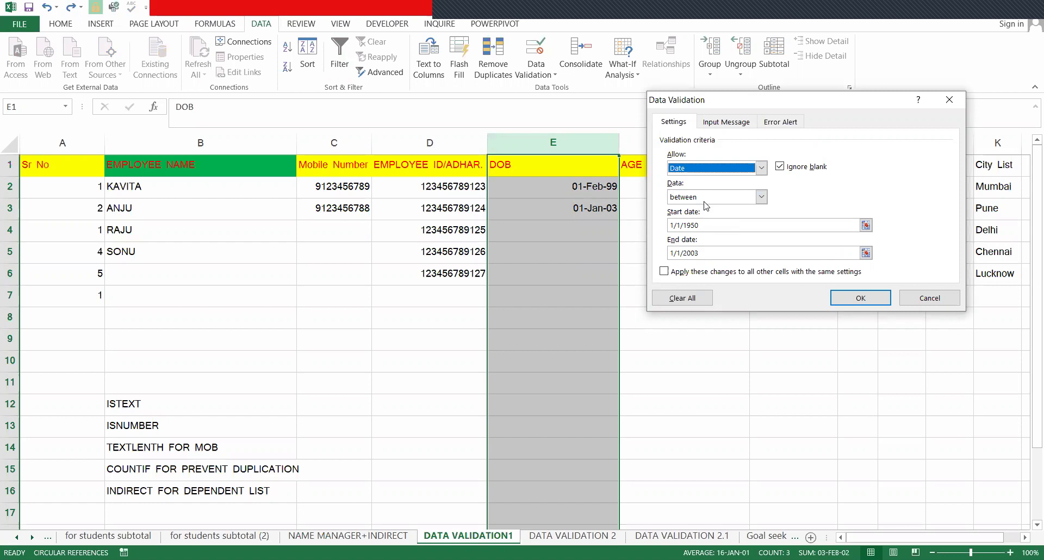
click(697, 200)
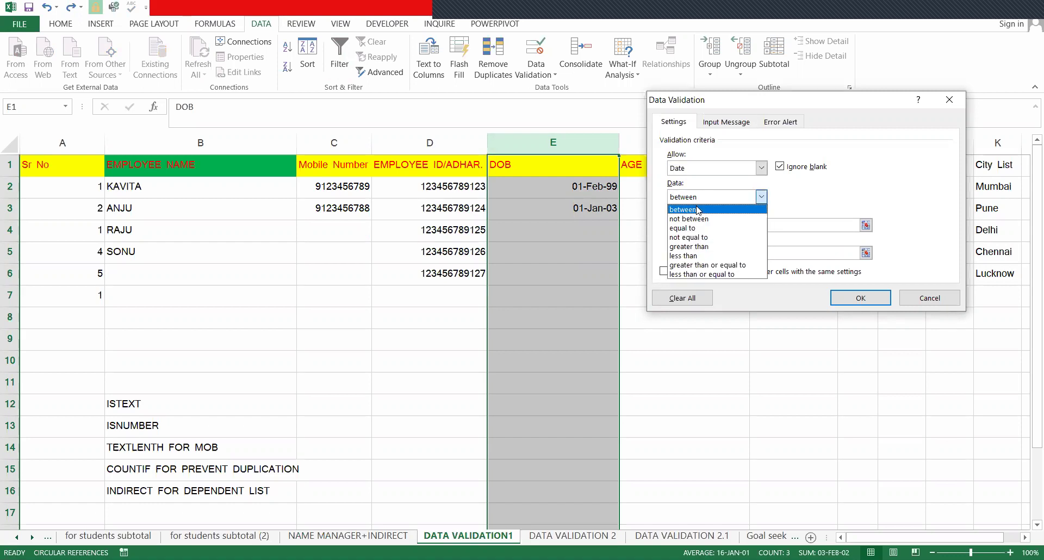
key(Escape)
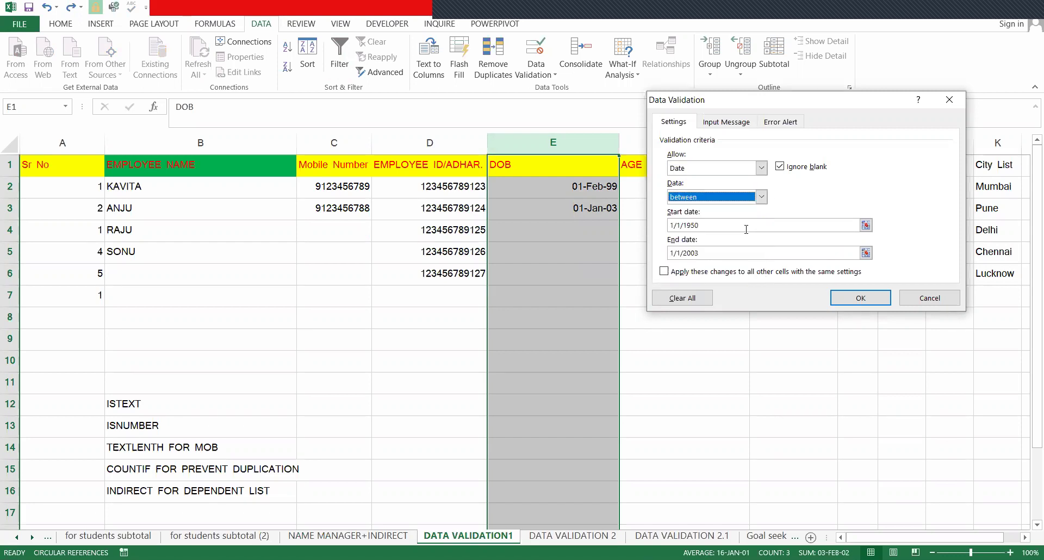
- Set the start date to 1/1/1960 and keep the end date 1/1/2003
click(769, 227)
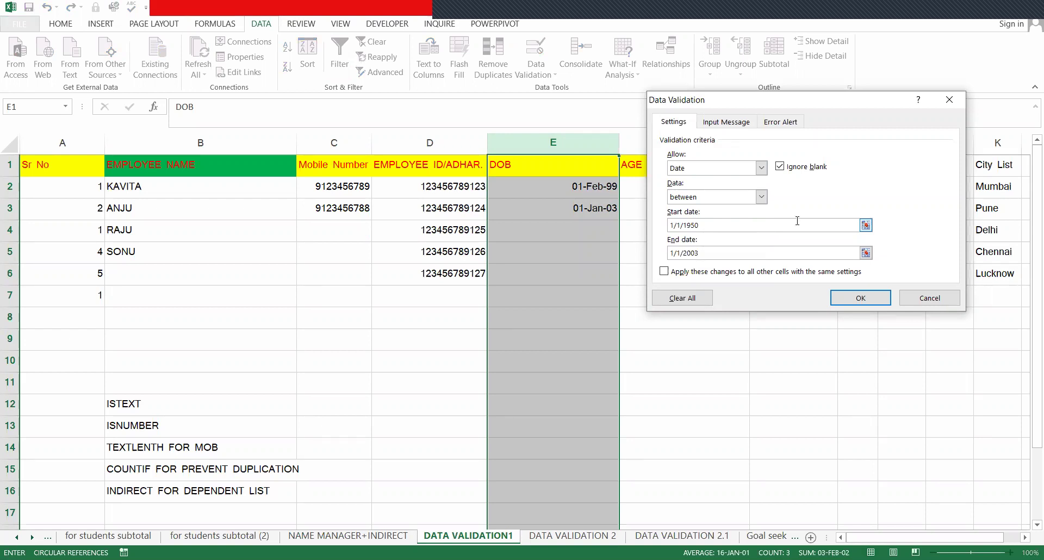
key(BackSpace)
key(BackSpace)
text(9)
key(BackSpace)
text(60)
click(723, 258)
key(BackSpace)
text(4)
key(BackSpace)
text(3)
- Confirm Stop as the error alert style and return to the date criteria
click(775, 124)
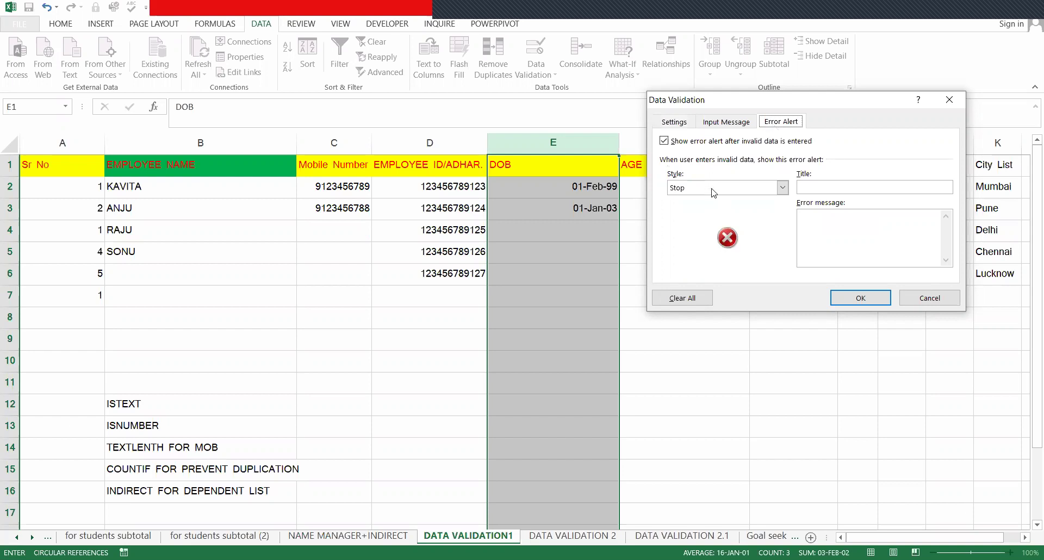
click(686, 187)
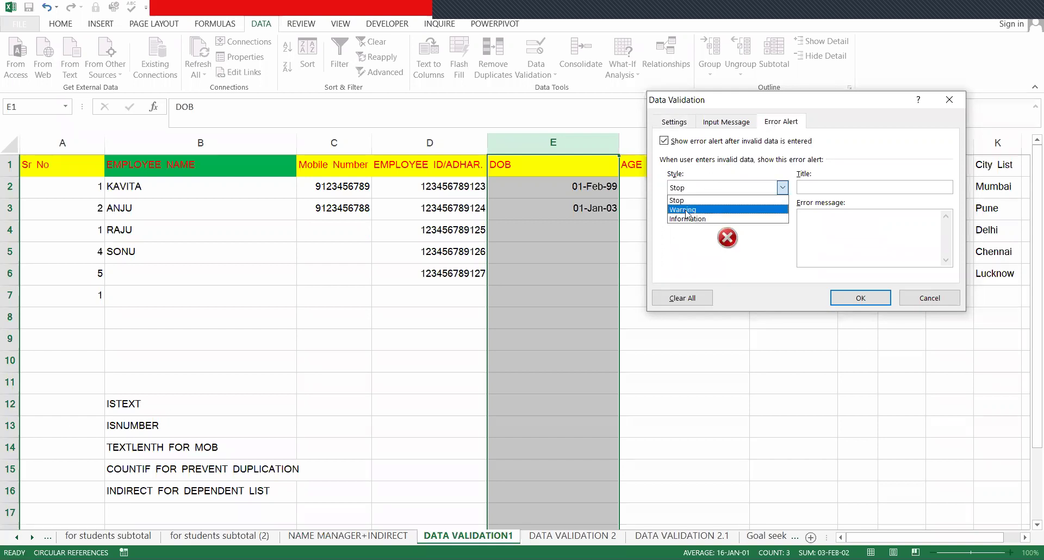
click(706, 188)
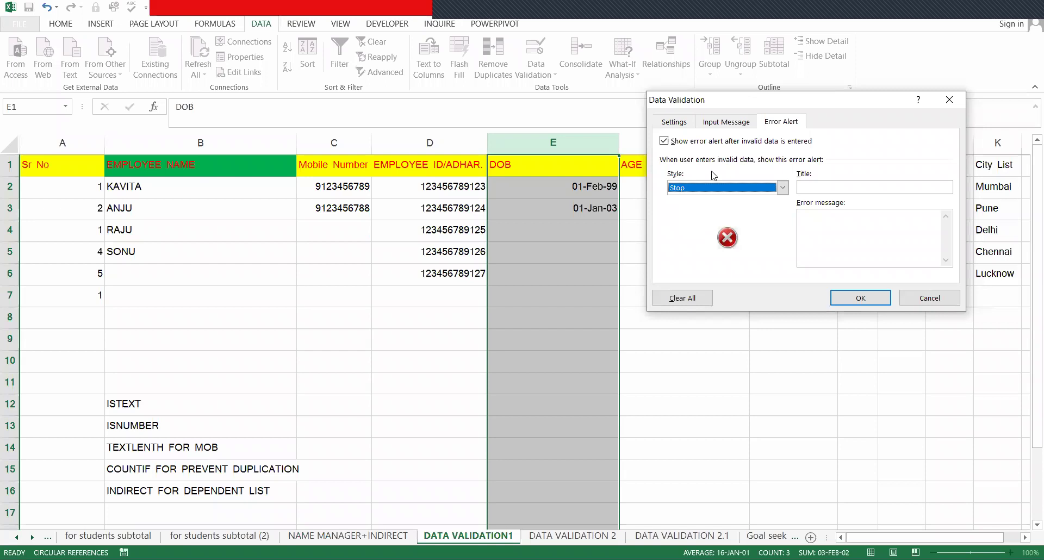
click(674, 122)
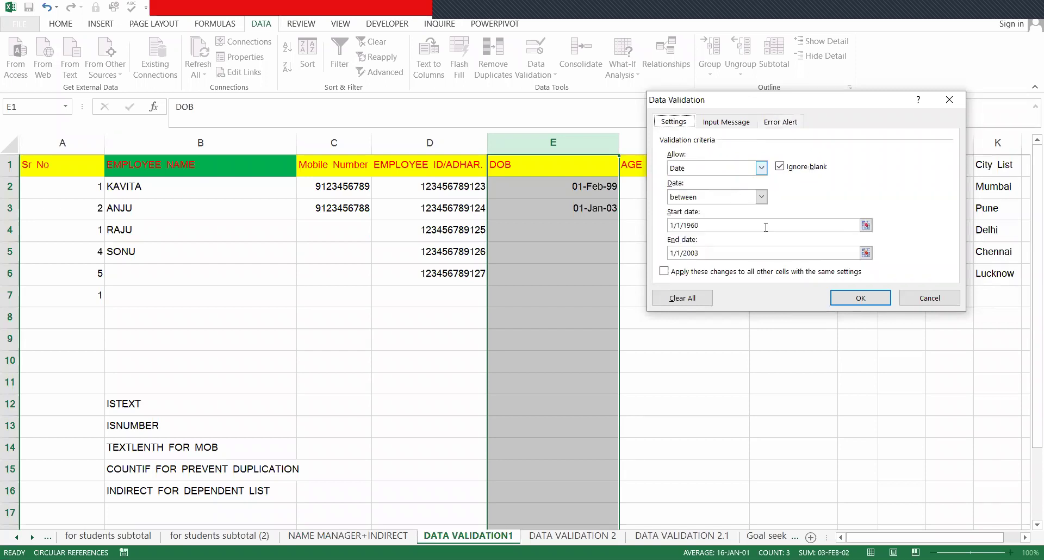
- Test the DOB date rule by entering 01-JAN-2004 in E4, which gets rejected
key(Return)
click(581, 236)
text(01)
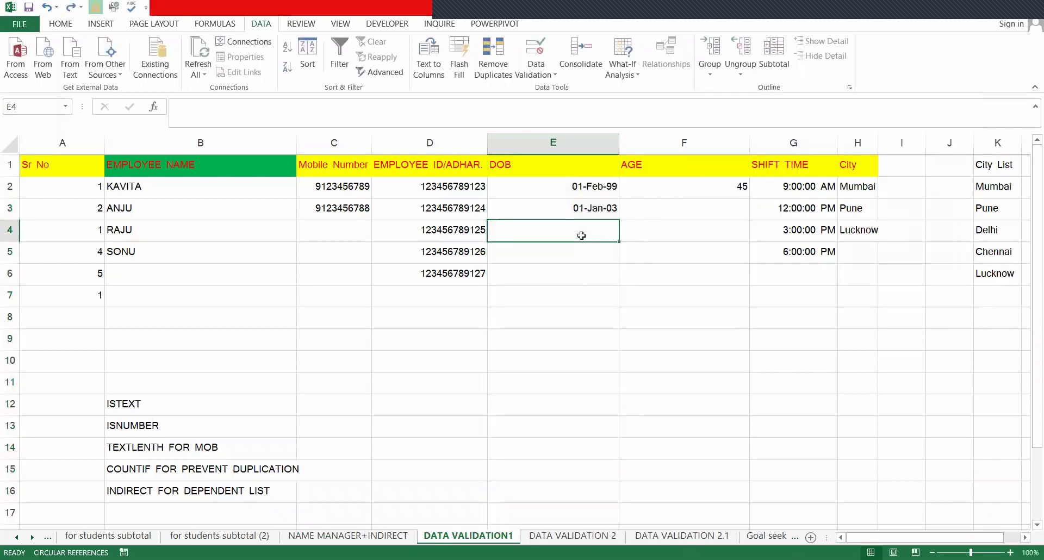
text(-JAN)
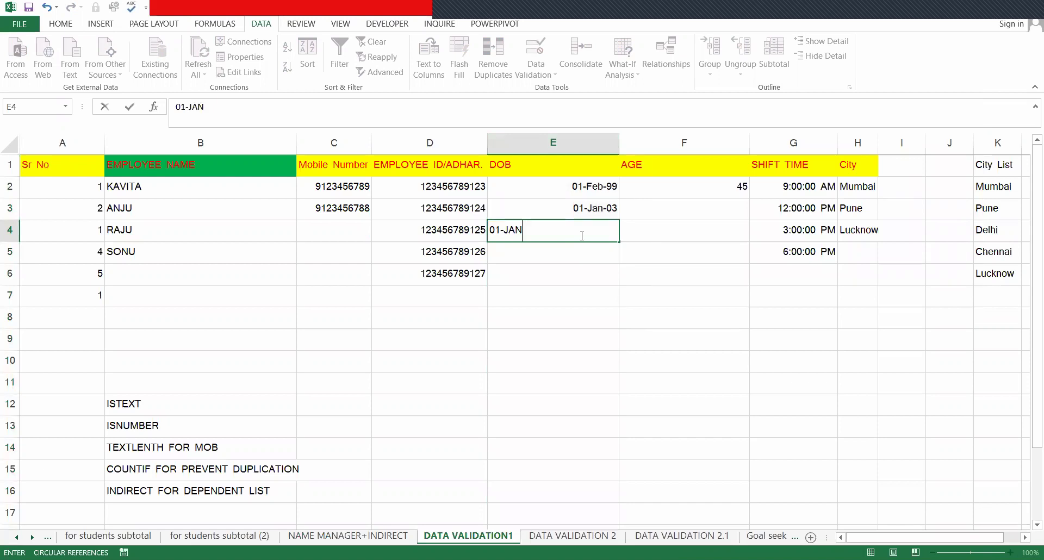
text(-2004)
key(Return)
- Replace the rejected date with 01-JAN-2002 and commit it in E4
key(BackSpace)
text(01)
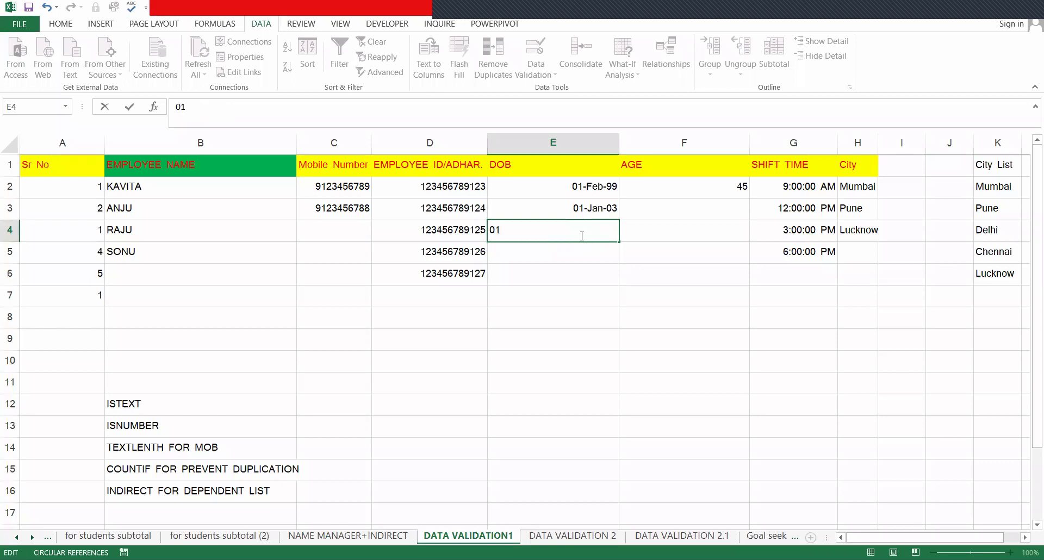
text(-JAN-2002)
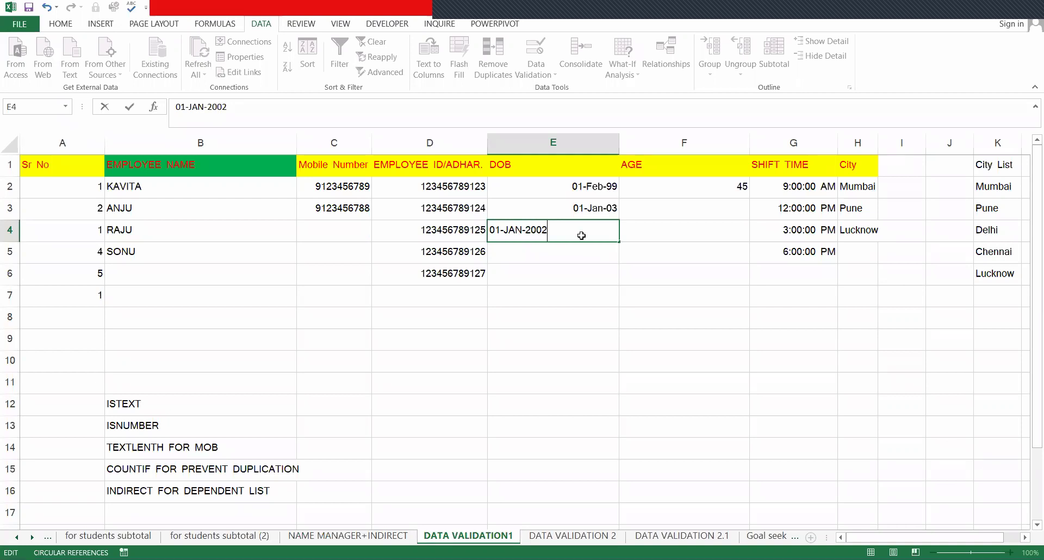
key(ctrl+Return)
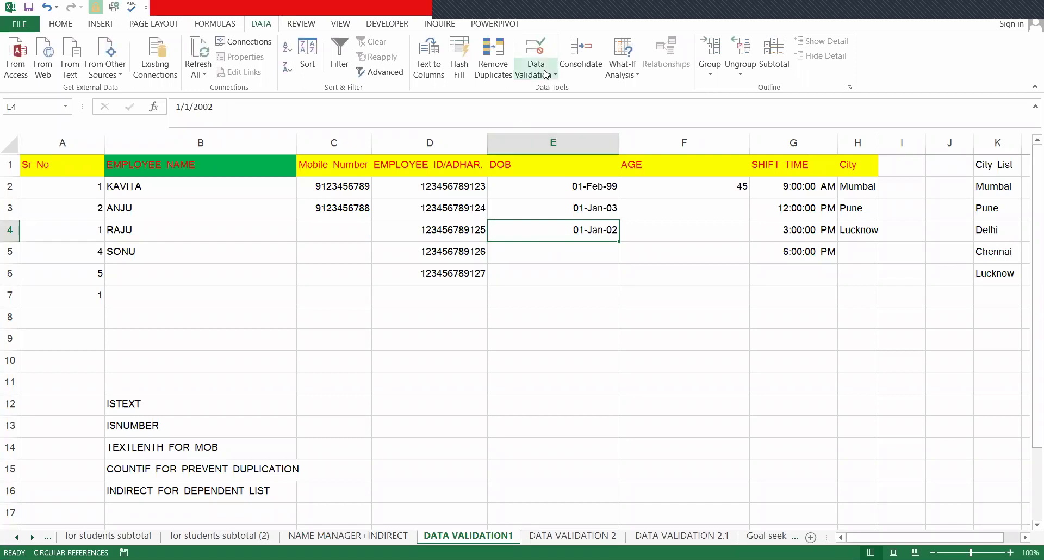
click(707, 171)
click(692, 182)
click(707, 168)
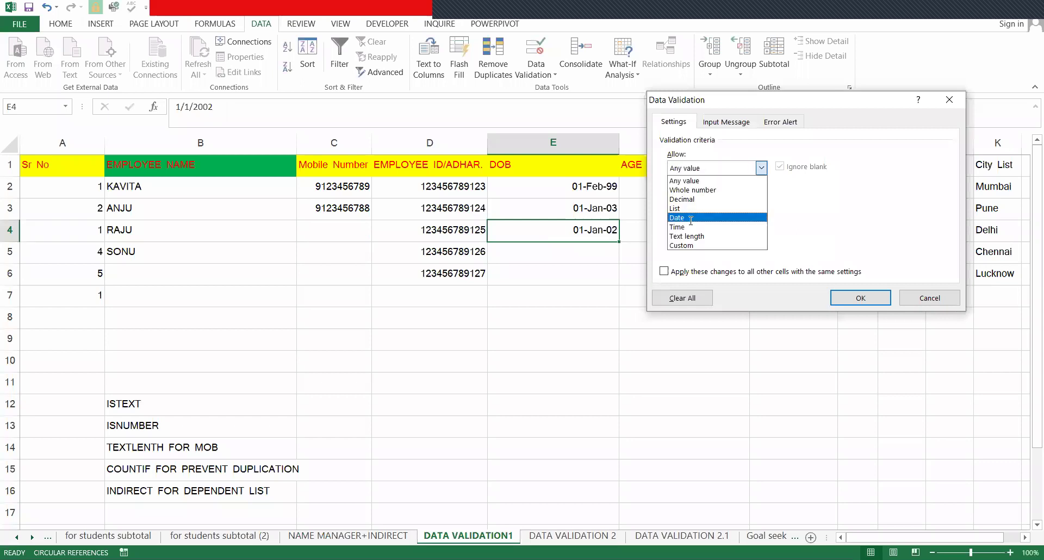
click(741, 218)
click(701, 197)
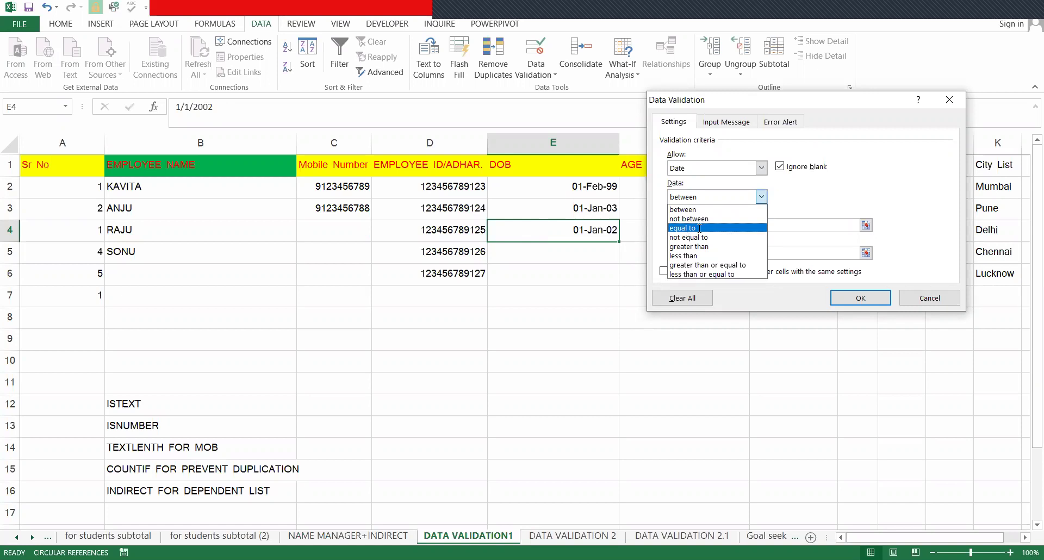
click(698, 228)
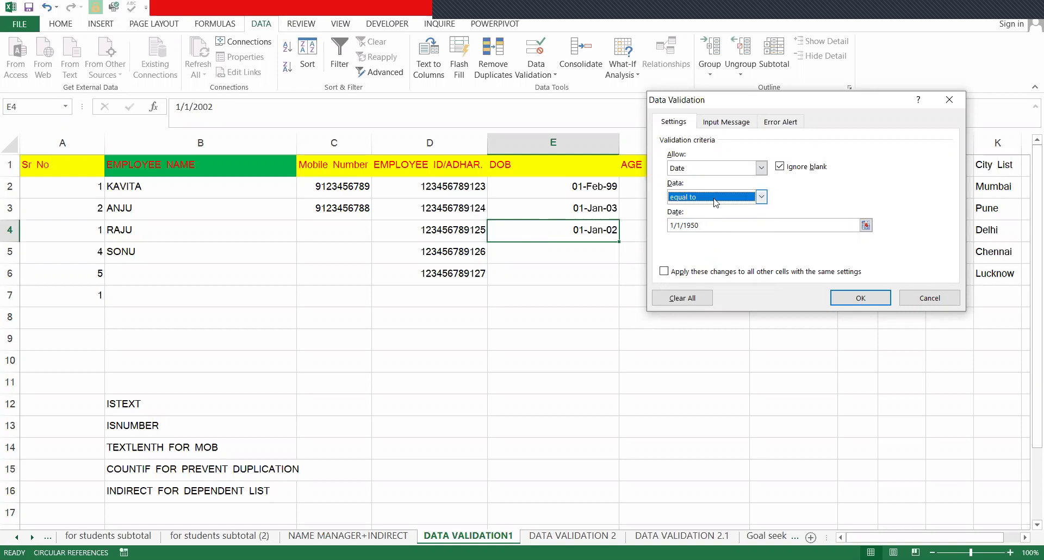
key(alt+Down)
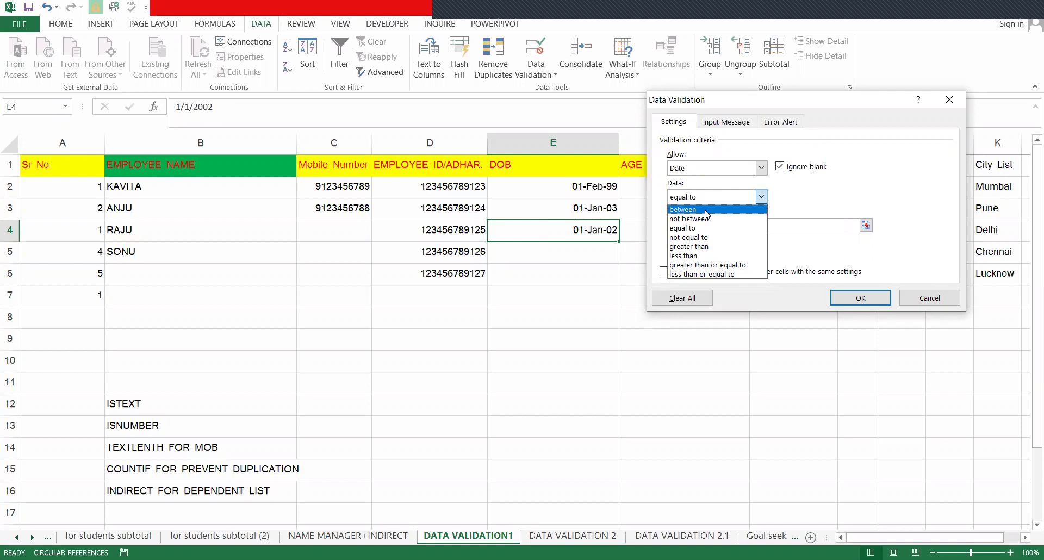
click(707, 211)
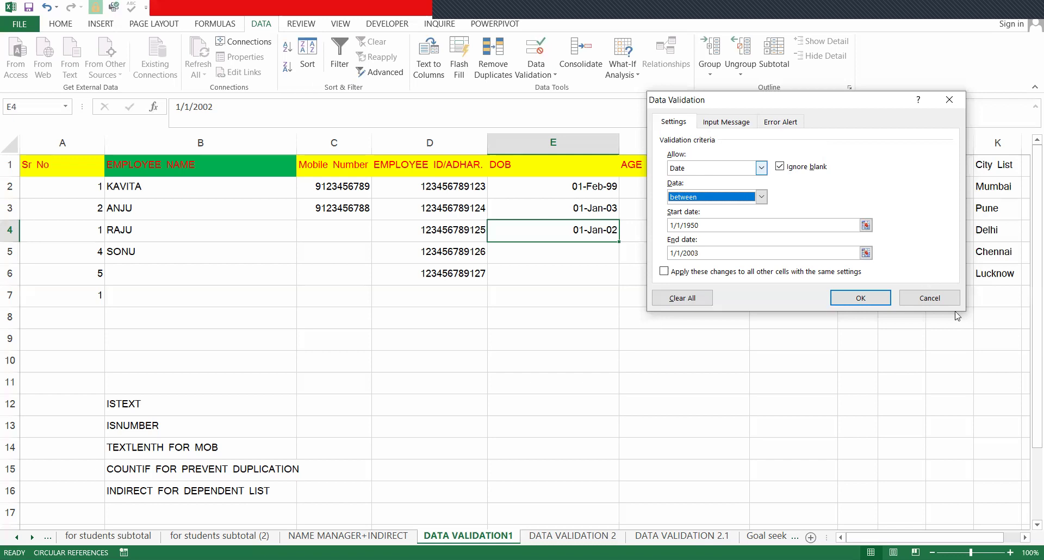
click(937, 300)
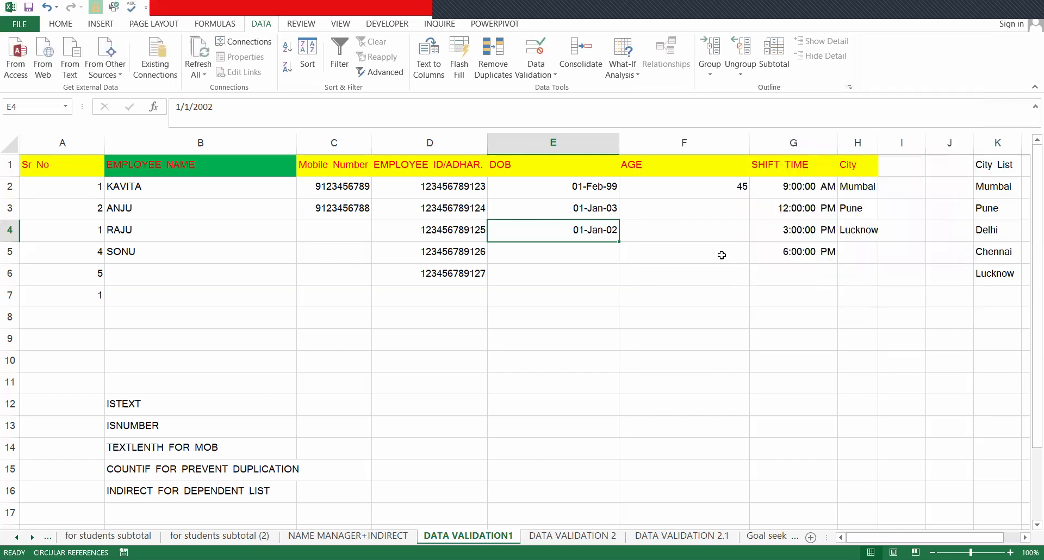
- Select the whole SHIFT TIME column G
click(664, 160)
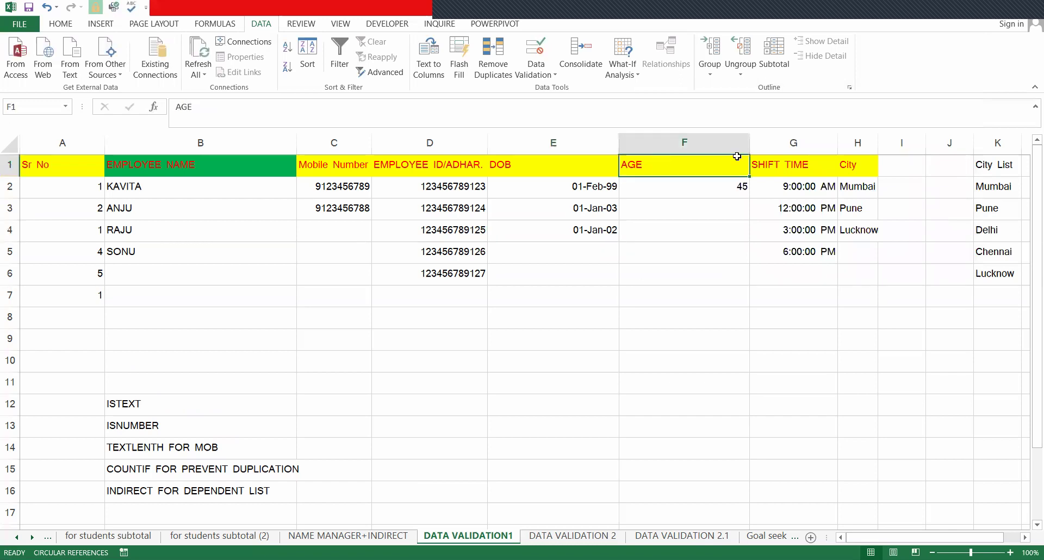
click(813, 181)
click(588, 163)
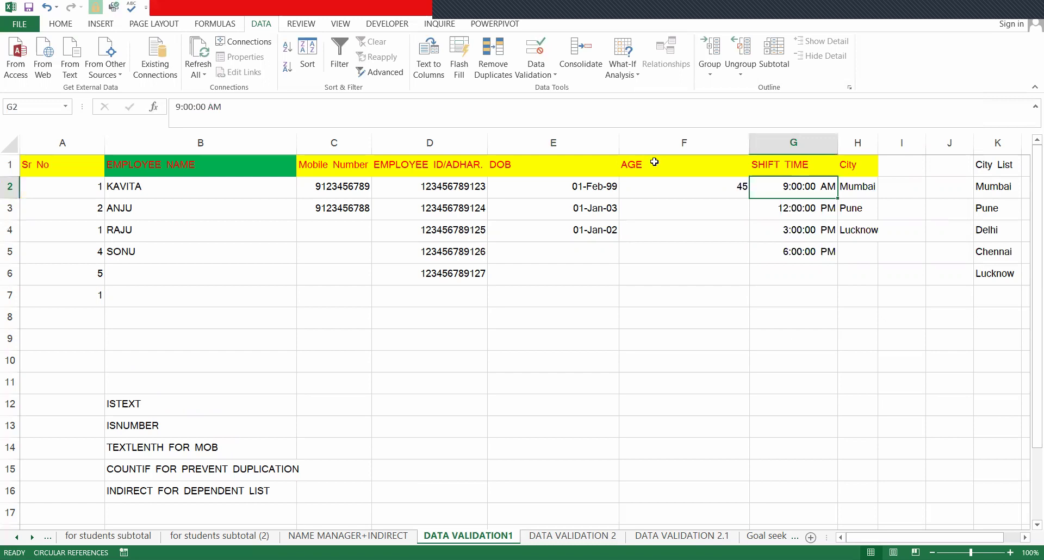
click(787, 150)
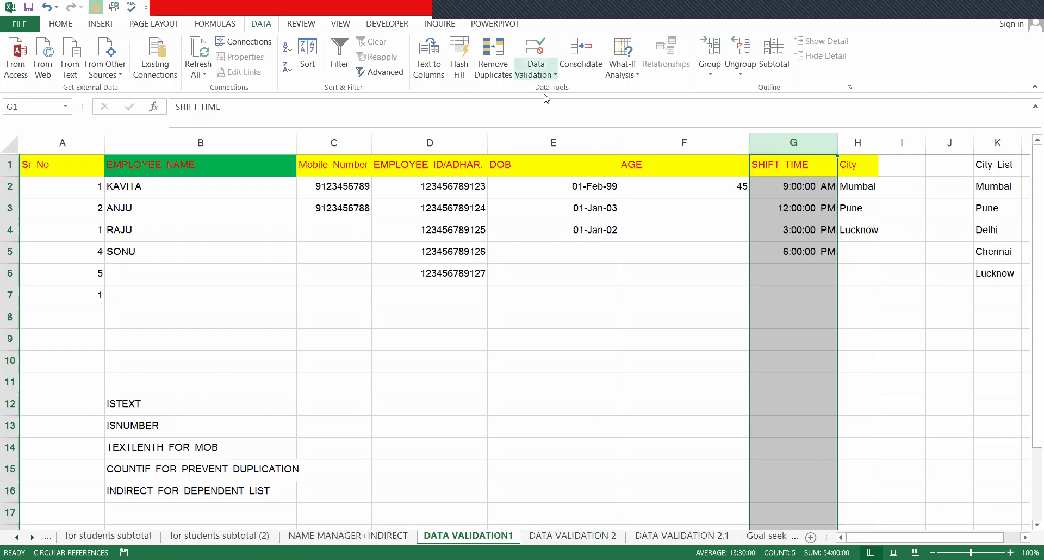
- Keep the Data Validation rule as Time between 9:00:00 AM and 6:00:00 PM for all matching cells
click(536, 74)
click(546, 94)
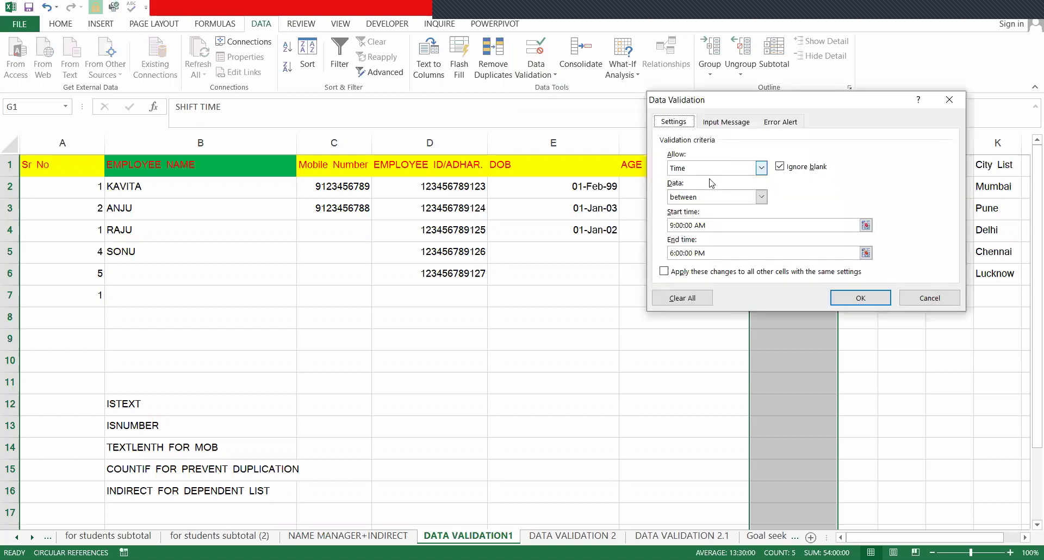
click(700, 168)
click(698, 180)
click(701, 168)
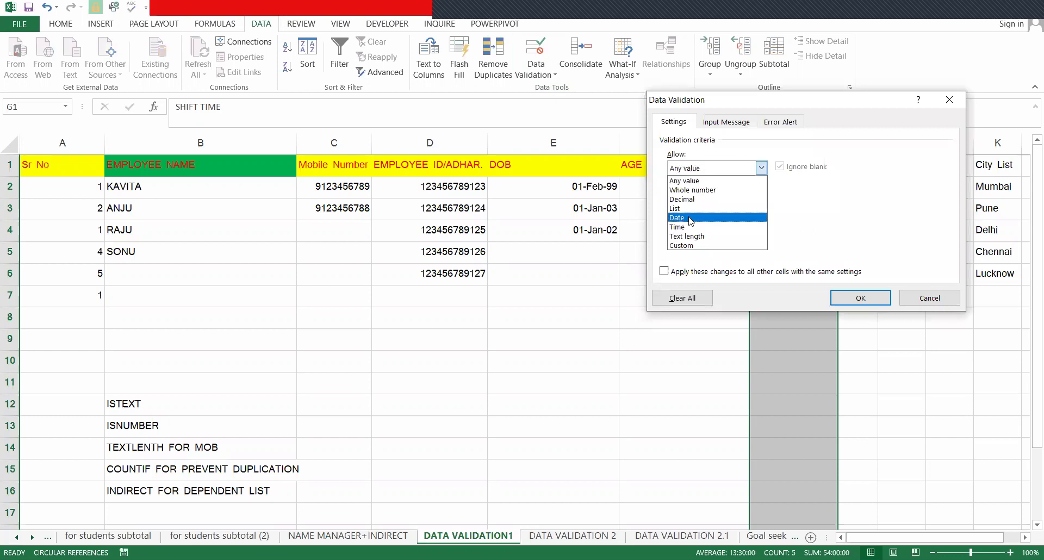
click(713, 228)
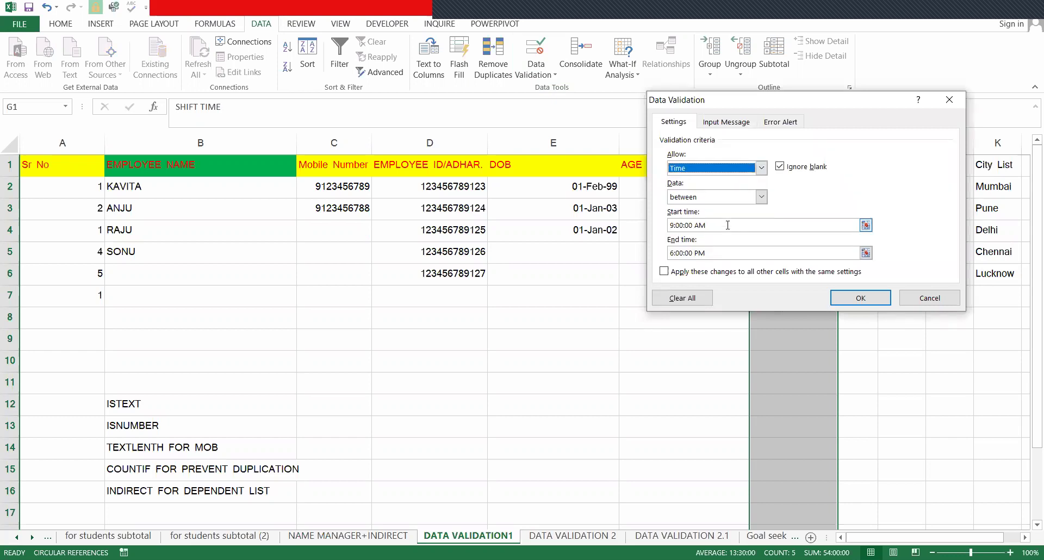
click(688, 225)
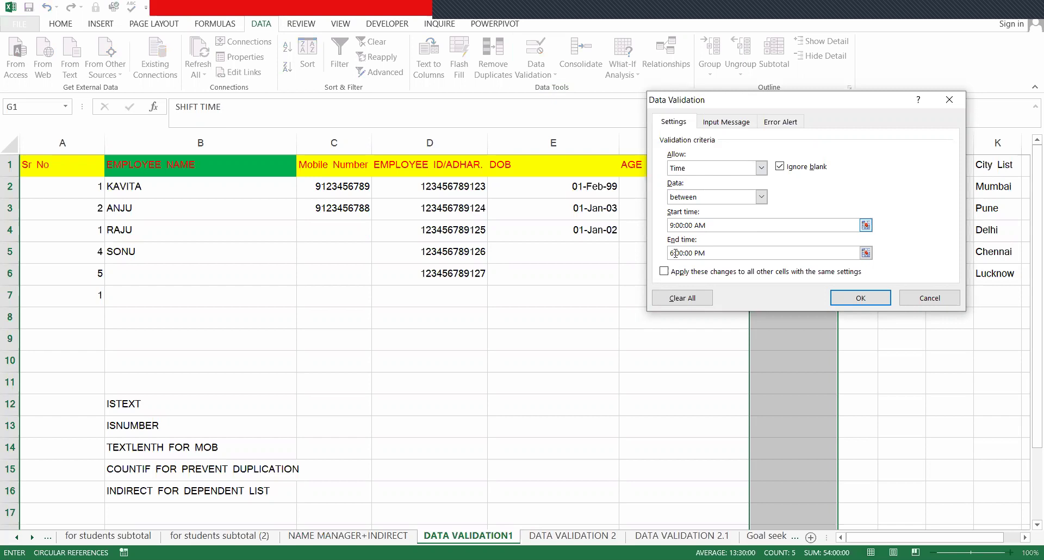
click(677, 250)
click(674, 225)
click(676, 270)
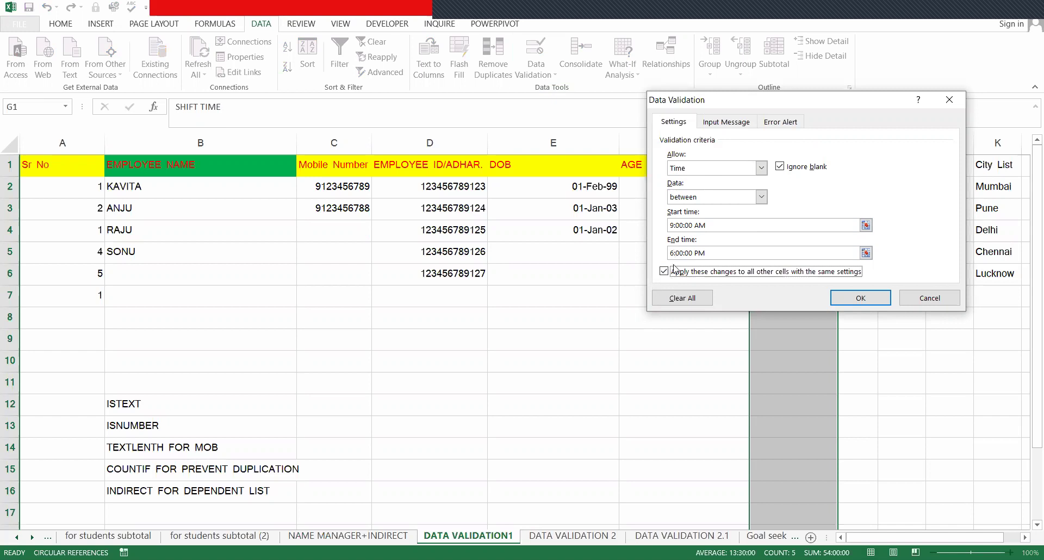
- Review the error alert styles, then confirm the shift time validation
click(775, 125)
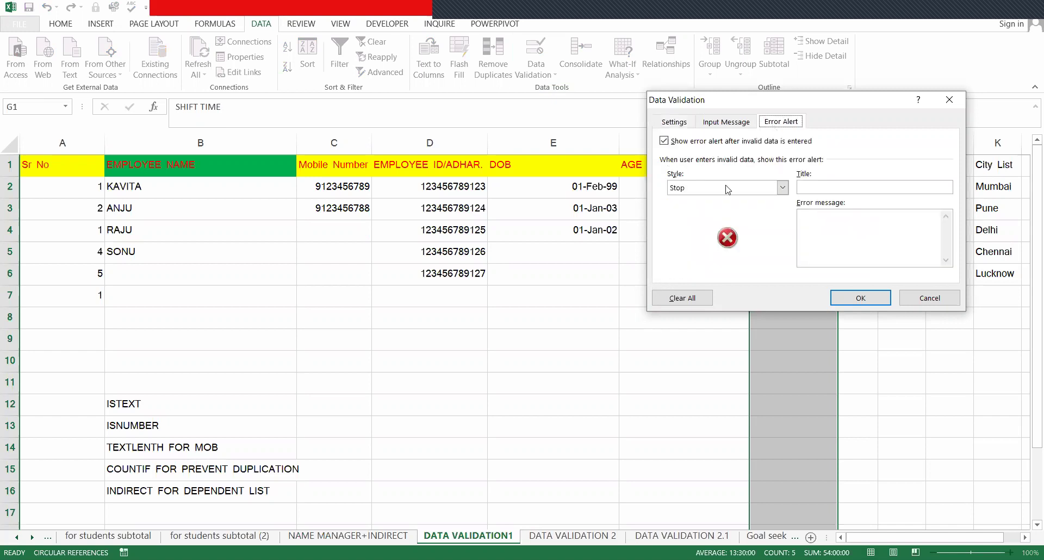
click(726, 187)
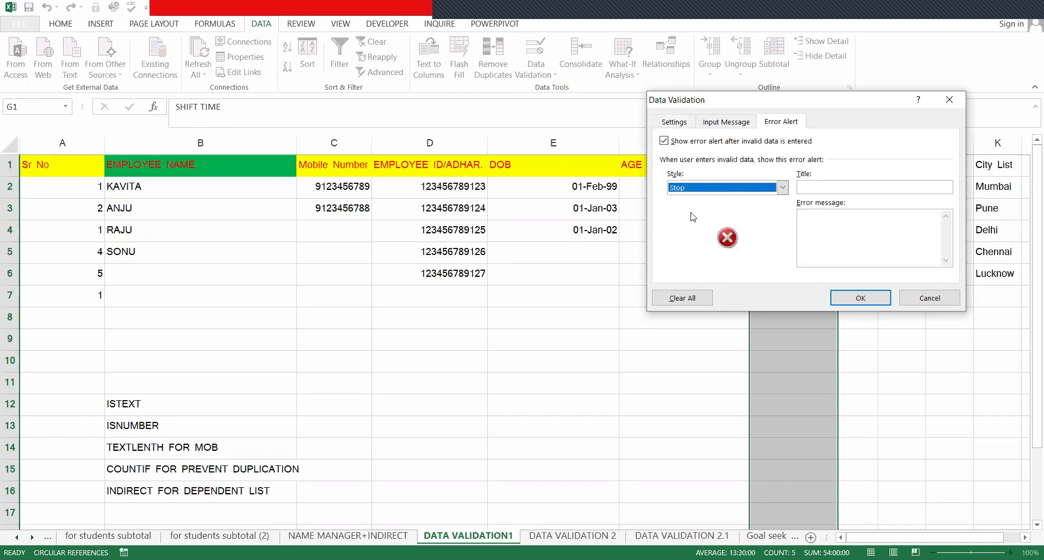
click(669, 126)
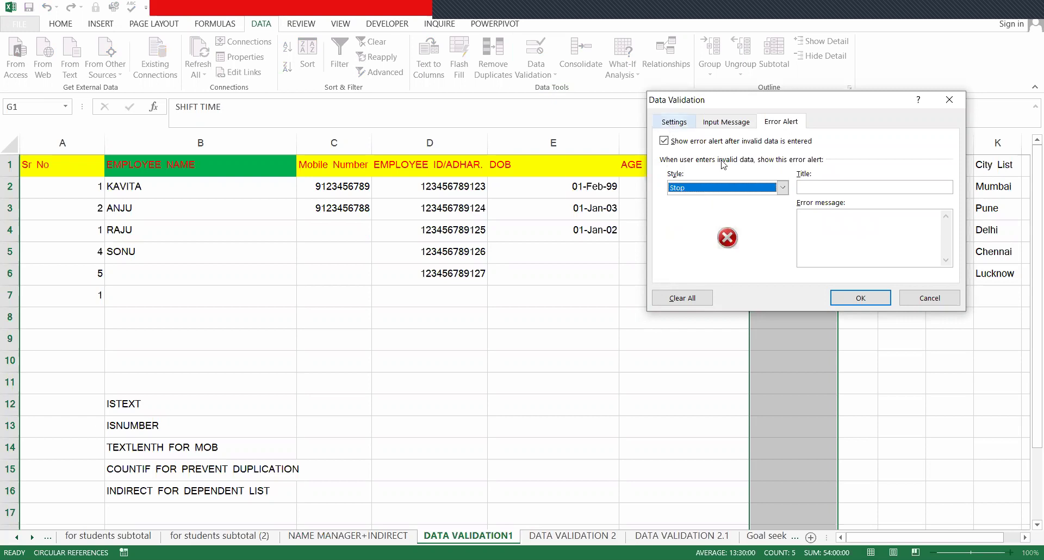
click(889, 302)
- Try test times 7, 5, 6 and 5:00:00PM in G6, then discard the entry
click(800, 273)
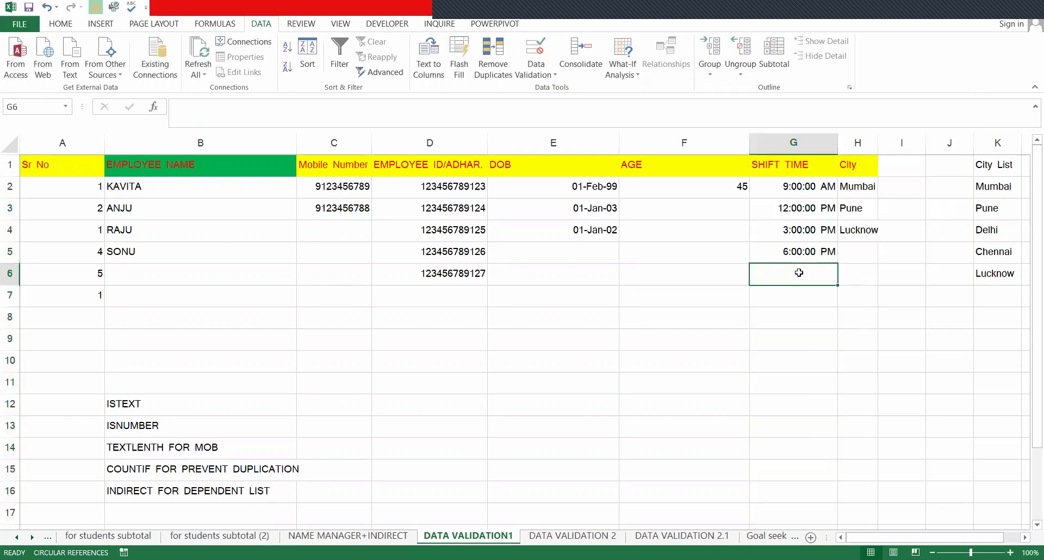
text(7)
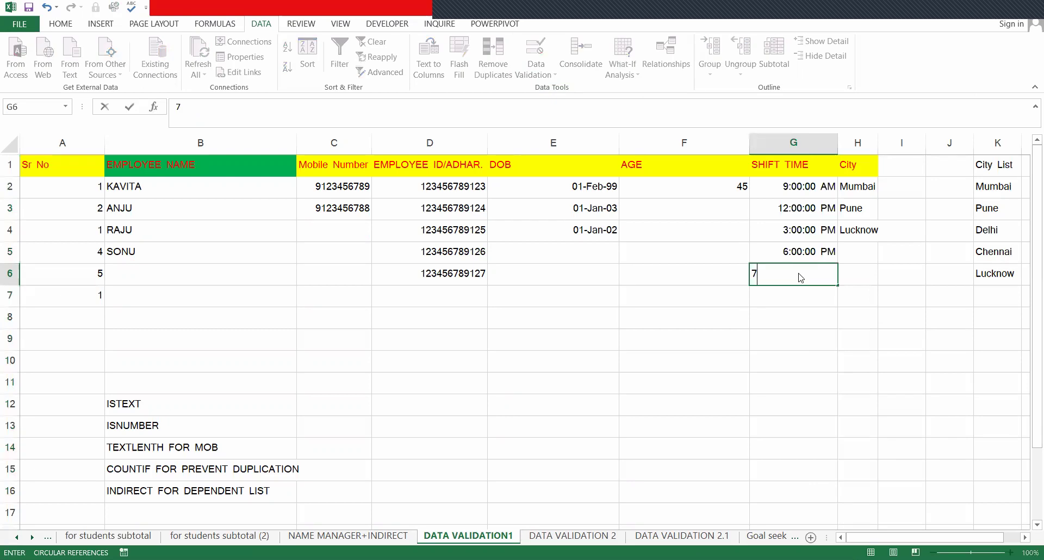
click(799, 273)
key(BackSpace)
text(5)
key(BackSpace)
text(6)
key(BackSpace)
text(5:00:00PM)
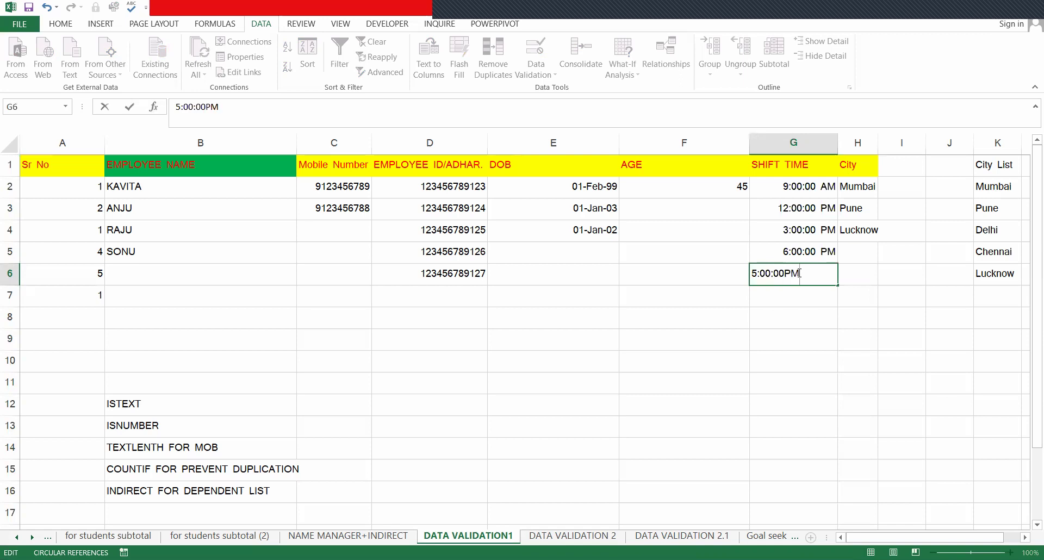
key(Escape)
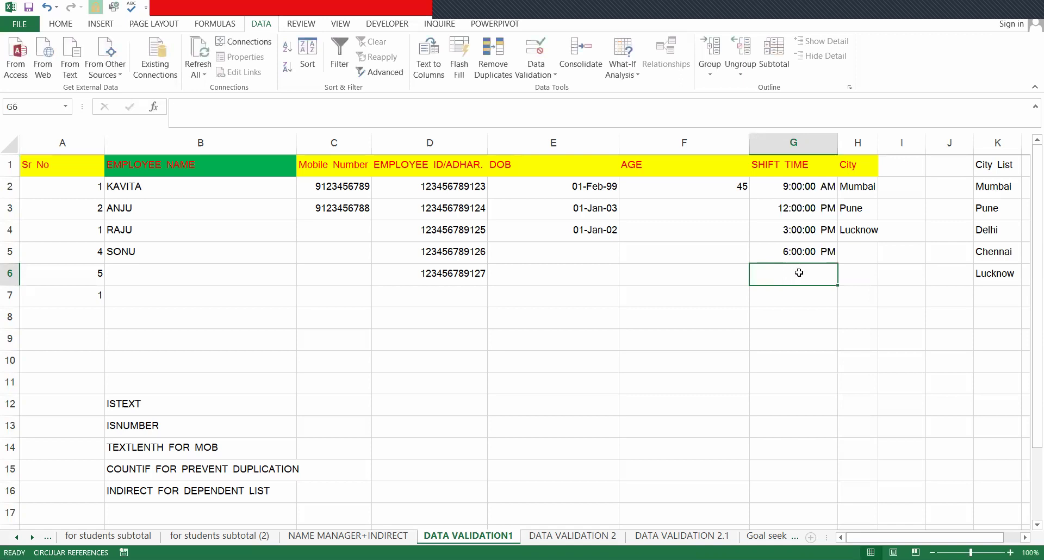
- Copy G5's time into G6 and change the hour to 5, making it 5:00:00 PM
key(ctrl+apostrophe)
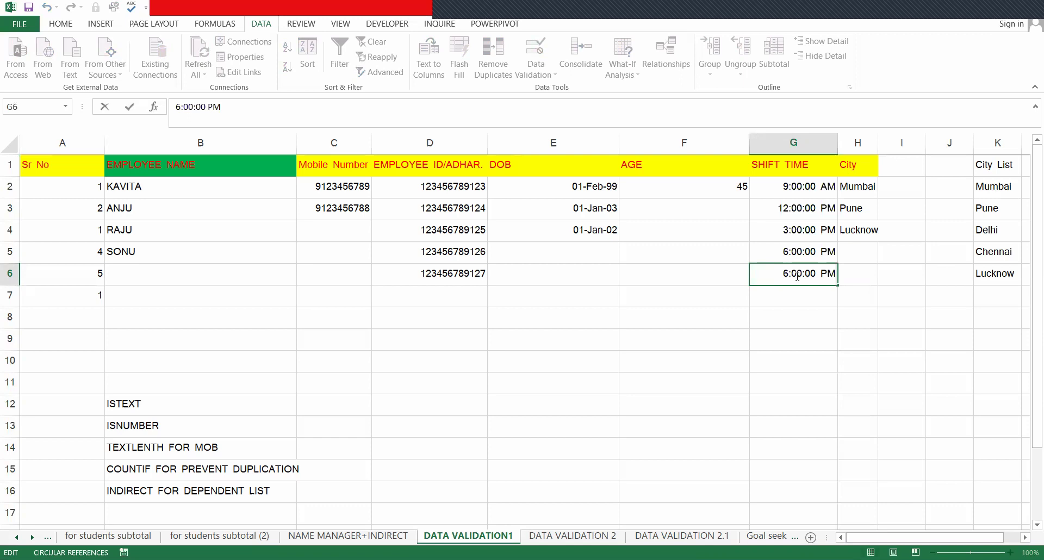
key(Home)
key(Delete)
text(5)
key(Return)
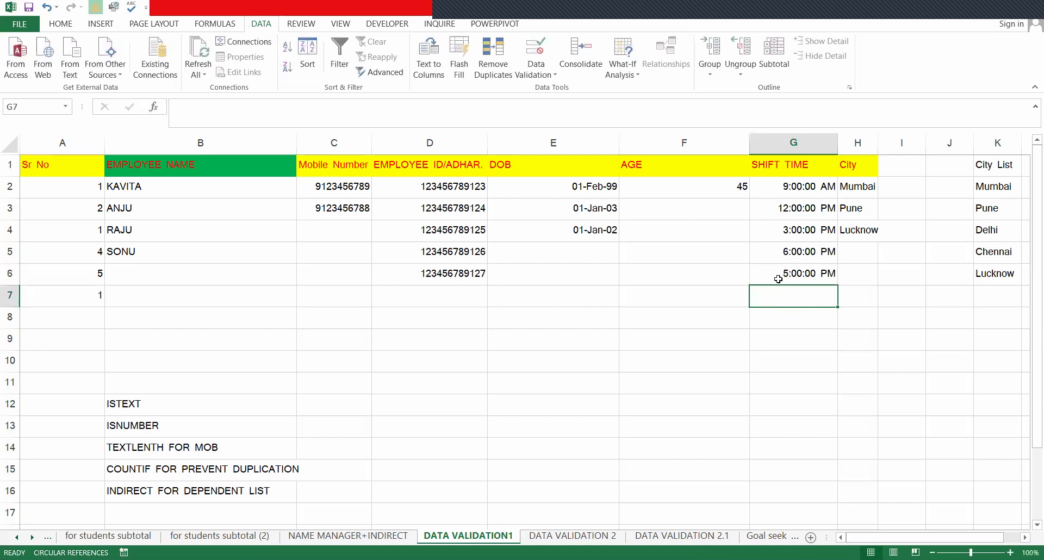
- Check G6's value without changing it, then select G5
click(790, 274)
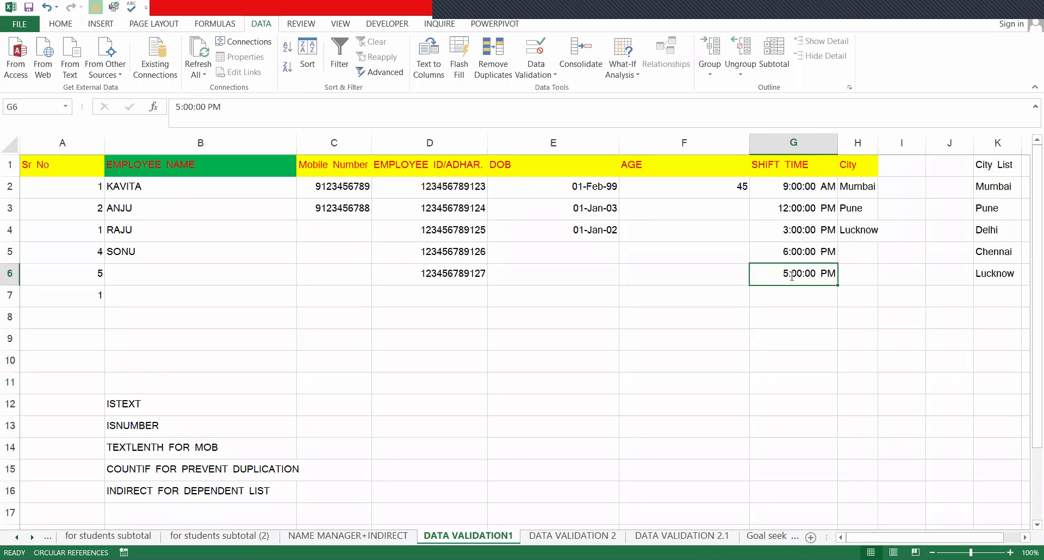
key(F2)
click(787, 257)
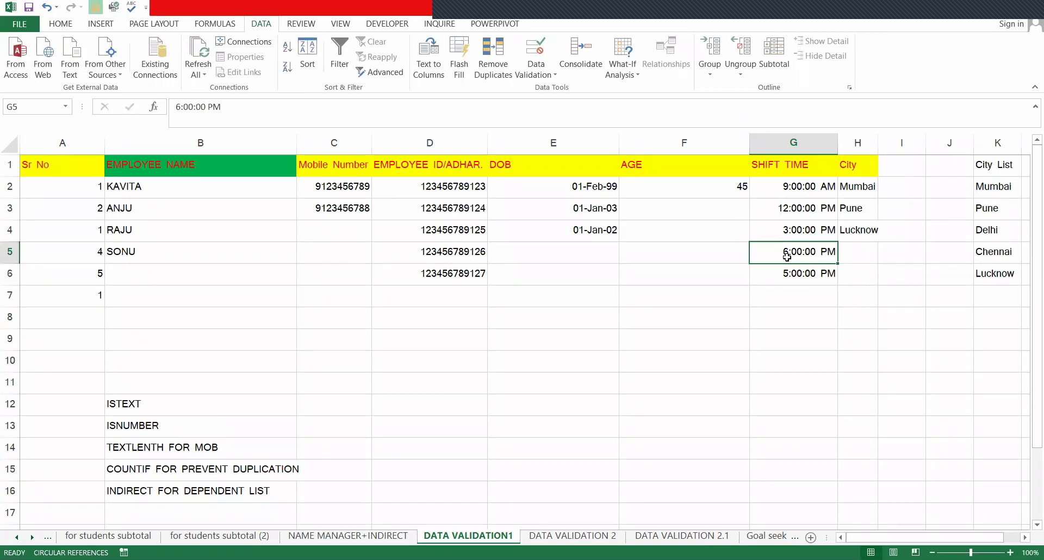
click(544, 79)
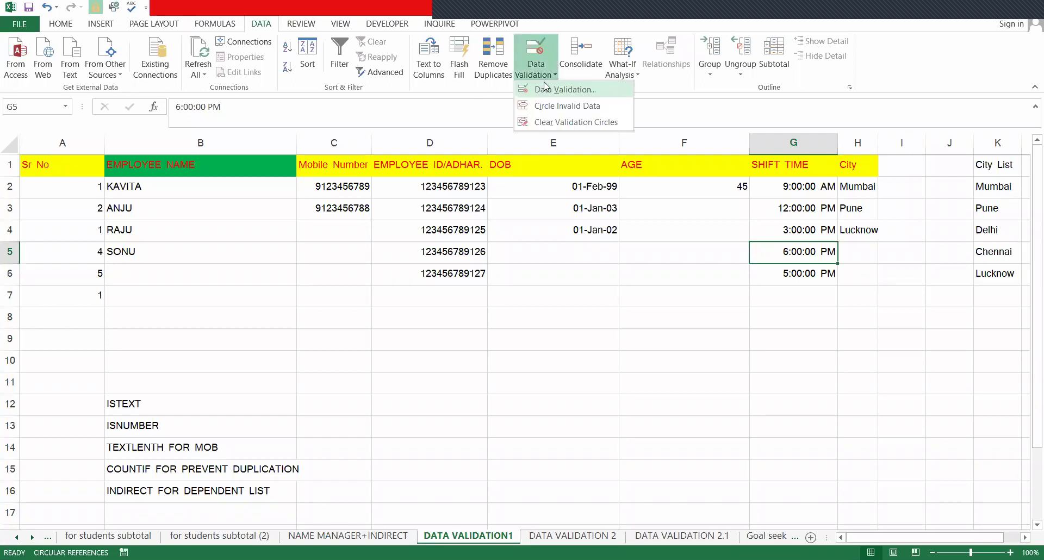
click(705, 173)
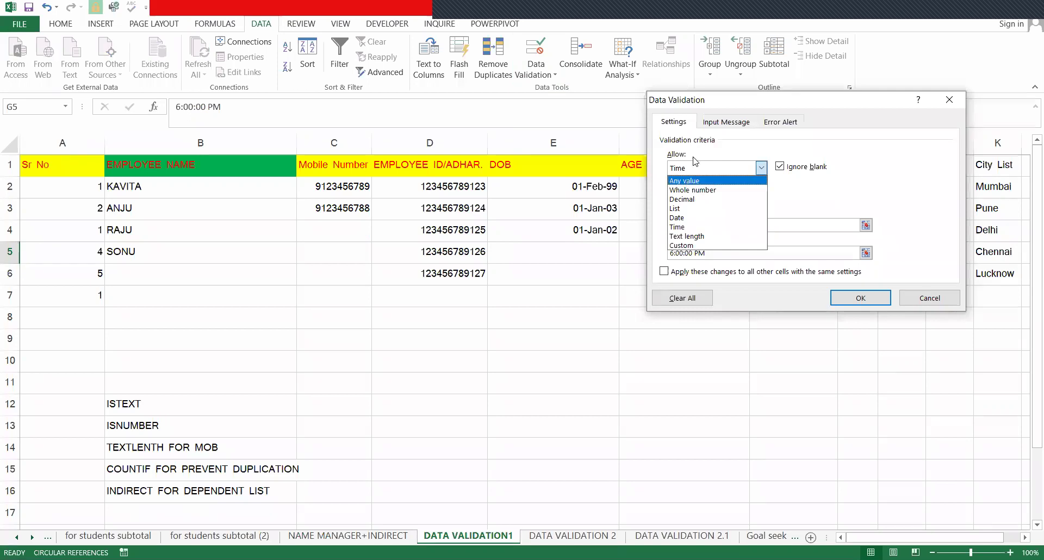
click(691, 177)
click(689, 171)
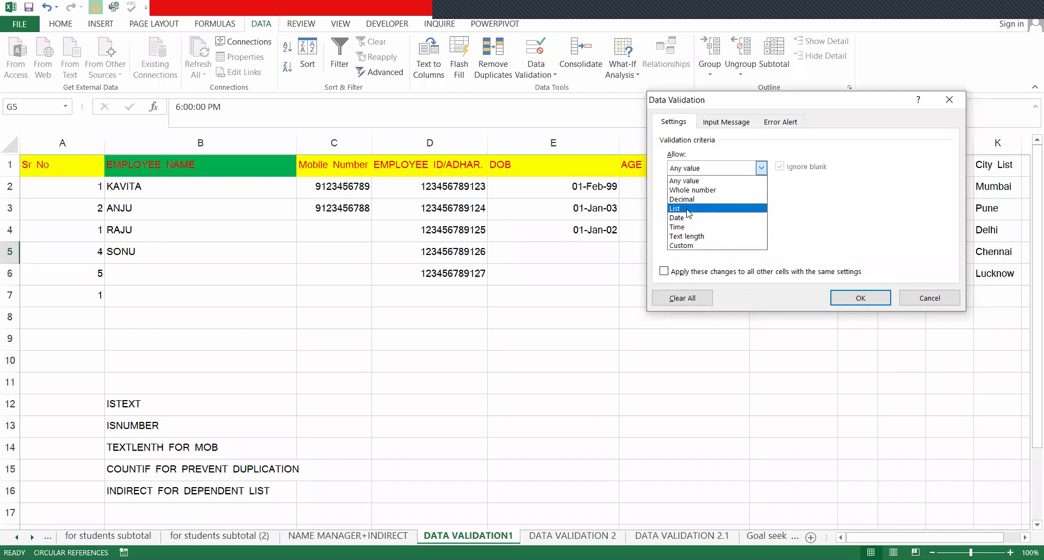
click(687, 227)
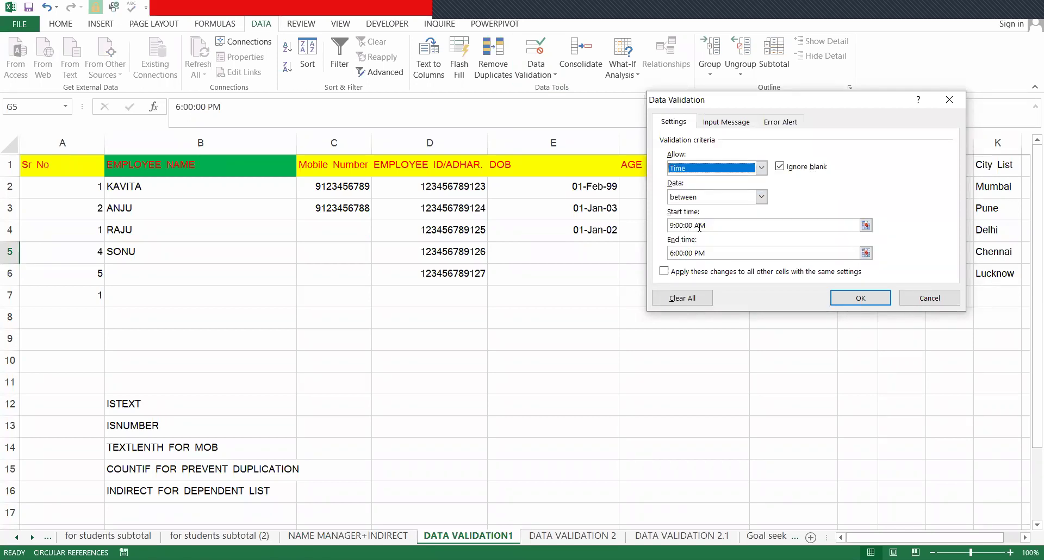
click(744, 257)
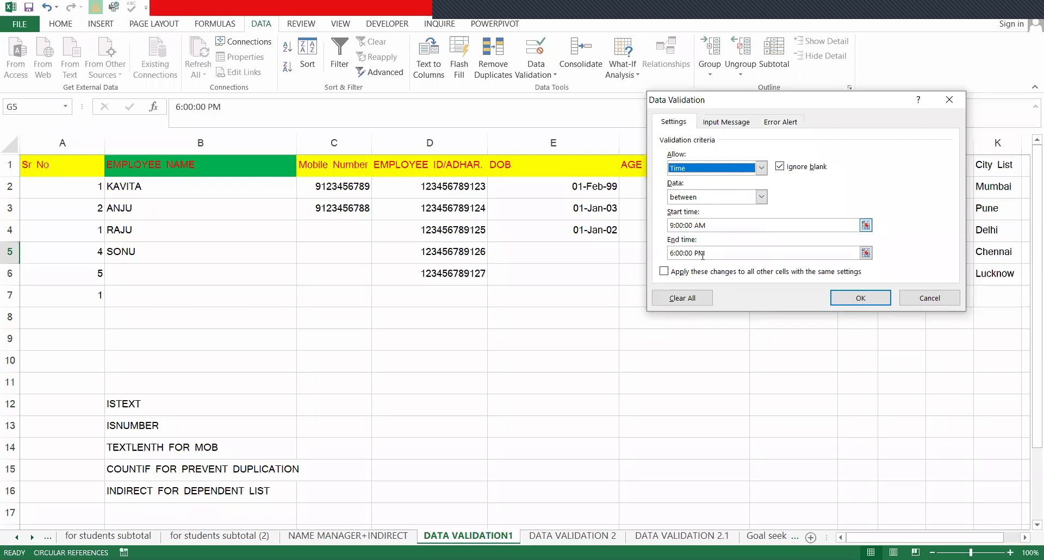
click(780, 121)
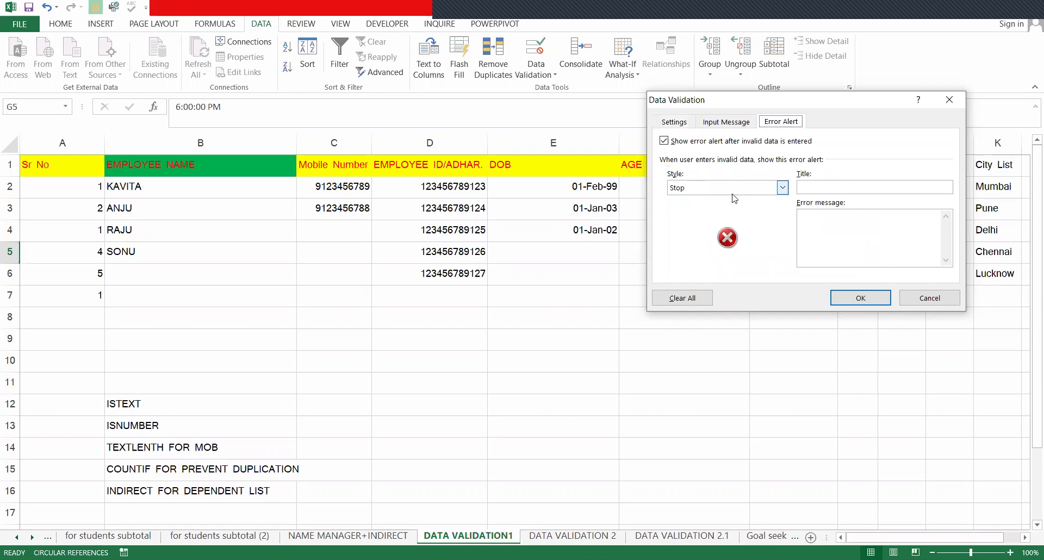
key(Escape)
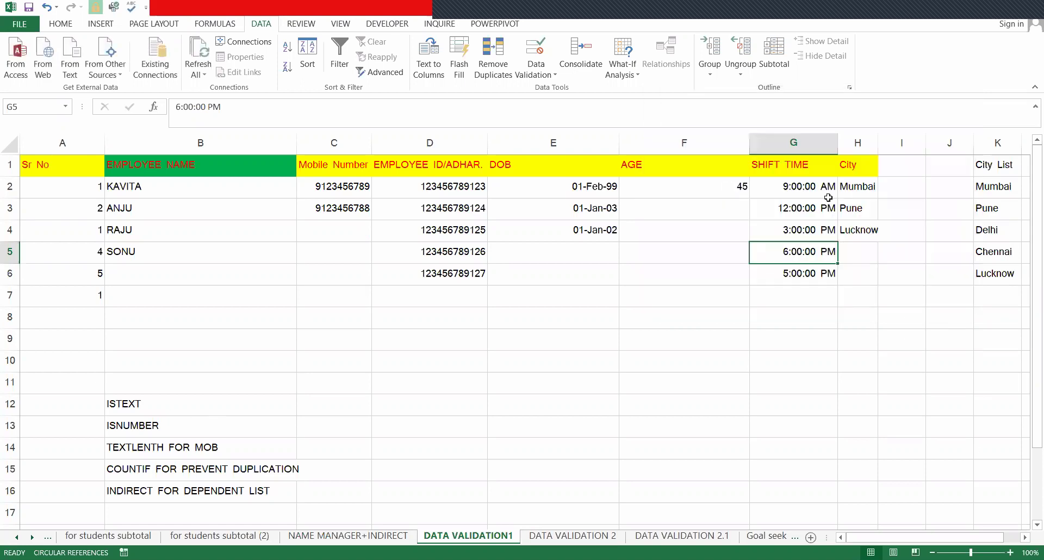
- Try Pune, Chennai and Lucknow from H2's city dropdown
drag(889, 536, 886, 382)
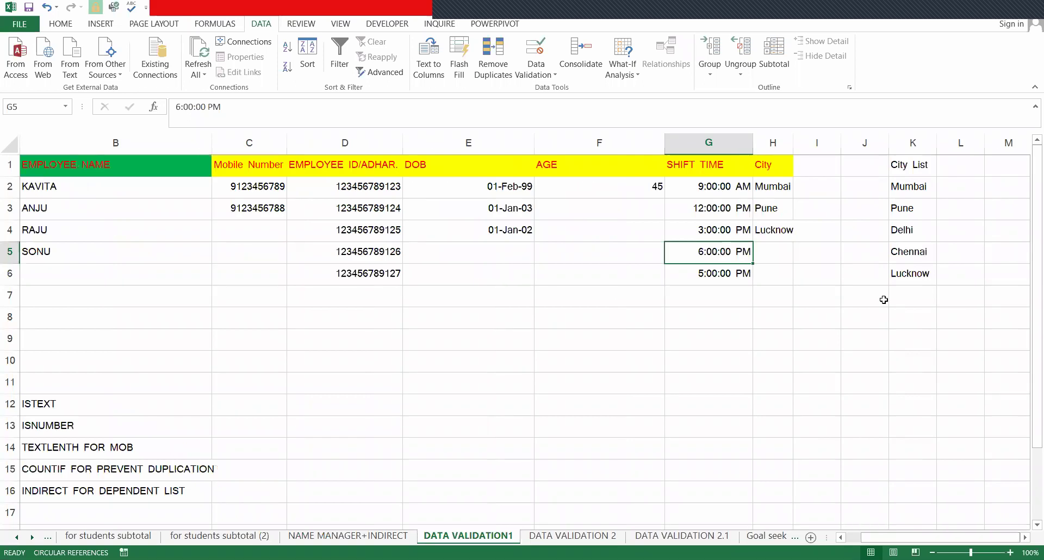
click(783, 191)
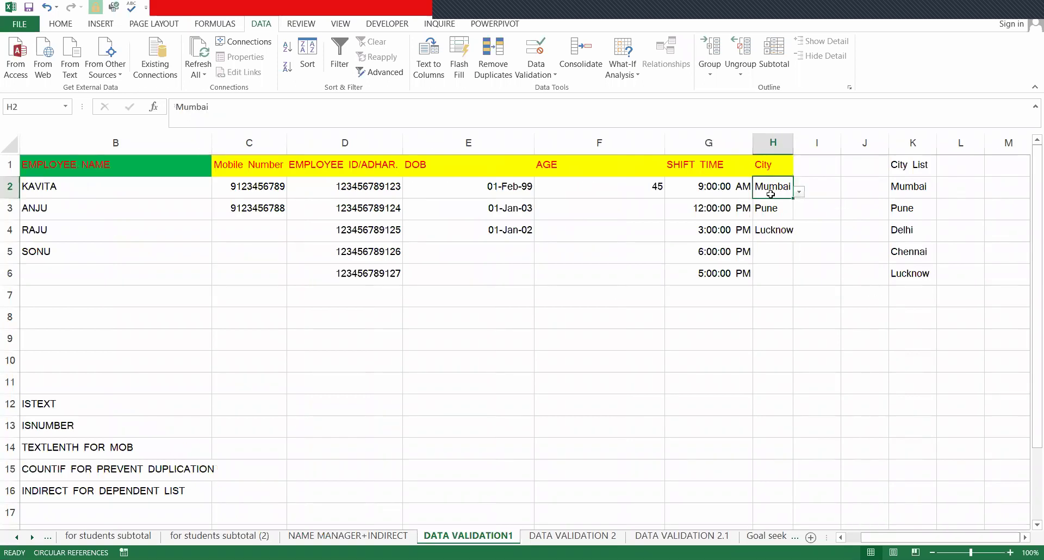
click(799, 192)
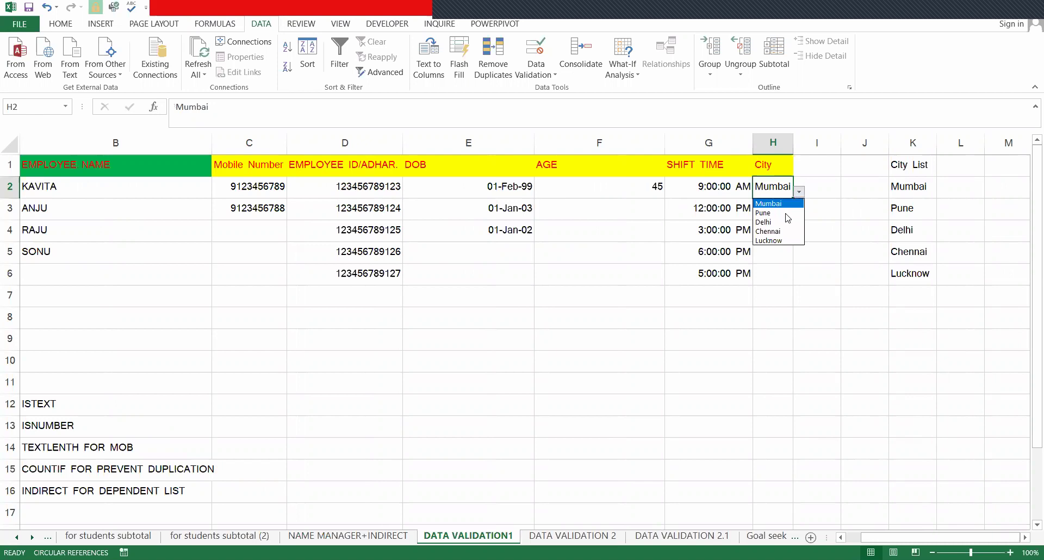
click(788, 214)
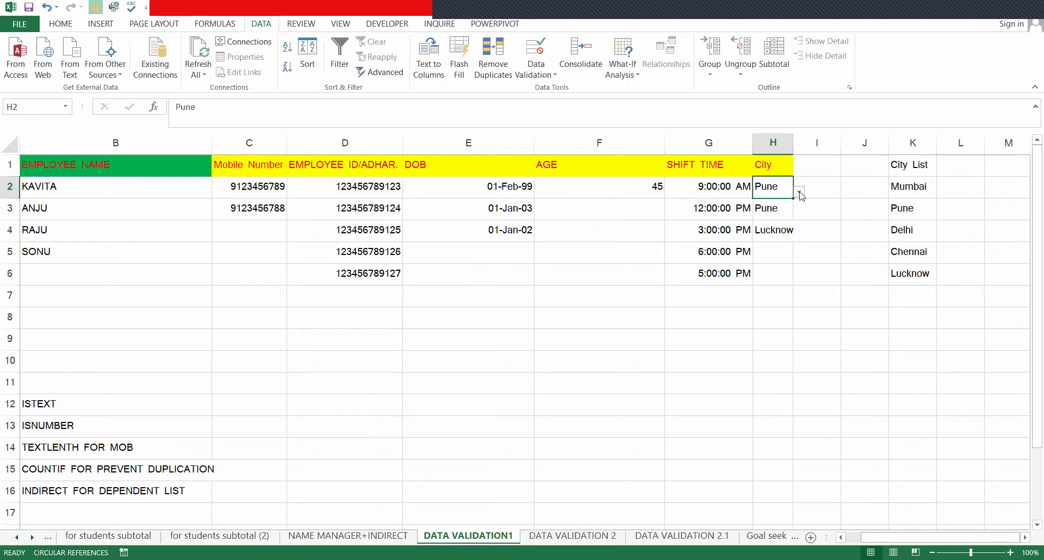
click(798, 192)
click(789, 231)
click(800, 193)
click(792, 238)
- Settle H2 on Chennai and select the city list K2:K6
click(798, 194)
key(Down)
key(Down)
key(Return)
drag(905, 182, 906, 272)
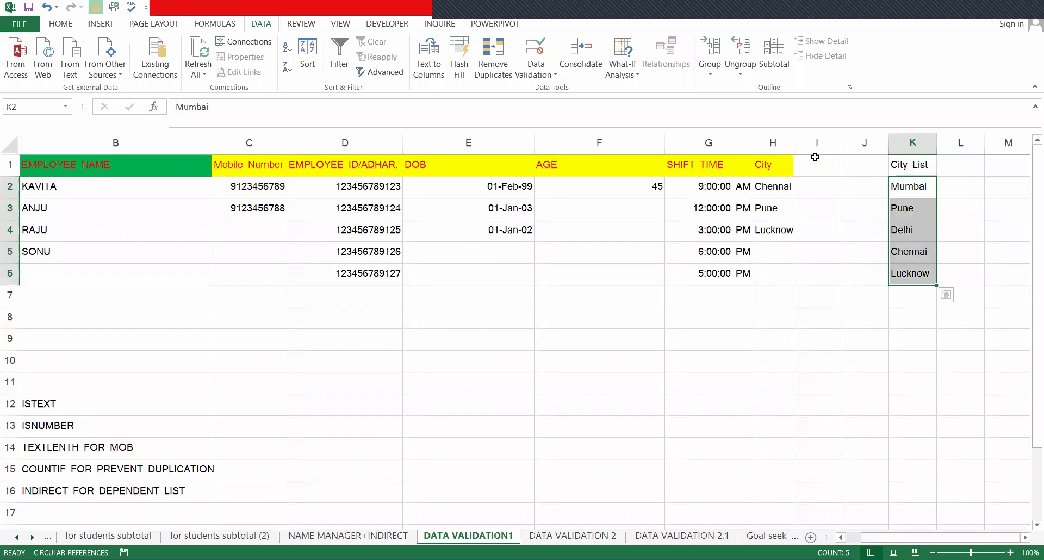
- Head I1 with CITY and restrict column I to a list sourced from =K2:K6
click(816, 157)
text(CITY)
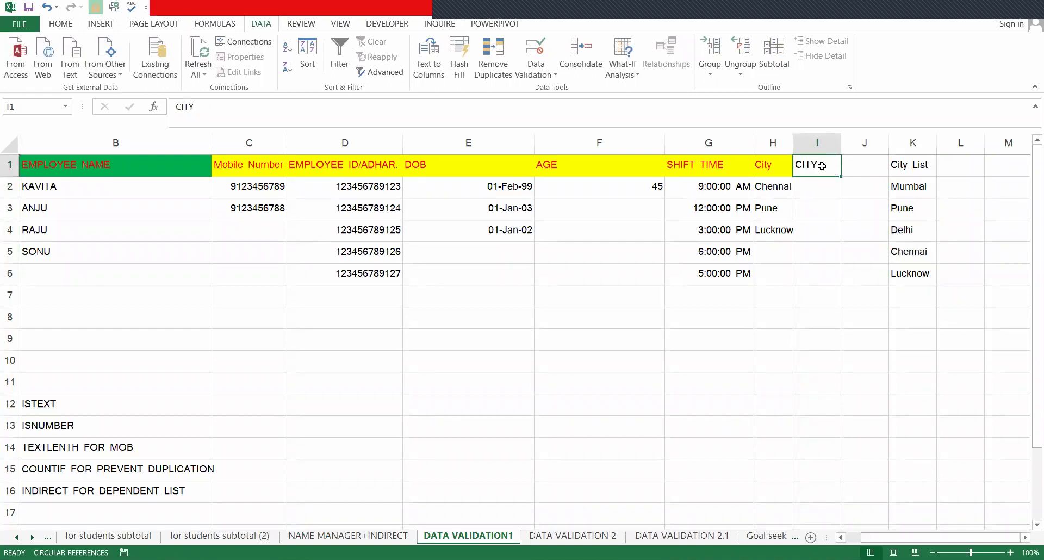
drag(819, 143, 842, 131)
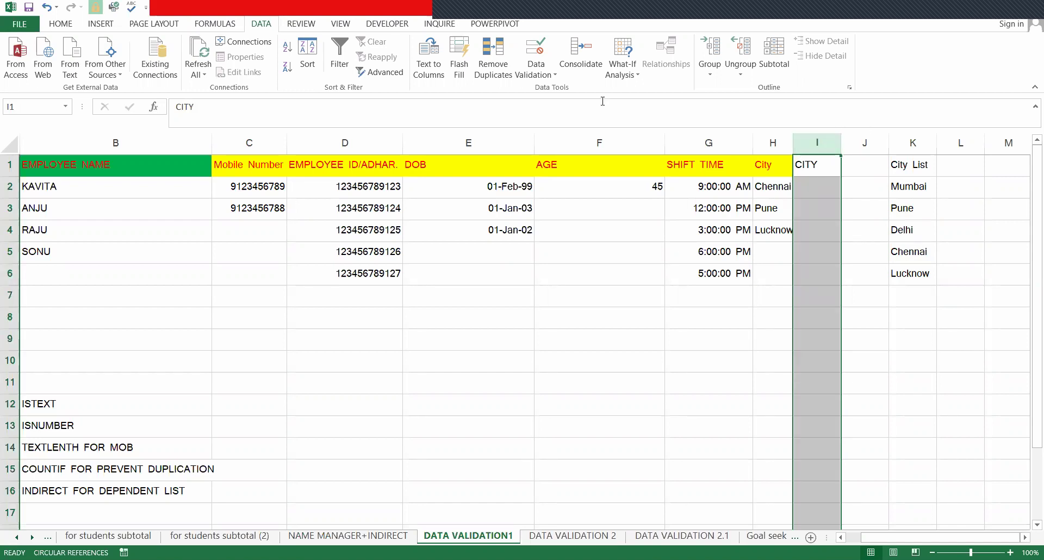
click(528, 75)
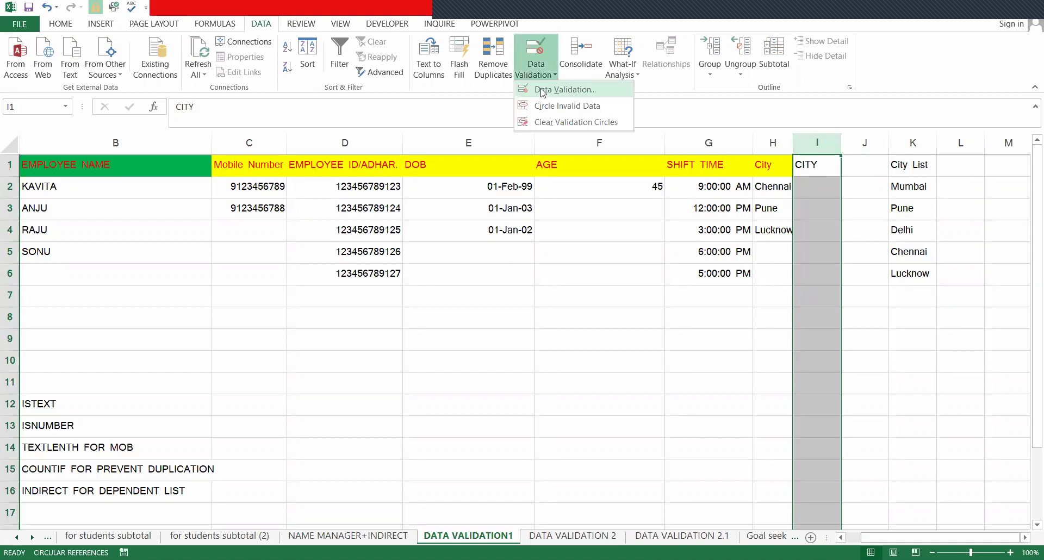
key(v)
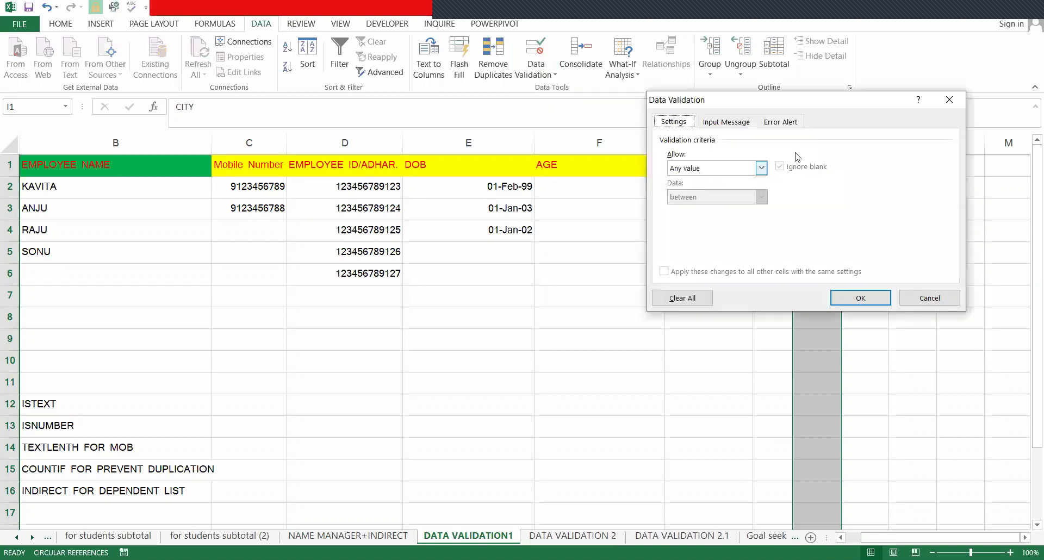
click(762, 168)
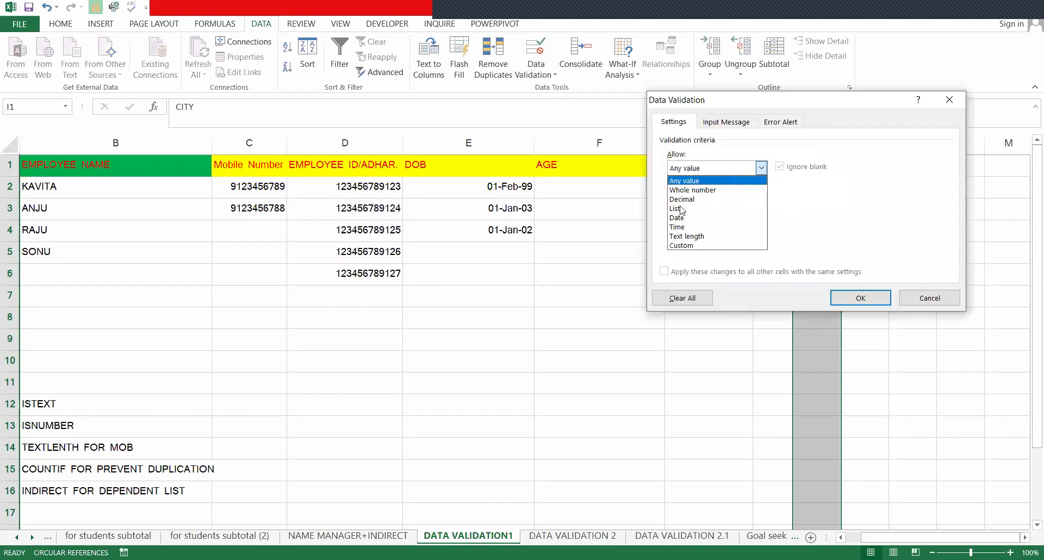
click(702, 208)
click(700, 229)
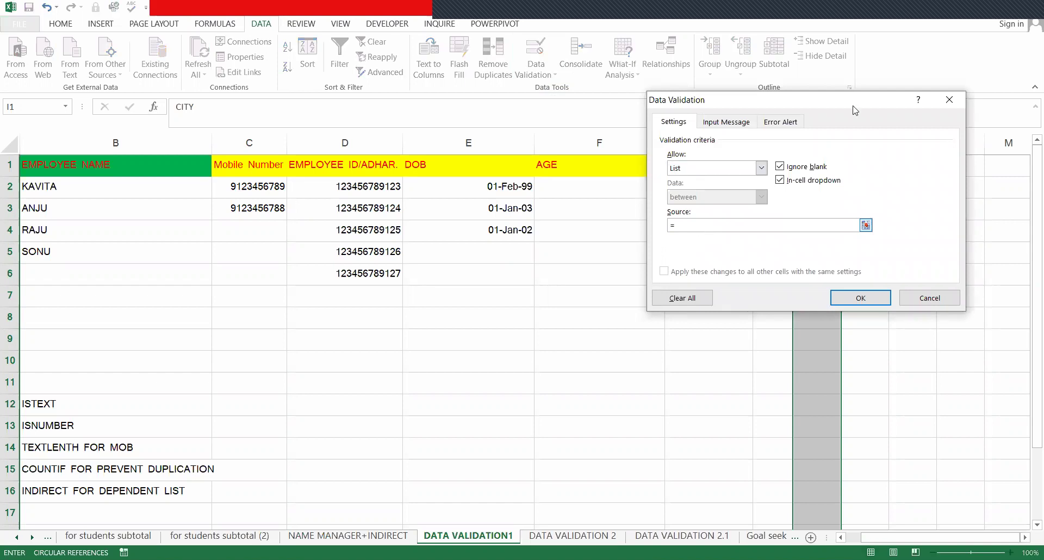
text(=)
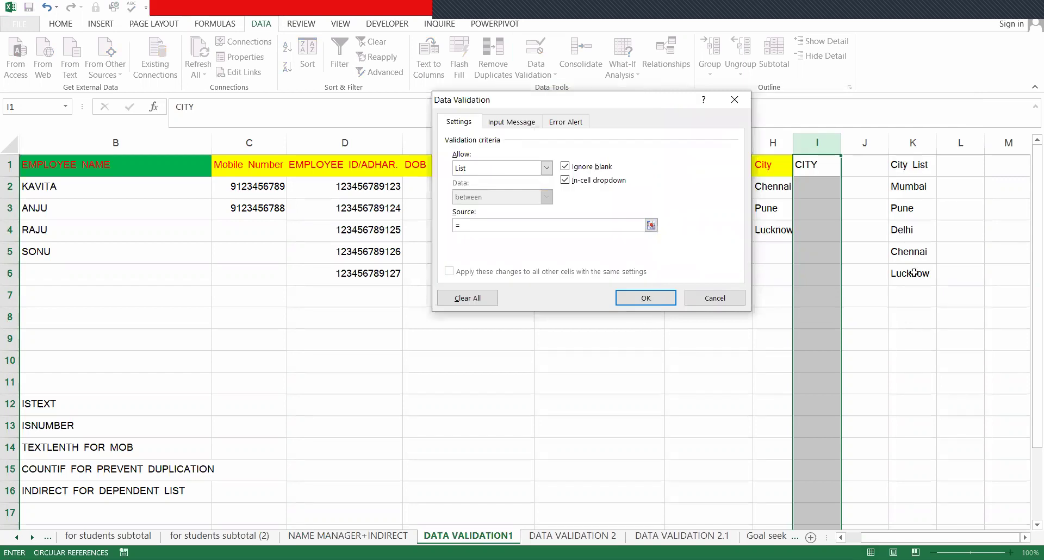
drag(913, 187, 913, 273)
- Add a Warning-style error alert reading "THIS IS NOT LISTED" and apply the validation
click(583, 126)
click(533, 190)
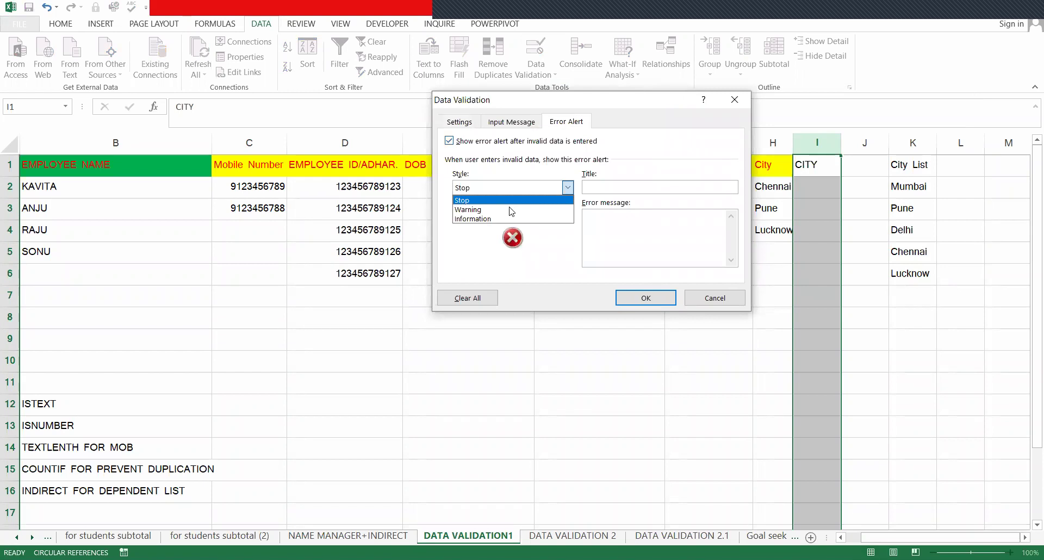
click(511, 210)
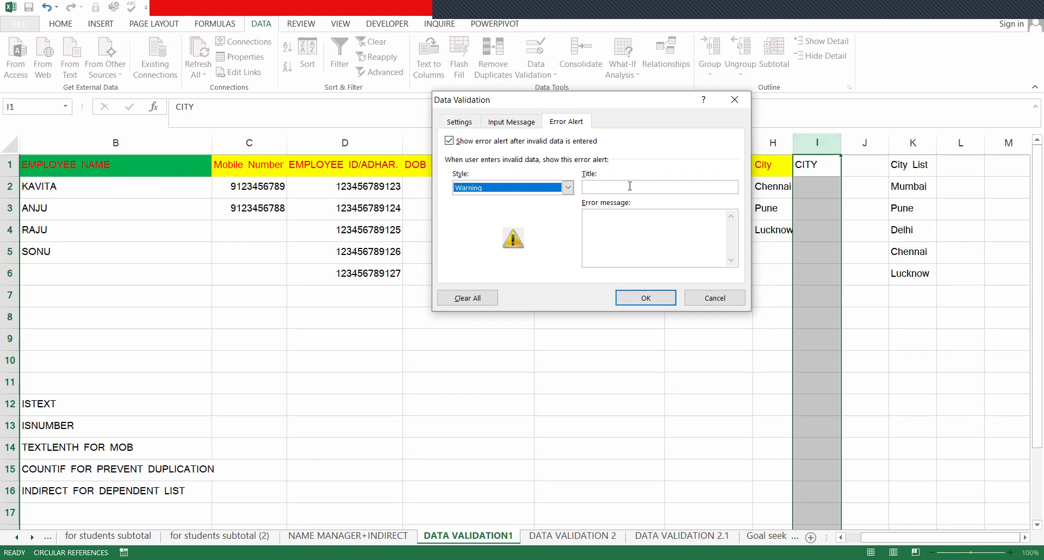
click(630, 214)
text(T)
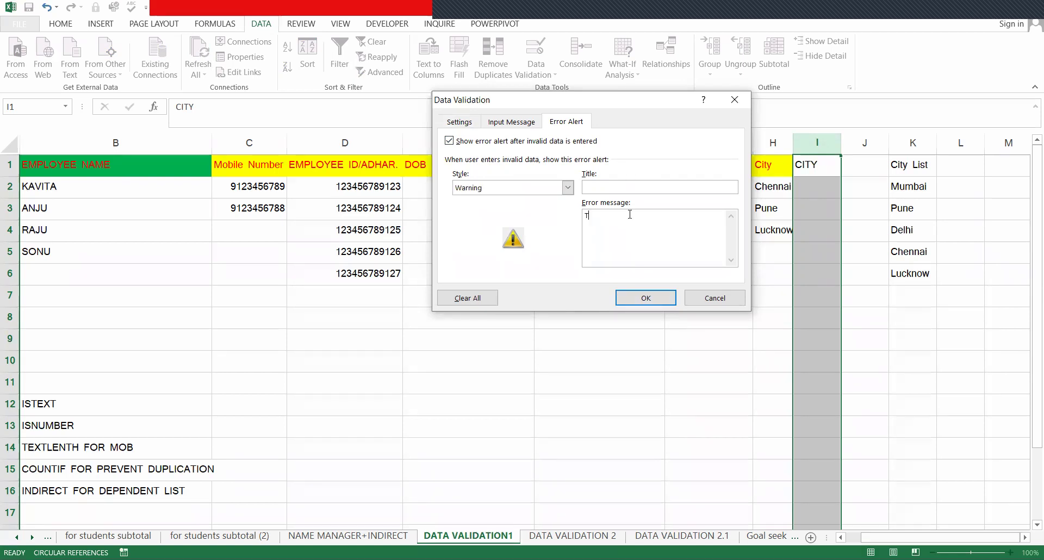
text(HIS IS NOT LISTED)
key(Return)
click(829, 186)
click(847, 196)
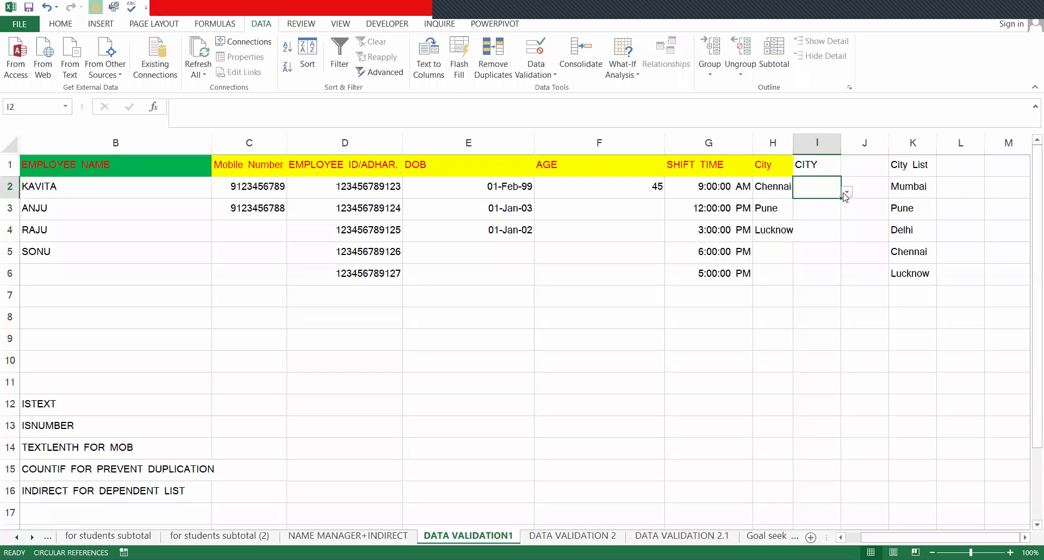
key(Return)
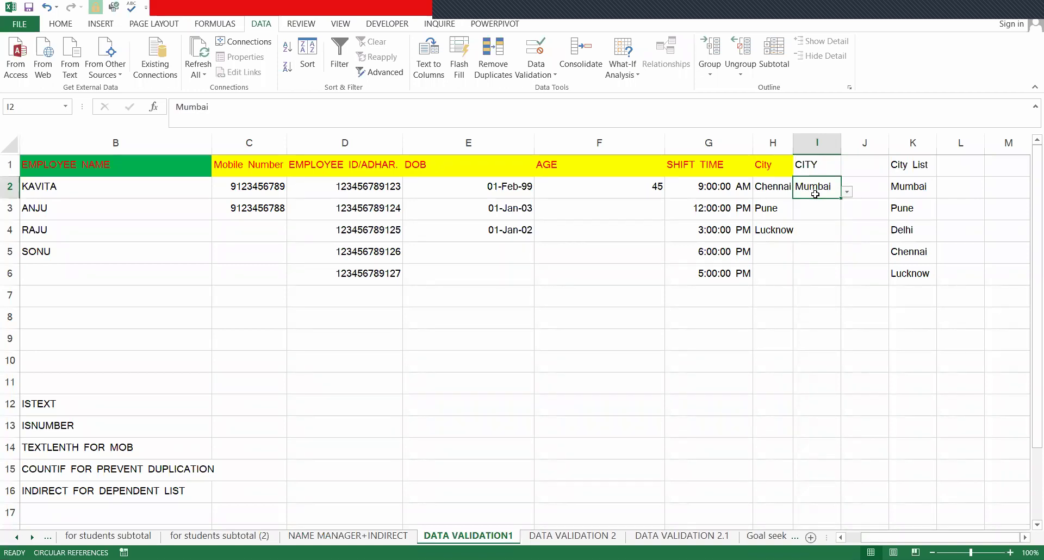
text(G)
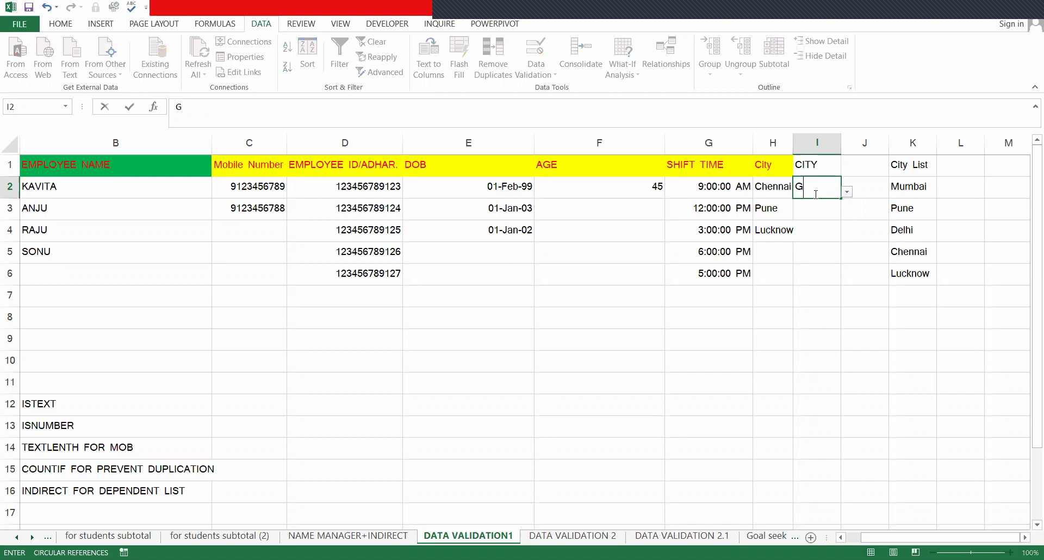
text(UJRAT)
key(Return)
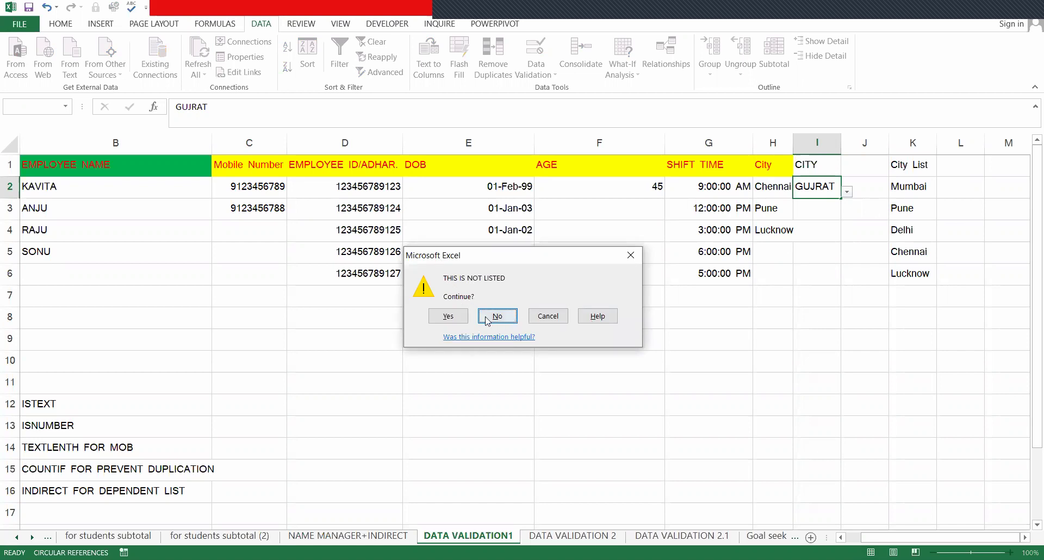
click(442, 319)
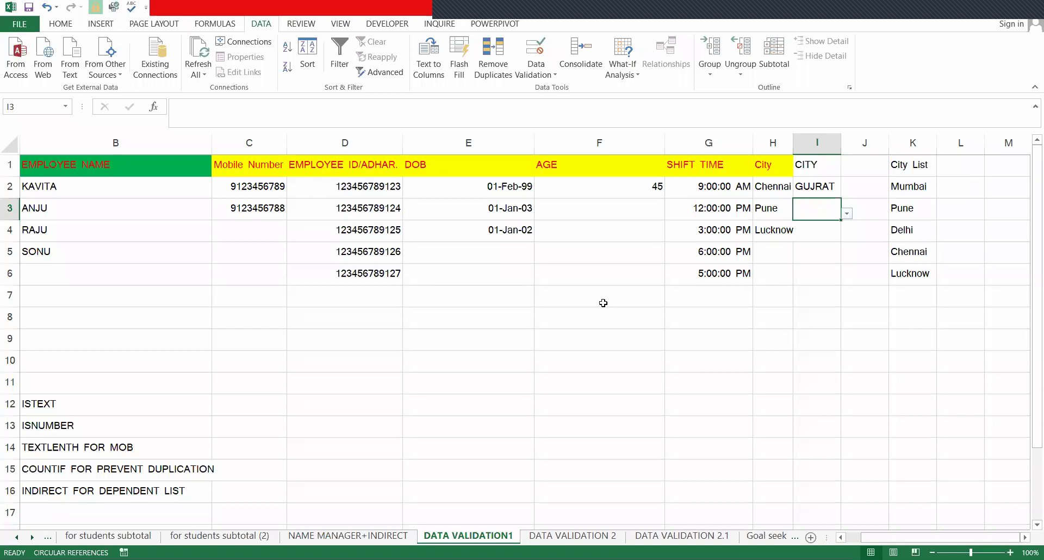
text(UTT)
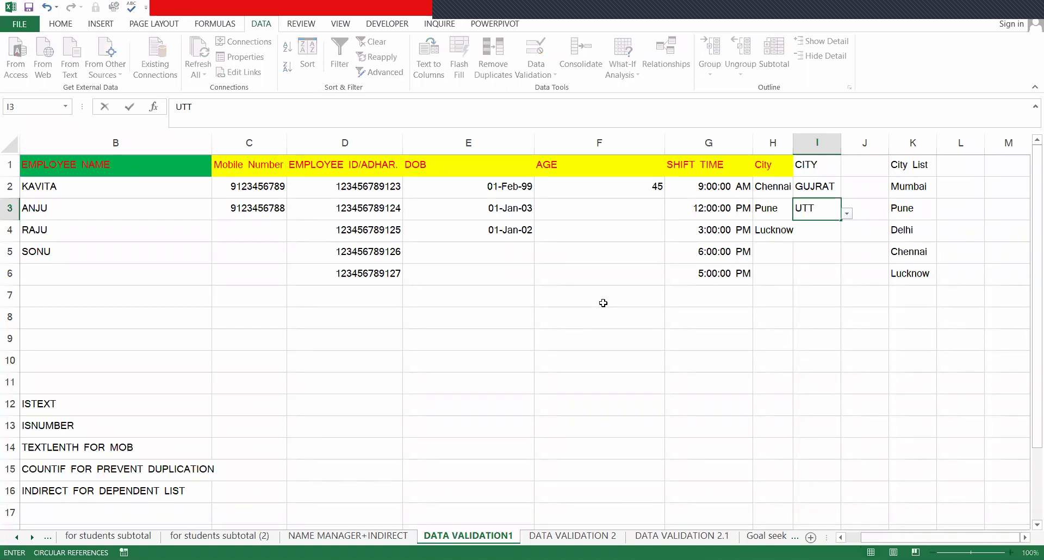
text(AR PRADESH)
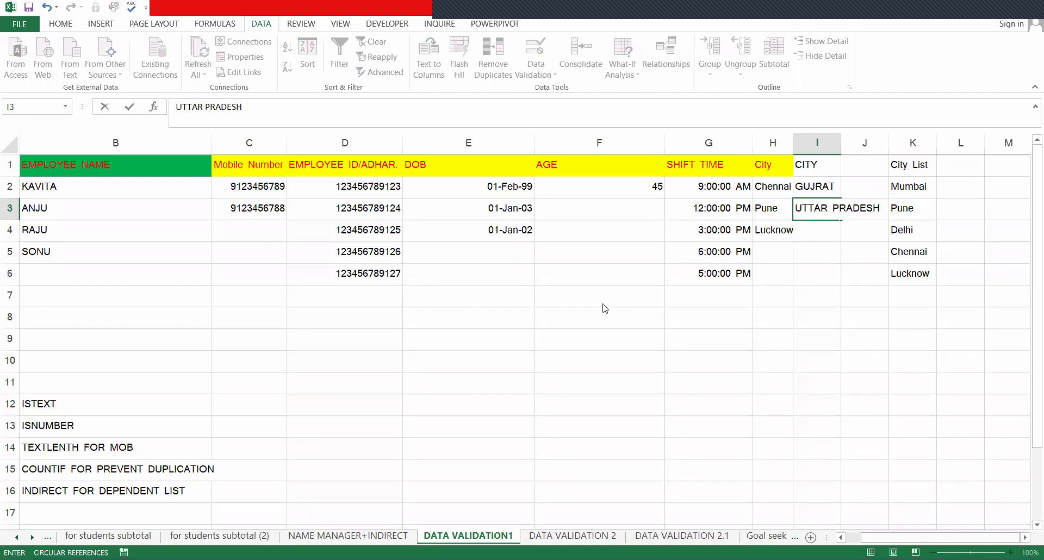
key(Return)
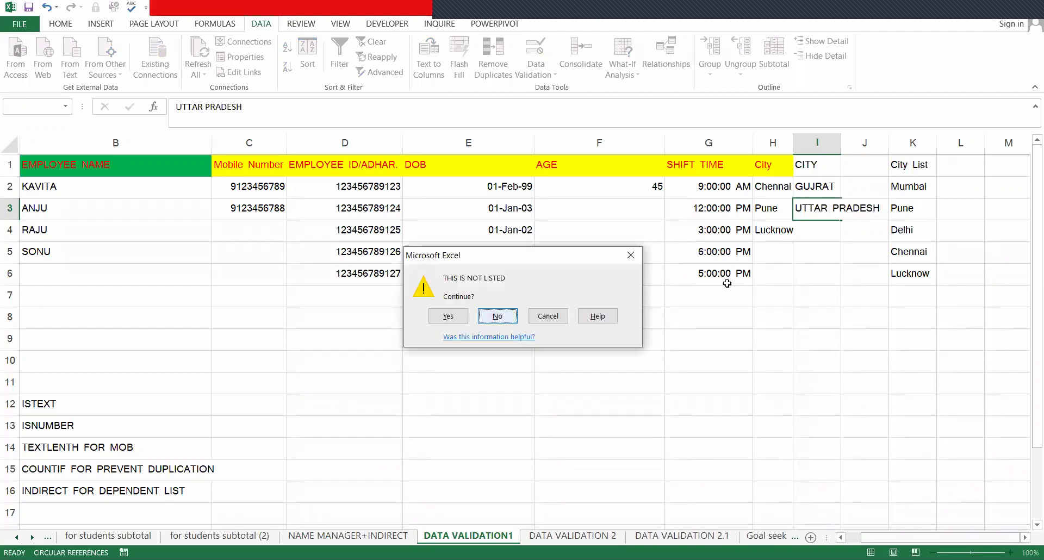
key(Return)
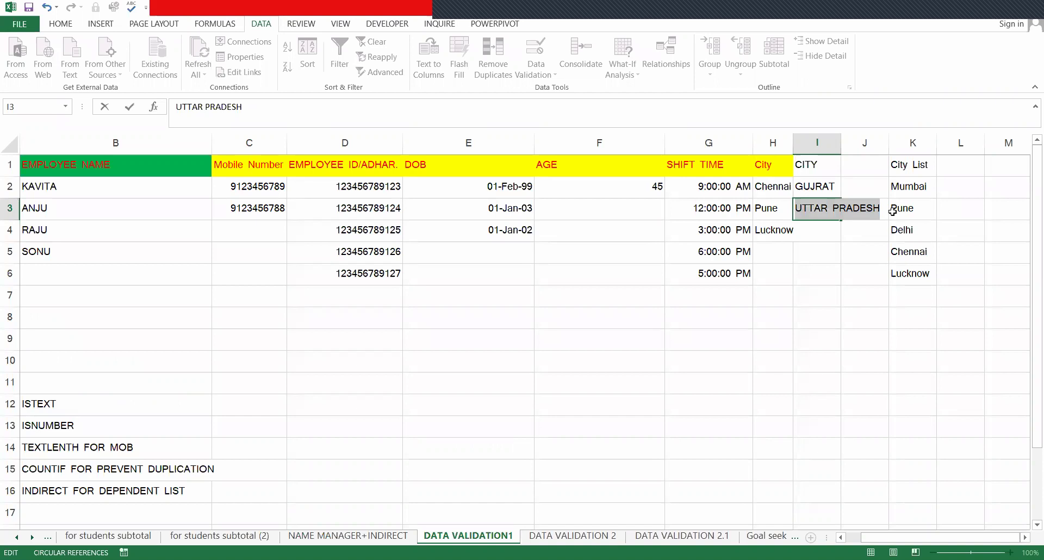
key(Escape)
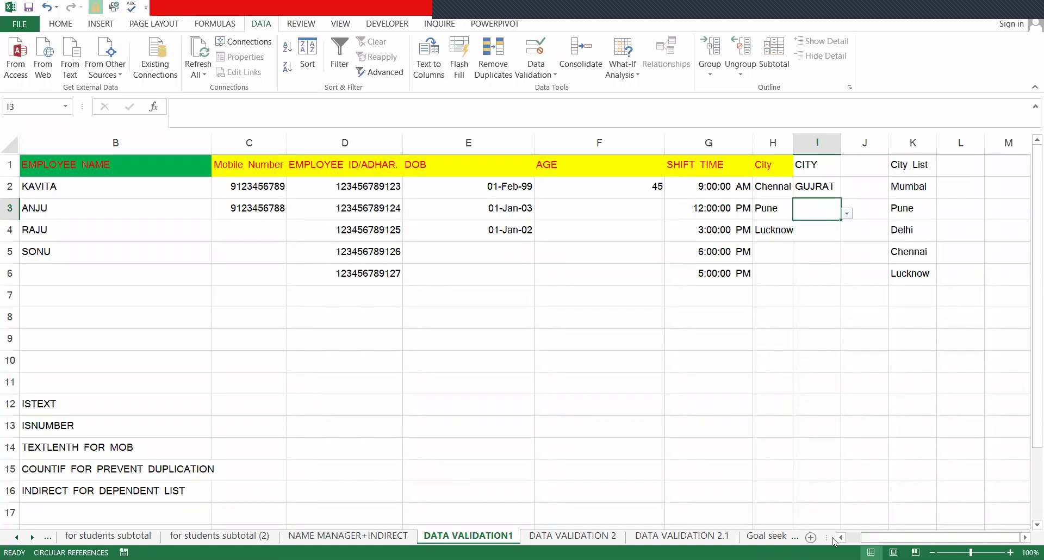
drag(832, 538, 539, 529)
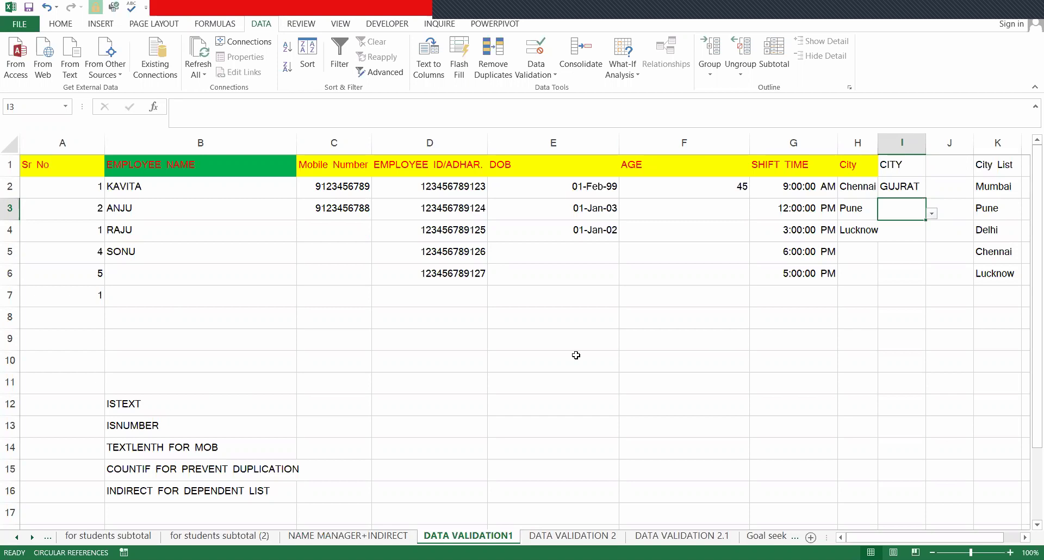
- Flip between the sheet tabs and open the DATA VALIDATION 2.1 furniture table
click(589, 536)
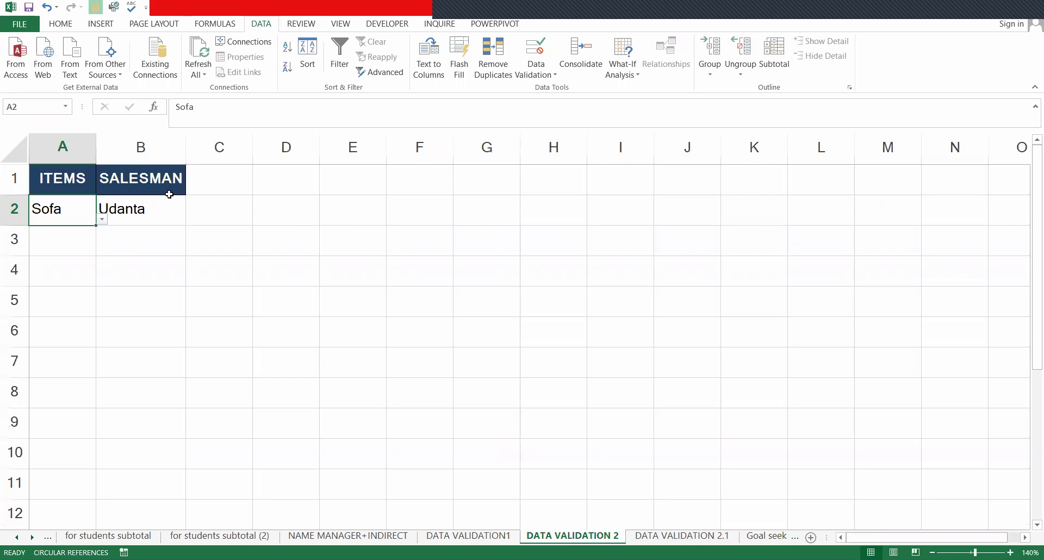
click(670, 537)
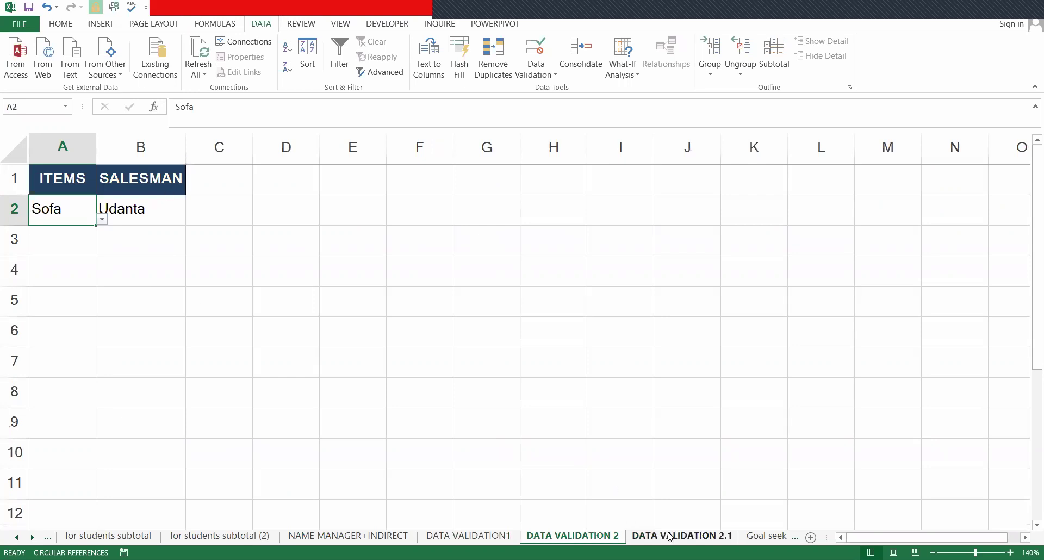
click(507, 538)
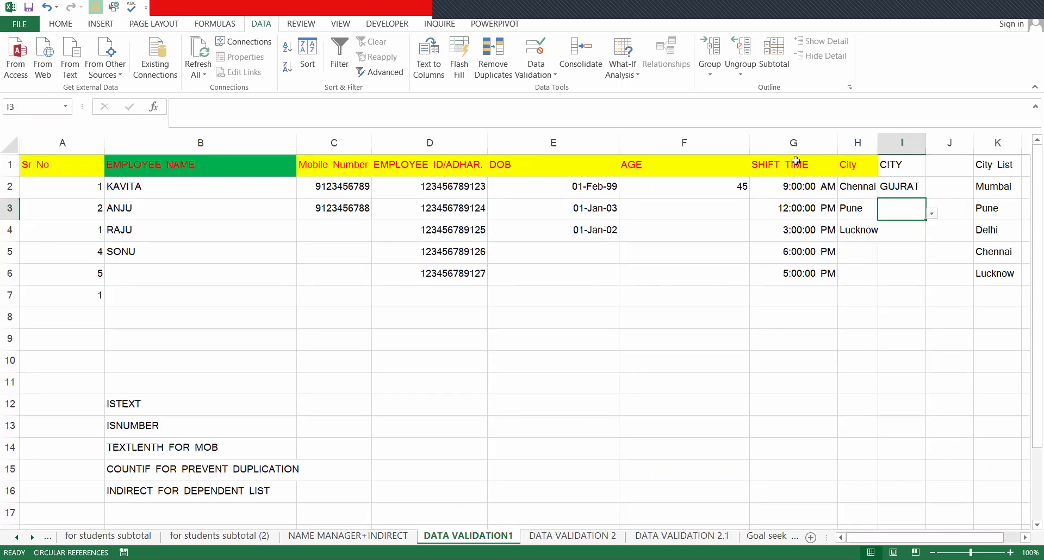
click(759, 538)
click(699, 539)
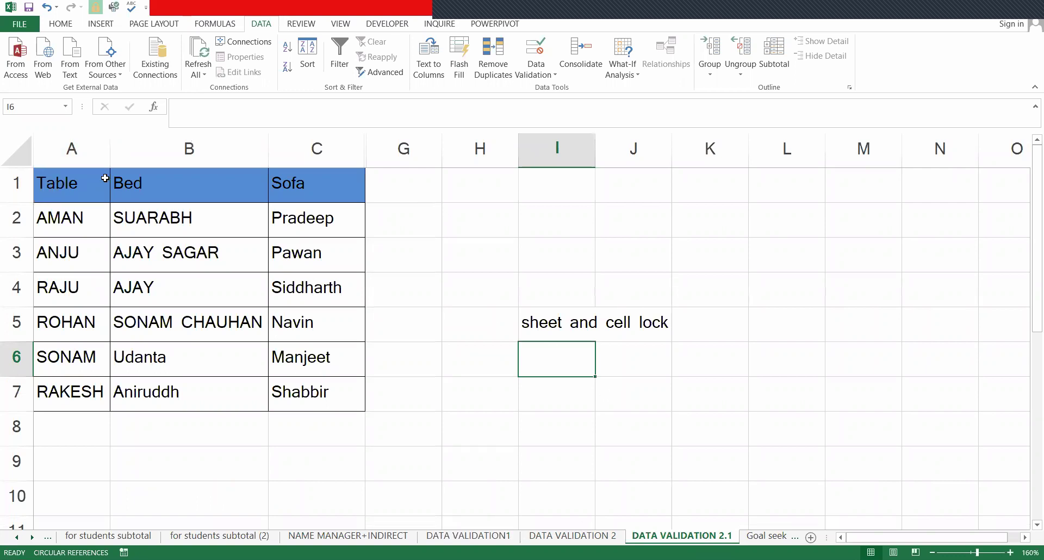
- Review the Table, Bed and Sofa salesman lists, then return to DATA VALIDATION 2
click(252, 189)
click(284, 191)
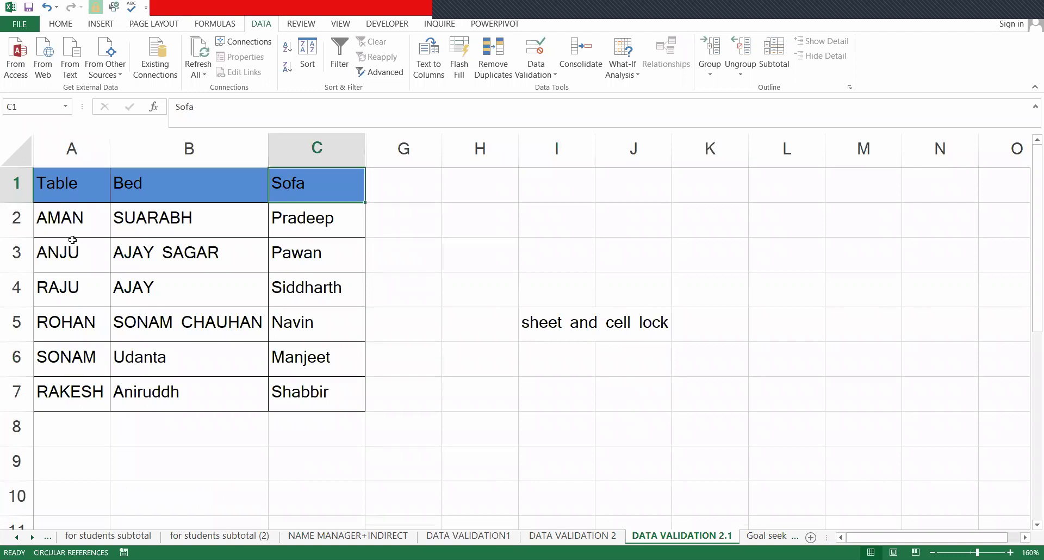
drag(72, 217, 60, 294)
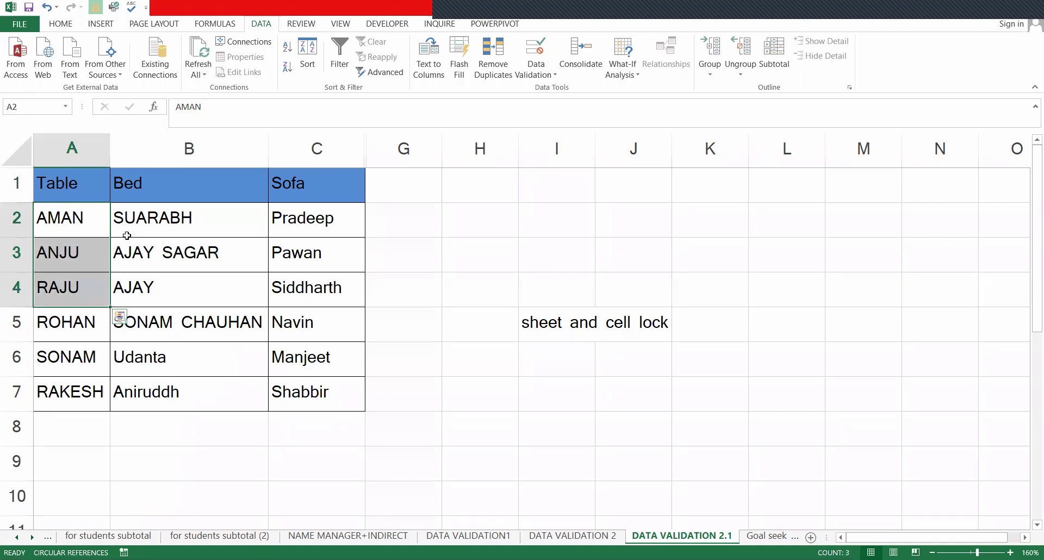
drag(188, 219, 197, 380)
drag(317, 219, 317, 389)
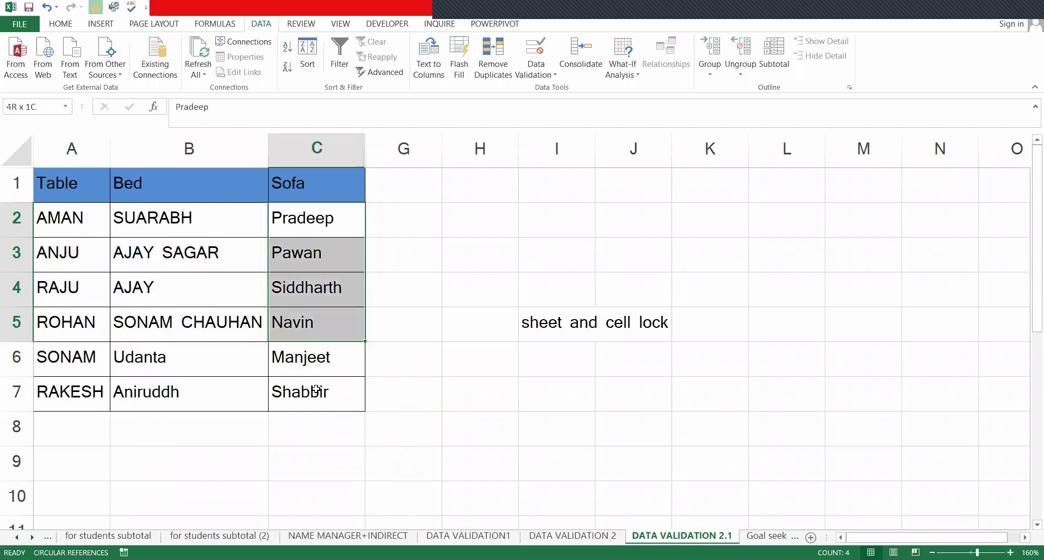
click(586, 536)
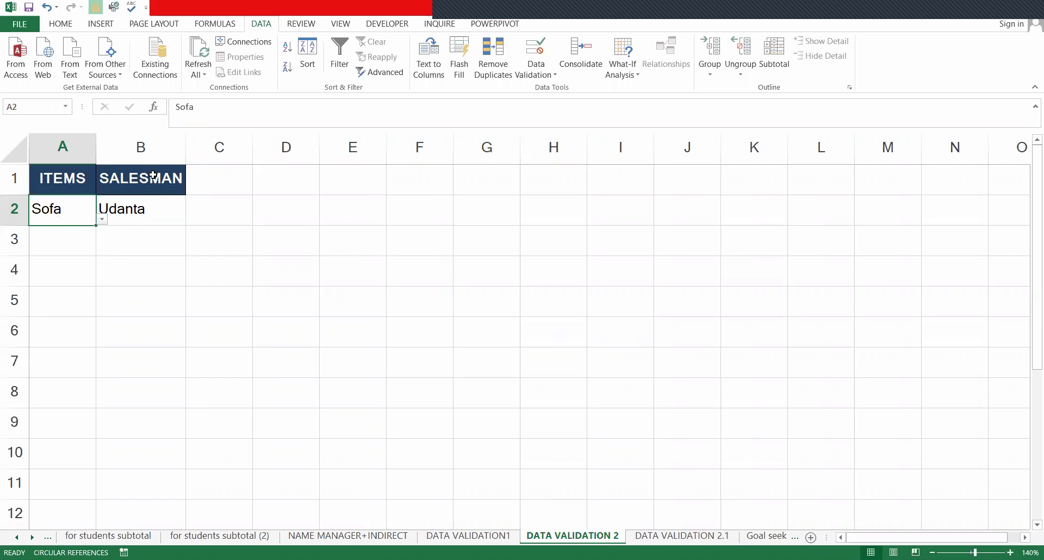
- Copy the ITEMS heading from A1 into E1
click(65, 171)
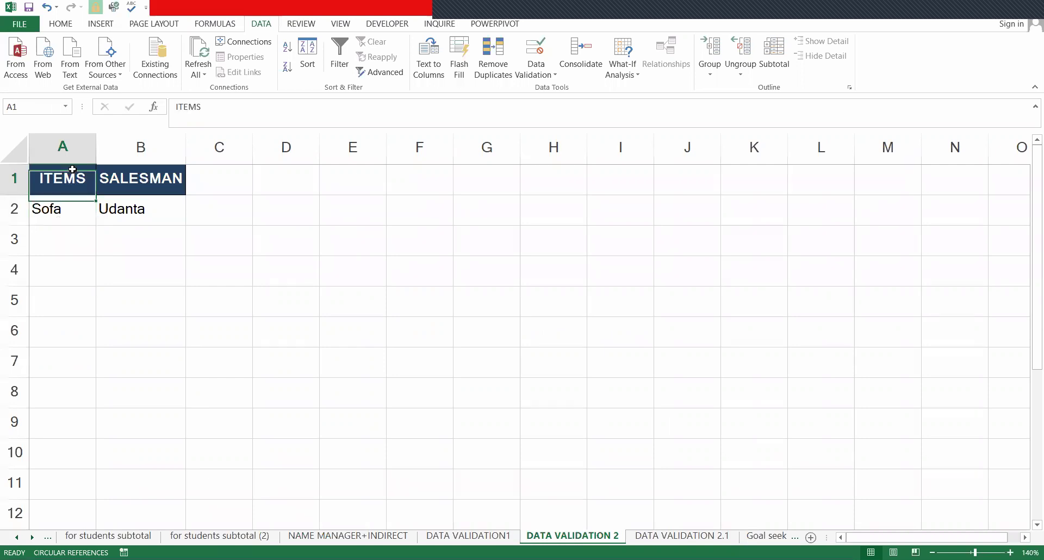
key(ctrl+c)
click(322, 179)
key(ctrl+v)
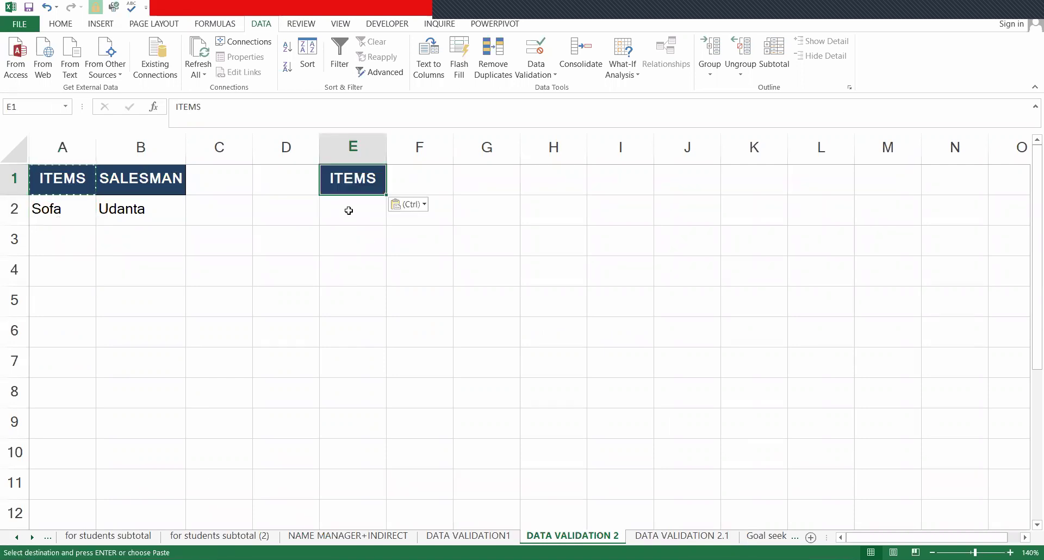
- Give E2 list validation, taking the source from DATA VALIDATION 2.1 starting at A1
click(333, 214)
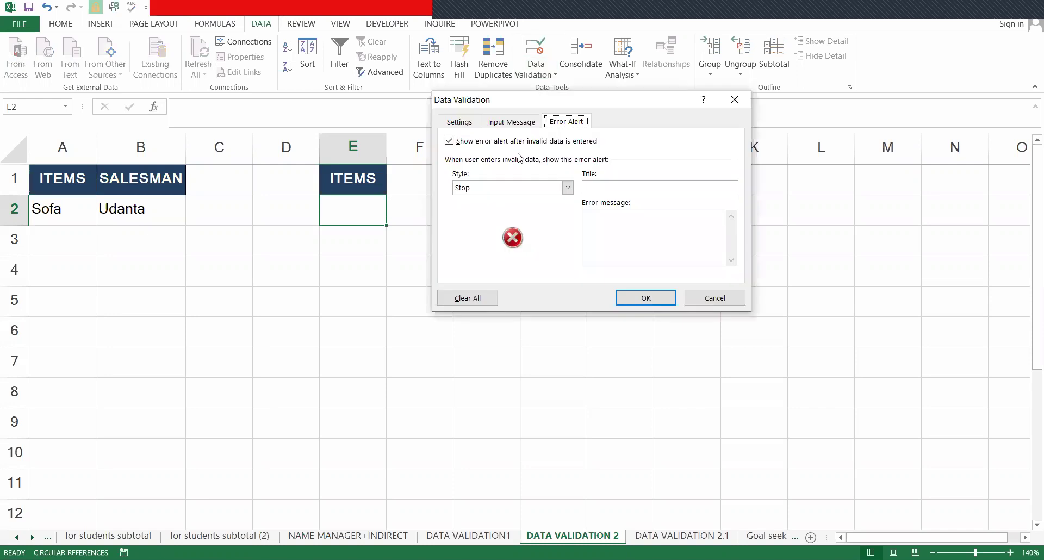
click(459, 122)
click(546, 168)
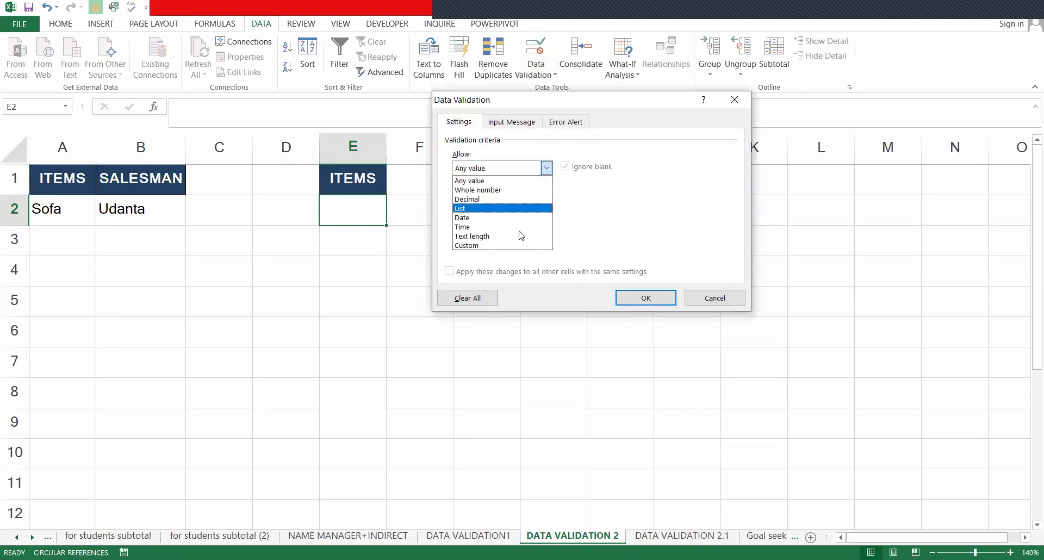
click(471, 208)
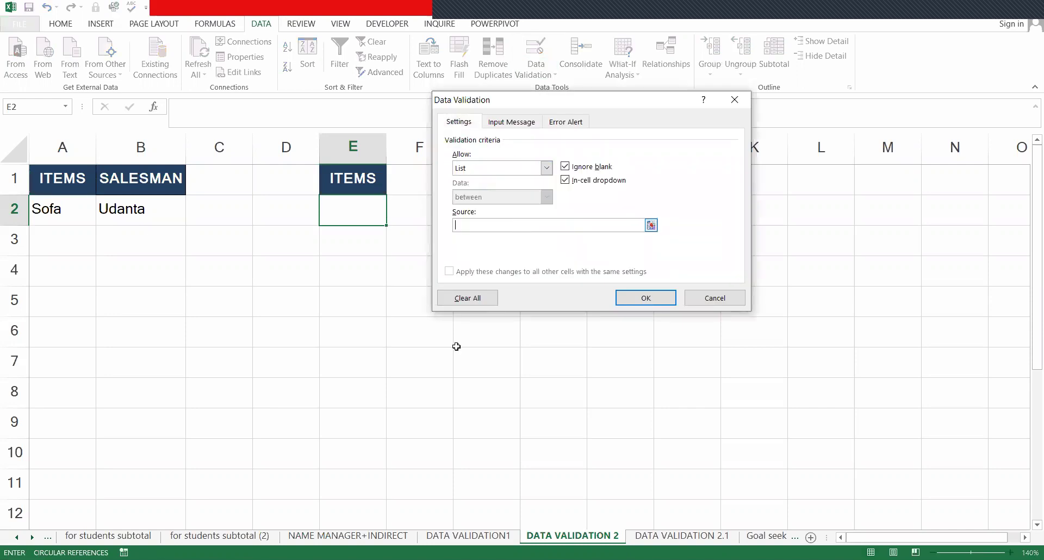
click(650, 536)
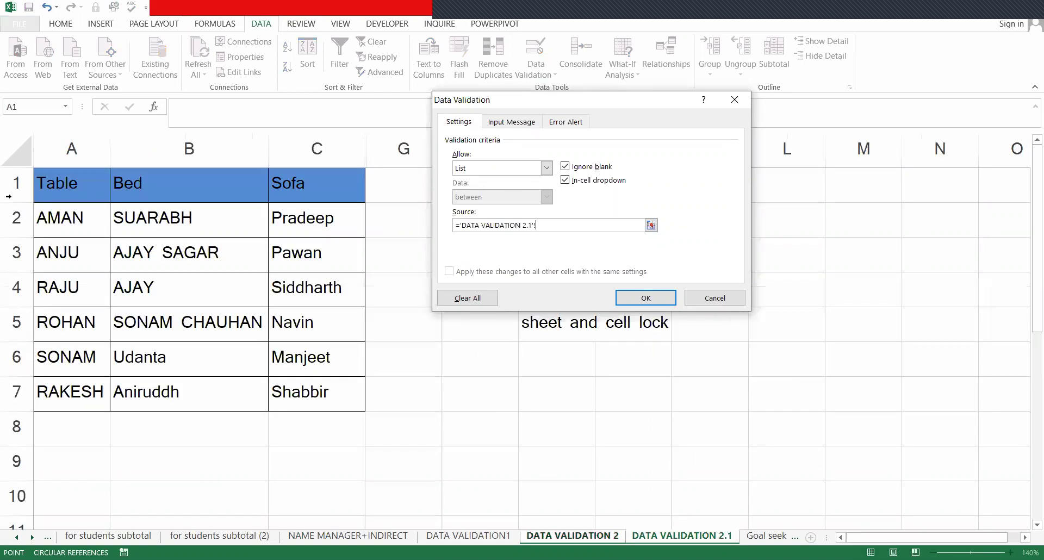
click(58, 190)
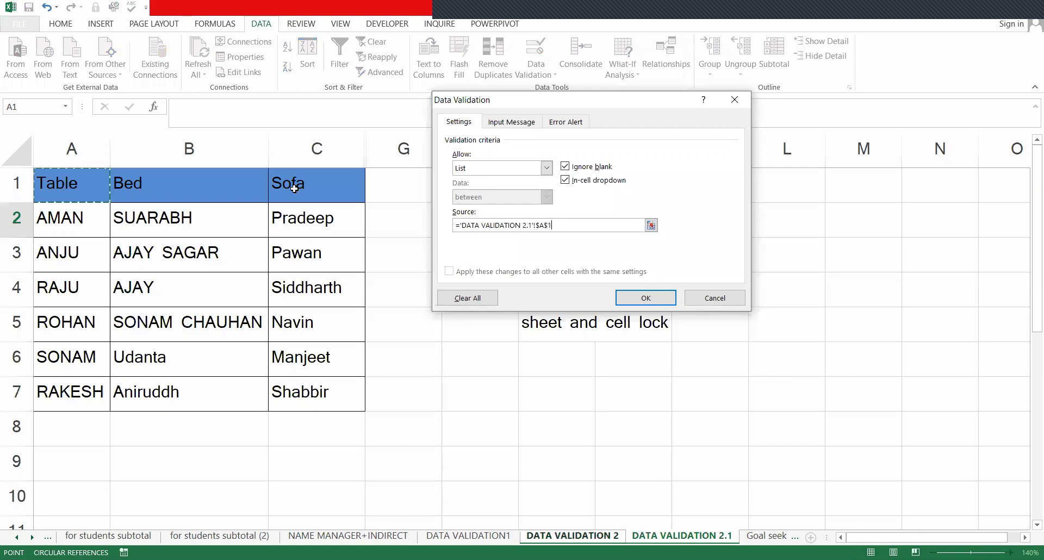
- Confirm E2's item list and test it with Table, Bed and Sofa
key(Return)
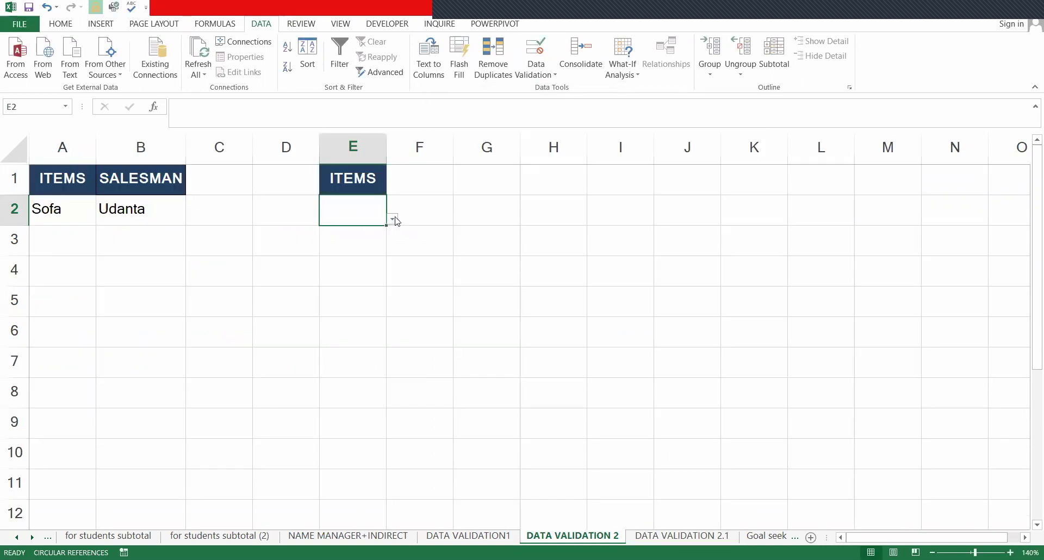
key(alt+Down)
key(Return)
key(alt+Down)
key(Down)
key(Return)
key(alt+Down)
key(Down)
key(Return)
- Copy the SALESMAN heading from B1 into F1
key(Up)
key(Left)
key(Left)
key(Left)
key(ctrl+c)
click(409, 183)
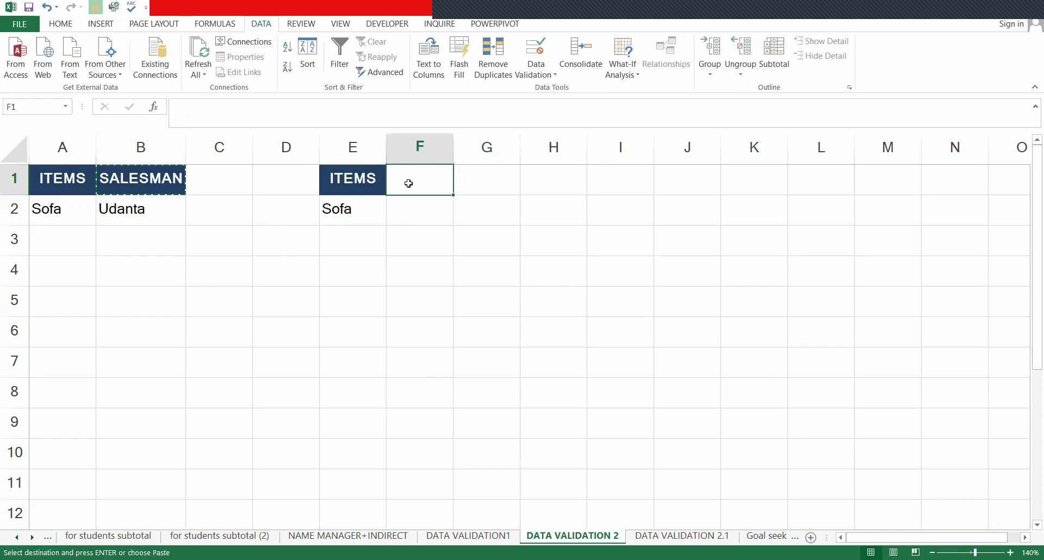
key(Return)
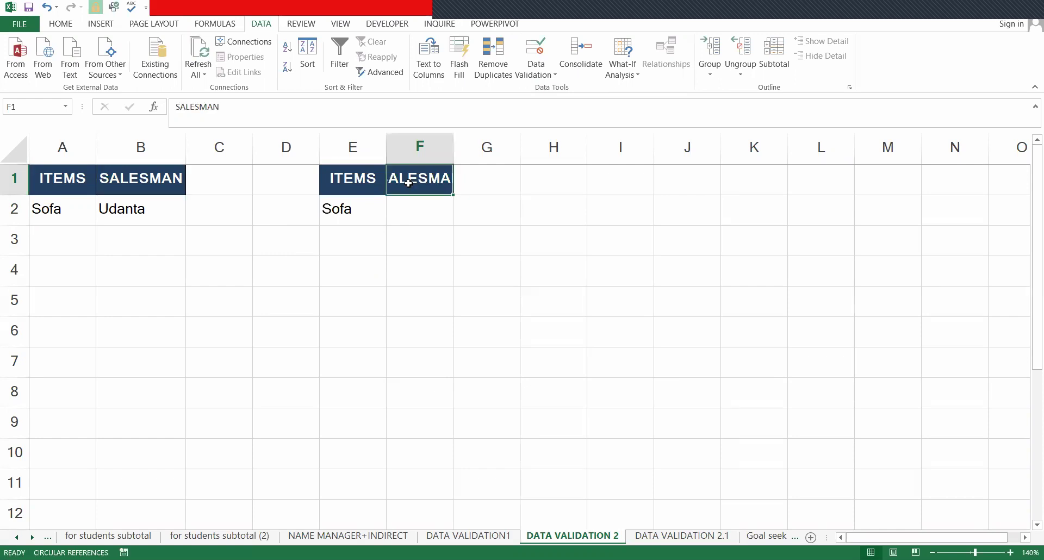
- Set E2 to Bed from its dropdown and select the salesman cell F2
click(366, 214)
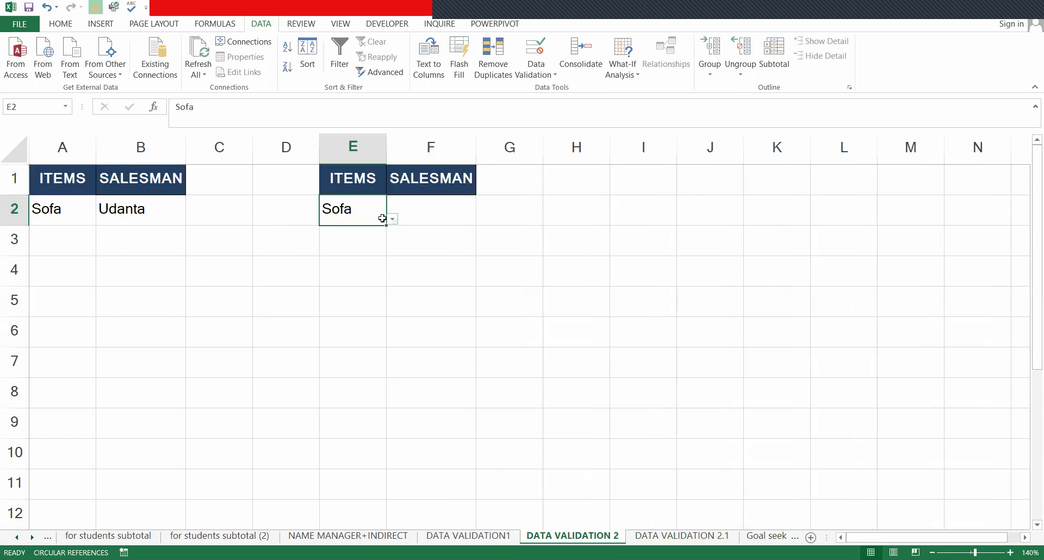
click(655, 536)
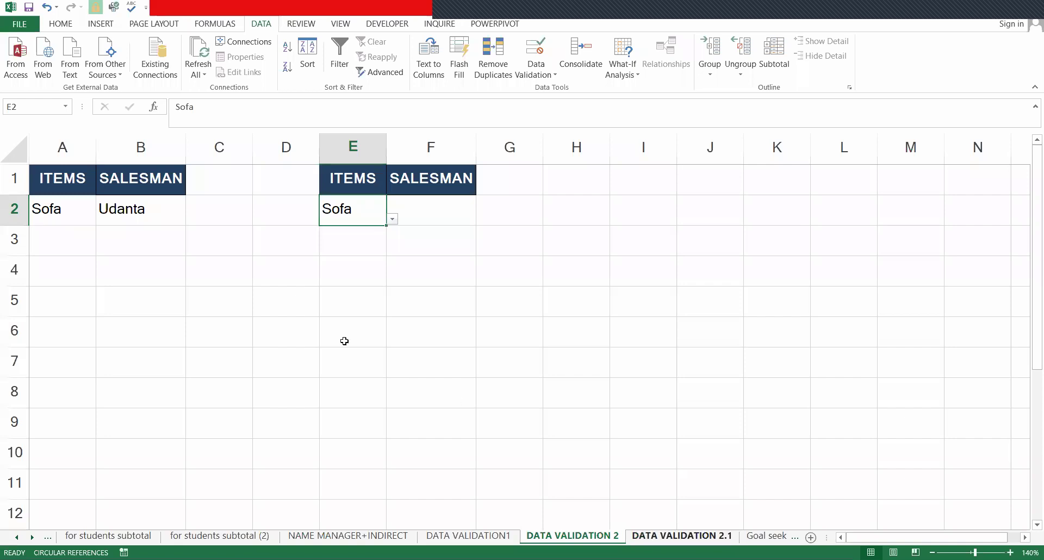
click(568, 538)
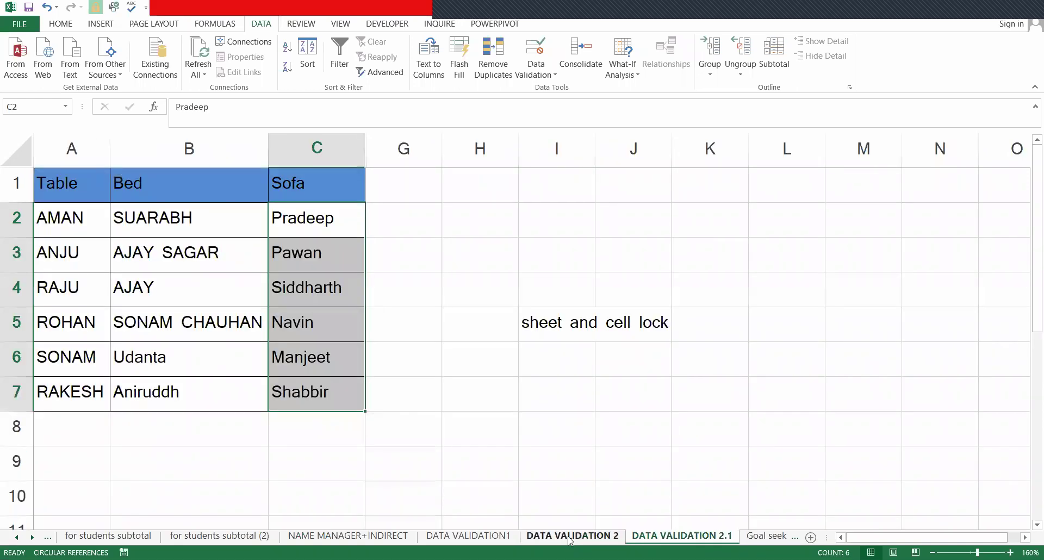
key(alt+Down)
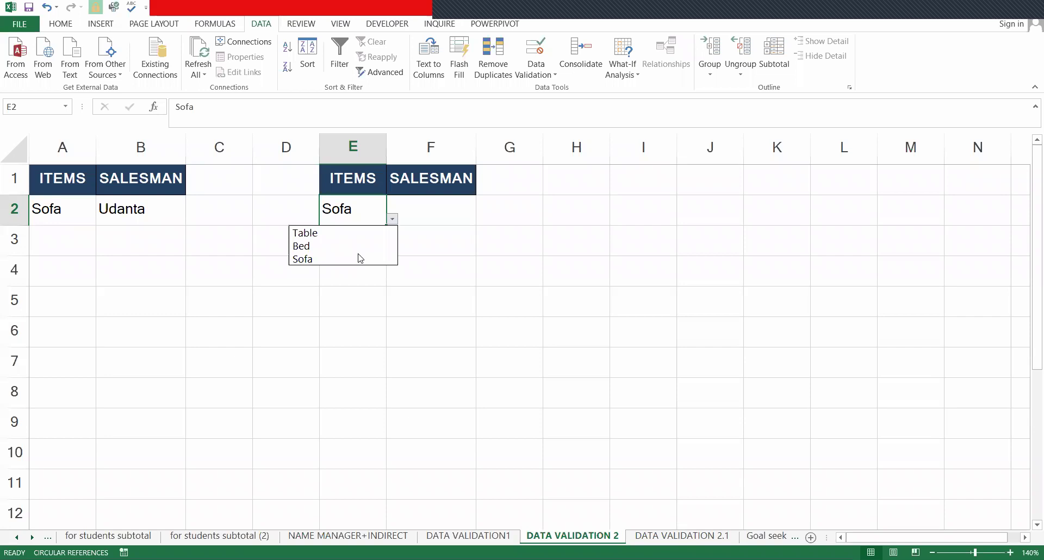
key(Return)
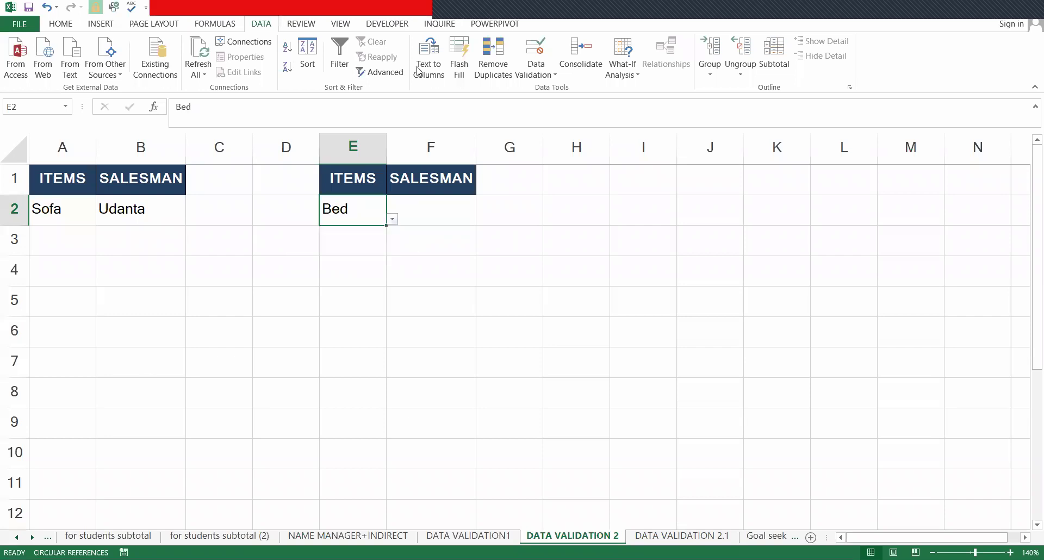
click(422, 204)
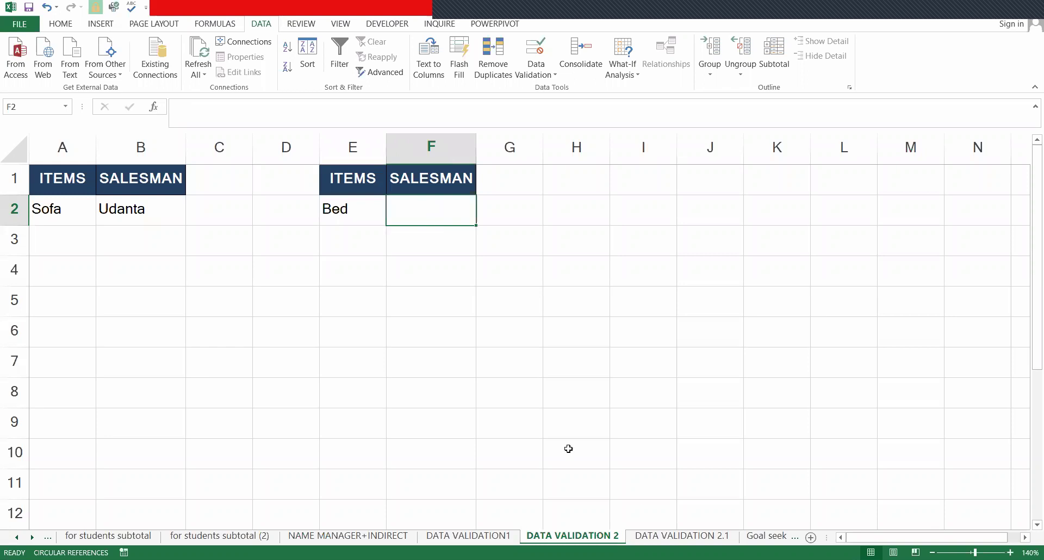
click(682, 536)
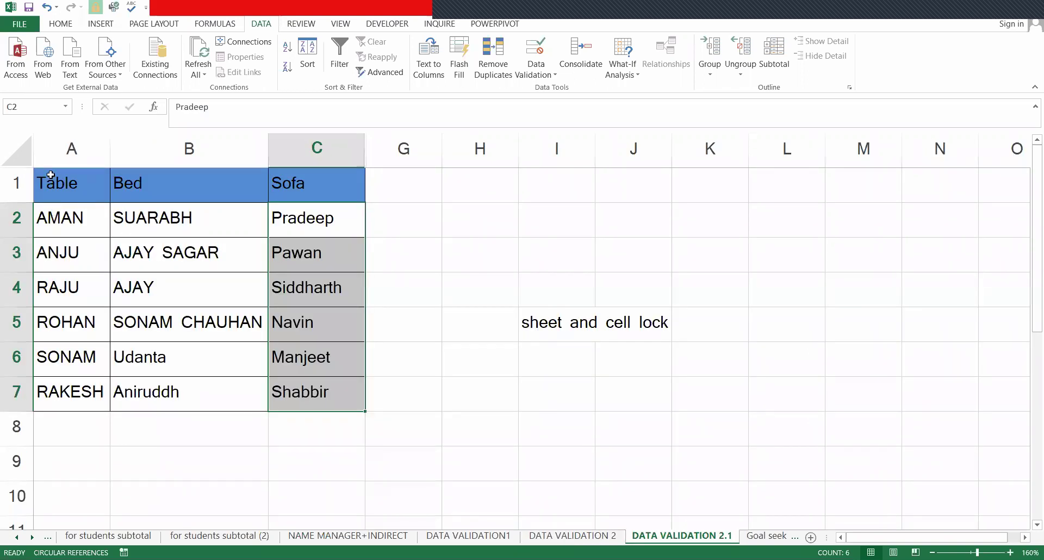
- Name the salesman range A2:A7 under Table as Table
click(72, 219)
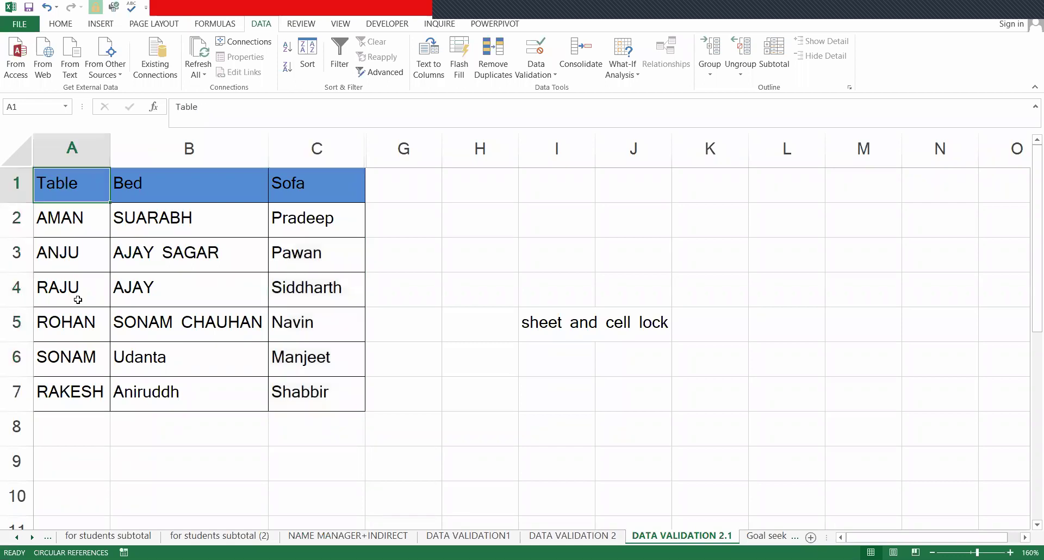
shift+click(77, 419)
key(shift+Up)
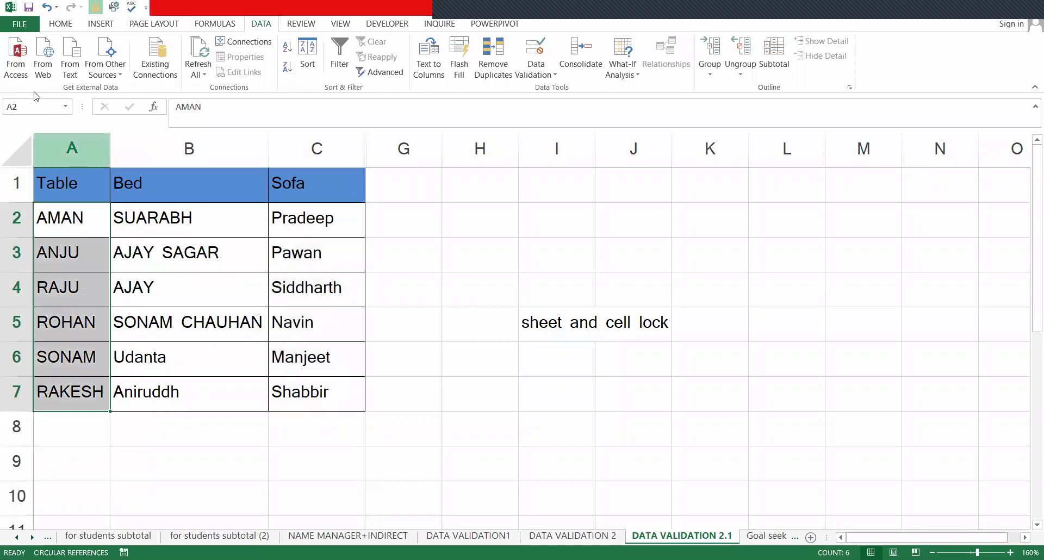
click(38, 105)
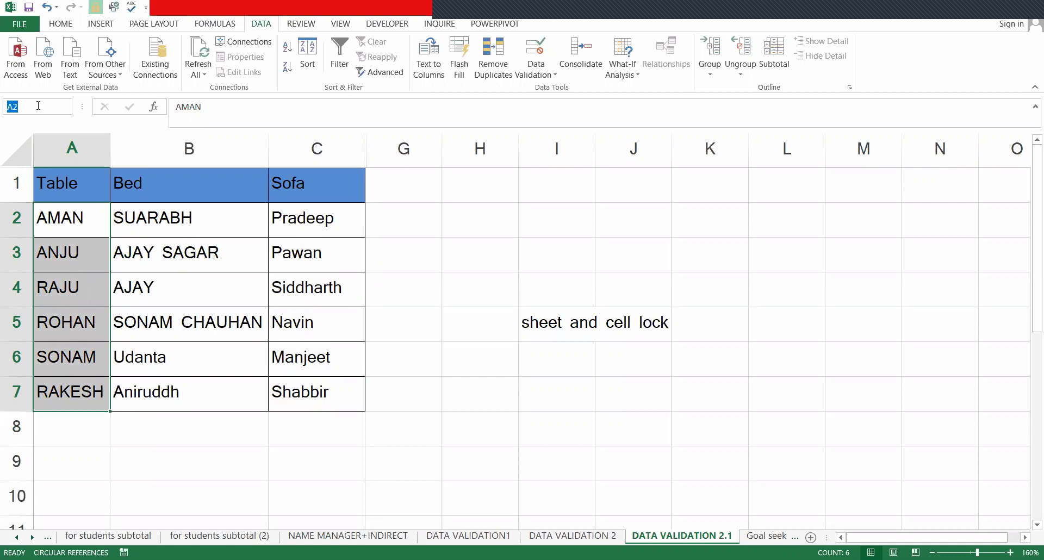
text(TA)
text(ble)
key(Return)
- Name the salesman range B2:B7 as Bed
drag(192, 217, 197, 362)
key(shift+Down)
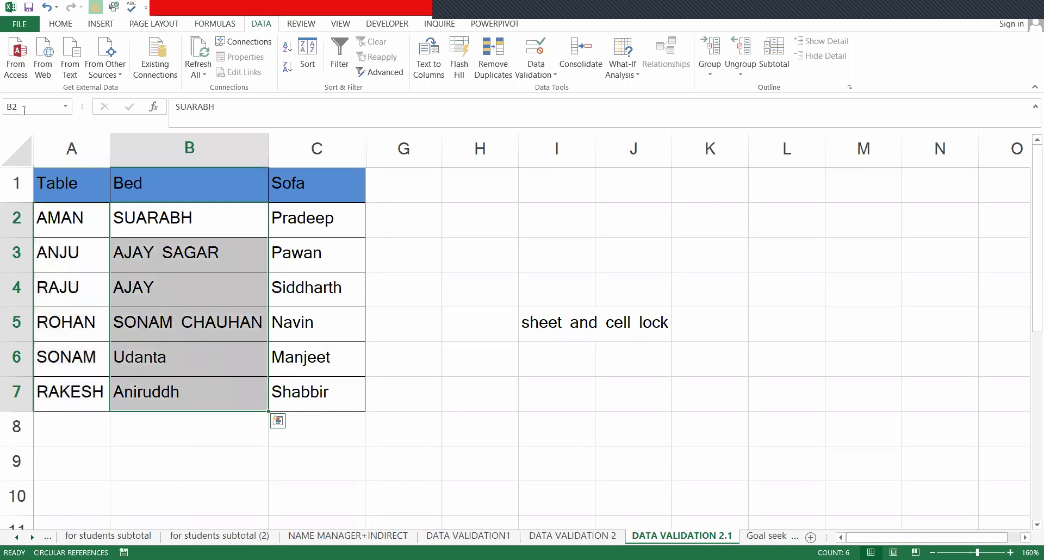
click(24, 110)
text(Bed)
key(Return)
- Name the salesman range C2:C7 as Sofa and reselect it to check
key(Right)
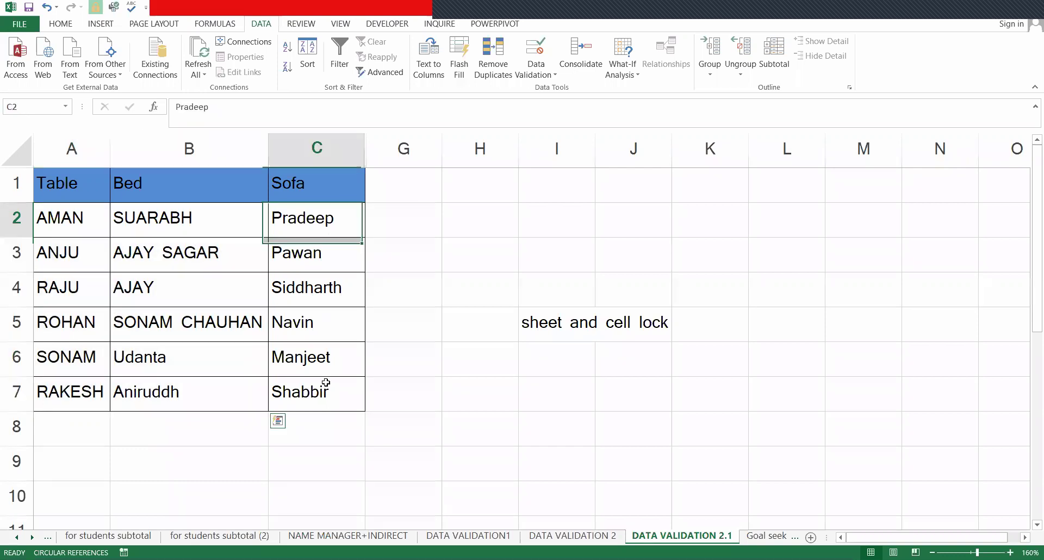
shift+click(326, 382)
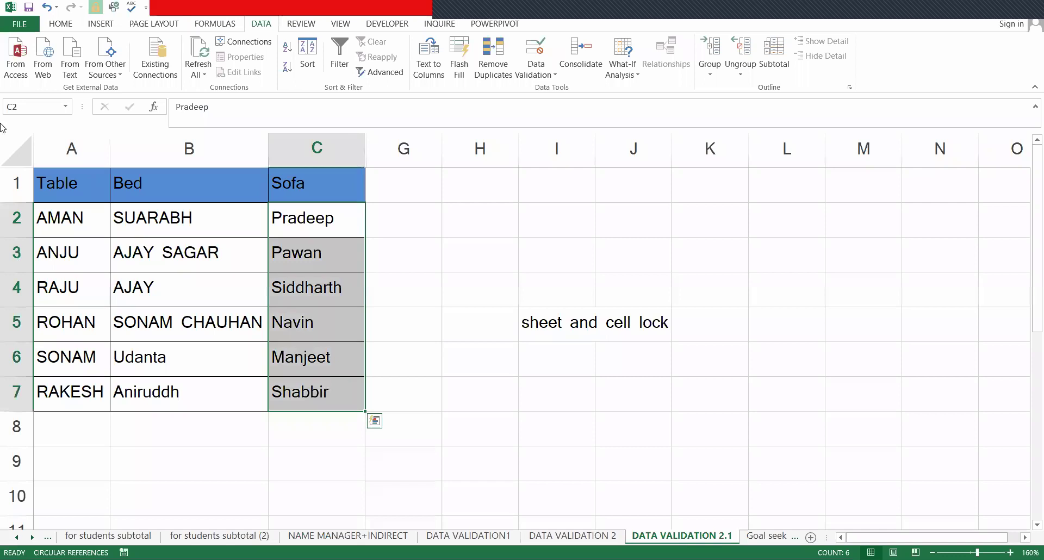
click(26, 109)
text(Sofa)
click(463, 184)
drag(313, 221, 313, 389)
- On the DATA VALIDATION 2 sheet, set the item in E2 to Table
click(583, 538)
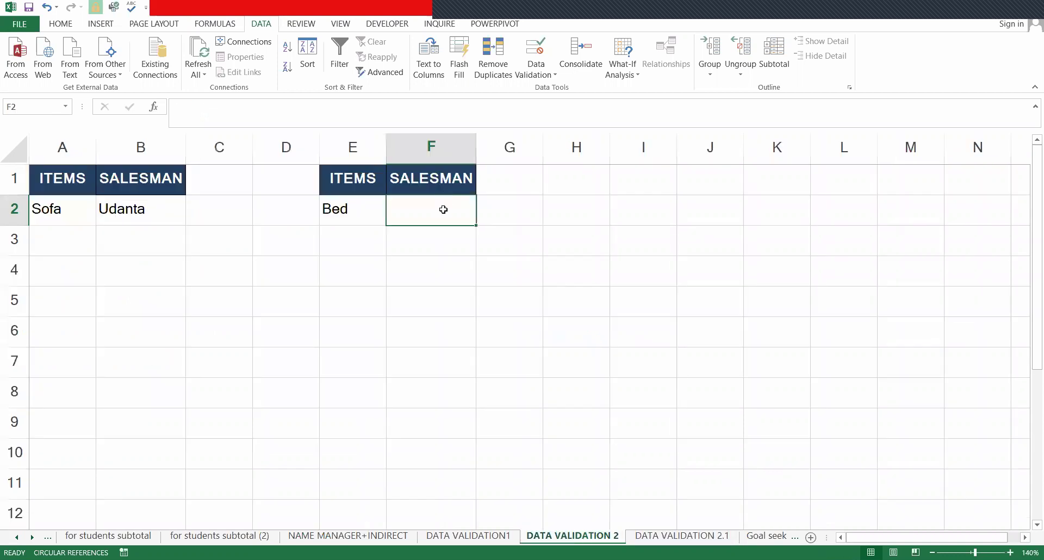
click(364, 206)
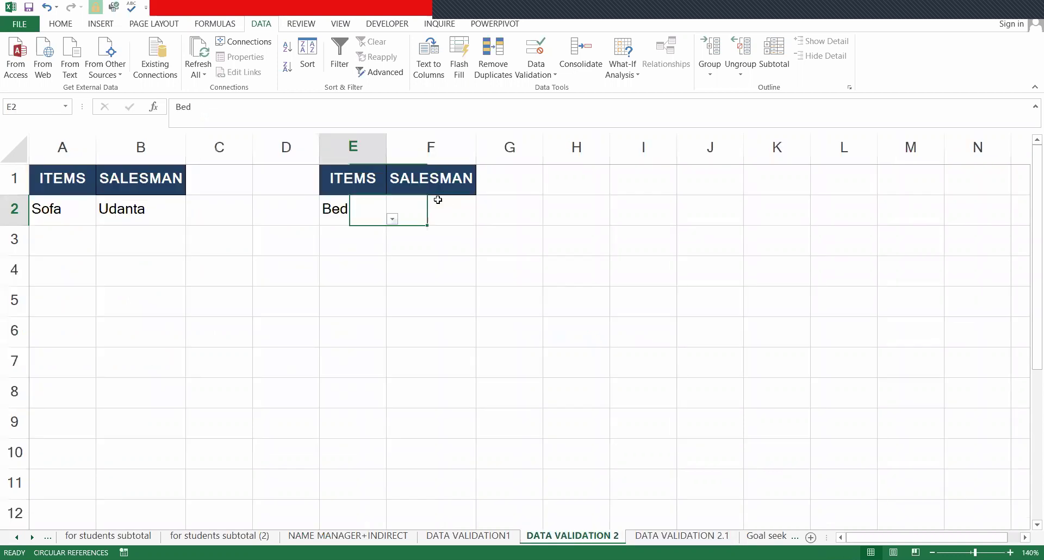
key(alt+Down)
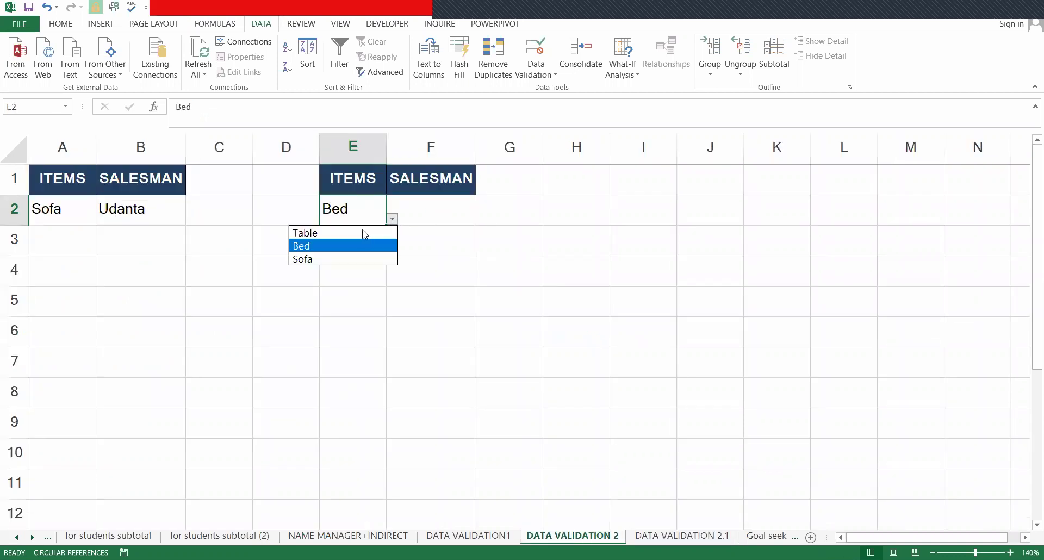
key(Up)
key(Return)
- Review the Table, Bed and Sofa salesman name lists on the neighbouring sheet
key(ctrl+Page_Down)
drag(56, 221, 73, 372)
drag(204, 213, 338, 343)
click(549, 538)
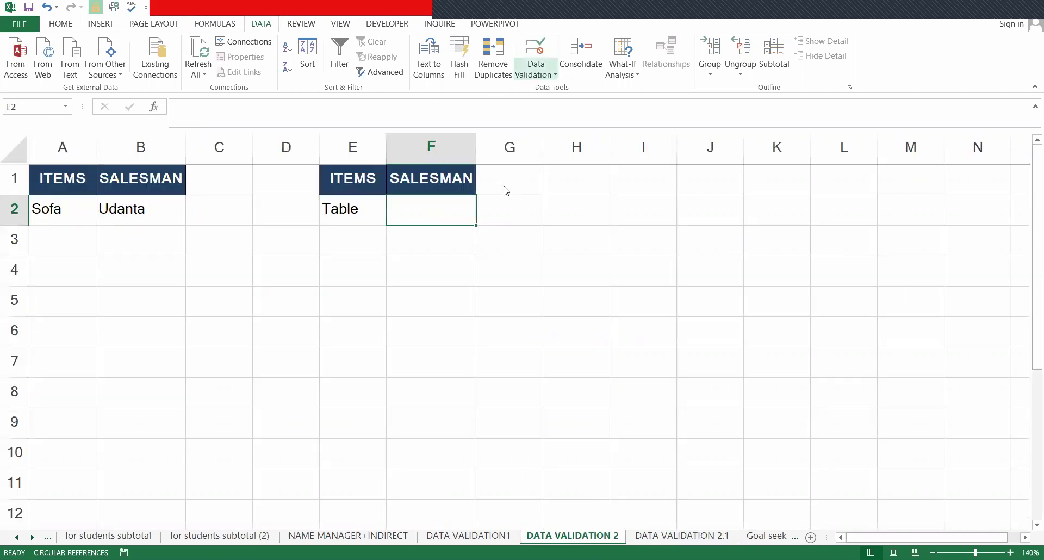
- Give F2 list validation with source =INDIRECT($E$2) and view its Table salesmen
click(505, 172)
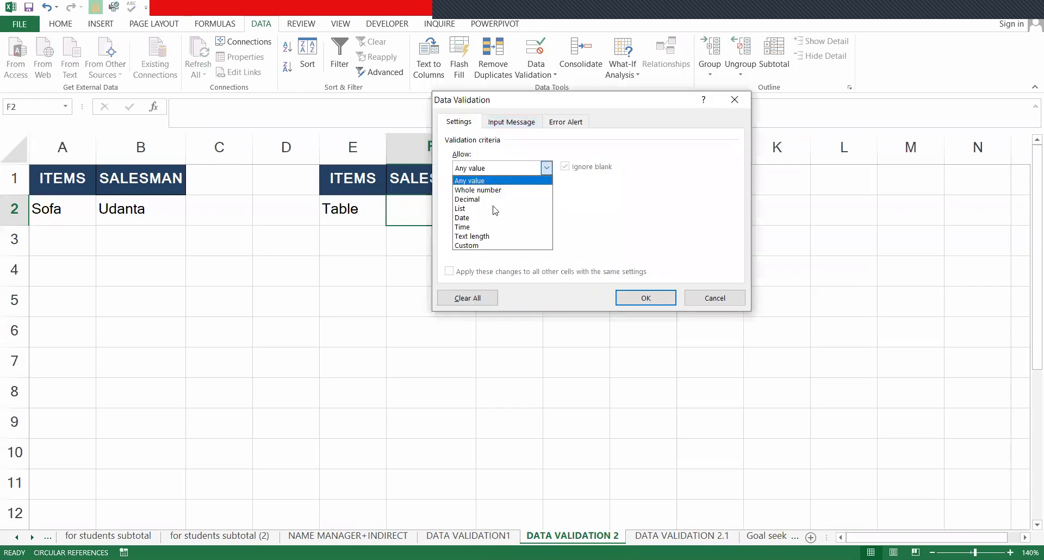
click(497, 209)
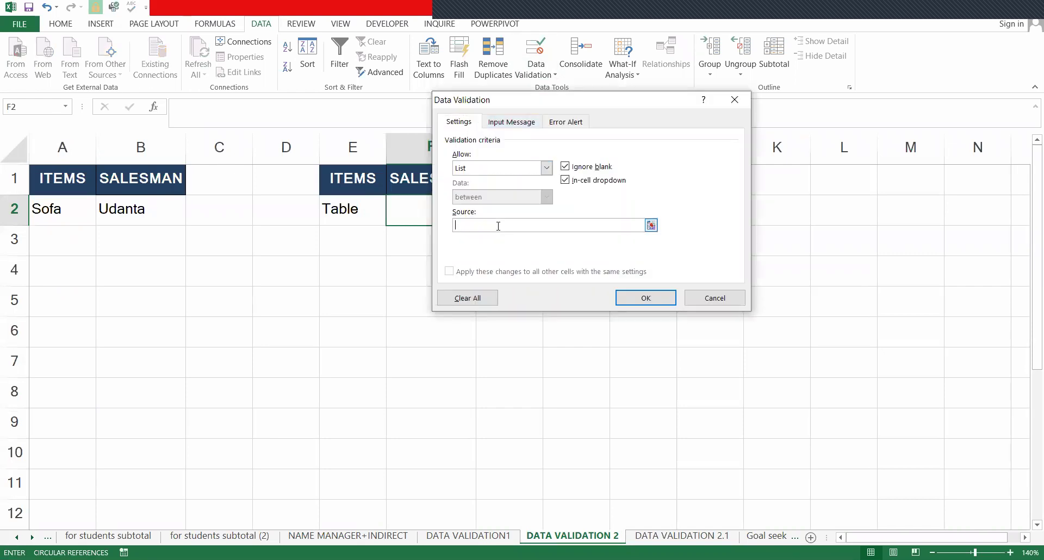
text(=)
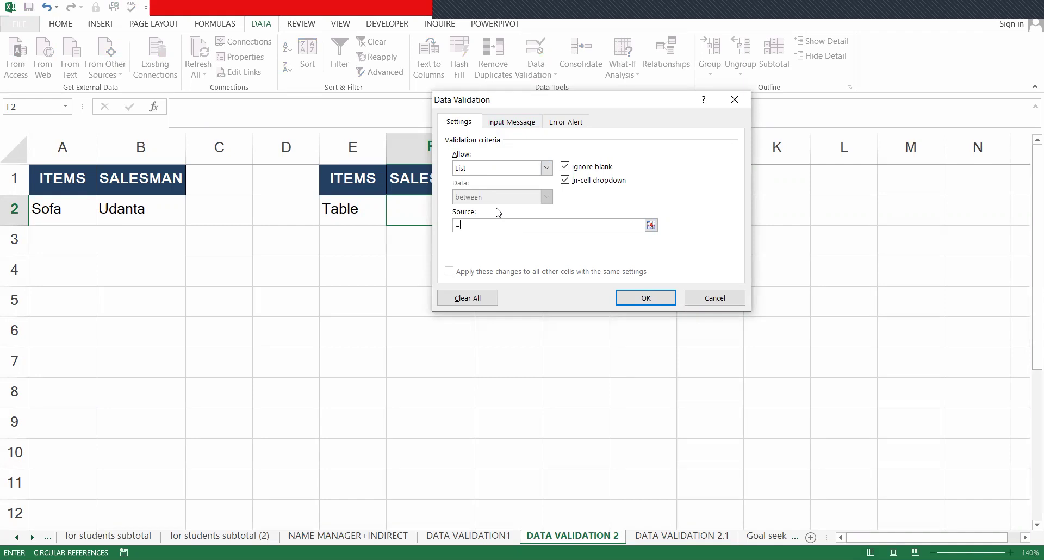
text(indirect()
click(343, 209)
click(351, 211)
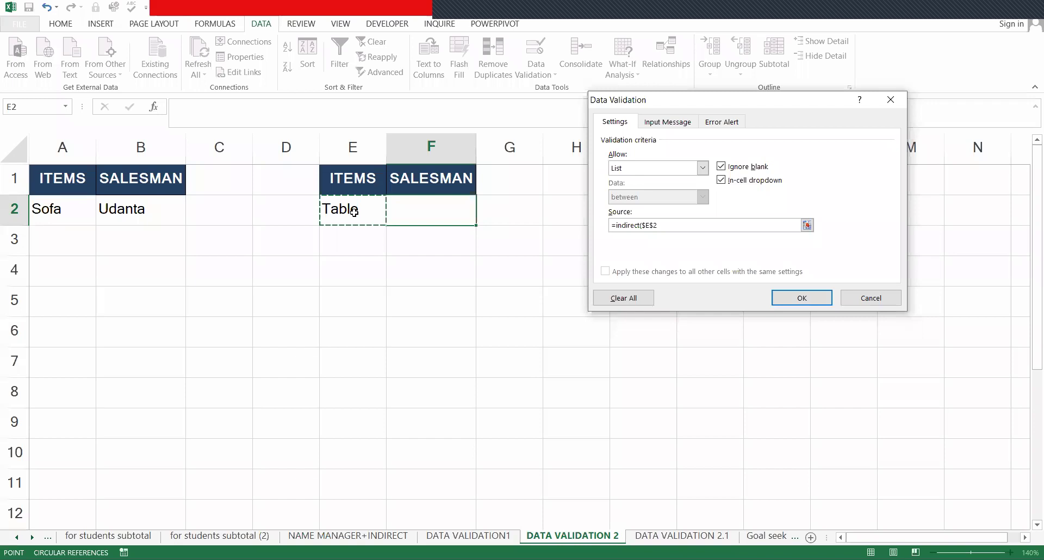
key(Return)
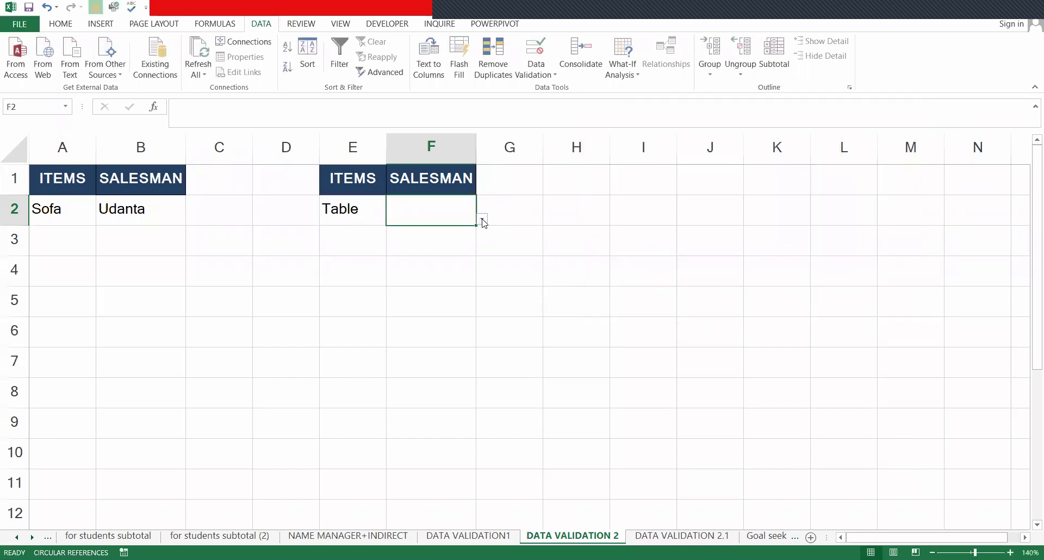
key(alt+Down)
- Change E2 to Bed and check that F2 now offers Bed's salesmen
key(Down)
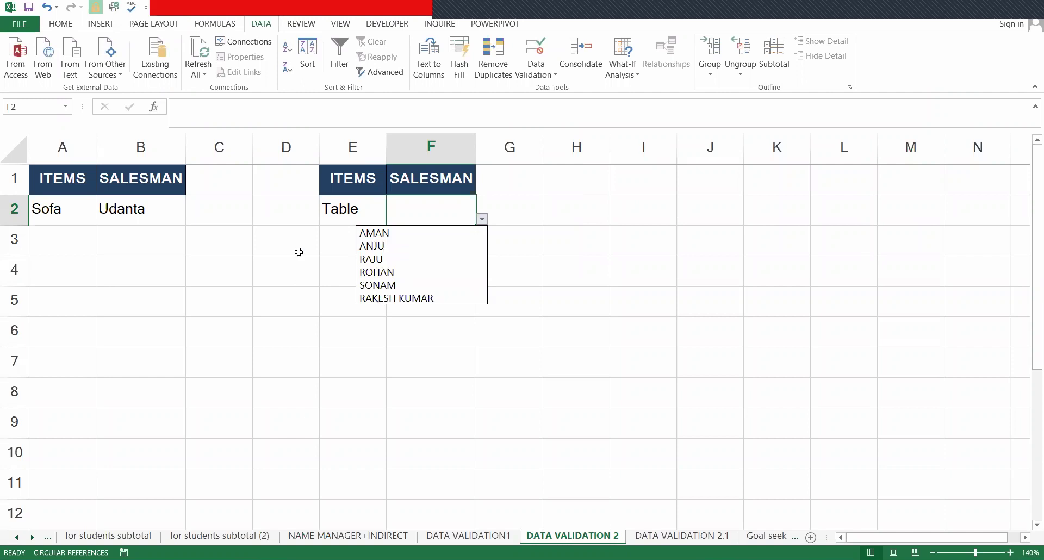
click(356, 208)
key(alt+Down)
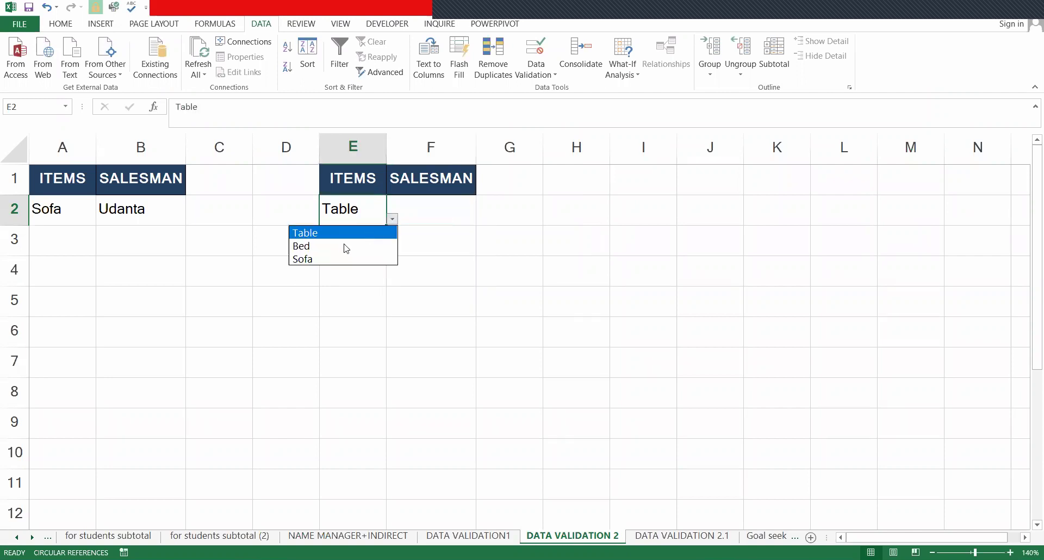
key(Down)
key(Return)
click(485, 217)
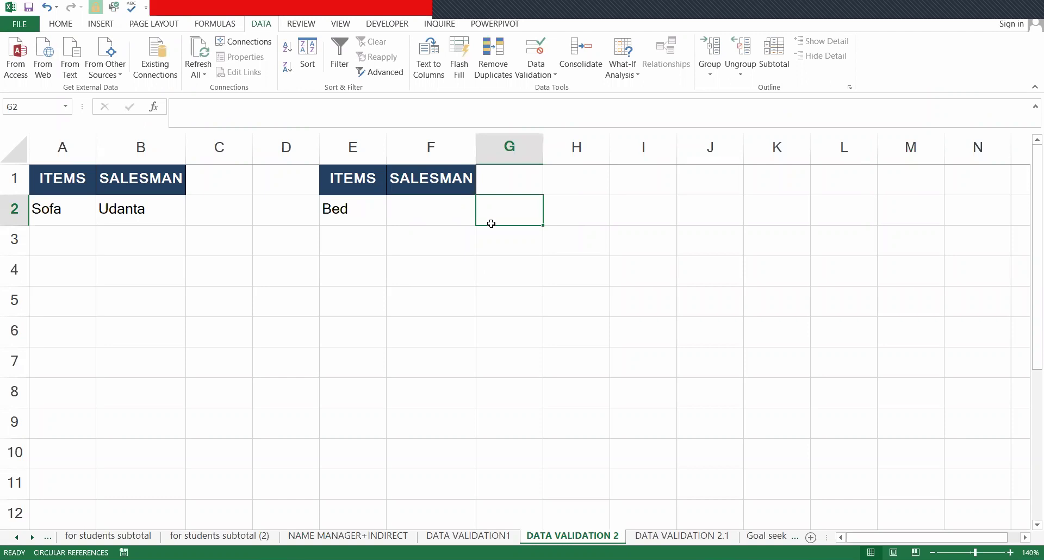
key(Left)
key(alt+Down)
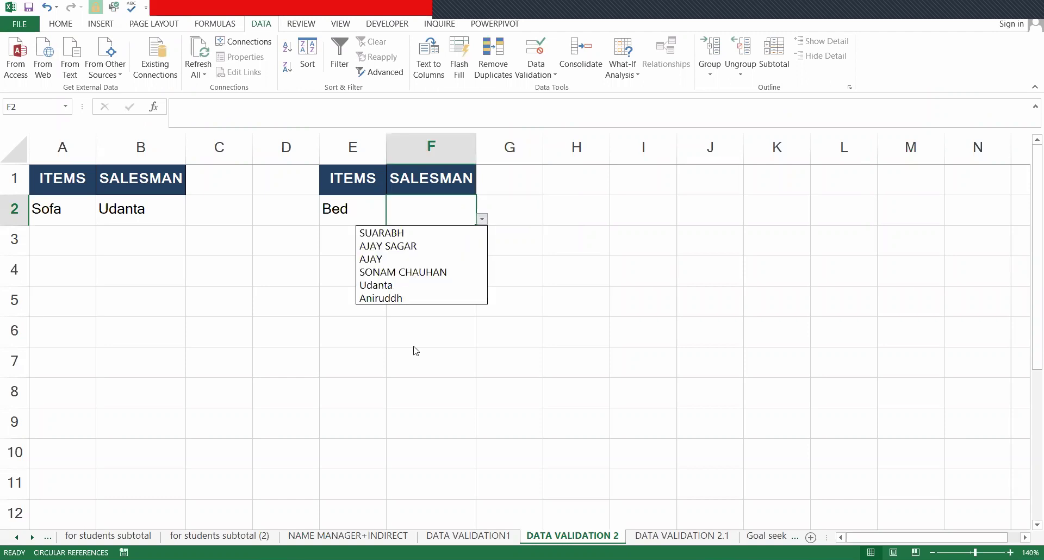
key(Escape)
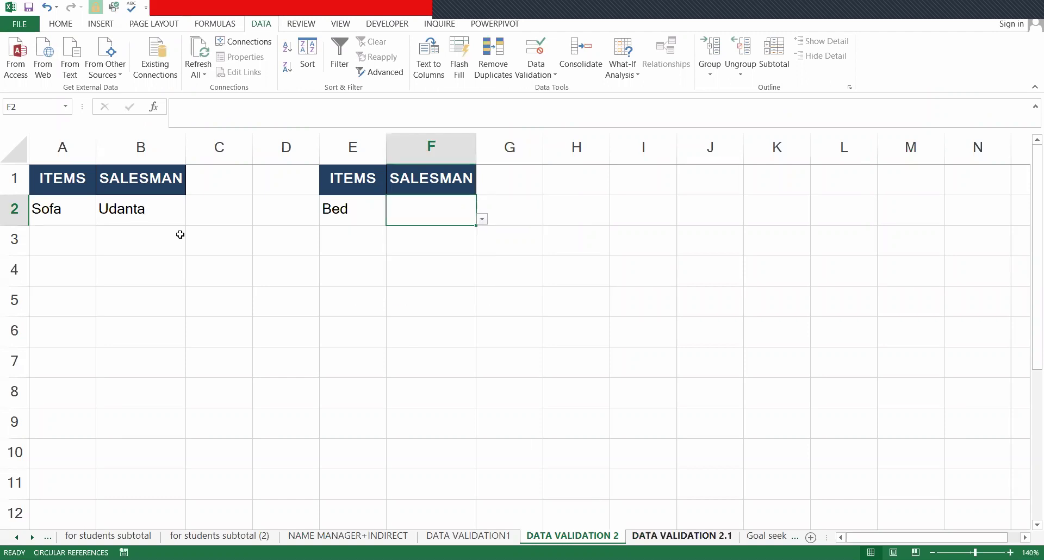
- Compare the Table and Sofa name lists on the name-list sheet
key(ctrl+Page_Down)
click(84, 210)
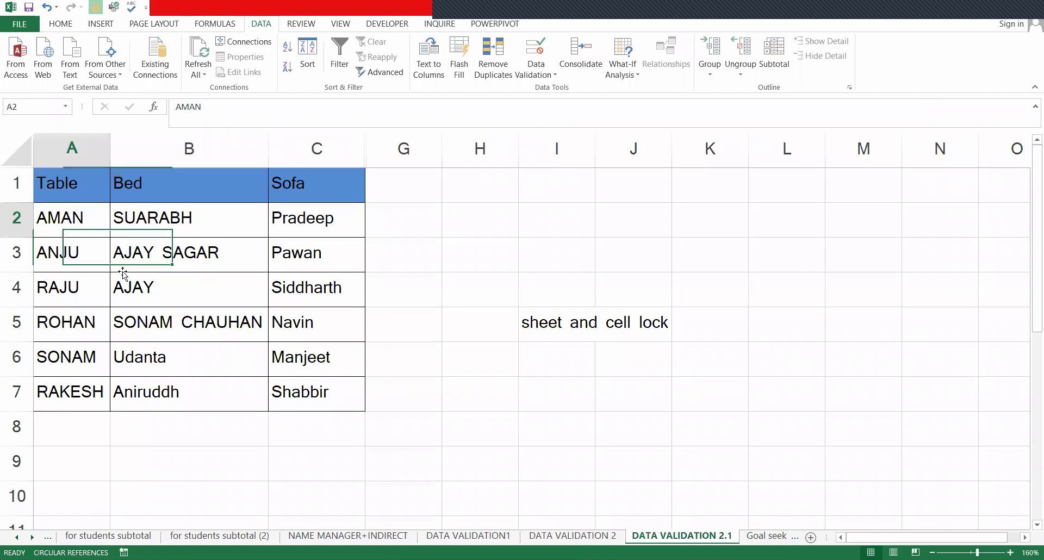
key(Right)
key(Right)
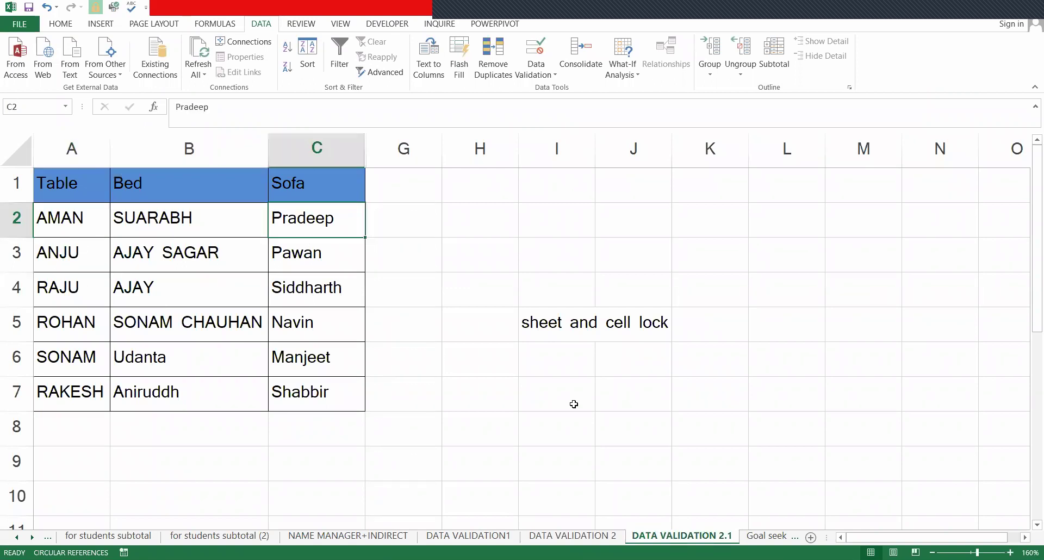
key(ctrl+Page_Up)
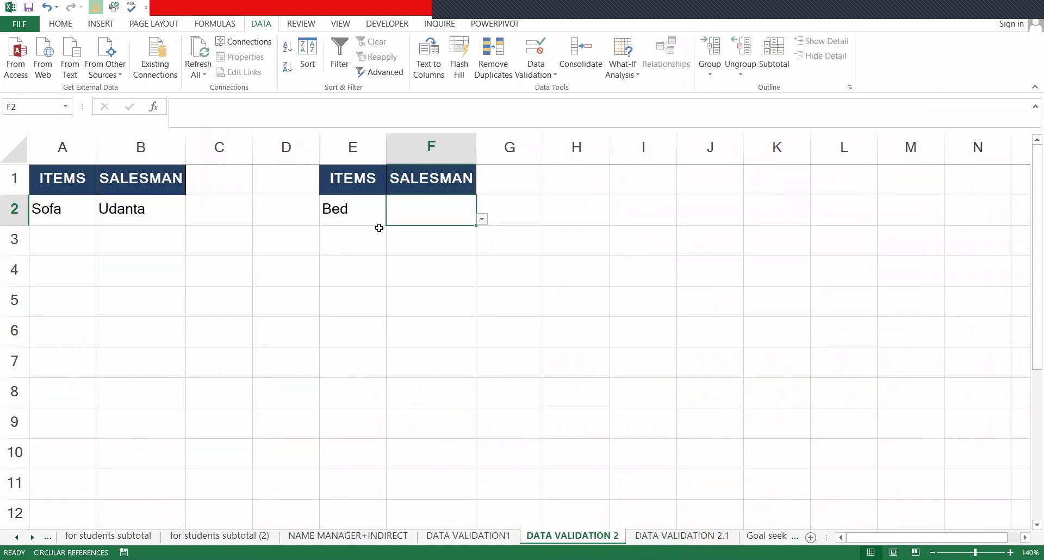
- Change E2 to Sofa, check F2's Sofa salesmen, then select the ITEMS/SALESMAN headers
click(378, 214)
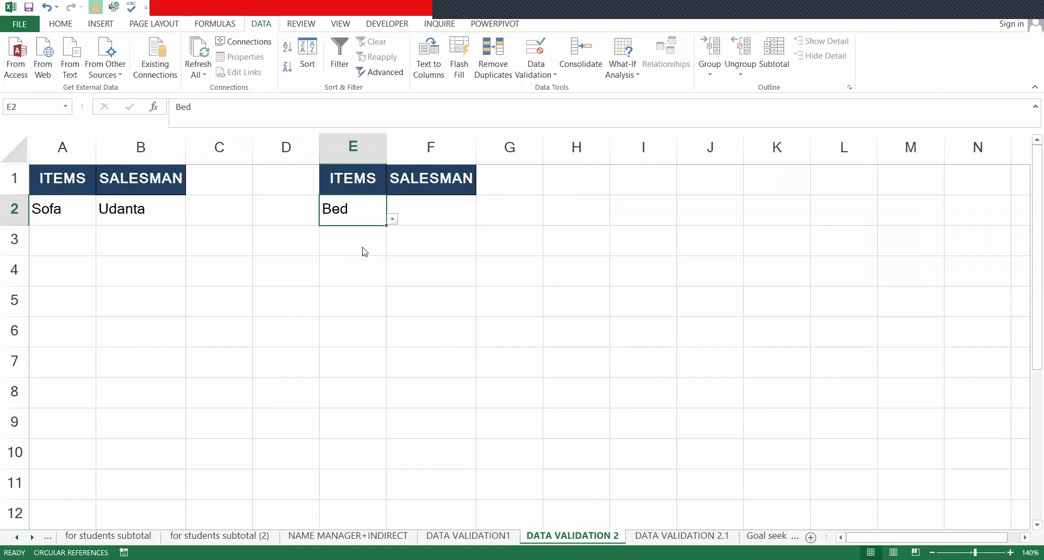
key(alt+Down)
key(Return)
click(451, 223)
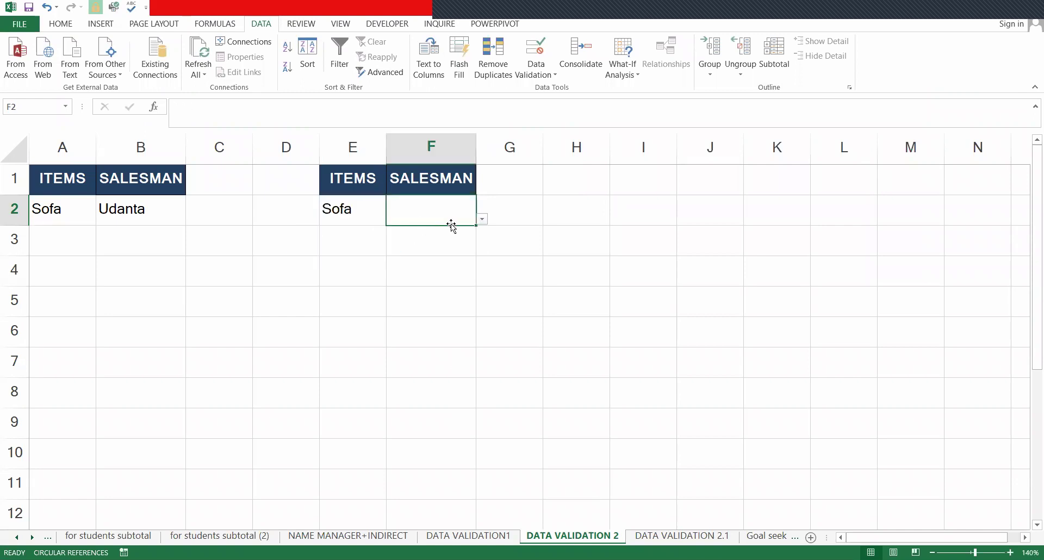
click(482, 219)
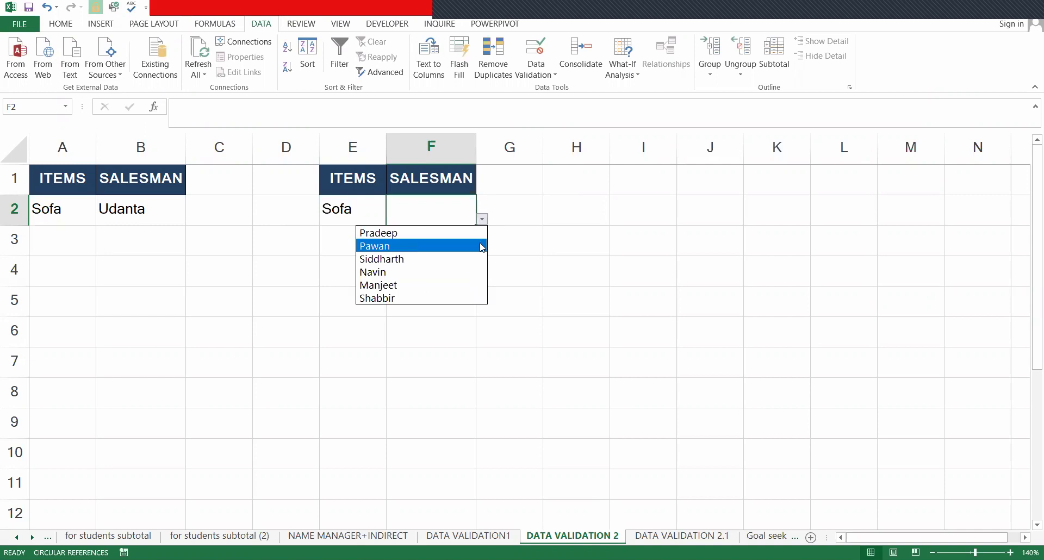
key(Escape)
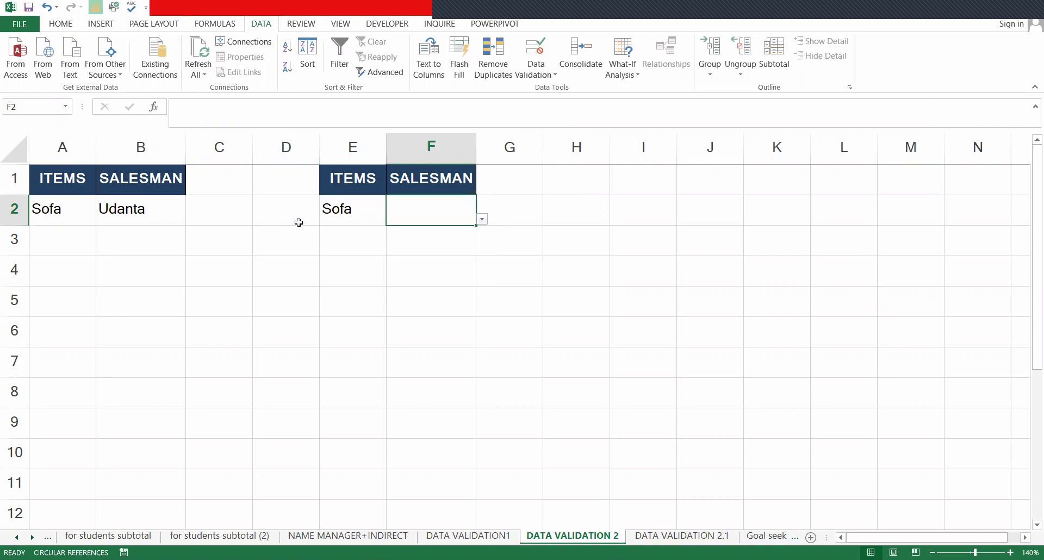
drag(341, 170, 432, 185)
- Copy the ITEMS and SALESMAN headers into I1:J1
key(ctrl+c)
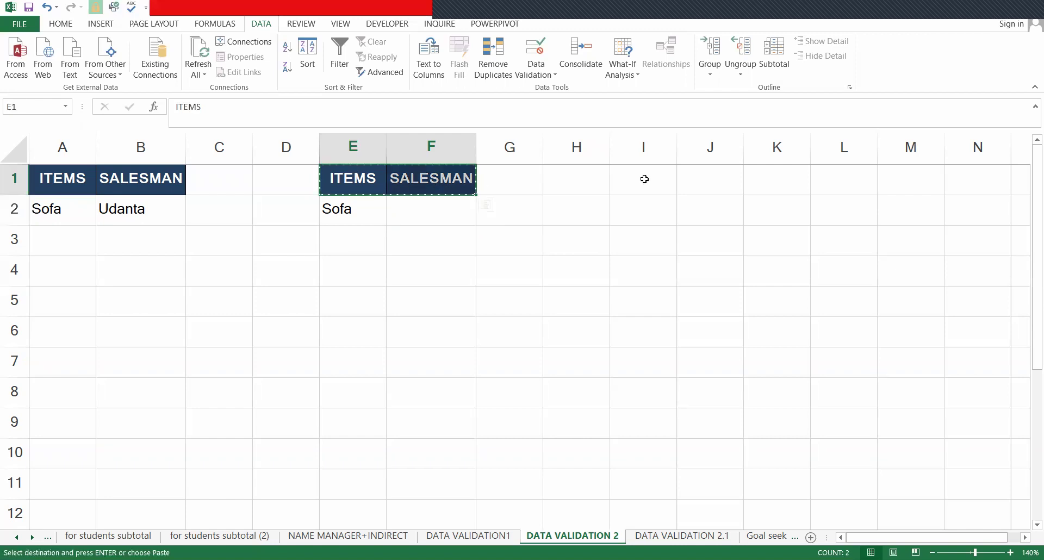
click(644, 178)
key(Return)
key(Down)
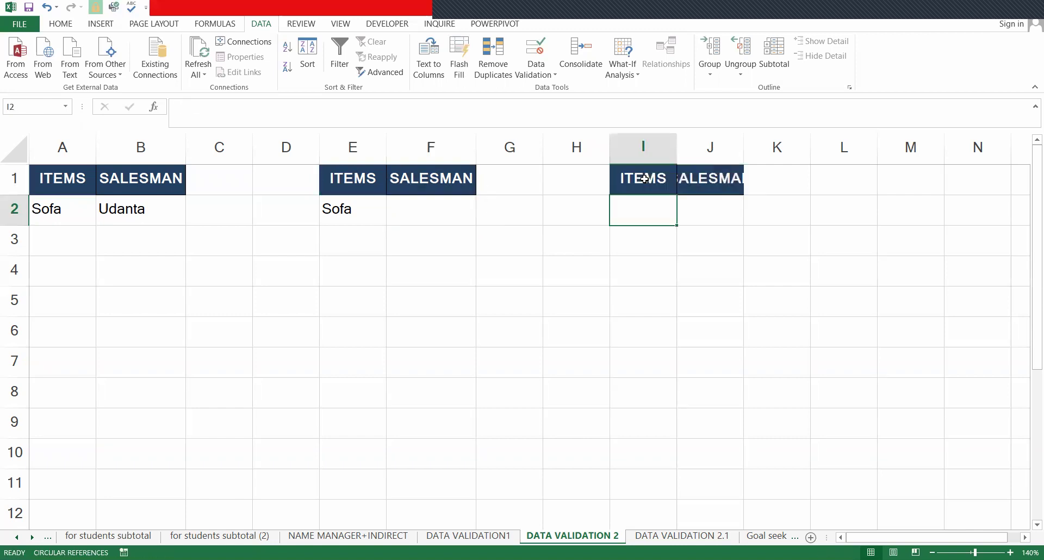
- Give I2 a list validation sourced from the Table/Bed/Sofa headers on DATA VALIDATION 2.1
click(527, 76)
click(576, 90)
click(637, 172)
click(626, 209)
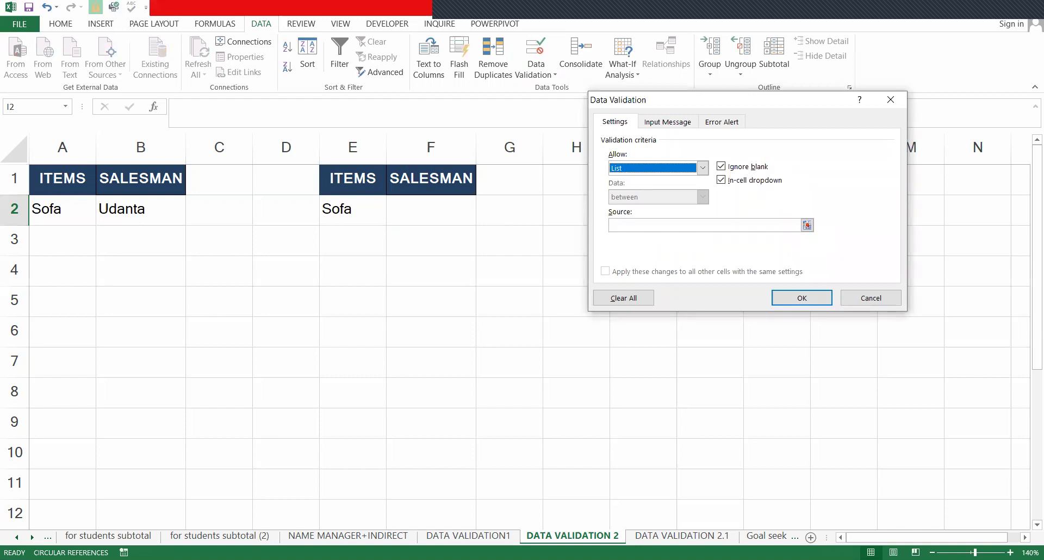
click(656, 227)
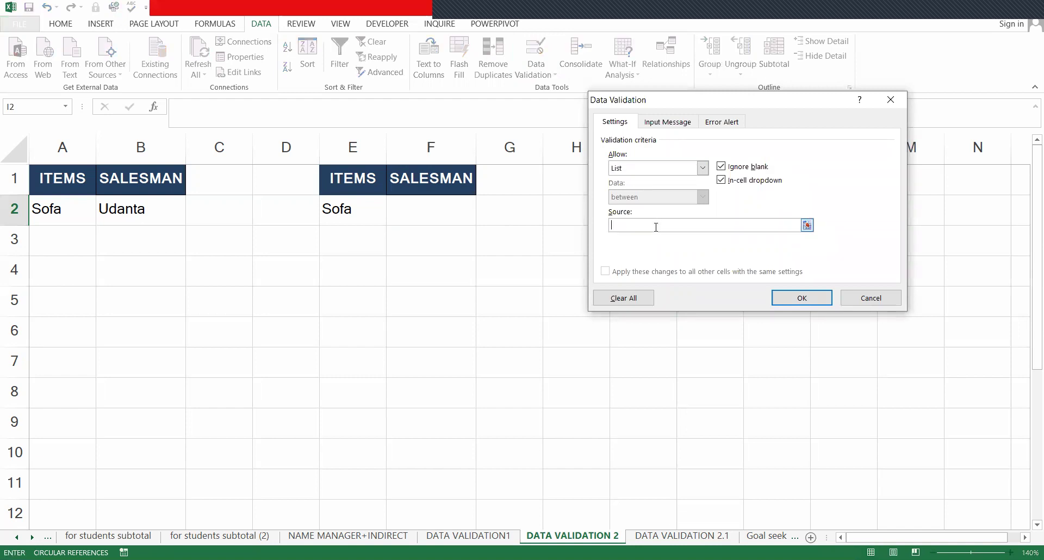
click(677, 540)
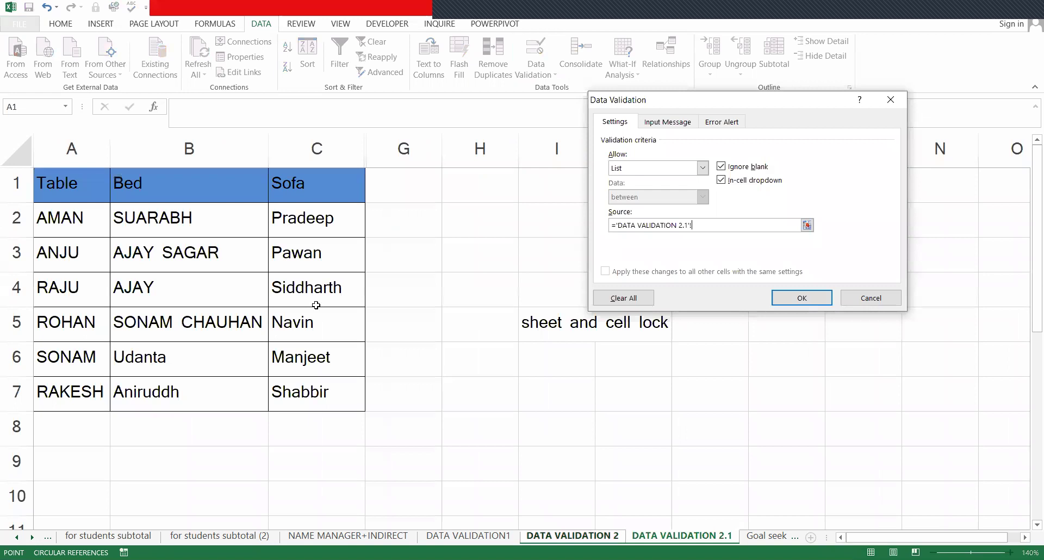
click(56, 189)
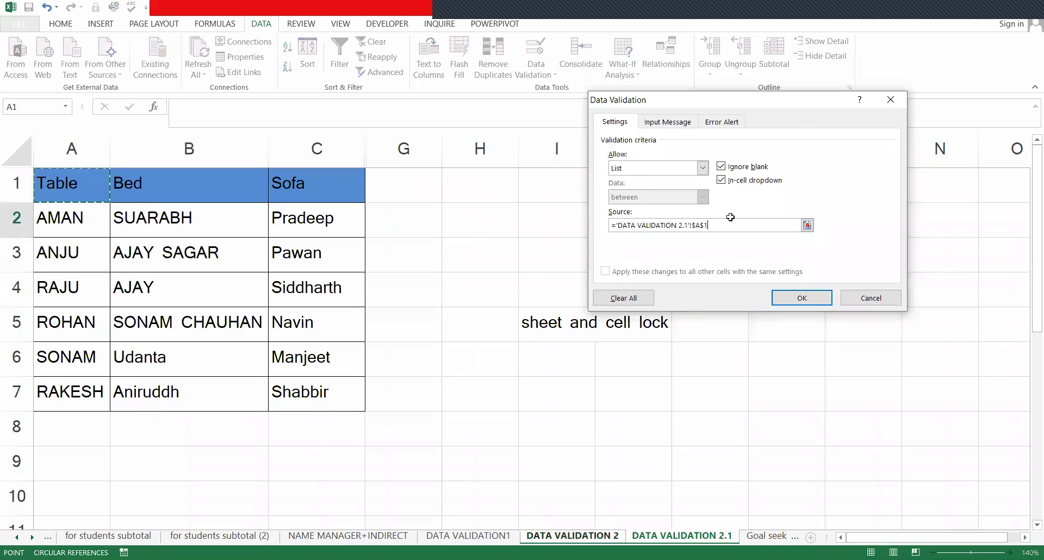
key(Return)
- Choose Table from I2's item dropdown
click(683, 219)
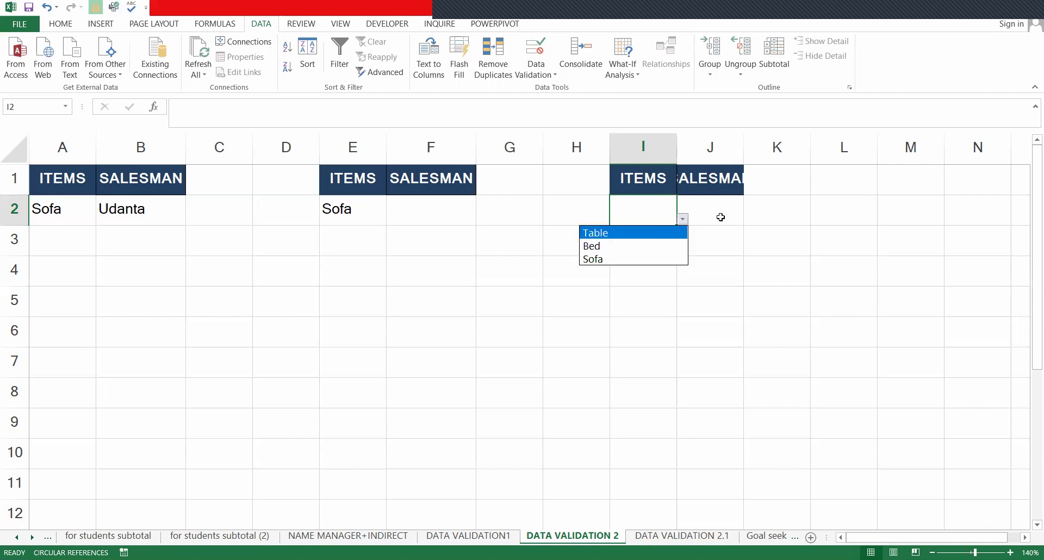
key(Tab)
key(BackSpace)
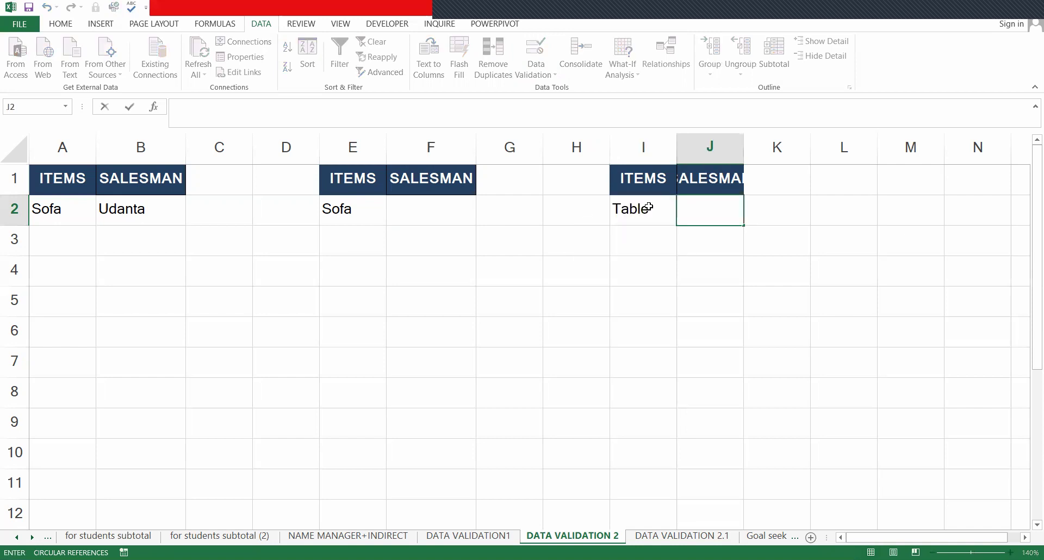
key(Escape)
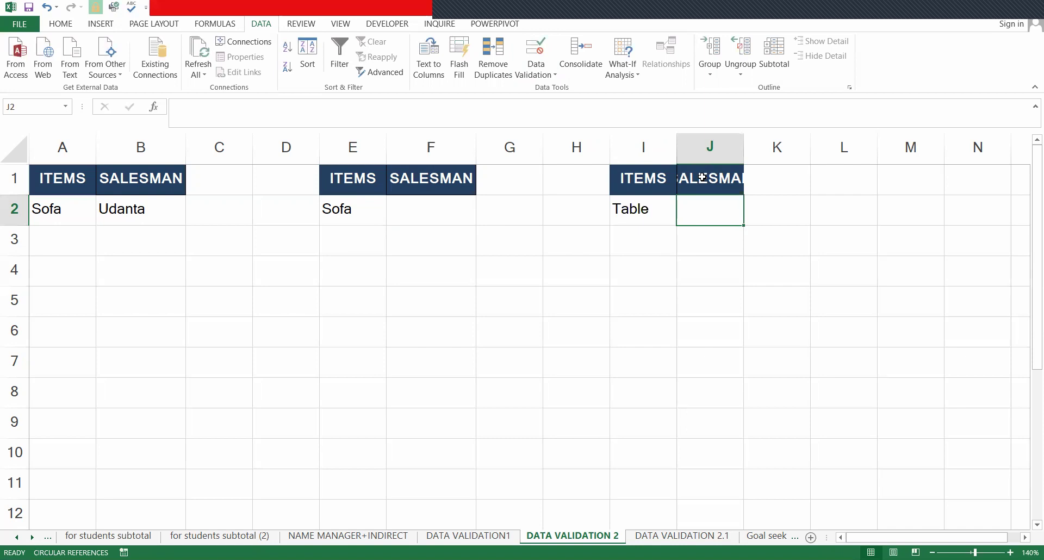
- AutoFit columns I and J so the SALESMAN heading shows fully
click(702, 177)
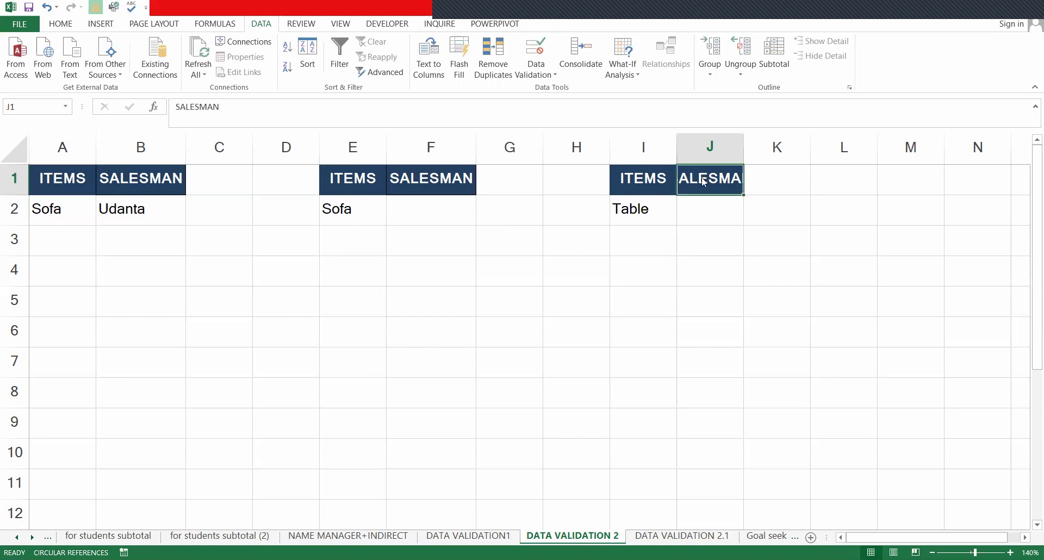
key(ctrl+a)
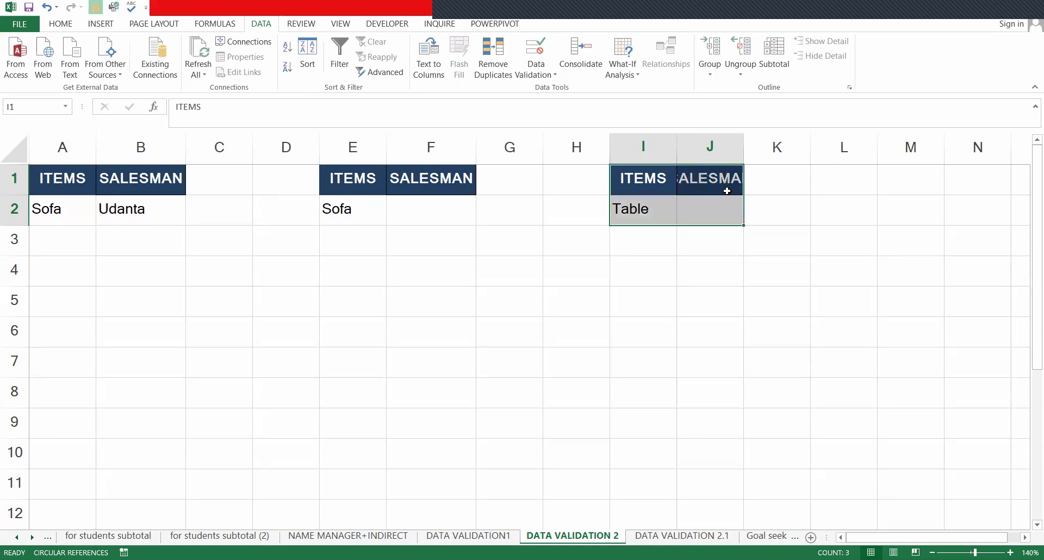
key(alt+o)
key(c)
key(a)
click(715, 217)
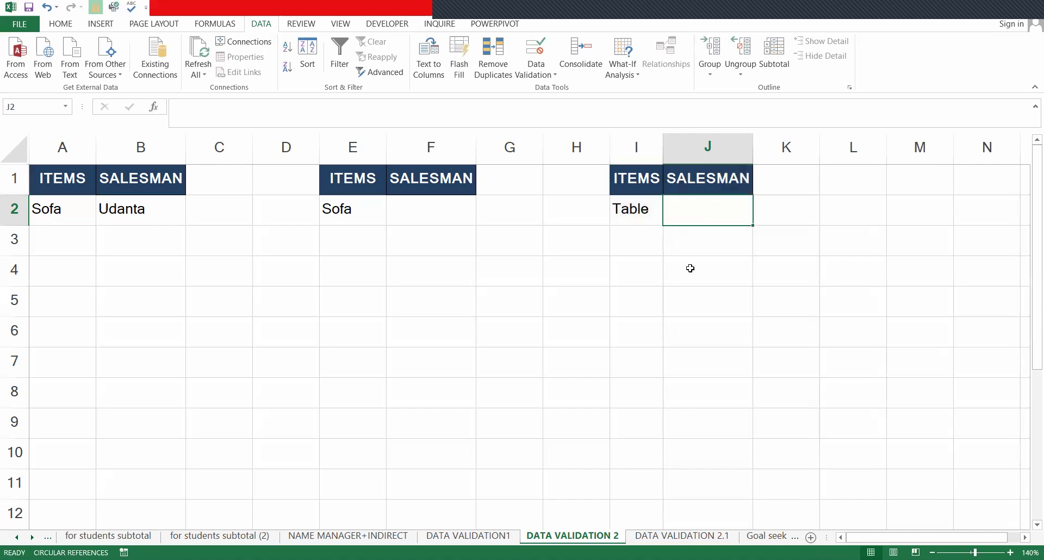
key(ctrl+Page_Down)
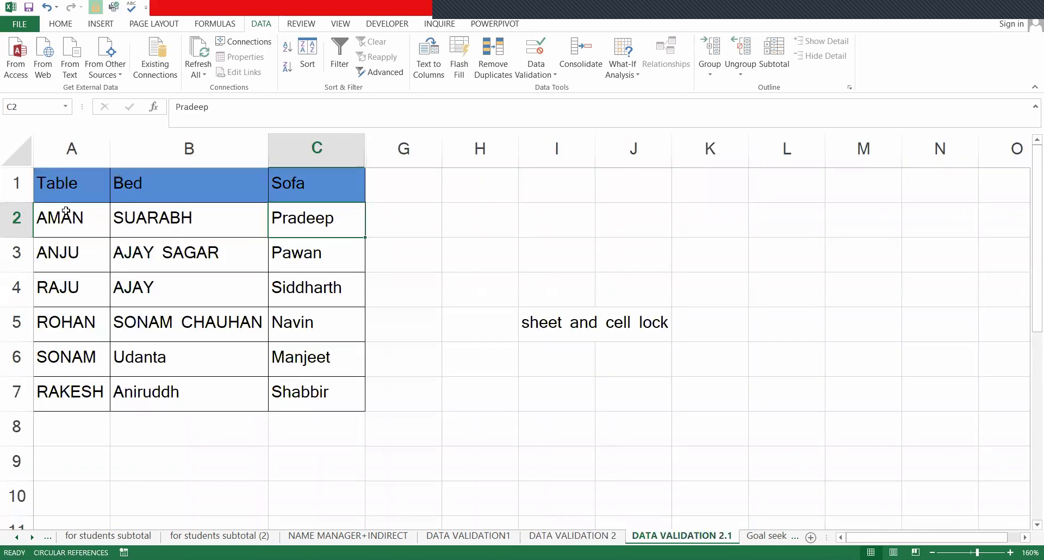
drag(66, 211, 73, 370)
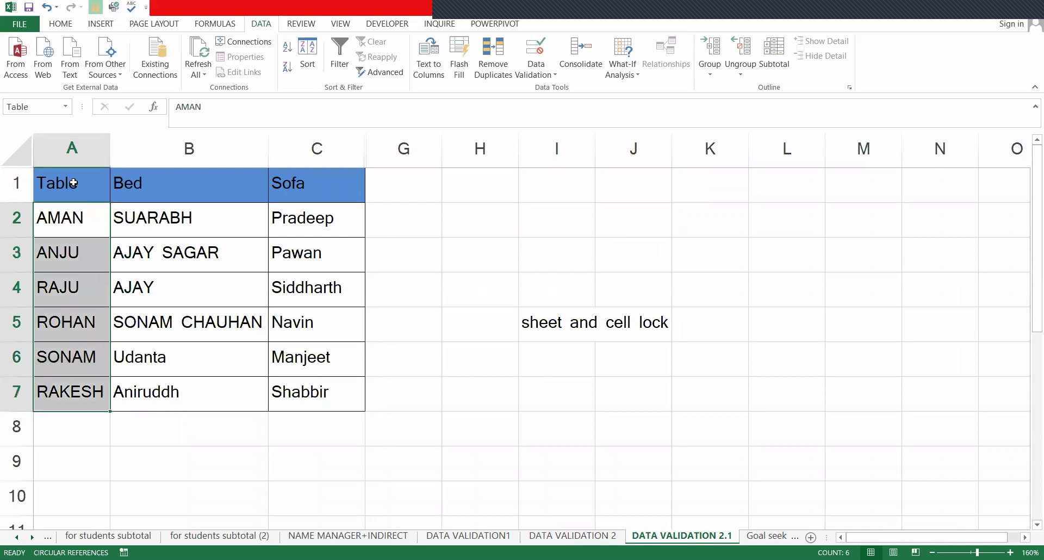
drag(61, 216, 79, 385)
drag(188, 218, 211, 388)
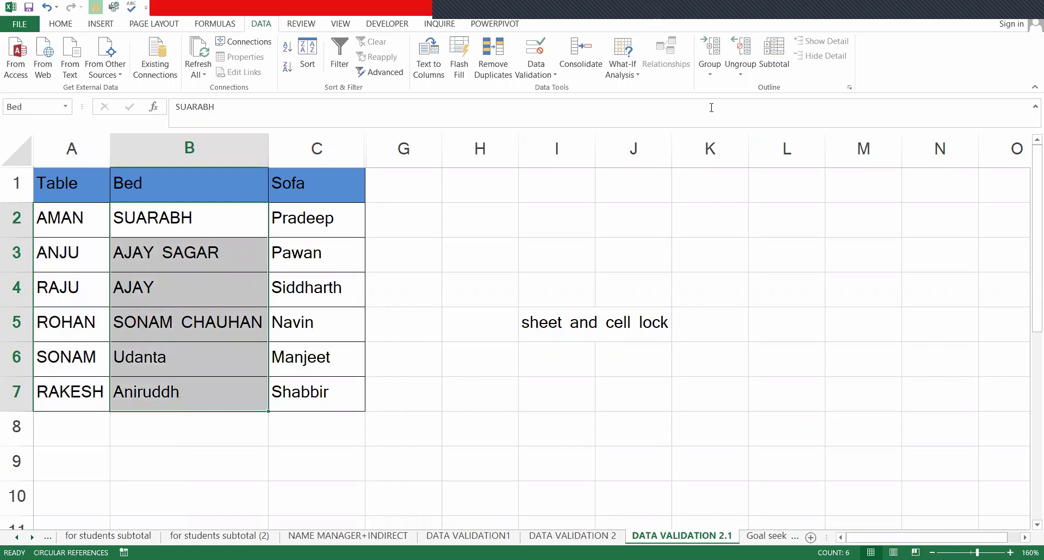
click(865, 371)
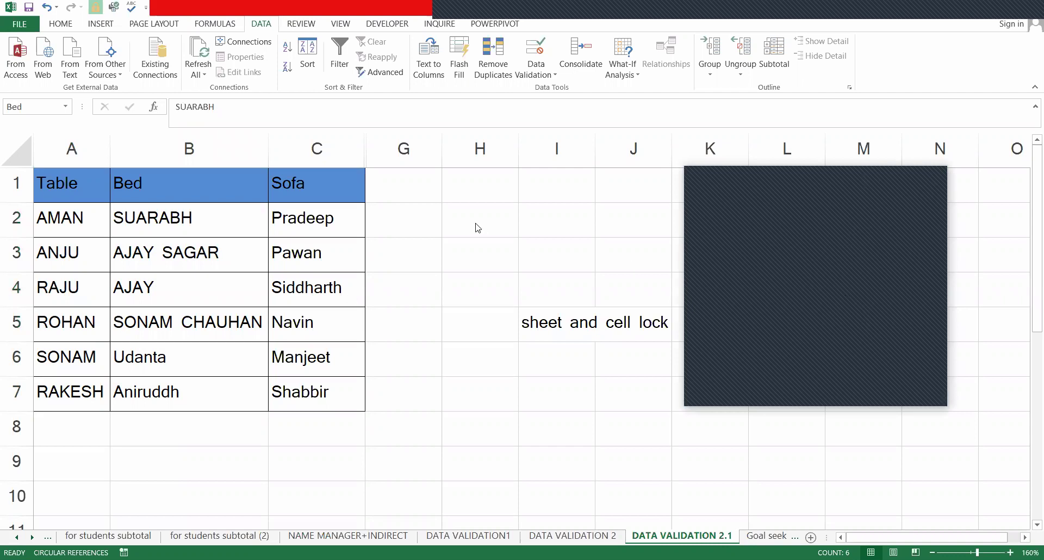
click(342, 226)
click(311, 224)
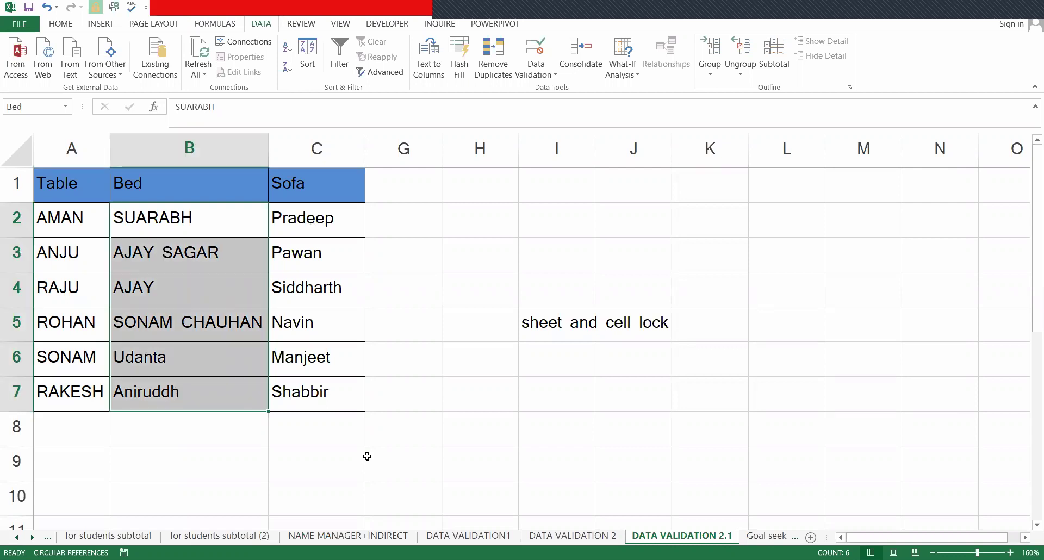
drag(316, 220, 329, 415)
click(616, 539)
click(626, 213)
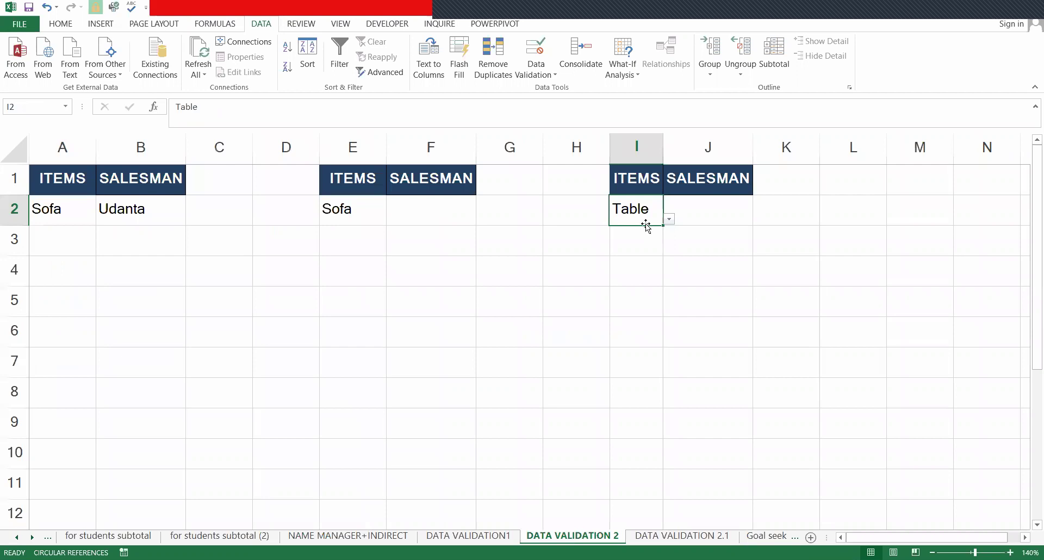
key(ctrl+Page_Down)
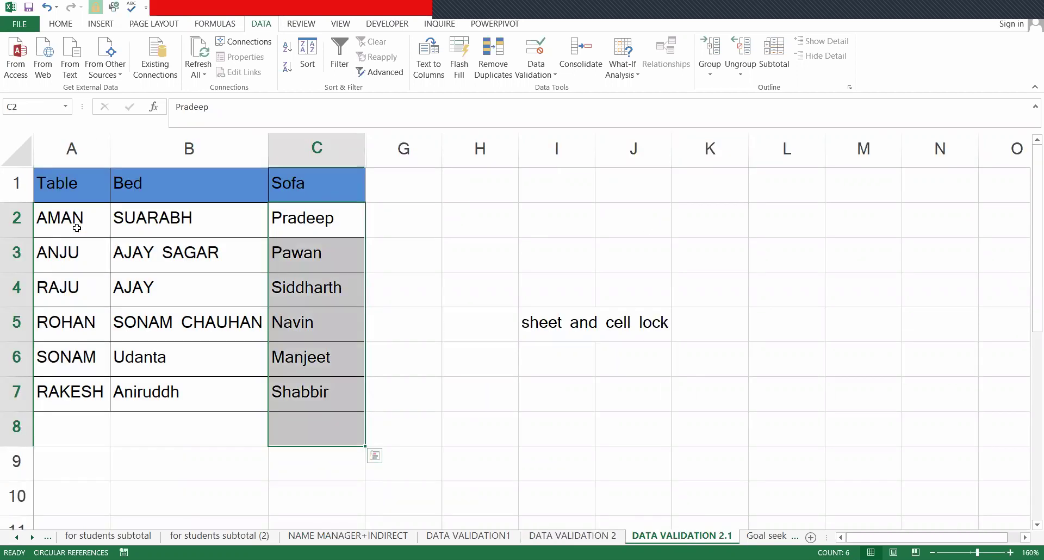
click(70, 223)
drag(95, 391, 101, 392)
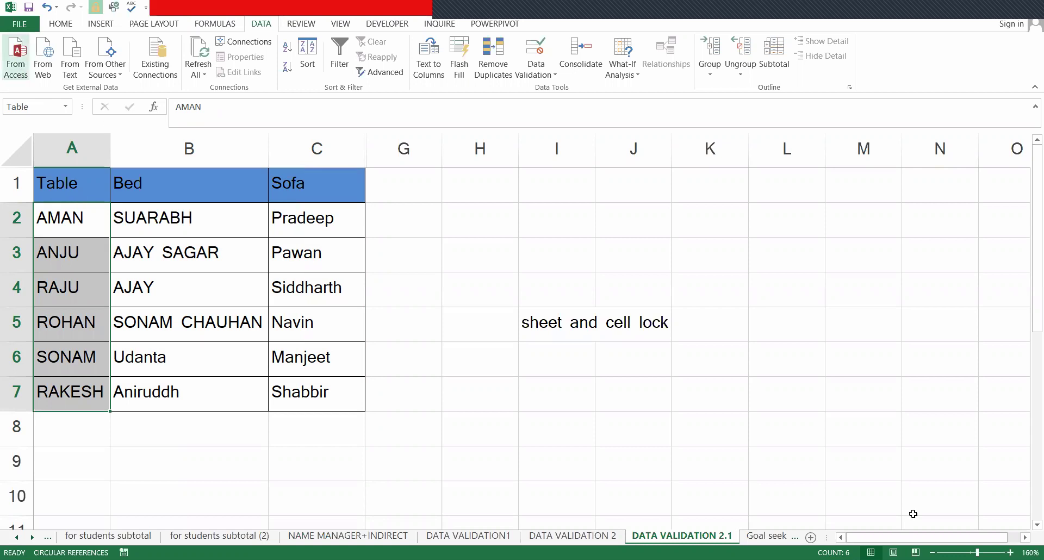
key(ctrl+Page_Up)
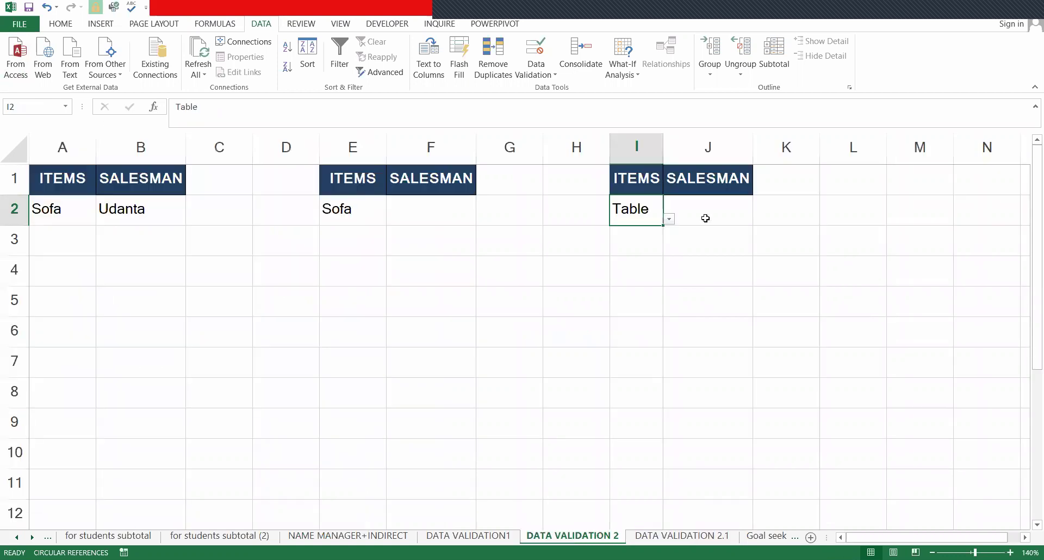
- Give J2 list validation with source =INDIRECT($I$2)
click(705, 218)
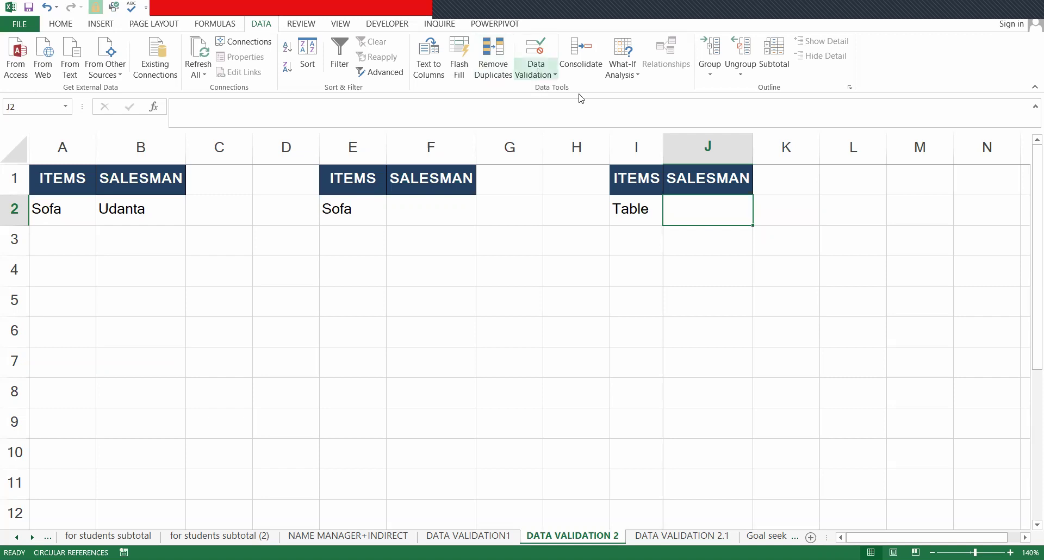
click(538, 72)
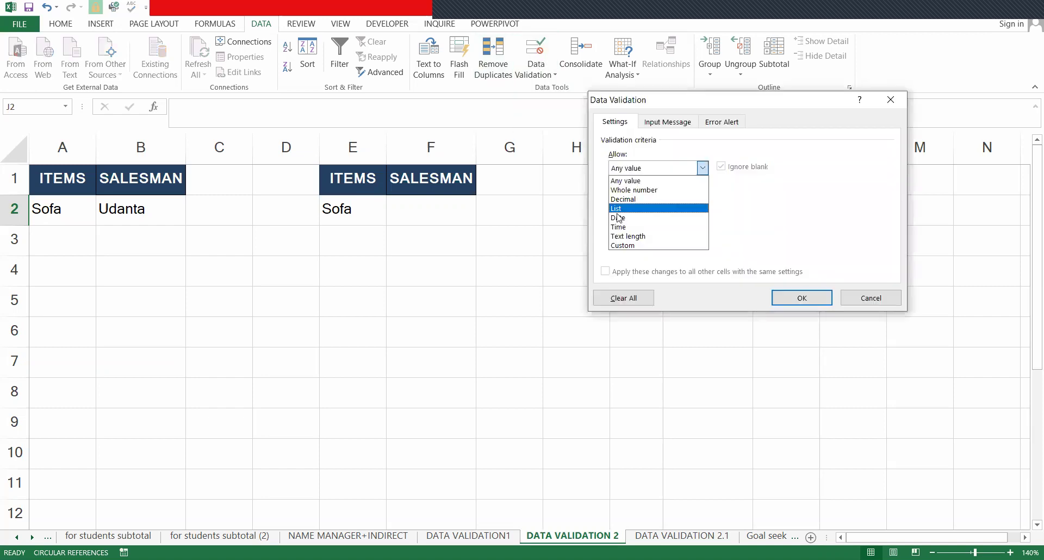
key(Return)
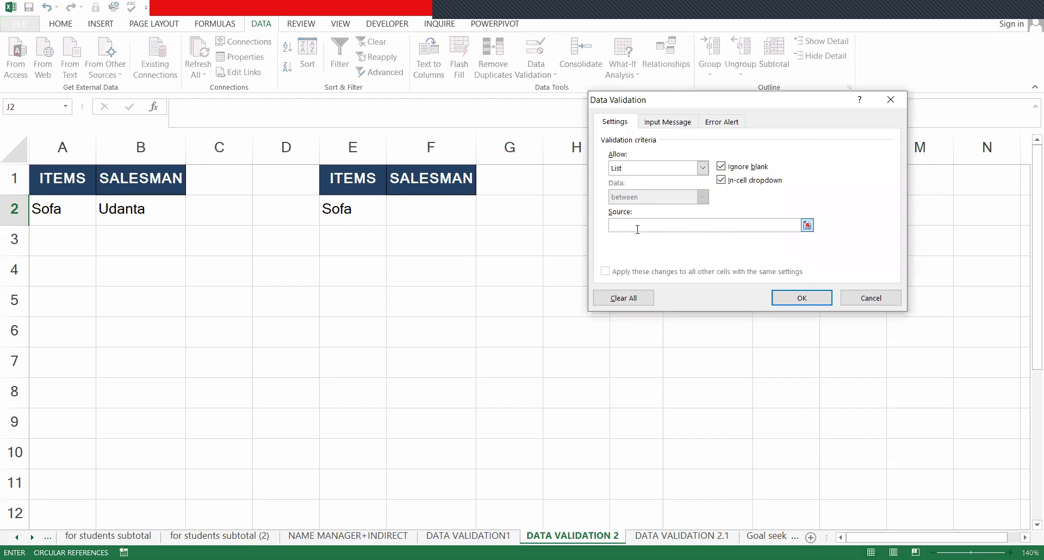
text(=indirect()
drag(799, 95, 870, 128)
click(634, 209)
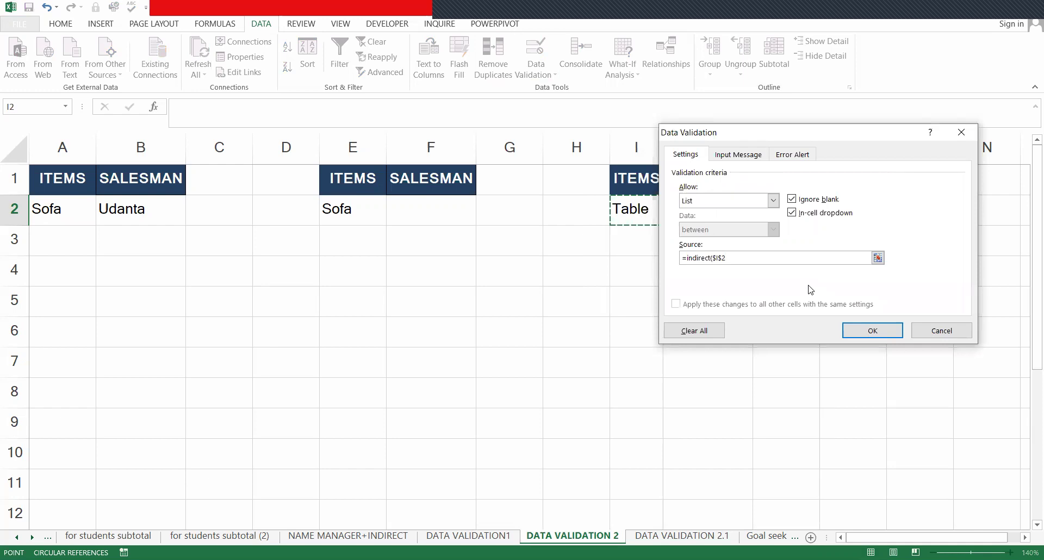
key(Return)
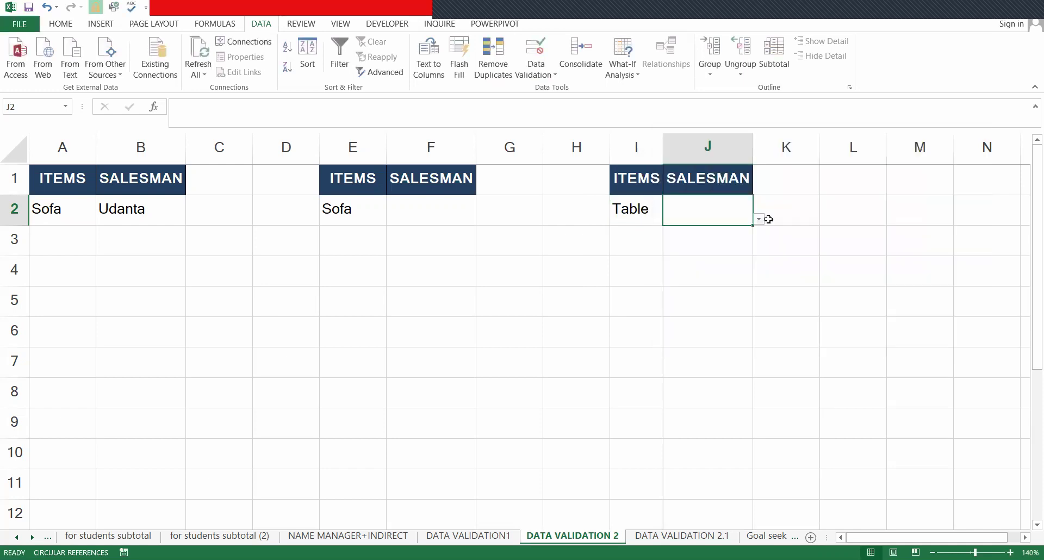
- Pick a Table salesman in J2, then switch I2 to Bed and choose a Bed salesman
key(Right)
click(759, 220)
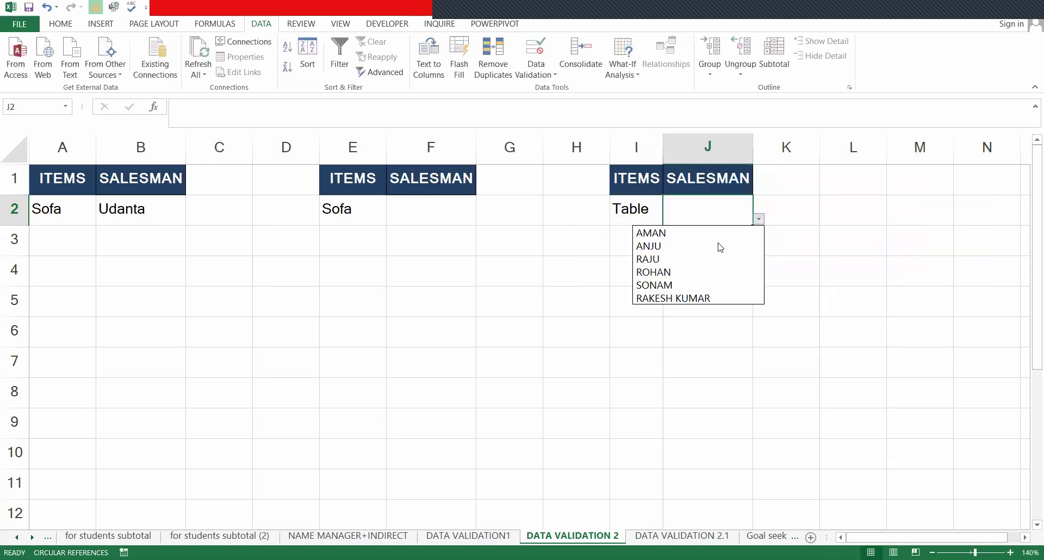
click(656, 246)
click(642, 203)
click(668, 220)
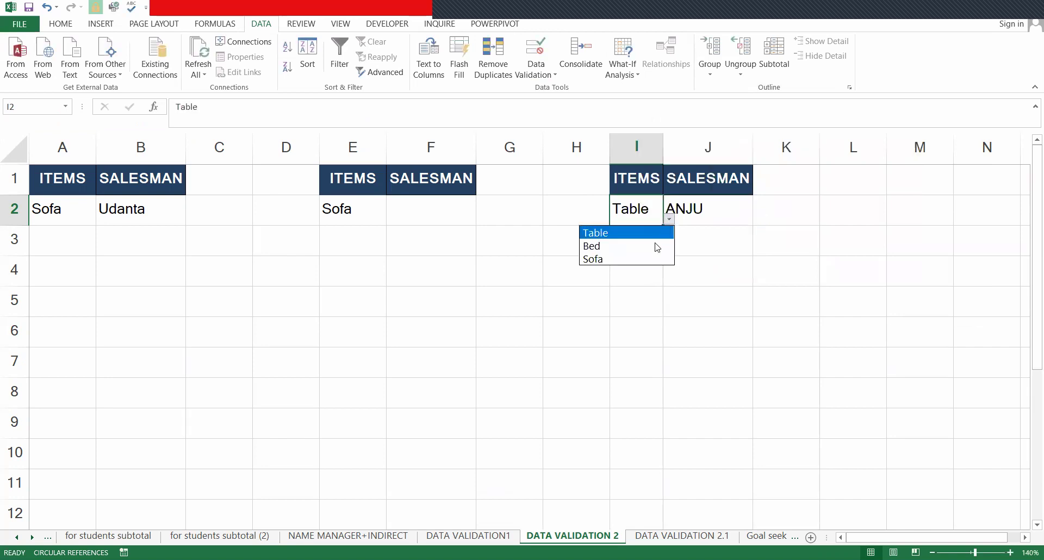
key(Down)
key(Return)
key(Right)
key(alt+Down)
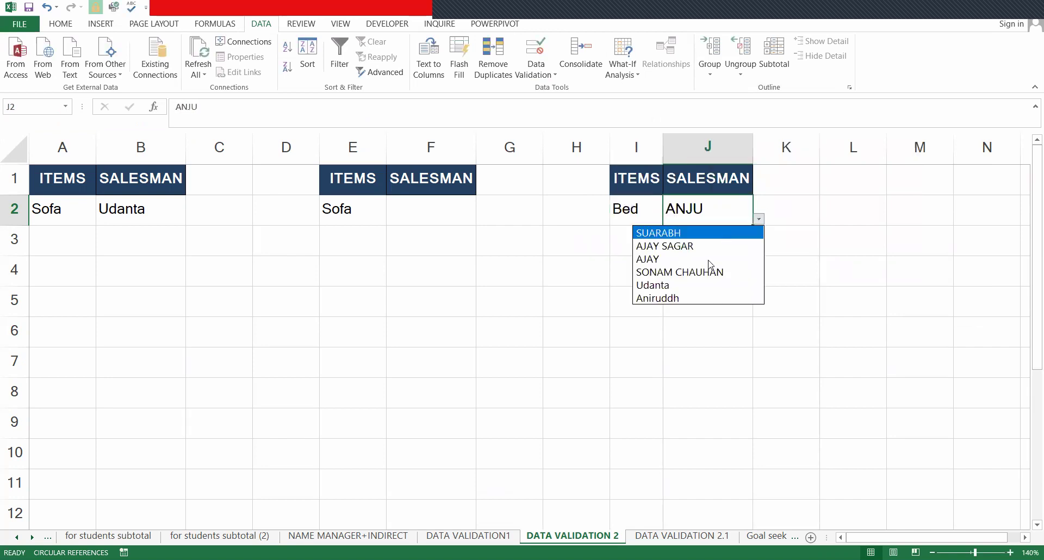
key(Down)
key(Down)
key(Return)
- Select the middle ITEMS/SALESMAN table and go to the DATA VALIDATION 2.1 sheet
key(Right)
key(Right)
key(Down)
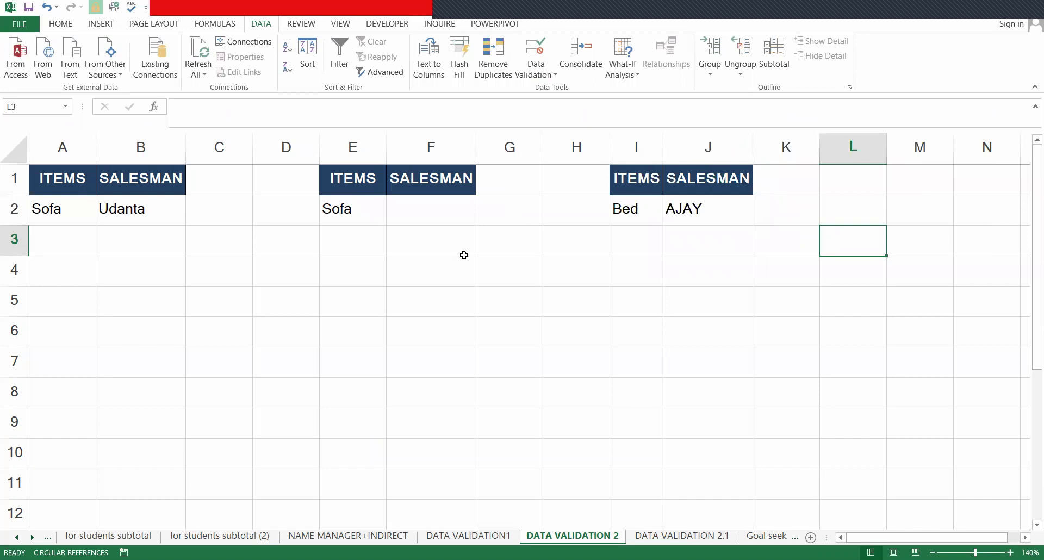
key(Up)
key(Up)
key(Left)
key(Left)
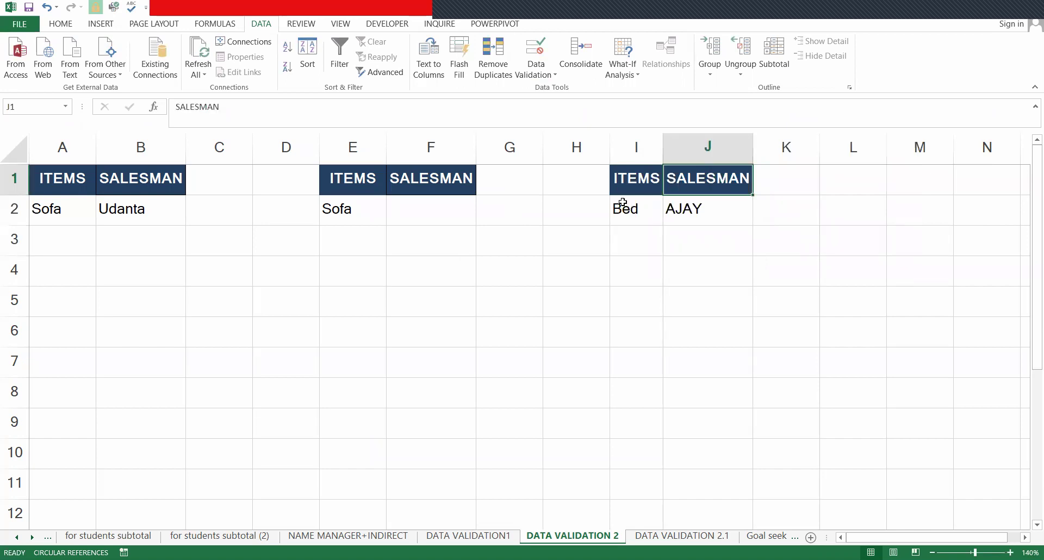
drag(337, 177, 426, 207)
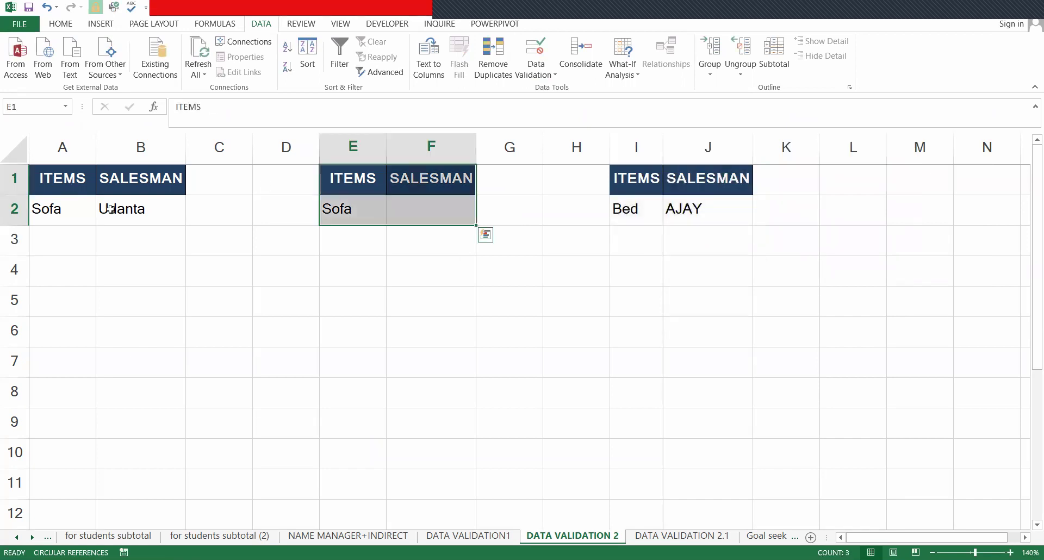
click(696, 538)
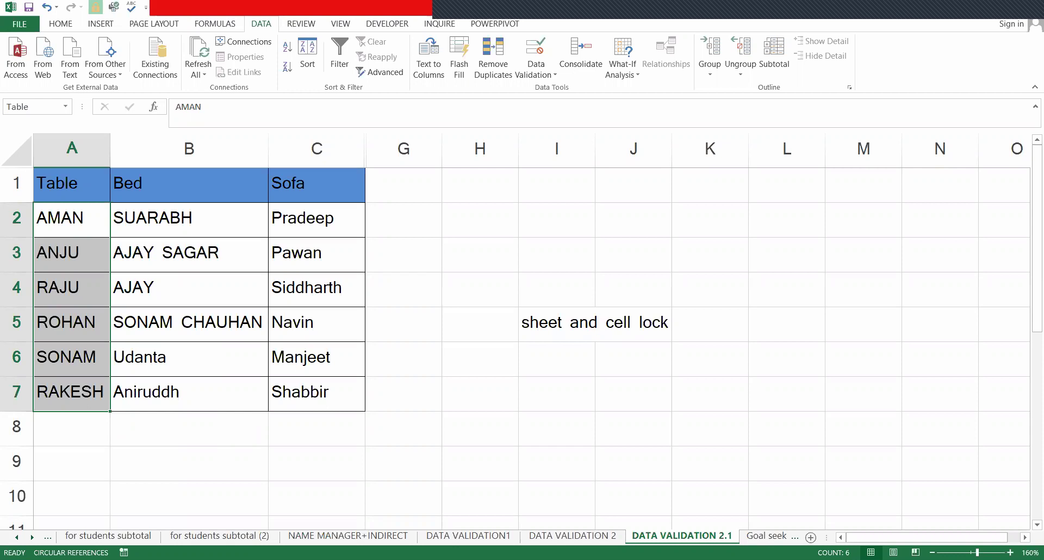
- On the DATA VALIDATION 2 sheet, begin typing the note '=indrect(' in cell K2
click(598, 537)
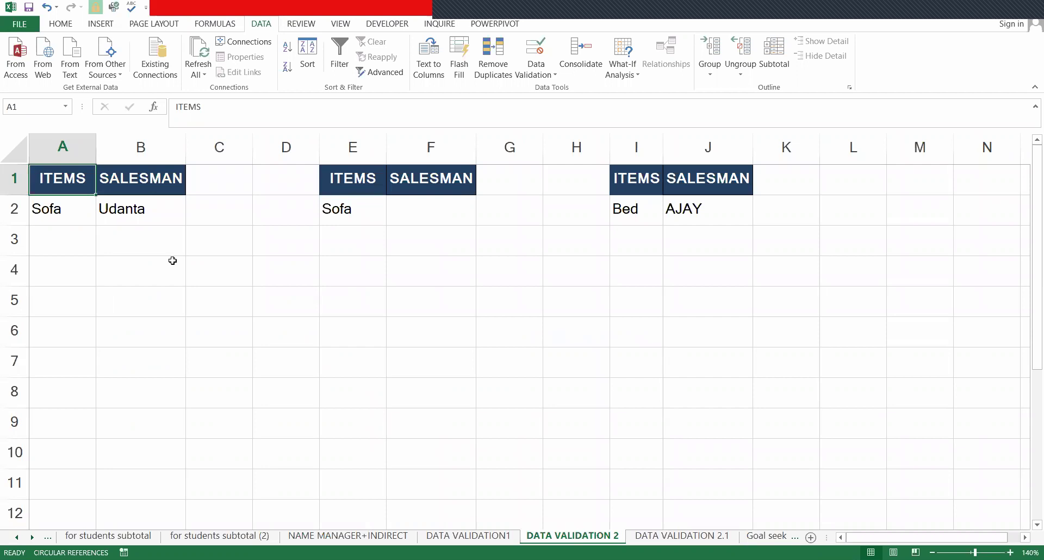
key(Right)
key(Right)
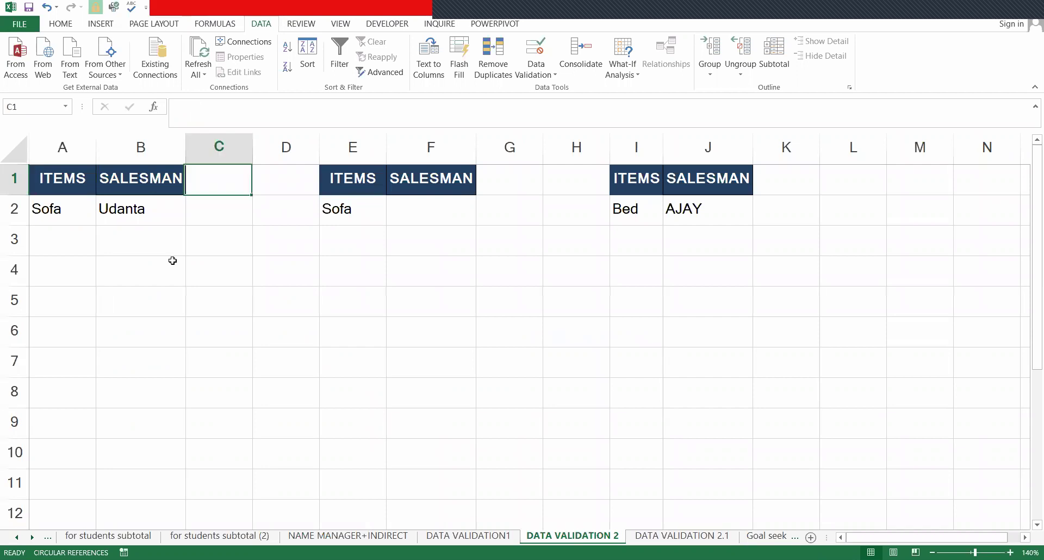
key(Right)
key(Right)
key(Right)
key(Right)
key(Right)
key(Right)
key(Right)
key(Right)
key(Down)
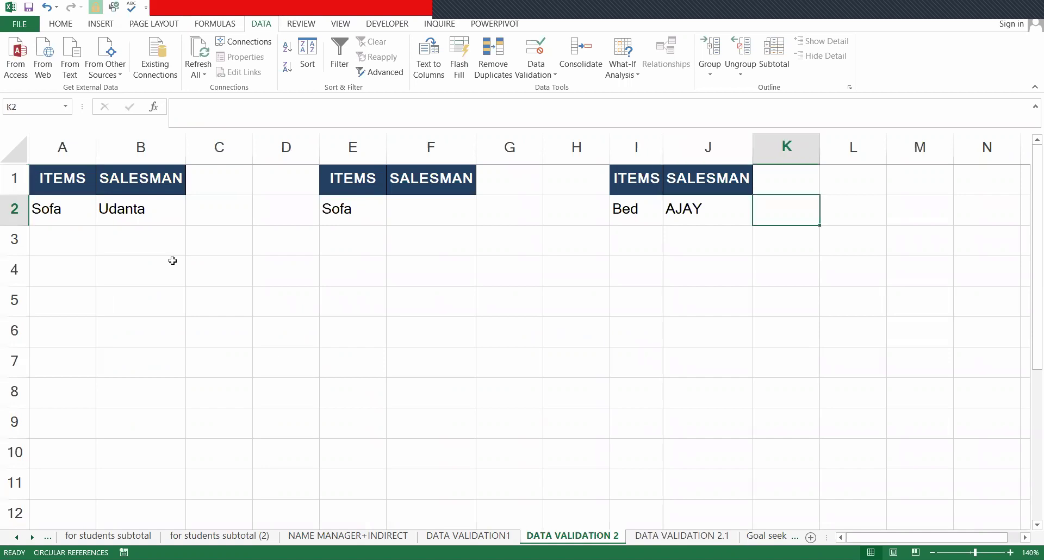
text('=)
text(i)
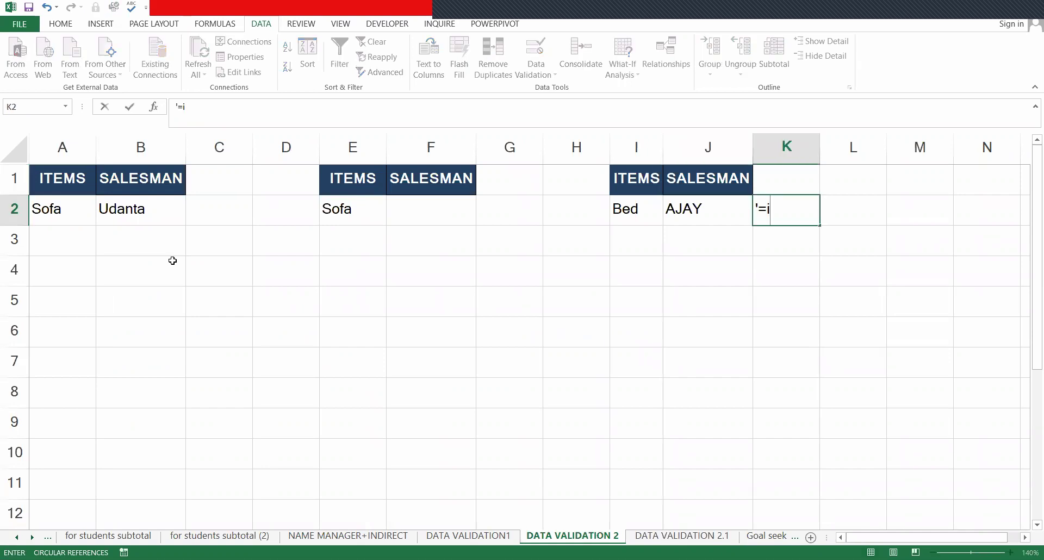
text(ndrect)()
key(BackSpace)
key(BackSpace)
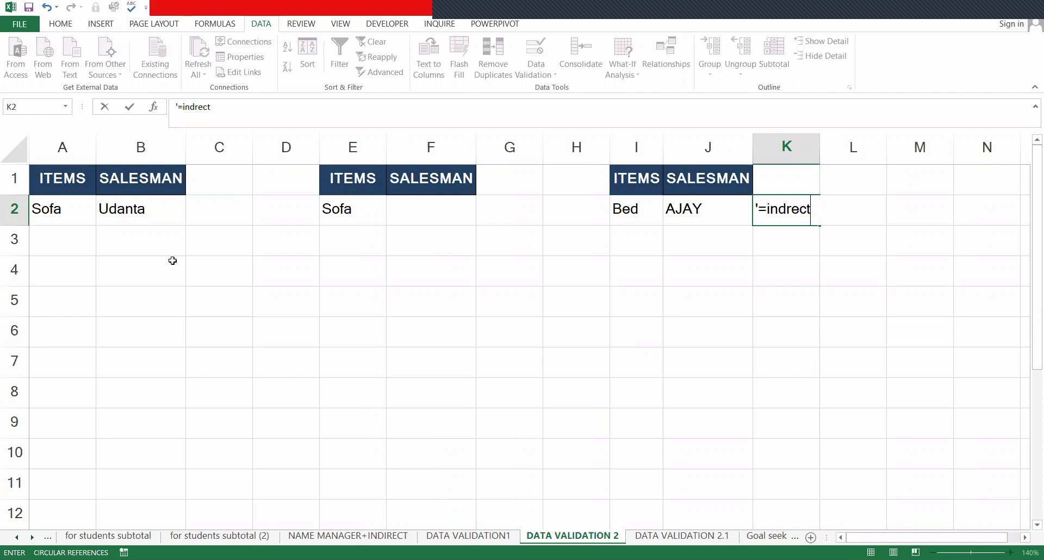
text(()
- Complete K2's note as '=indrect(item name cell)' and check its contents
click(626, 209)
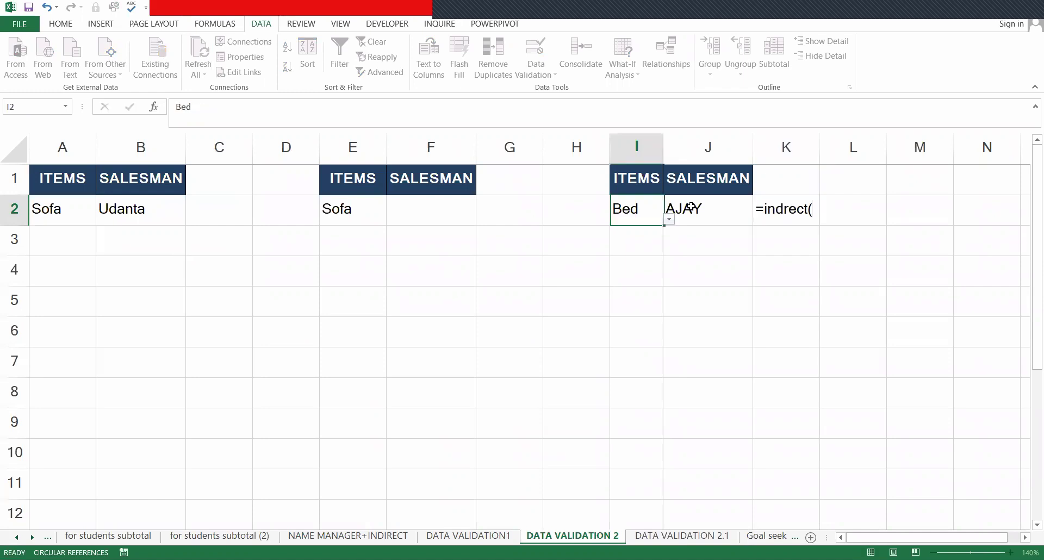
click(805, 209)
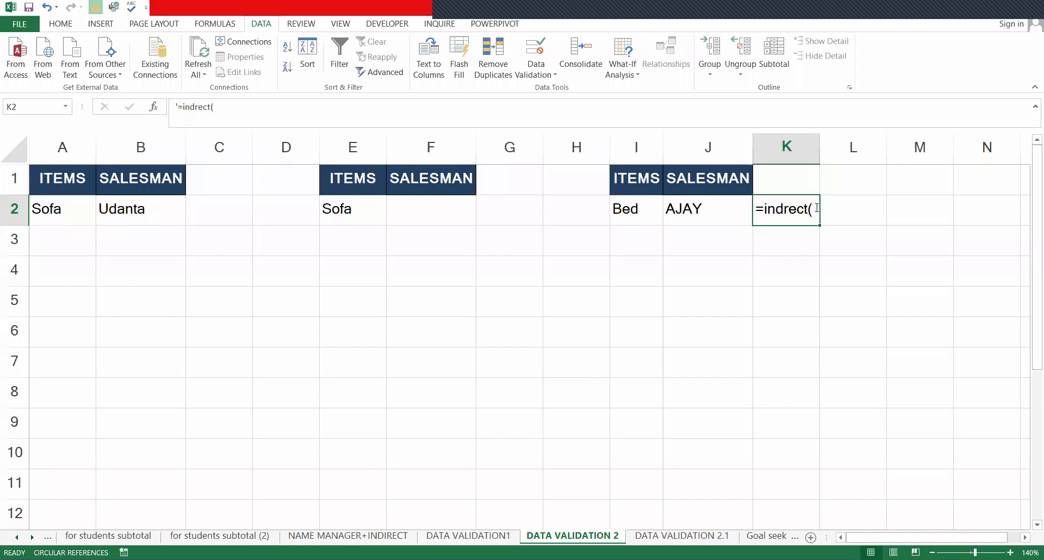
double_click(817, 209)
text(it)
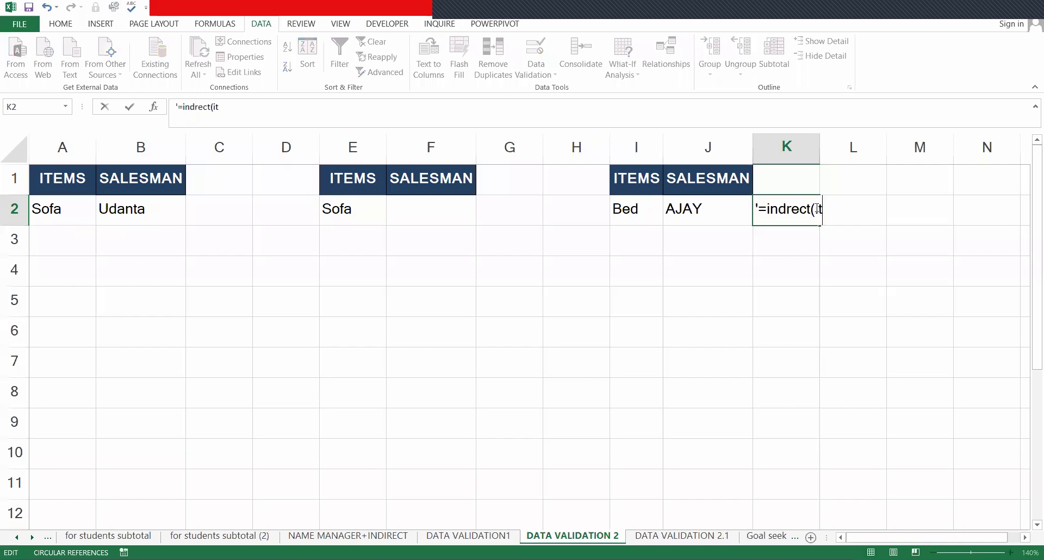
text(em  name)
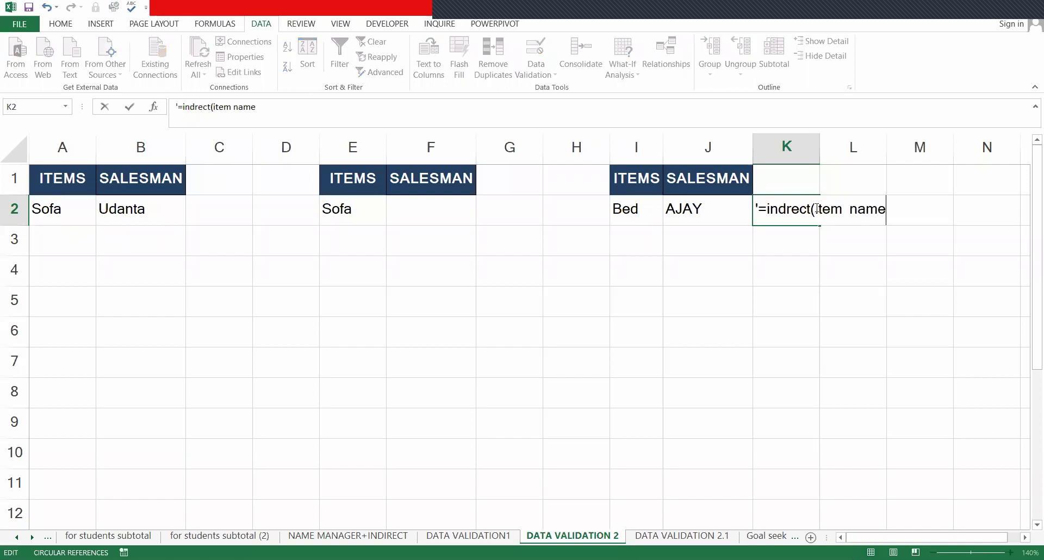
text(  cell))
key(Return)
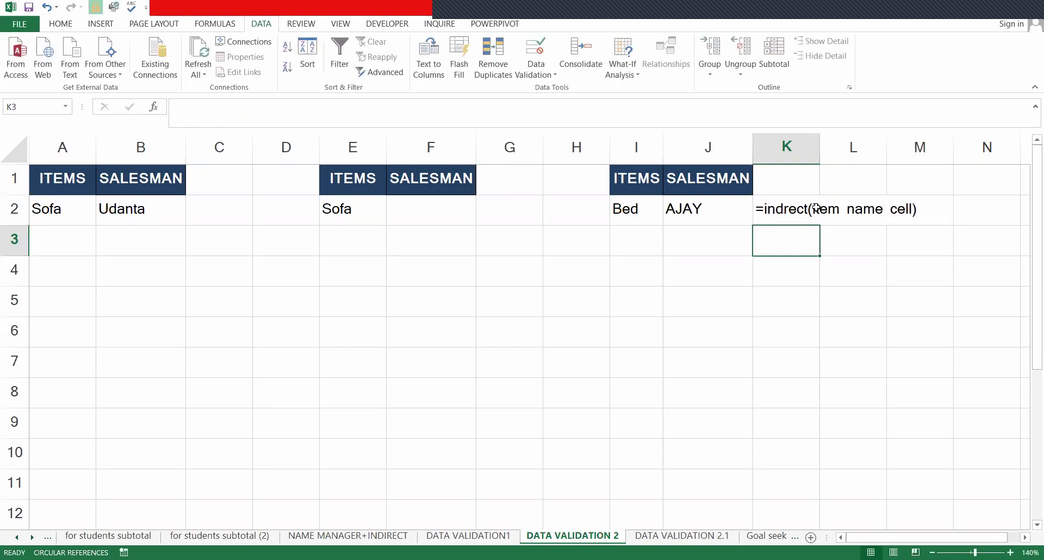
click(786, 221)
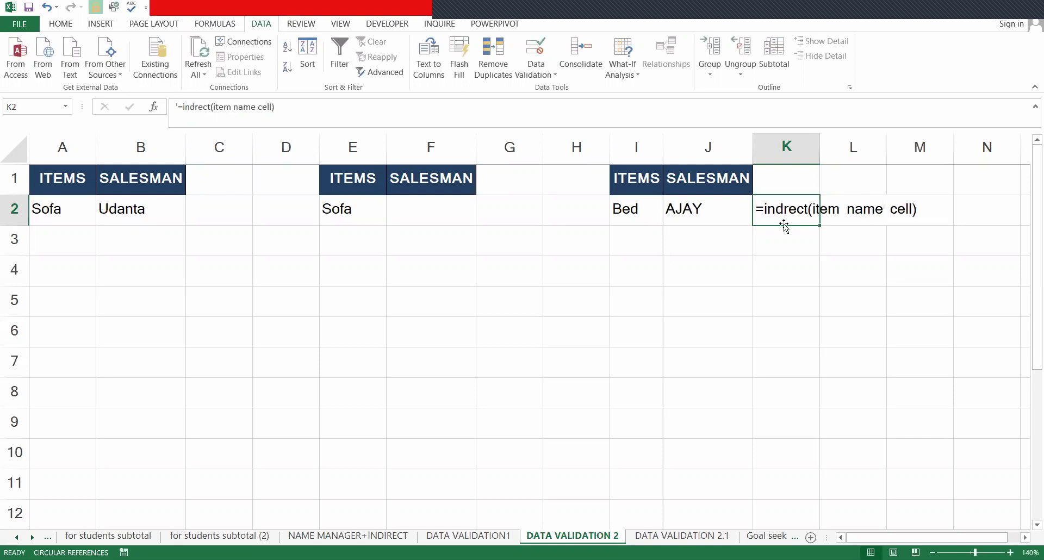
click(869, 302)
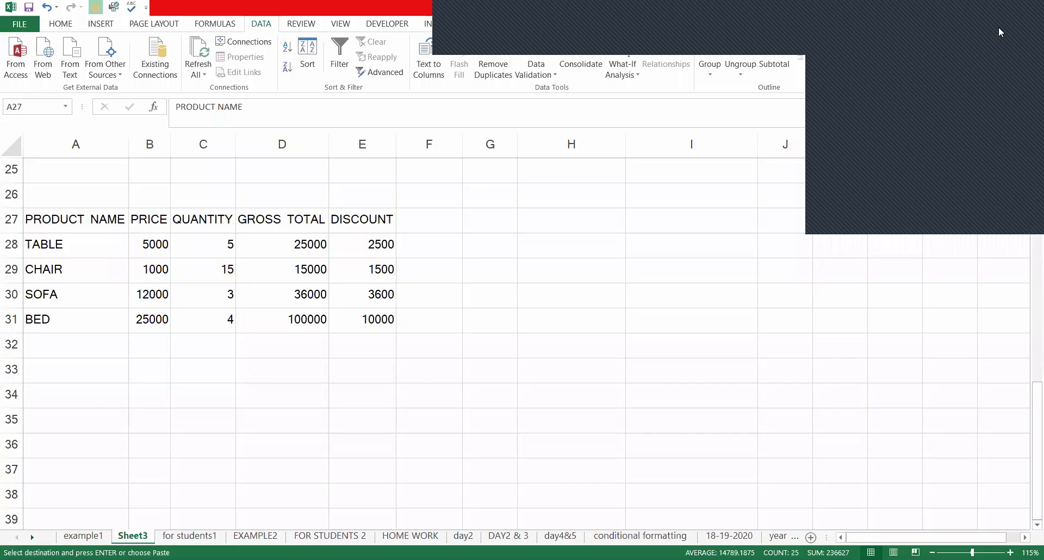
- Give the header row A27:E27 a green fill and underlined text
click(61, 24)
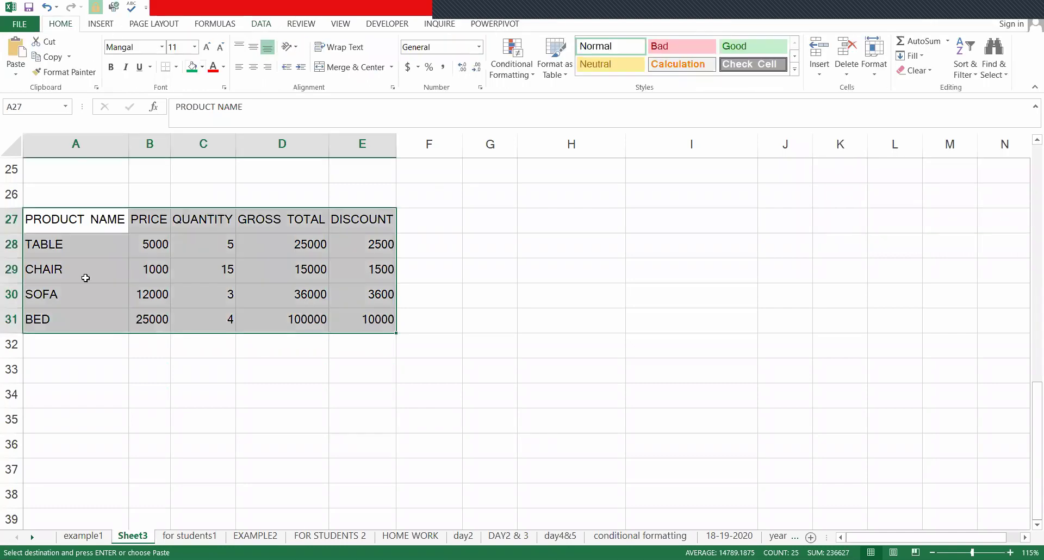
mouse_move(65, 213)
mouse_down()
mouse_move(157, 213)
mouse_move(321, 189)
mouse_move(369, 209)
mouse_move(369, 220)
mouse_up()
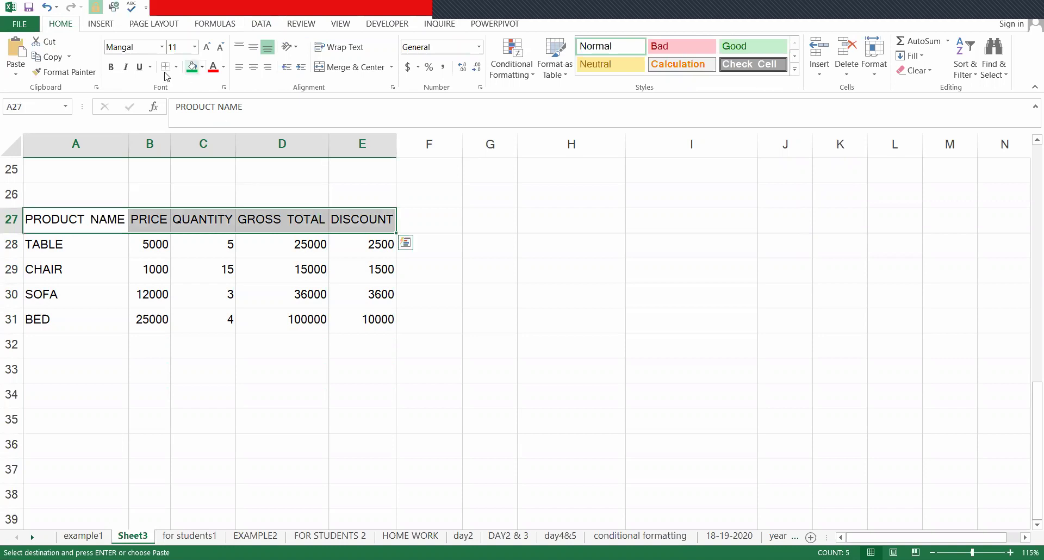
click(191, 67)
click(139, 67)
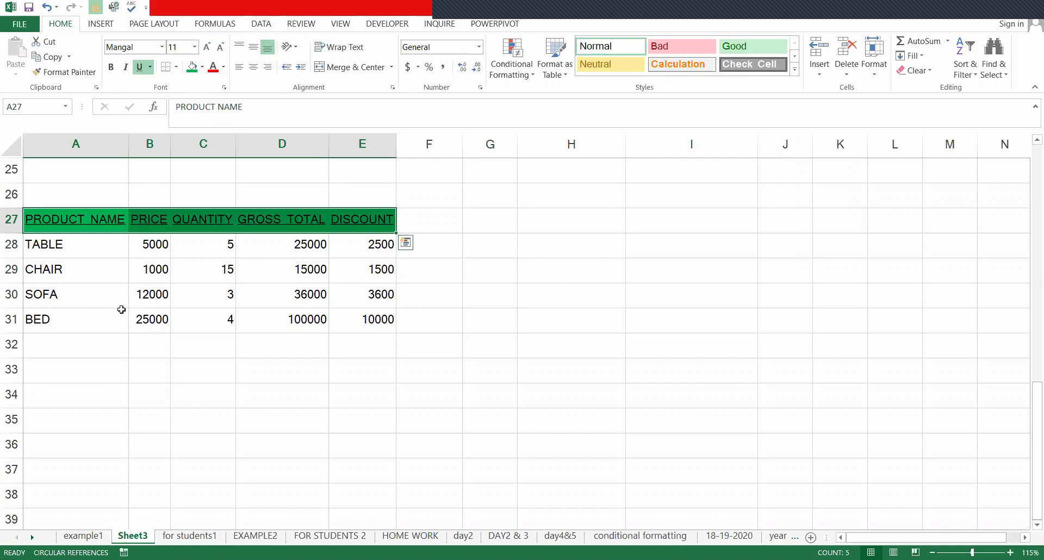
- Apply All Borders to the whole product table A27:E31
drag(66, 221, 361, 319)
key(alt)
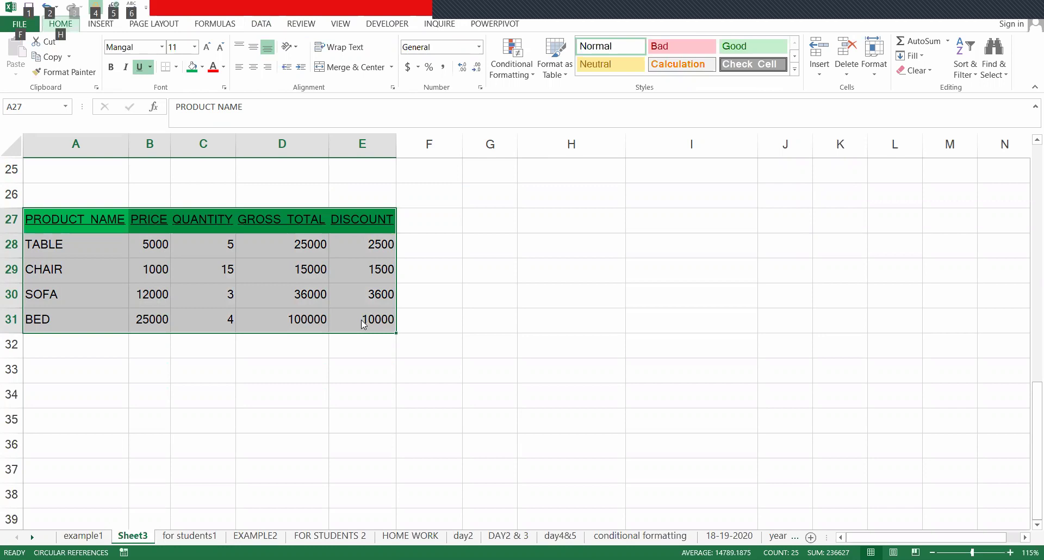
key(h)
key(b)
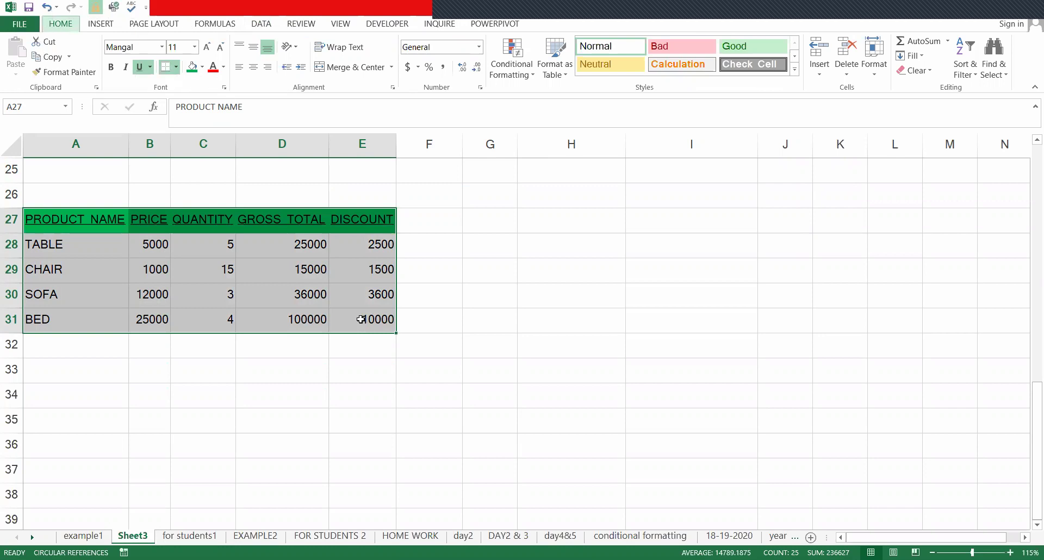
key(a)
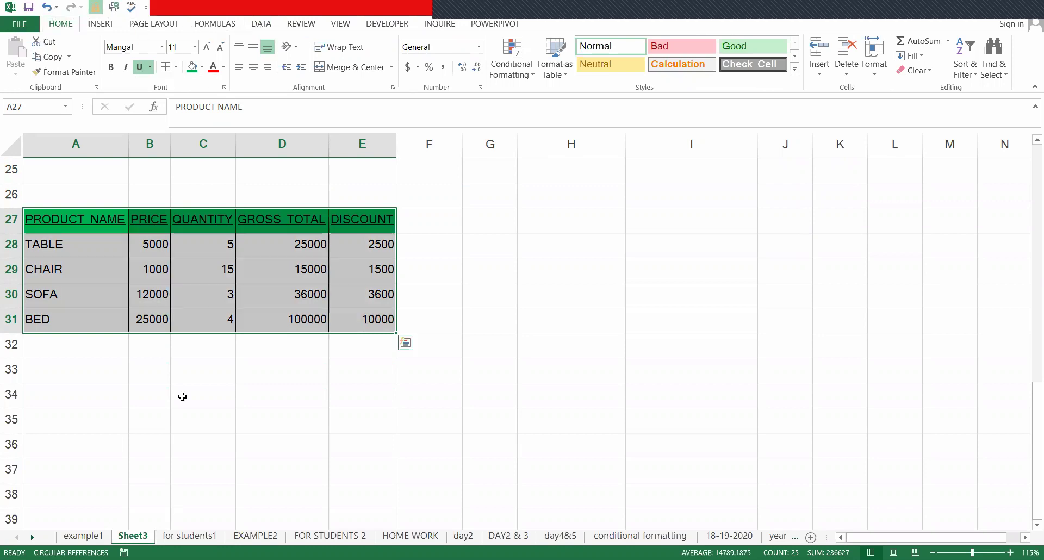
click(183, 397)
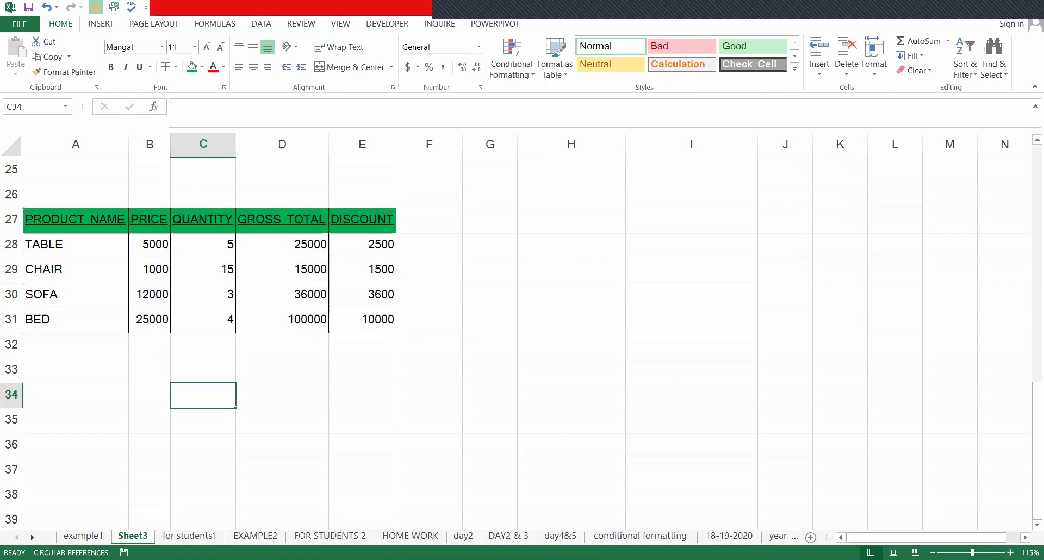
- Zoom the table to 140% and select the GROSS TOTAL and DISCOUNT figures D28:E31
click(1011, 552)
click(1011, 553)
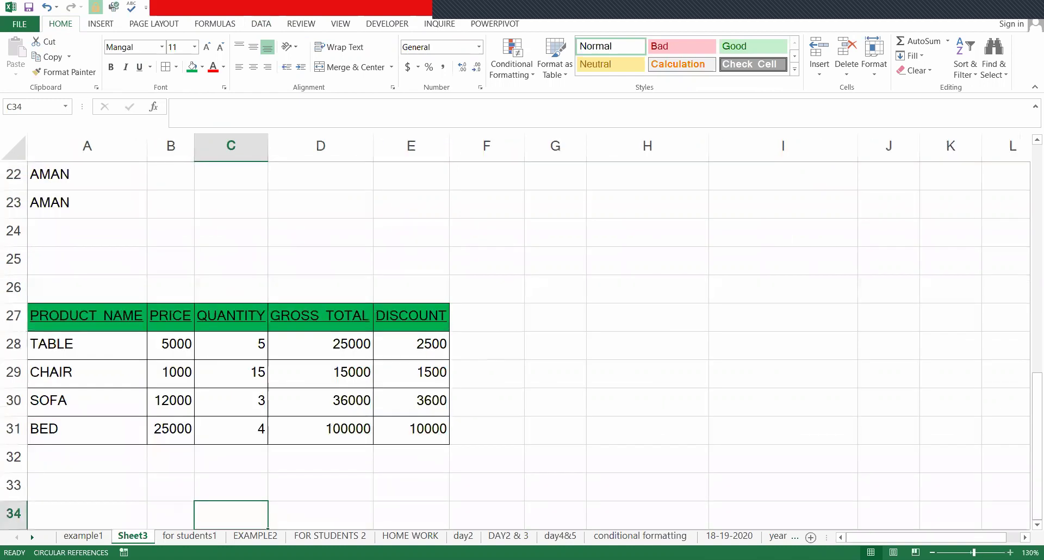
click(1011, 552)
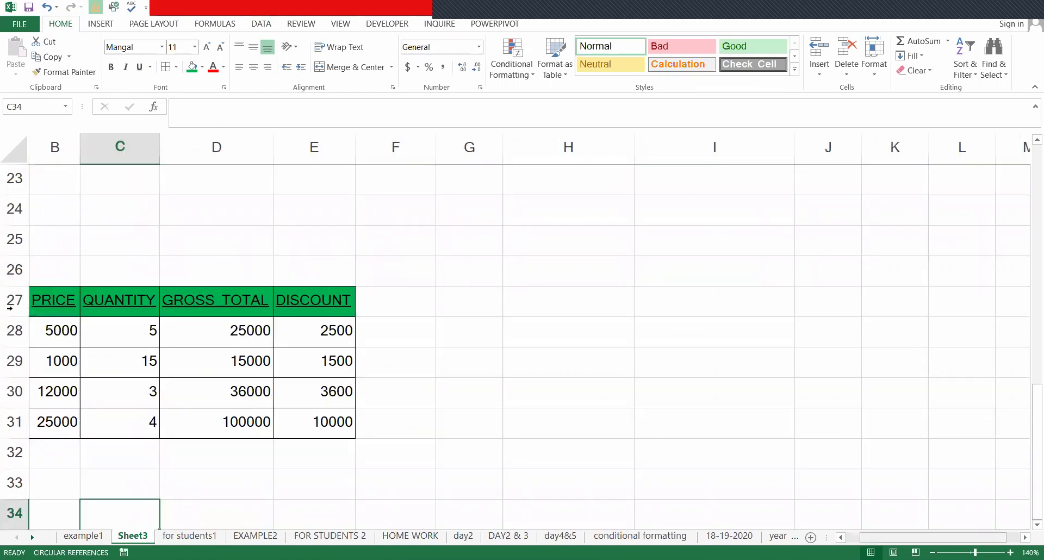
scroll(239, 337, left, 1)
drag(321, 338, 445, 442)
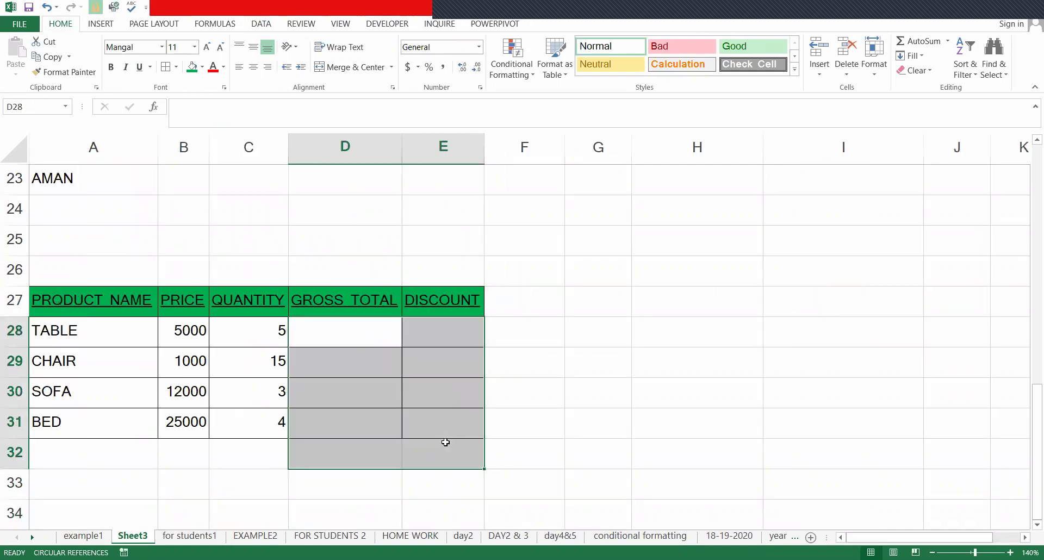
- Enter the gross total formula (price × quantity) in D28 and fill it down to D31
key(Up)
key(Down)
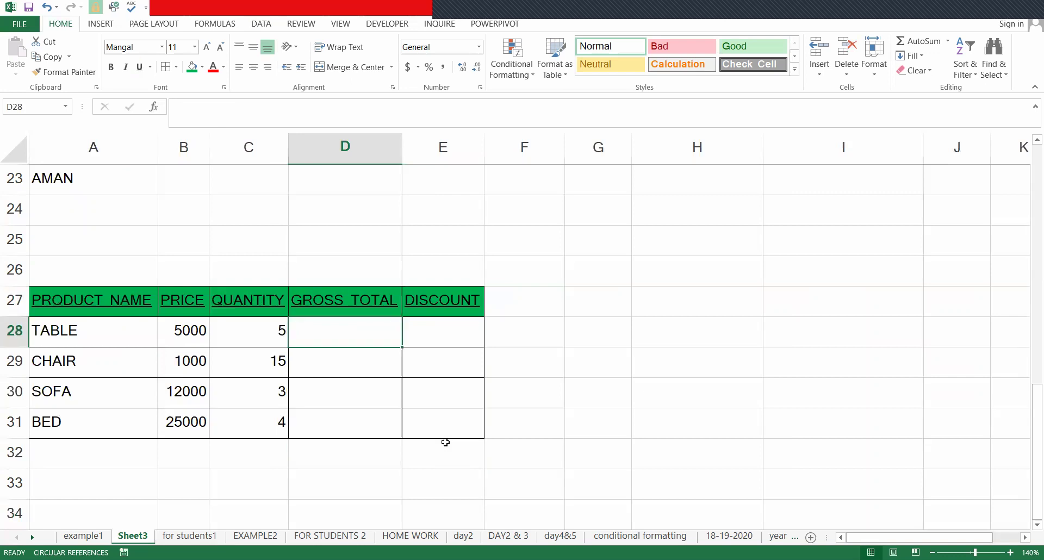
text(=)
key(Left)
key(Left)
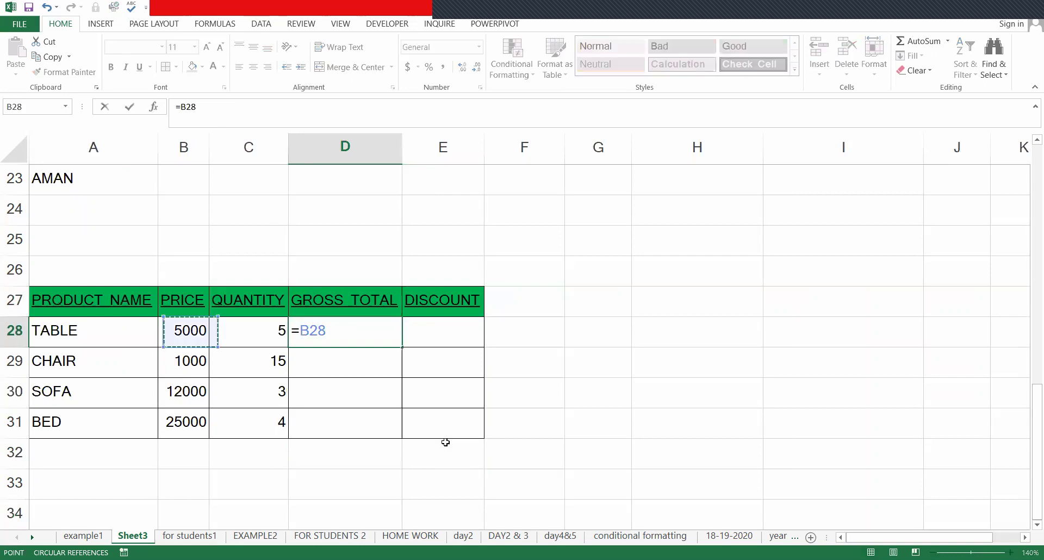
text(*)
key(Left)
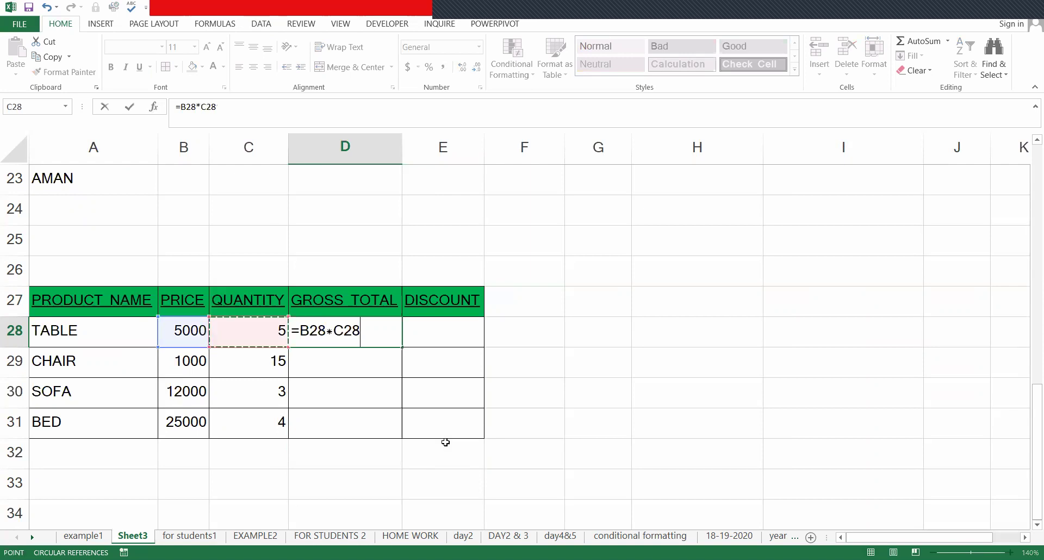
key(Return)
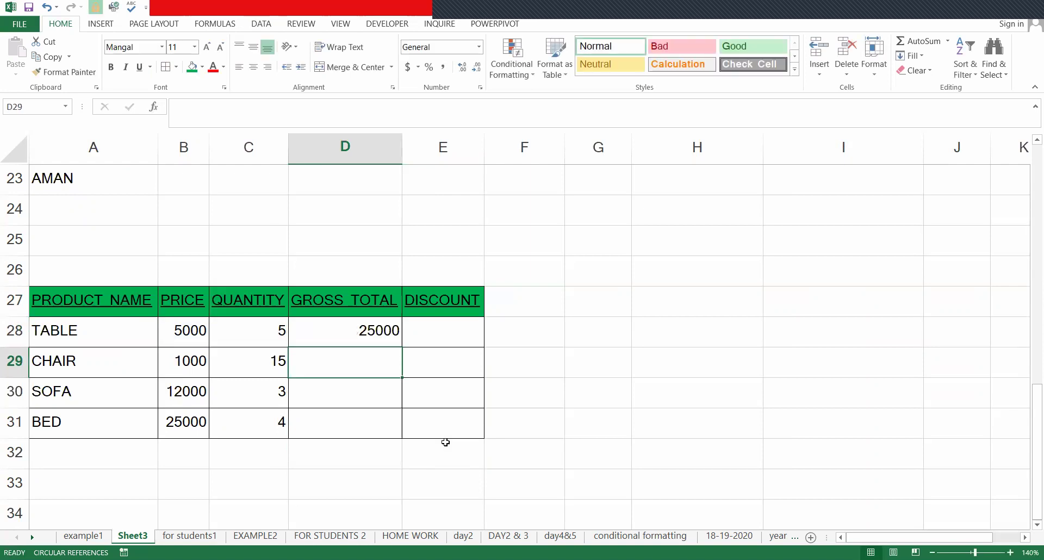
key(Up)
key(shift+Down)
key(shift+Down)
key(shift+Down)
key(ctrl+d)
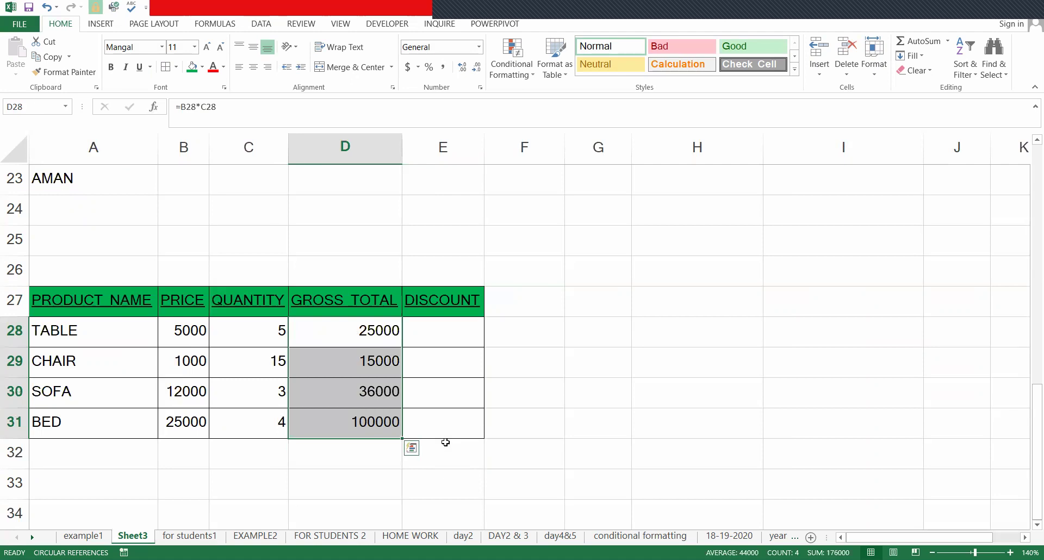
- Set the discount rate in E26 to 10%
click(461, 335)
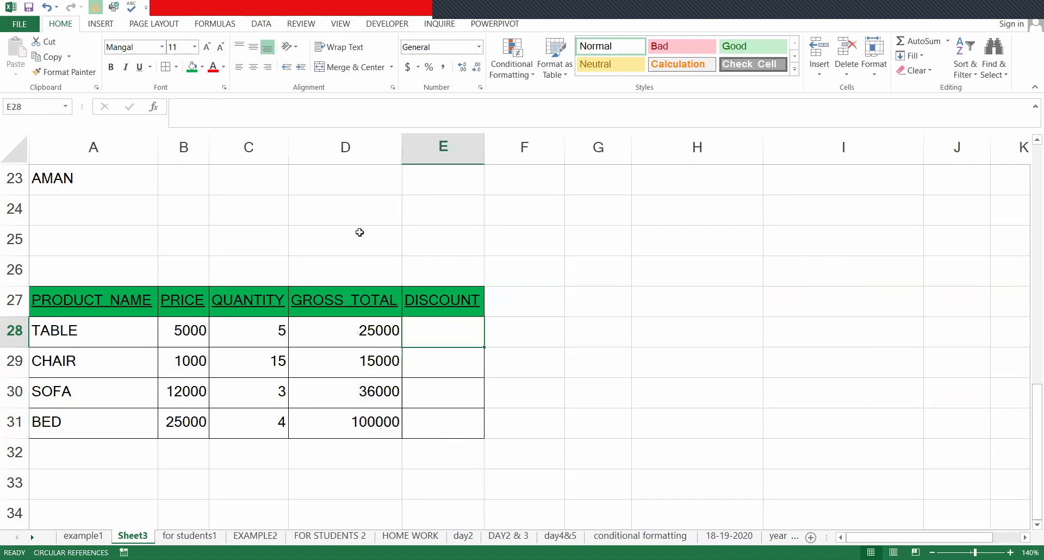
click(437, 269)
text(10)
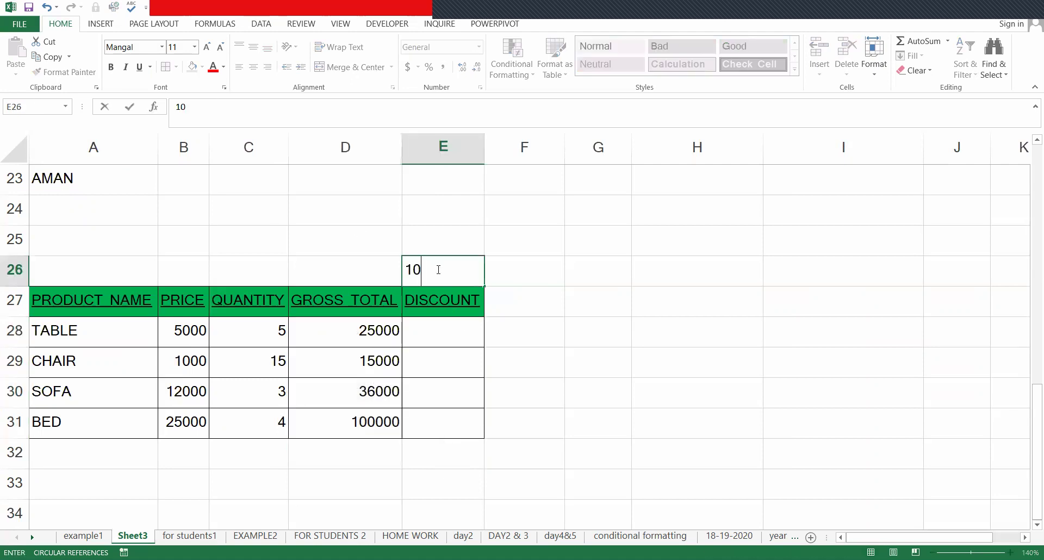
text(%)
key(Return)
key(Return)
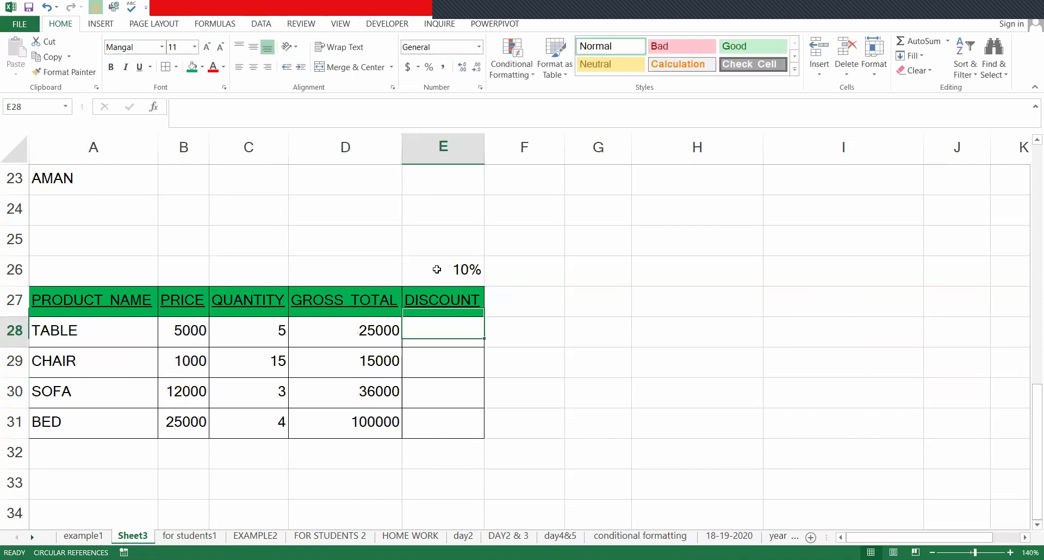
- Enter =D28*$E$26 in E28 and fill the discount formula down to E31
text(=)
key(Left)
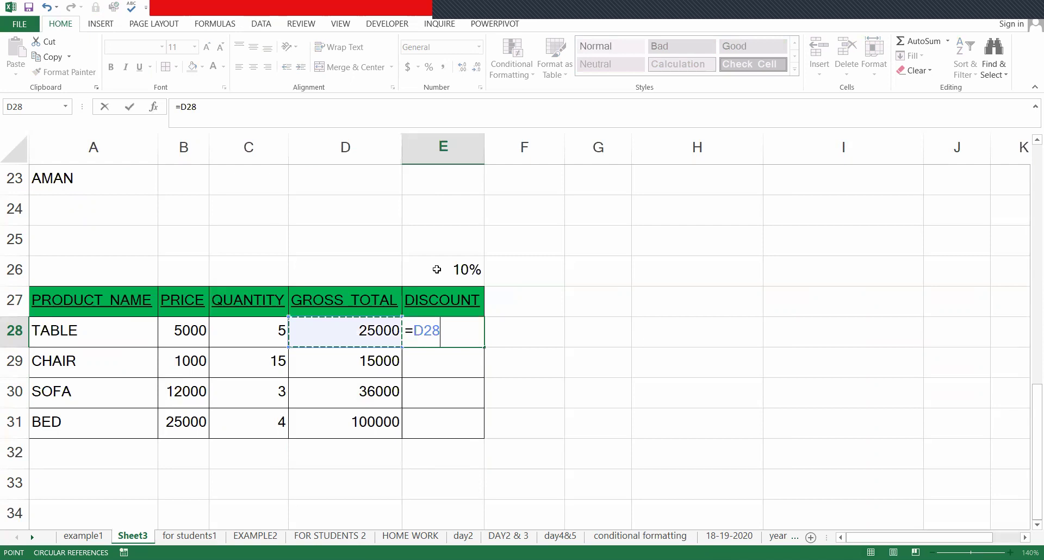
text(*)
click(436, 269)
key(F4)
key(Return)
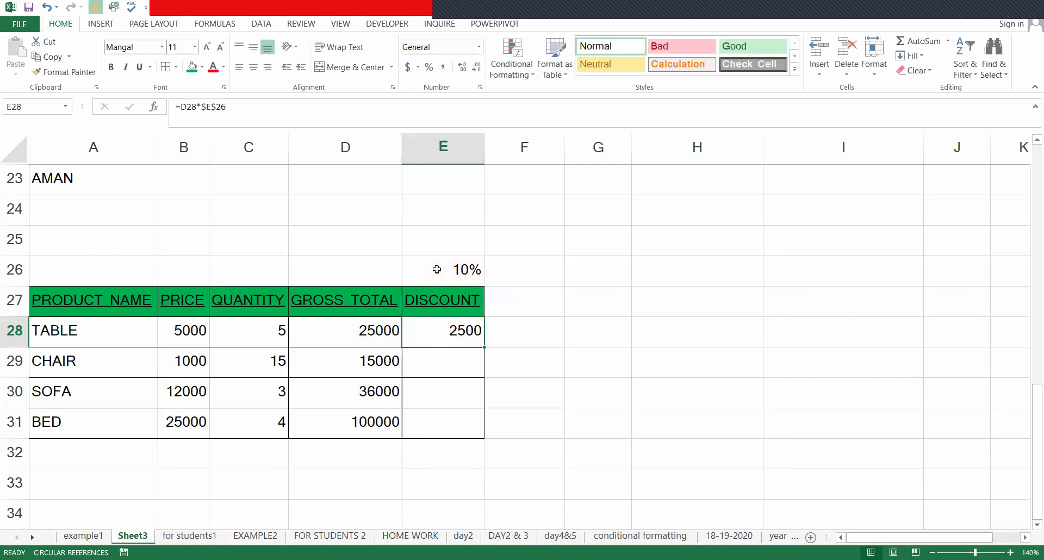
key(shift+Down)
key(shift+Down)
key(shift+Down)
key(ctrl+d)
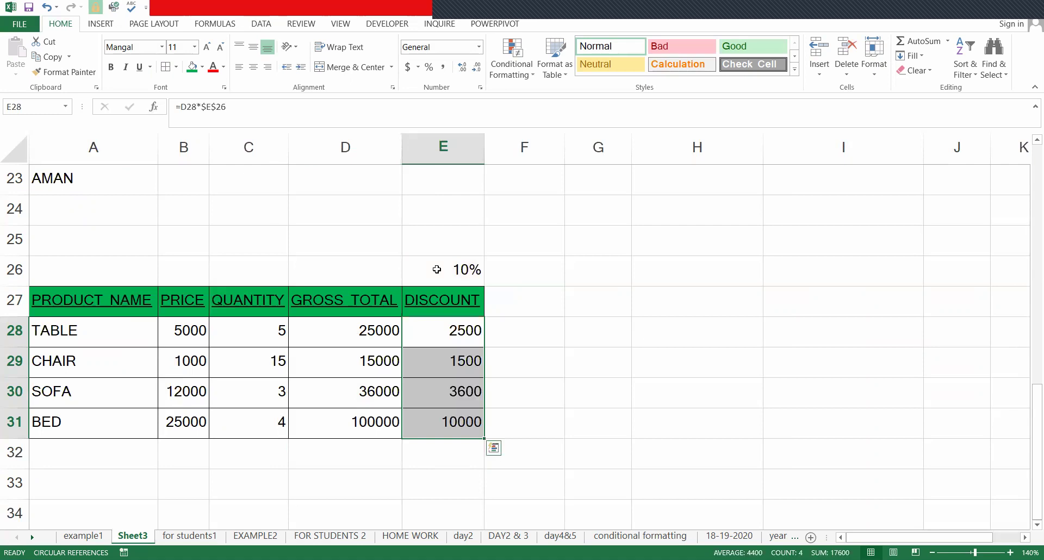
- Check the 10% rate in E26 and the copied gross total and discount formulas
click(437, 270)
key(Down)
key(Down)
key(Down)
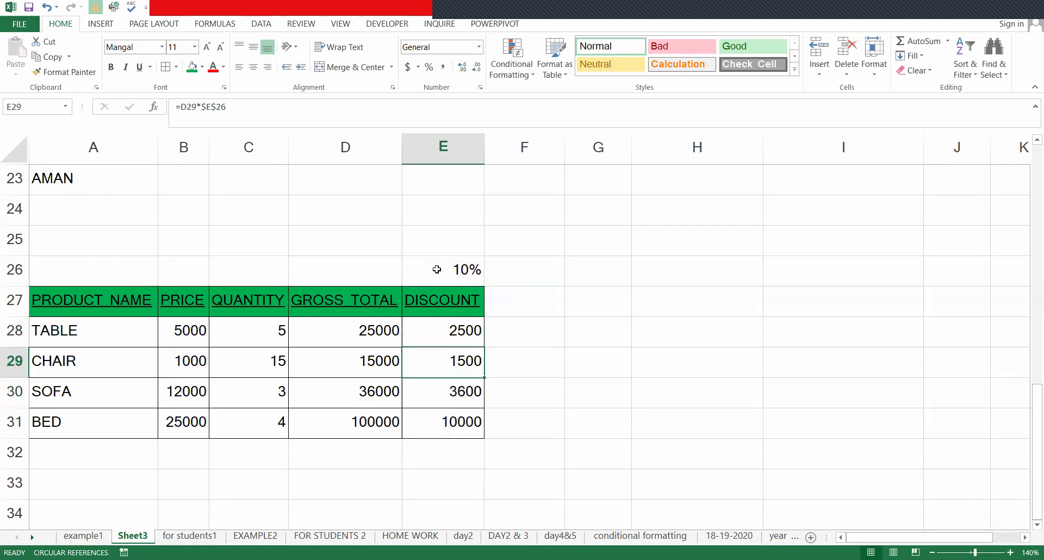
click(437, 269)
key(Down)
key(Down)
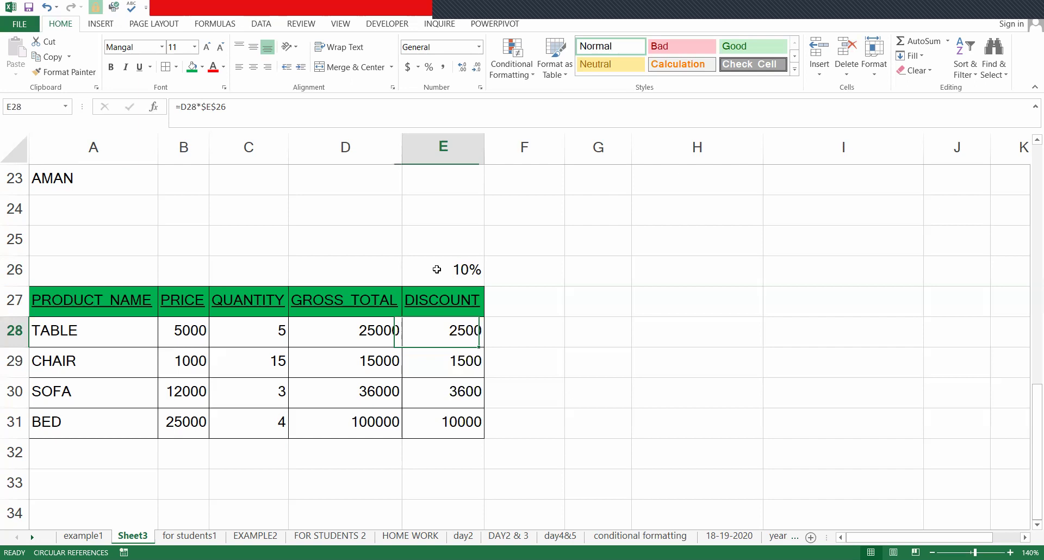
key(Left)
key(Right)
key(Left)
key(Down)
key(Down)
key(Up)
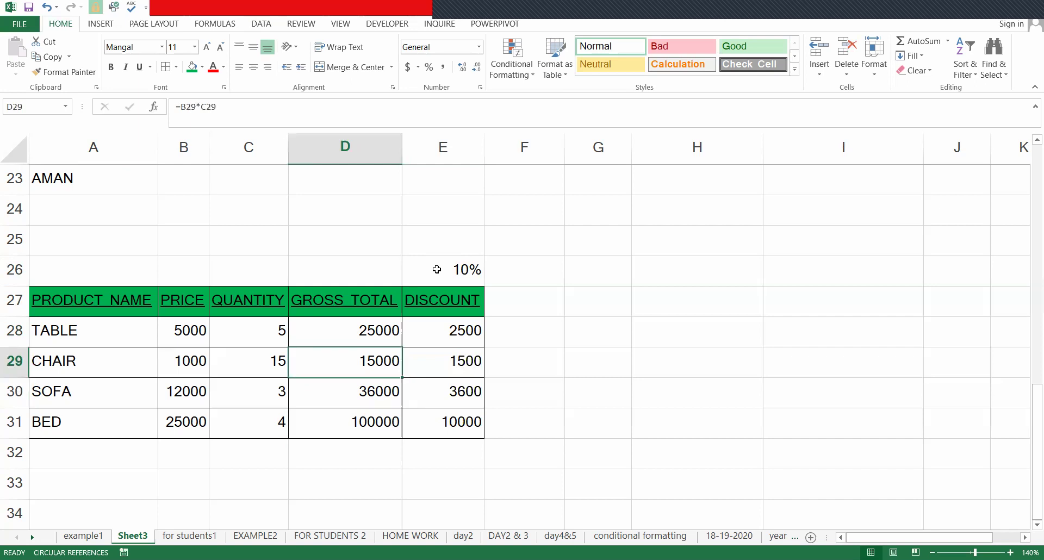
- Select the four discount values (2500 to 10000) to review them, then return to E28
key(Right)
key(Up)
key(Up)
key(Up)
key(Up)
key(Up)
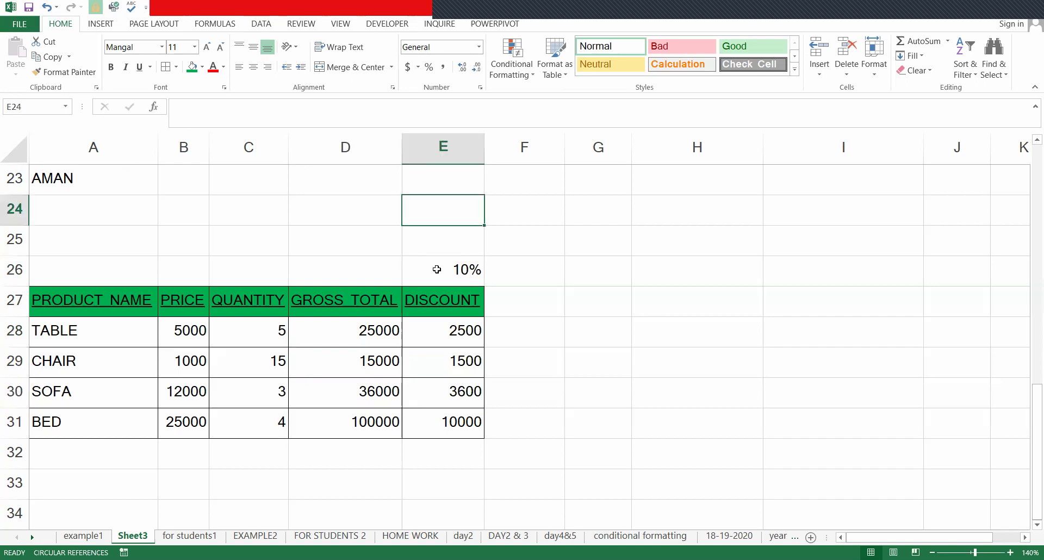
key(Down)
key(Down)
key(Down)
key(Down)
key(shift+Down)
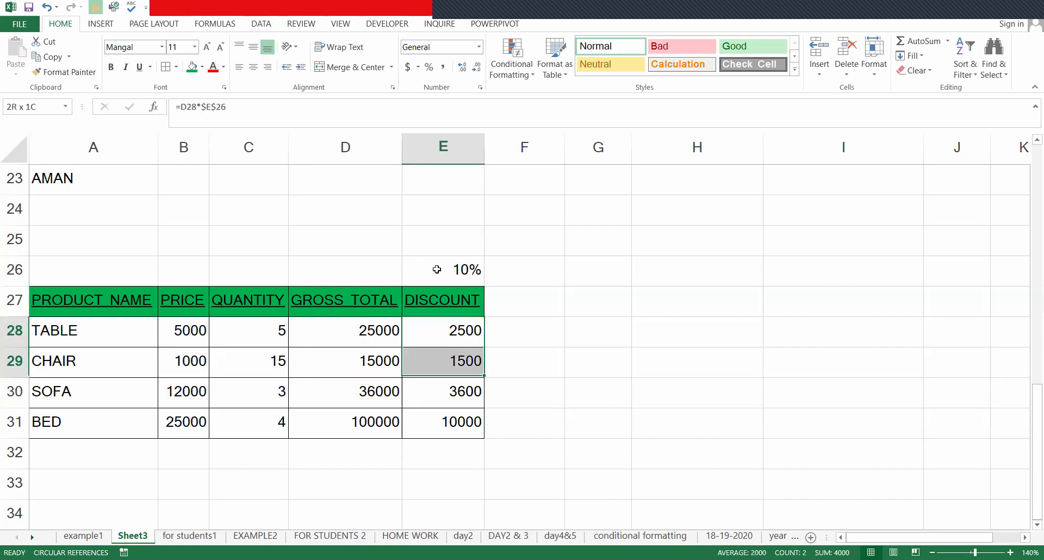
key(shift+Down)
key(shift+Down)
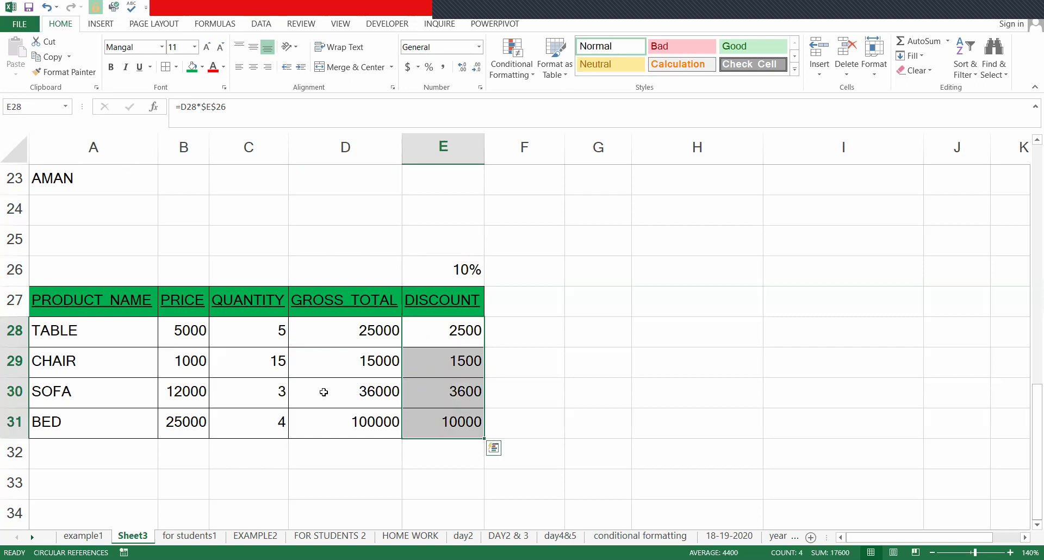
click(408, 333)
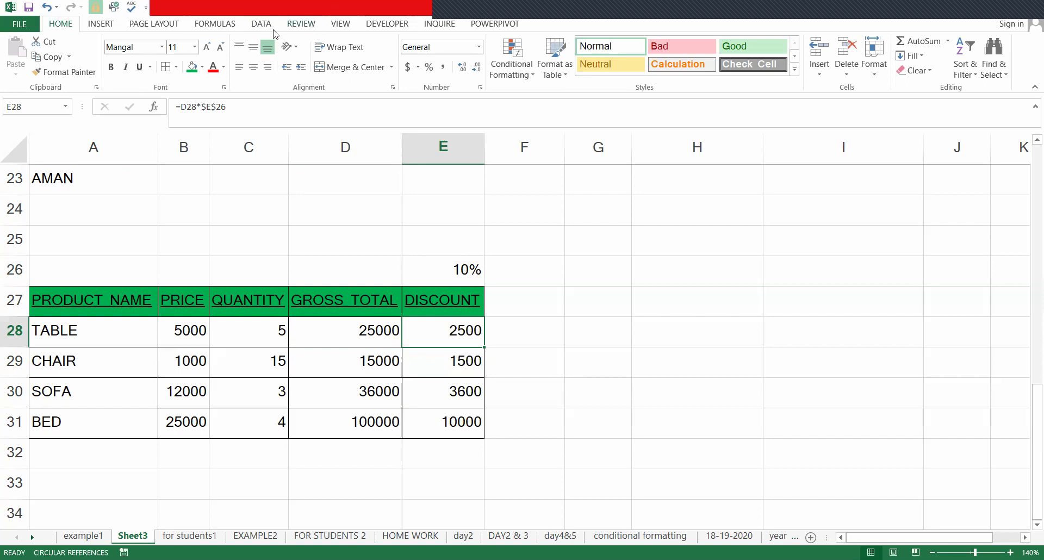
- Protect Sheet3 from the Review tab, entering and confirming a sheet password
click(308, 22)
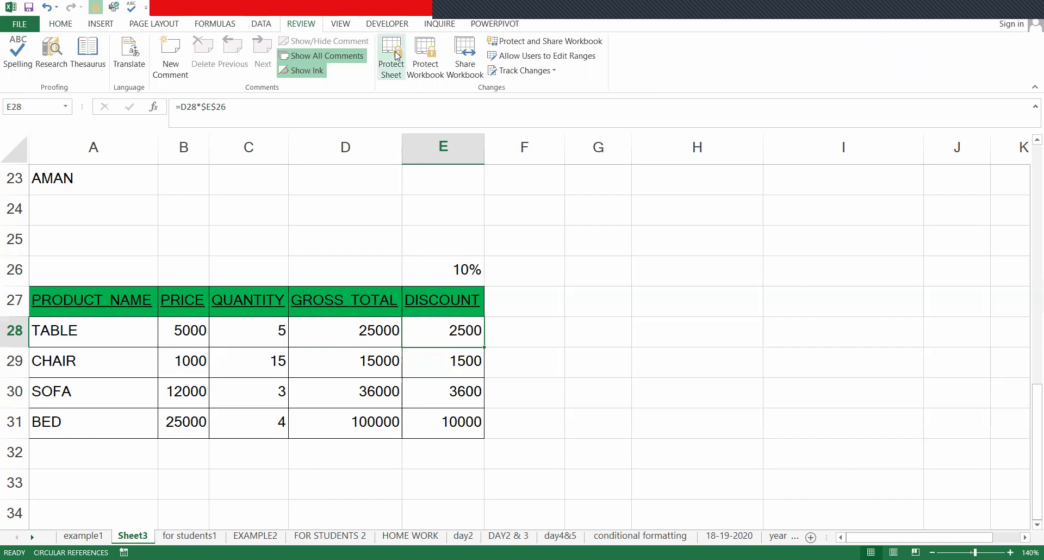
click(404, 71)
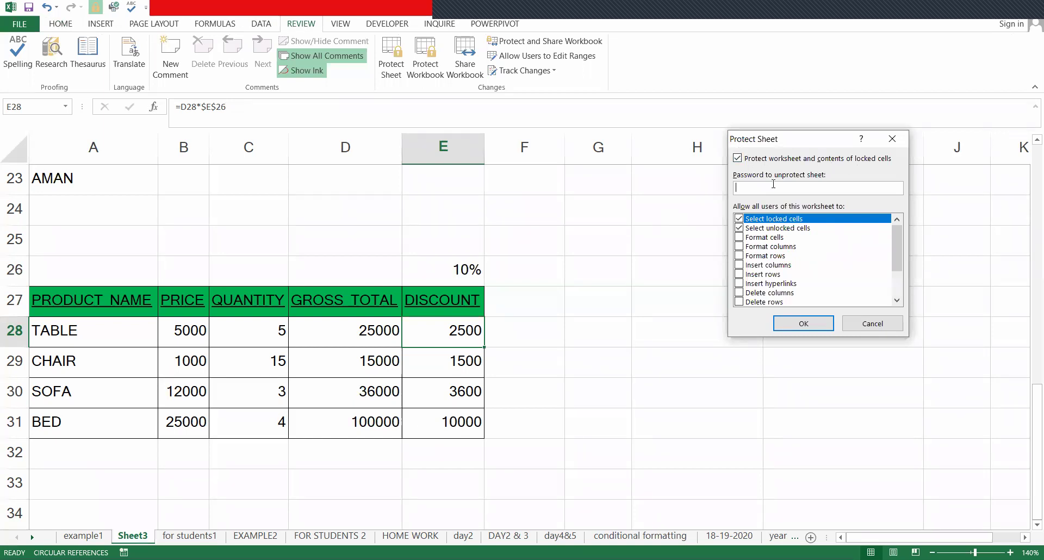
text(123)
key(Return)
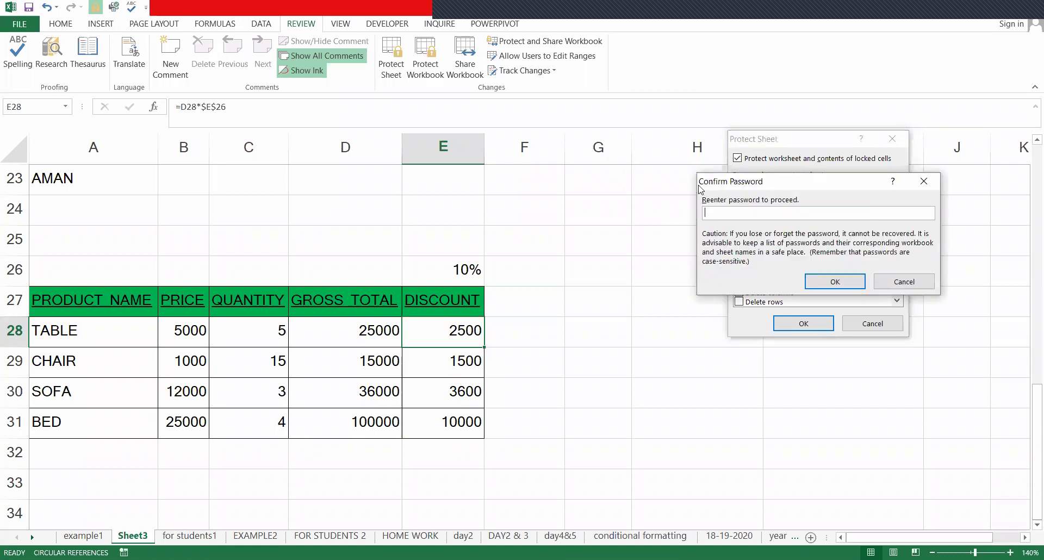
text(12)
key(Return)
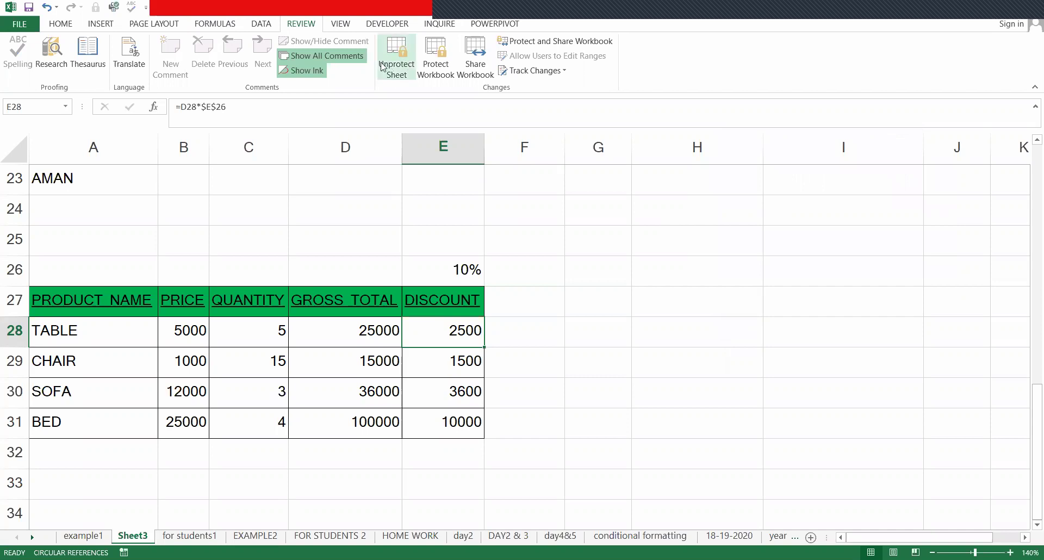
click(189, 242)
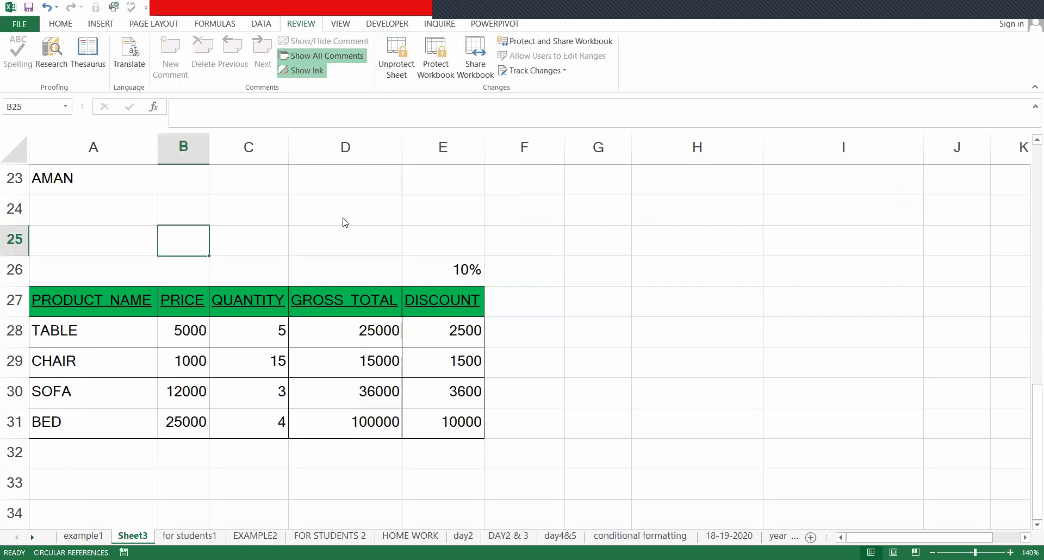
double_click(343, 219)
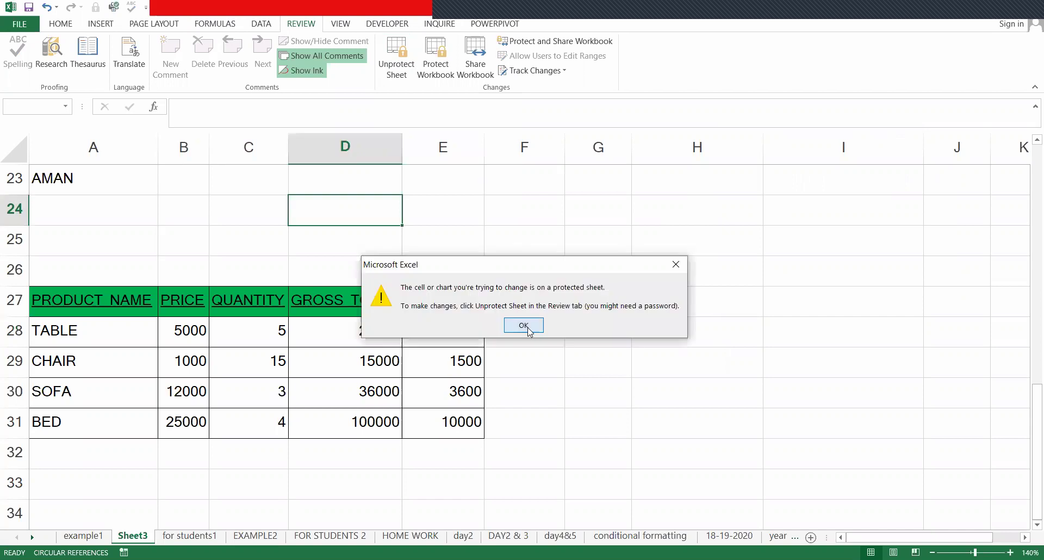
click(523, 326)
click(639, 227)
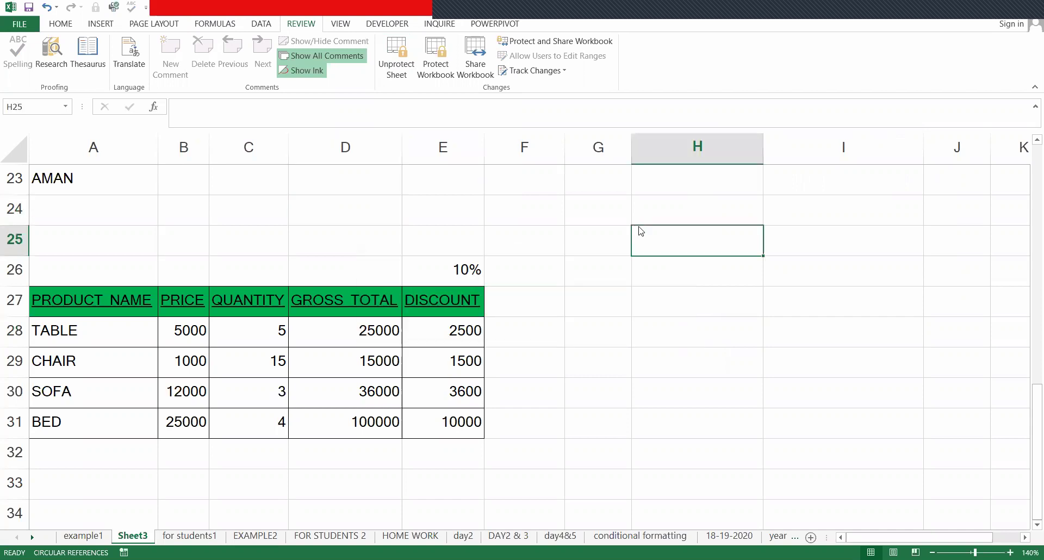
double_click(641, 231)
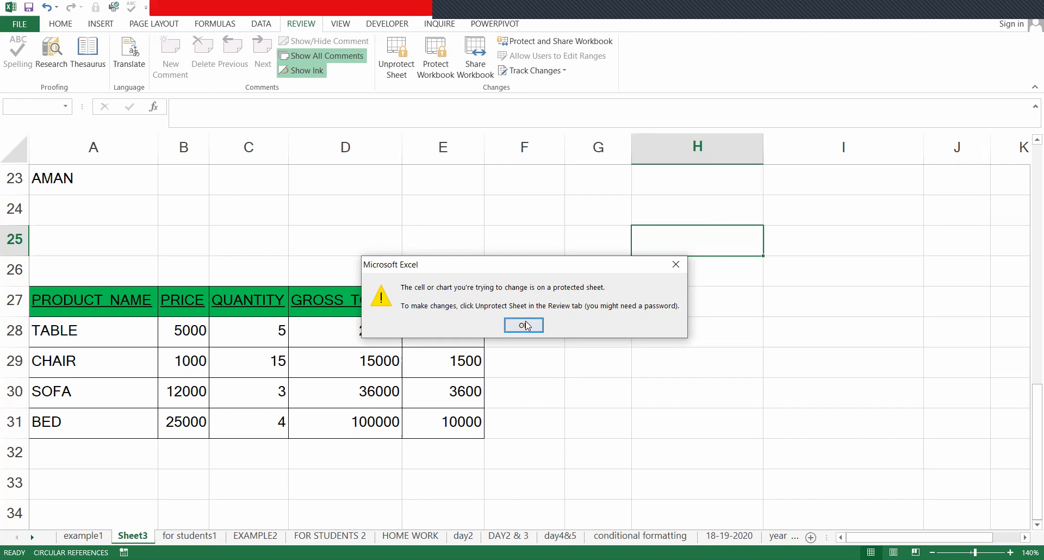
click(503, 324)
double_click(100, 249)
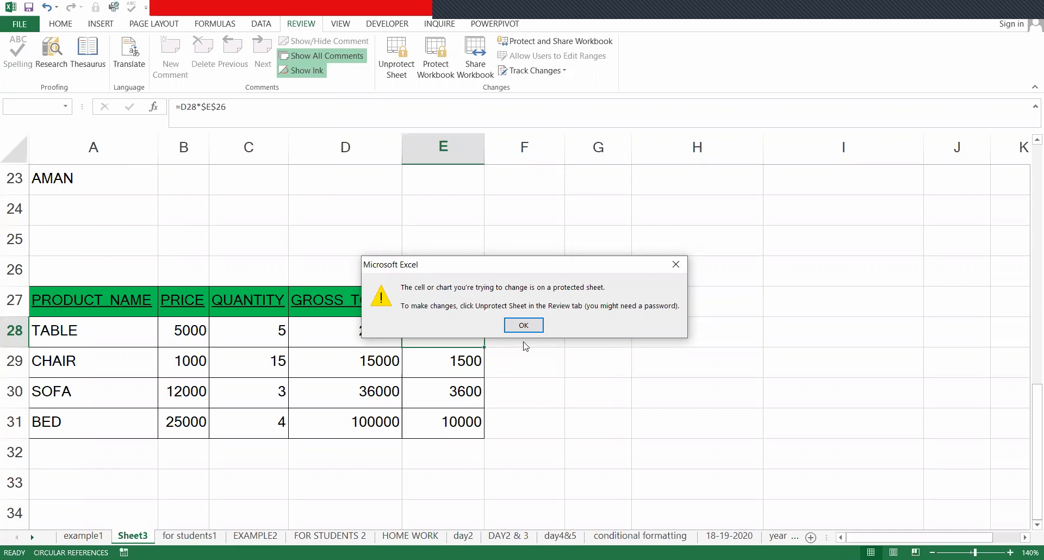
click(523, 327)
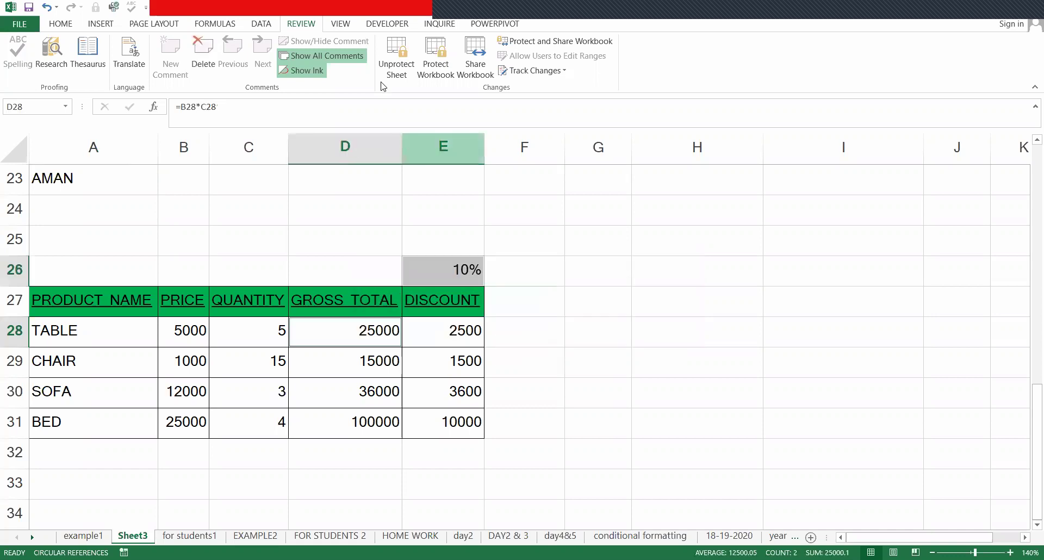
- Unprotect Sheet3 by entering its sheet password
click(168, 24)
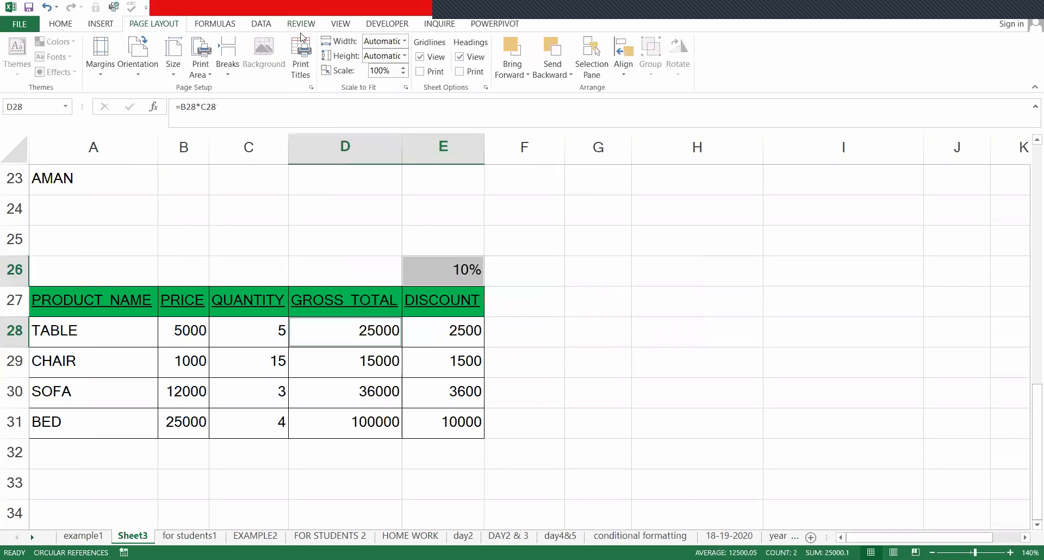
click(301, 25)
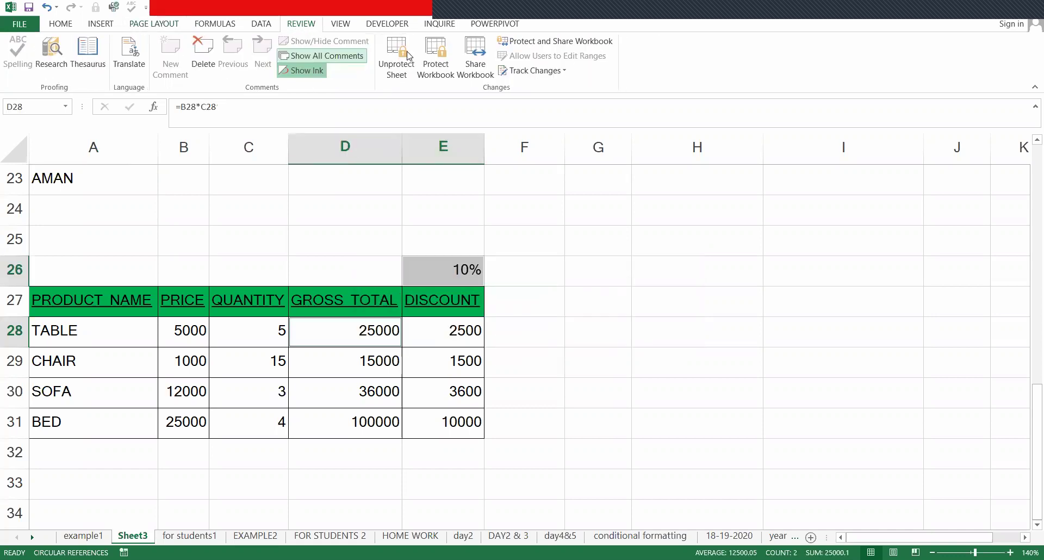
click(383, 66)
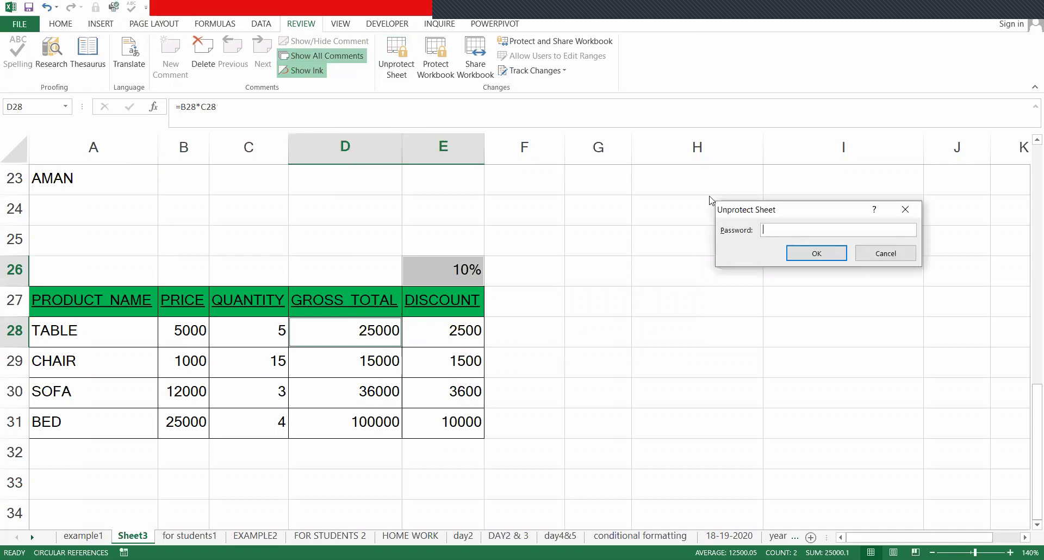
text(123)
key(Return)
- Type test numbers 2156 and 23152 into column G to confirm cells are editable
click(574, 309)
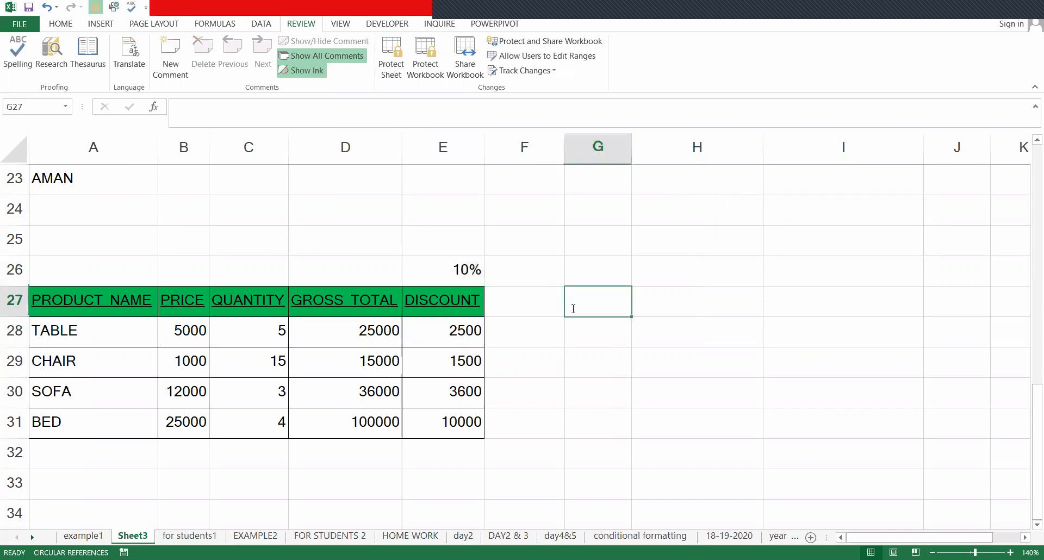
text(2156)
key(Return)
text(2315)
key(Return)
text(23)
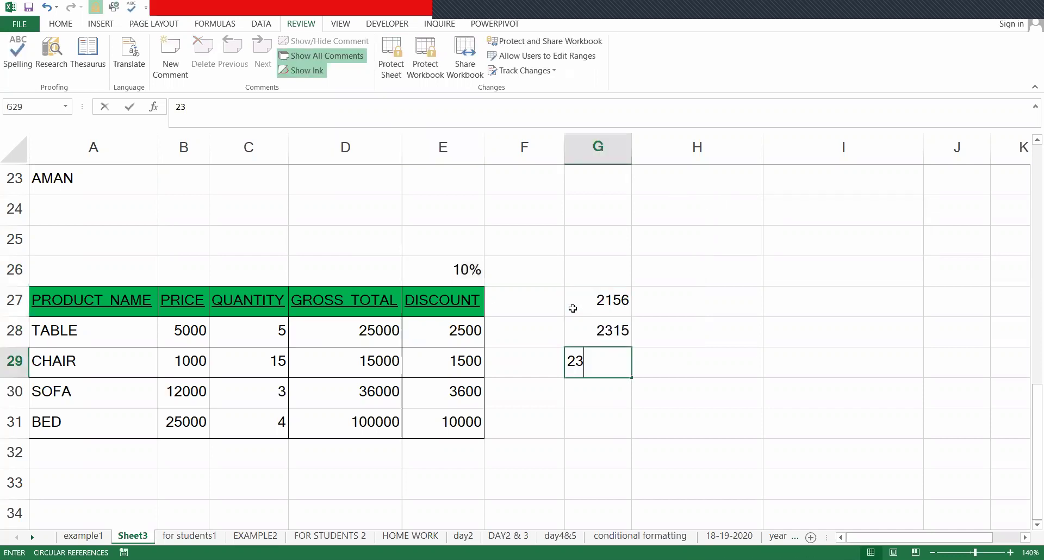
text(152)
key(Return)
- Clear the test values G27:G29 and begin re-protecting the sheet
click(573, 308)
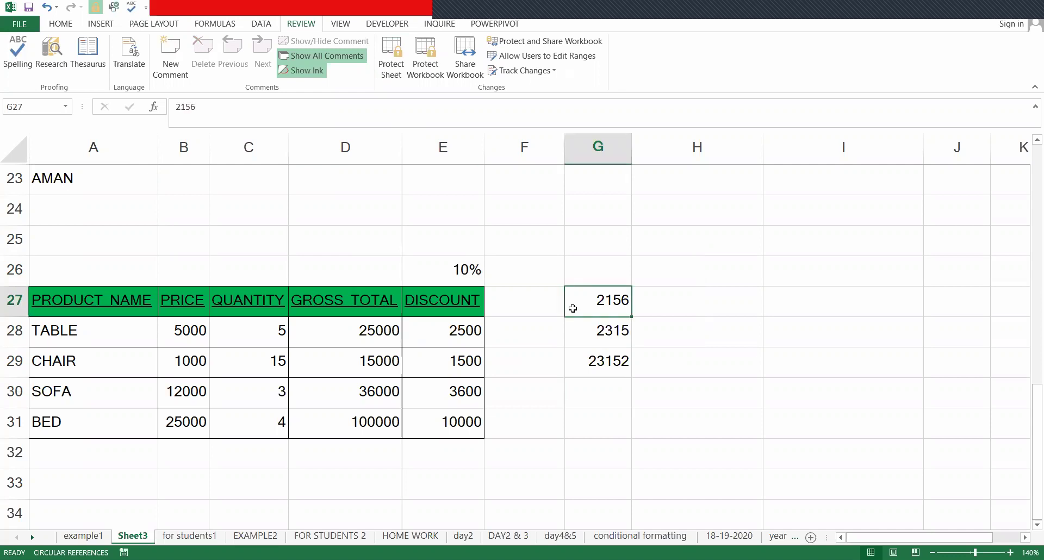
key(ctrl+shift+Down)
key(Delete)
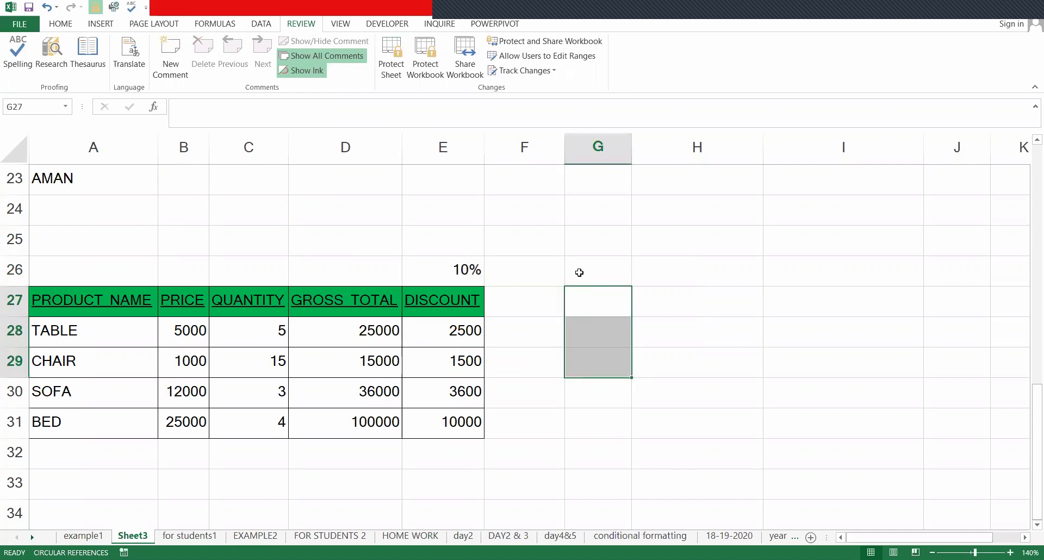
click(577, 270)
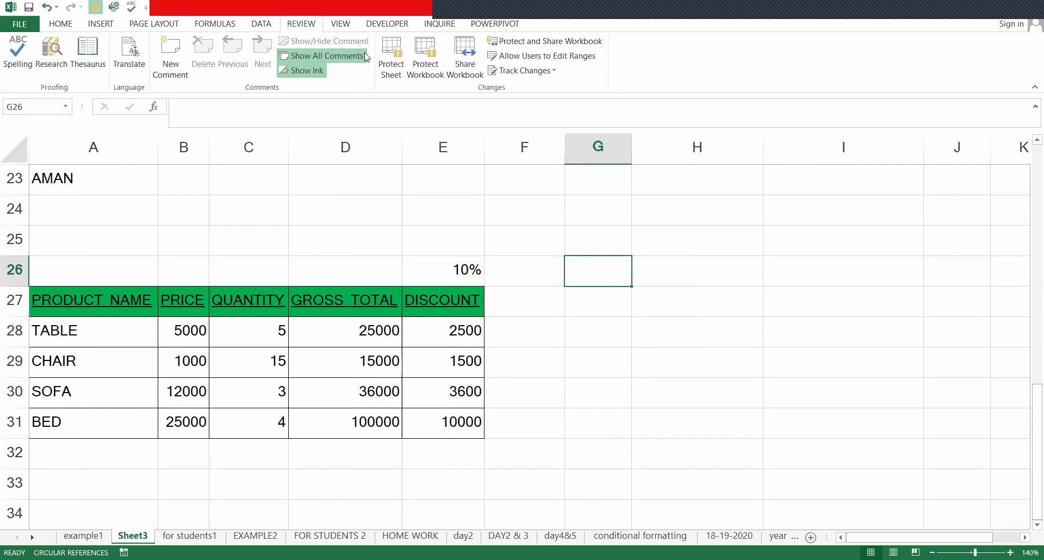
click(391, 57)
- Re-protect the sheet with its password and confirm an edit to F31 is refused
text(123)
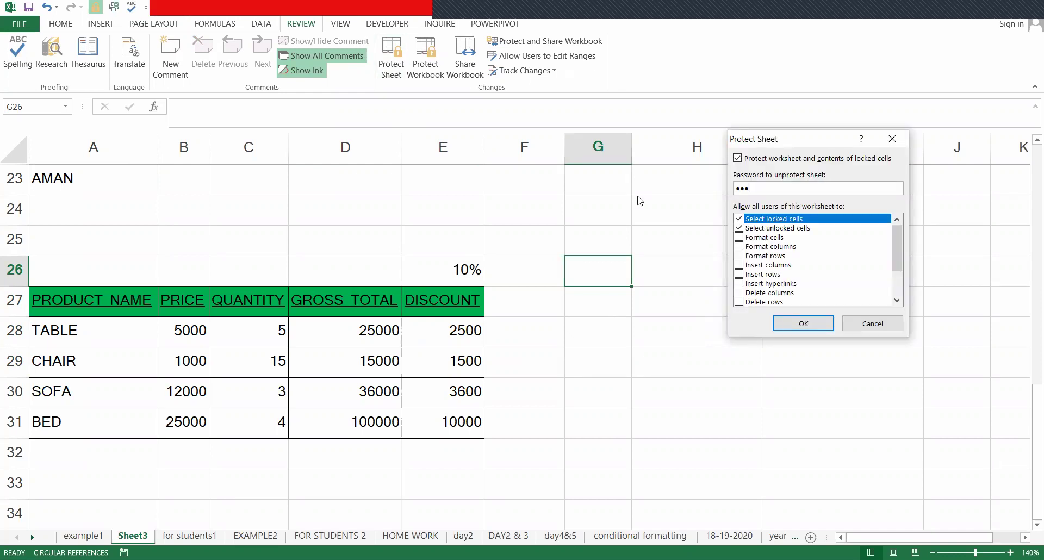
key(Return)
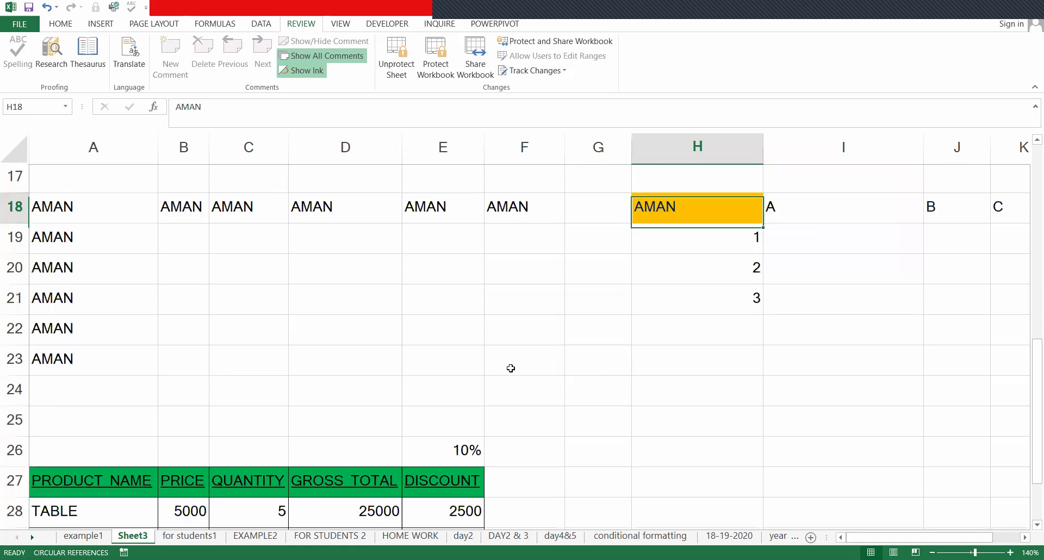
scroll(511, 368, down, 3)
click(512, 319)
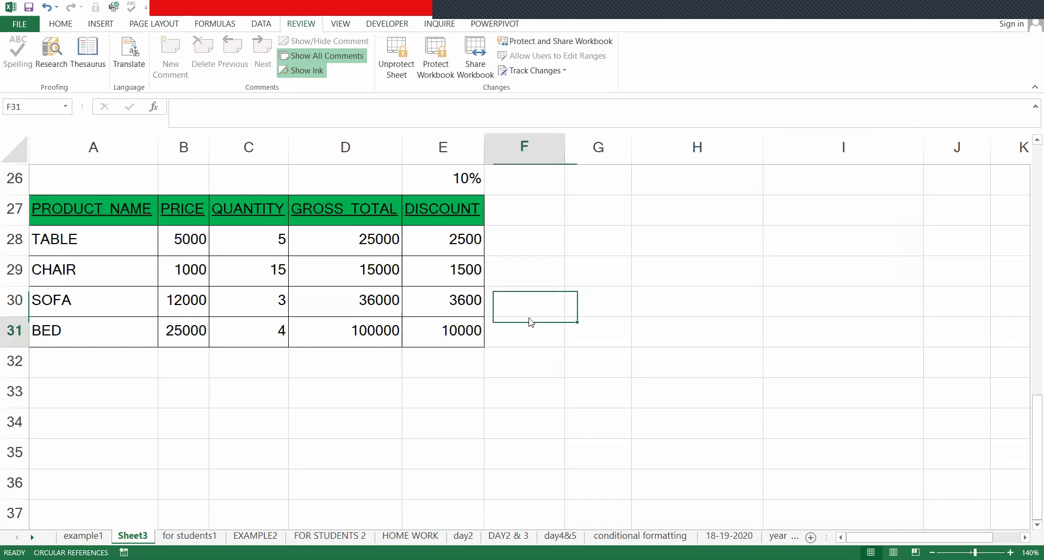
double_click(529, 322)
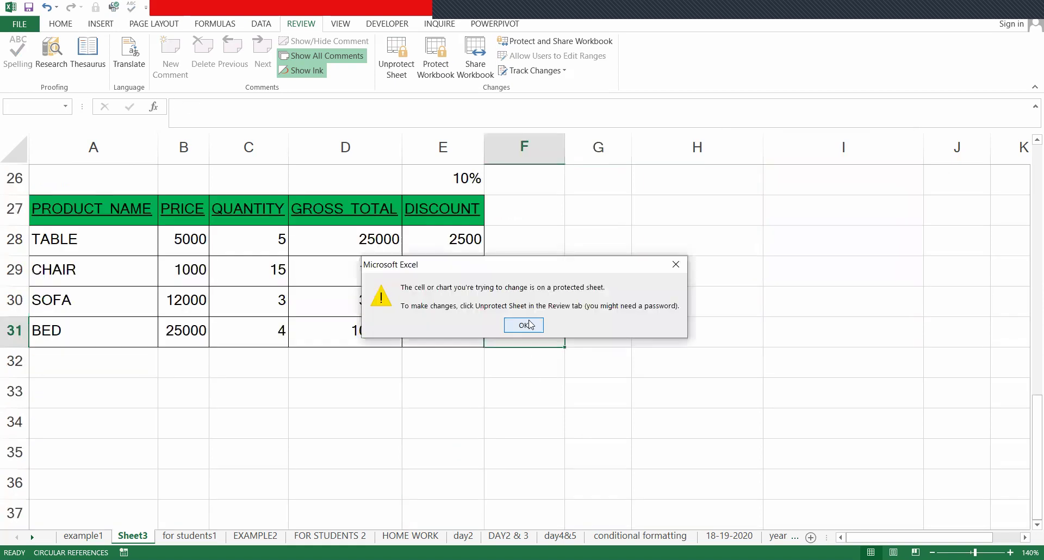
key(Return)
- Unprotect the sheet again by entering its password
click(396, 63)
text(123)
key(Return)
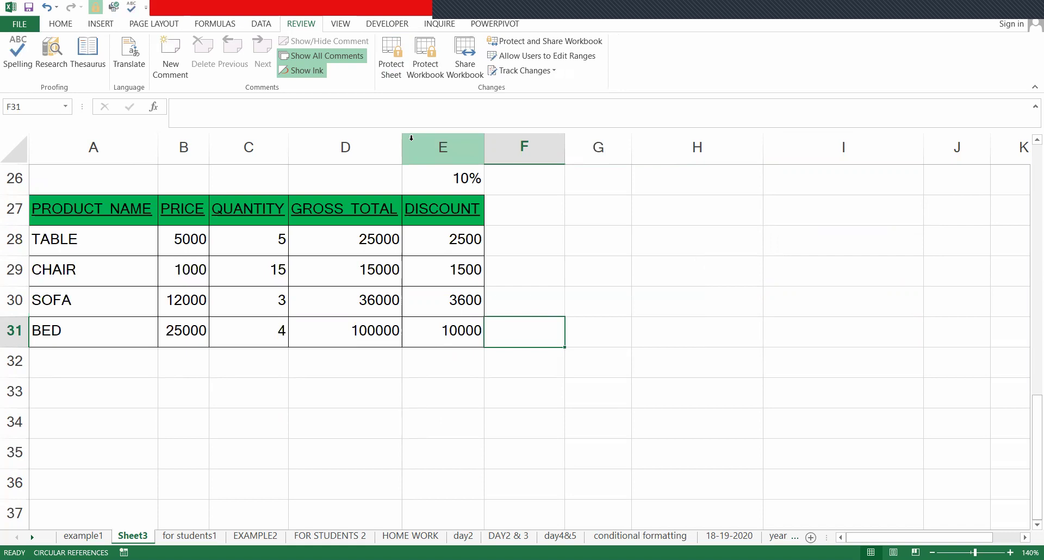
click(610, 400)
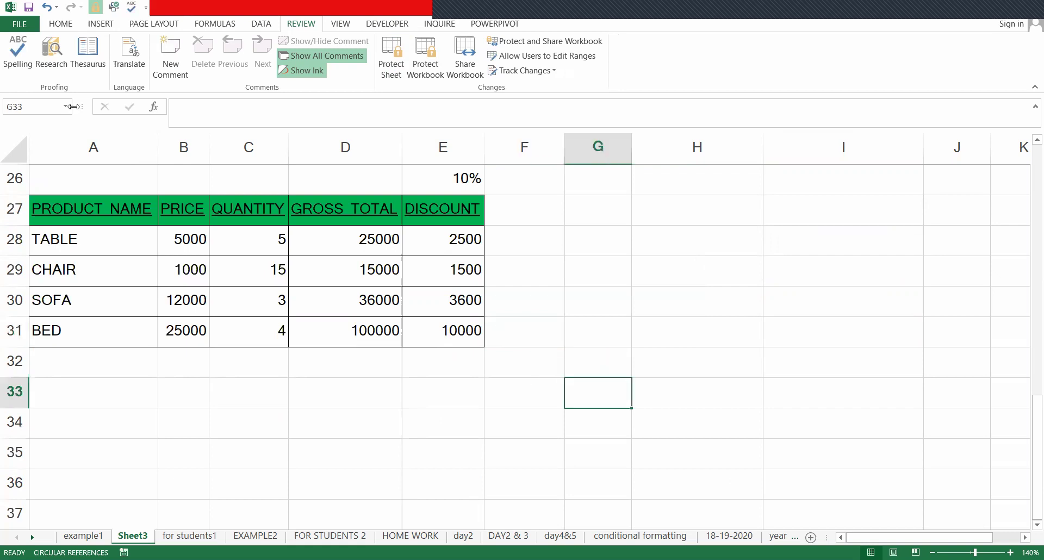
click(60, 25)
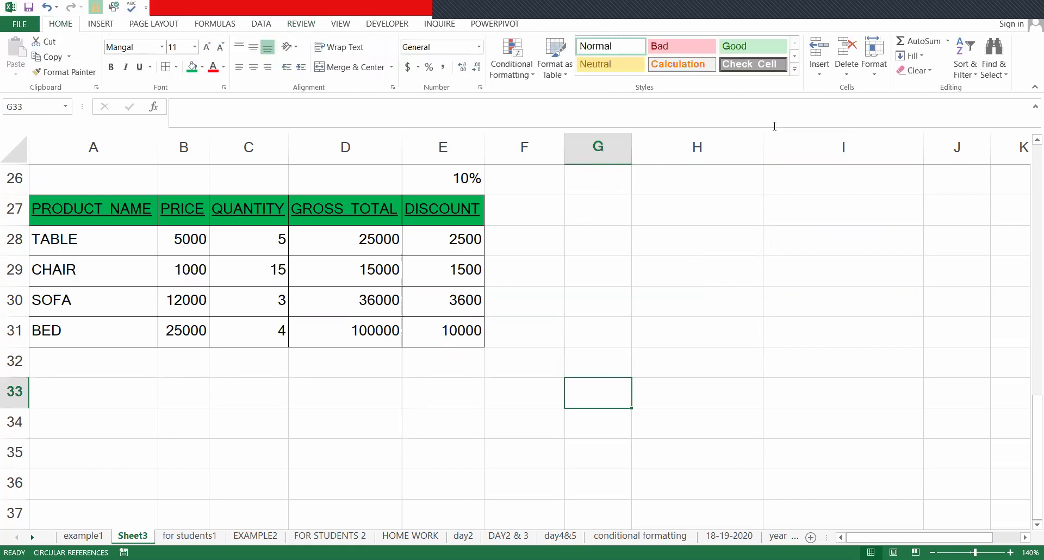
click(868, 79)
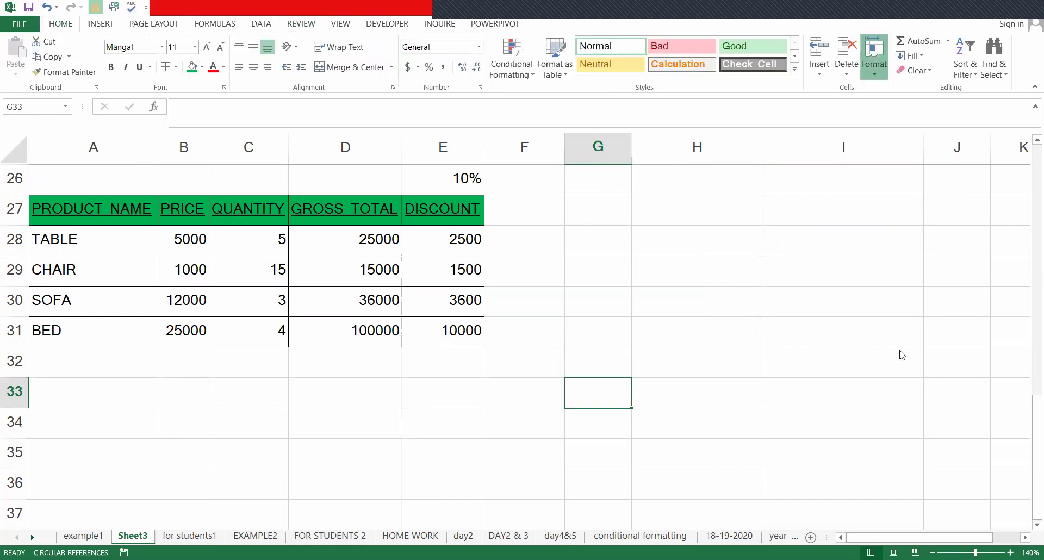
click(552, 164)
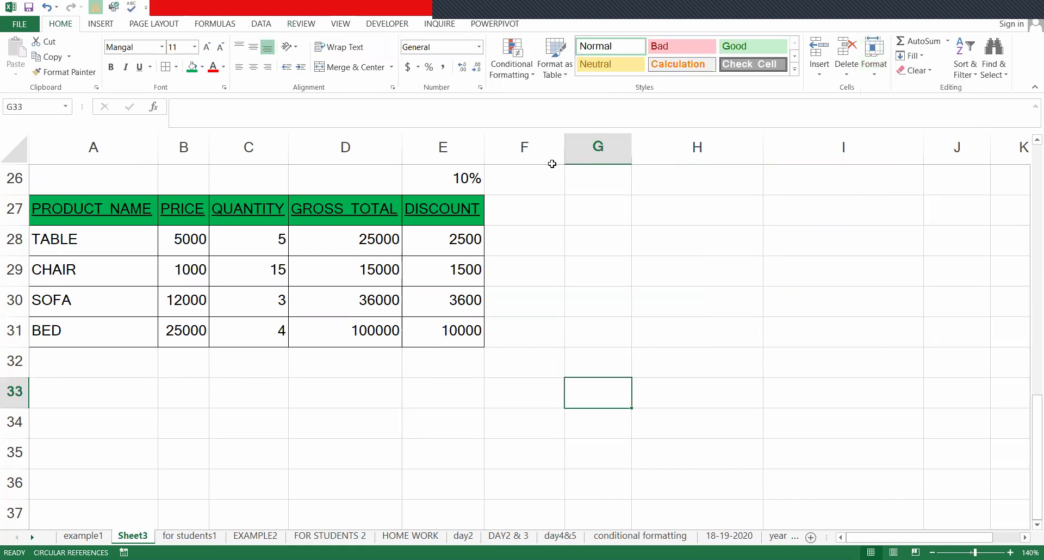
key(ctrl+1)
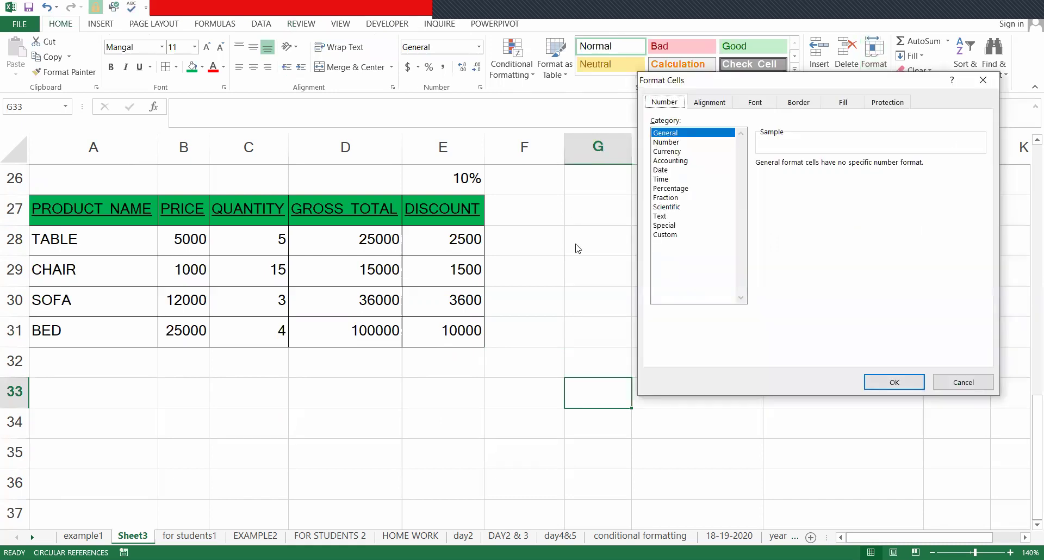
click(716, 103)
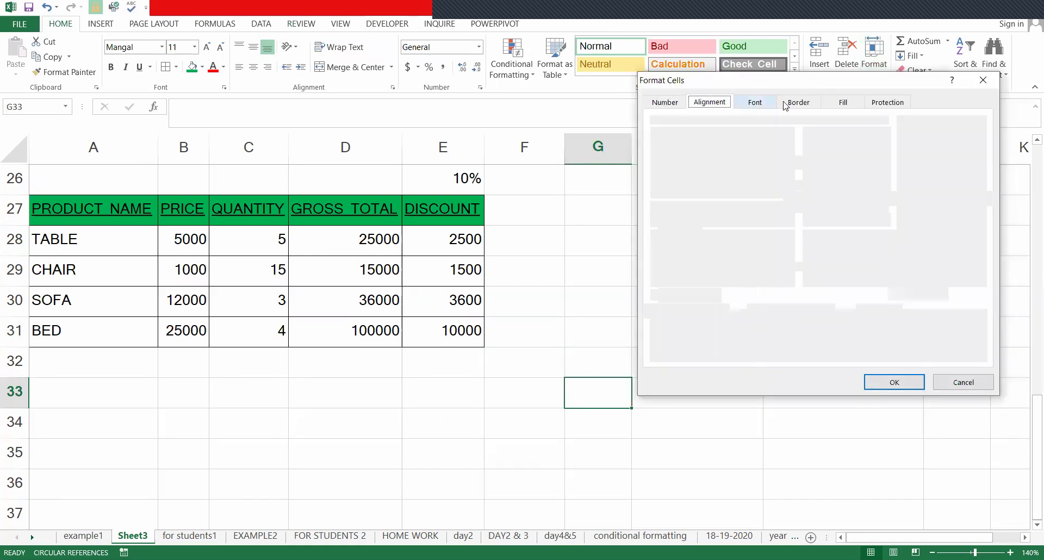
click(785, 106)
click(842, 106)
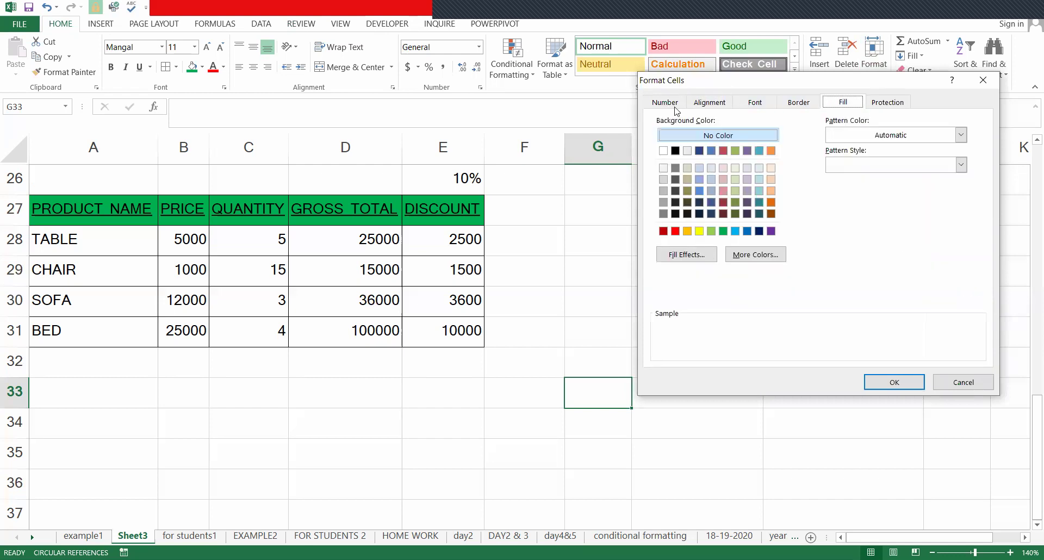
click(676, 106)
click(751, 107)
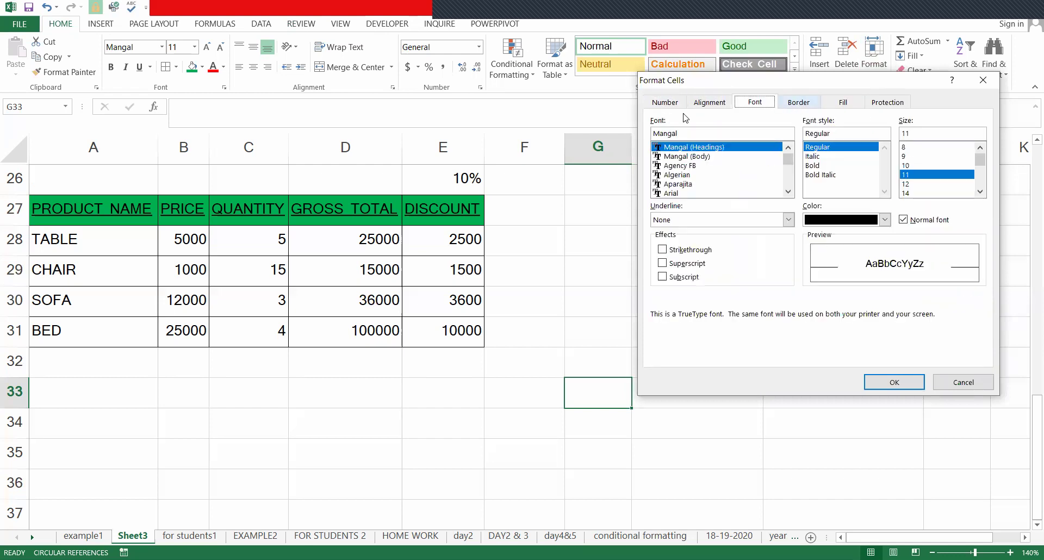
key(ctrl+Tab)
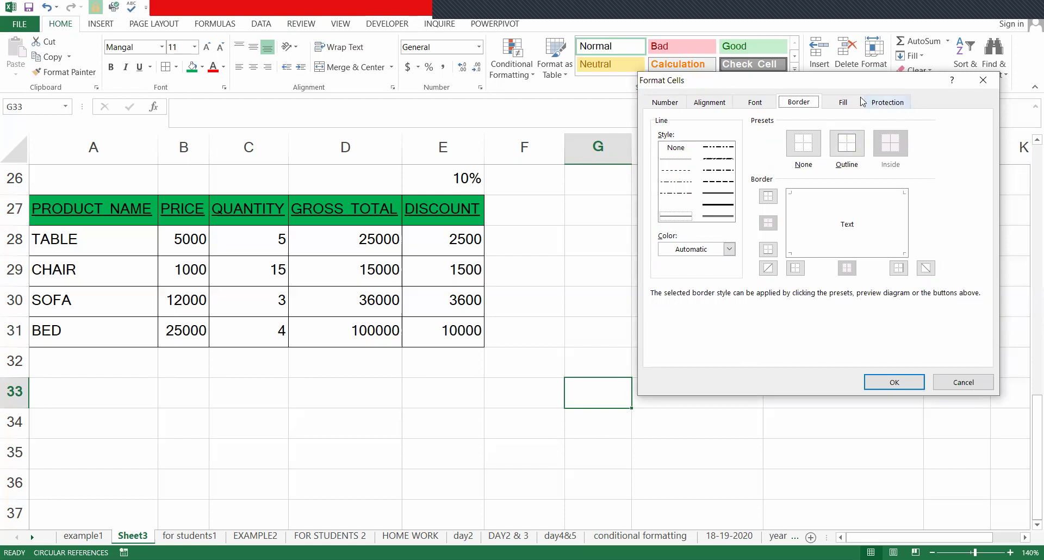
click(664, 105)
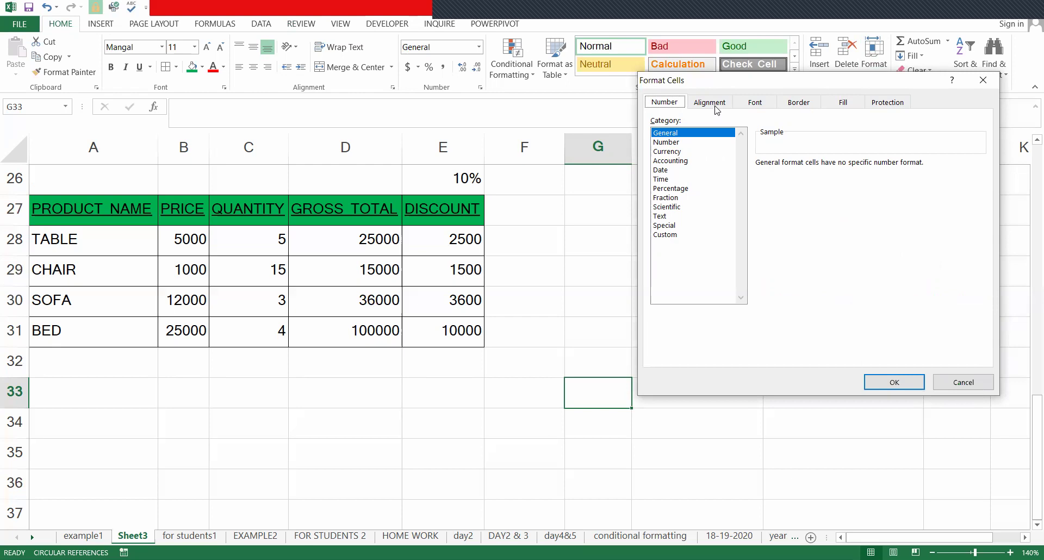
click(715, 104)
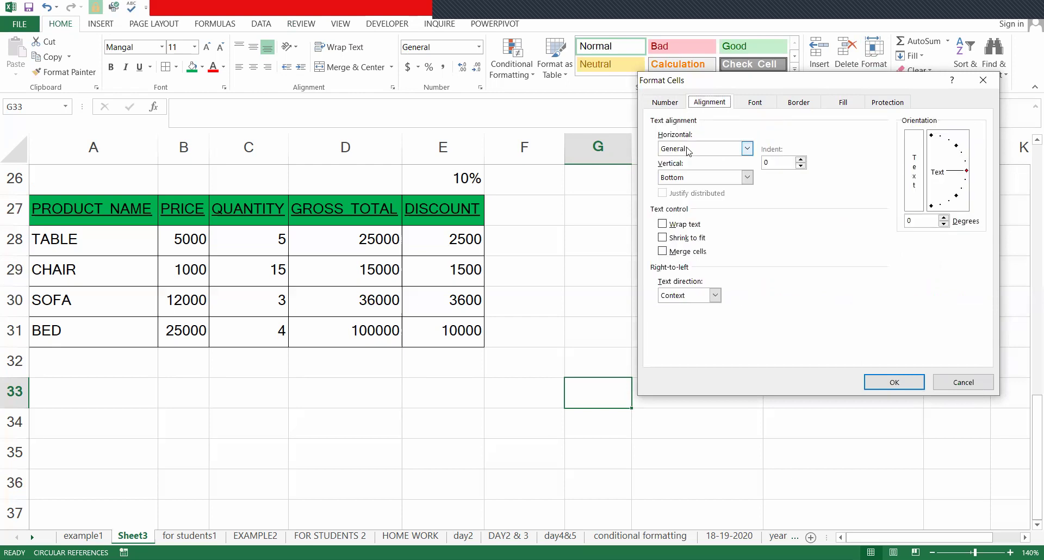
click(762, 103)
click(842, 103)
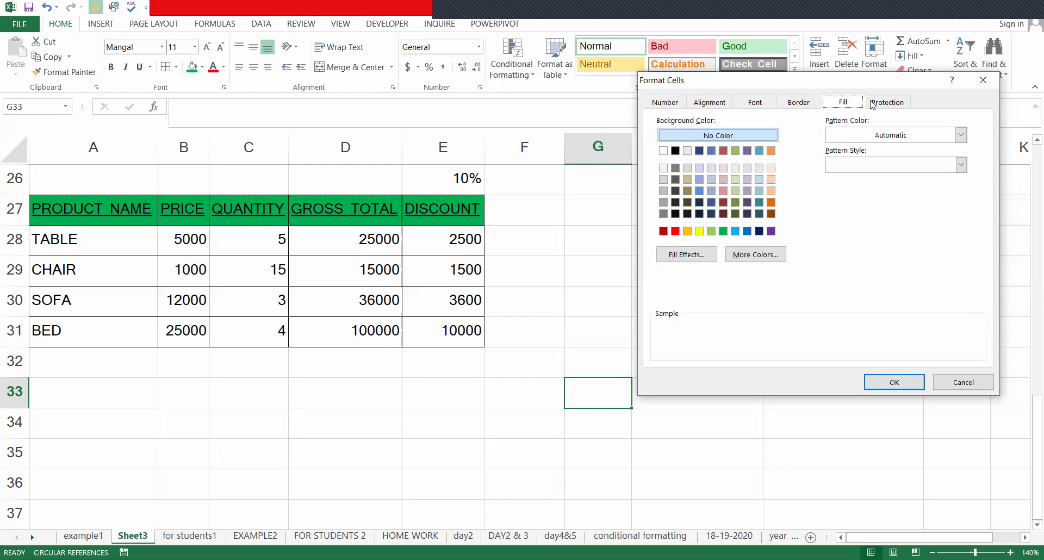
click(887, 102)
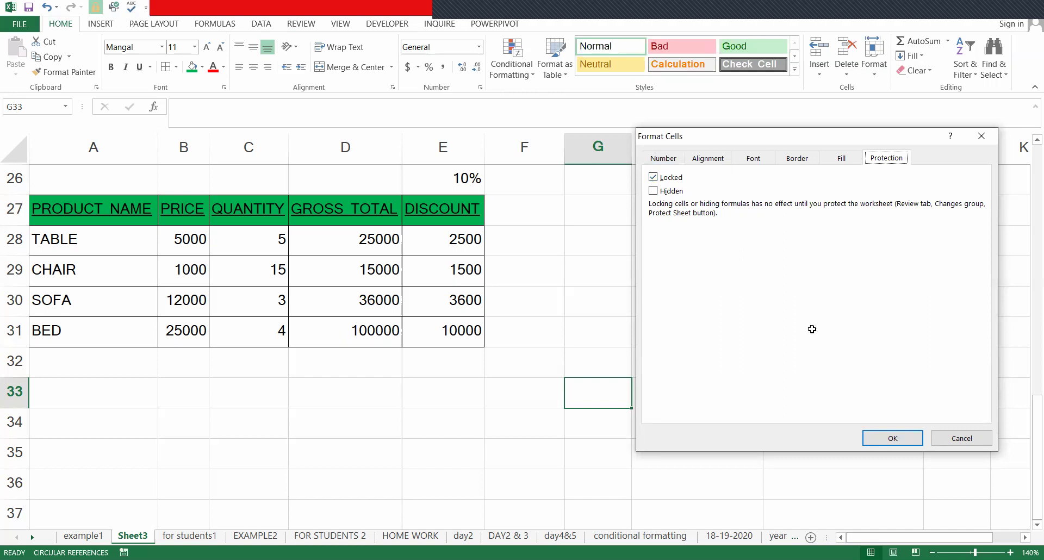
key(Return)
click(333, 464)
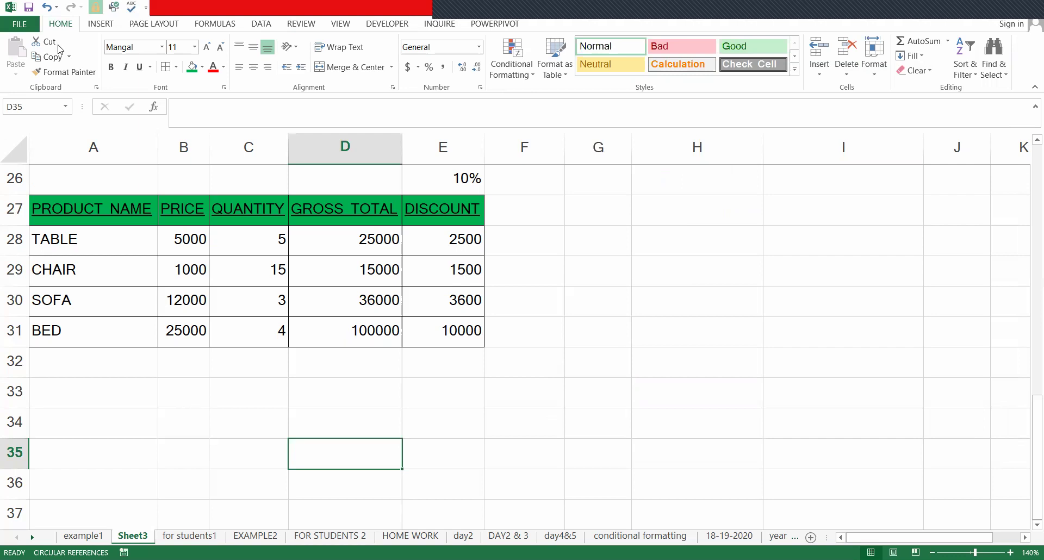
- Clear the Locked option for cell D35 and check D34's protection settings
click(291, 27)
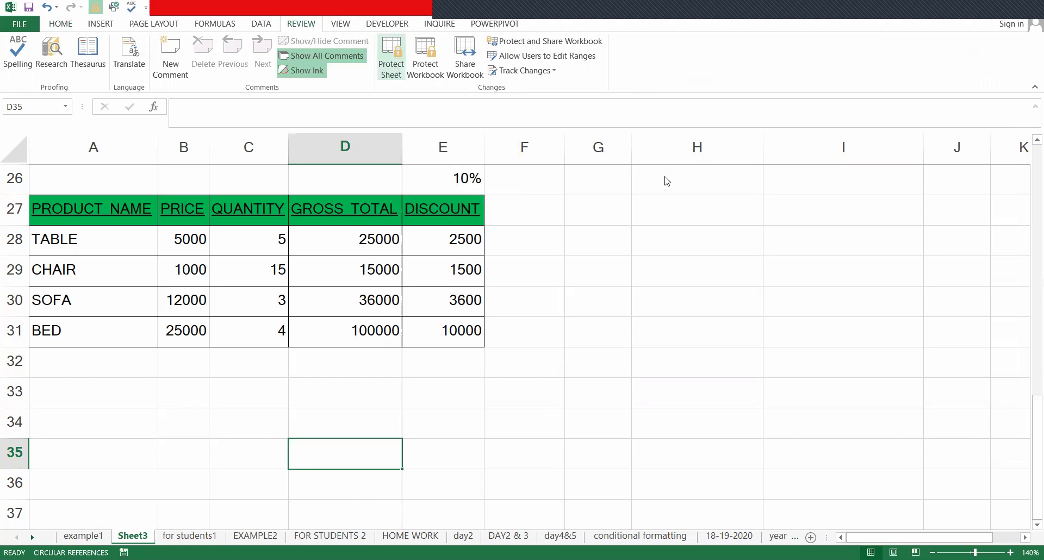
key(ctrl+1)
key(space)
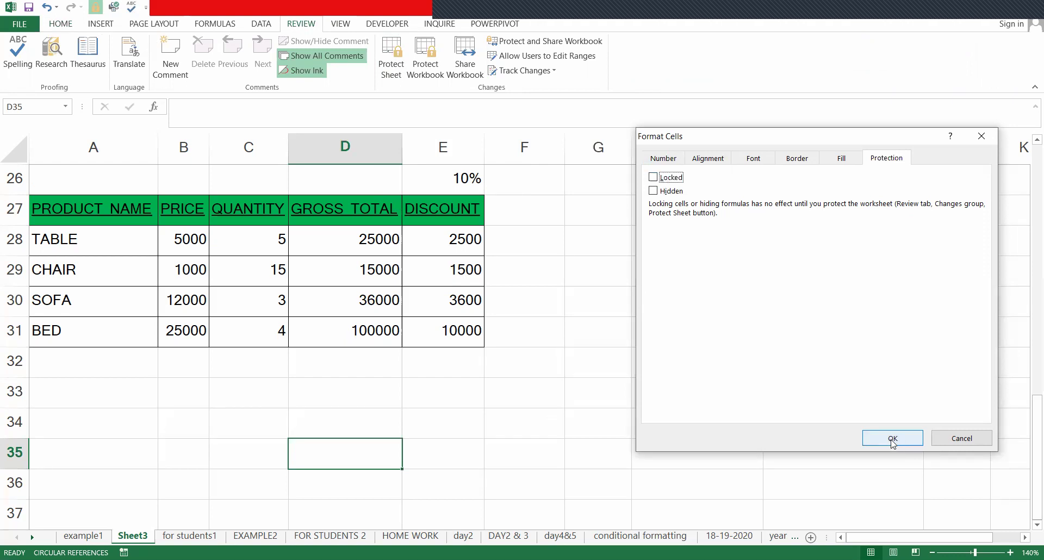
click(893, 439)
click(371, 427)
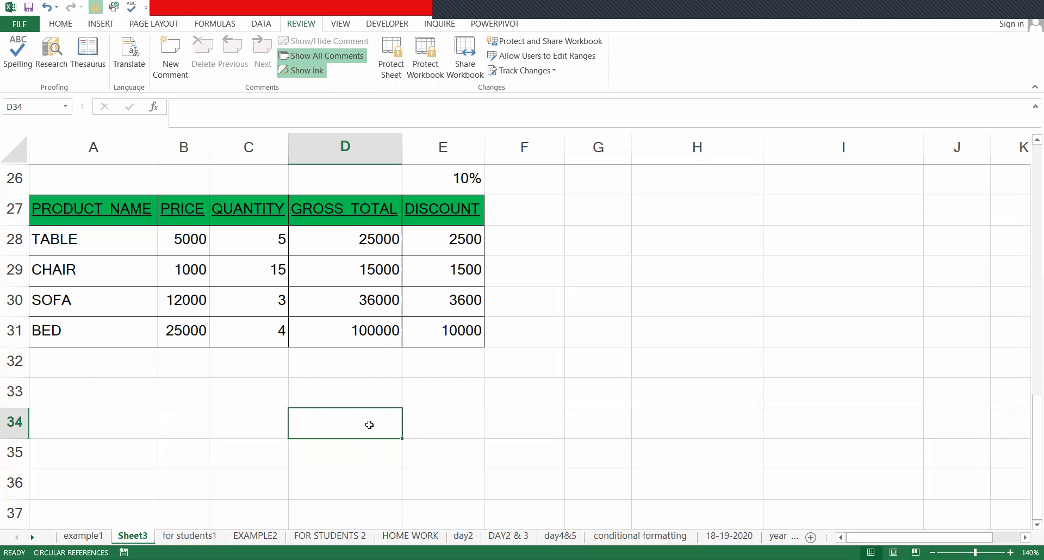
key(ctrl+1)
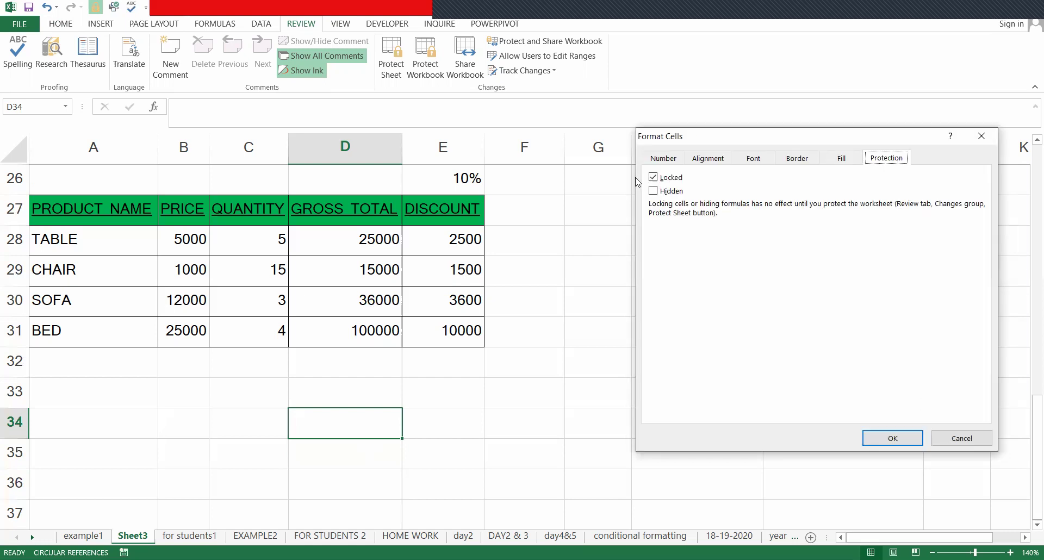
key(Escape)
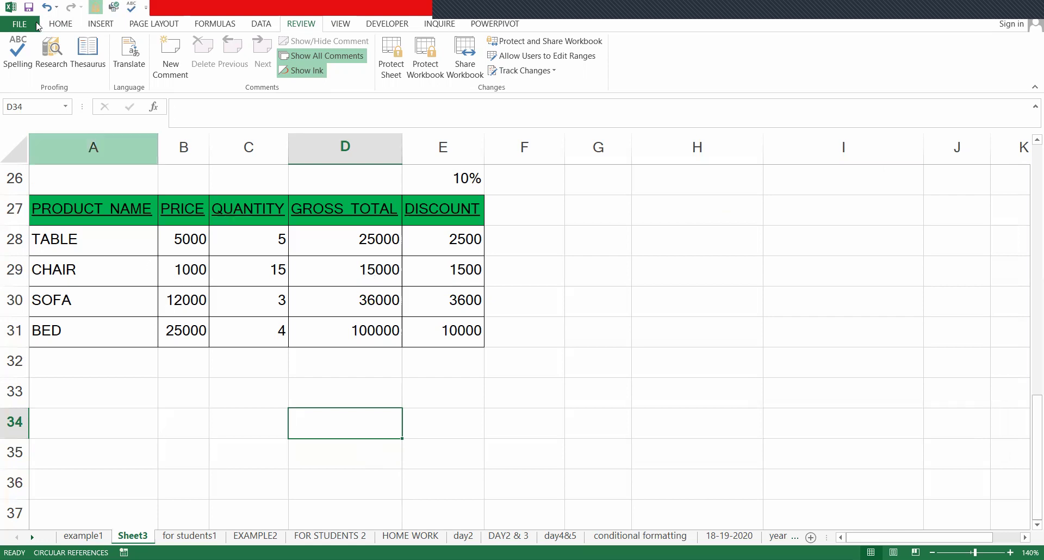
- Fill the GROSS TOTAL and DISCOUNT figures D28:E31 red
click(67, 25)
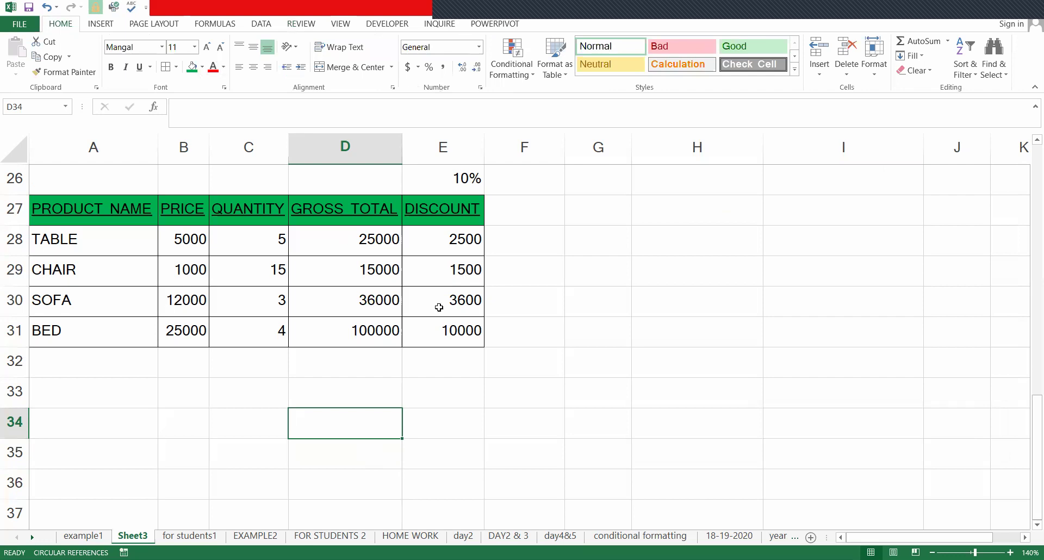
drag(345, 239, 448, 329)
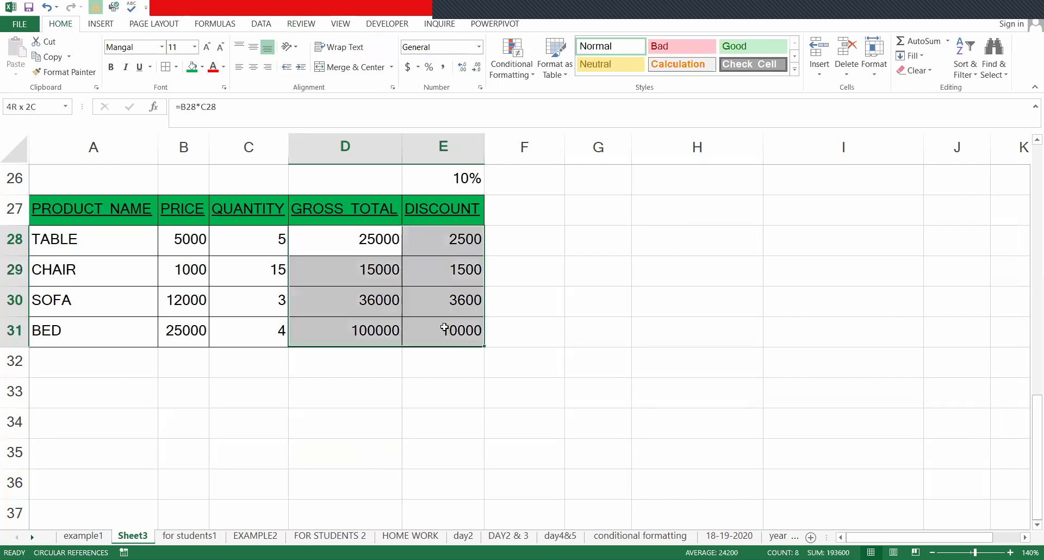
click(203, 69)
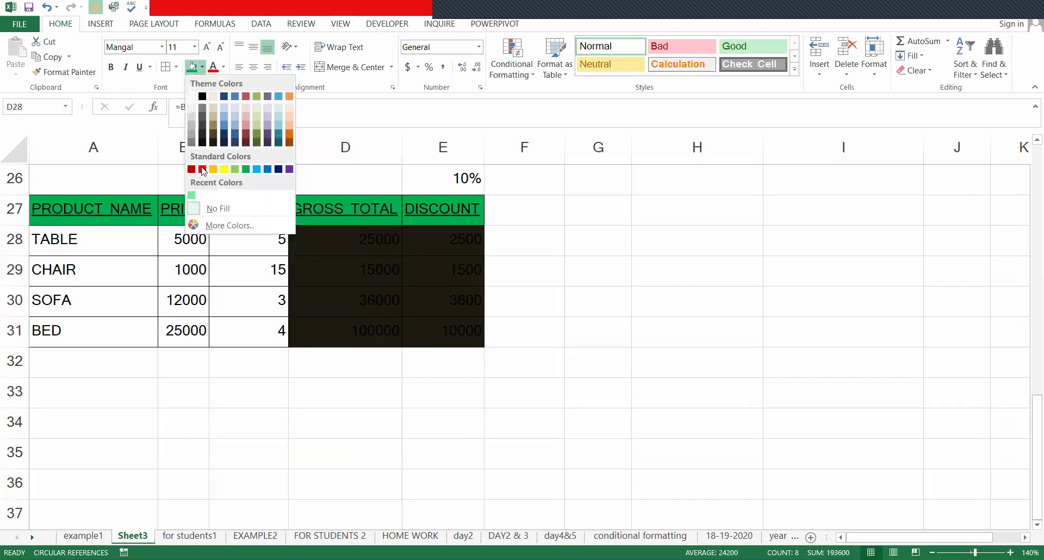
click(204, 170)
click(553, 222)
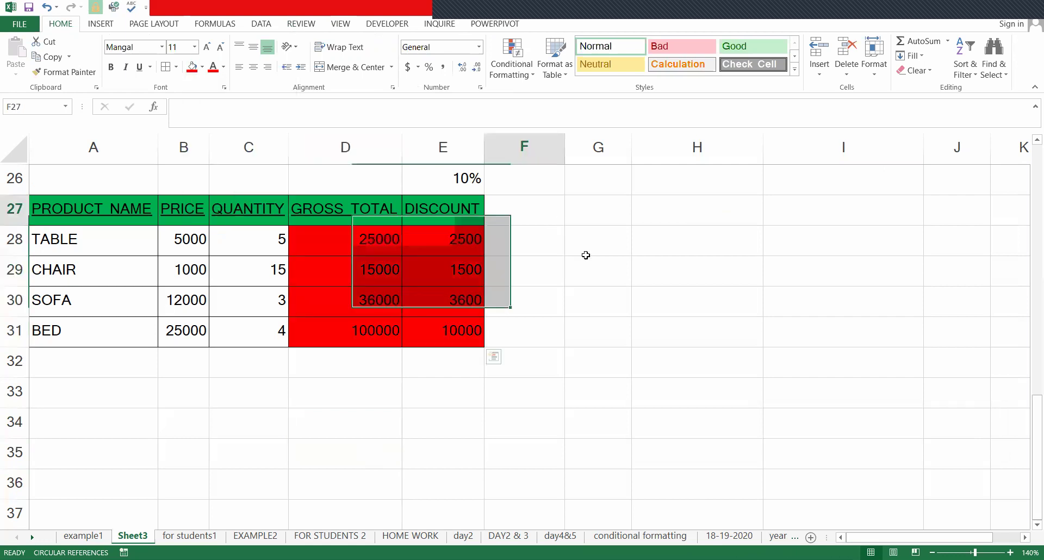
- Review the red figures and header row A27:E27, then select row 26 across to column E and up
drag(359, 242, 438, 328)
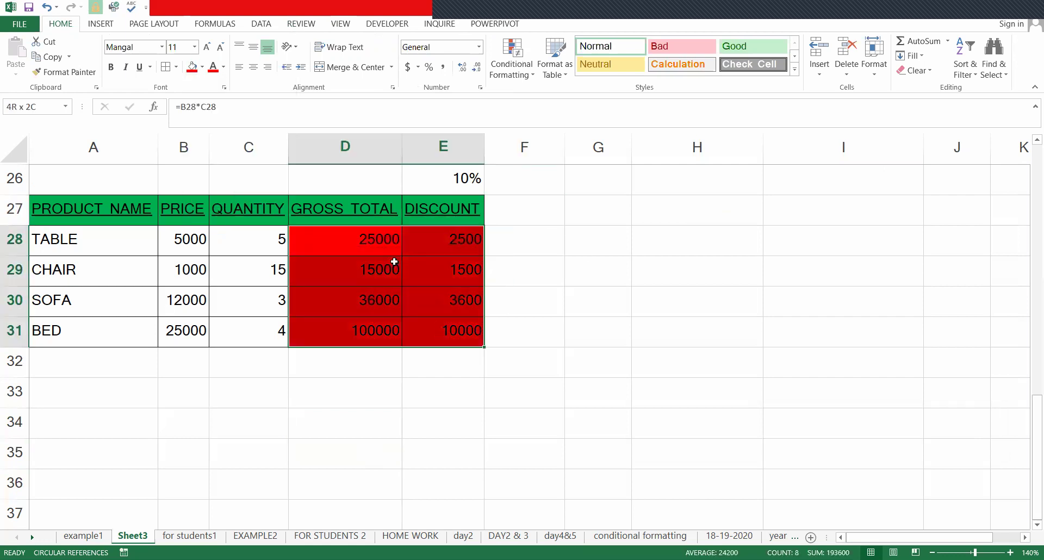
drag(54, 209, 462, 211)
click(755, 174)
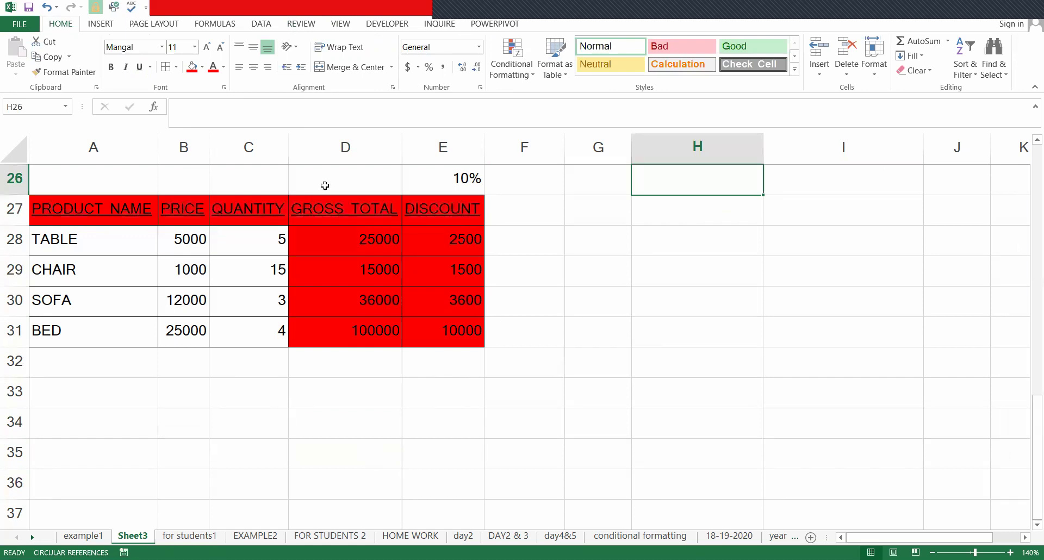
drag(134, 187, 196, 185)
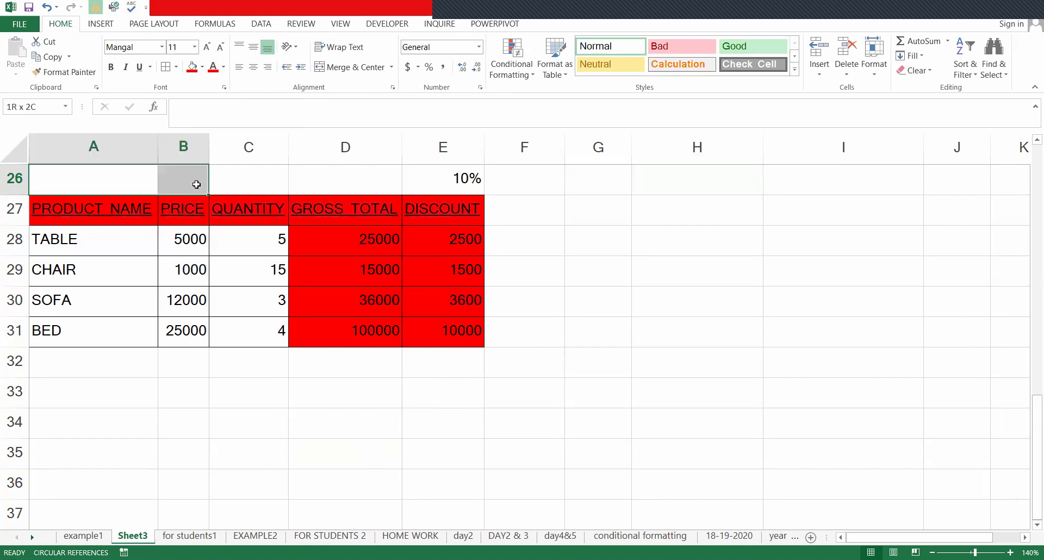
key(shift+Right)
key(shift+Right)
key(shift+Right)
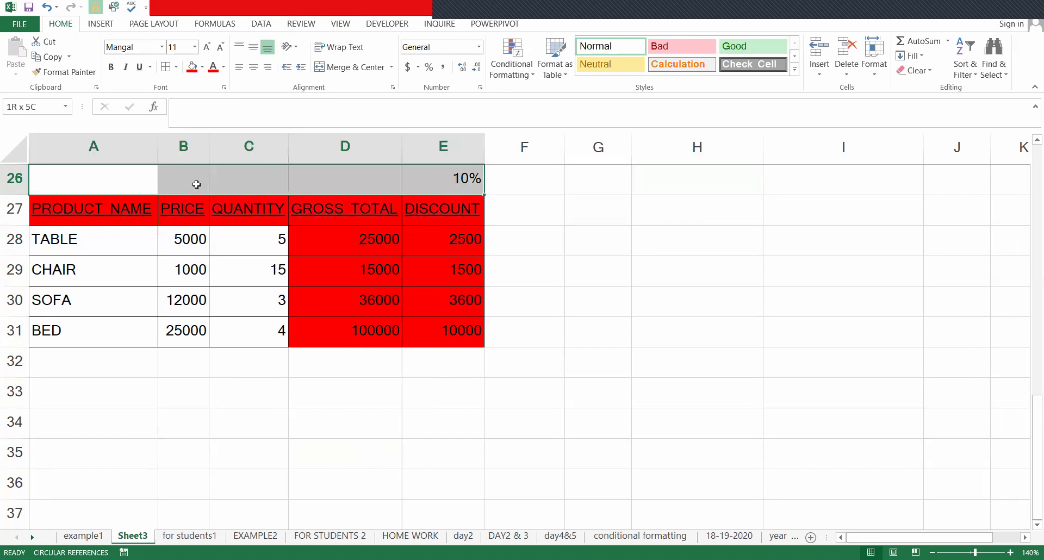
key(ctrl+shift+Right)
key(ctrl+shift+Up)
key(ctrl+shift+Up)
key(ctrl+shift+Up)
key(ctrl+shift+Up)
key(ctrl+shift+Up)
key(ctrl+shift+Up)
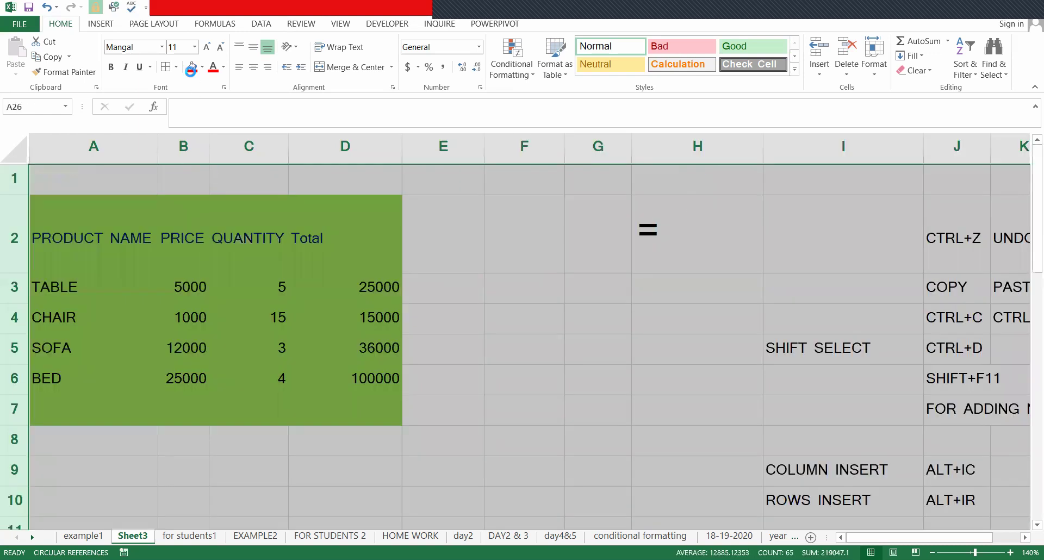
- Fill the area beside the table, F27:N32, with red
scroll(210, 133, down, 11)
scroll(428, 234, up, 2)
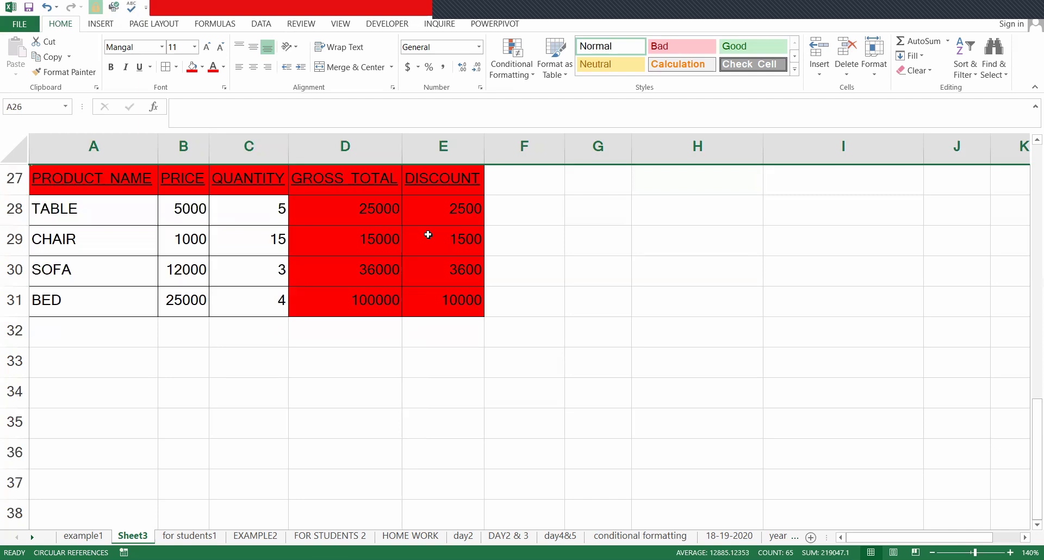
click(489, 186)
key(shift+Right)
key(shift+Down)
key(shift+Down)
key(shift+Down)
key(shift+Down)
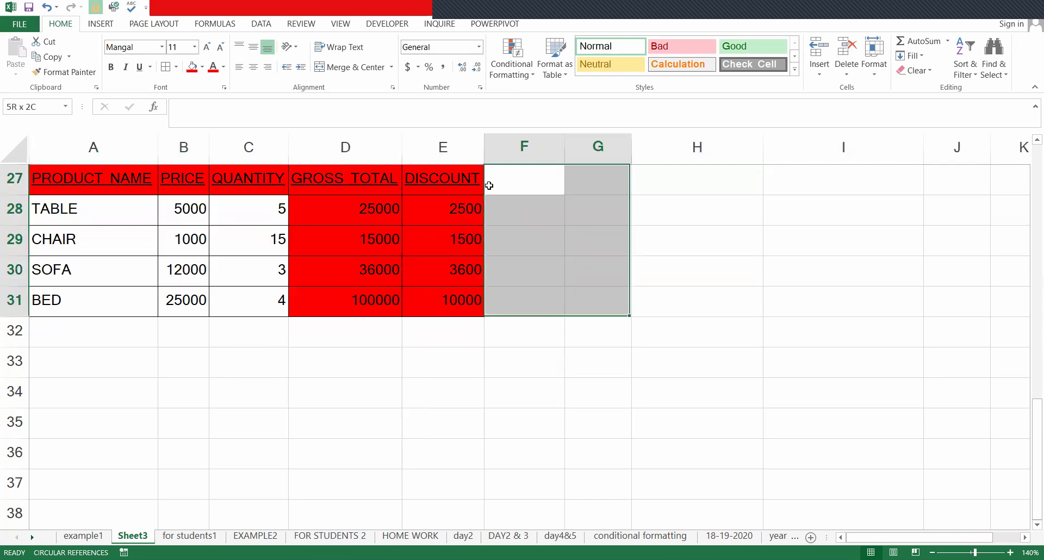
key(shift+Right)
key(shift+Right)
key(shift+Right)
key(shift+Right)
key(shift+Down)
key(shift+Right)
key(shift+Right)
key(shift+Right)
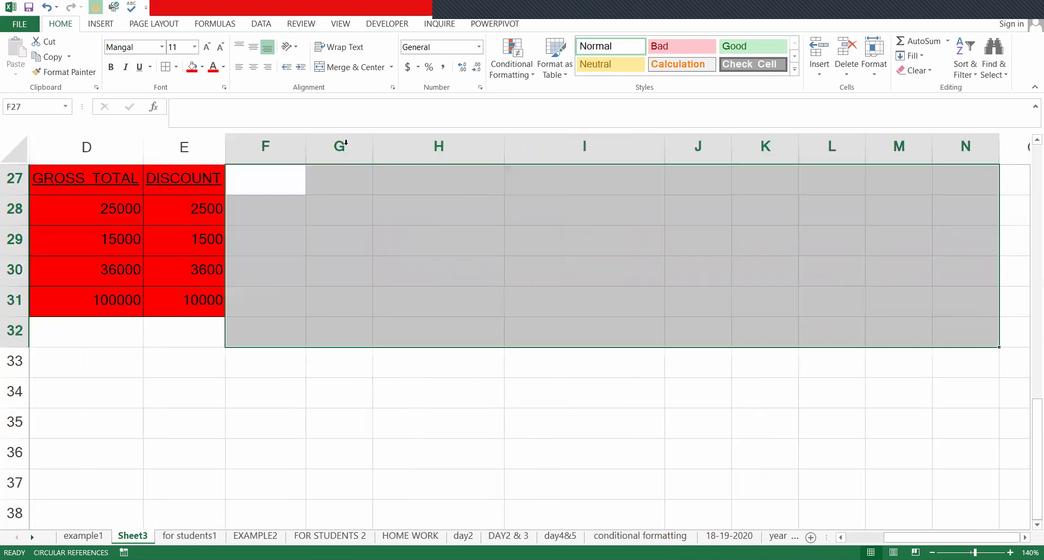
click(193, 70)
- Fill the empty block below the table, A32:O39, with red and return to the CHAIR row
scroll(143, 347, down, 2)
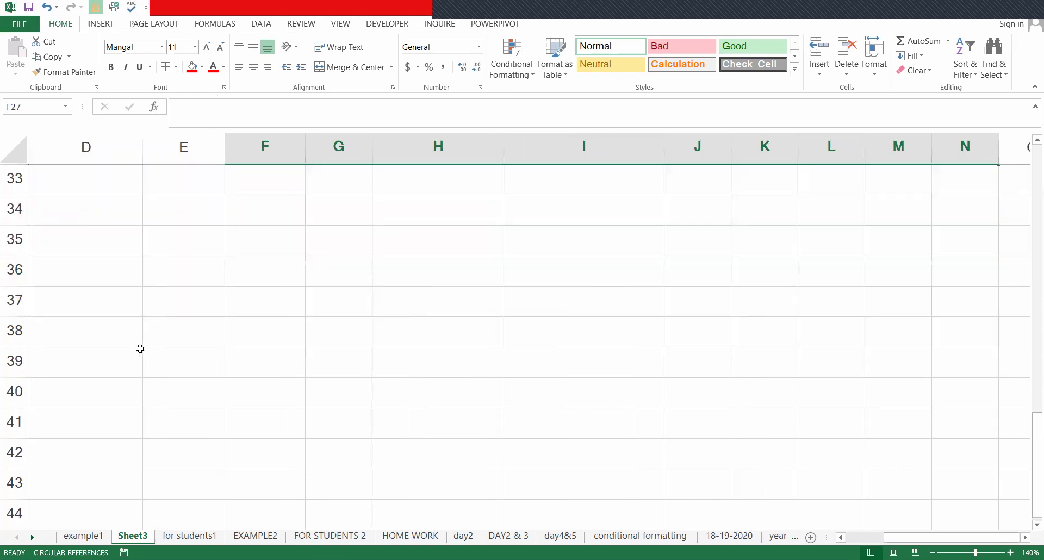
scroll(120, 344, up, 3)
click(118, 342)
key(Home)
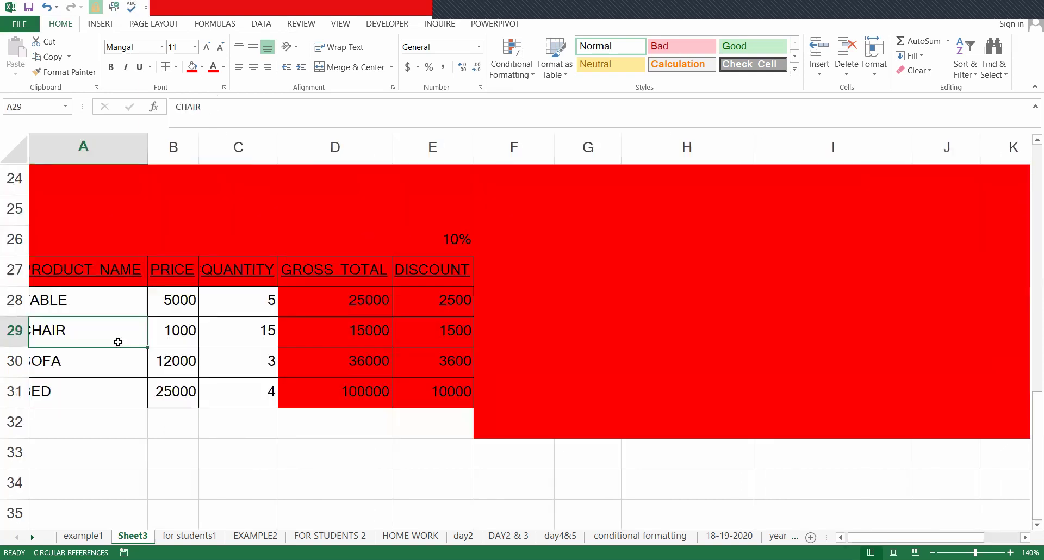
key(Down)
key(Down)
key(Down)
key(shift+Right)
key(shift+Right)
key(shift+Right)
key(shift+Right)
key(shift+Right)
key(shift+Right)
key(shift+Right)
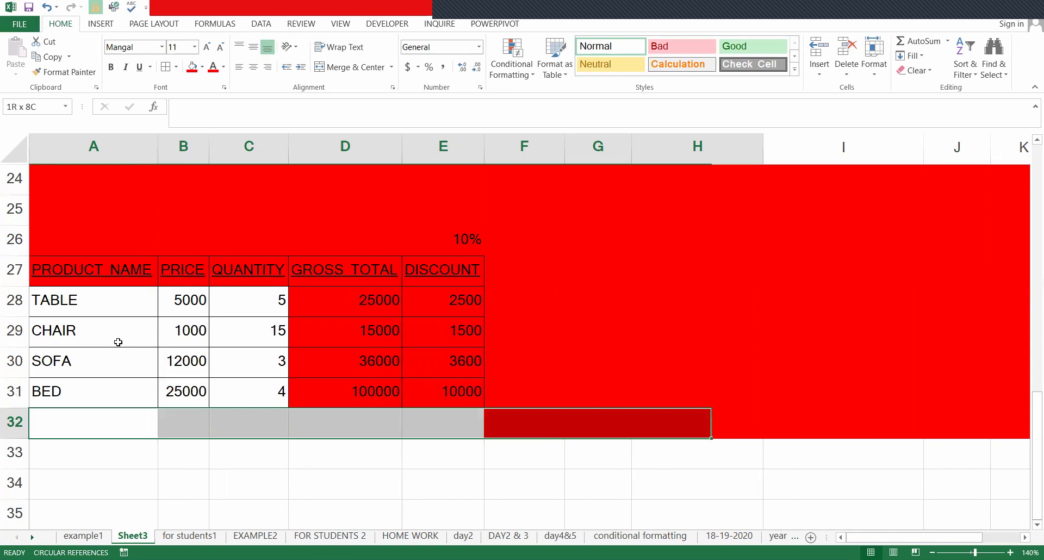
key(shift+Right)
key(shift+Right)
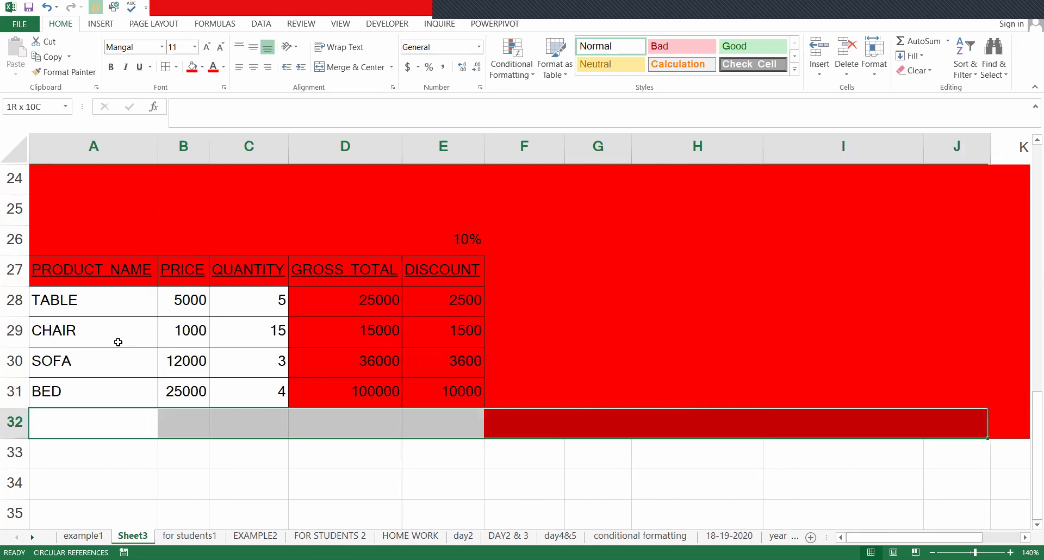
key(shift+Right)
key(shift+Right)
key(shift+Right)
key(shift+Right)
key(shift+Down)
key(shift+Down)
key(shift+Down)
key(shift+Down)
key(shift+Down)
key(shift+Down)
key(shift+Down)
key(shift+Right)
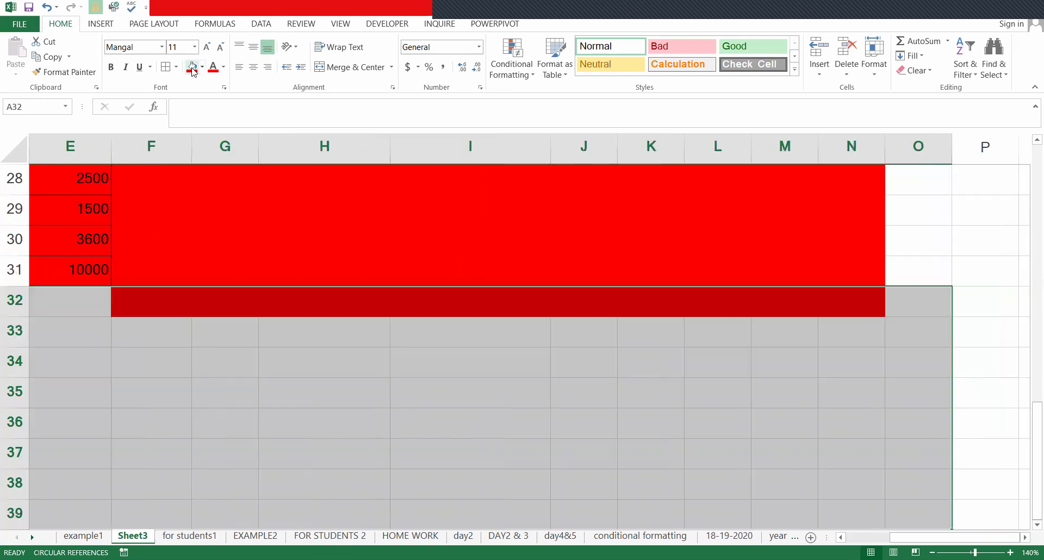
click(193, 70)
click(93, 301)
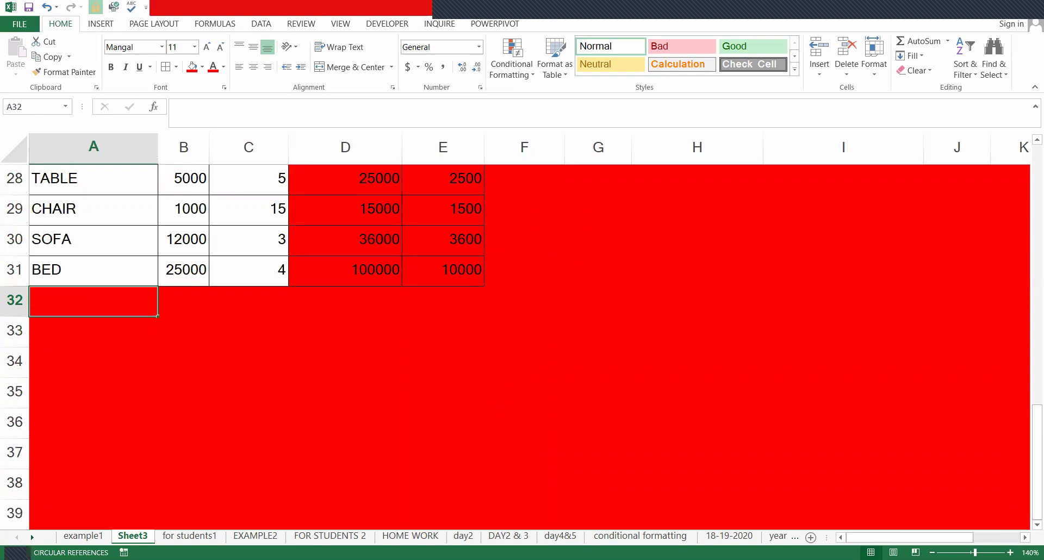
key(ctrl+Up)
key(ctrl+Up)
key(Up)
key(Up)
key(Down)
key(Down)
key(Down)
key(Down)
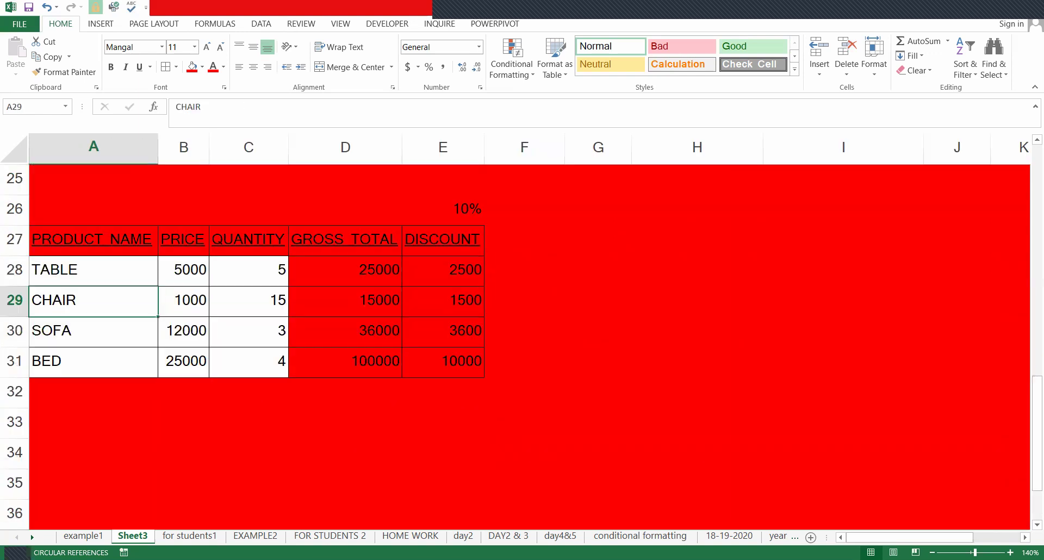
click(184, 240)
key(Down)
key(Down)
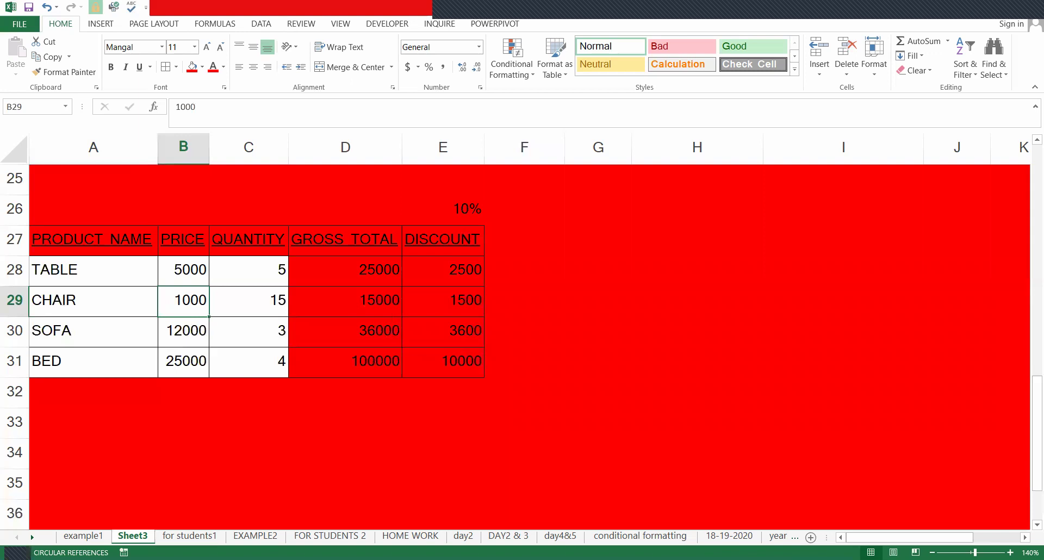
key(Up)
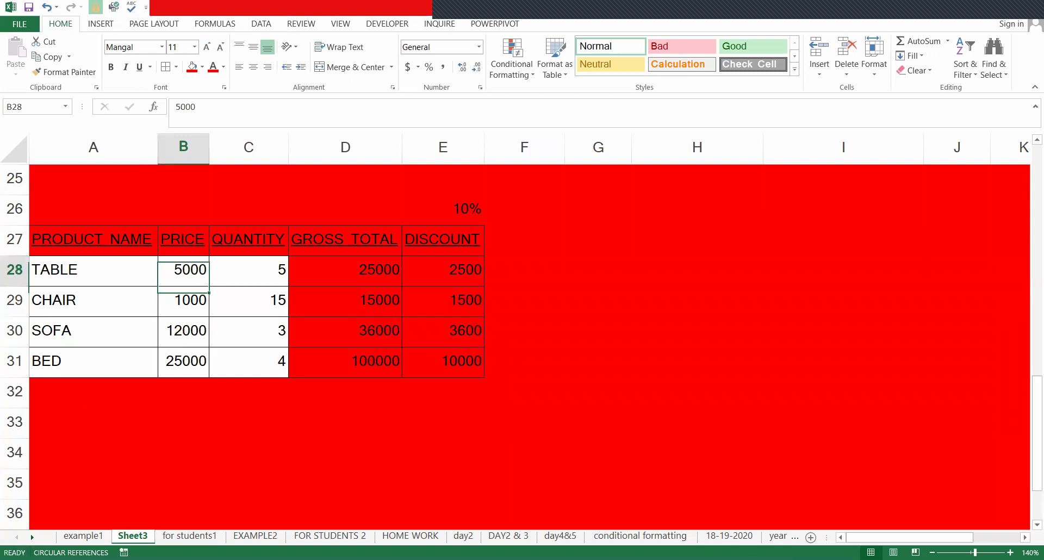
key(Left)
key(Up)
key(Right)
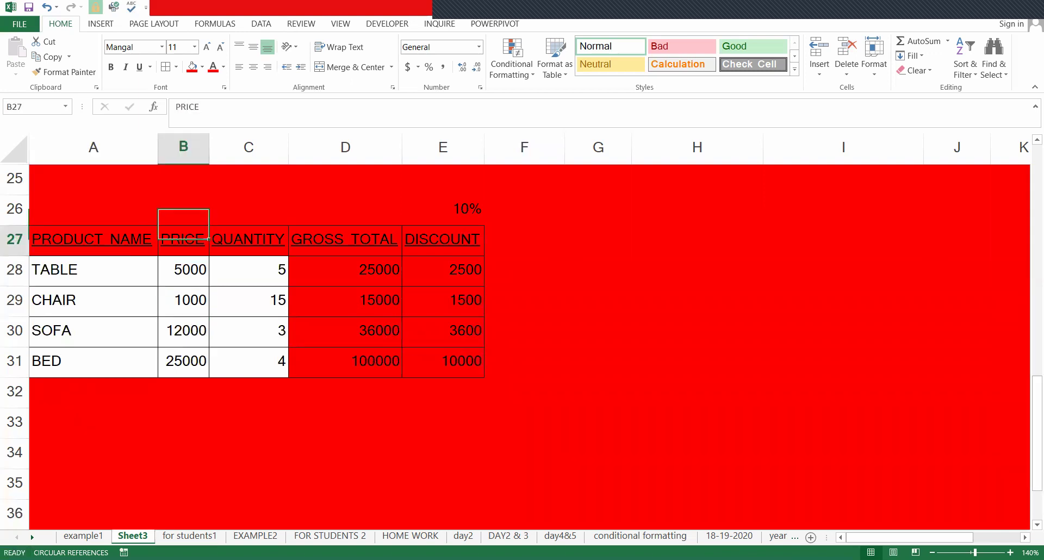
key(Right)
key(Left)
key(Down)
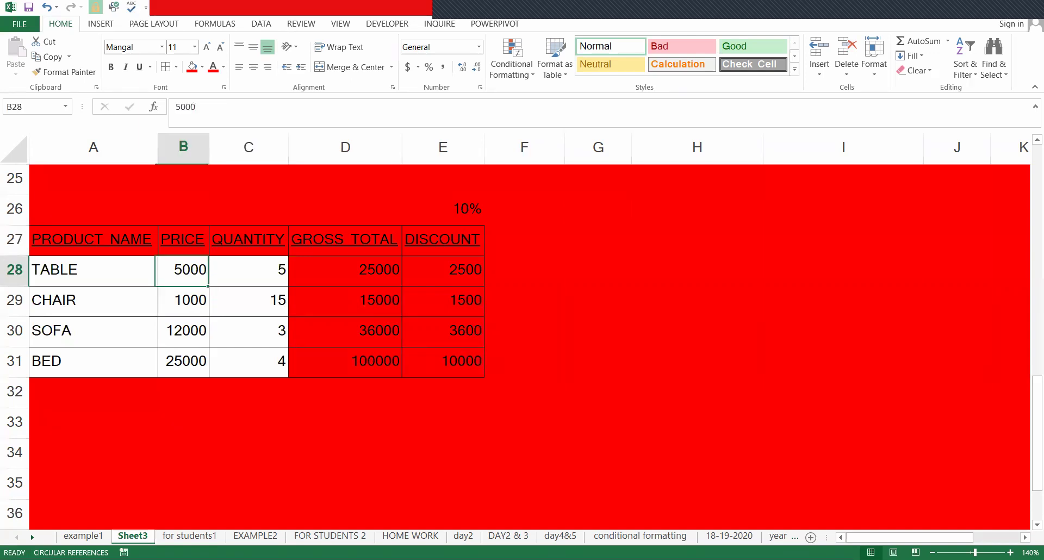
key(Down)
key(Down)
key(Up)
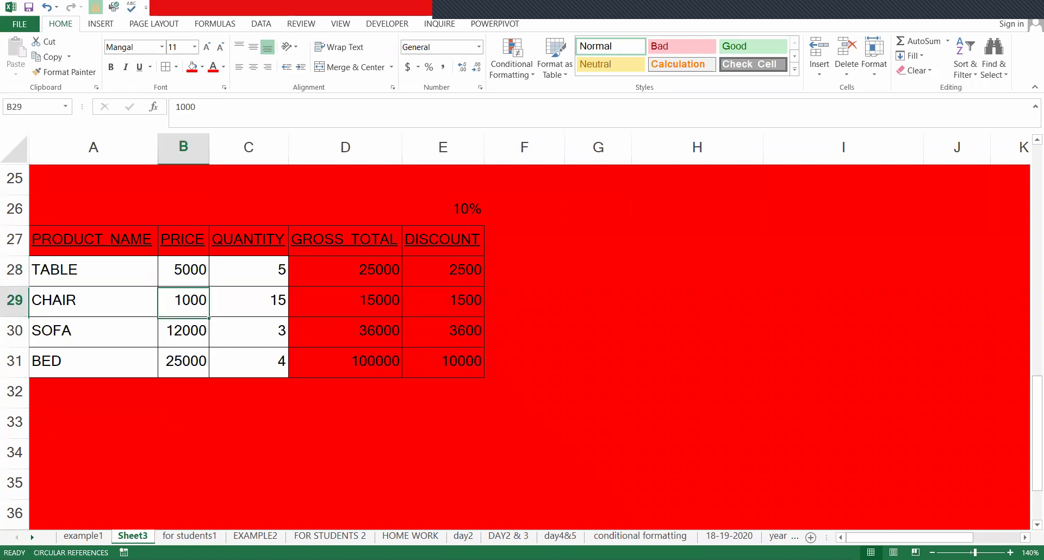
key(Left)
key(Up)
key(Up)
key(Up)
key(Up)
key(Down)
key(Down)
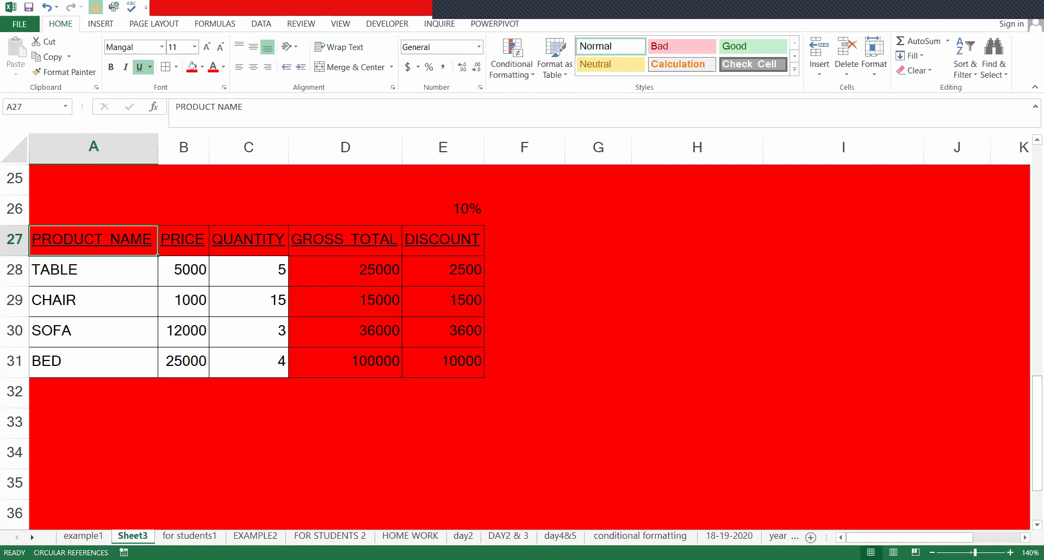
key(Down)
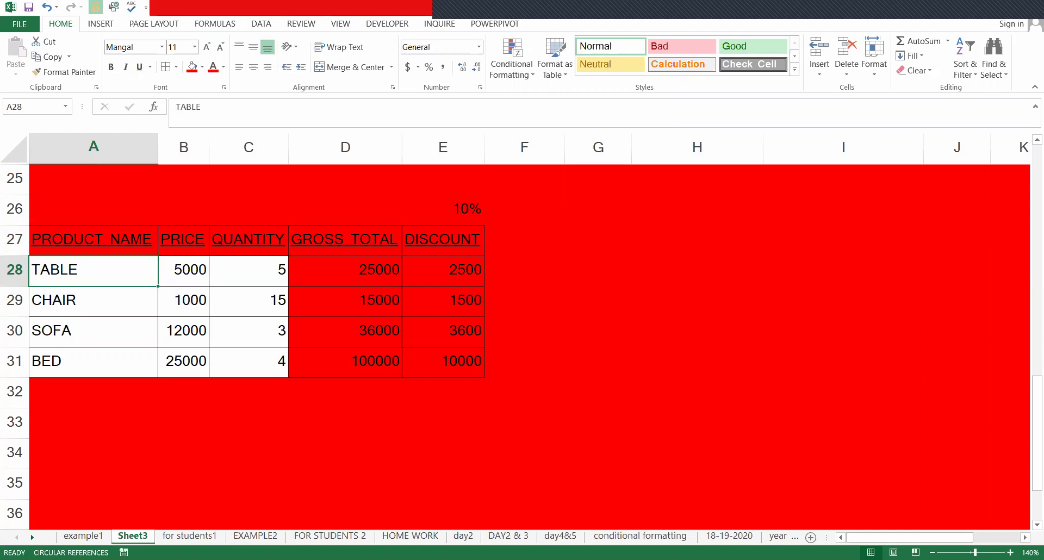
key(shift+Right)
key(shift+Right)
key(shift+Down)
key(shift+Down)
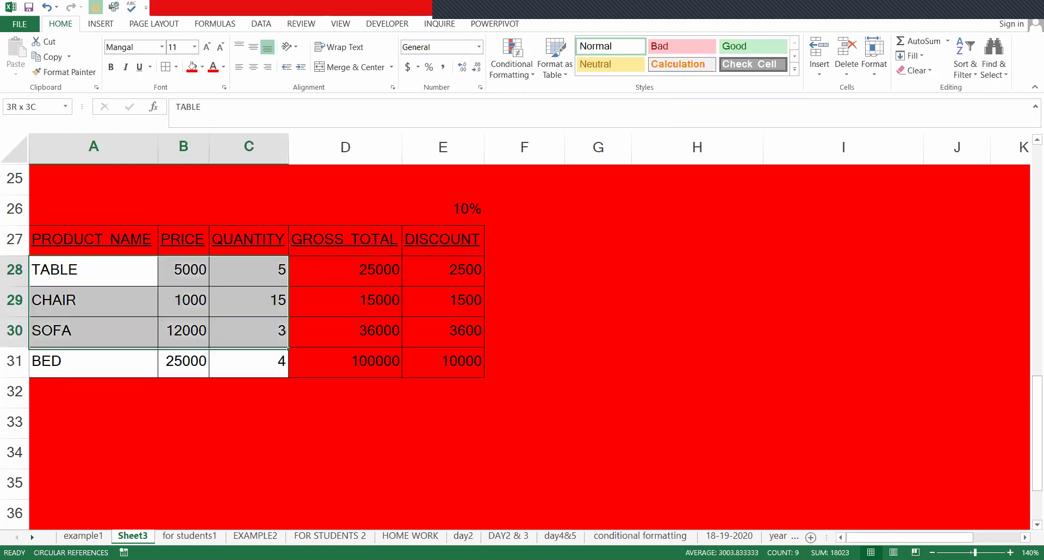
key(Left)
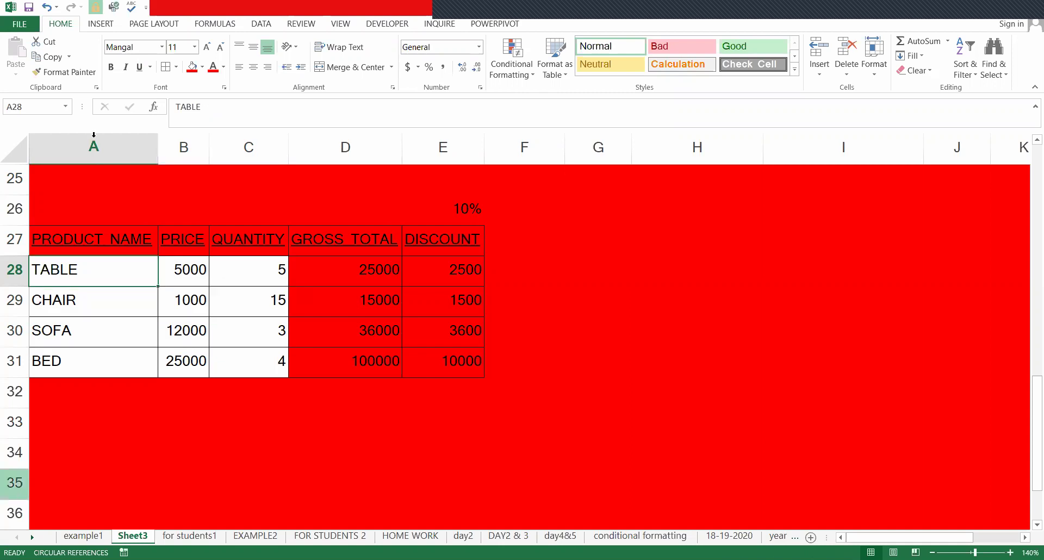
- Give the input cells A28:C31 a light green fill
click(202, 67)
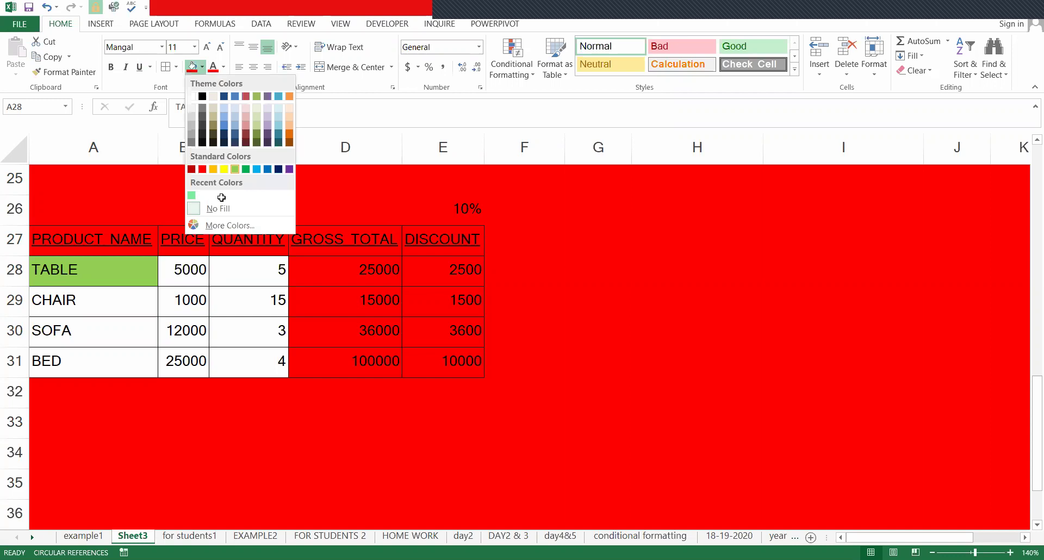
key(shift+Down)
key(shift+Right)
key(shift+Right)
key(shift+Down)
key(shift+Down)
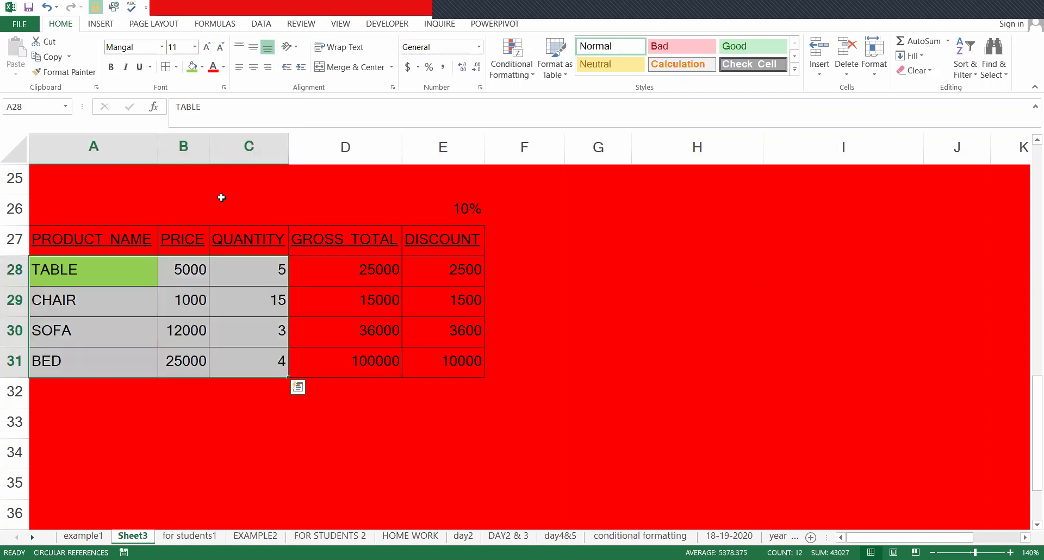
key(F4)
- Untick Locked for A28:C31 in the cell protection settings
click(311, 279)
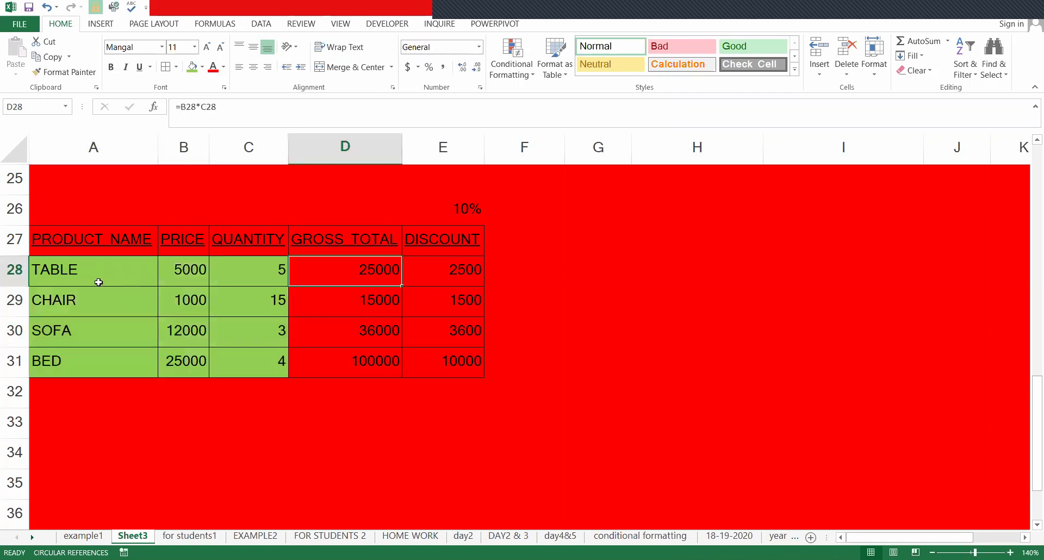
drag(88, 276, 255, 365)
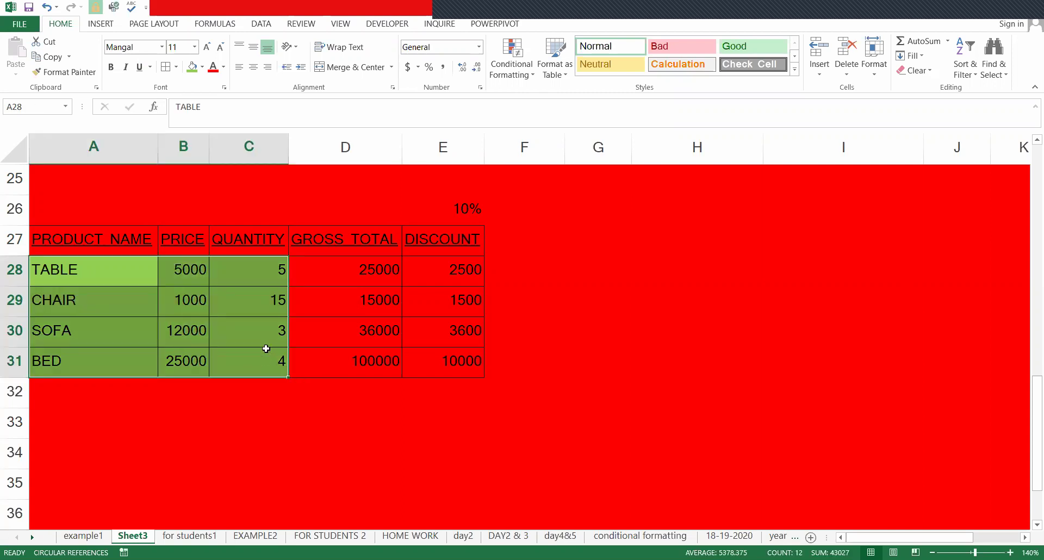
key(ctrl+1)
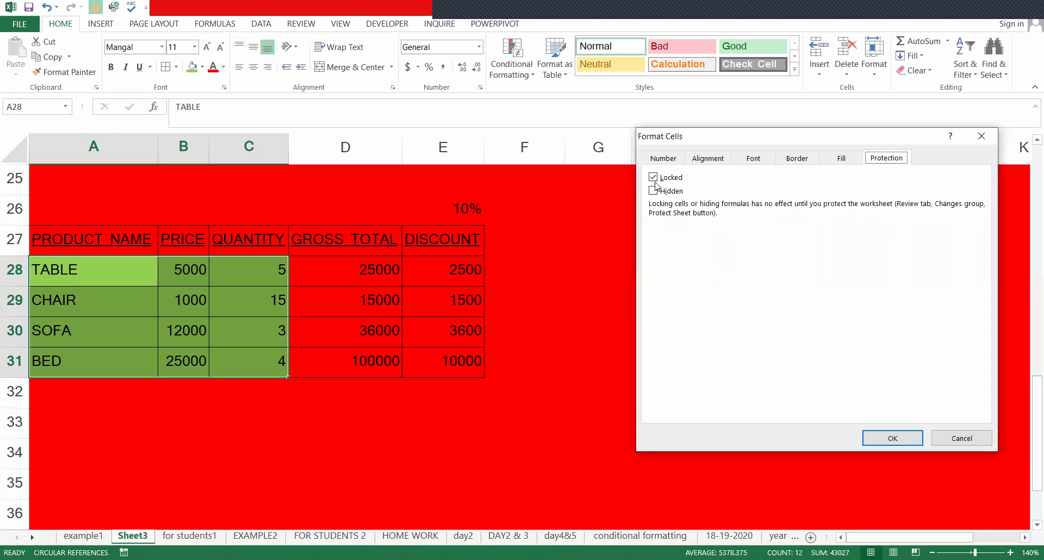
click(654, 178)
click(912, 440)
- Reopen Format Cells for A28:C31 to verify they are now unlocked
click(534, 381)
drag(149, 275, 232, 355)
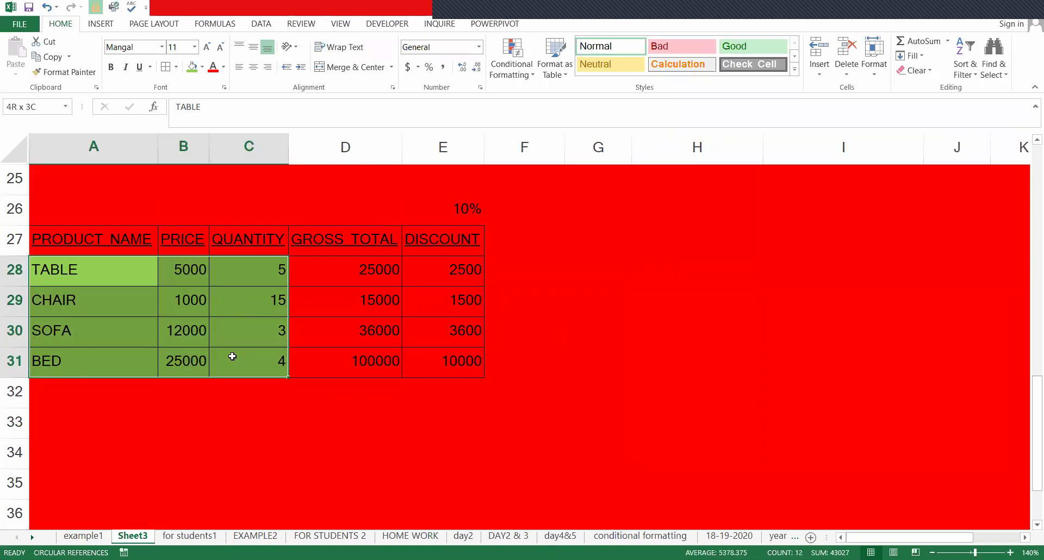
key(ctrl+1)
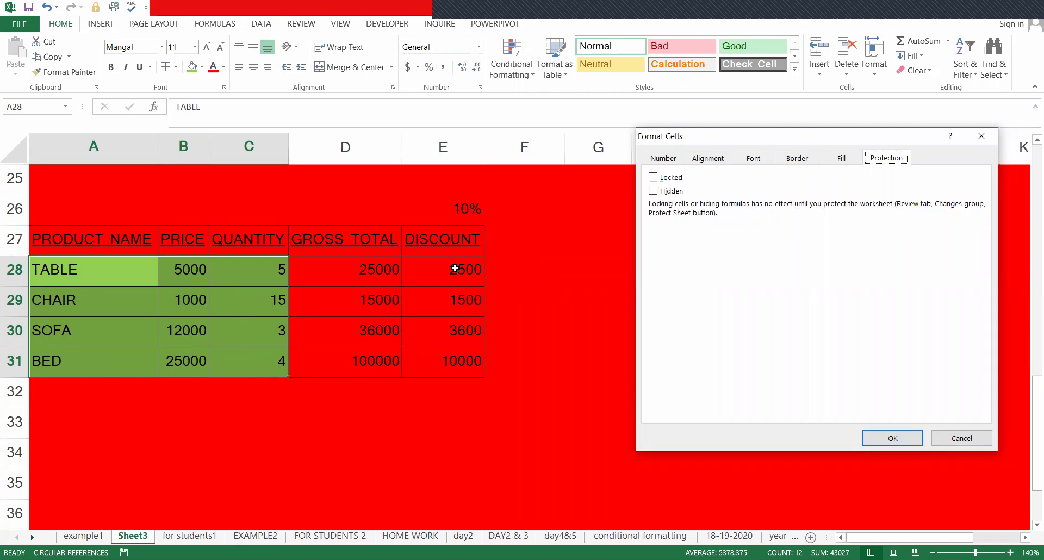
key(Escape)
click(455, 247)
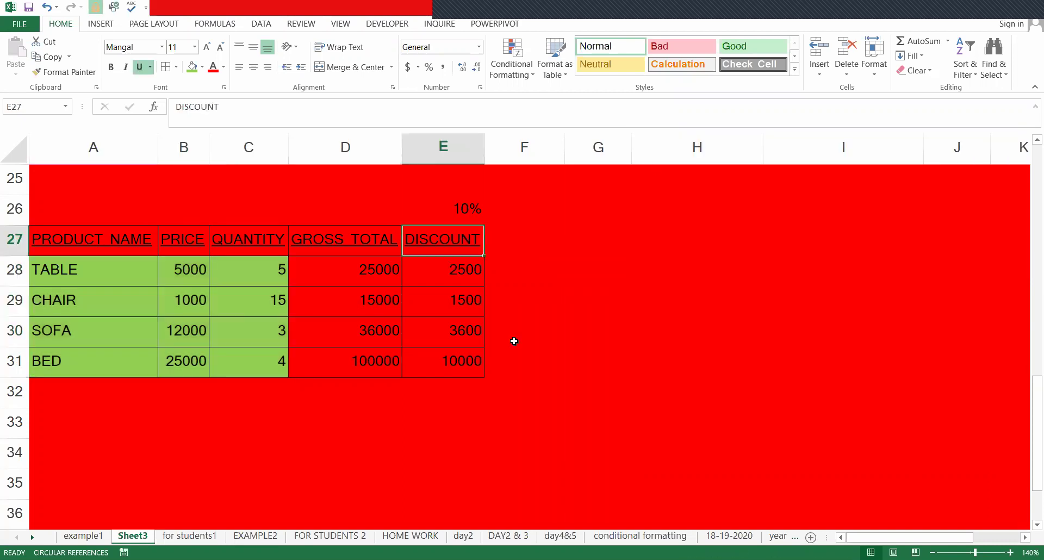
click(514, 344)
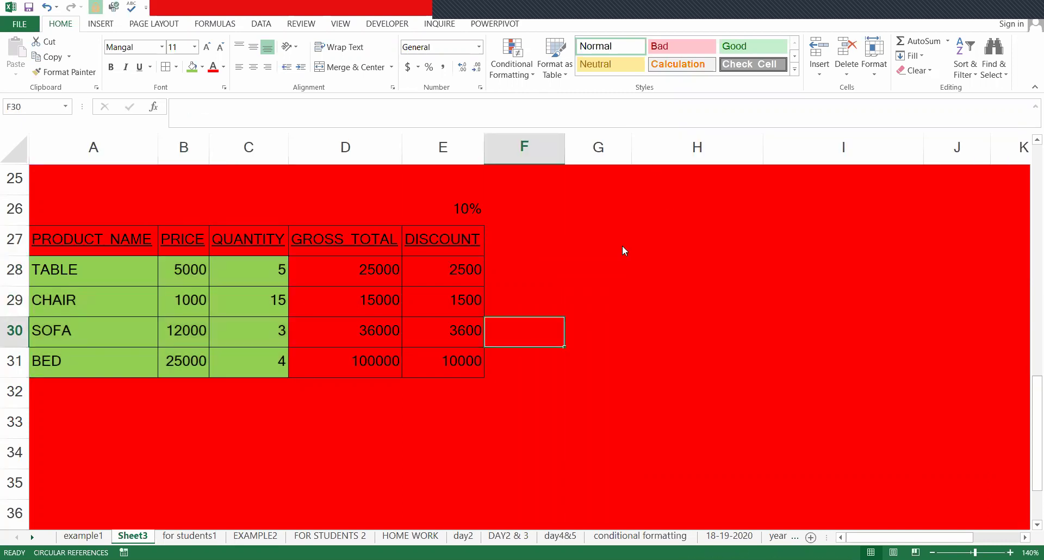
- Set the TABLE quantity in C28 to 10, giving a 50000 gross total
key(ctrl+1)
key(Escape)
click(234, 308)
click(283, 261)
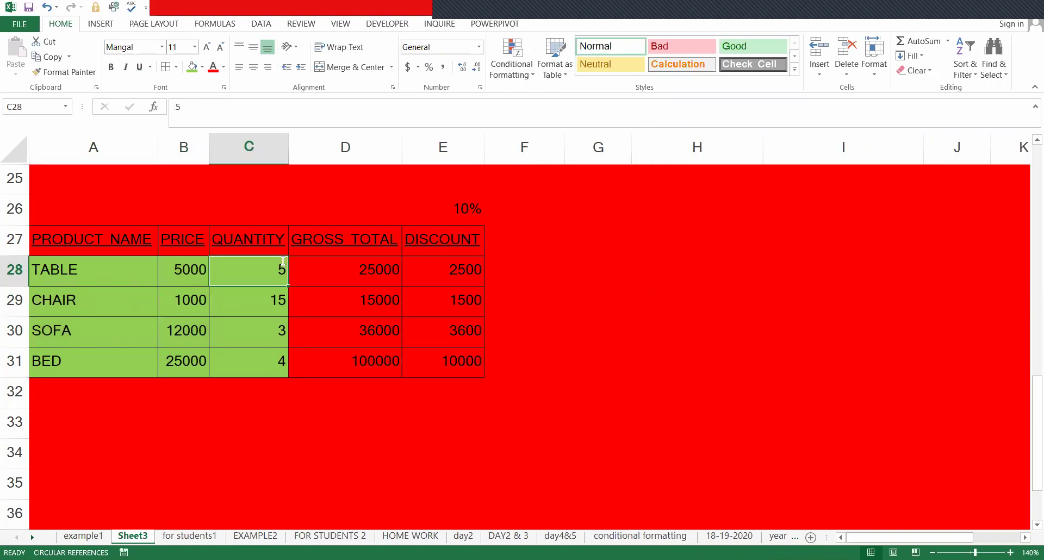
text(10)
key(Return)
- Enter 21 in G29 as a test, then undo it
key(Right)
key(Right)
key(Right)
key(Right)
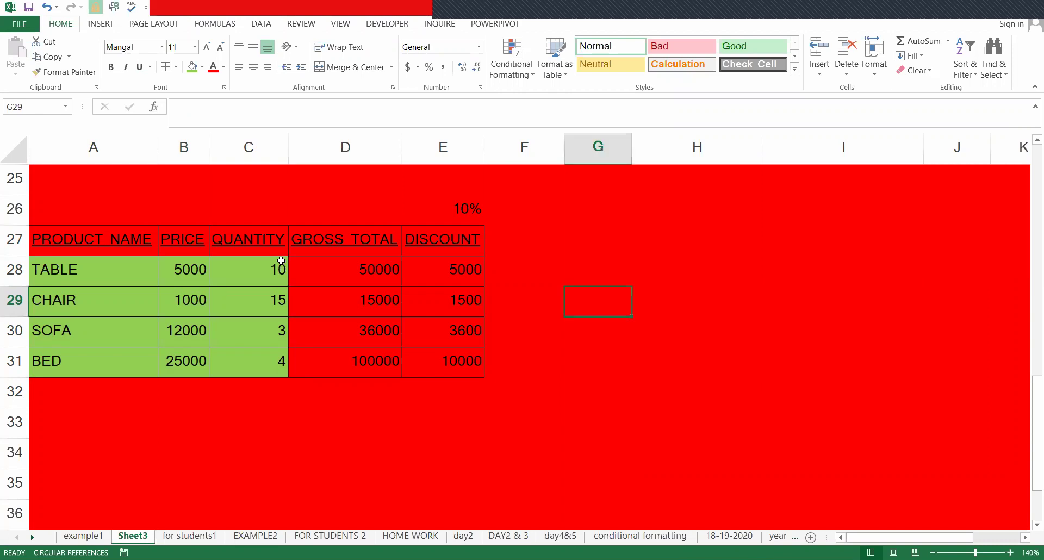
text(21)
key(Return)
key(Return)
key(ctrl+z)
- Verify the DISCOUNT area stays locked and the input cells A28:C31 are unlocked
drag(65, 242, 333, 215)
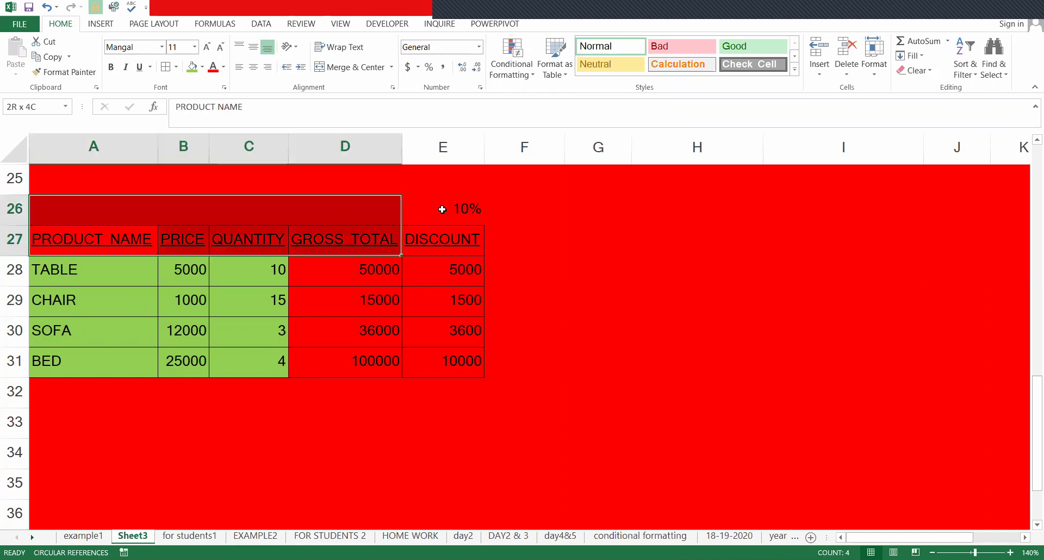
drag(443, 209, 815, 471)
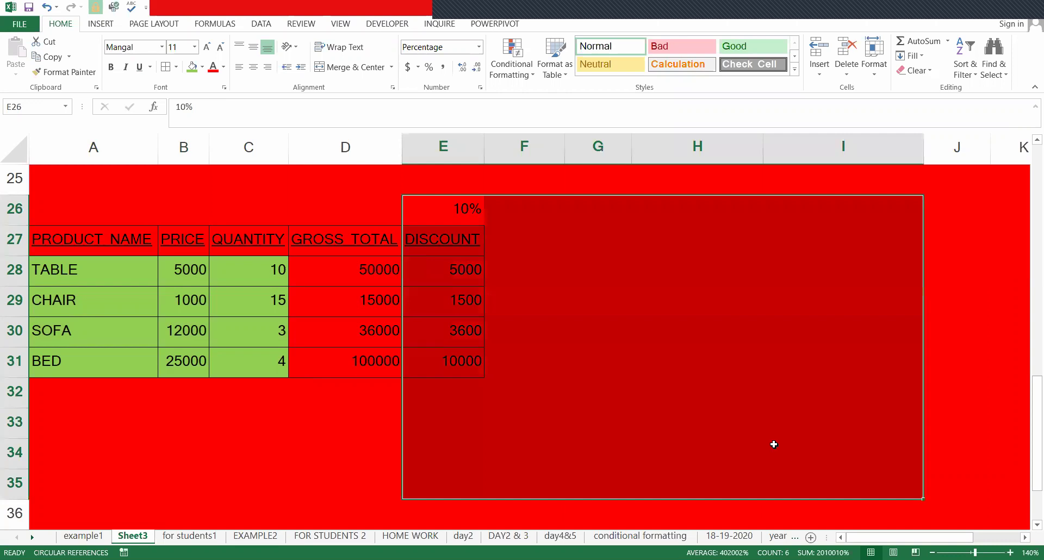
key(ctrl+1)
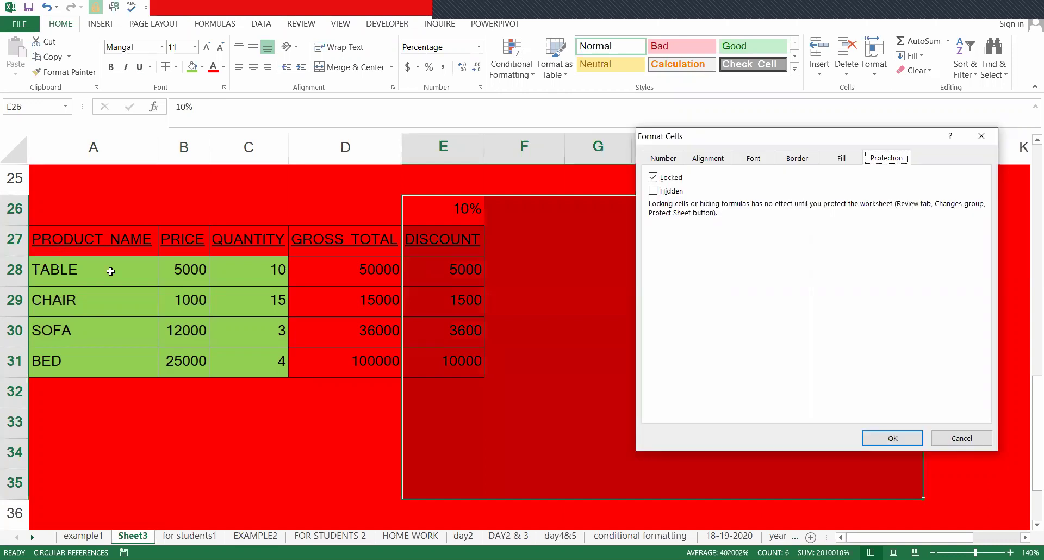
key(Escape)
drag(112, 245, 156, 283)
drag(92, 270, 256, 364)
key(ctrl+1)
key(Escape)
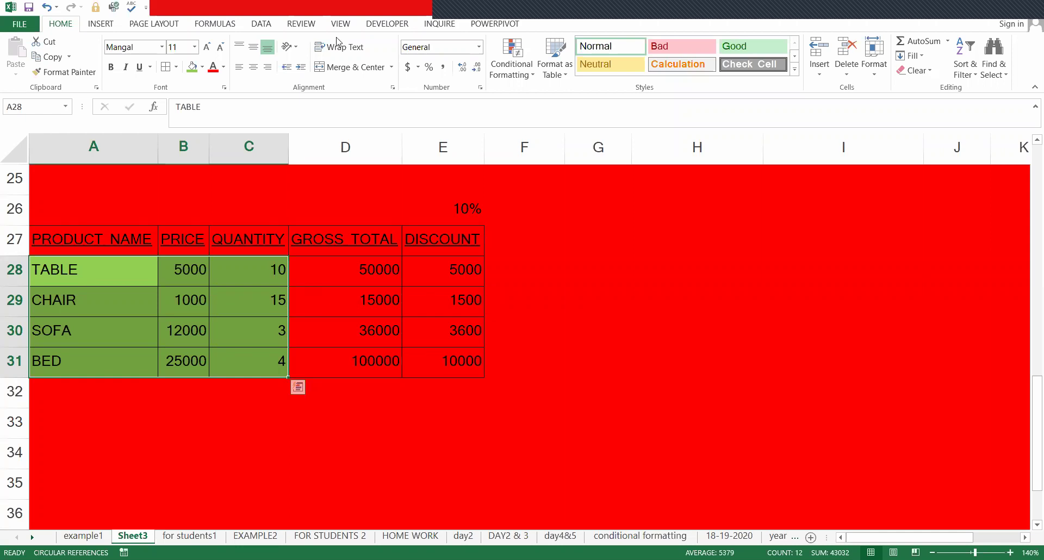
- Protect Sheet3 with a password, entering it twice to confirm
click(432, 390)
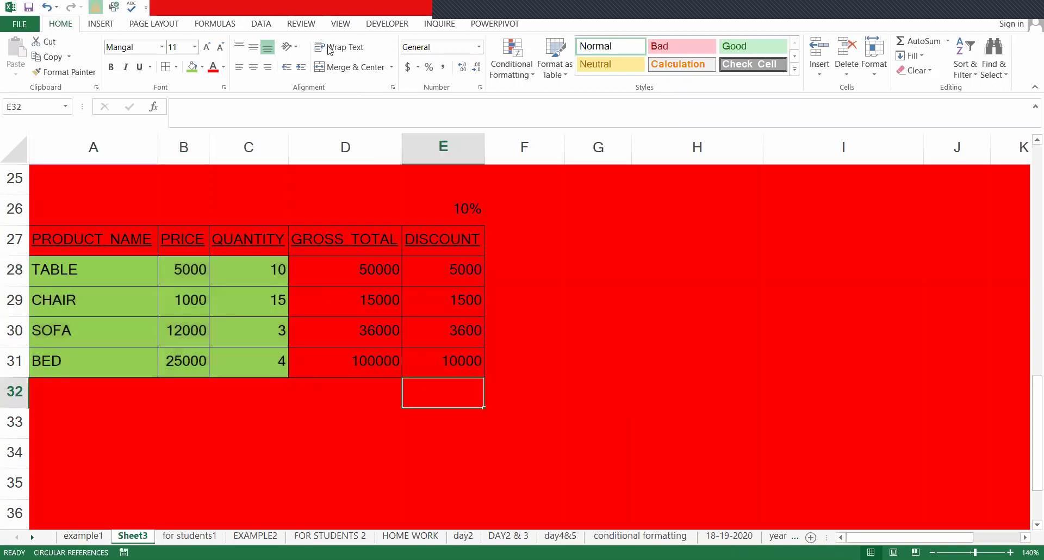
click(308, 25)
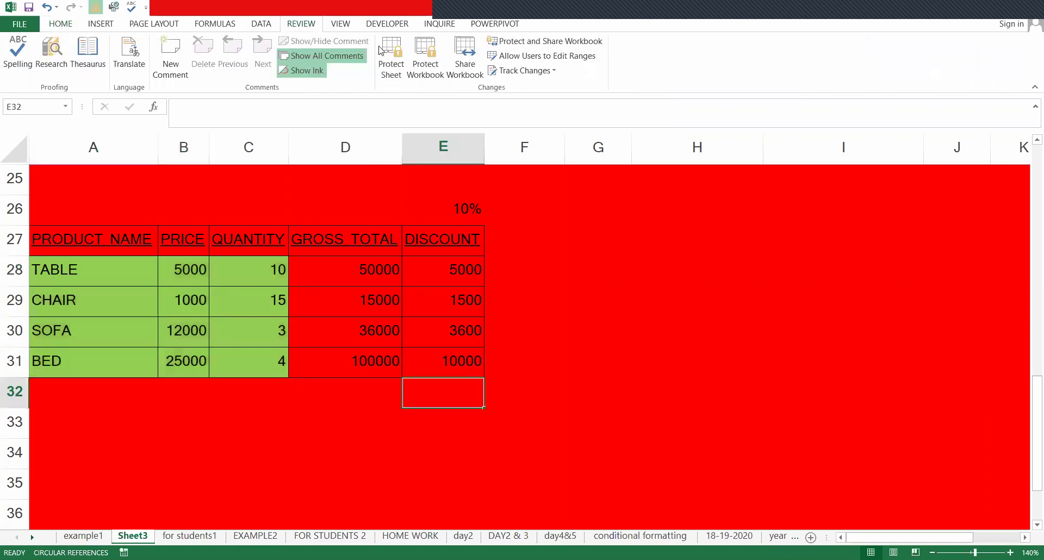
click(400, 81)
text(123)
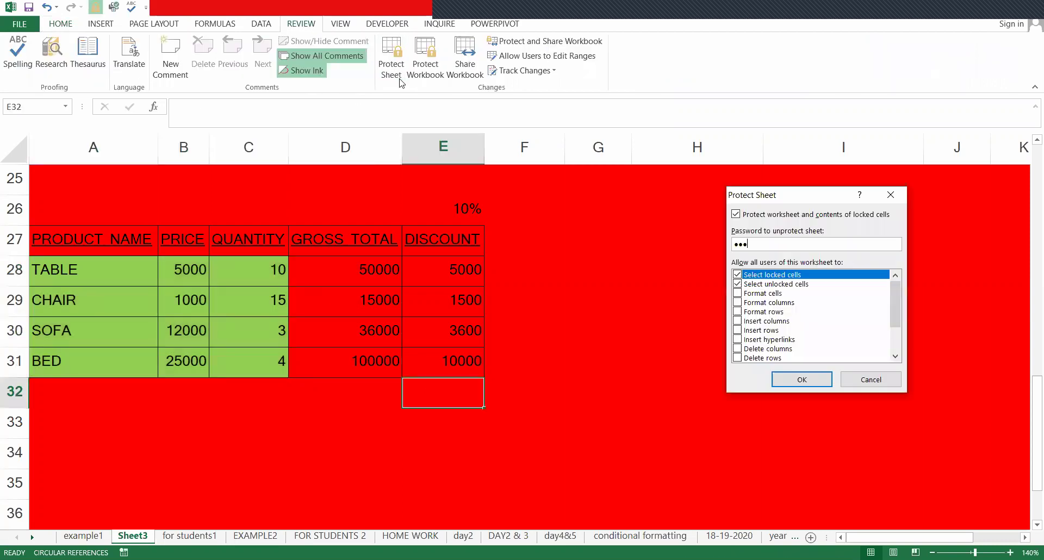
key(Return)
text(123)
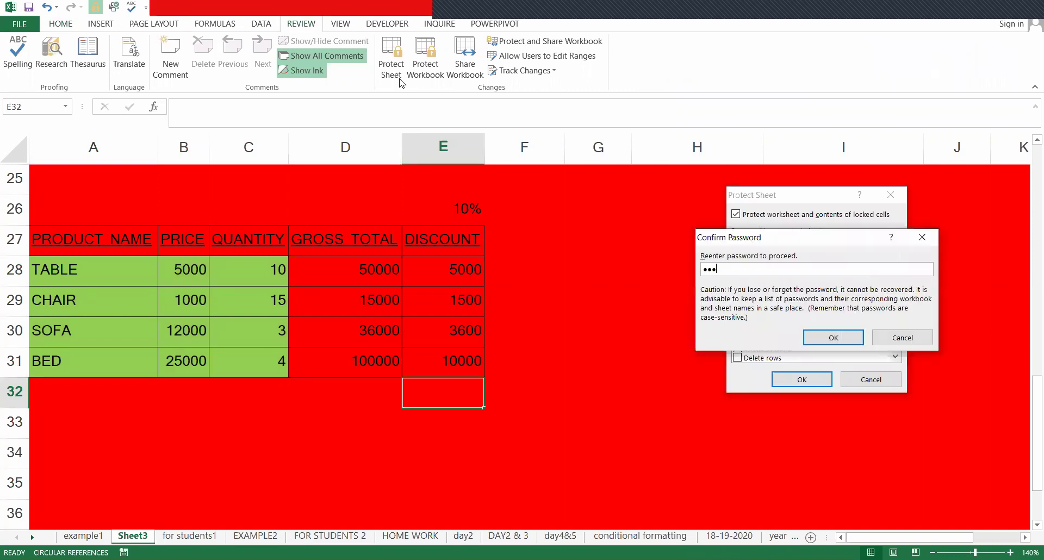
key(Return)
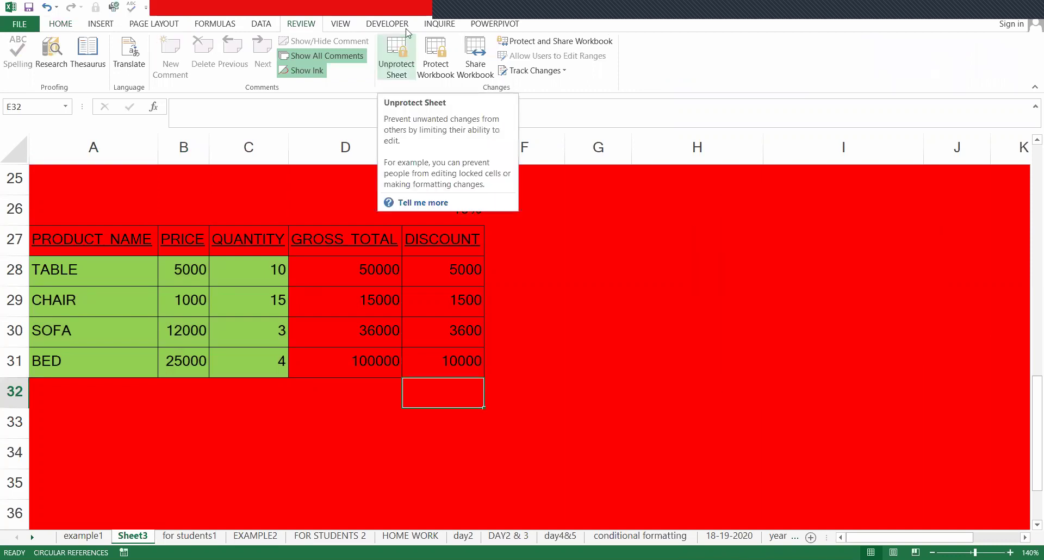
click(461, 271)
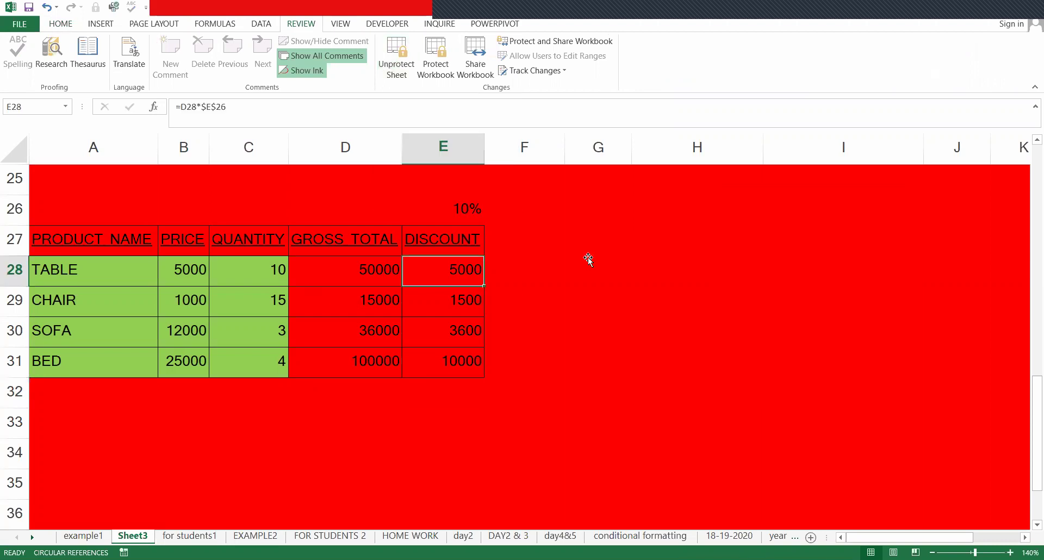
scroll(588, 256, up, 4)
click(588, 258)
scroll(556, 307, down, 4)
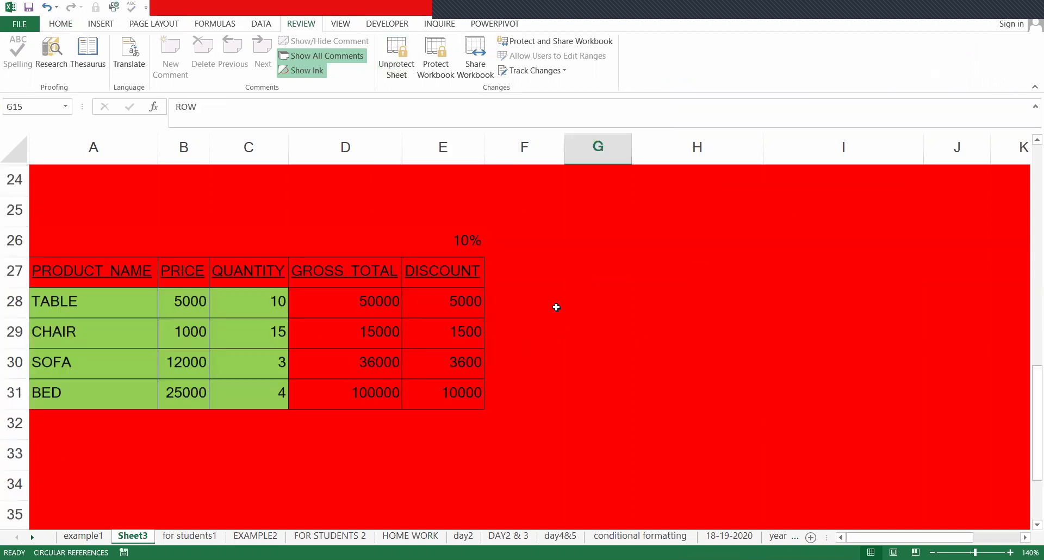
double_click(520, 323)
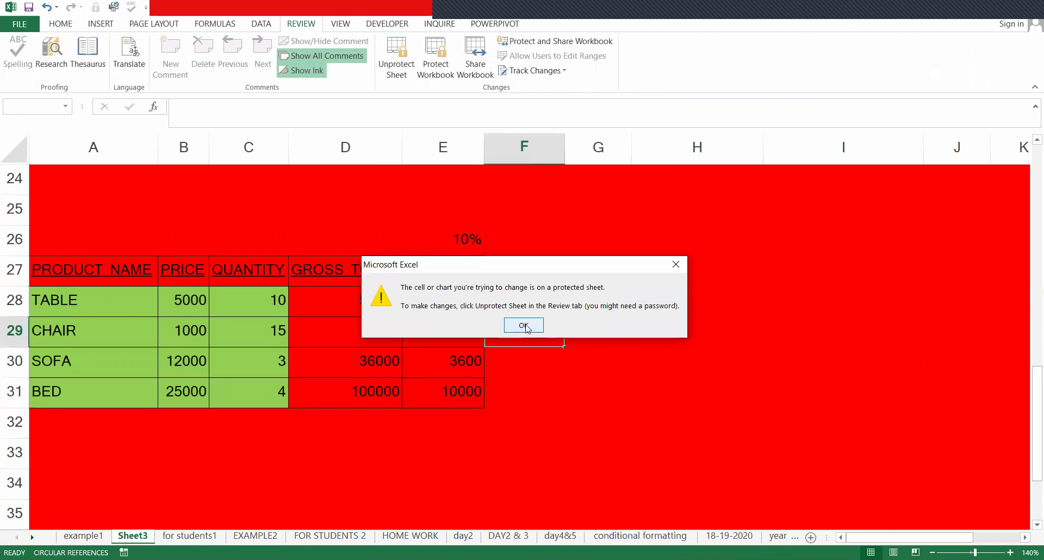
click(525, 325)
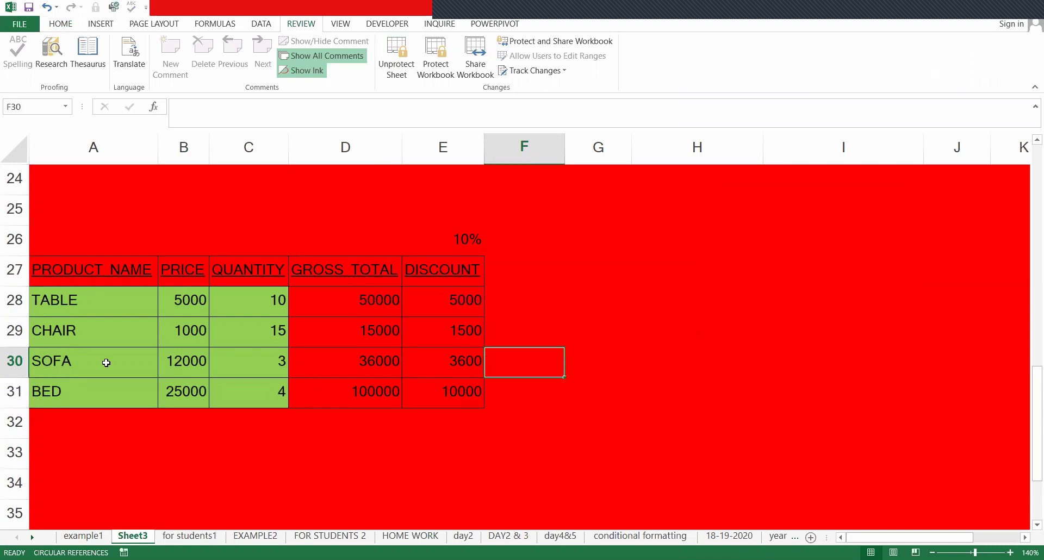
click(197, 300)
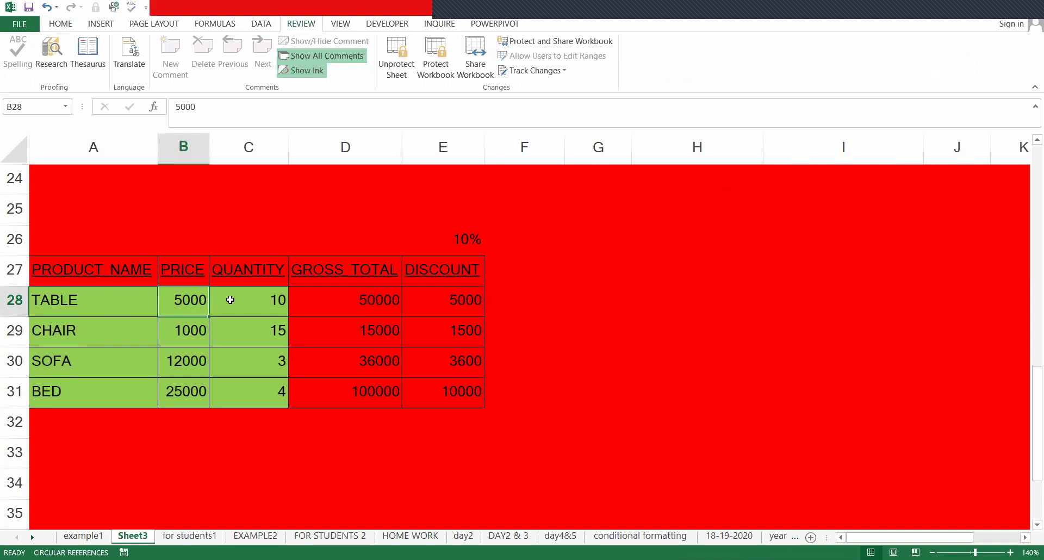
click(230, 300)
text(1)
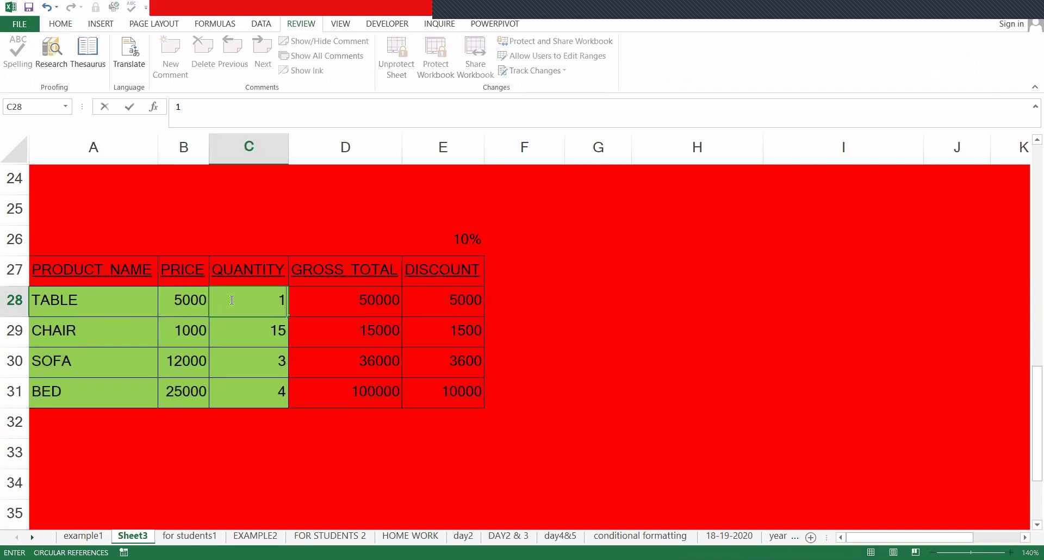
text(5)
key(Return)
key(Up)
key(Up)
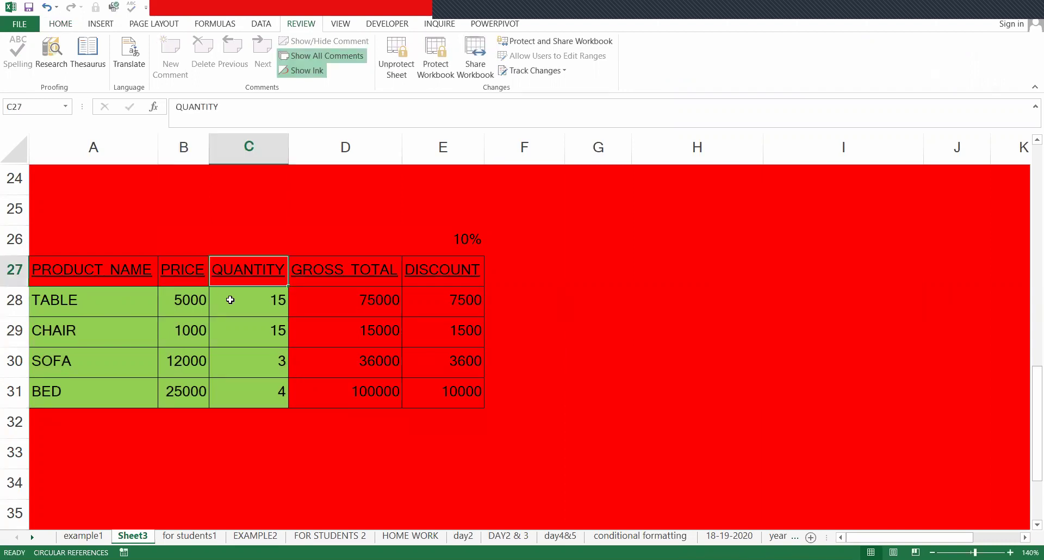
key(ctrl+z)
key(Down)
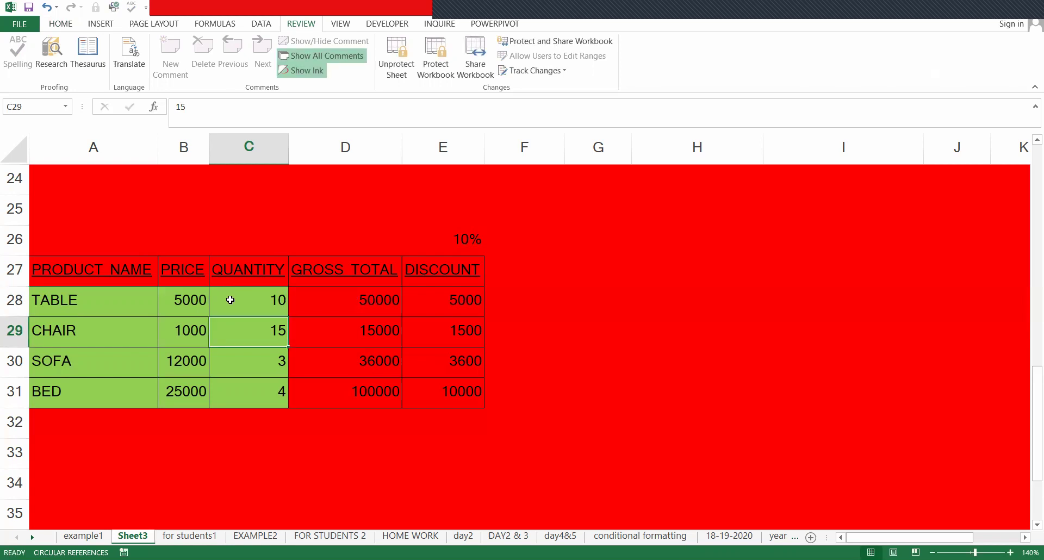
key(Up)
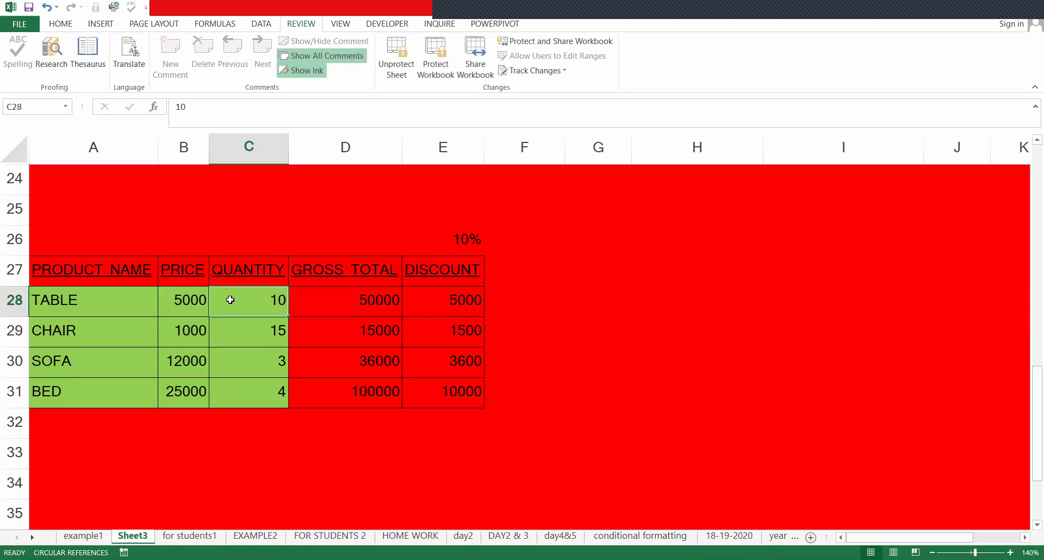
click(346, 280)
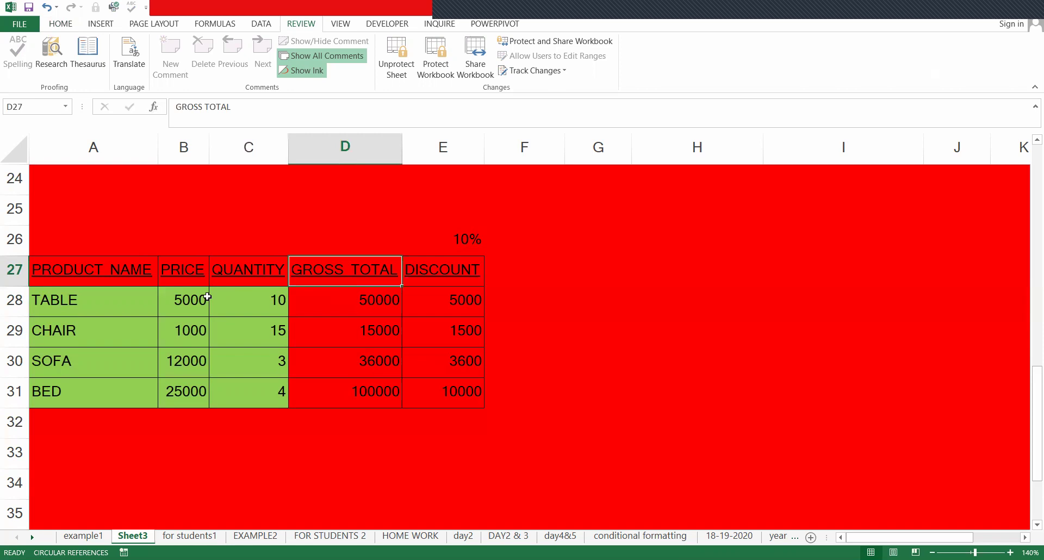
click(63, 308)
click(311, 292)
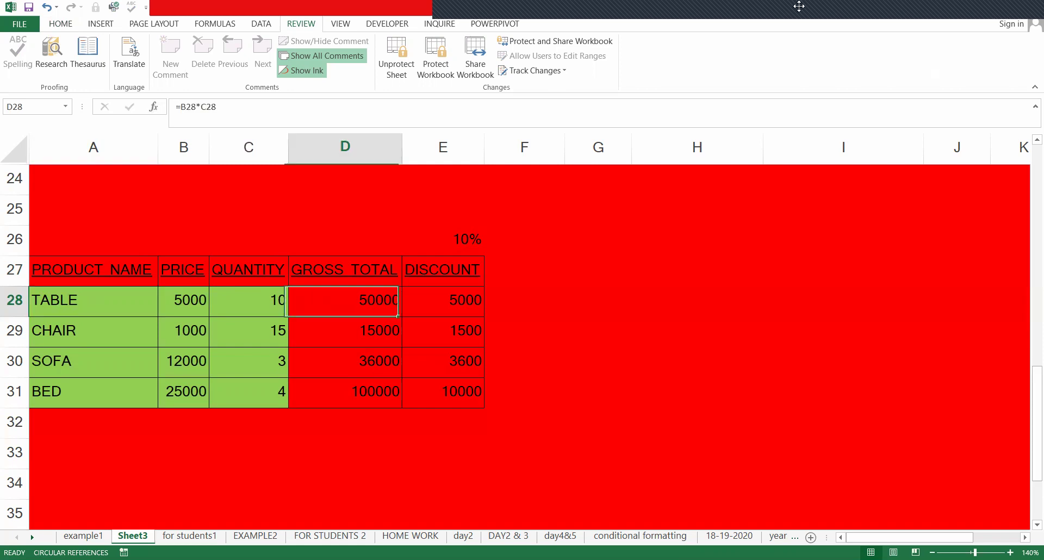
- Unprotect Sheet3 by entering its password
click(413, 61)
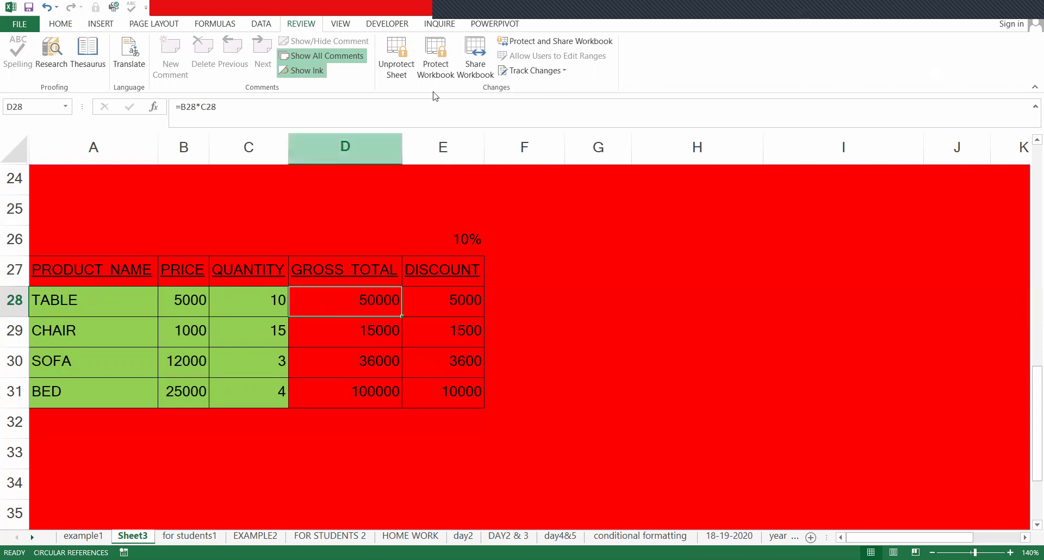
text(123)
key(Return)
click(322, 265)
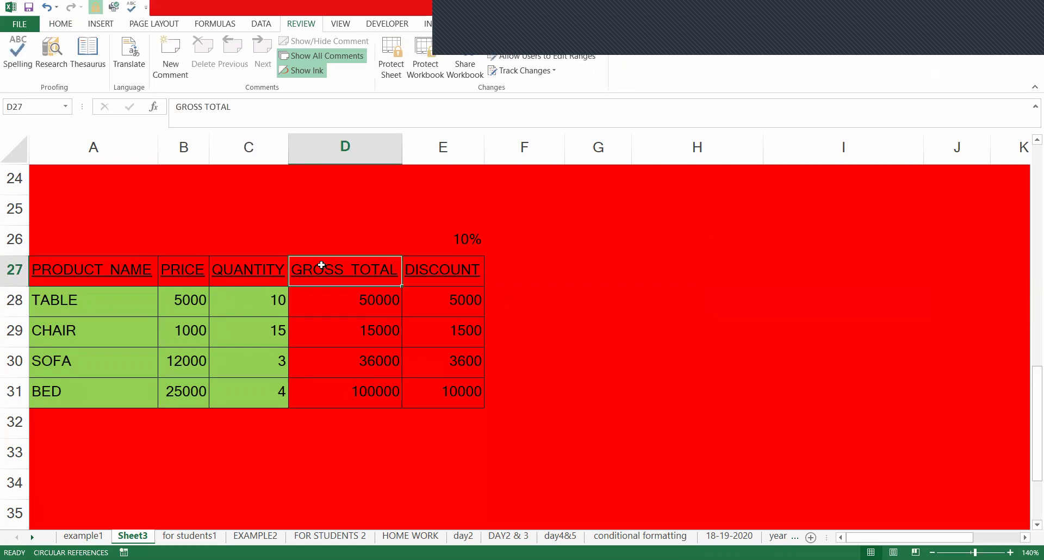
- Select the GROSS TOTAL and DISCOUNT area and review its Locked setting in Format Cells
drag(101, 210, 590, 480)
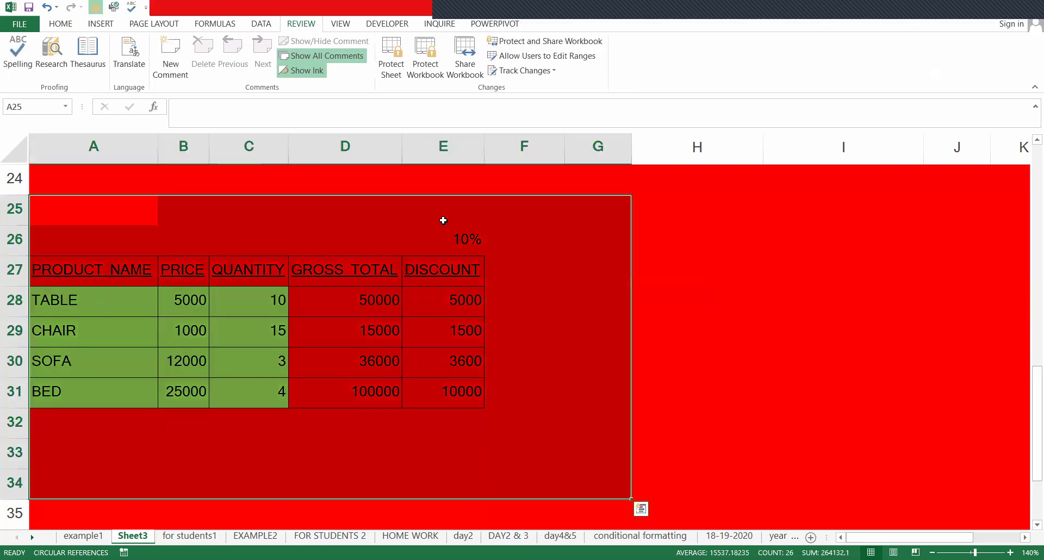
click(525, 244)
drag(429, 213, 756, 460)
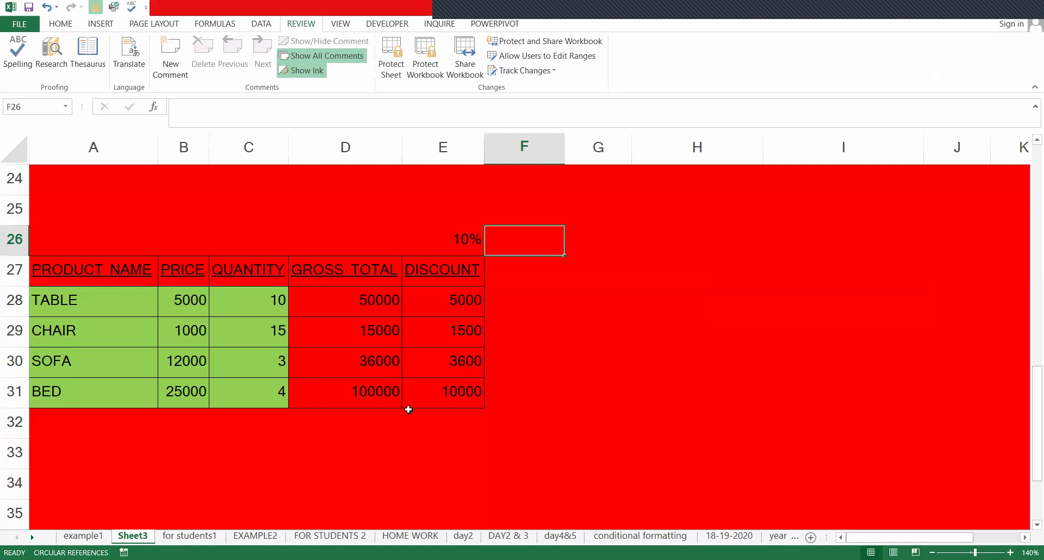
scroll(408, 441, up, 2)
scroll(342, 271, down, 2)
drag(343, 271, 687, 433)
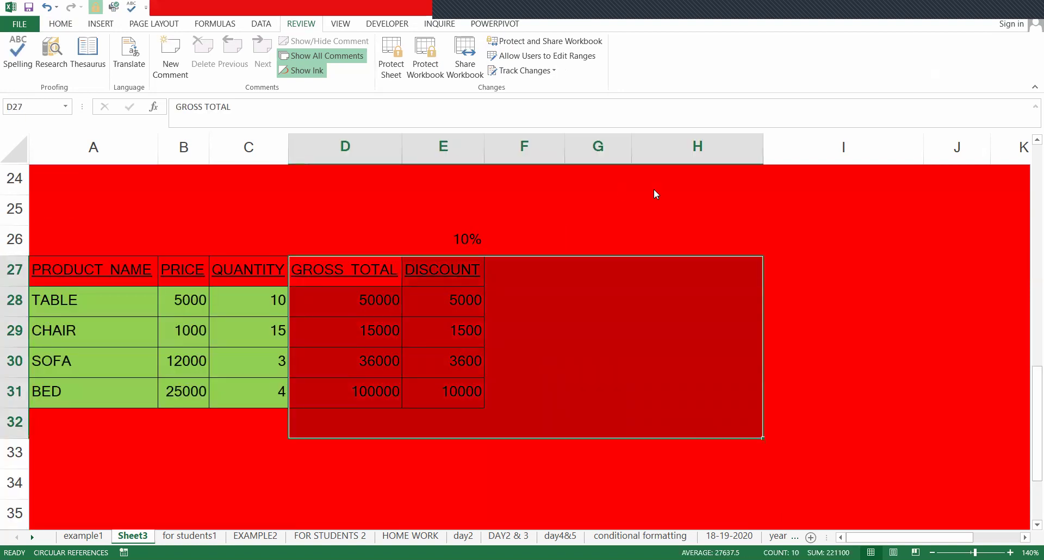
key(ctrl+1)
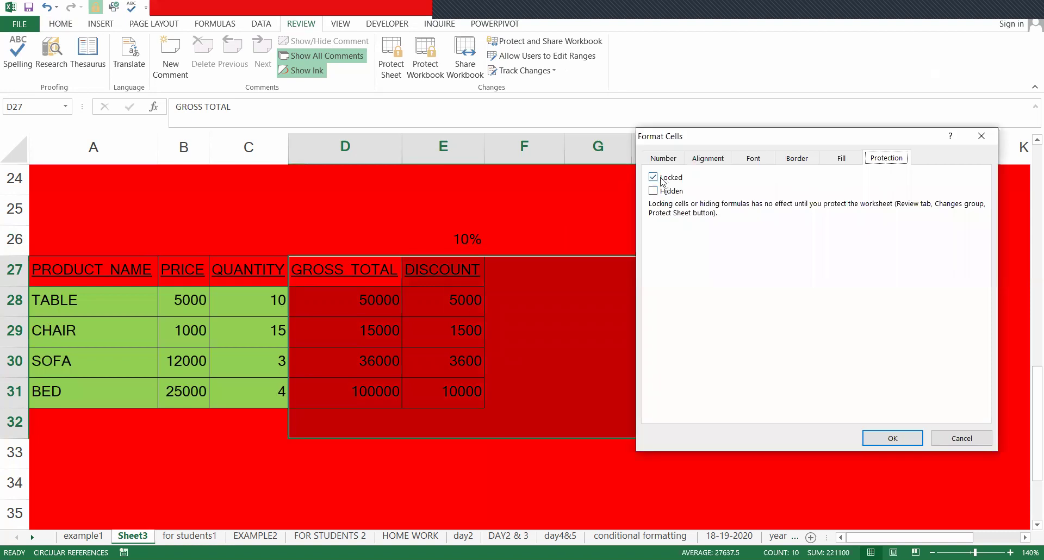
key(Escape)
click(529, 221)
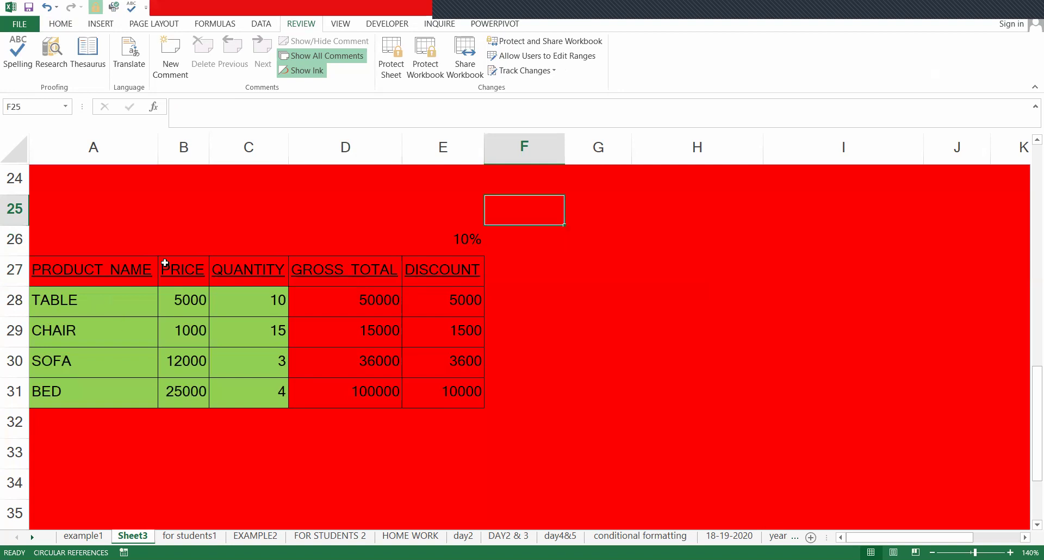
click(592, 239)
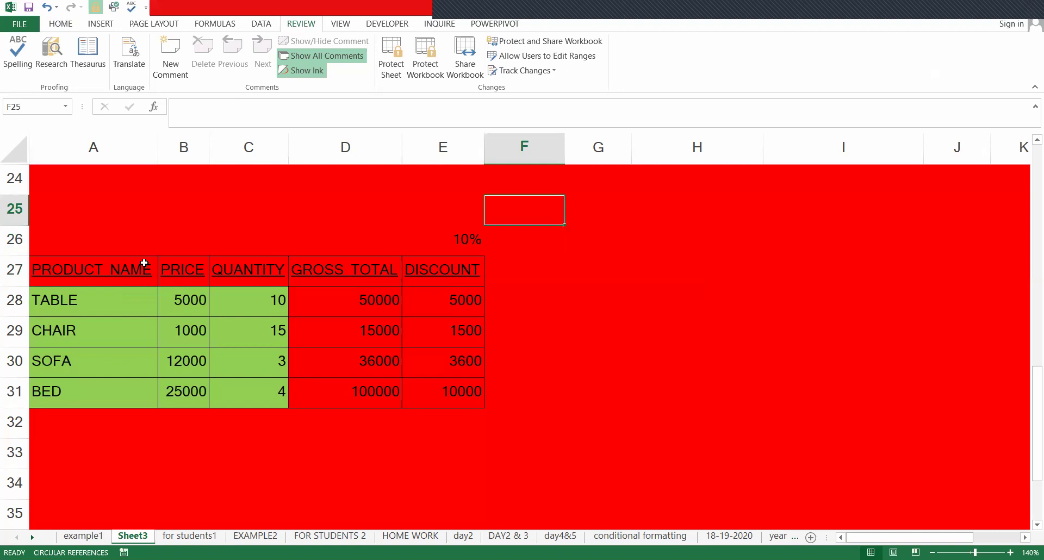
click(66, 24)
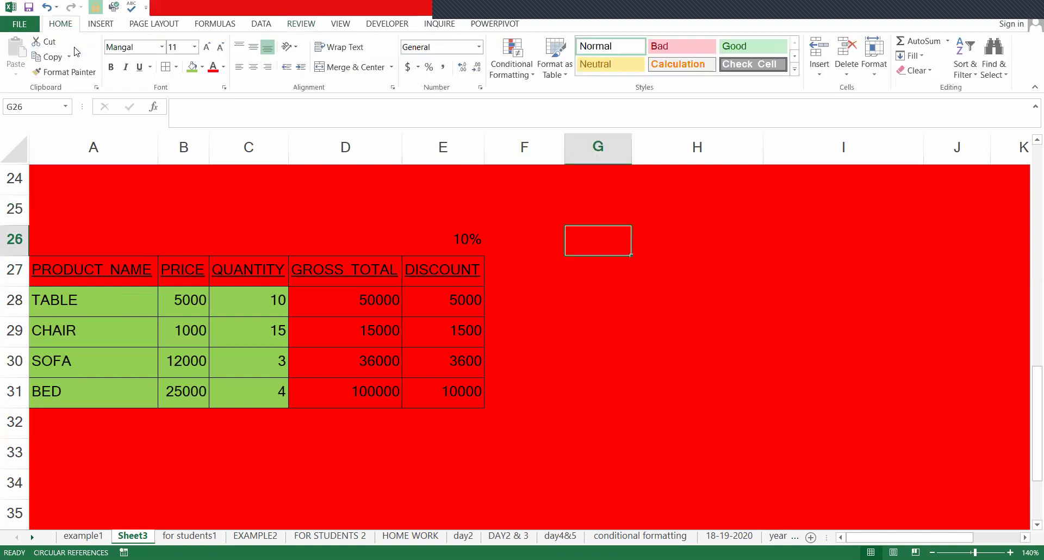
click(191, 67)
click(479, 274)
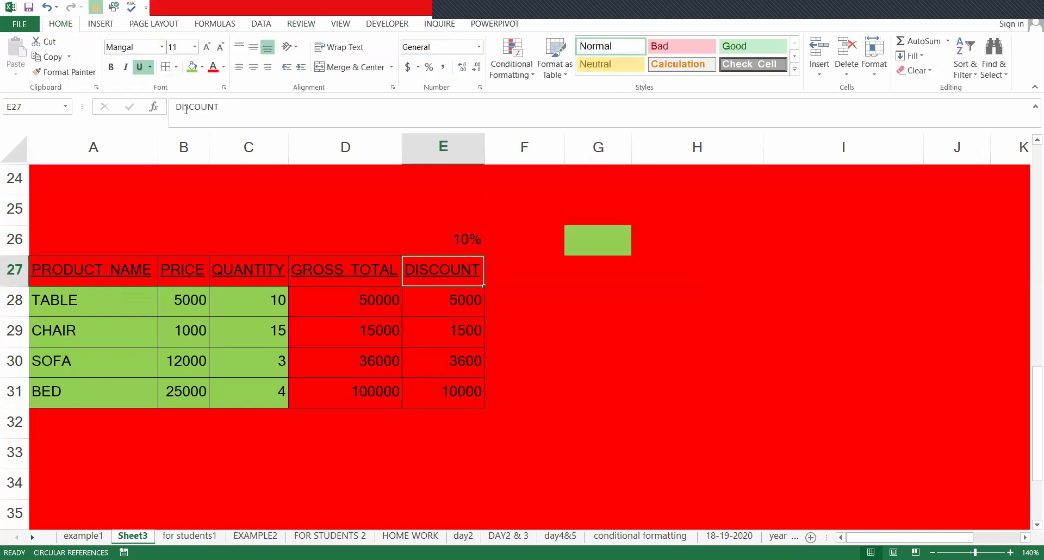
click(191, 67)
click(413, 245)
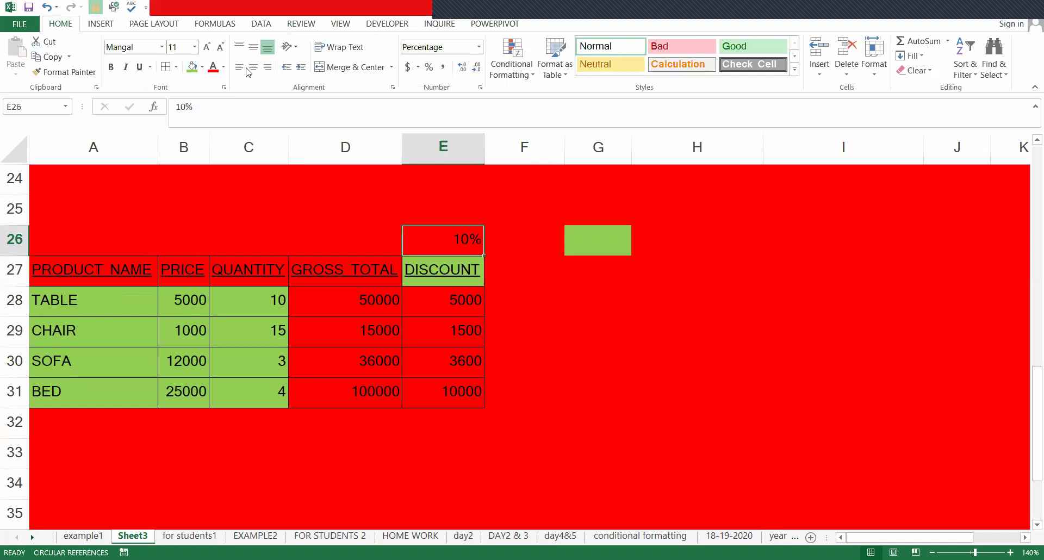
click(190, 67)
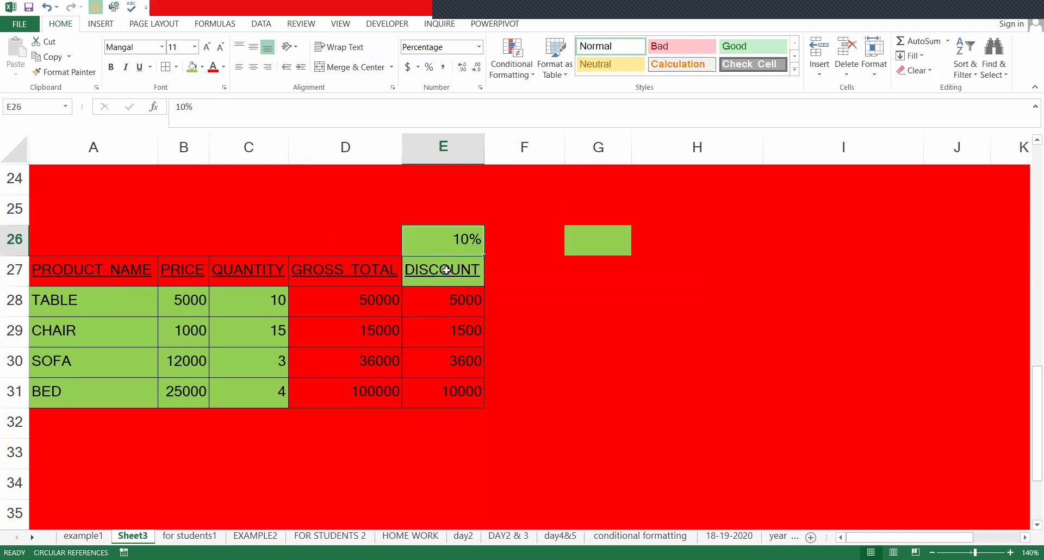
key(ctrl+z)
key(ctrl+z)
key(ctrl+z)
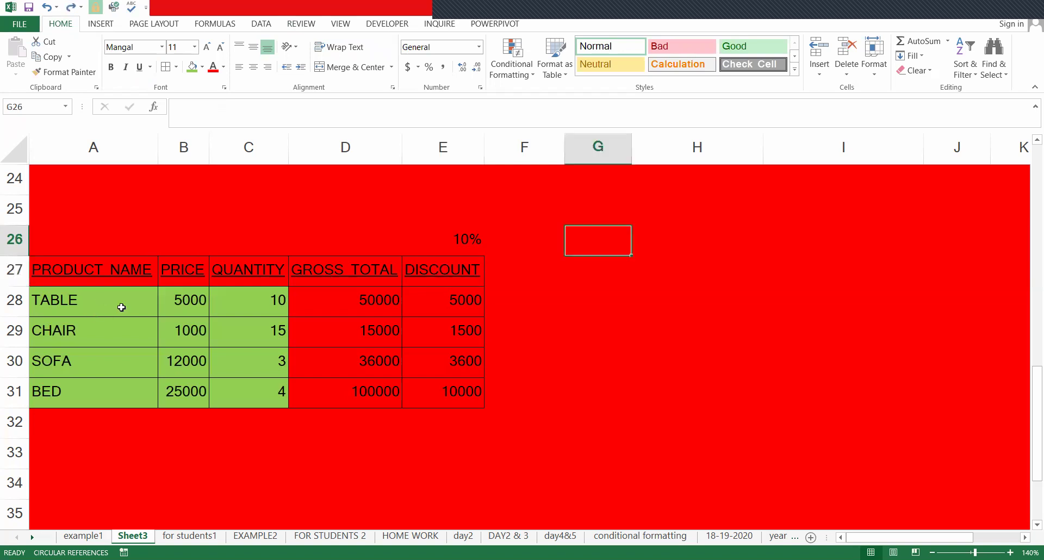
scroll(425, 378, down, 1)
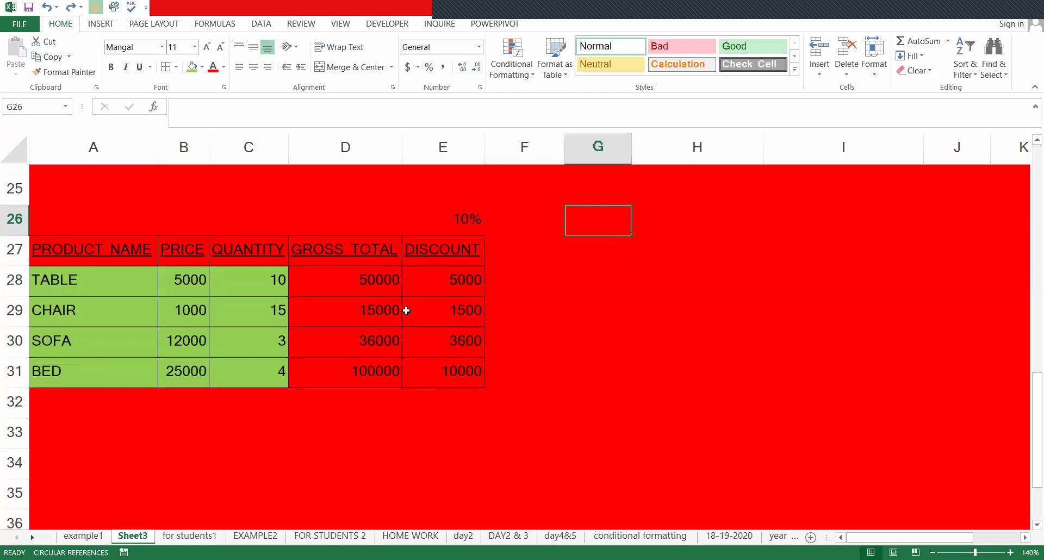
scroll(385, 319, down, 3)
scroll(378, 312, up, 2)
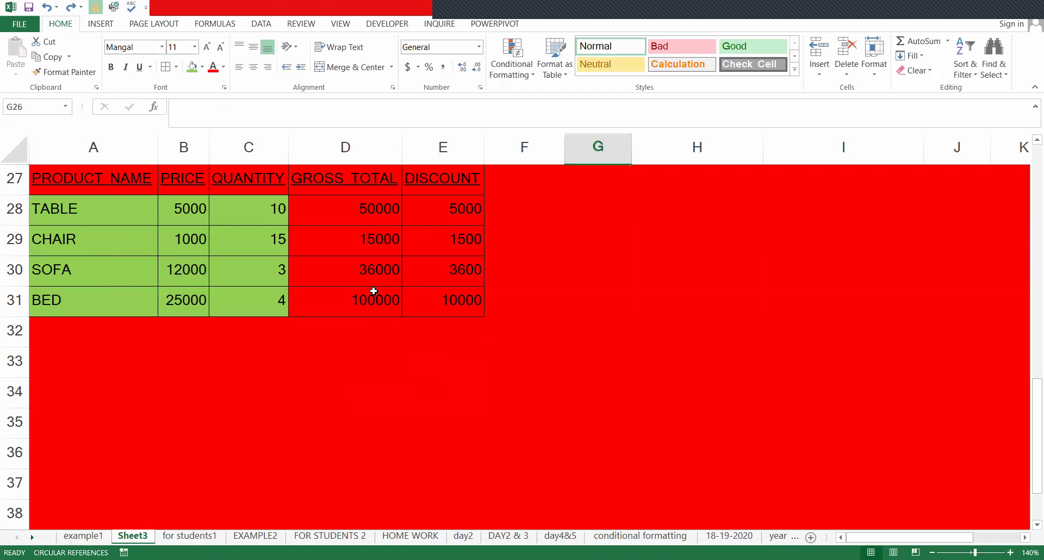
scroll(372, 289, down, 6)
scroll(372, 290, up, 1)
scroll(373, 290, up, 5)
scroll(373, 290, down, 3)
scroll(373, 290, up, 3)
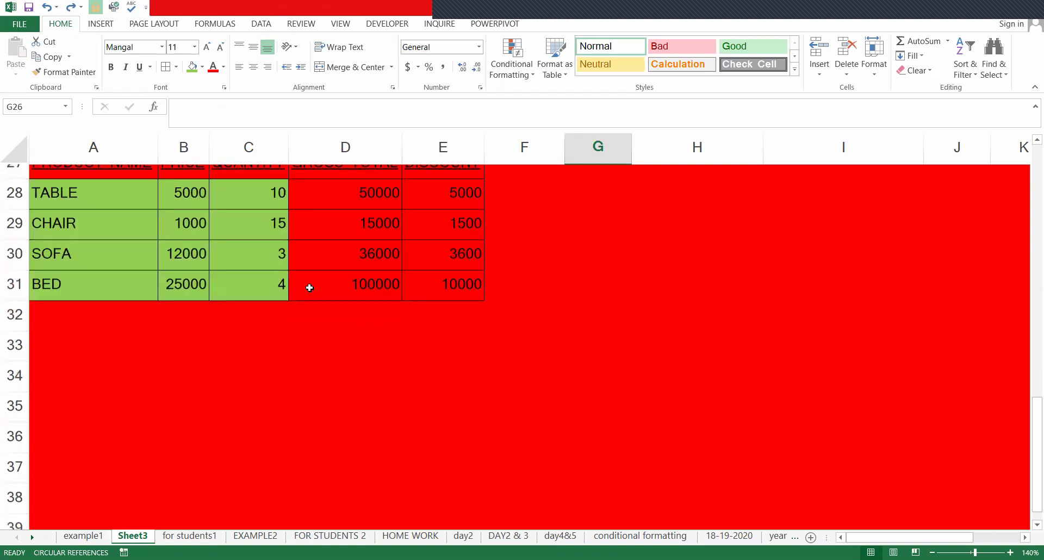
scroll(256, 293, up, 2)
scroll(802, 187, down, 3)
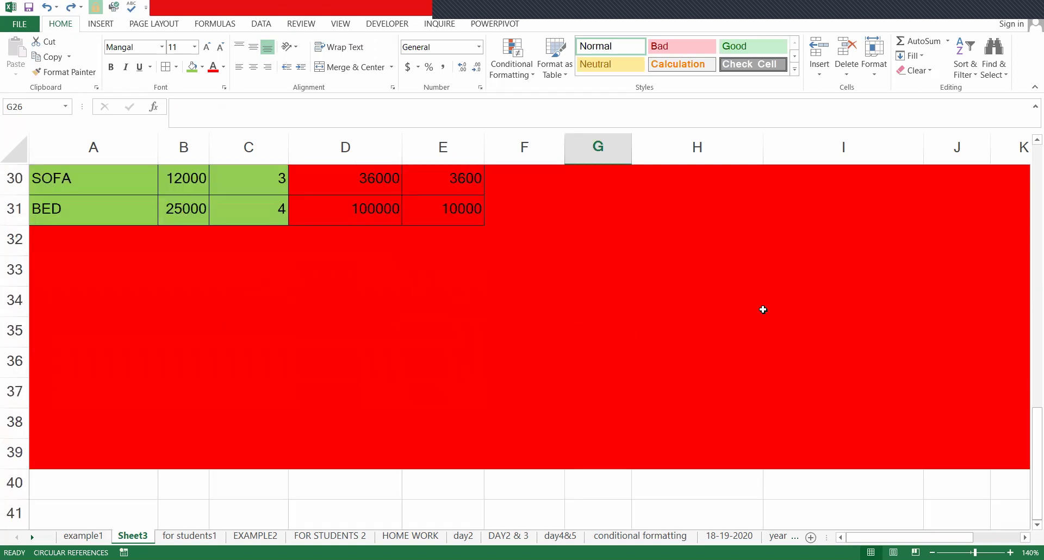
scroll(763, 310, up, 2)
key(Right)
key(Right)
key(Right)
key(Right)
key(Right)
key(Right)
key(Right)
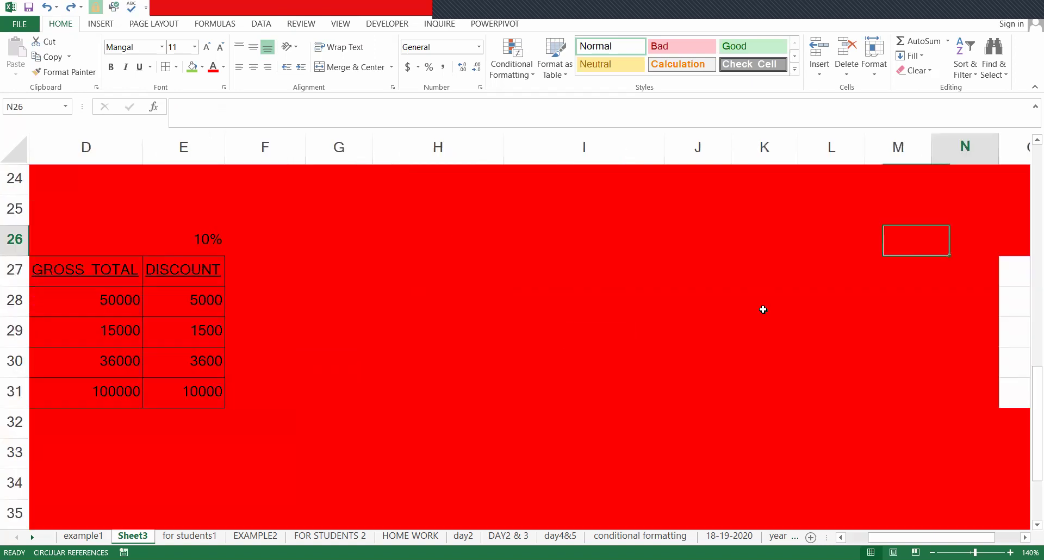
key(Right)
key(Right)
key(Right)
key(Right)
key(Right)
key(Right)
key(Home)
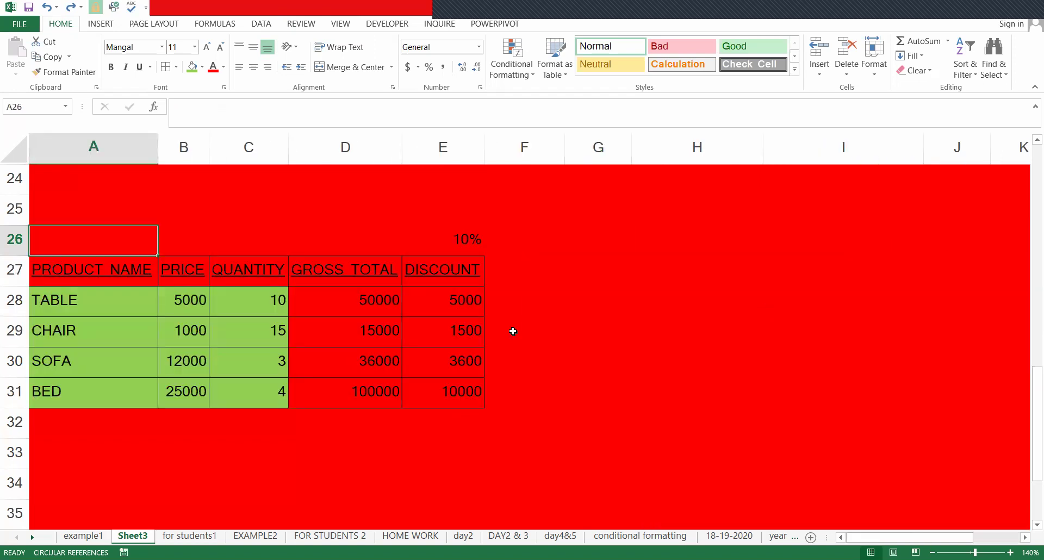
- Unlock the input cells A28:C31 via Format Cells Protection
click(420, 314)
click(58, 272)
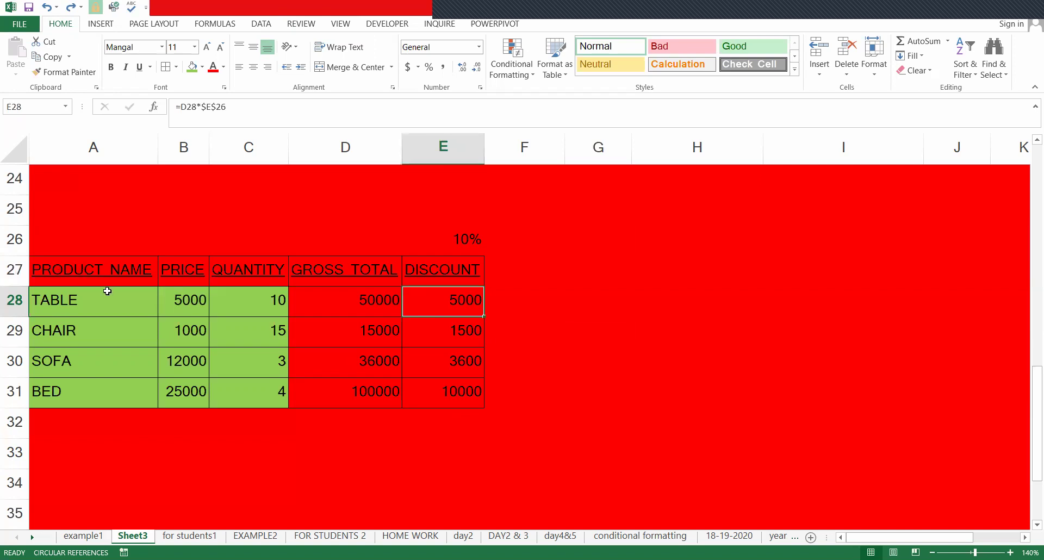
drag(90, 296, 252, 390)
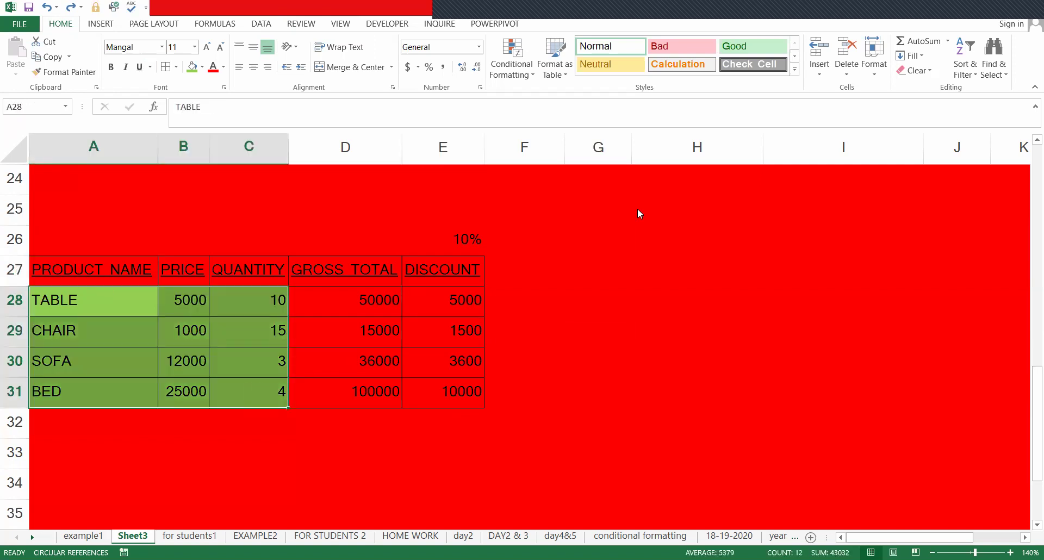
key(ctrl+1)
click(665, 181)
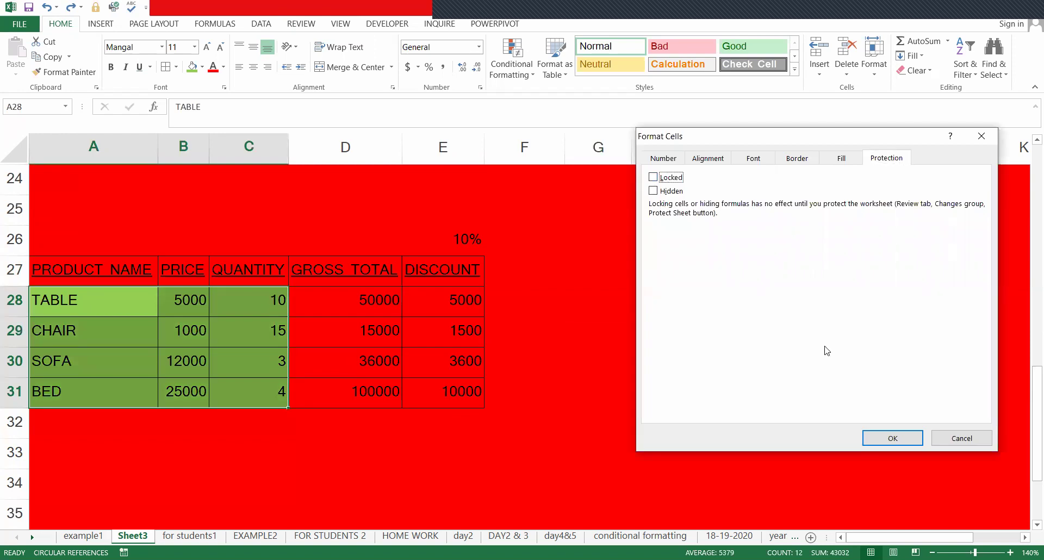
key(Return)
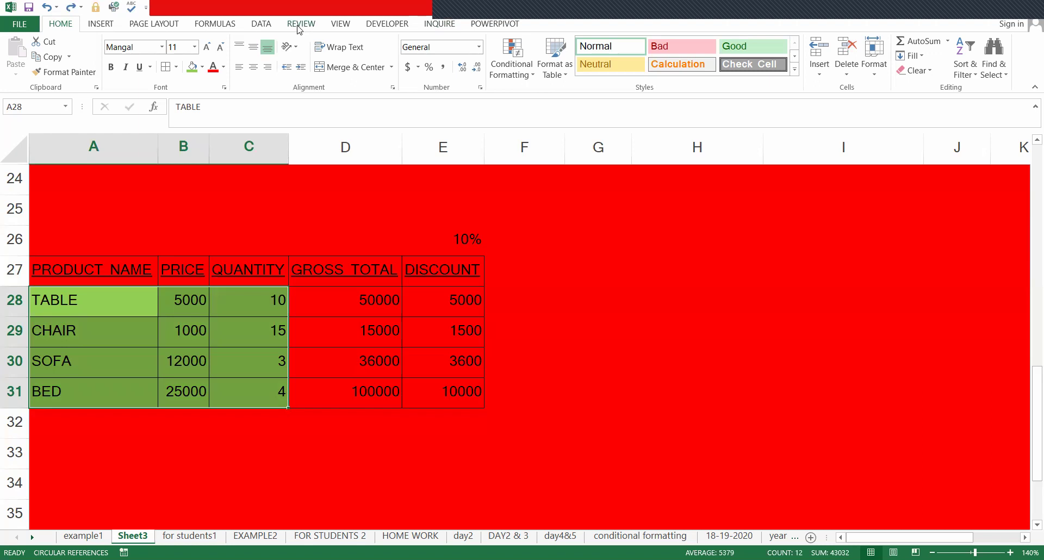
- Start Protect Sheet, entering the password and retyping it for confirmation
click(298, 25)
click(392, 56)
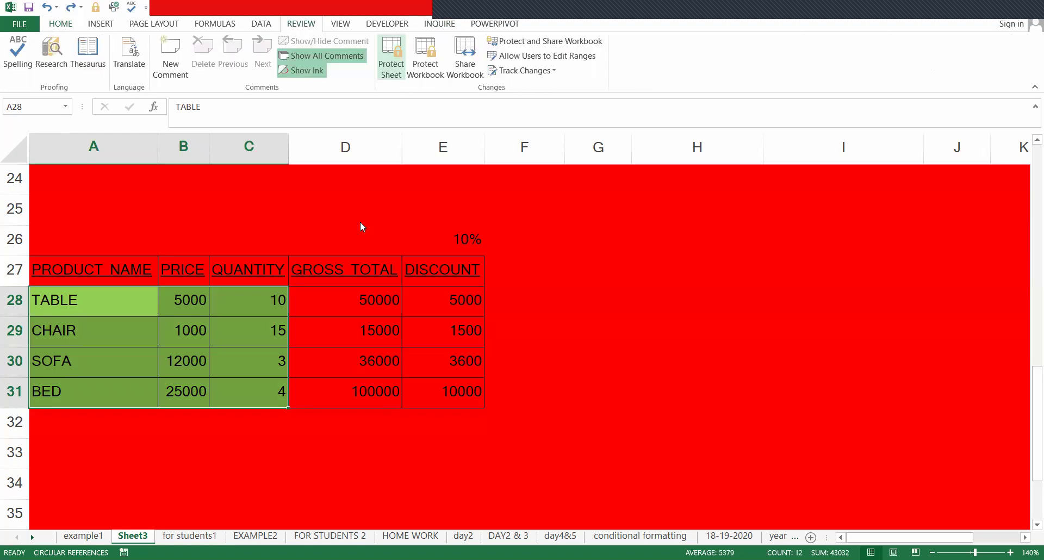
text(123)
key(Return)
text(123)
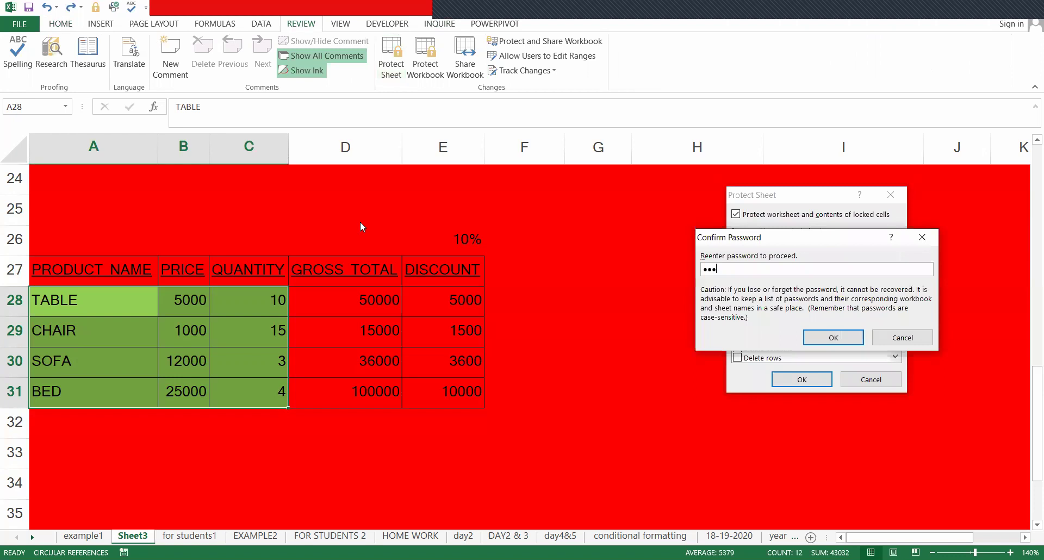
- Confirm the sheet protection and change the TABLE quantity in C28 to 9
key(Return)
click(361, 221)
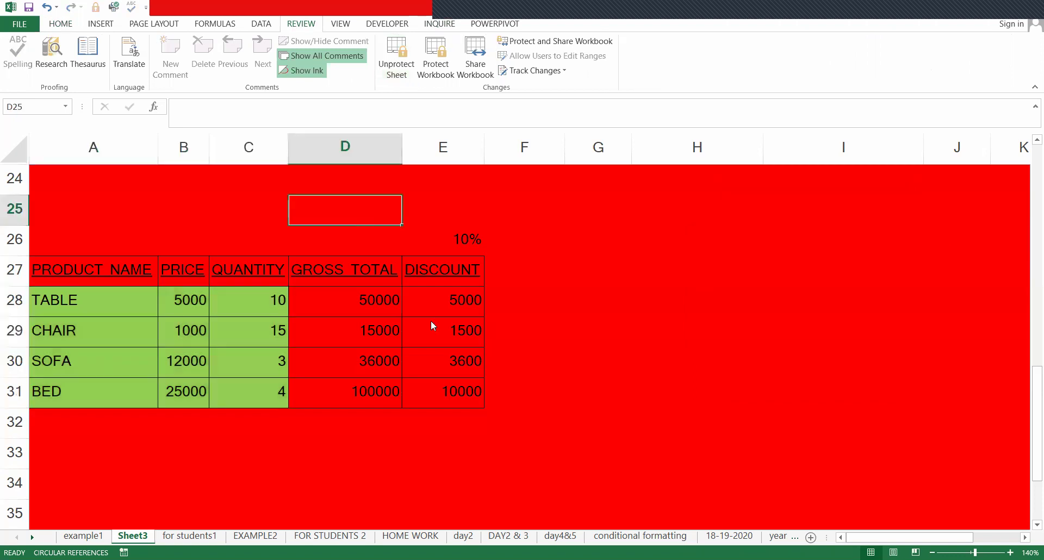
click(249, 289)
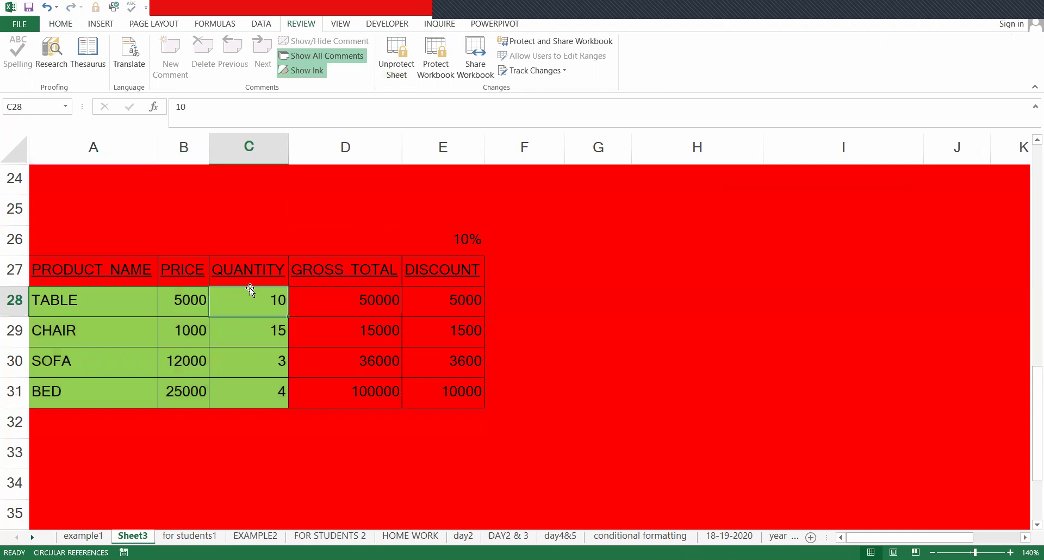
text(9)
key(Return)
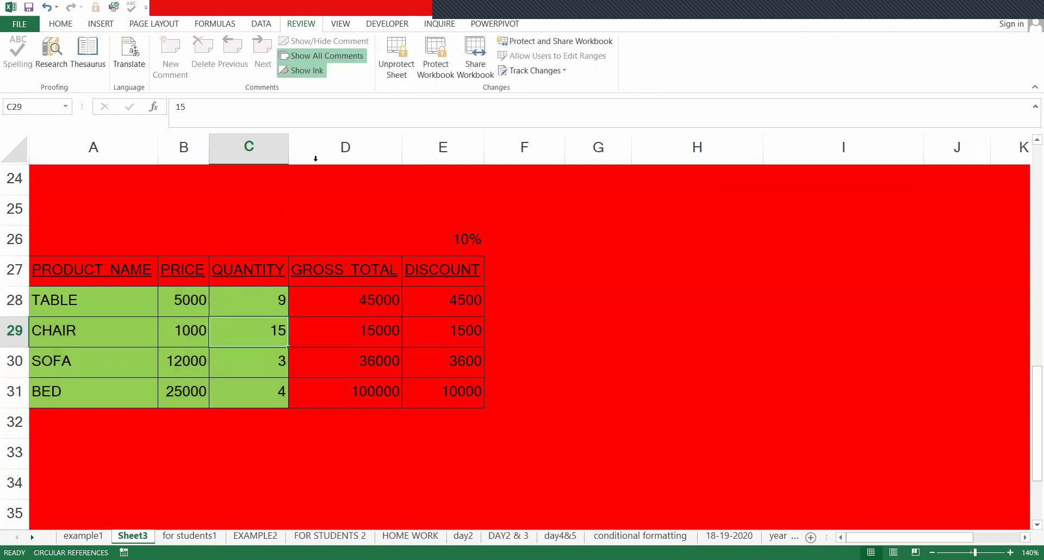
- Unprotect the sheet with its password and select the entire worksheet
click(397, 52)
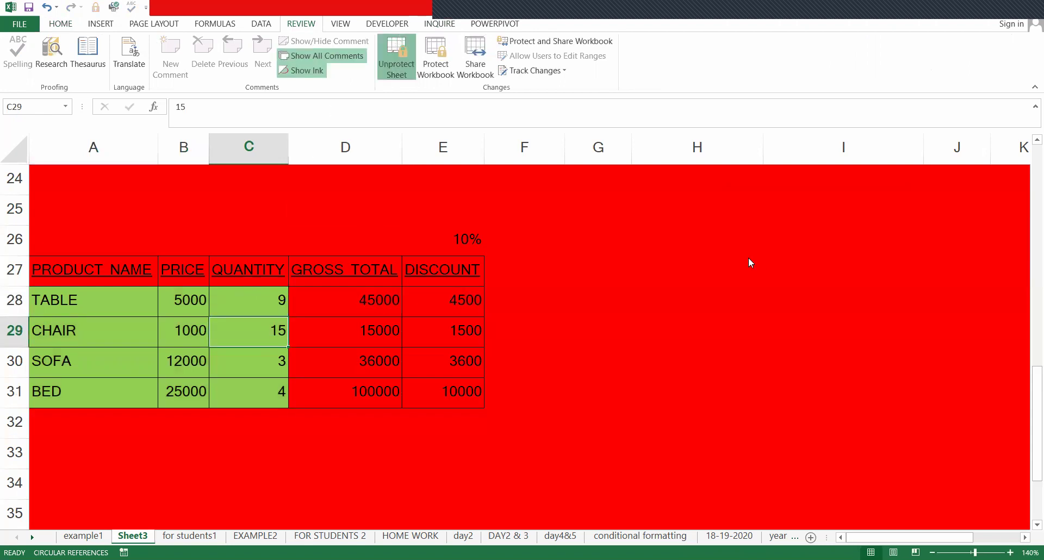
text(123)
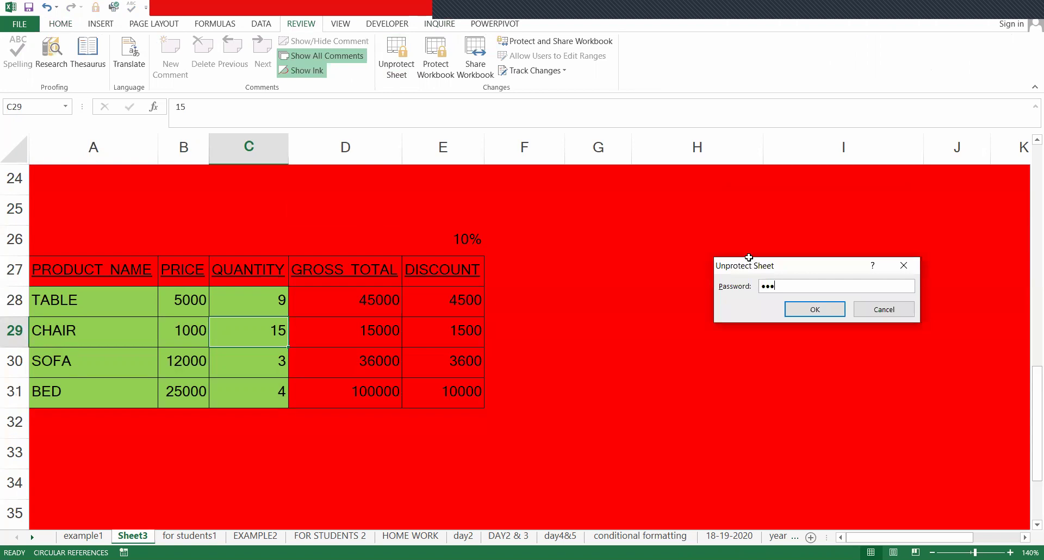
key(Return)
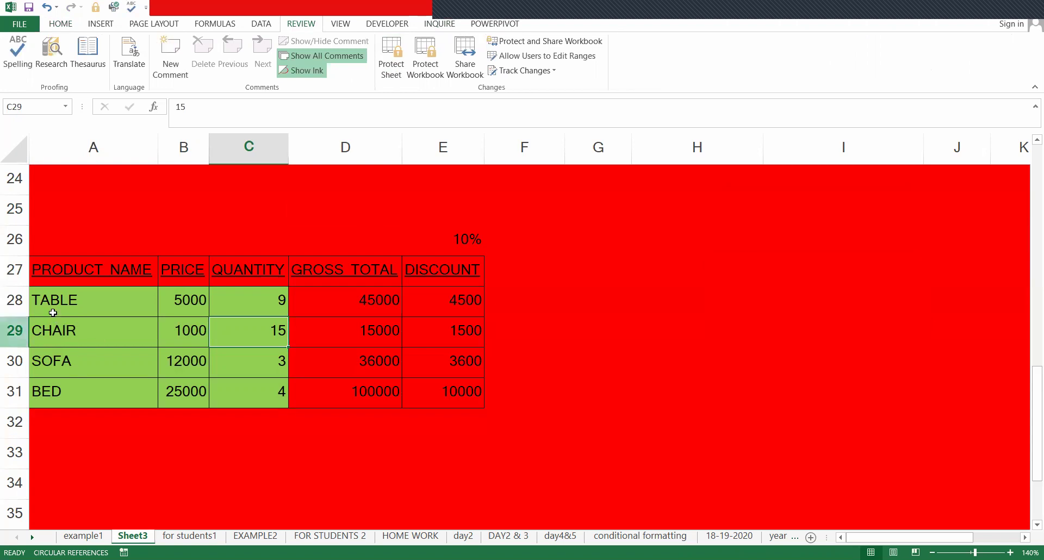
key(ctrl+a)
key(ctrl+a)
key(alt)
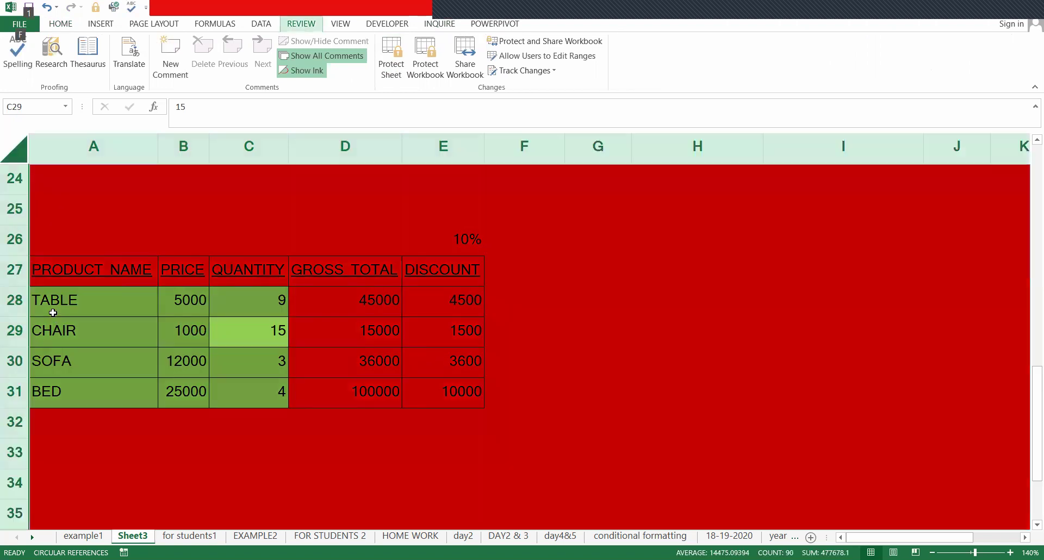
- Set No Fill on the whole sheet, removing the red and green fills
key(h)
key(h)
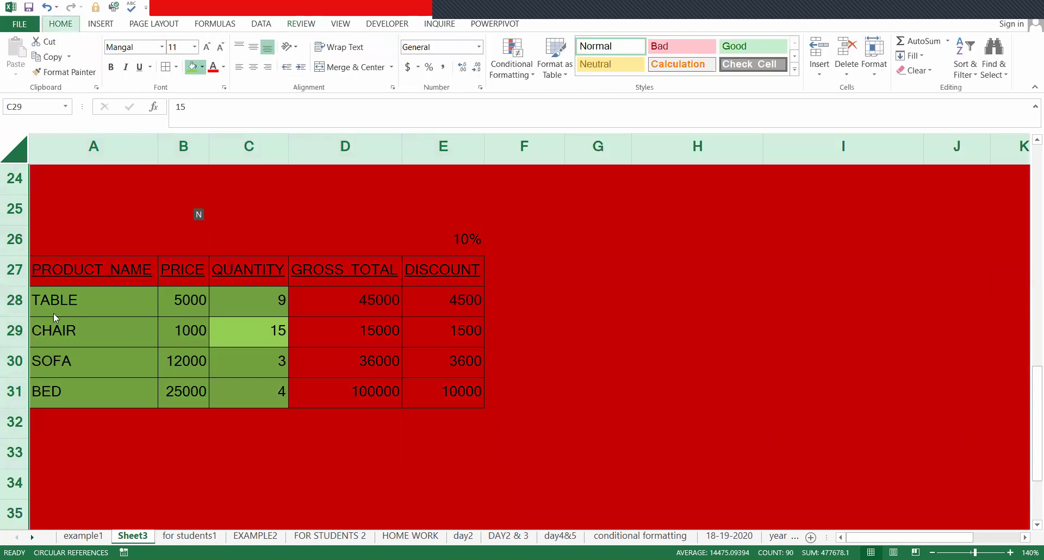
key(n)
click(249, 312)
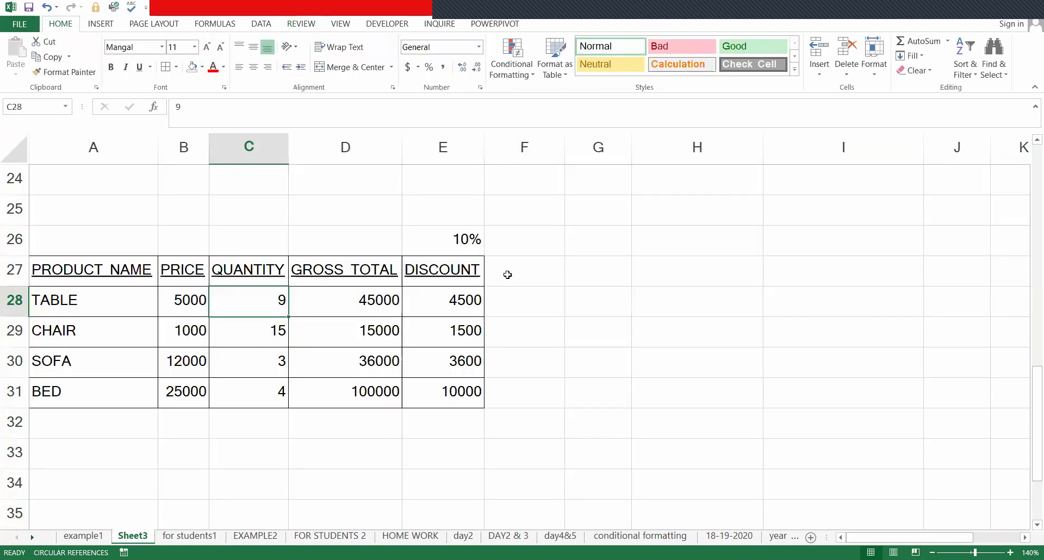
click(497, 273)
- Fill the header row A27:E27 blue
drag(108, 279, 454, 279)
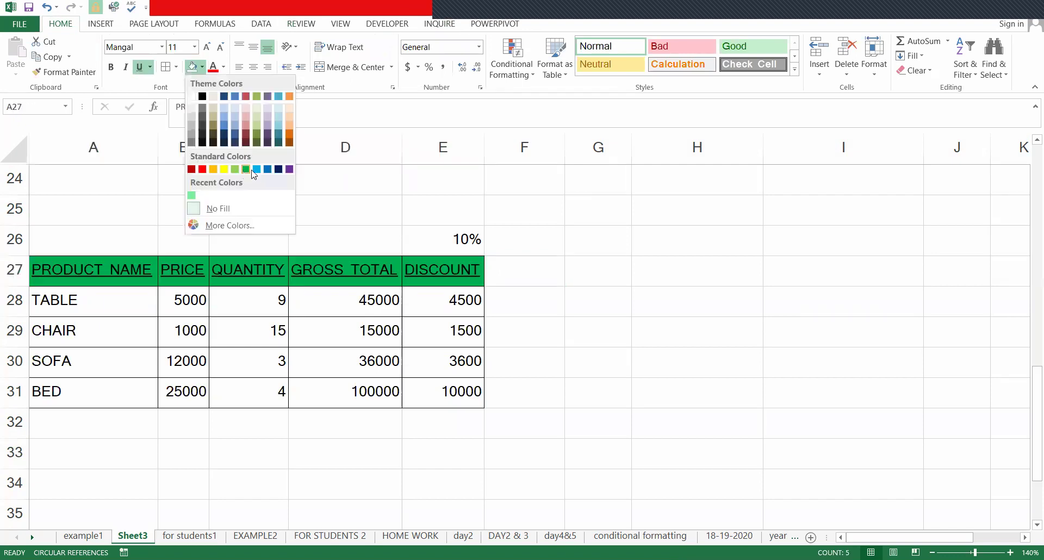
click(254, 170)
click(343, 283)
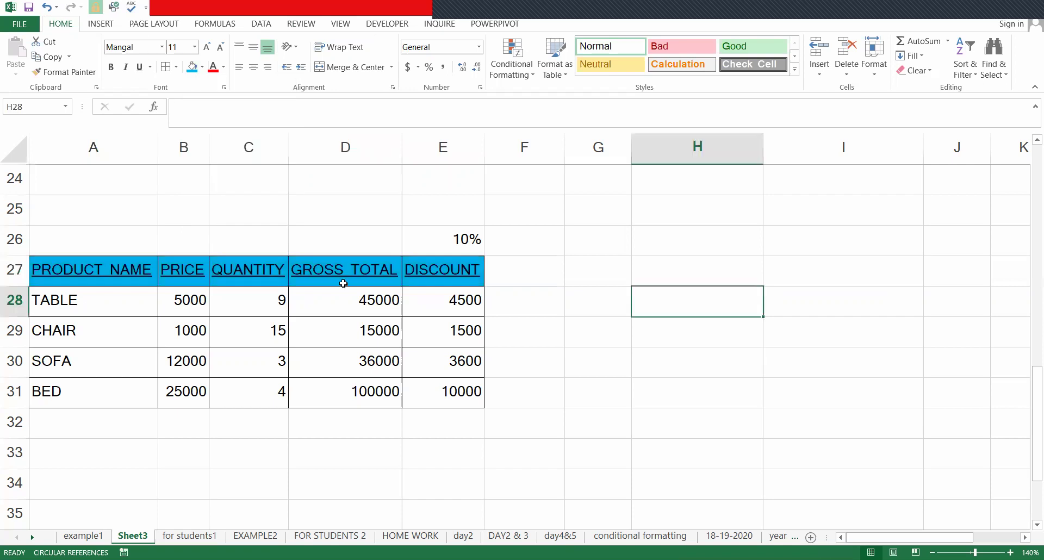
click(363, 328)
click(440, 419)
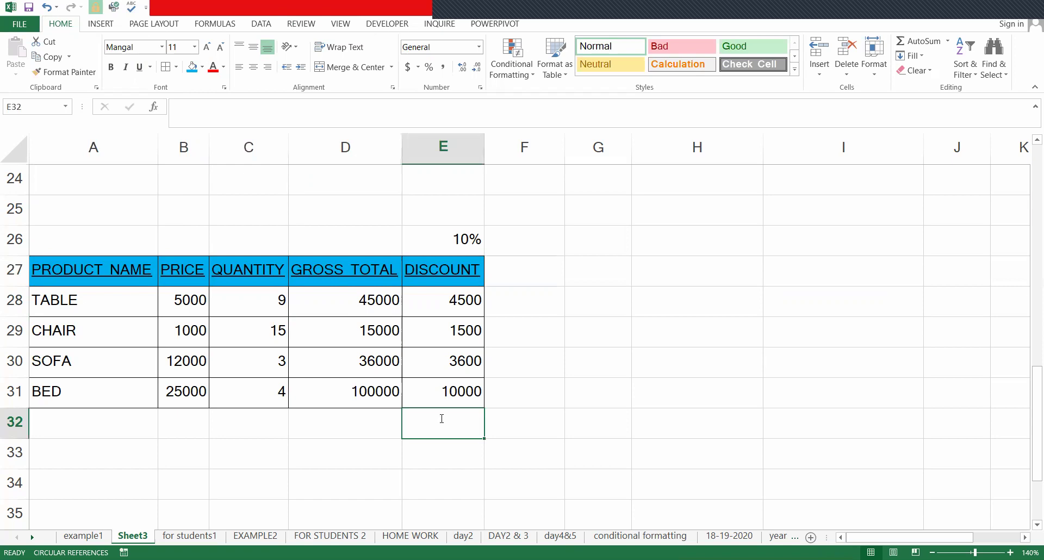
- AutoSum E28:E31 into E32, totalling DISCOUNT at 19600, and check the =SUM formula
key(alt+equal)
key(alt+equal)
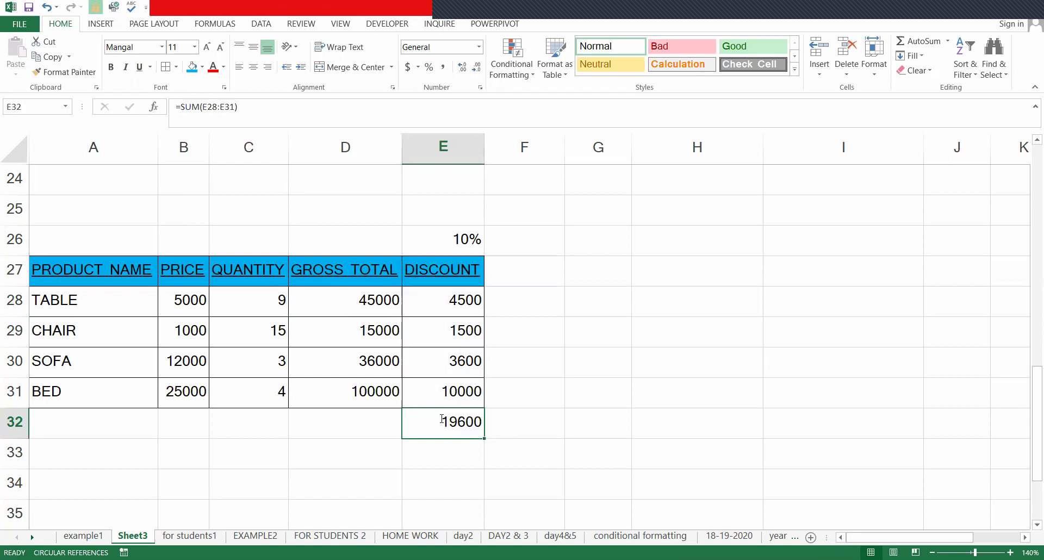
click(521, 437)
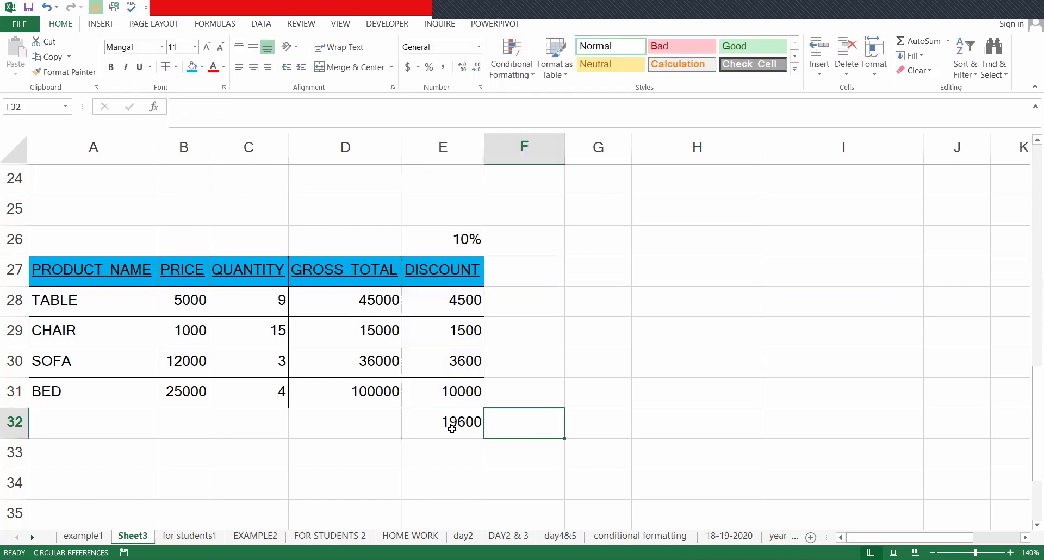
click(452, 429)
drag(240, 107, 164, 111)
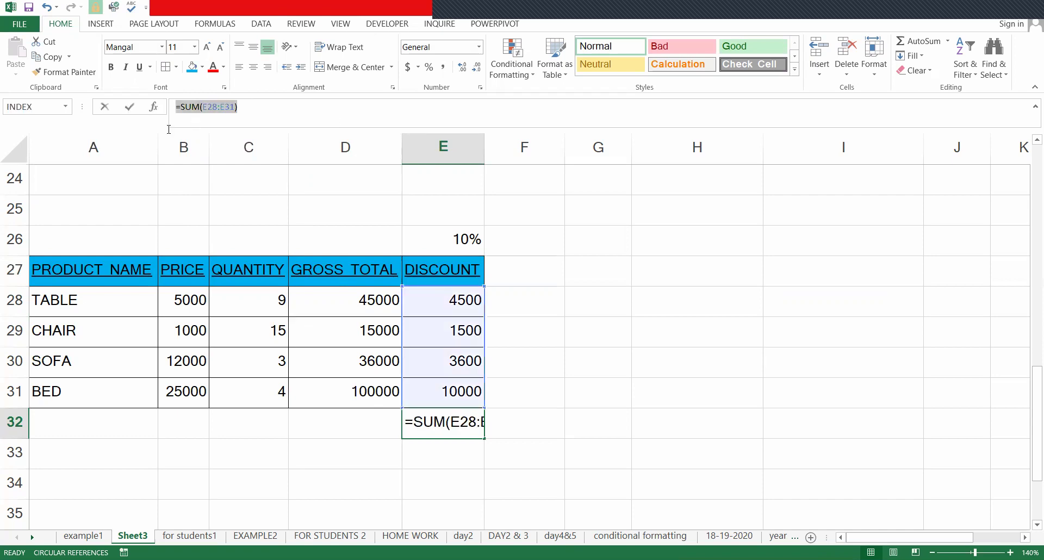
click(335, 121)
click(446, 422)
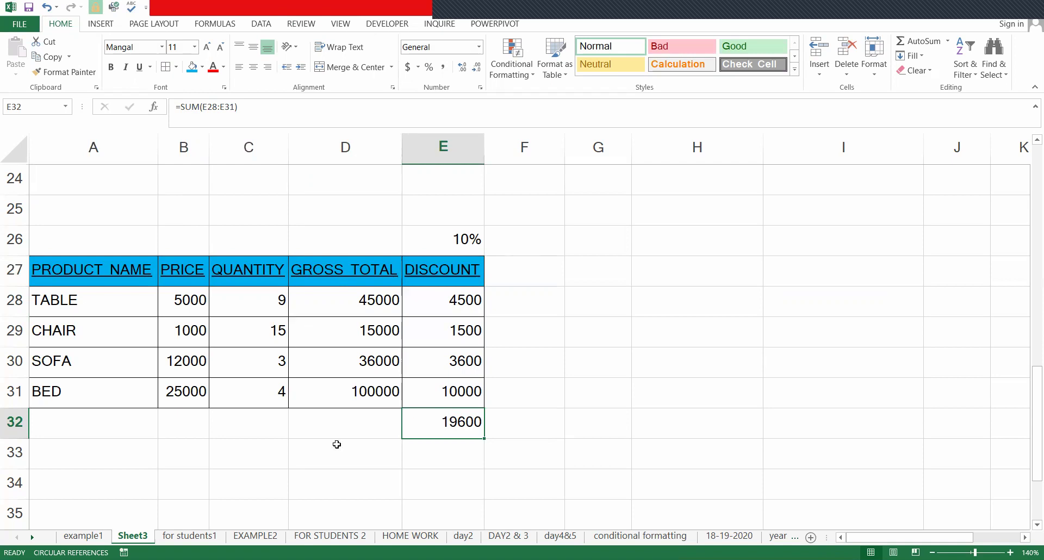
- Tick Hidden in E32's cell protection settings so its SUM formula is concealed
key(ctrl+1)
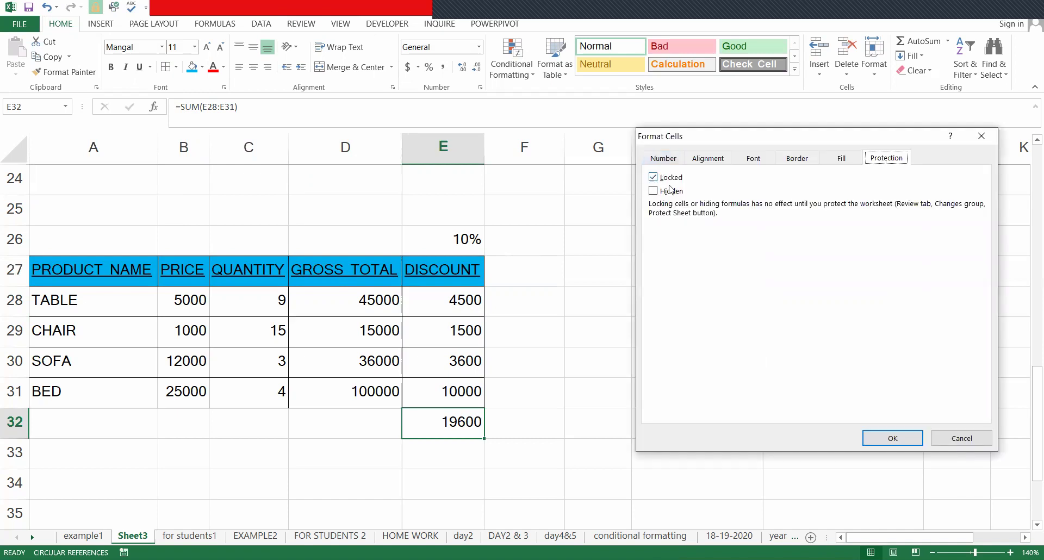
click(653, 191)
click(896, 440)
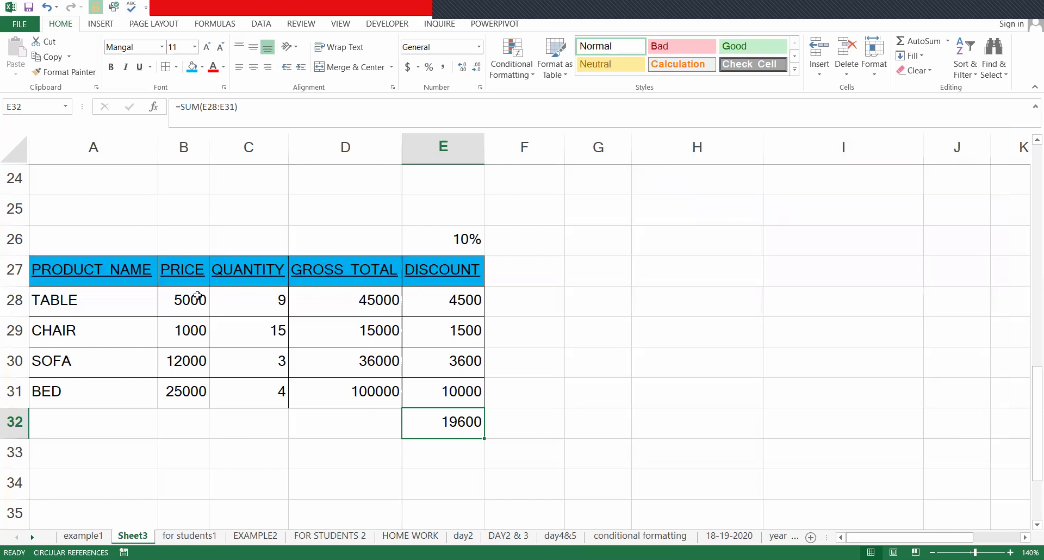
- Protect Sheet3 with a password, keeping both locked and unlocked cells selectable, and confirm it
click(298, 25)
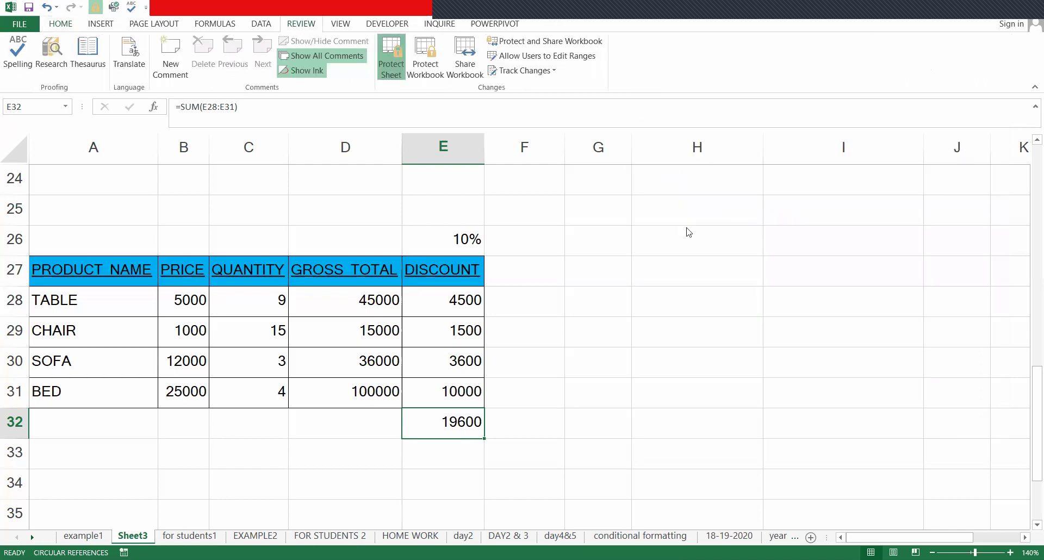
text(123)
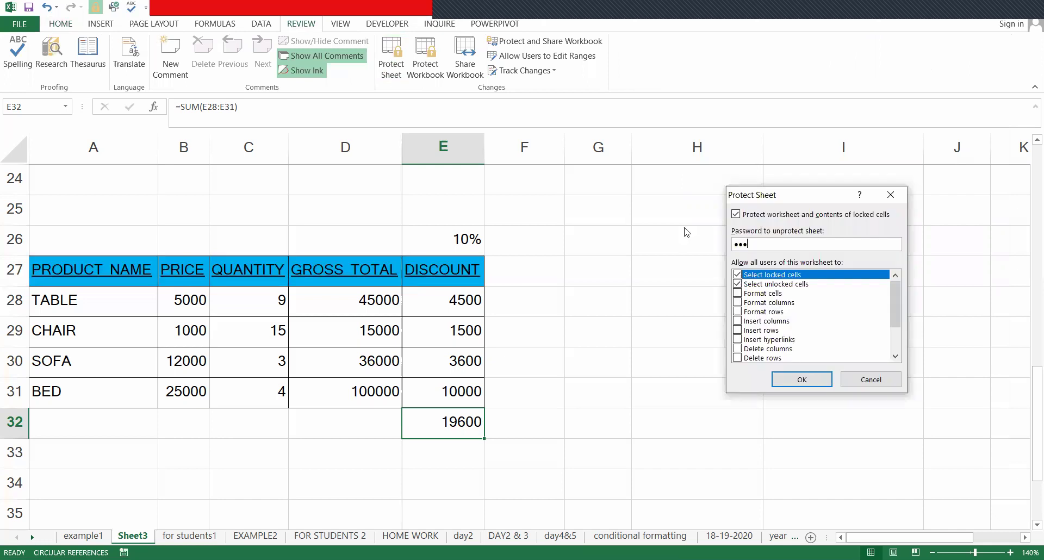
key(Return)
text(123)
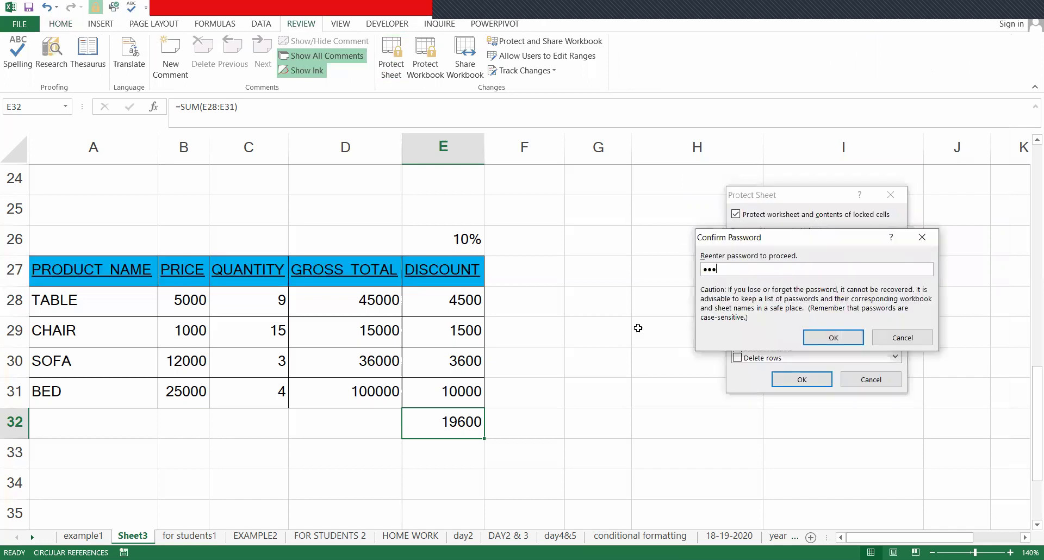
key(Return)
click(424, 291)
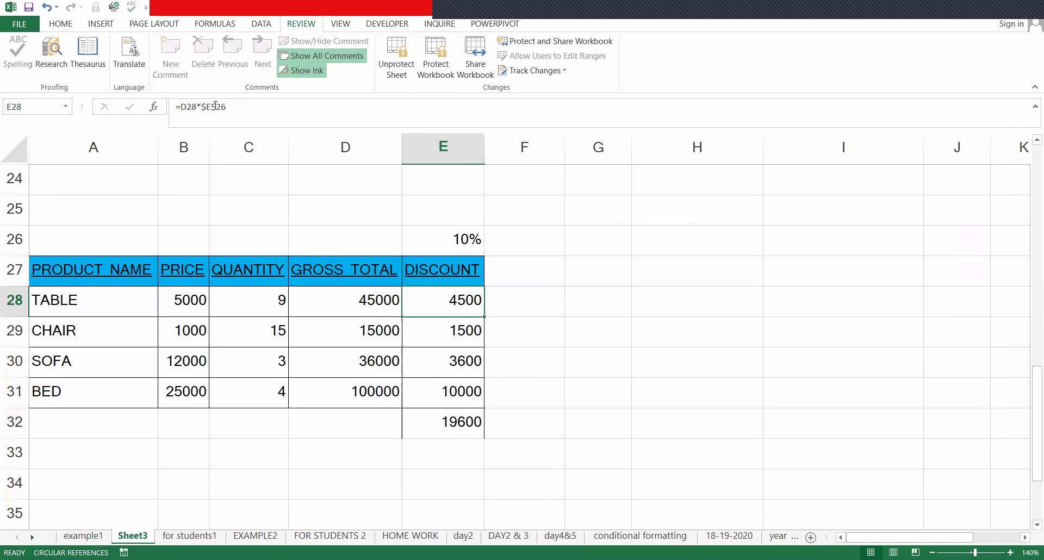
double_click(447, 324)
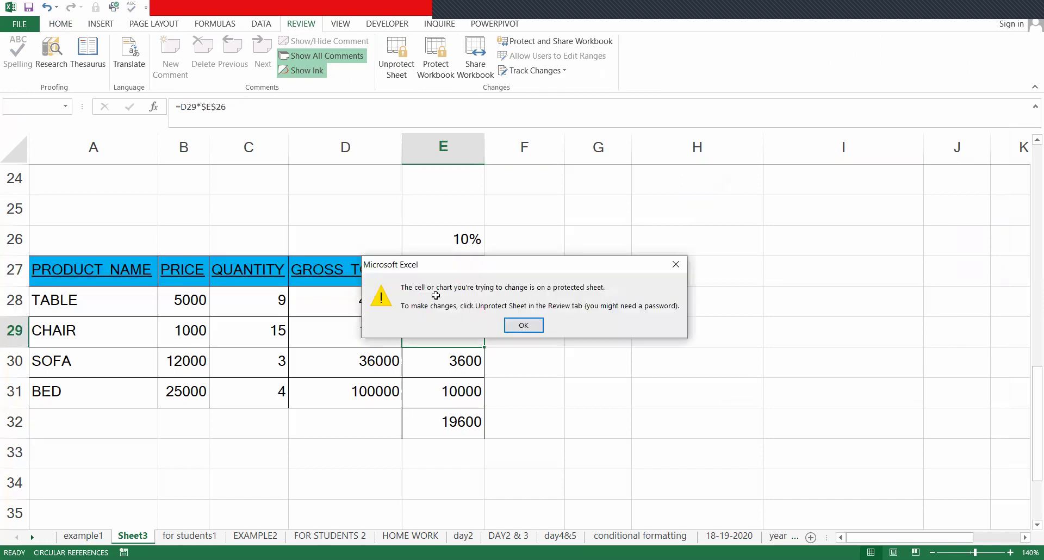
key(Return)
click(434, 298)
key(Down)
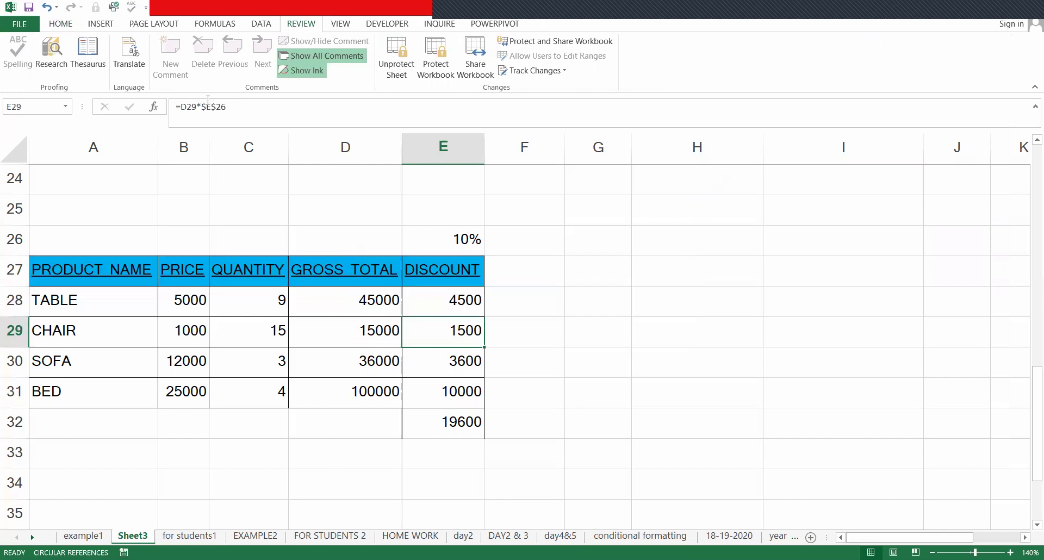
key(Delete)
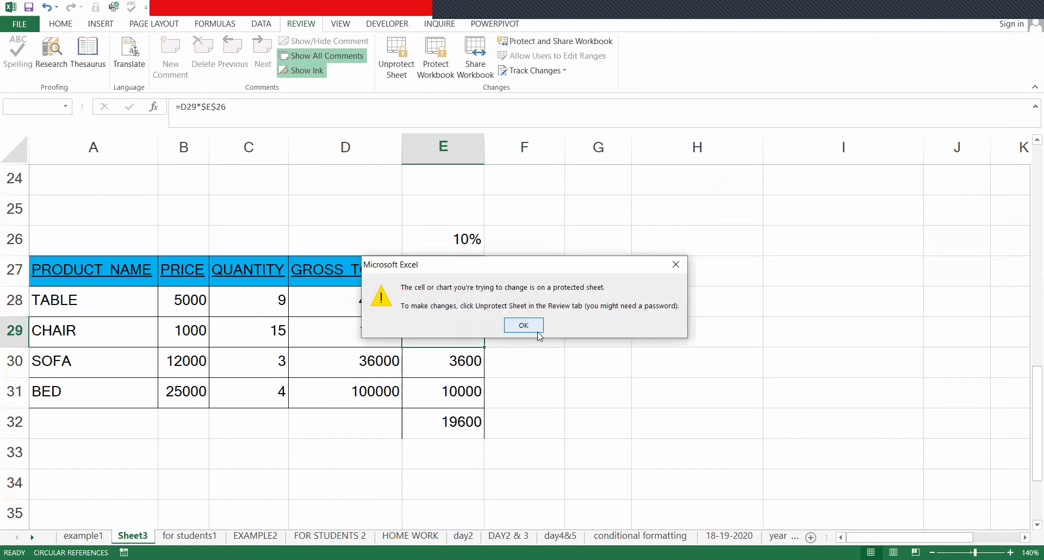
click(537, 331)
key(Left)
key(Left)
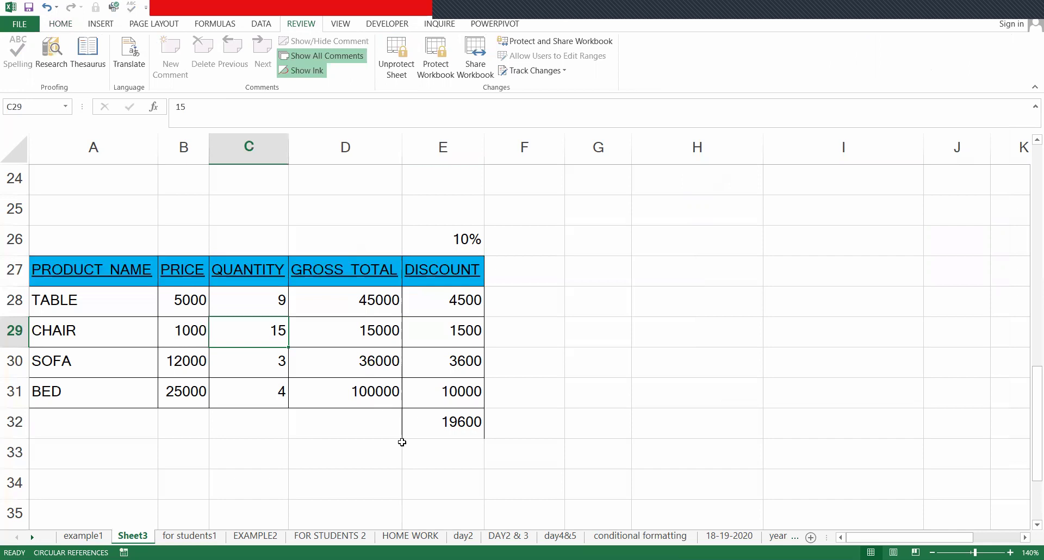
click(444, 429)
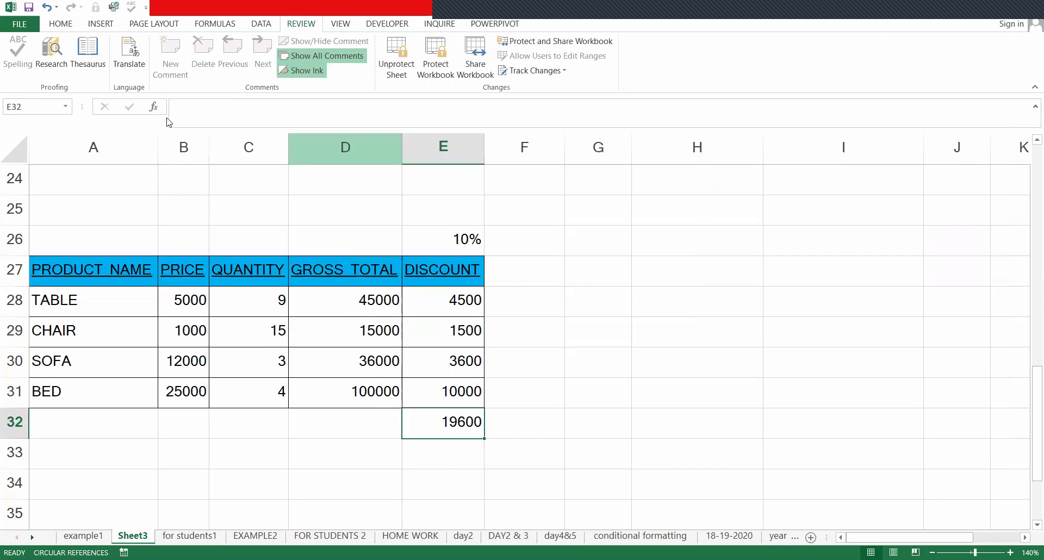
click(518, 322)
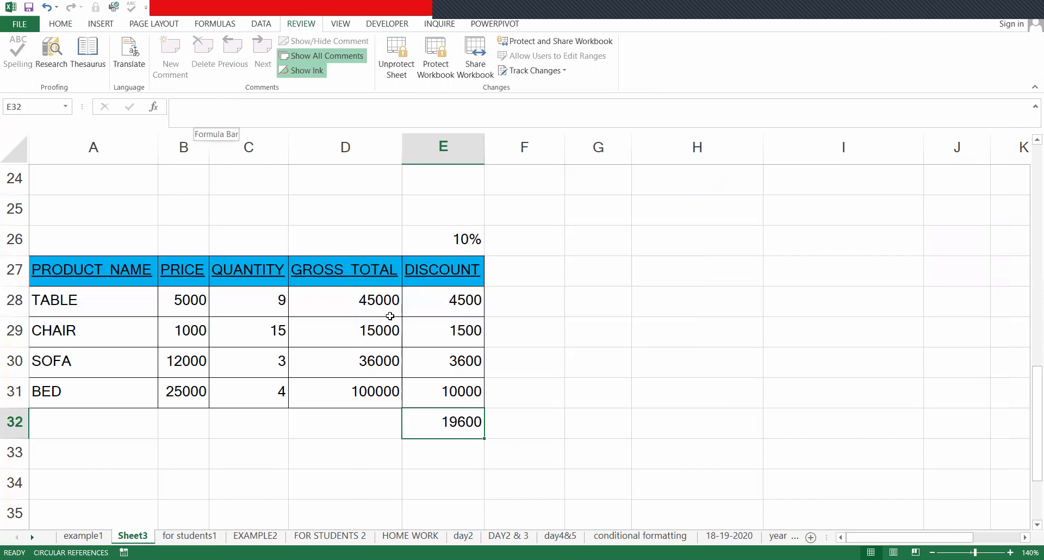
key(Up)
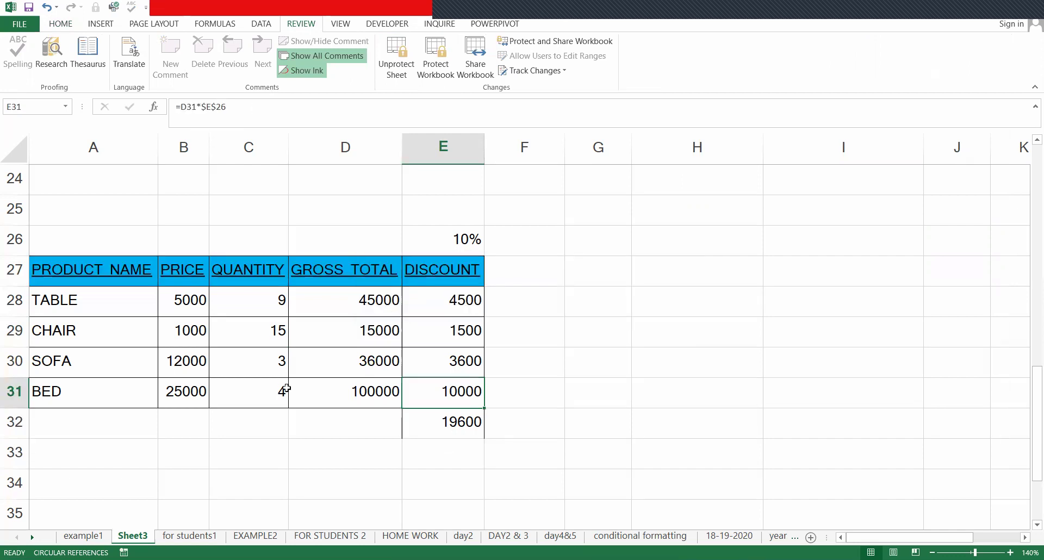
key(Down)
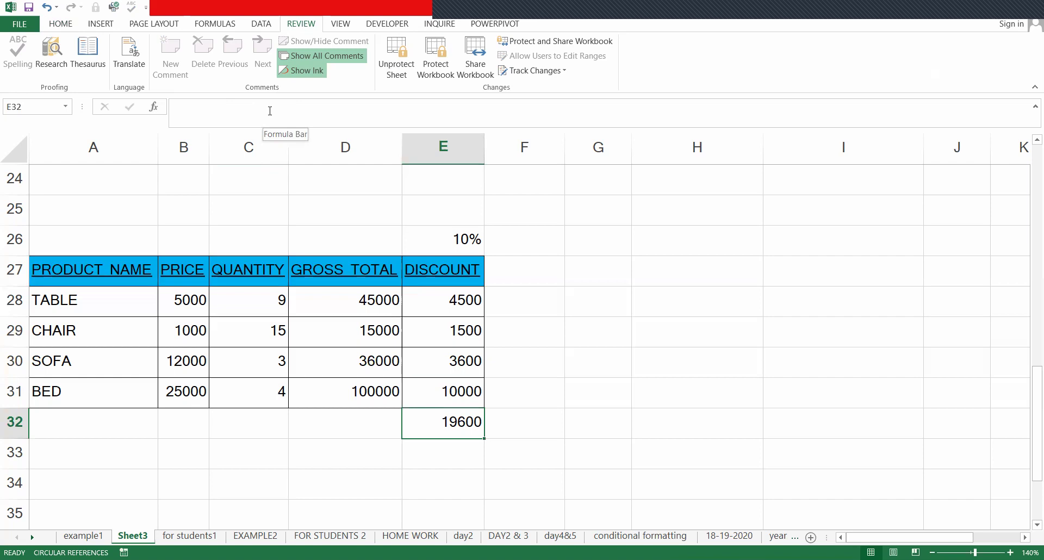
- Unprotect Sheet3 by entering its password
click(403, 44)
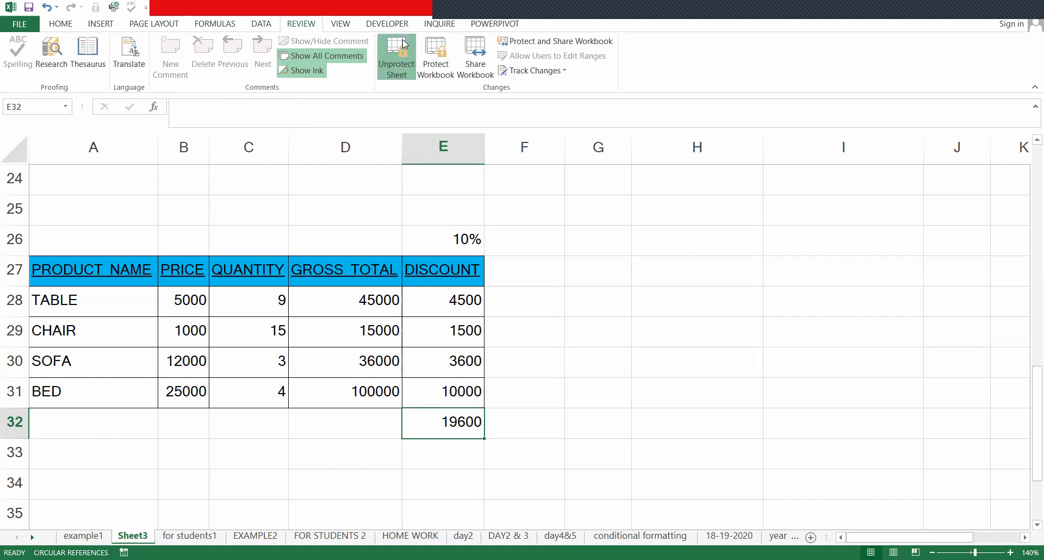
text(•••)
key(Return)
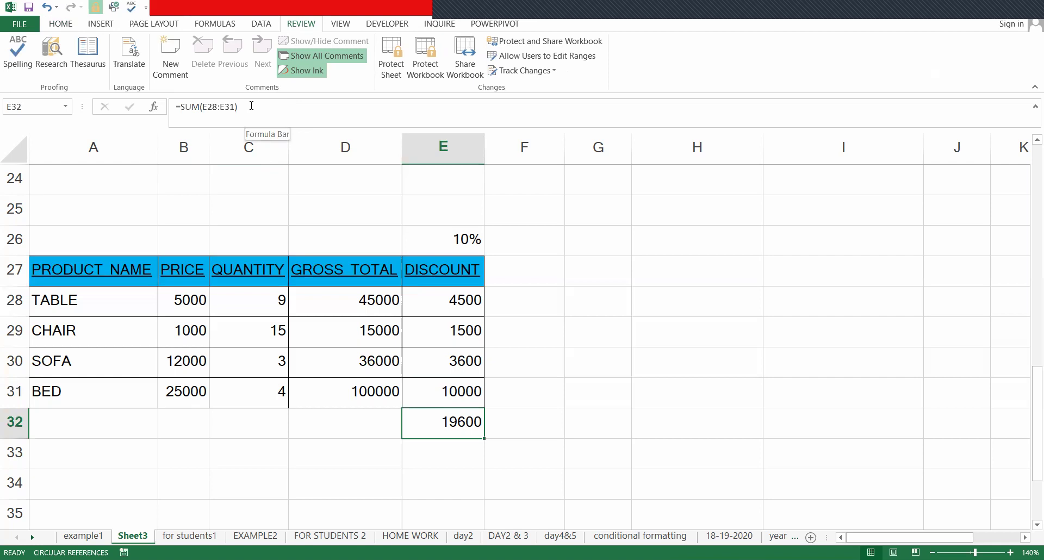
- Select cells such as E28, the DISCOUNT header and the TABLE quantity to confirm they're accessible
click(429, 296)
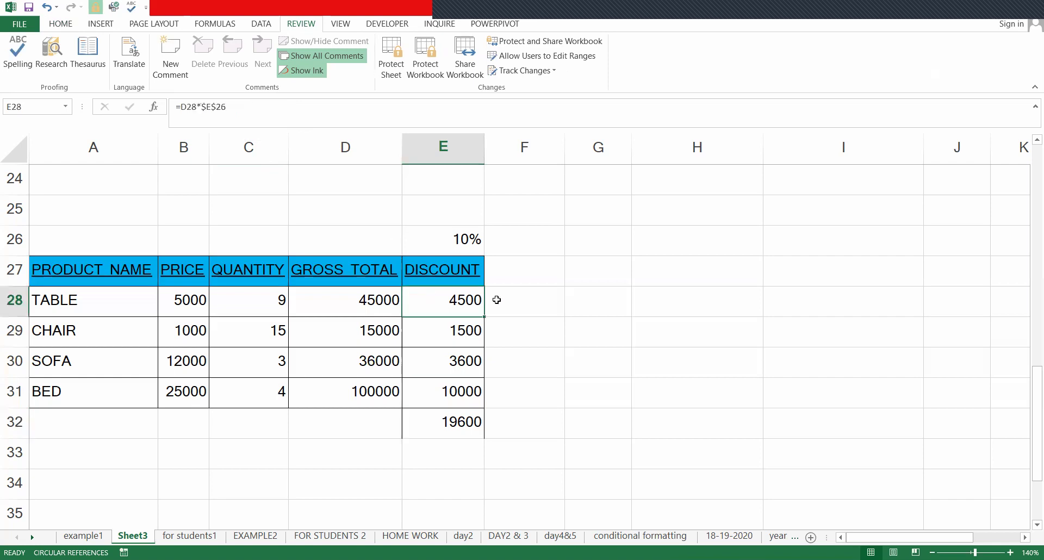
click(585, 263)
key(Up)
key(Up)
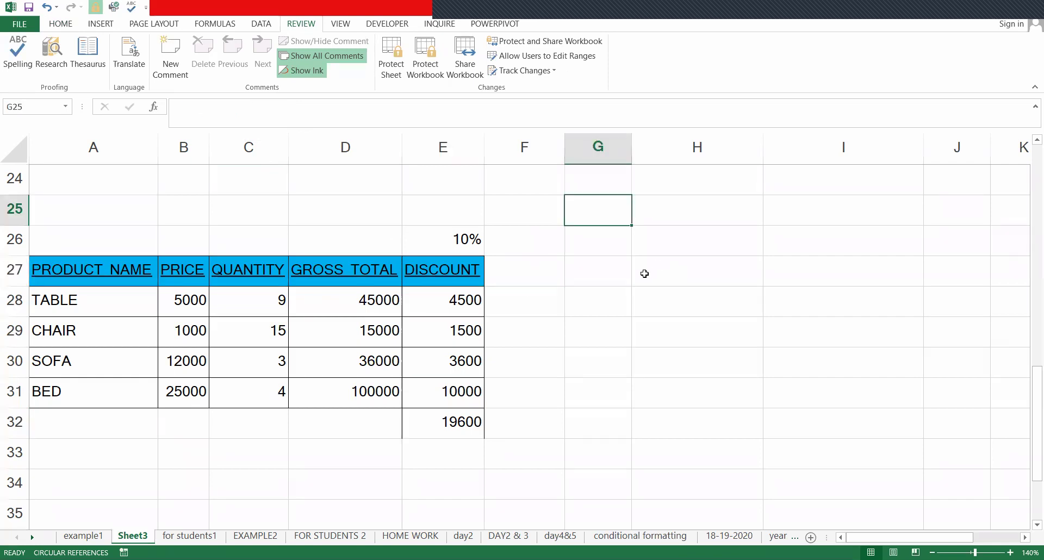
key(Down)
key(Down)
key(Down)
click(666, 282)
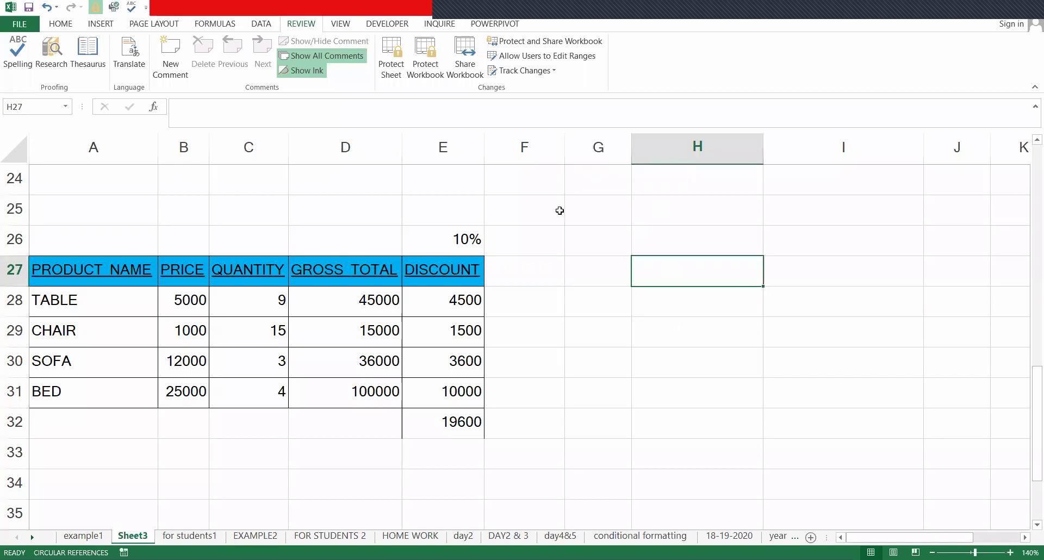
click(560, 211)
click(470, 278)
click(479, 218)
click(238, 289)
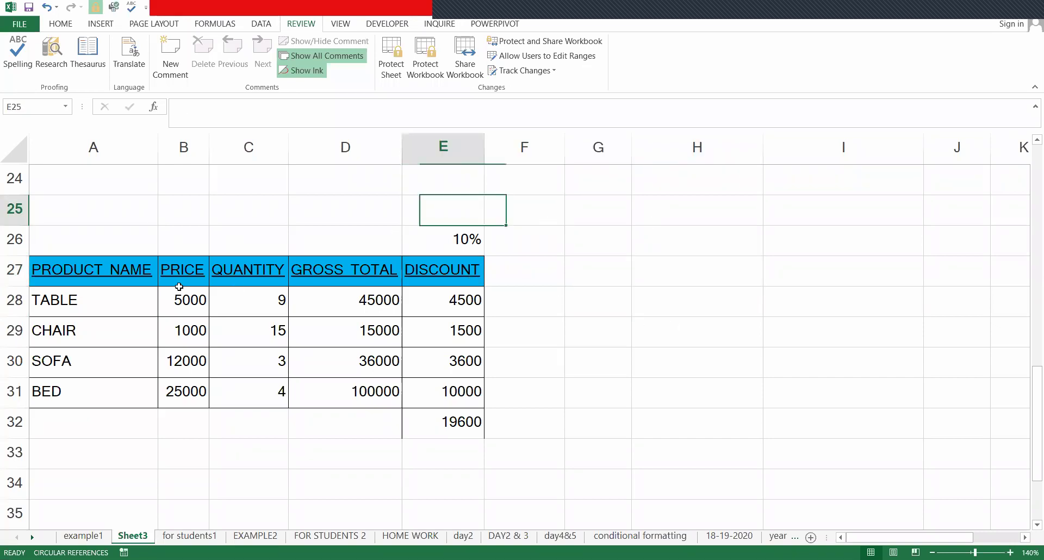
click(429, 186)
click(576, 199)
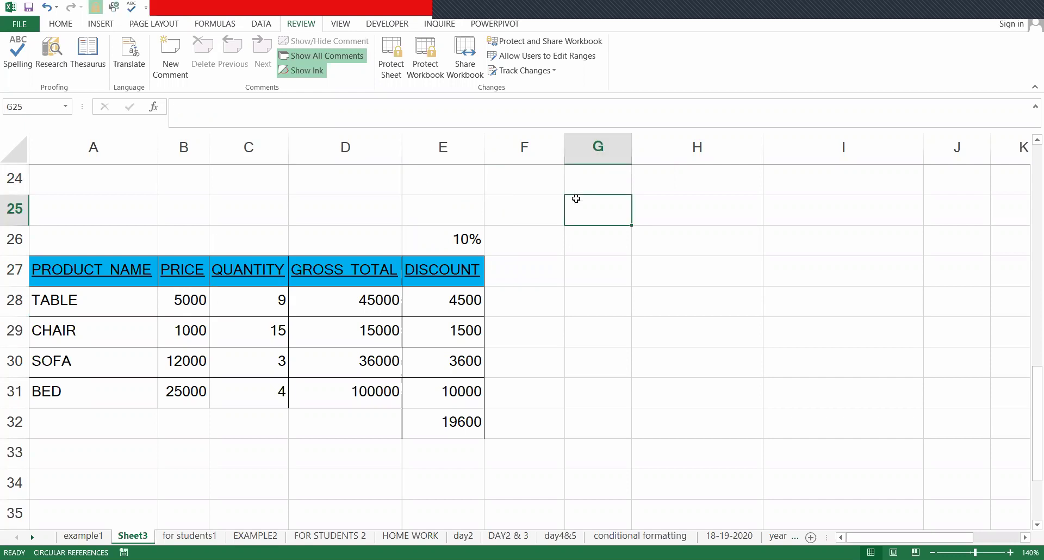
- Confirm A28:C31 stays unlocked in Format Cells, then select the rows above the header
drag(93, 301, 245, 383)
key(ctrl+1)
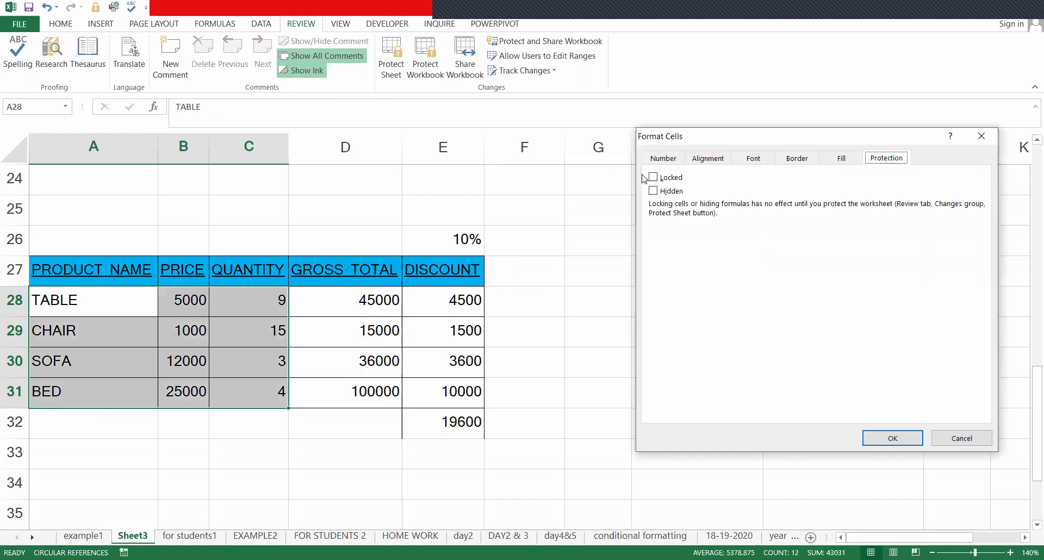
key(Escape)
click(524, 267)
drag(100, 268, 995, 131)
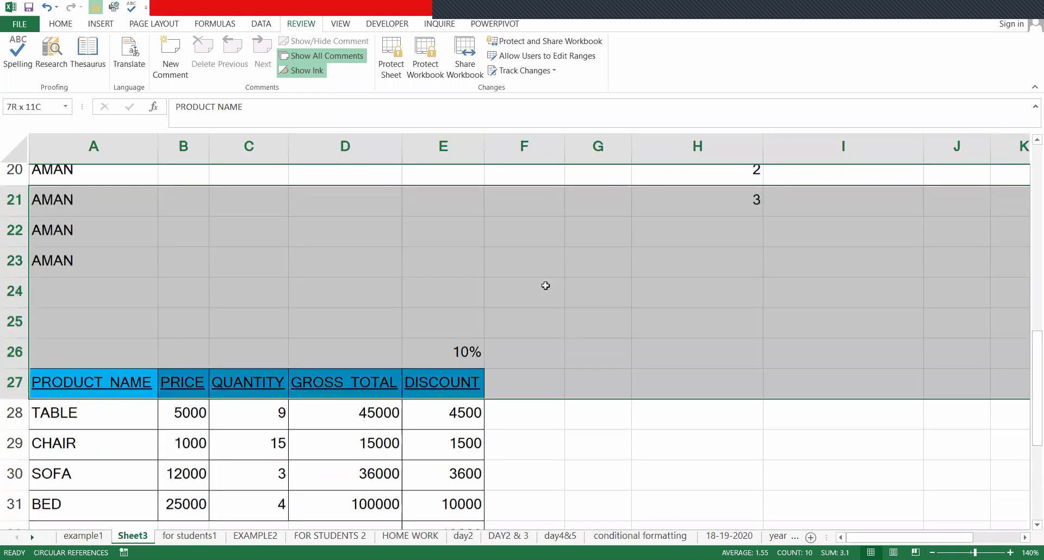
- Fill A21:M27, the header row and the area above it, with red
scroll(545, 286, down, 2)
key(Up)
key(Right)
key(Down)
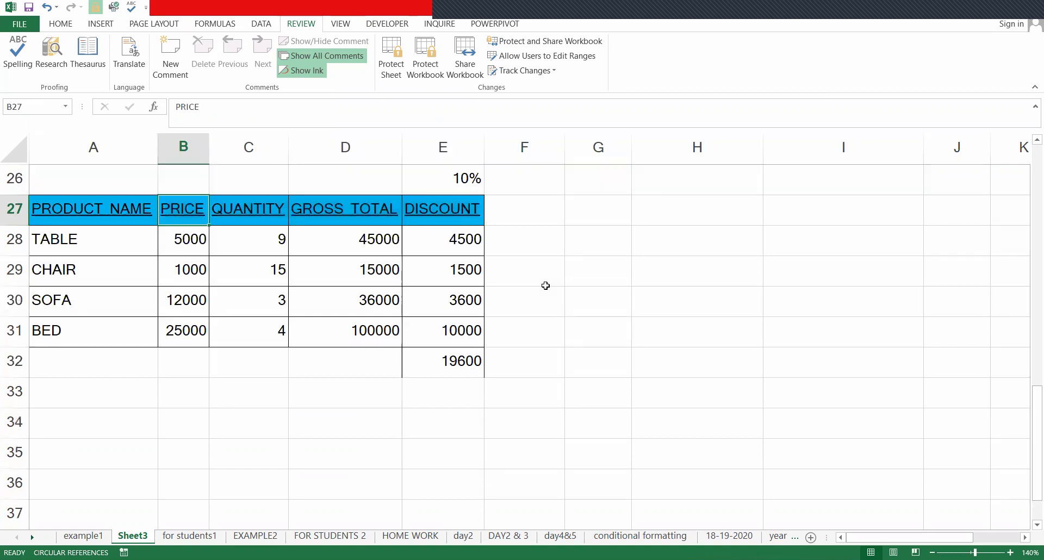
key(Left)
key(shift+Right)
key(shift+Right)
key(shift+Right)
key(shift+Right)
key(shift+Right)
key(shift+Right)
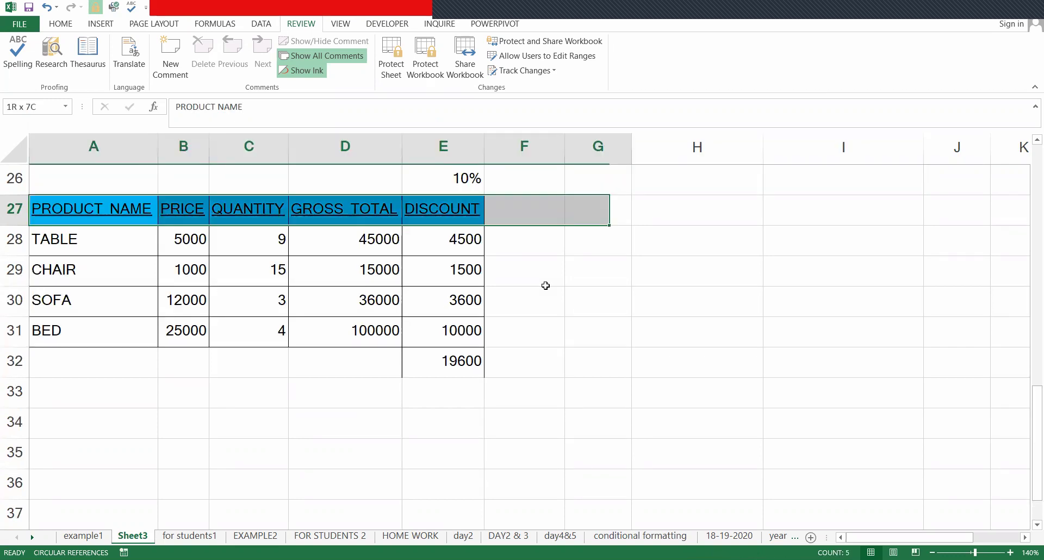
key(shift+Right)
key(shift+Right)
key(shift+Right)
key(shift+Right)
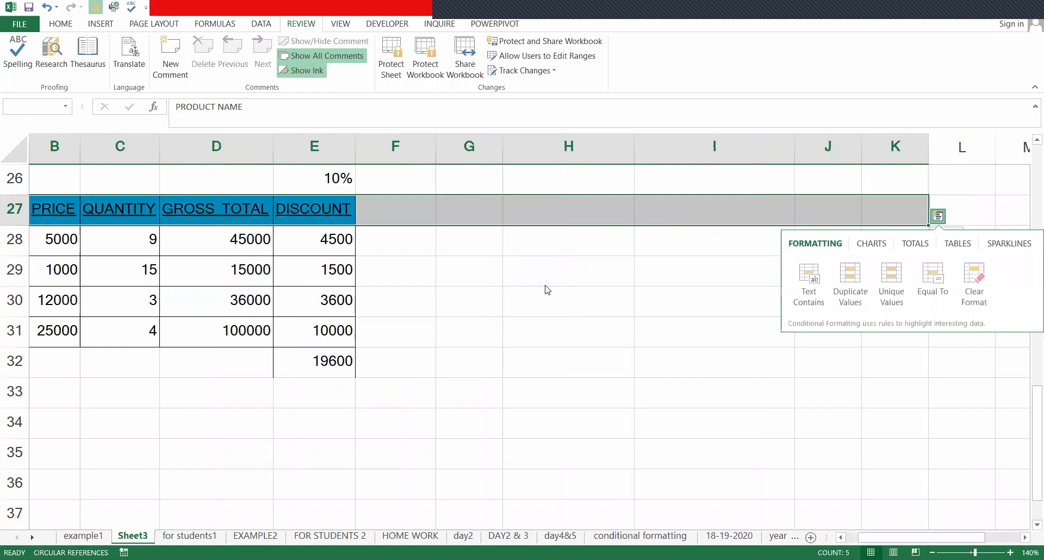
key(shift+Right)
key(shift+Right)
key(shift+Up)
key(shift+Up)
key(shift+Up)
key(shift+Up)
key(shift+Up)
key(shift+Up)
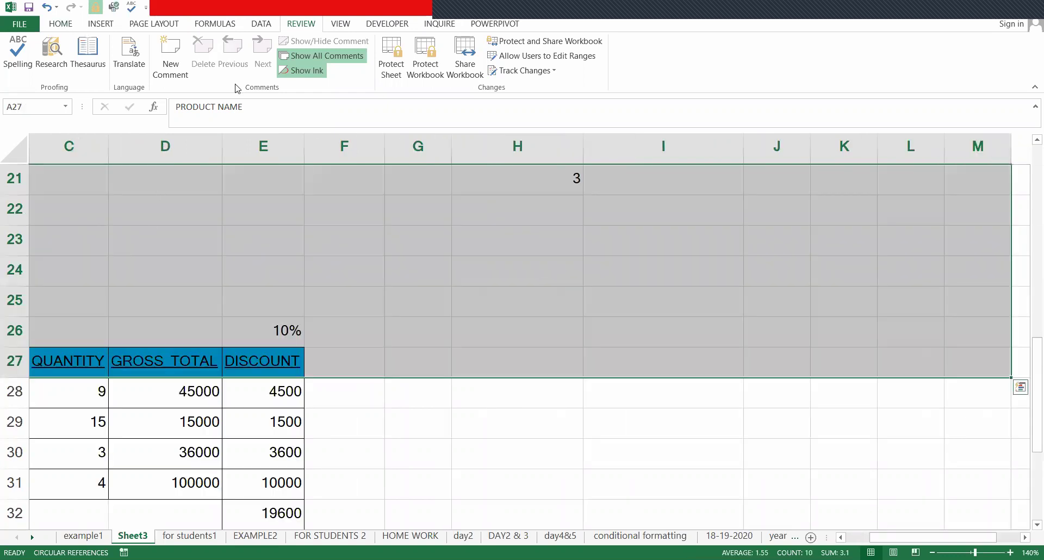
scroll(238, 89, up, 5)
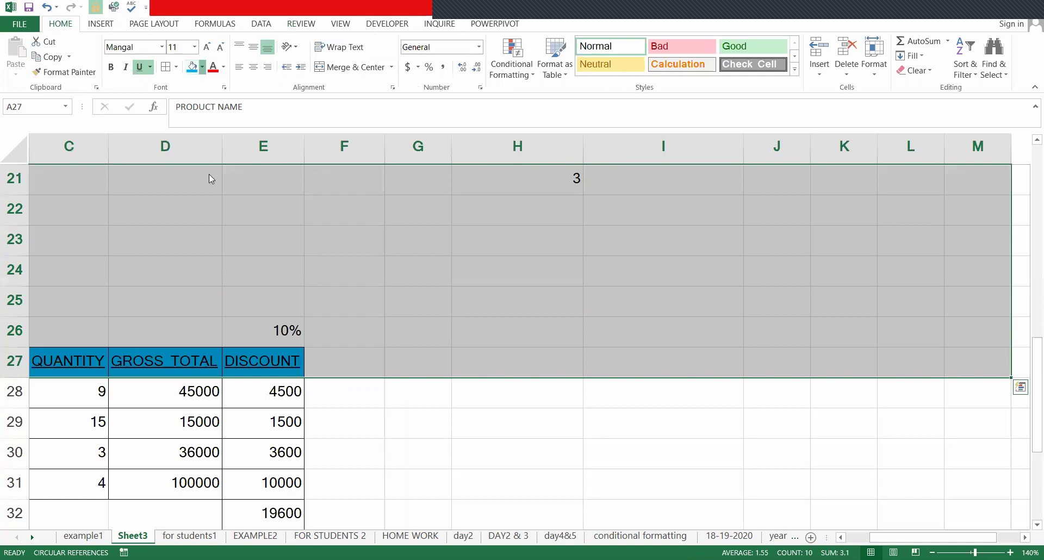
click(201, 67)
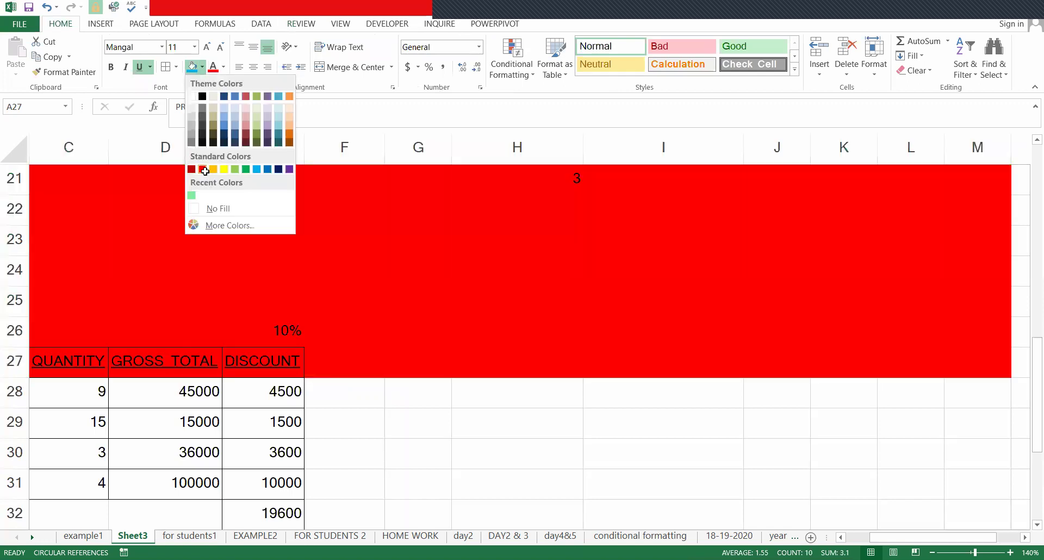
click(204, 171)
- Fill the GROSS TOTAL and DISCOUNT columns and the area to their right (D28:N34) red
key(Down)
key(Down)
key(Up)
key(Right)
key(Right)
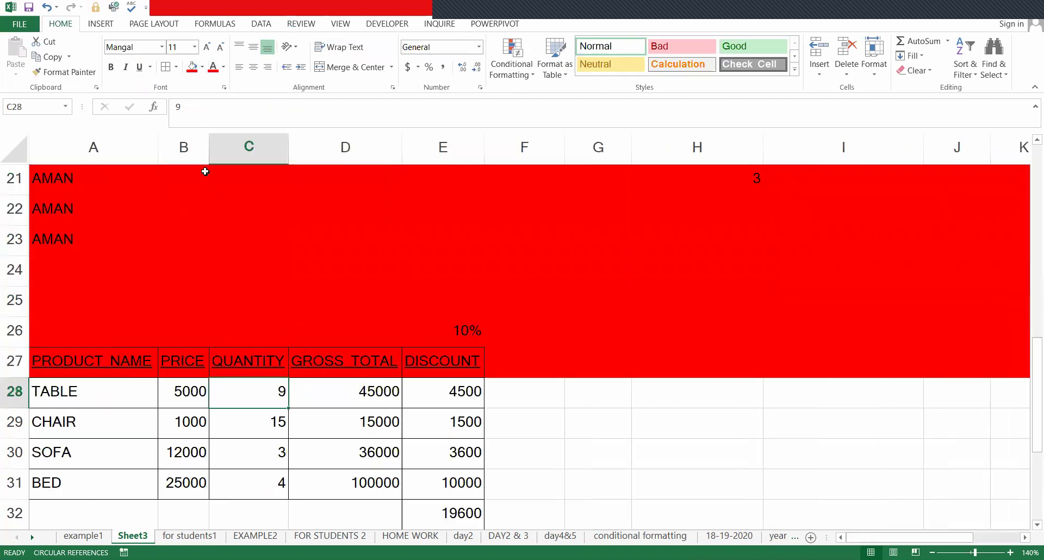
key(Up)
key(Down)
key(Right)
key(shift+Right)
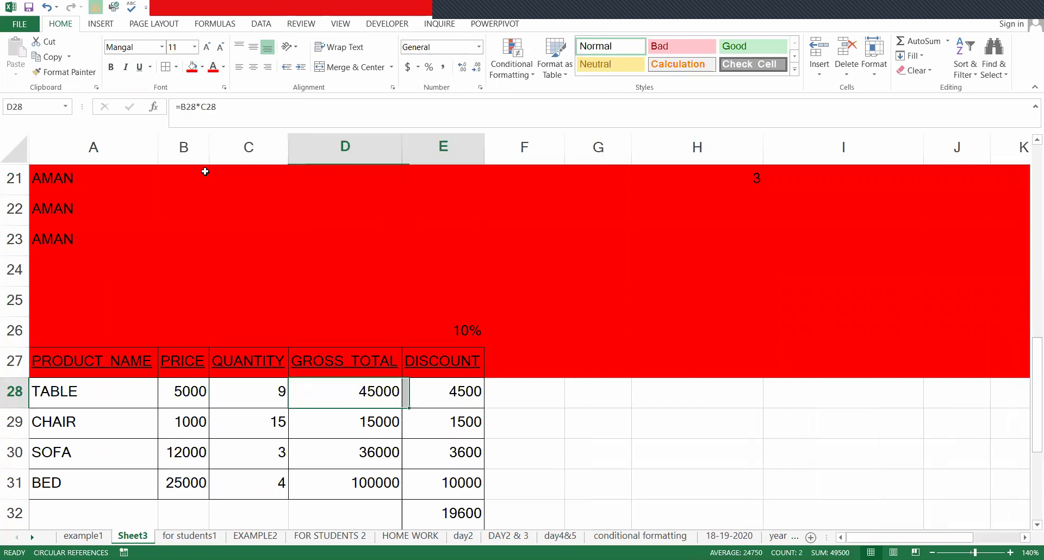
key(shift+Down)
key(shift+Down)
key(shift+Down)
key(shift+Down)
key(shift+Down)
key(shift+Down)
key(shift+Right)
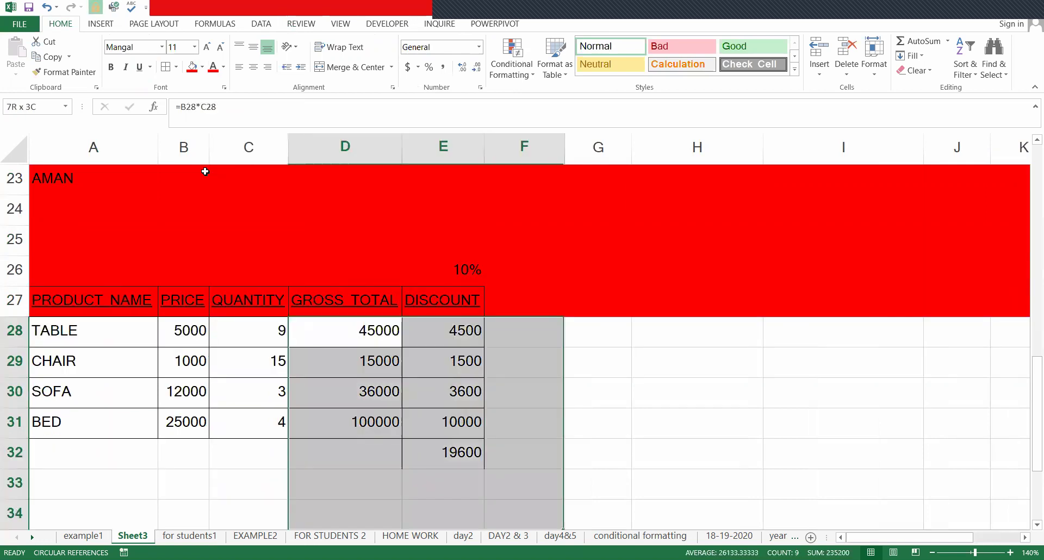
key(shift+Right)
key(shift+Right)
key(shift+Right)
key(shift+Right)
key(shift+Right)
key(shift+Right)
key(shift+Right)
key(shift+Right)
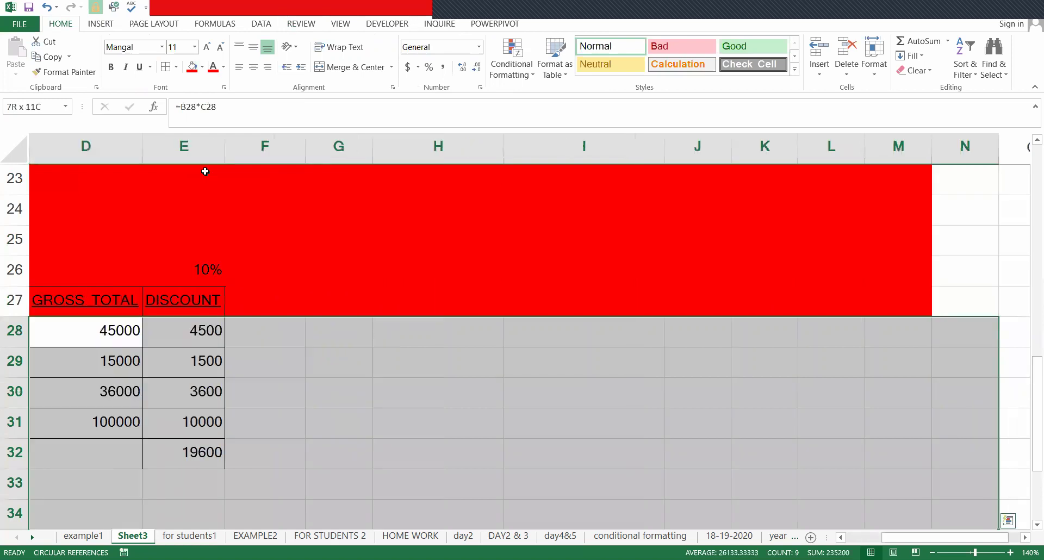
key(Home)
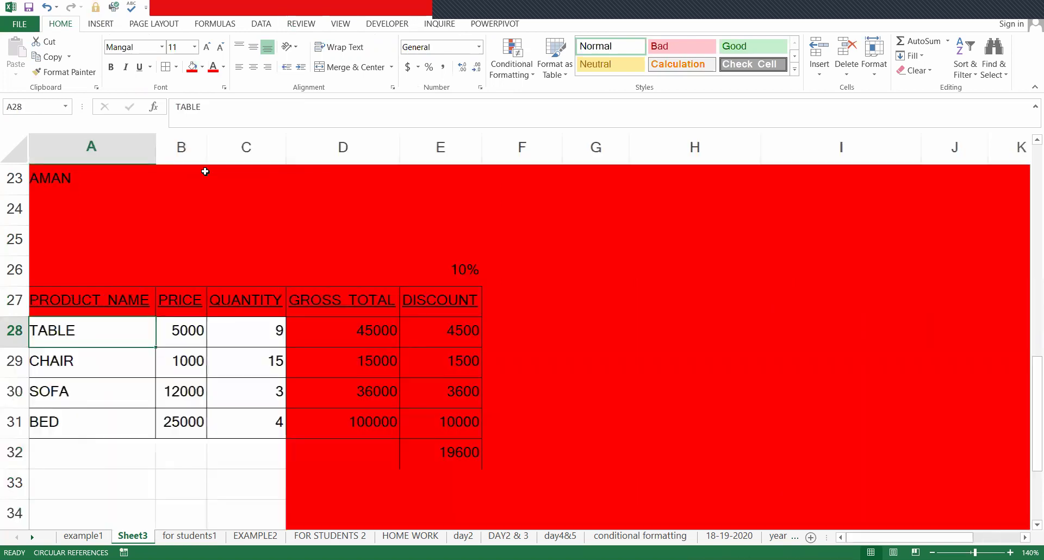
- Fill the empty cells below the entries (A32:C35) red and check the result
key(Down)
key(Down)
key(Down)
key(Down)
key(shift+Right)
key(shift+Right)
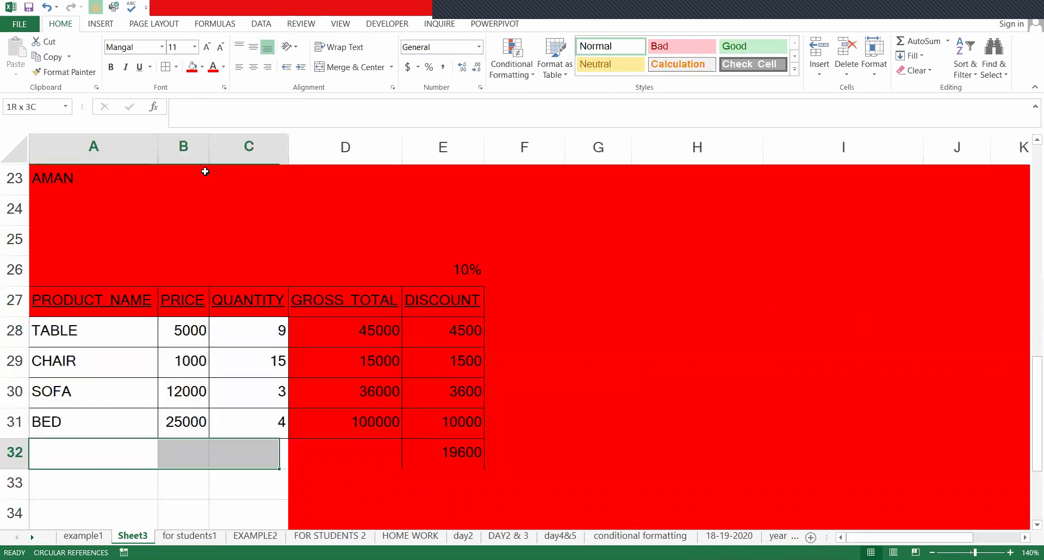
key(shift+Down)
key(shift+Down)
key(shift+Down)
key(Up)
key(Up)
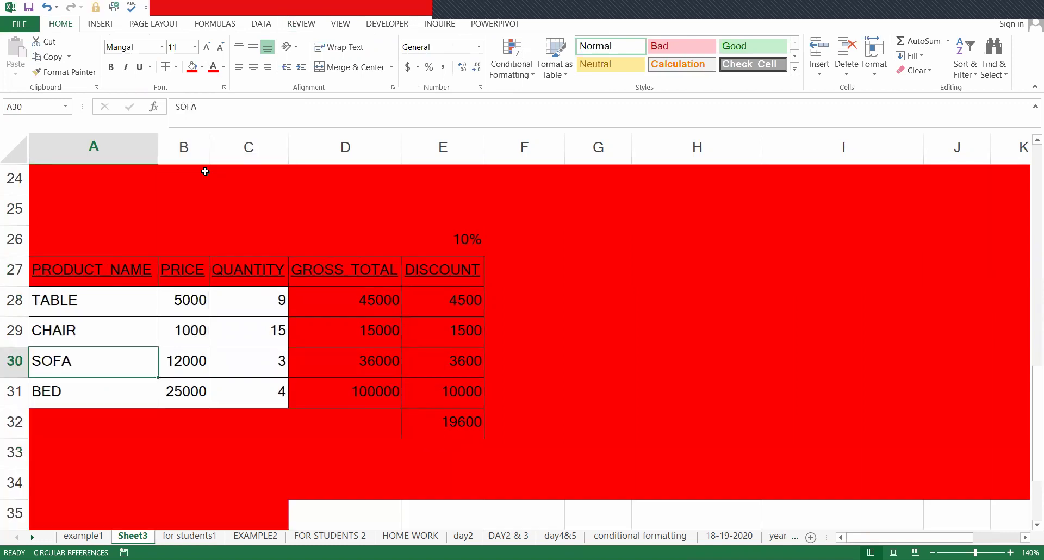
key(Up)
key(Up)
key(Down)
key(Down)
key(Down)
key(Down)
key(Down)
key(Down)
key(Down)
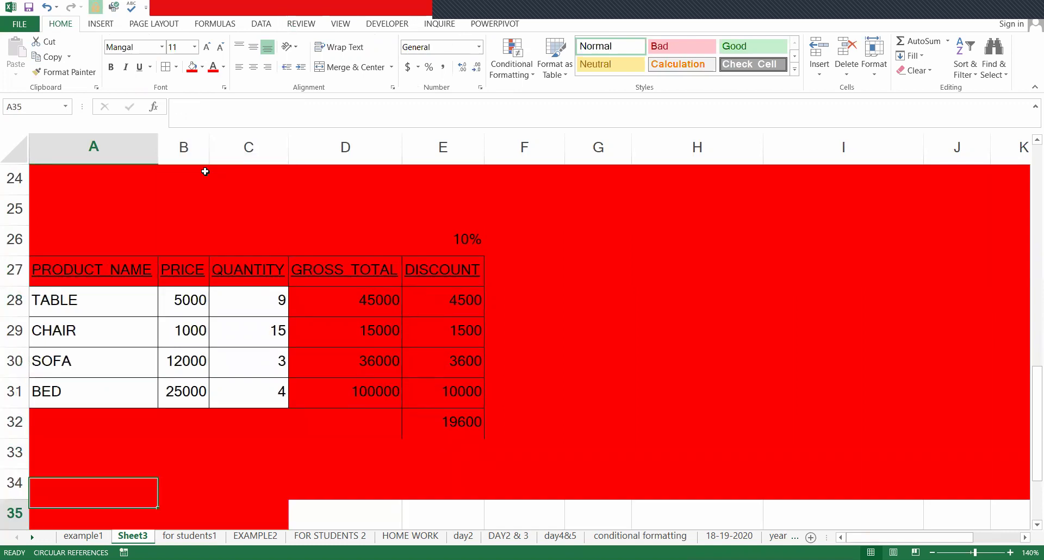
key(Up)
key(Up)
key(Up)
key(Up)
key(Up)
key(Up)
key(Up)
key(Up)
key(Up)
key(Up)
key(Up)
key(Up)
key(Up)
key(Up)
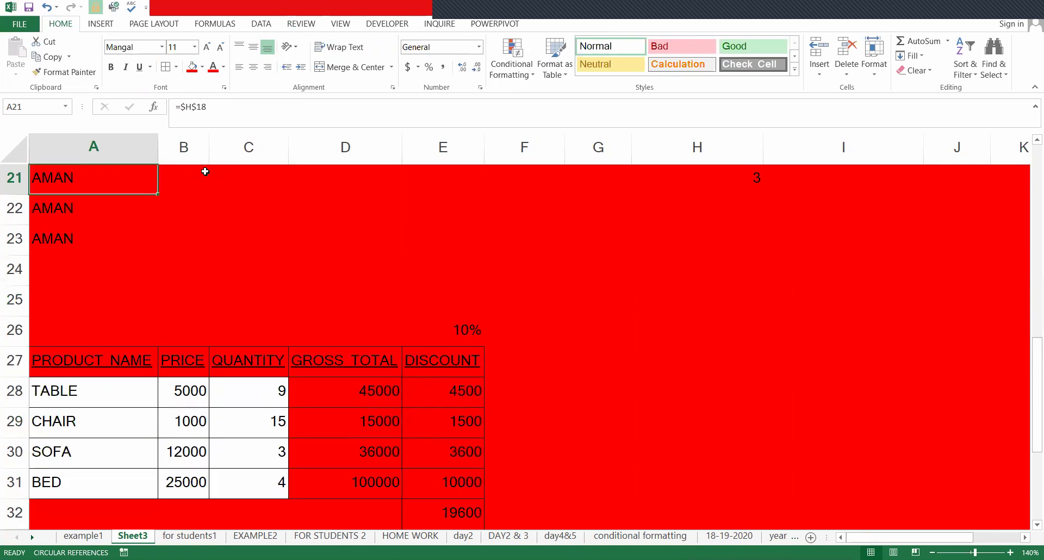
key(Down)
key(Down)
key(Down)
key(Down)
key(Down)
key(Down)
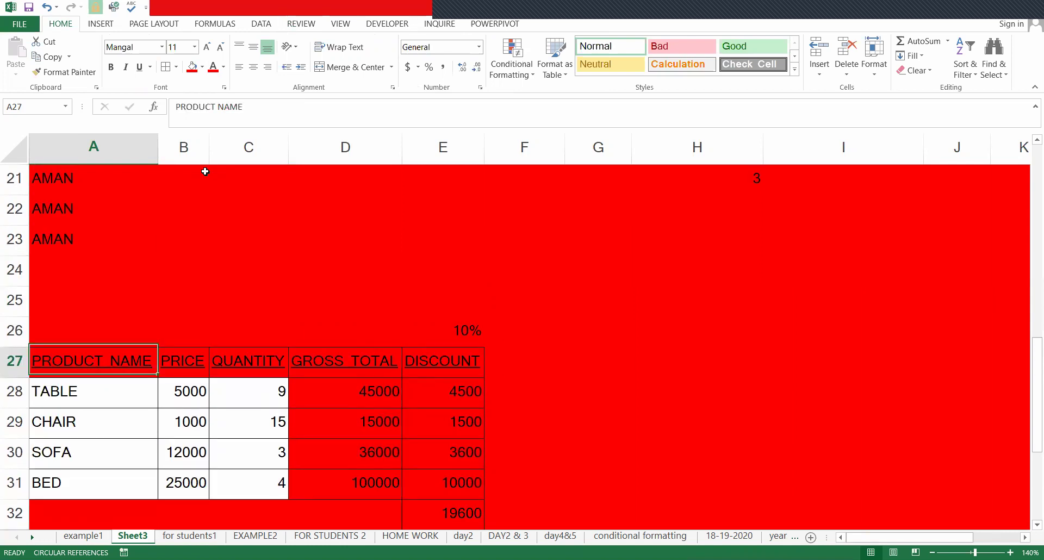
key(Down)
key(Down)
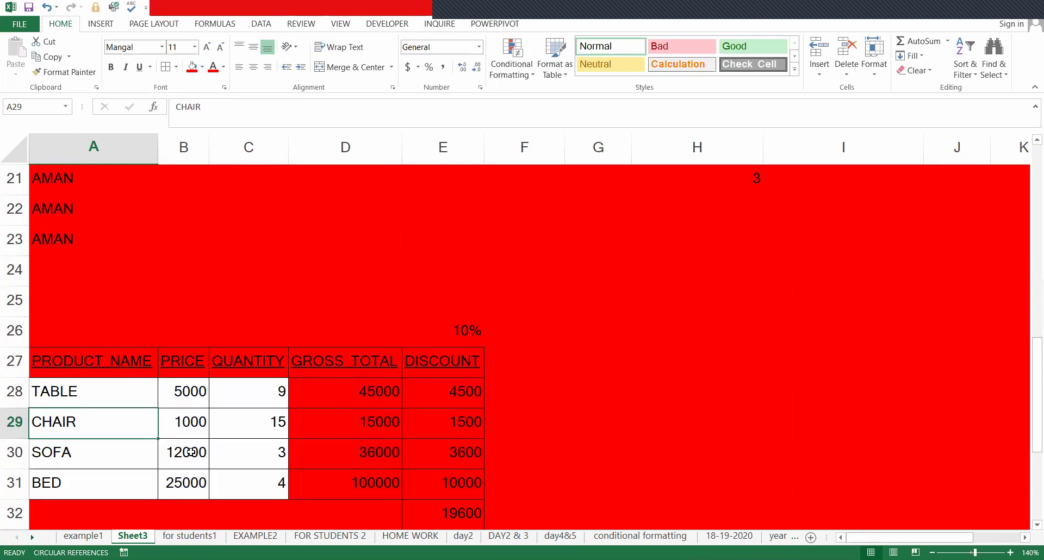
- Fill the entry cells A28:C31 with blue as a first attempt
key(Up)
shift+click(243, 492)
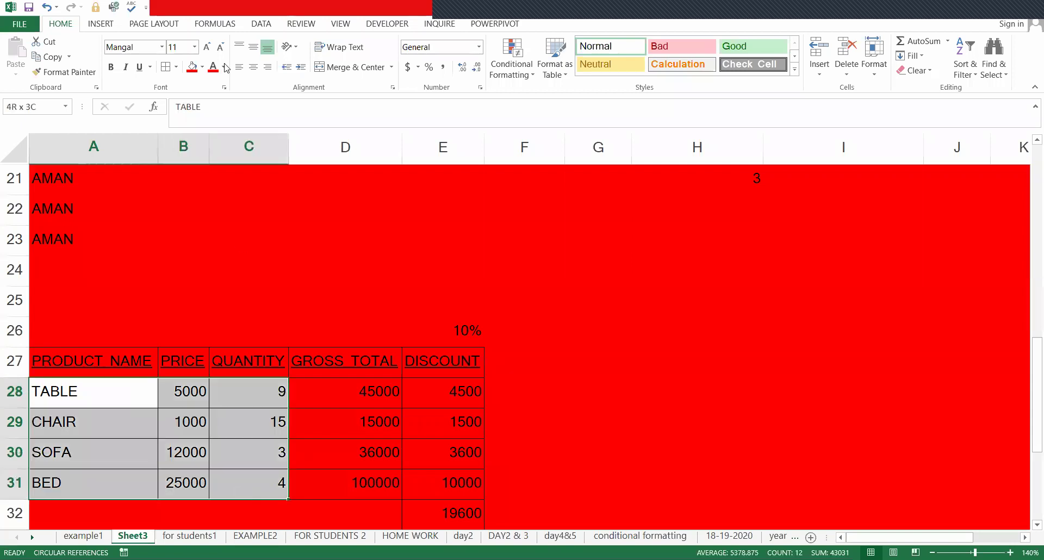
click(202, 67)
click(258, 170)
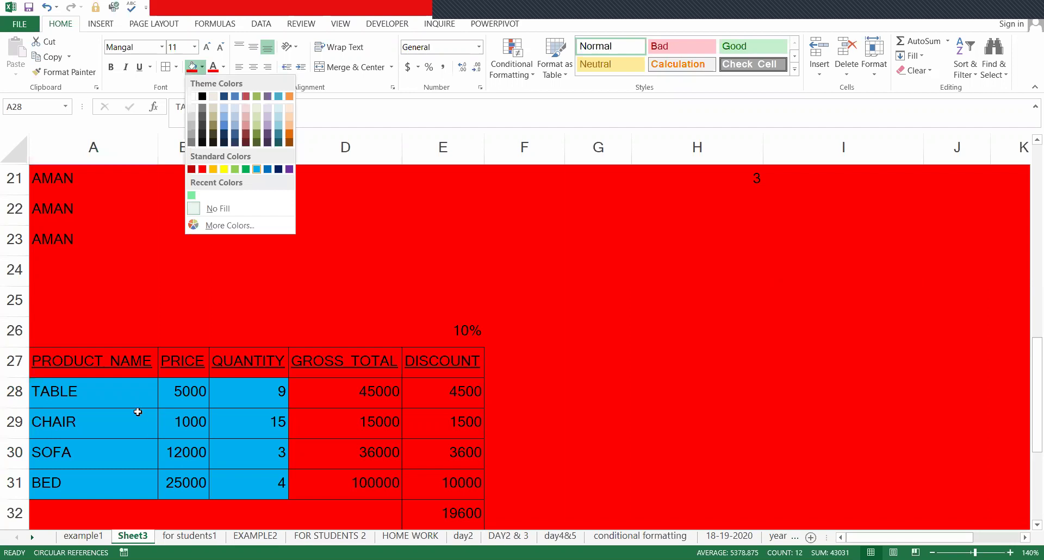
- Fill cell B29 with yellow
click(140, 415)
click(186, 397)
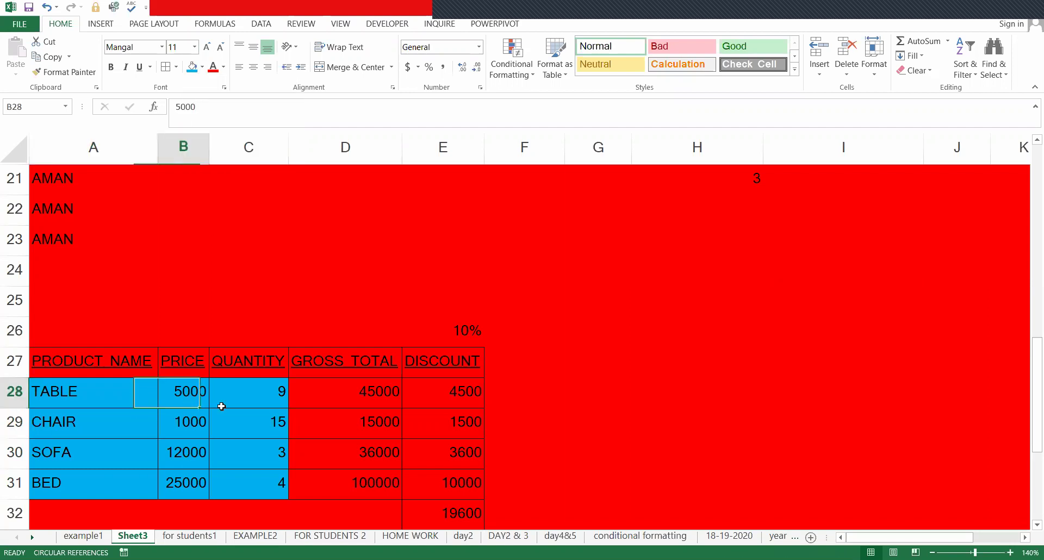
click(220, 420)
click(188, 419)
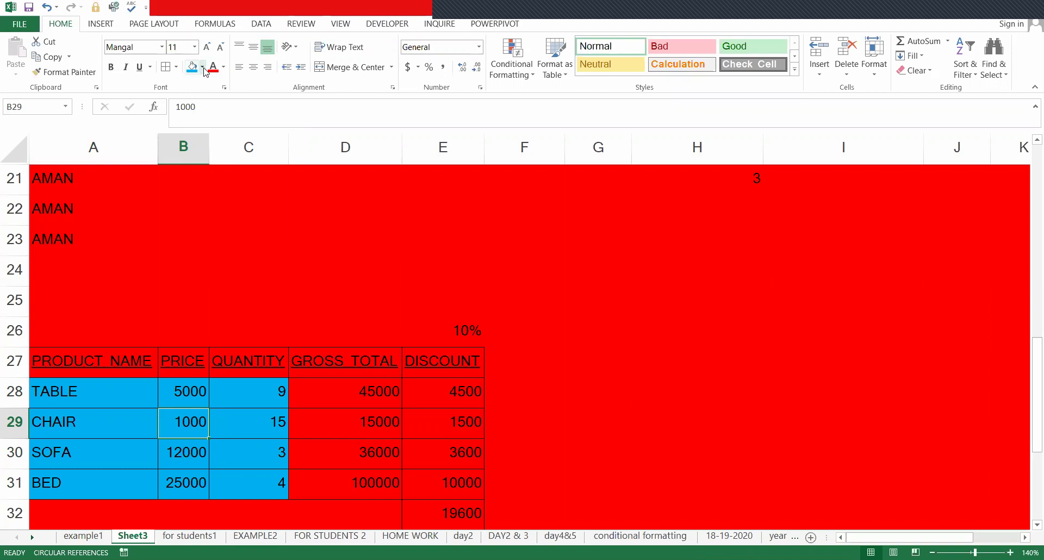
click(202, 66)
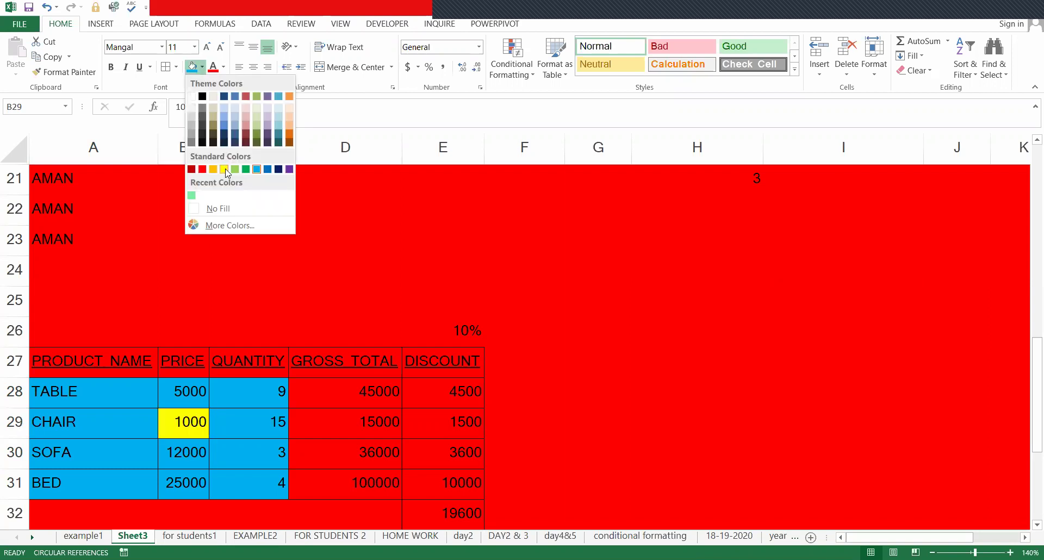
click(226, 169)
- Repeat the yellow fill across the whole input range A28:C31
key(Left)
key(Up)
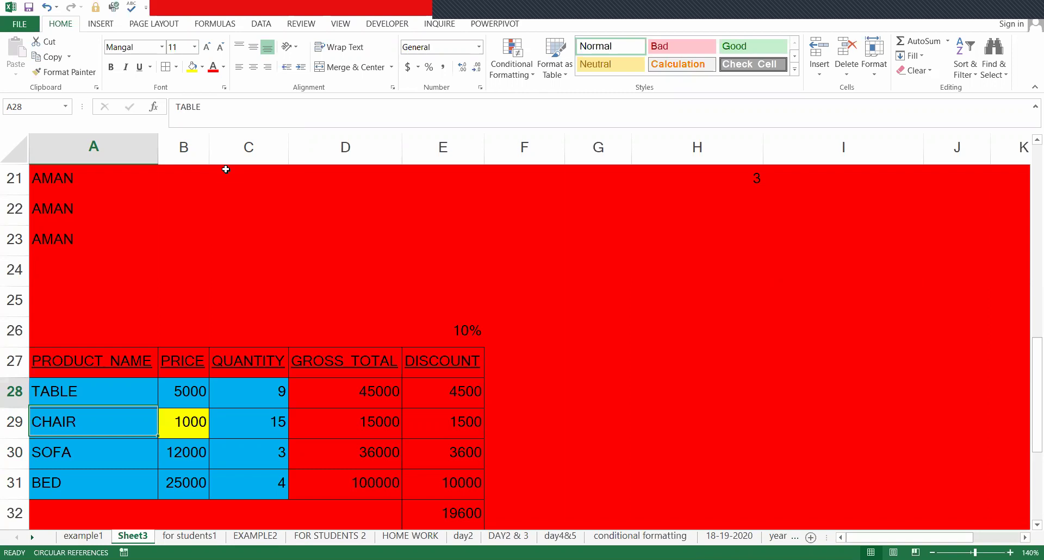
key(shift+Down)
key(shift+Down)
key(shift+Right)
key(shift+Right)
key(shift+Down)
key(ctrl+y)
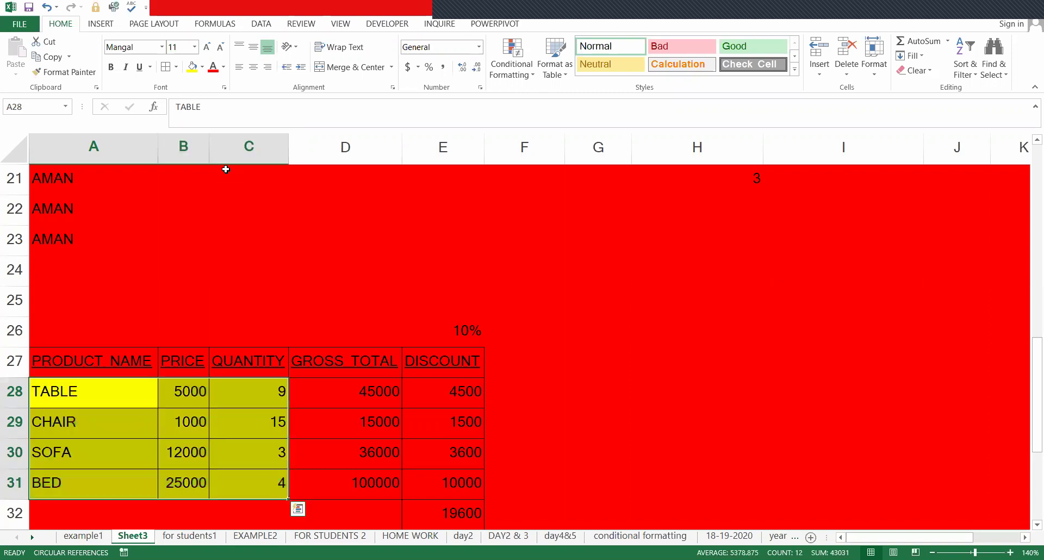
key(Left)
- Select cells around the sheet to review the yellow and red fills
click(172, 413)
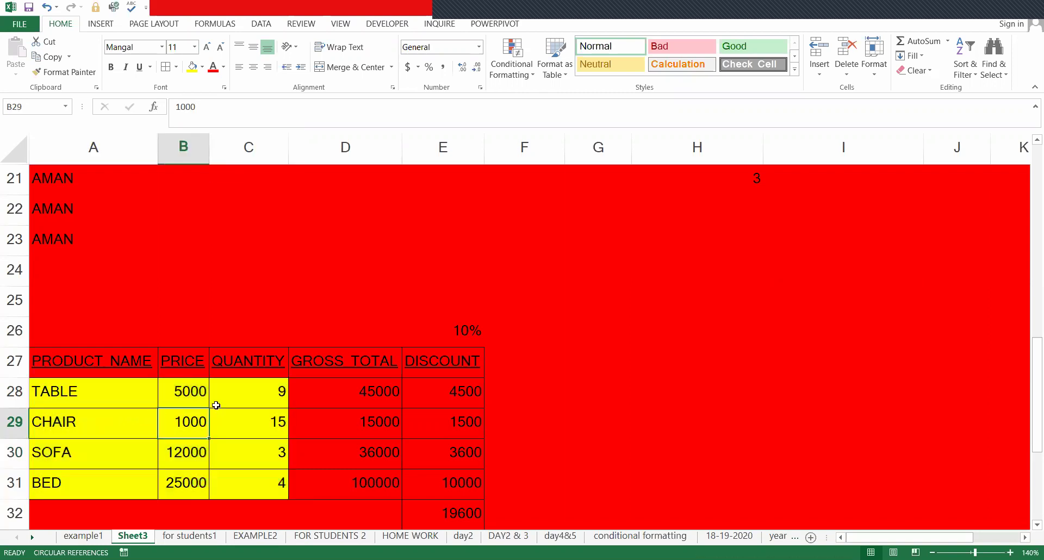
click(256, 403)
click(337, 276)
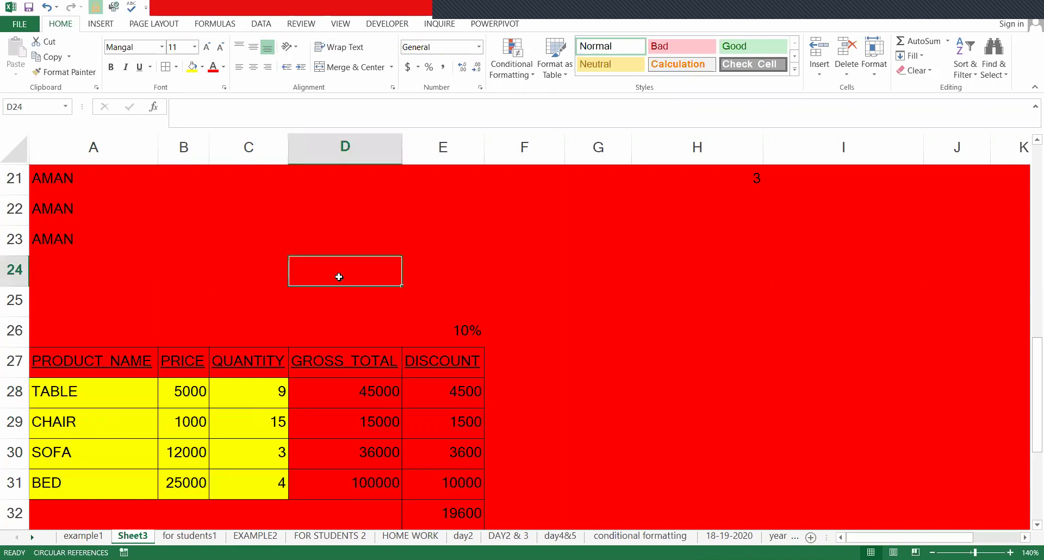
click(548, 258)
click(655, 373)
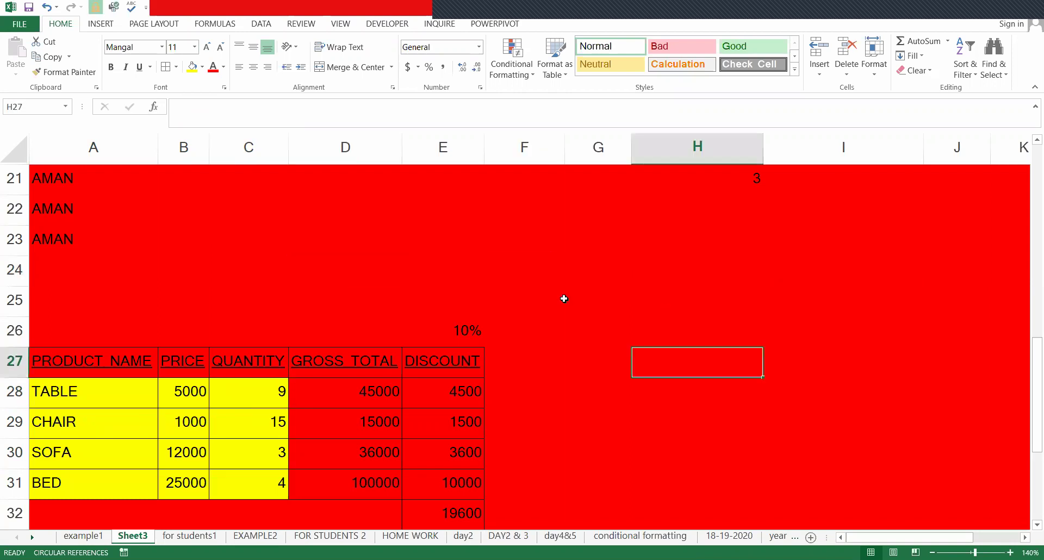
click(424, 277)
click(69, 490)
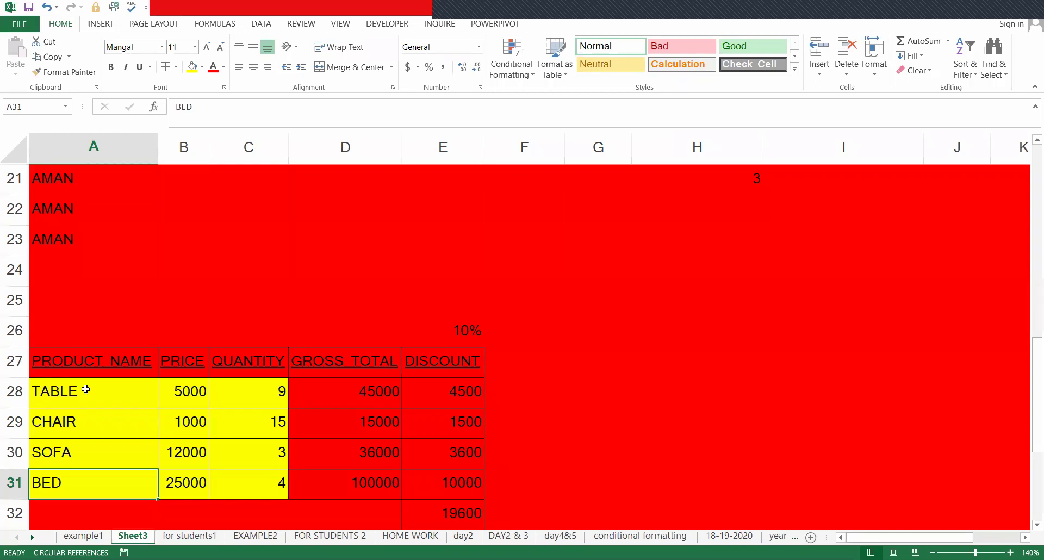
click(84, 389)
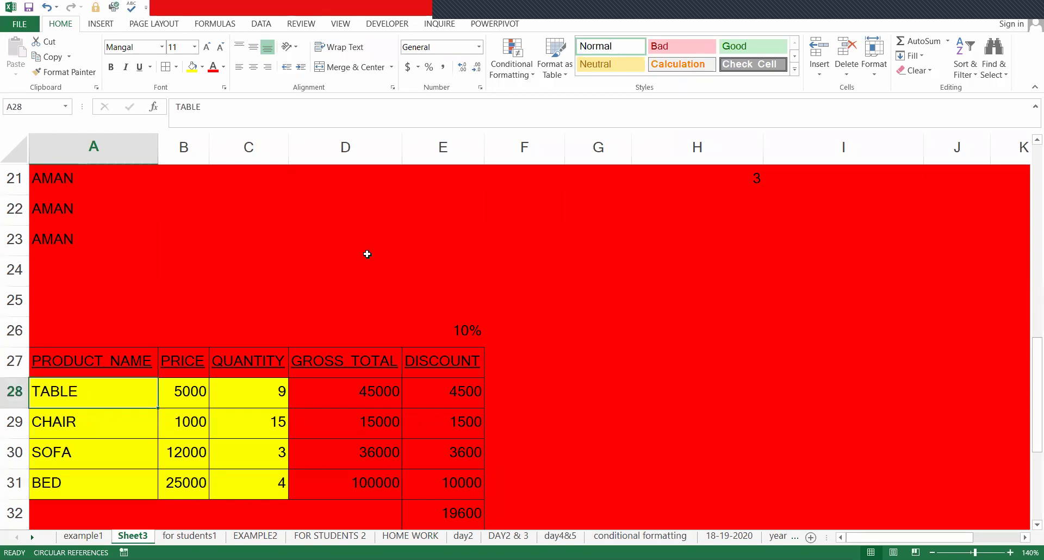
- Protect Sheet3 with a password, allowing selection of unlocked cells only, and confirm the password
click(308, 21)
click(389, 49)
text(123)
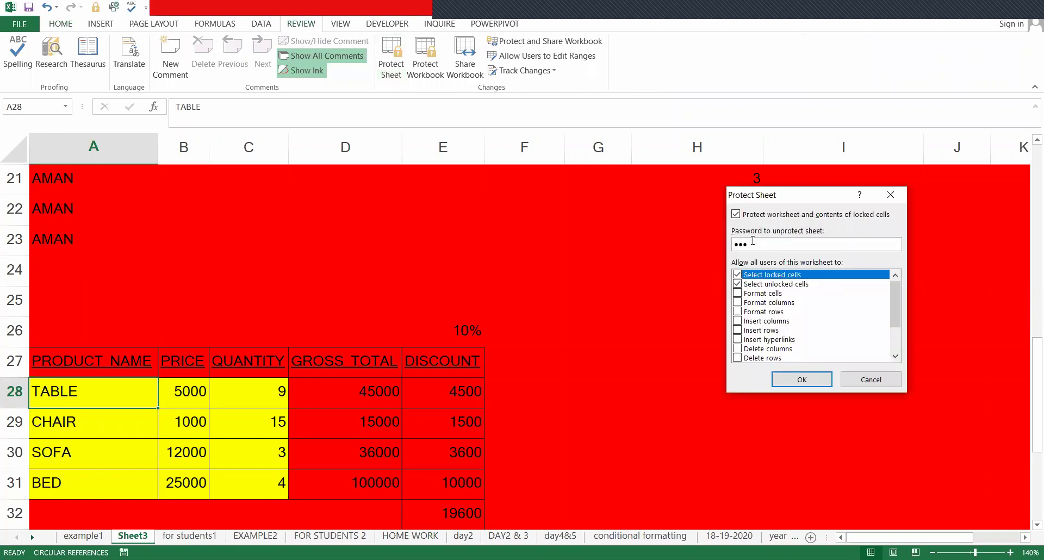
click(737, 283)
click(738, 283)
click(745, 277)
click(738, 283)
click(738, 278)
click(820, 375)
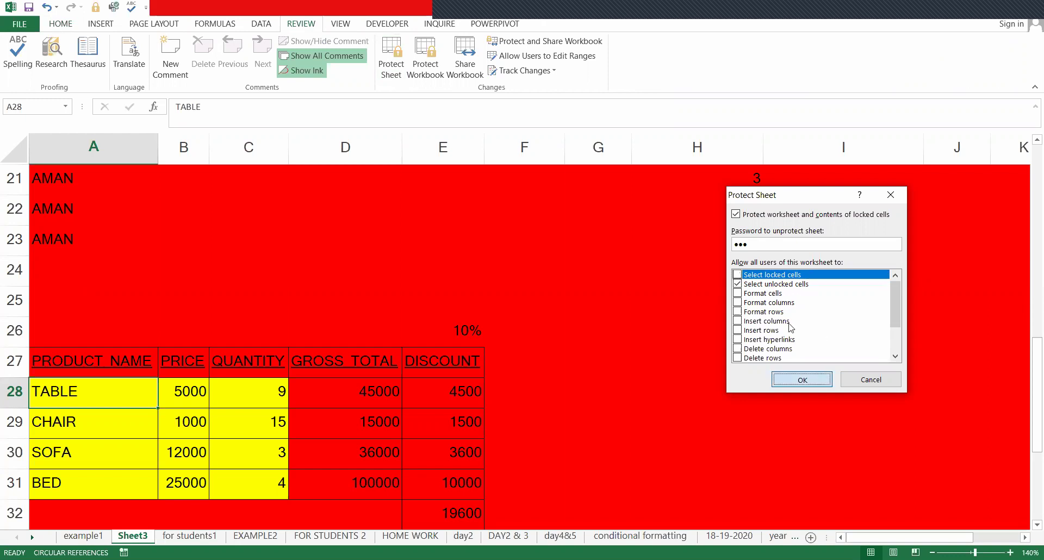
key(Return)
text(123)
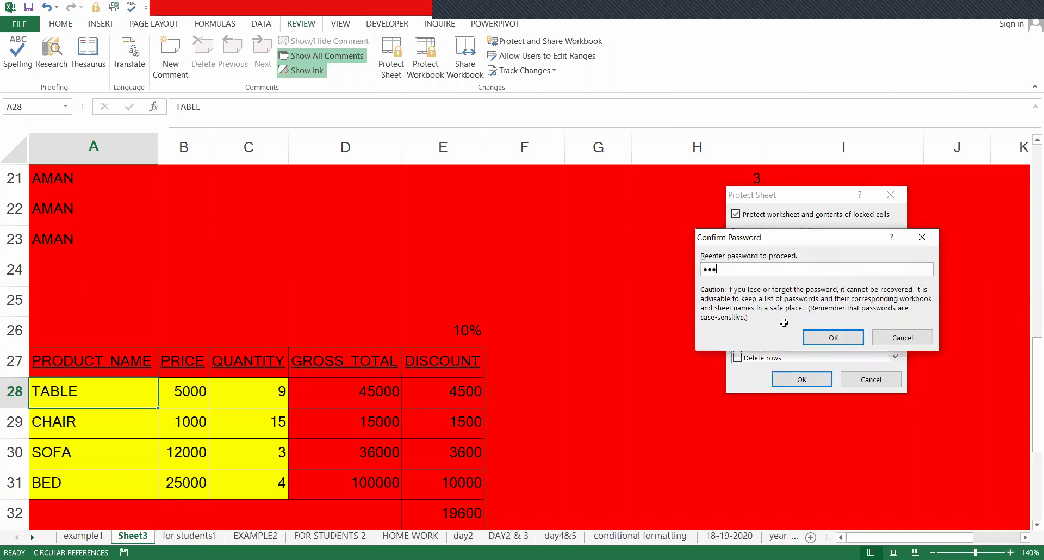
key(Return)
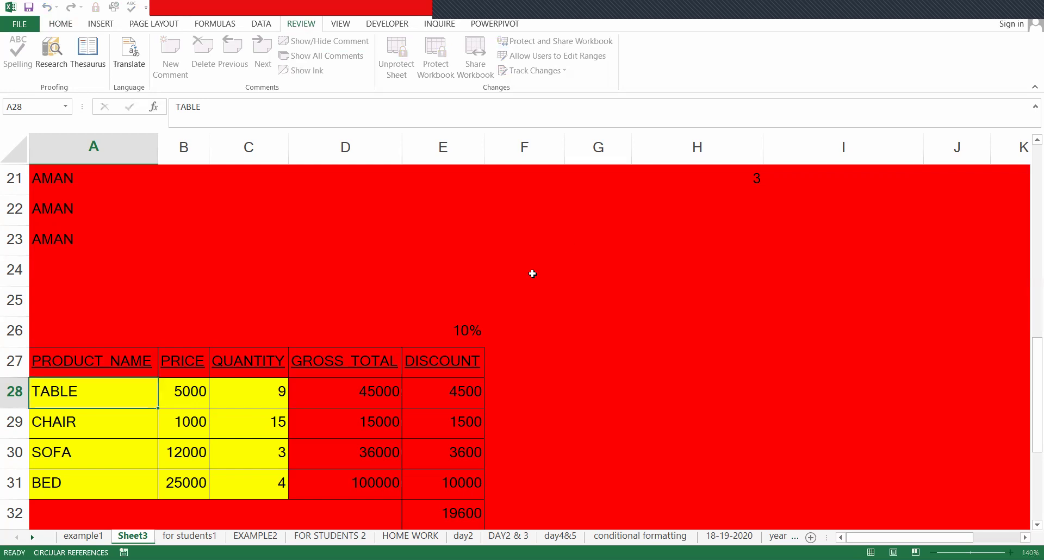
- Test the protected sheet by tabbing through the unlocked yellow cells
click(164, 422)
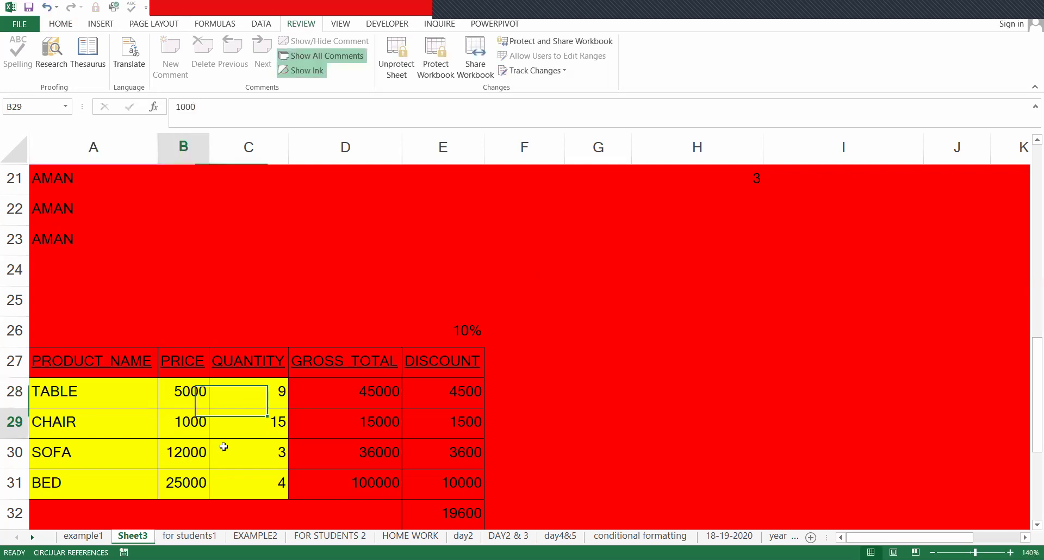
click(246, 443)
key(Tab)
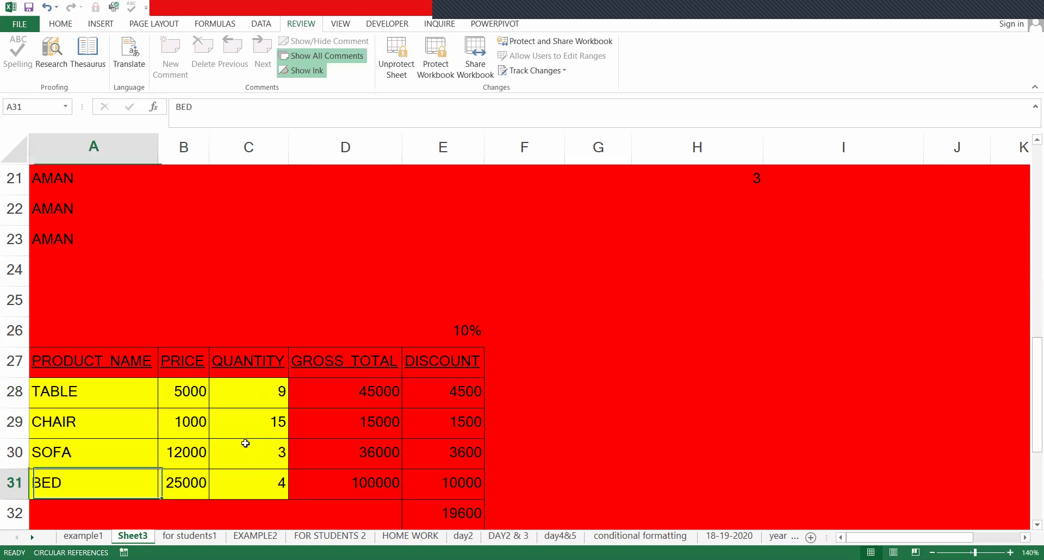
key(Tab)
scroll(245, 443, down, 1)
key(Tab)
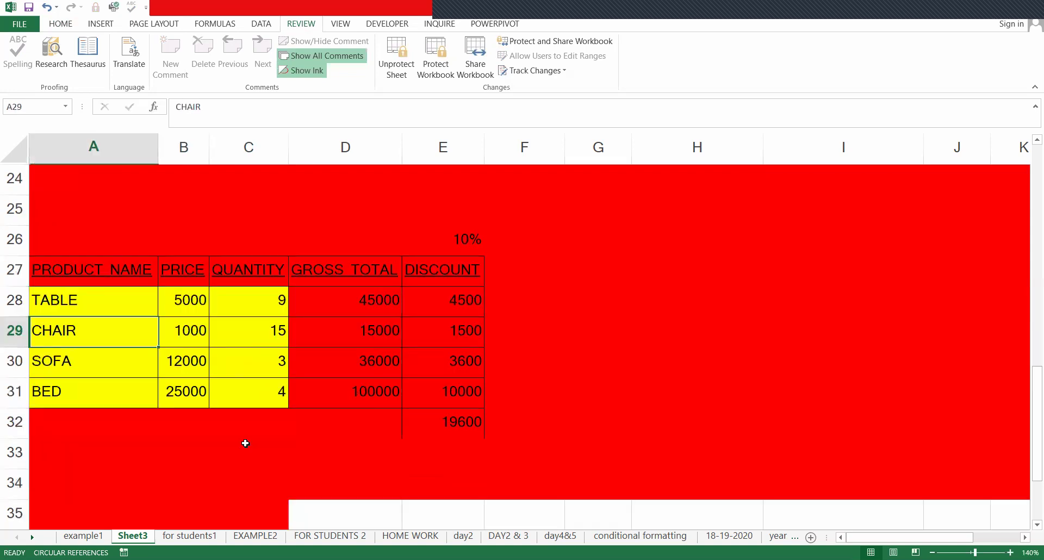
key(Tab)
key(Tab)
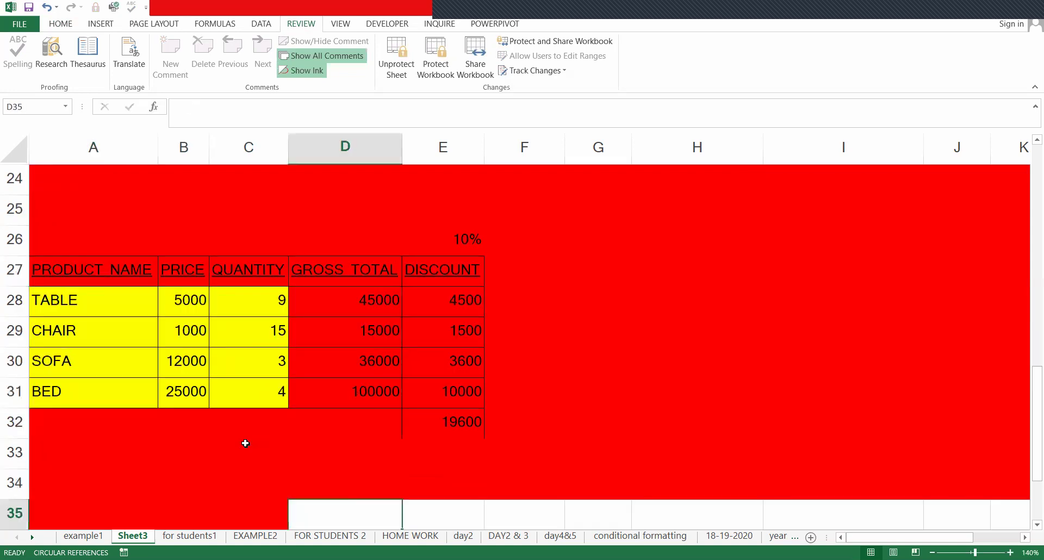
key(Tab)
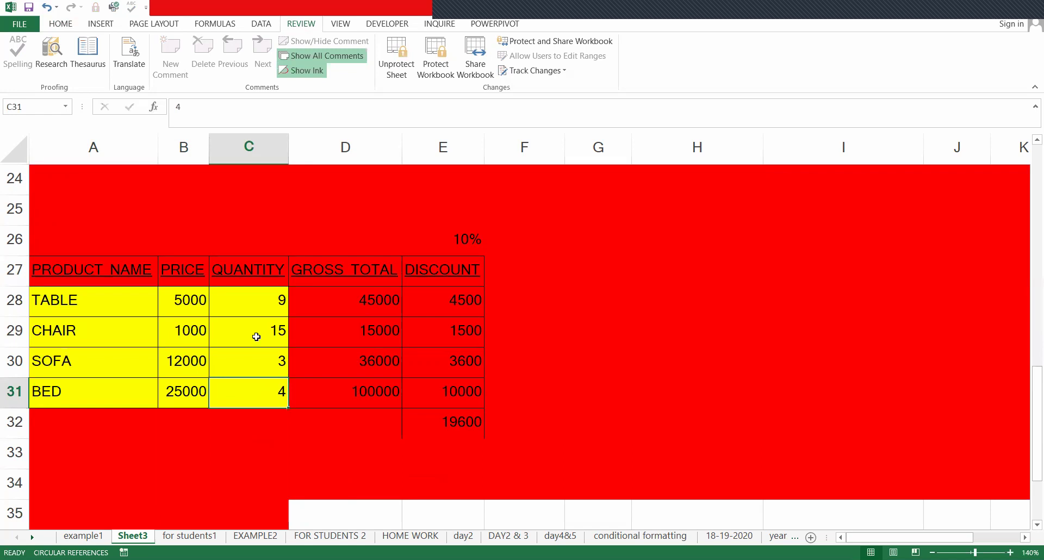
scroll(257, 337, down, 1)
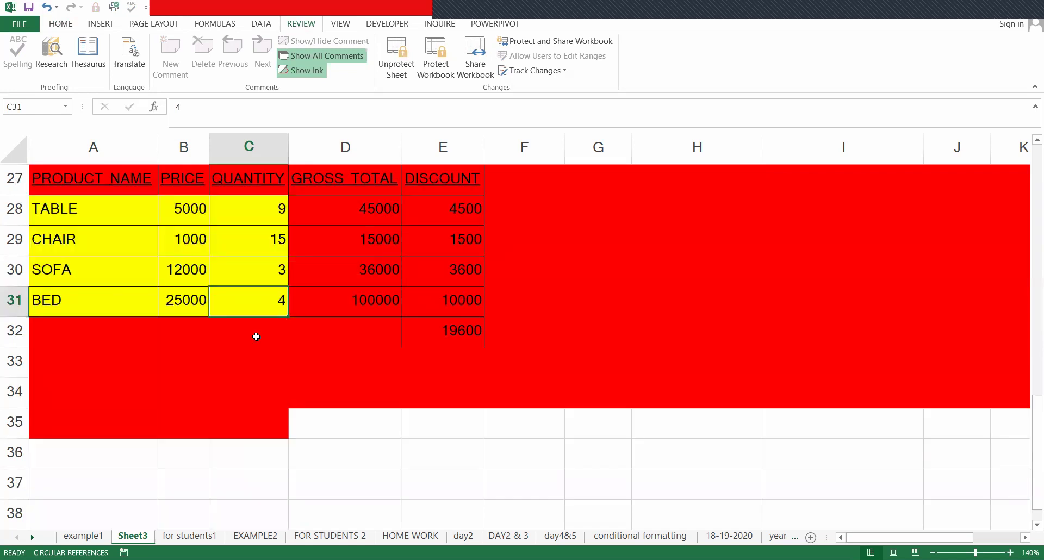
- Change the SOFA quantity in C30 from 3 to 5, updating totals to 60000, 6000 and 22000
key(ctrl+c)
key(Escape)
scroll(90, 387, up, 3)
scroll(90, 387, down, 3)
key(F2)
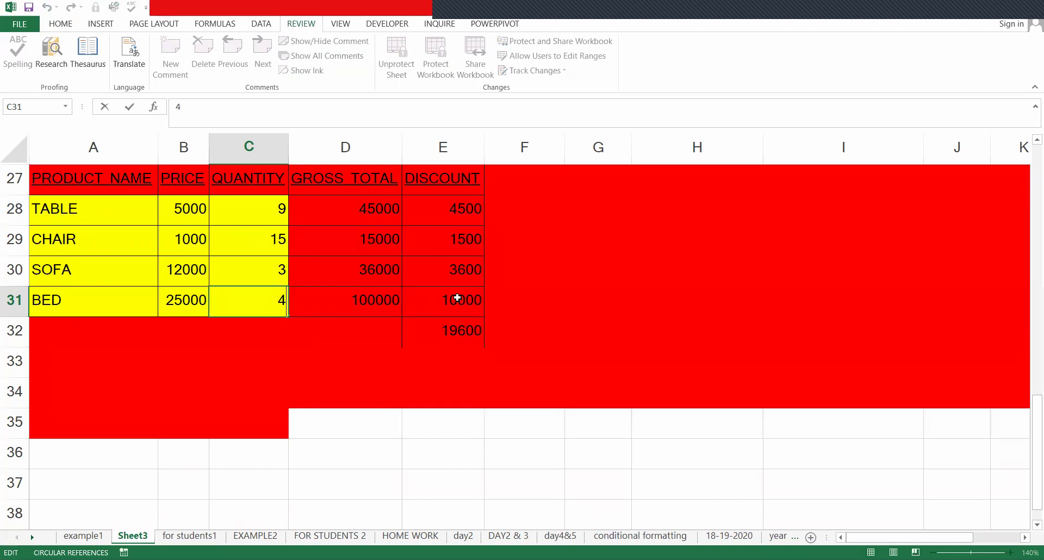
double_click(273, 271)
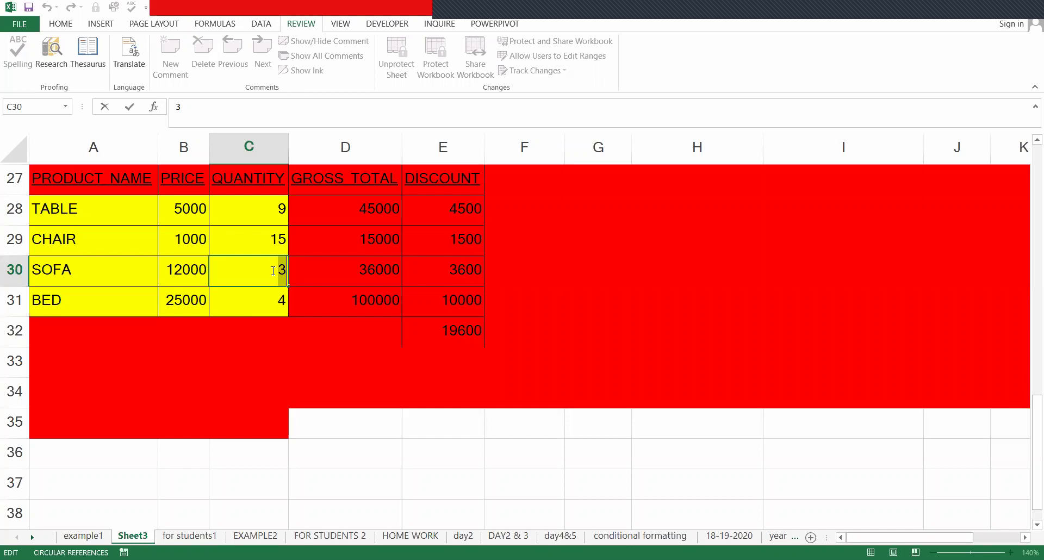
text(5)
key(Return)
click(141, 211)
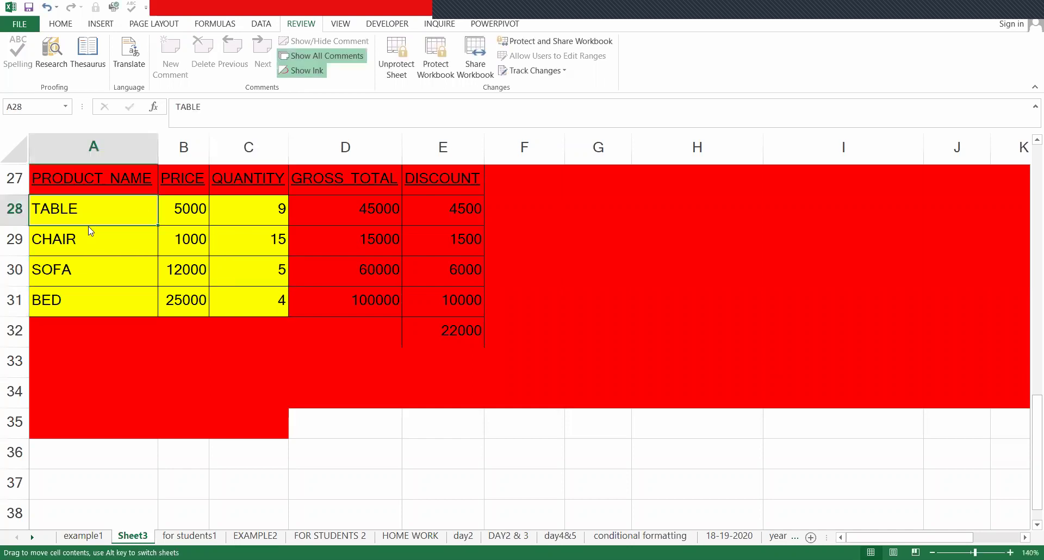
click(237, 269)
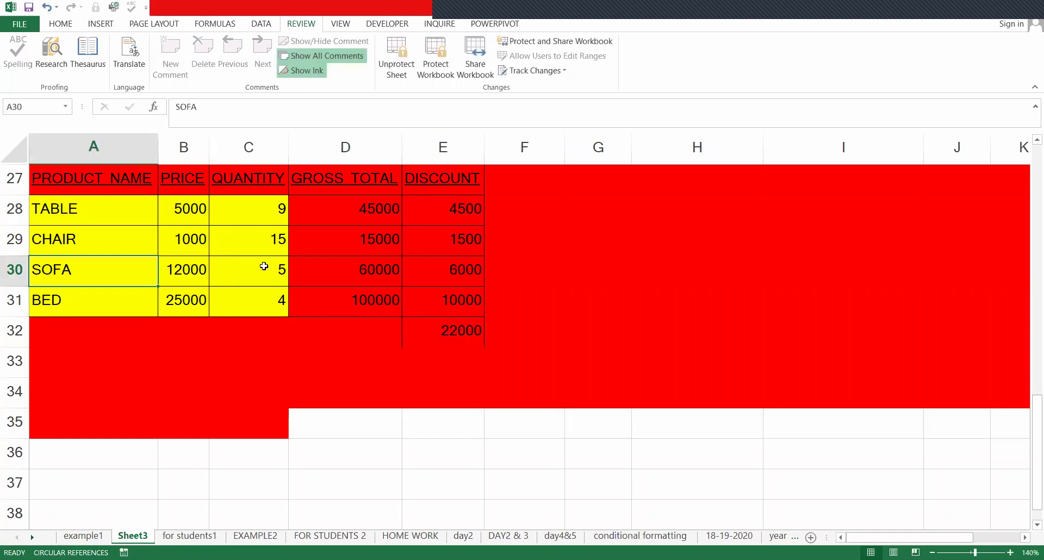
click(397, 58)
- Unprotect Sheet3 by entering its password
text(1)
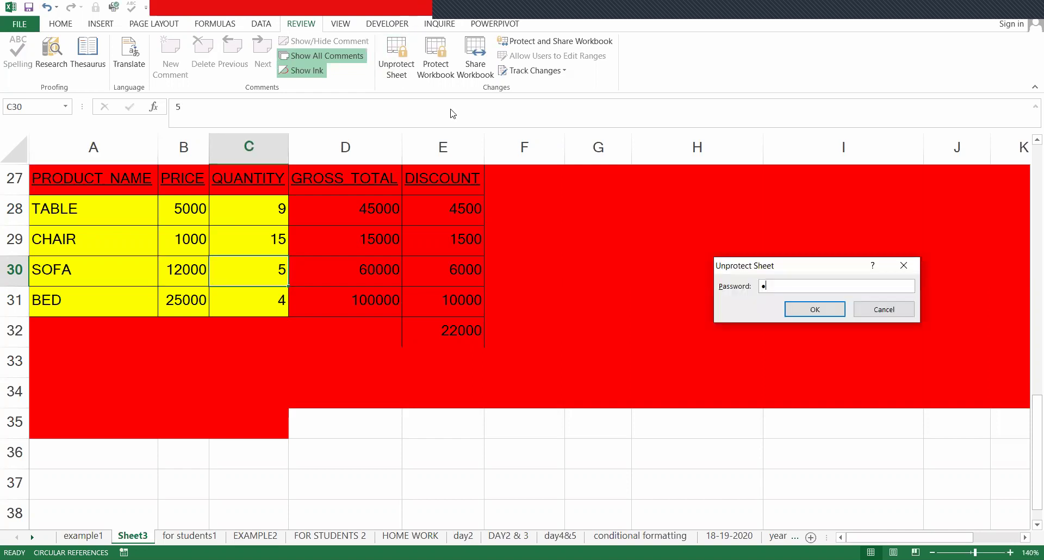
key(Return)
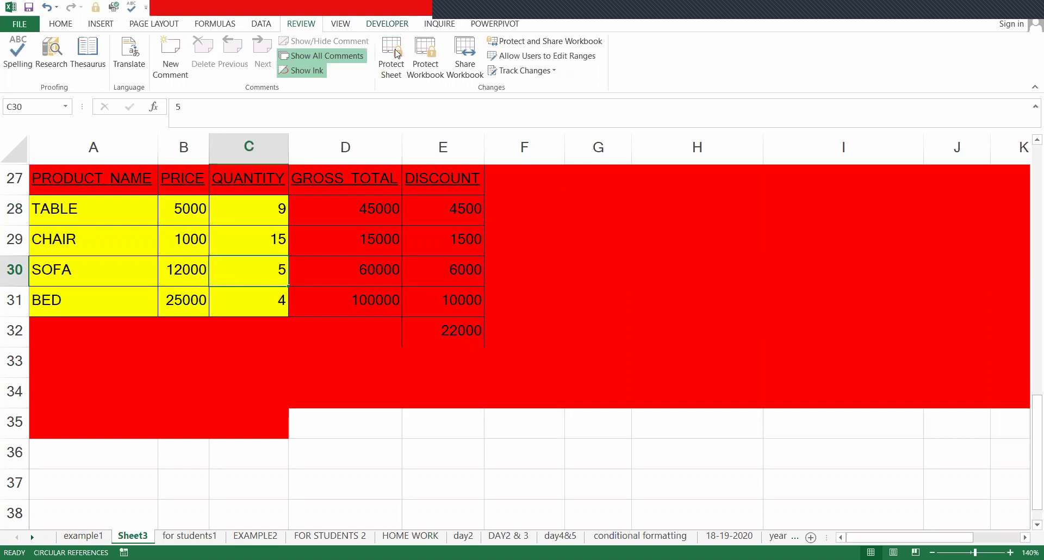
click(387, 23)
click(421, 56)
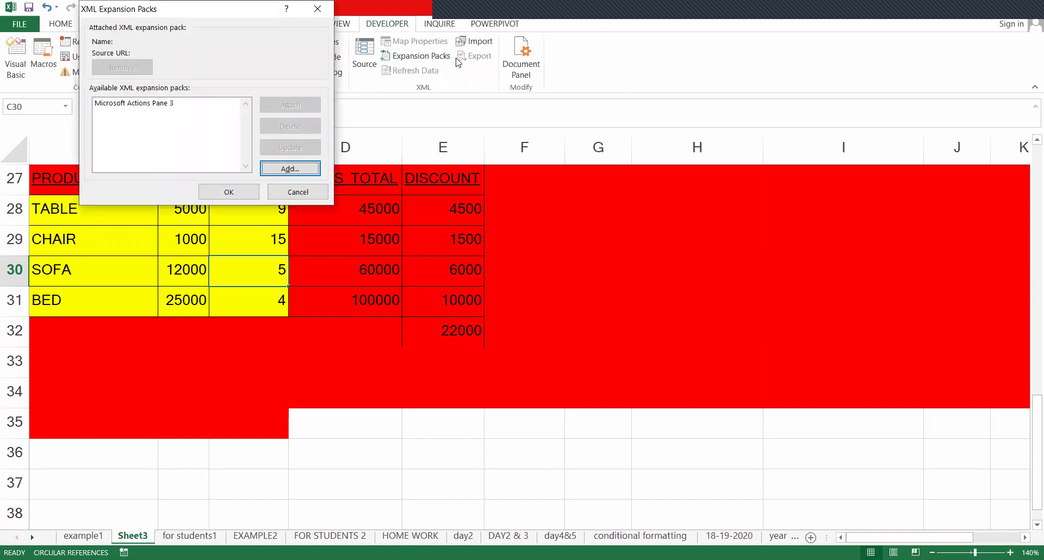
key(Escape)
click(301, 24)
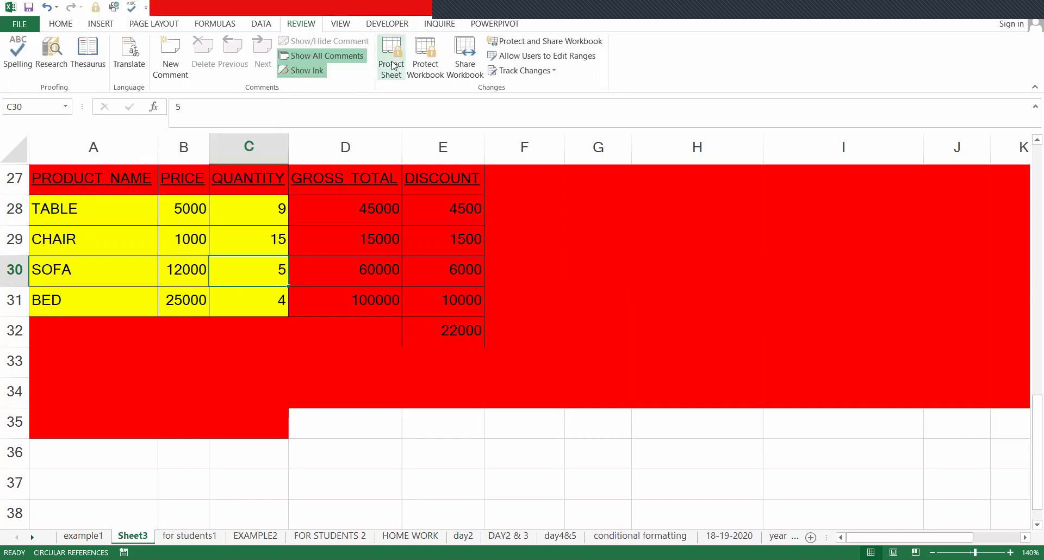
- Reprotect the sheet without a password, locked cells unselectable, then unprotect it again
click(392, 64)
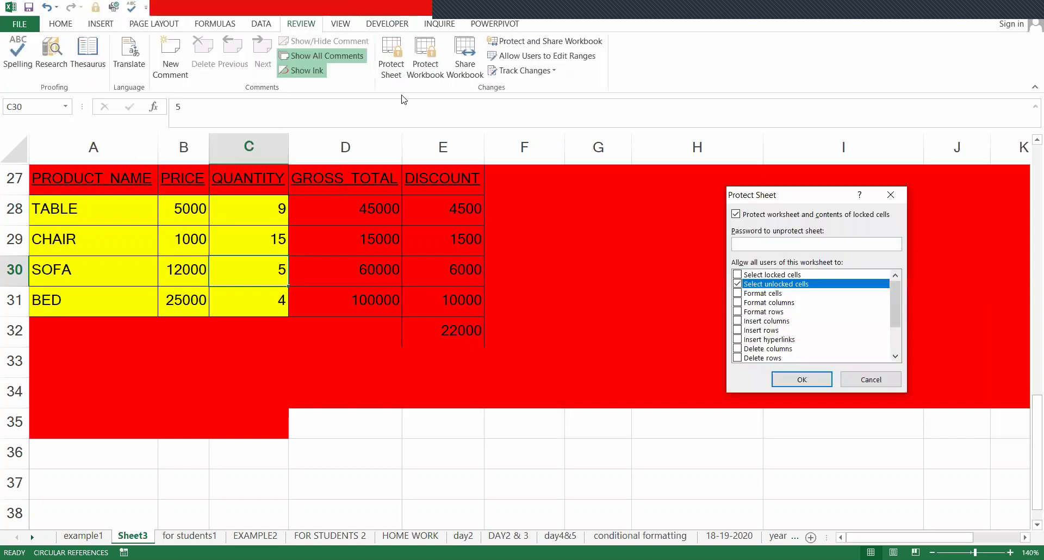
click(738, 275)
click(738, 275)
click(802, 380)
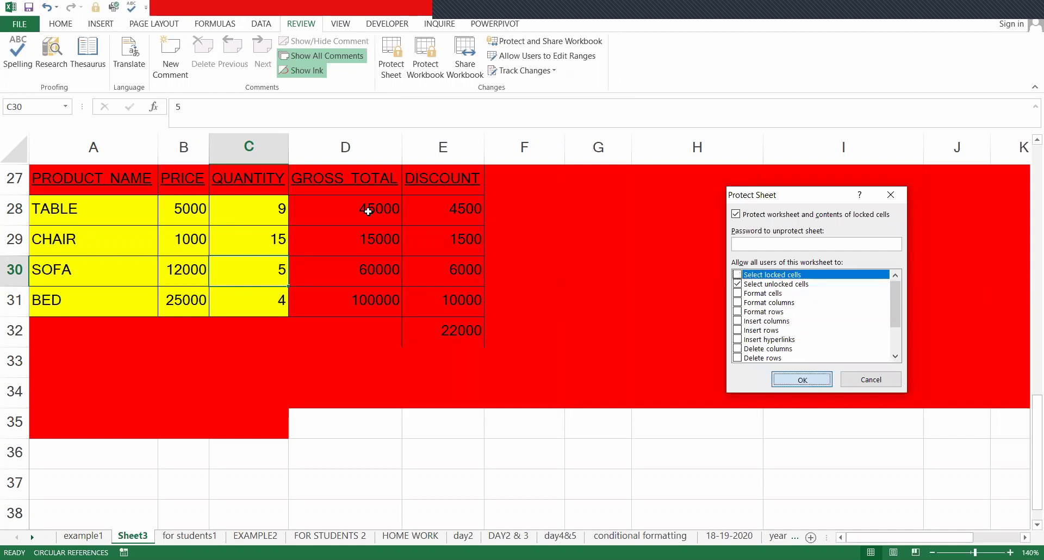
click(268, 215)
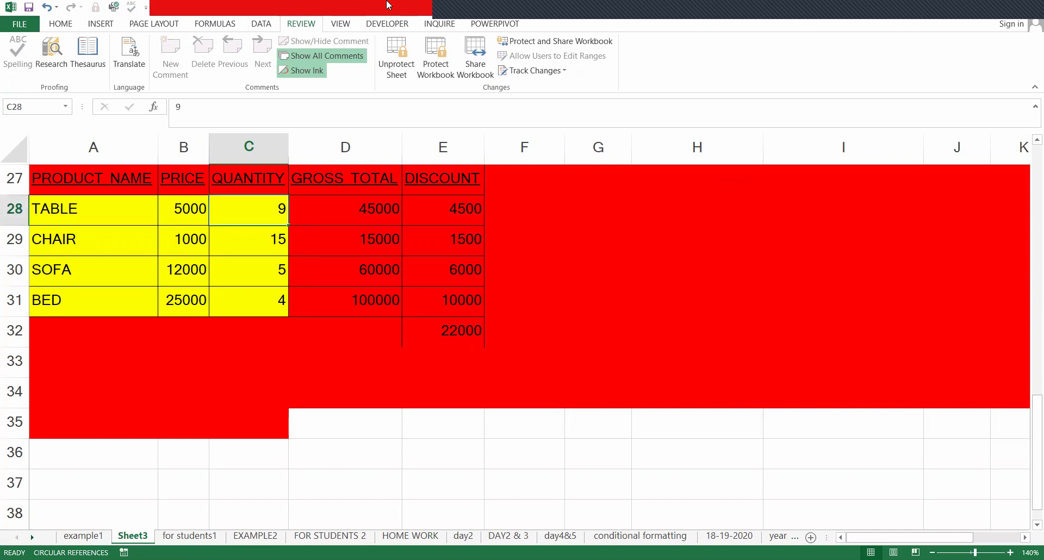
click(397, 57)
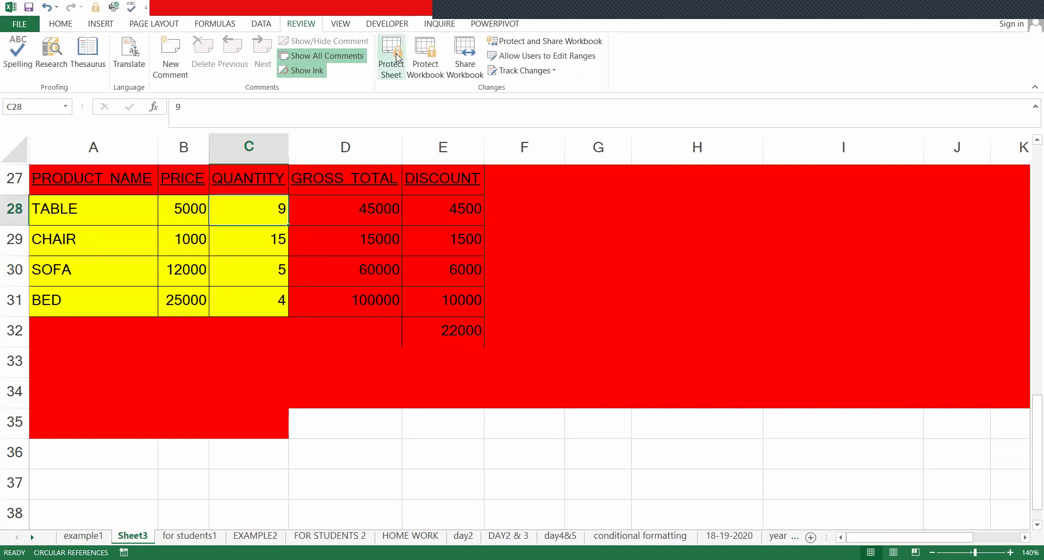